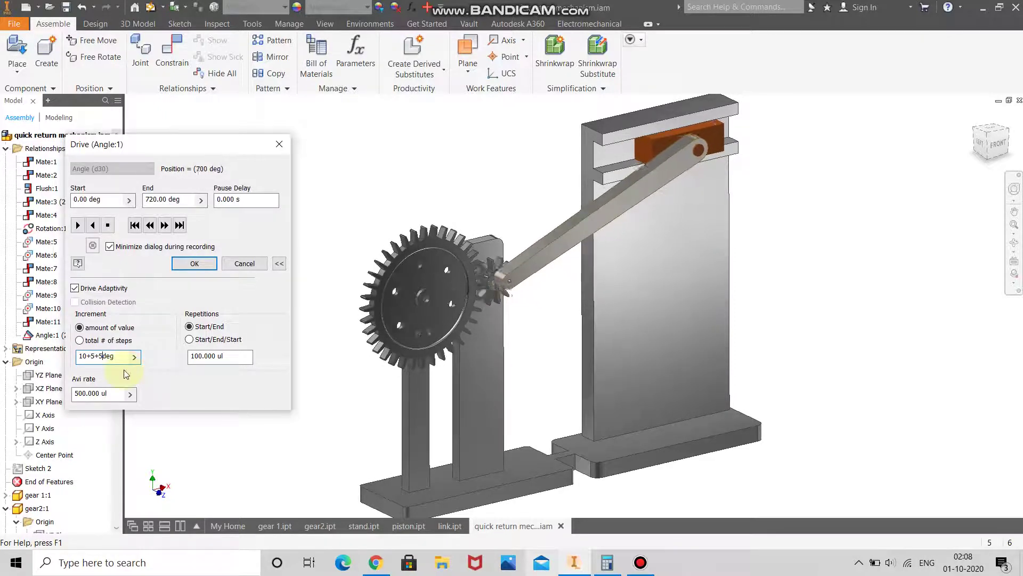
Accept the drive settings of the Angle:1 constraint in the quick return mechanism assembly
click(193, 264)
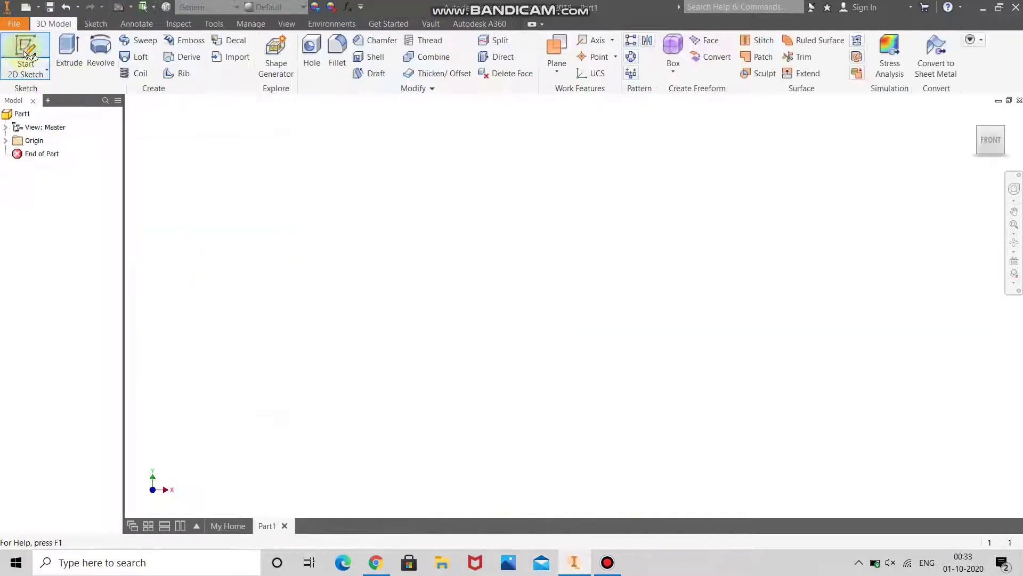
Sketch a 300 mm diameter circle centred on the origin on the XY plane and finish the sketch
click(26, 53)
click(519, 183)
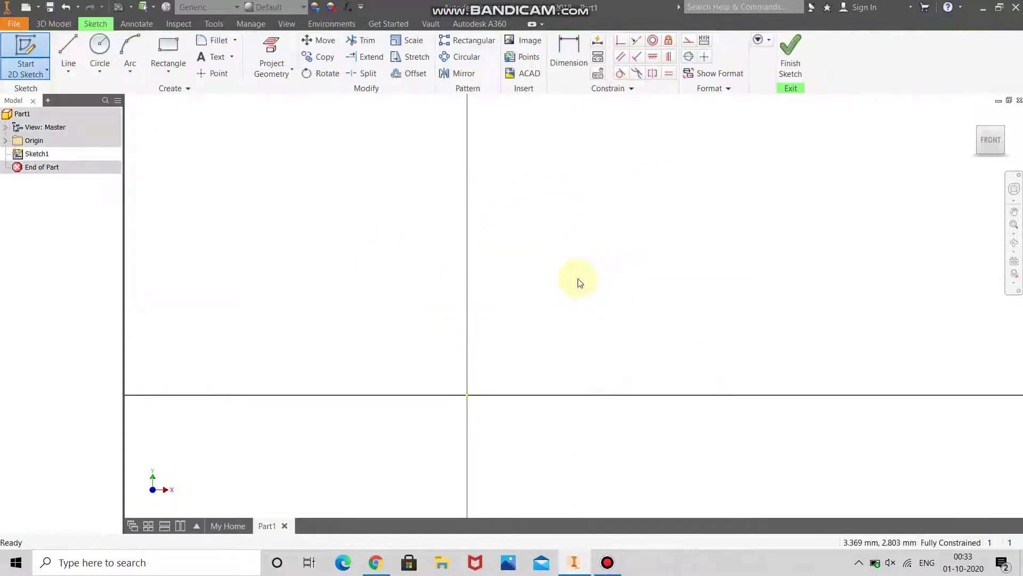
click(99, 49)
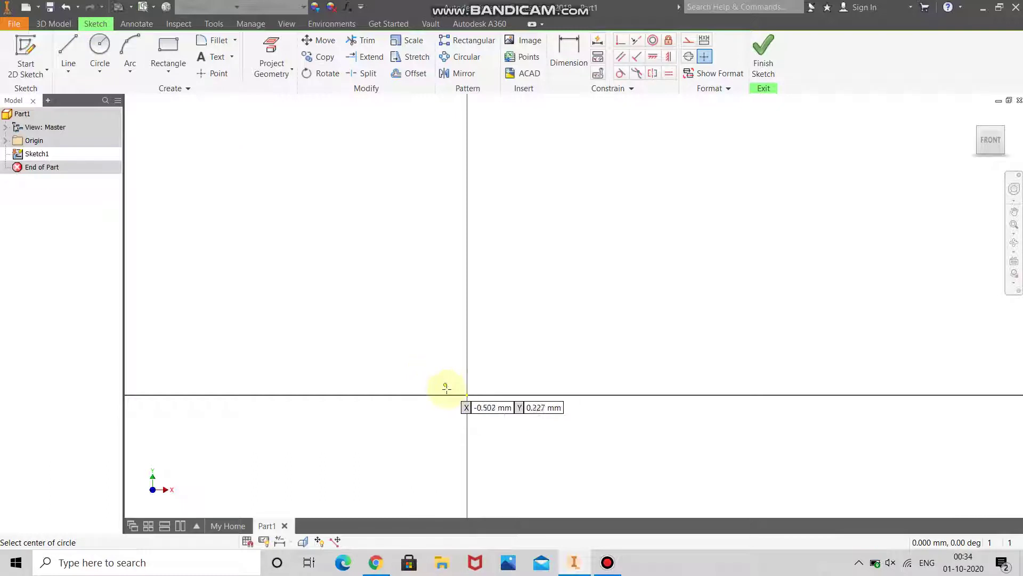
click(467, 395)
scroll(648, 434, up, 5)
scroll(646, 439, down, 5)
scroll(634, 446, up, 5)
scroll(602, 425, down, 5)
scroll(639, 474, down, 3)
scroll(637, 473, up, 4)
scroll(559, 422, down, 4)
scroll(559, 421, down, 5)
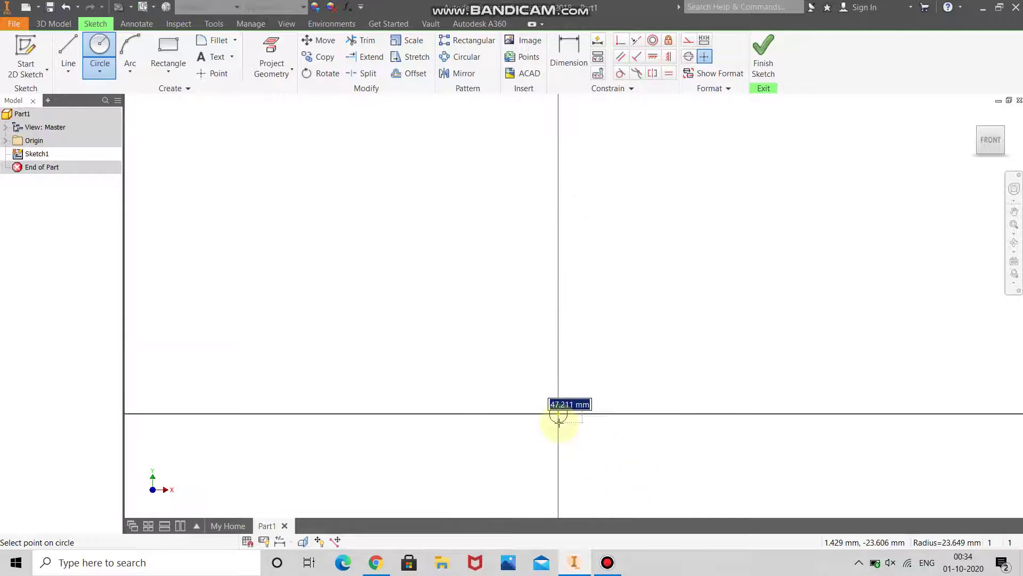
scroll(570, 453, up, 5)
scroll(572, 456, down, 2)
scroll(572, 456, down, 5)
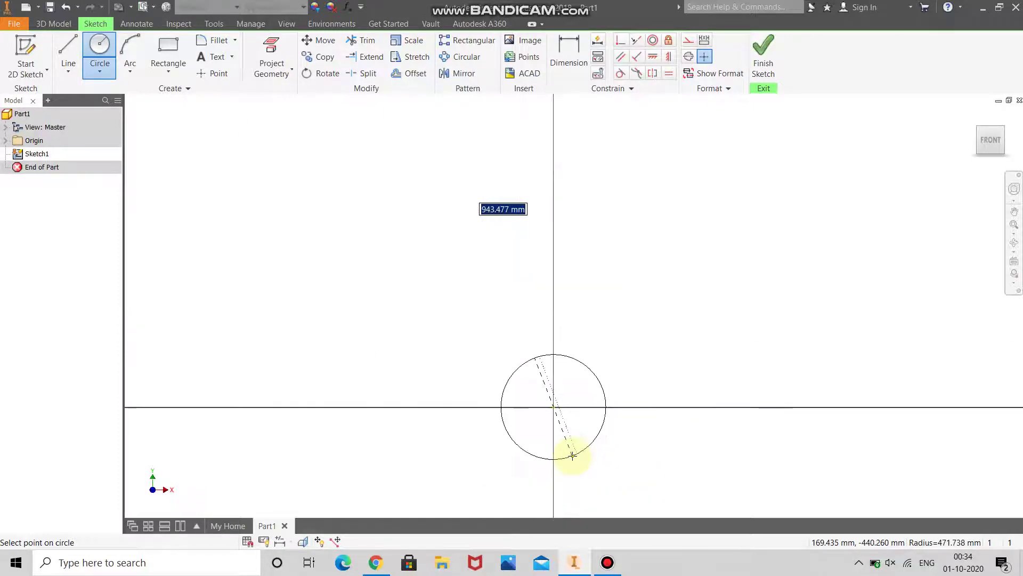
scroll(557, 411, up, 5)
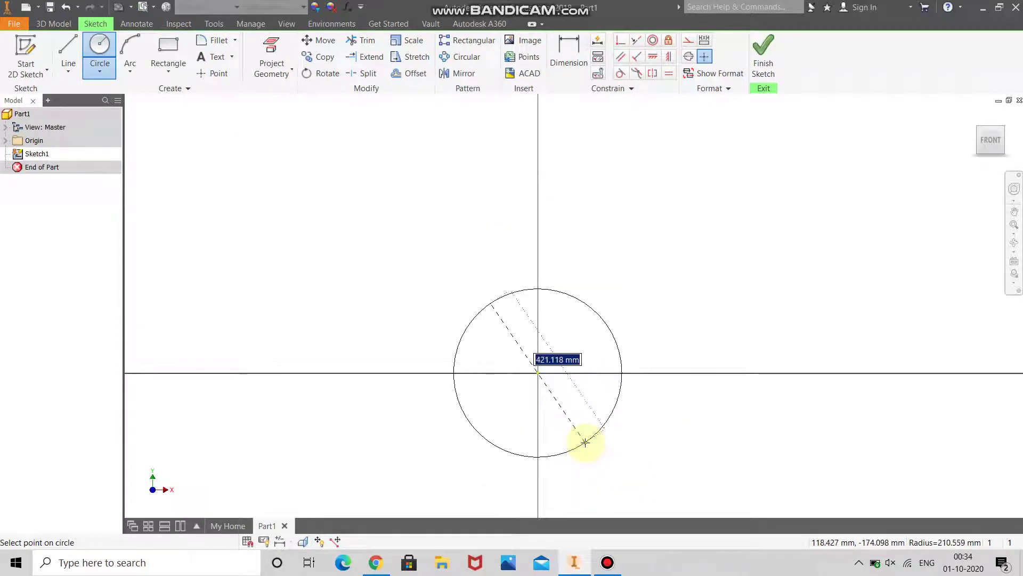
scroll(584, 441, down, 5)
scroll(578, 429, up, 8)
scroll(578, 434, down, 1)
text(300)
key(Return)
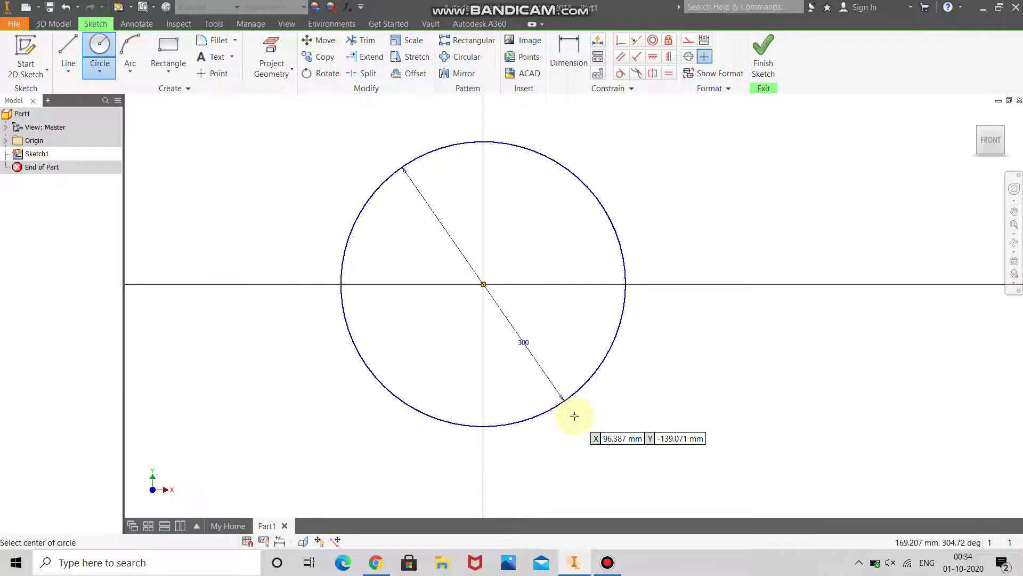
right_click(646, 287)
click(645, 253)
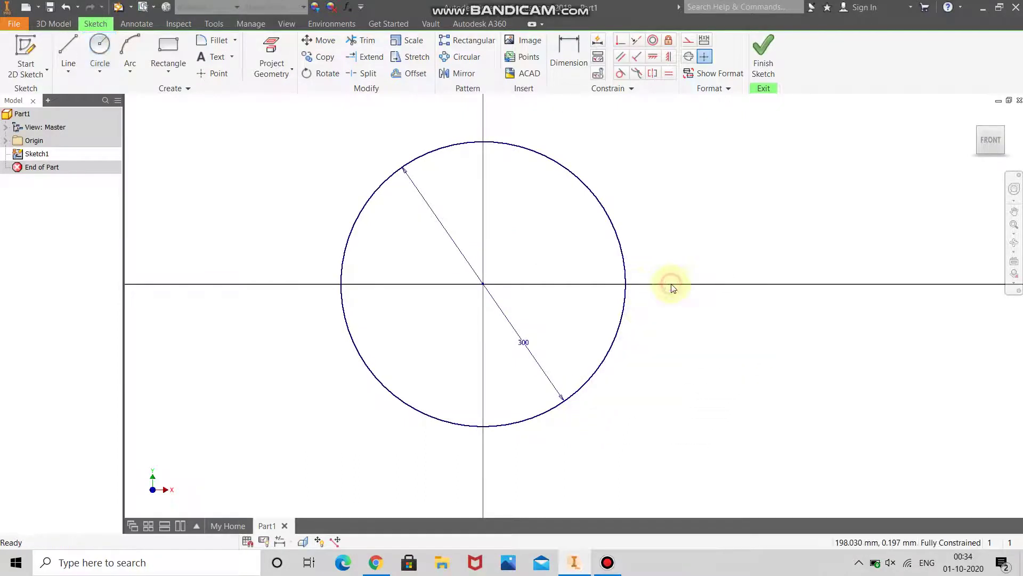
click(761, 63)
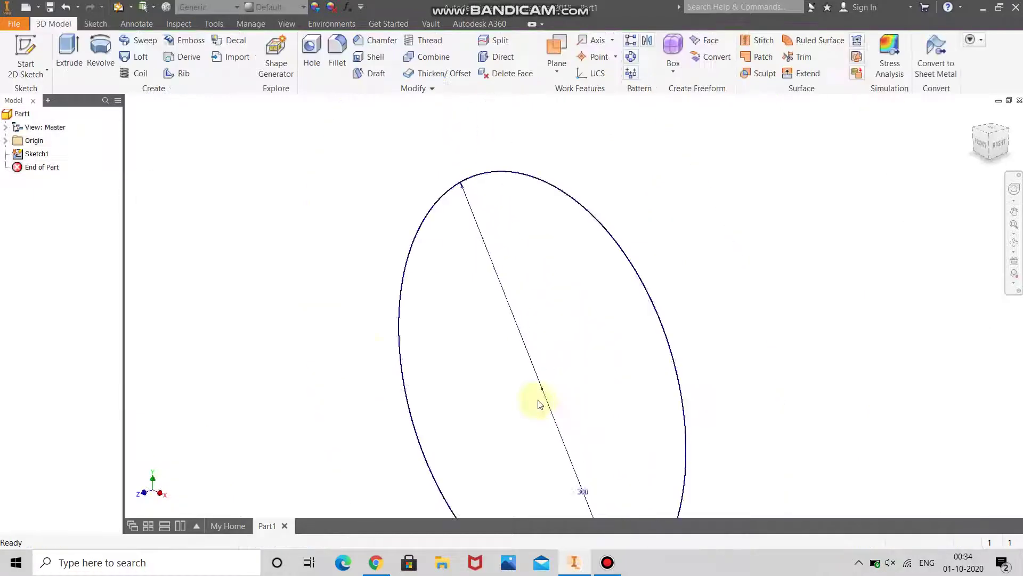
Extrude the circular profile by 20 mm into a solid disc
click(26, 58)
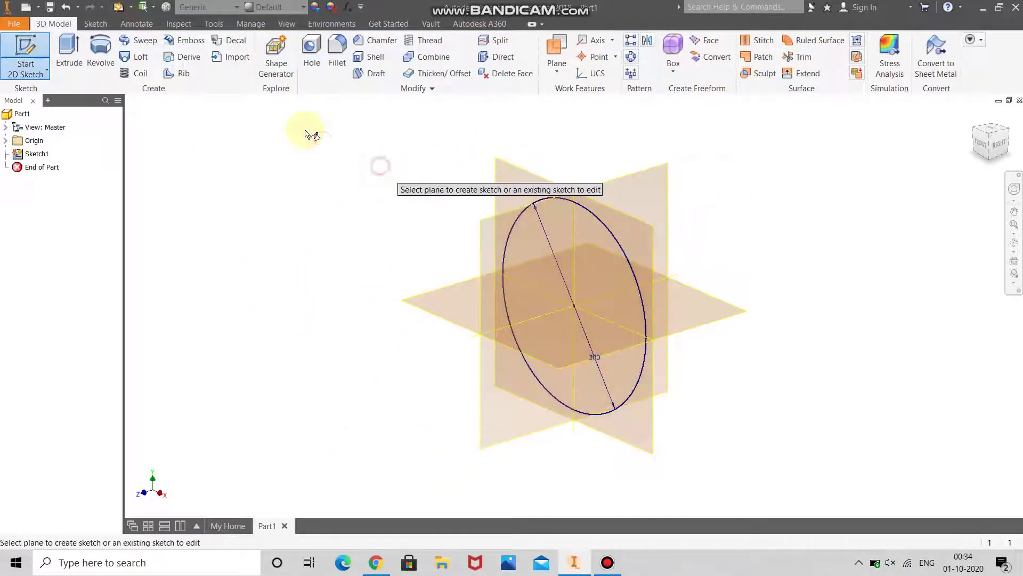
click(69, 53)
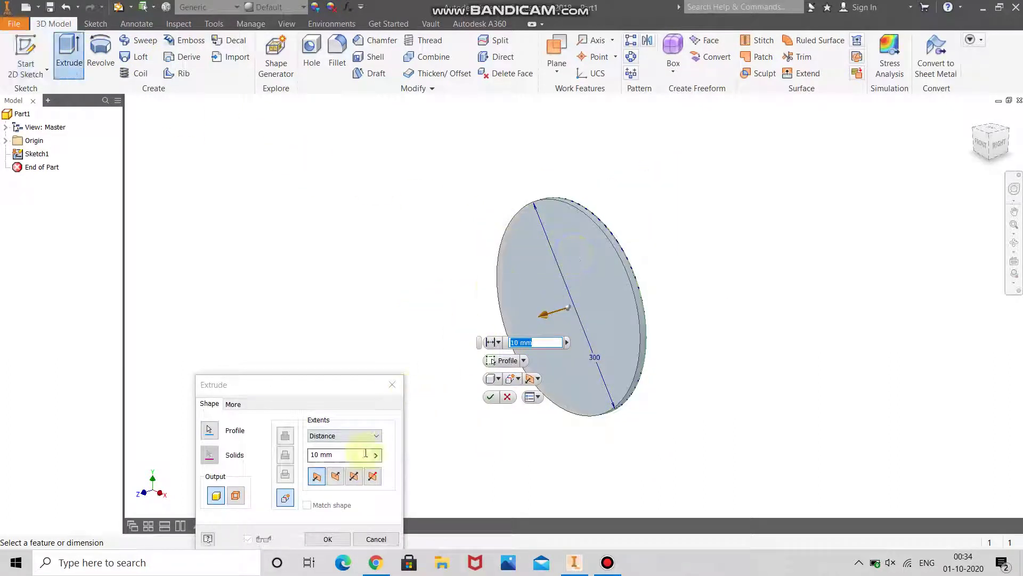
text(20)
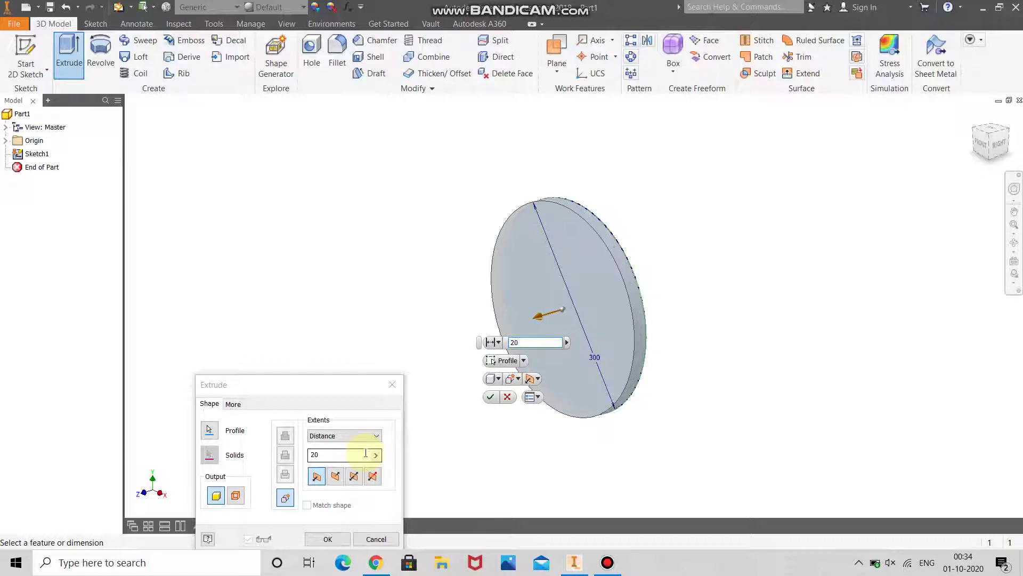
click(325, 539)
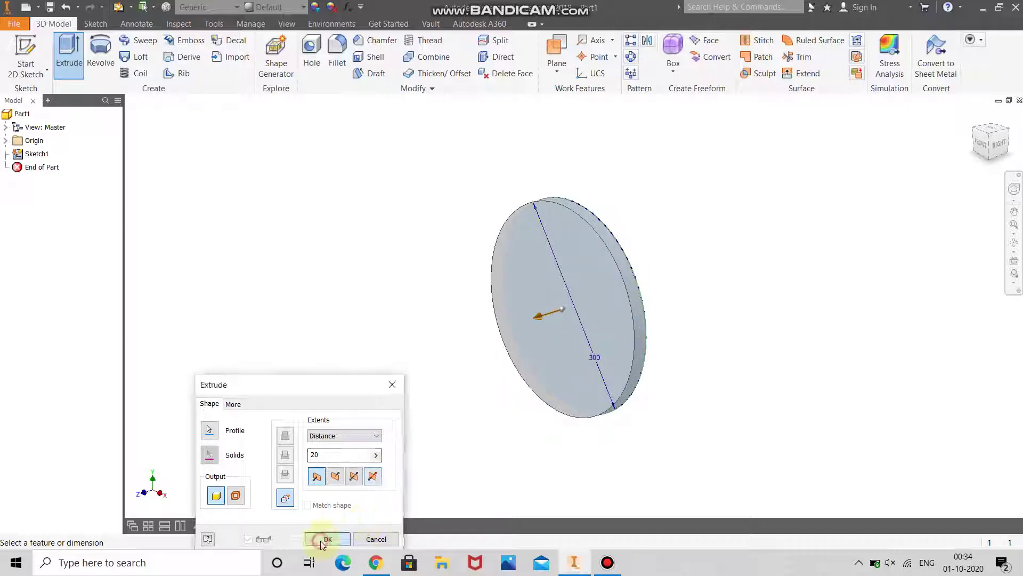
Start a new sketch on the front face of the disc
click(504, 293)
click(584, 263)
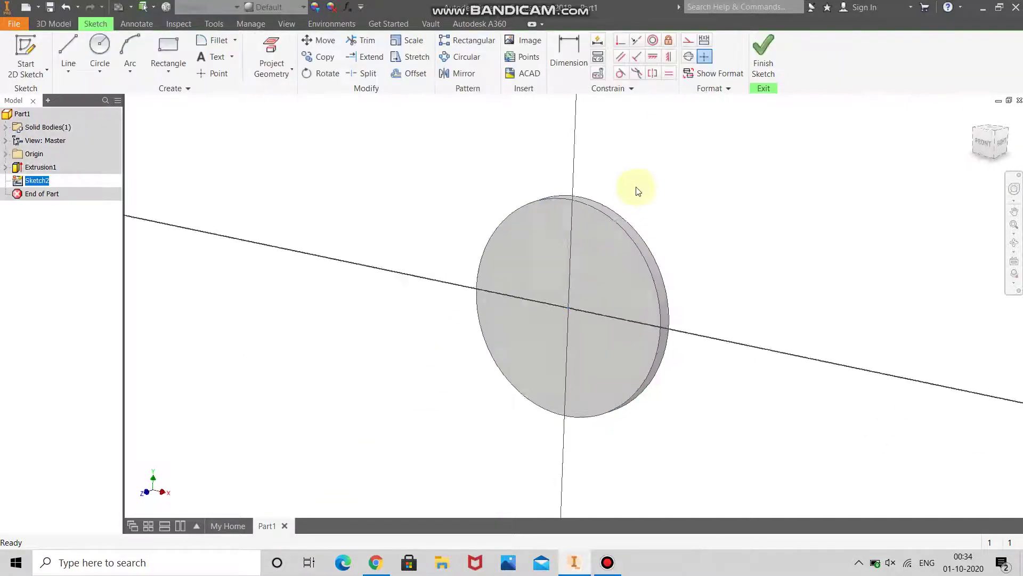
scroll(586, 176, down, 5)
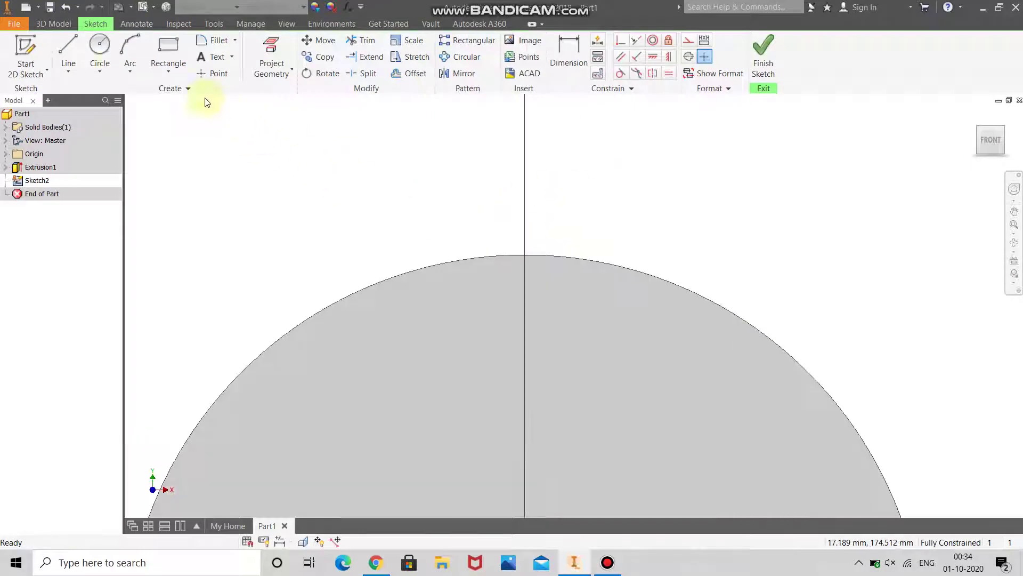
Start a line on the disc's upper rim at X 5 mm and set its length to 30 mm
click(68, 53)
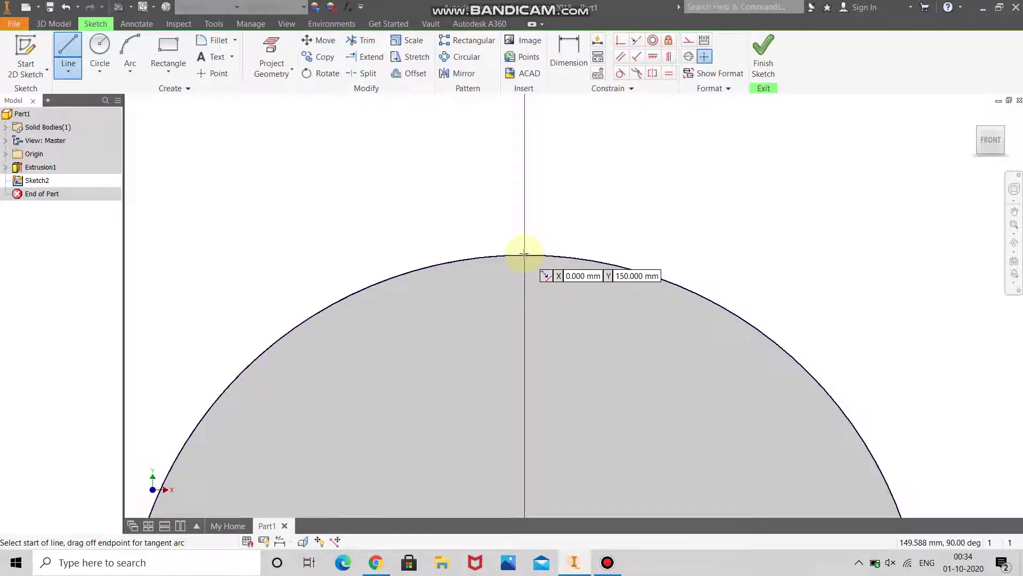
key(Tab)
text(2)
key(Tab)
key(Tab)
text(5)
key(Tab)
key(Return)
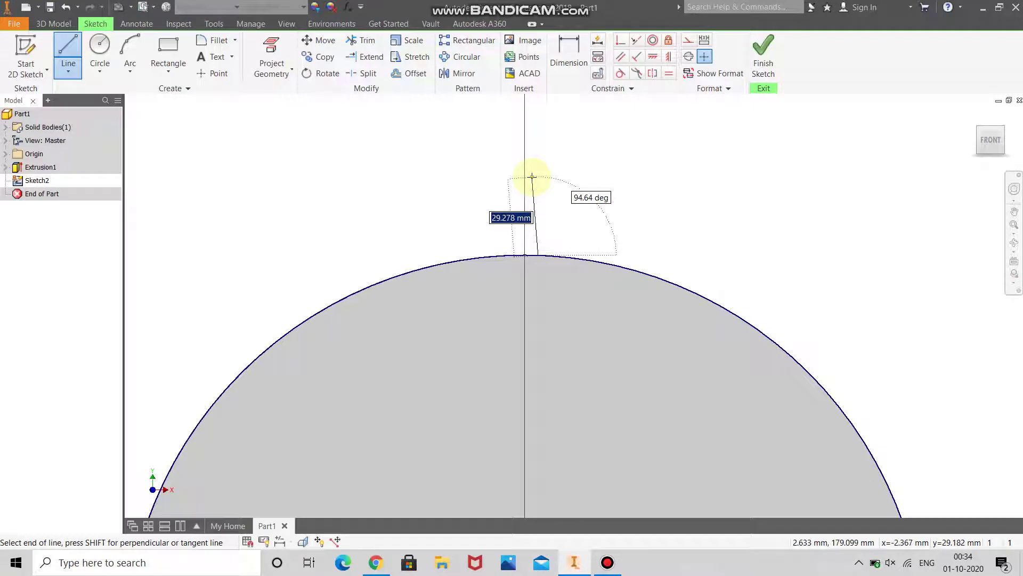
text(30)
key(Tab)
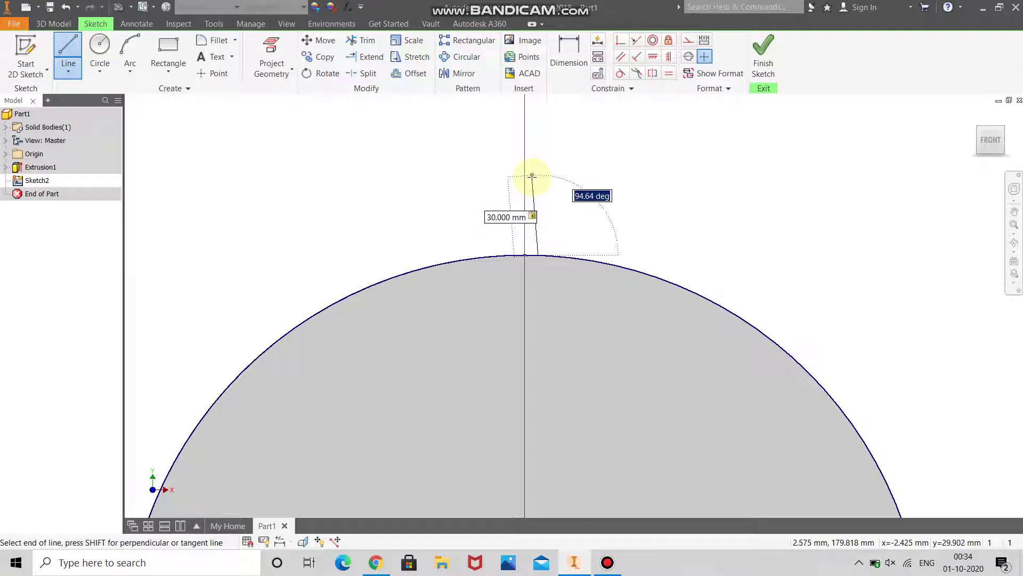
Try angles of 100, 110, 90 and 80 degrees for the 30 mm tooth line
text(100)
key(Tab)
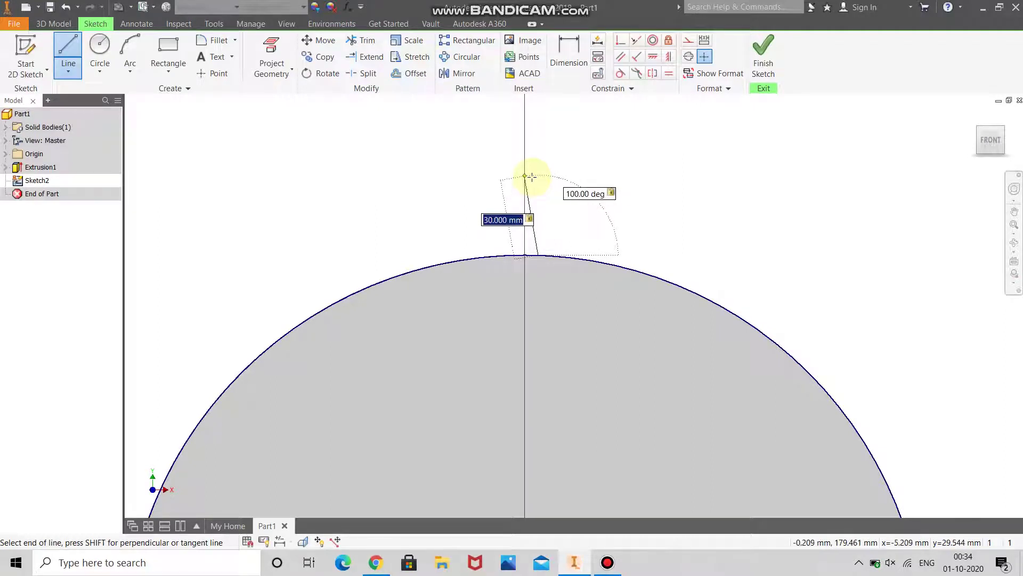
key(Tab)
text(110)
key(Tab)
key(Tab)
text(90)
key(Tab)
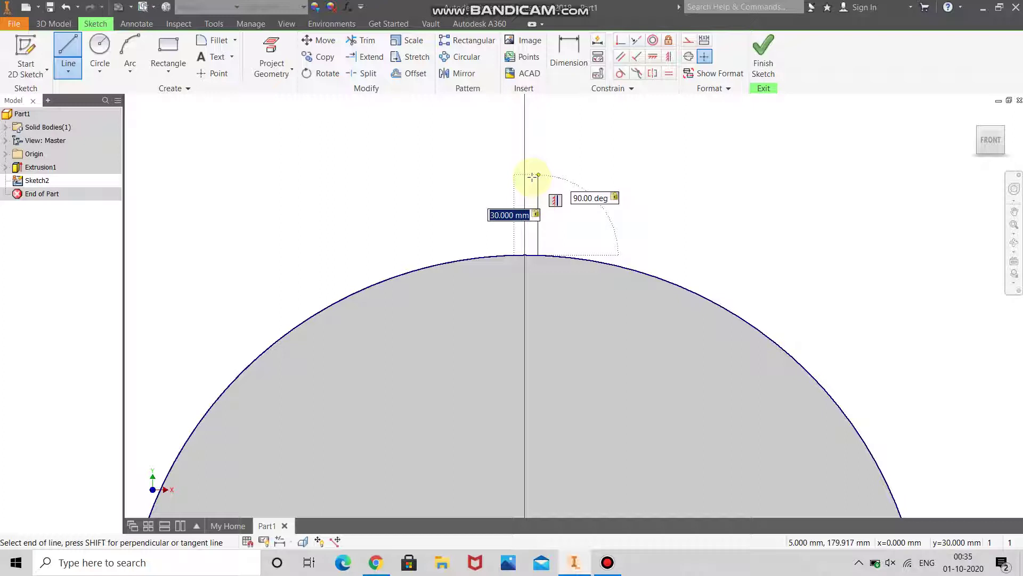
key(Tab)
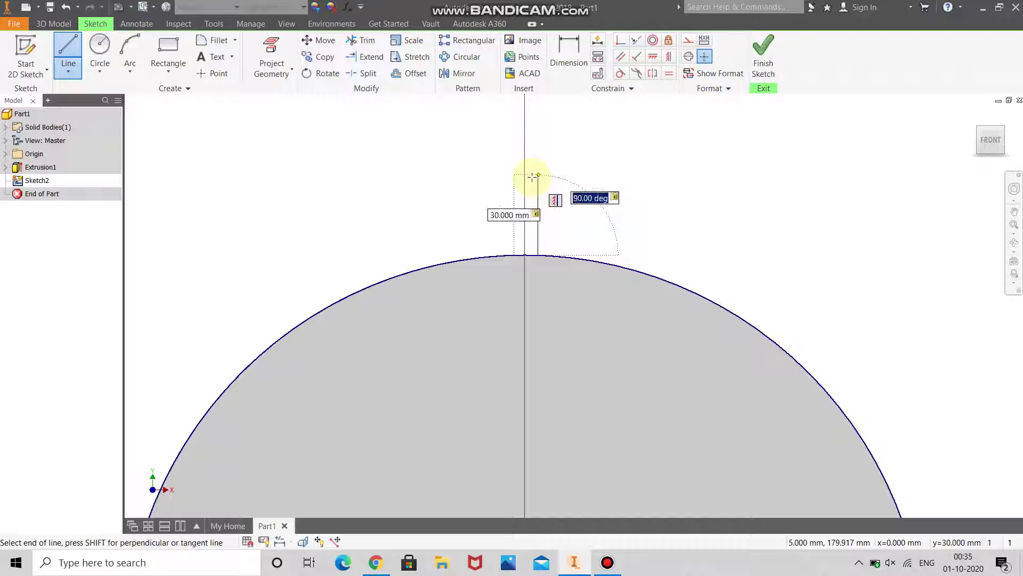
text(80)
key(Tab)
Set the tooth line's angle to 95 degrees and complete the line
key(Tab)
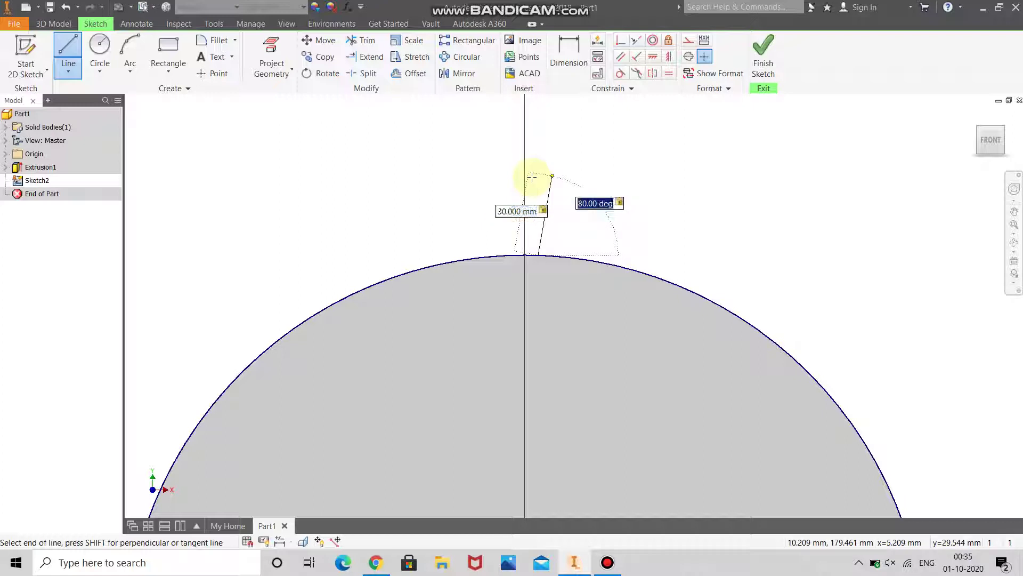
text(95)
key(Tab)
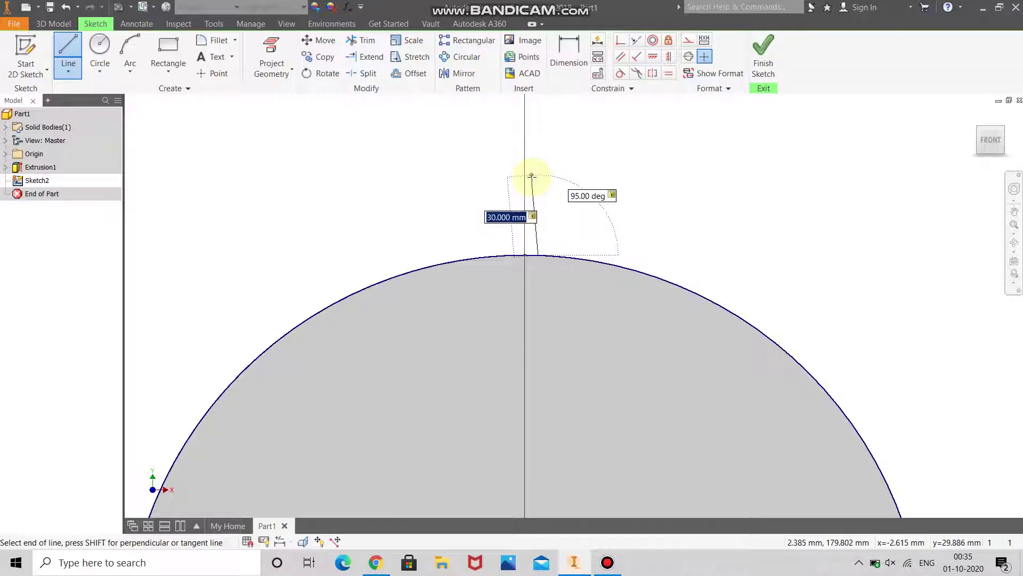
key(Return)
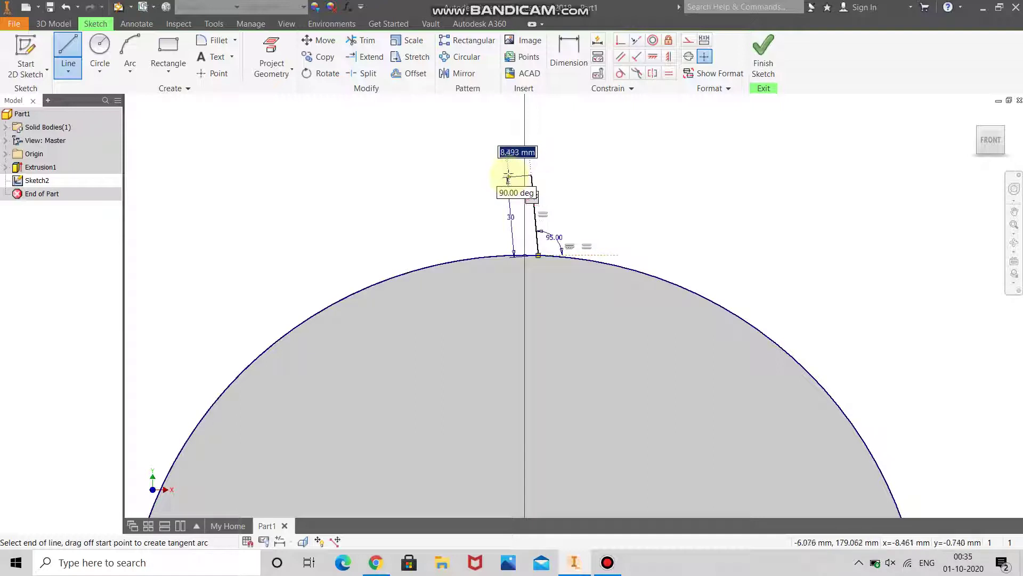
right_click(553, 176)
click(529, 245)
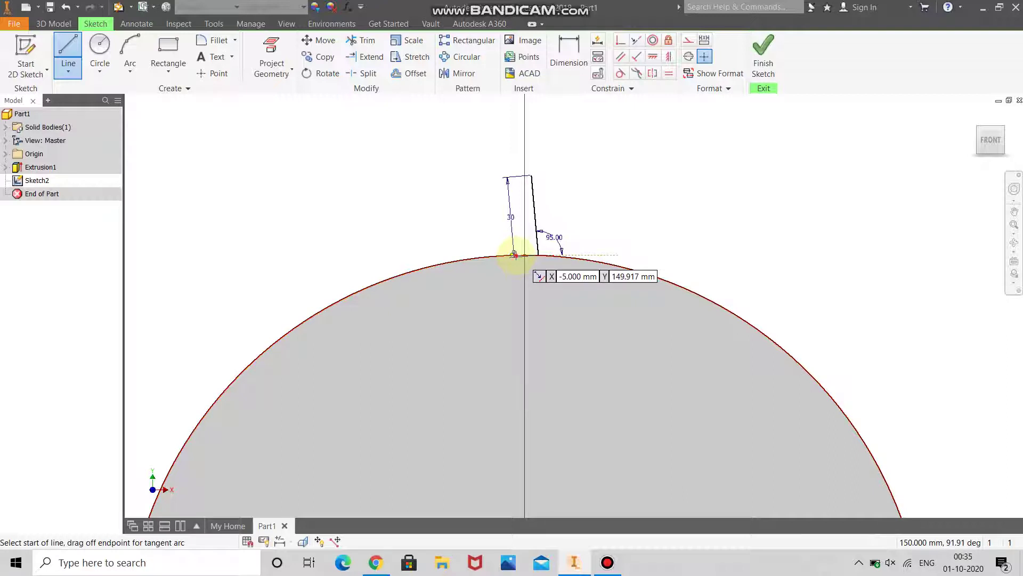
Try a second tooth line from the rim at X -5 mm with angles of 95, 85, 80 and 90 degrees and 95 again
click(514, 255)
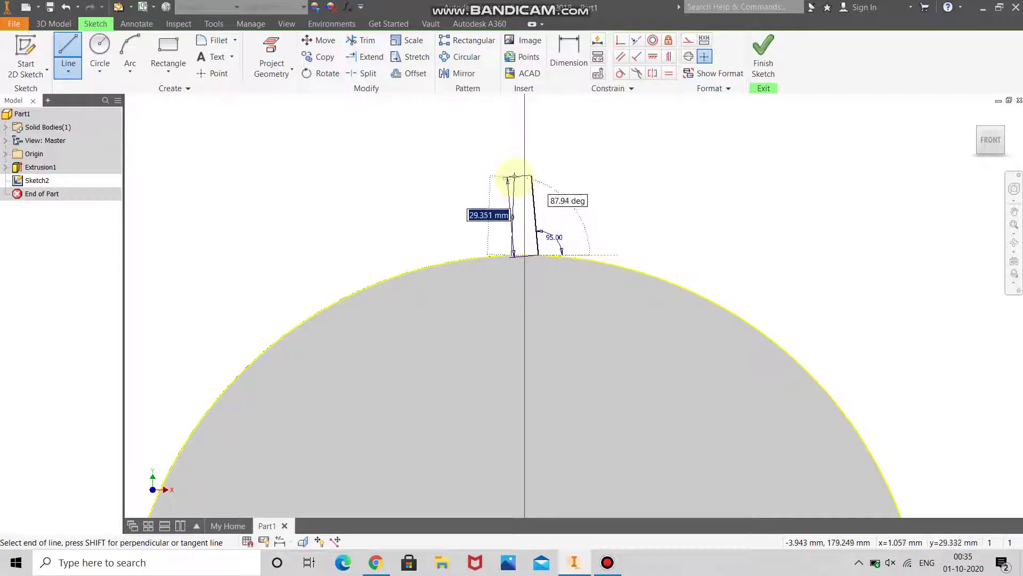
key(Tab)
text(95)
key(Tab)
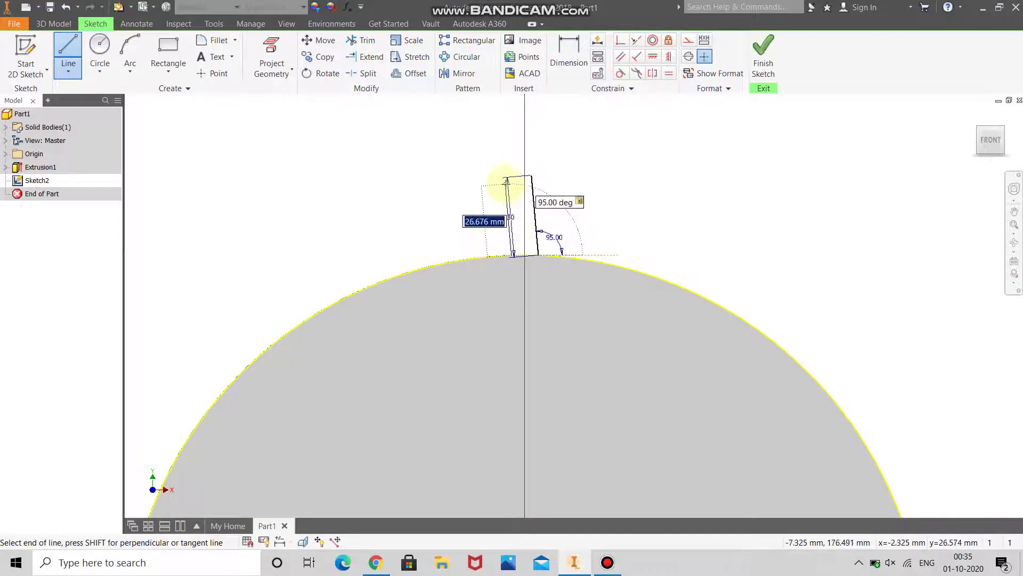
key(Tab)
text(105)
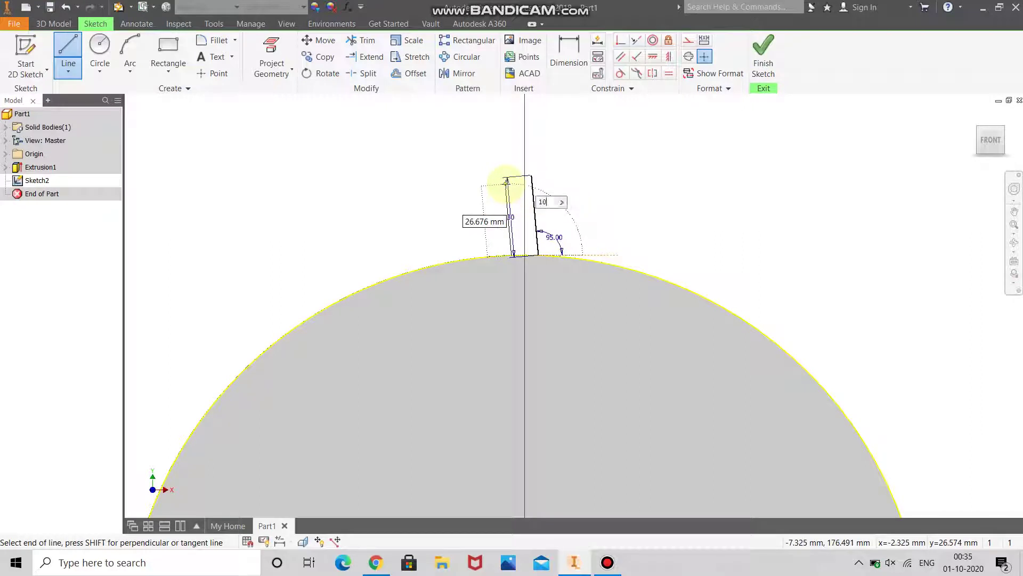
key(Tab)
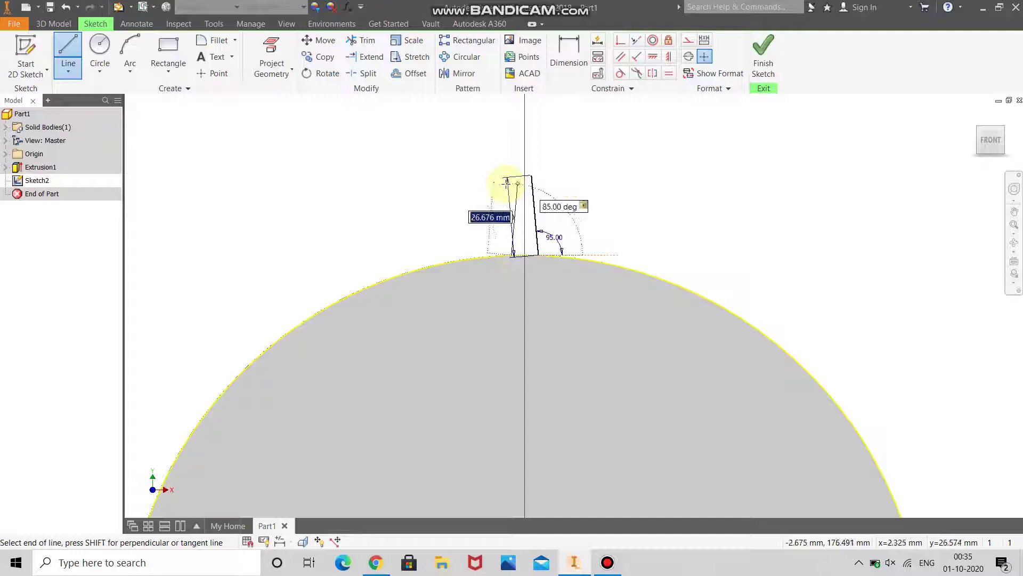
key(Tab)
text(80)
key(Tab)
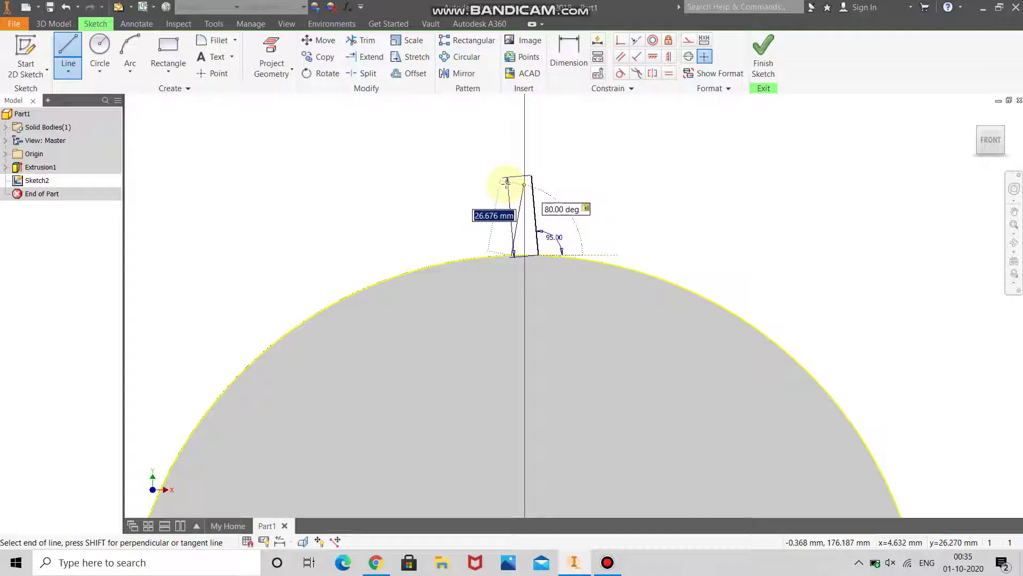
key(Tab)
text(90)
key(Tab)
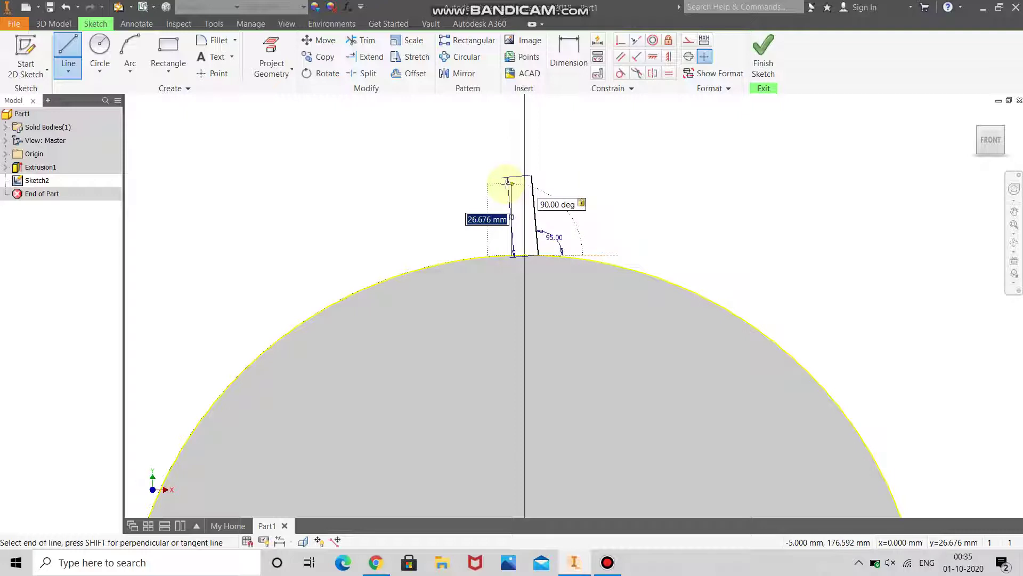
key(Tab)
text(95)
key(Tab)
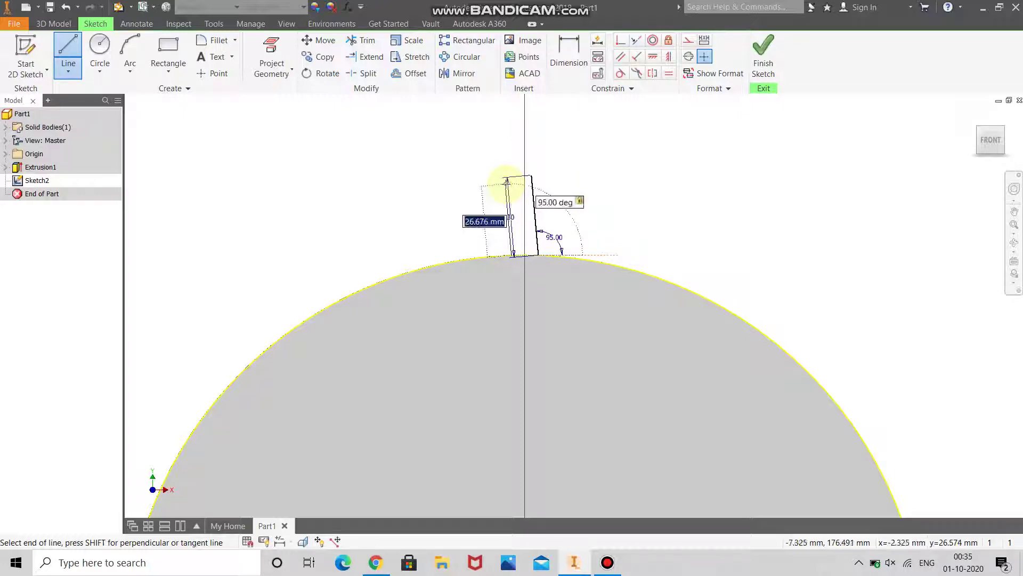
Try a 30 mm length and a 75 degree angle for the second tooth line and discard it
text(30)
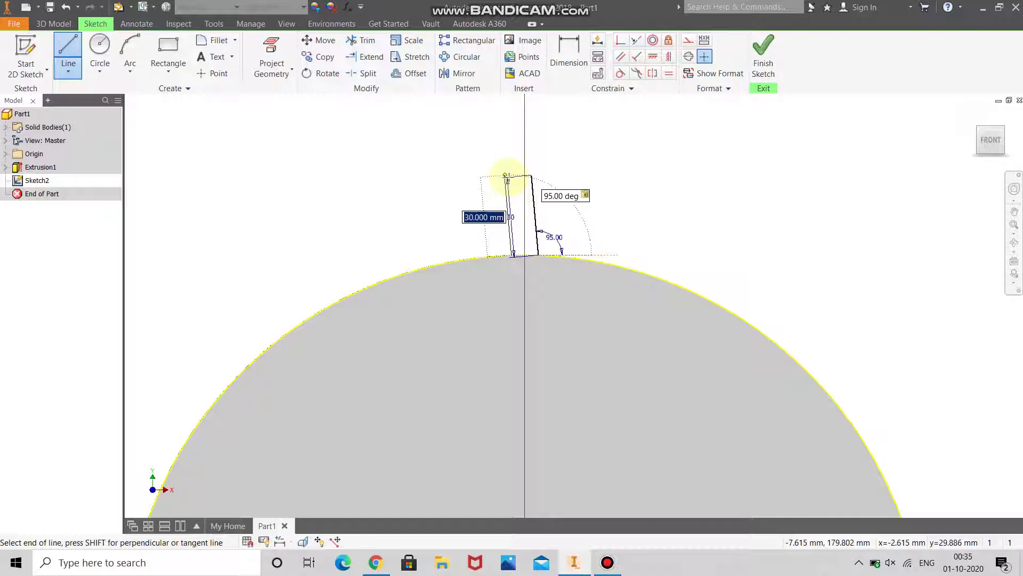
key(Tab)
text(75)
key(Tab)
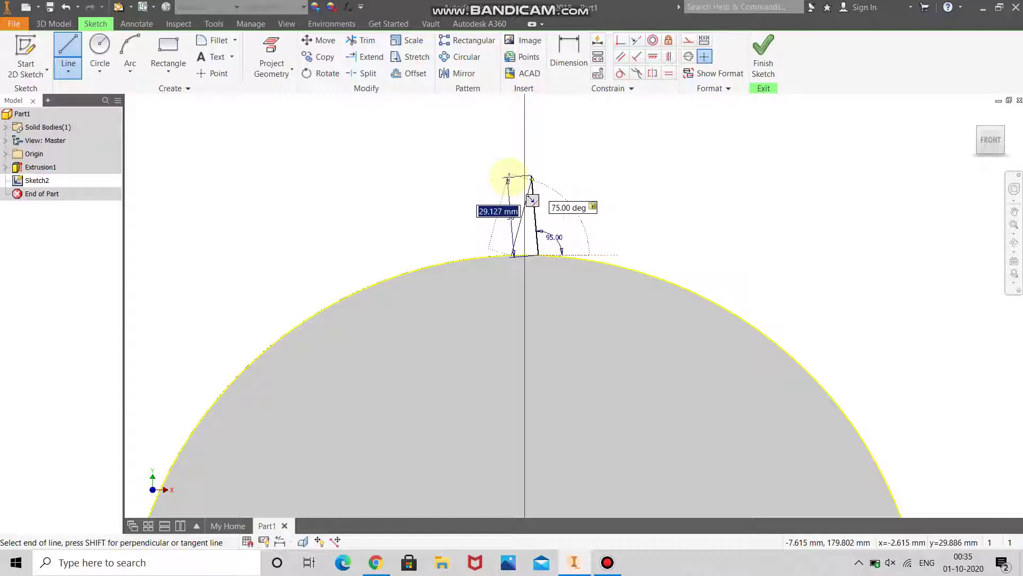
right_click(543, 179)
click(586, 182)
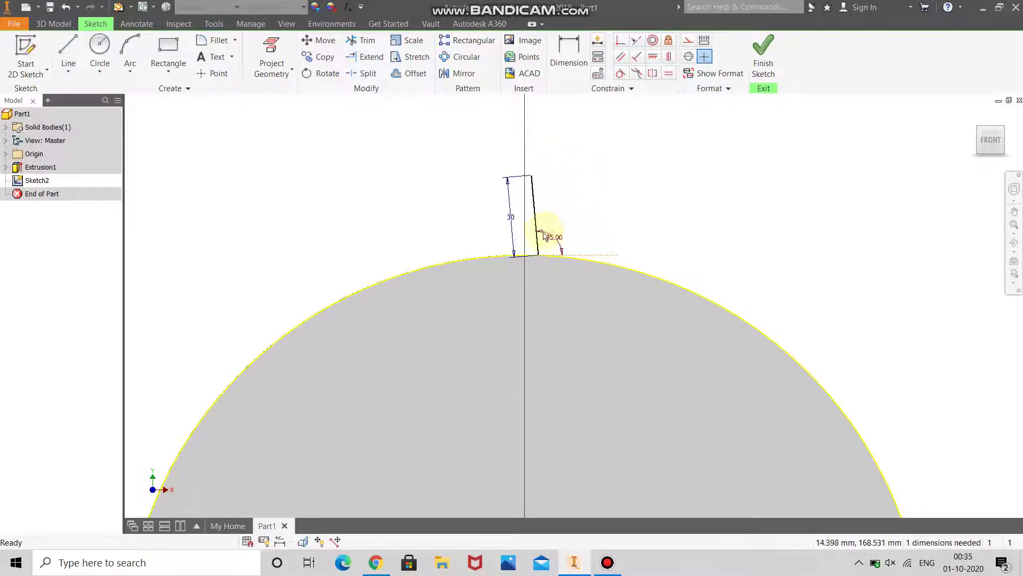
Sketch the second tooth line from the rim at X -5 mm, 30 mm long at 85 degrees, and join both lines' upper ends
scroll(546, 232, up, 3)
scroll(530, 328, down, 2)
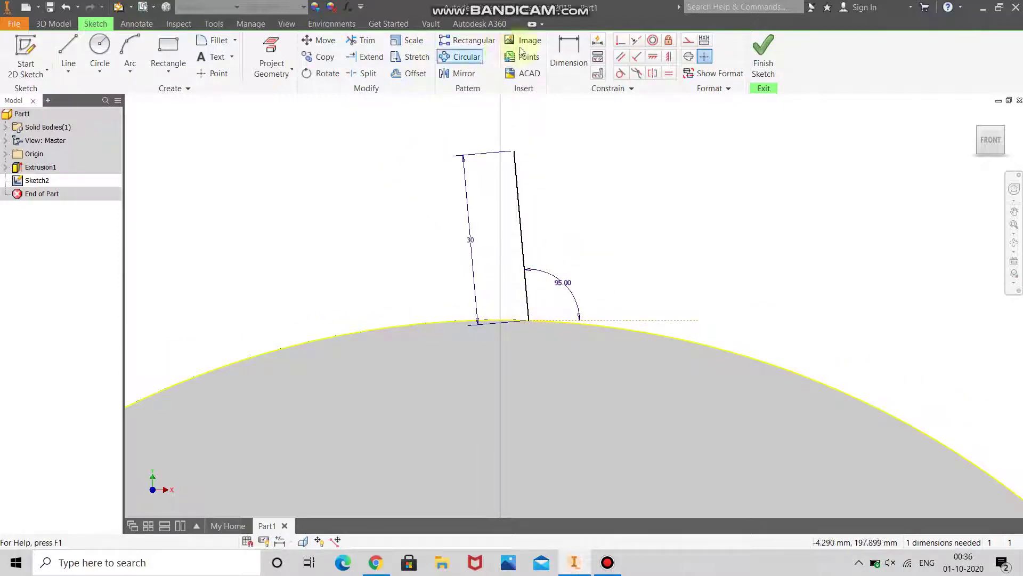
click(68, 49)
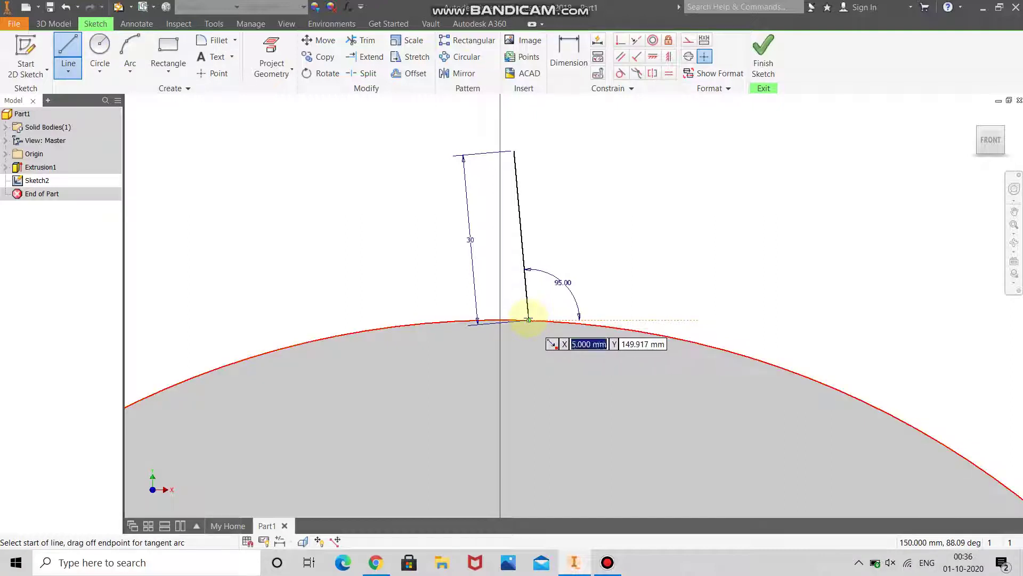
text(-5)
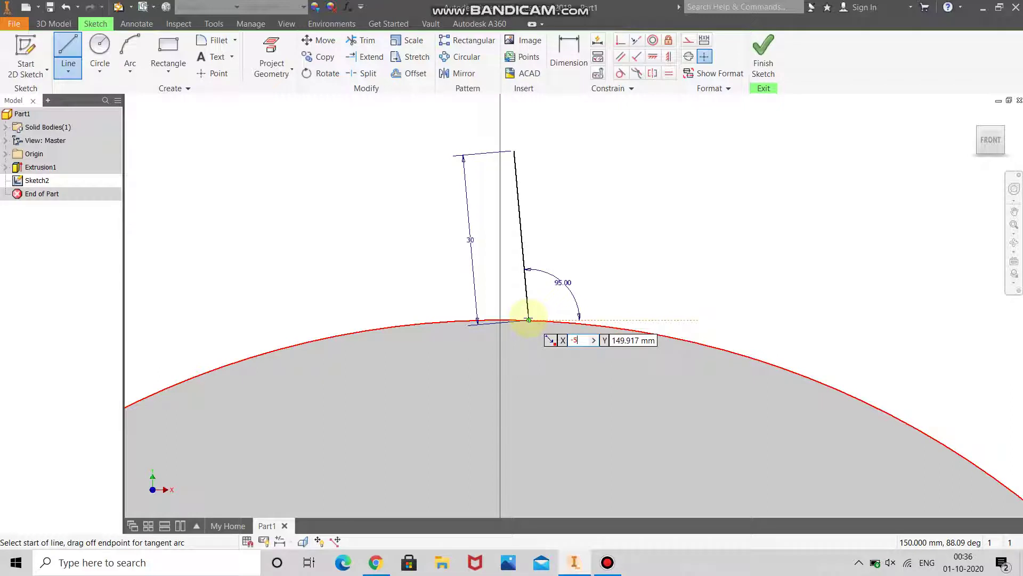
key(Tab)
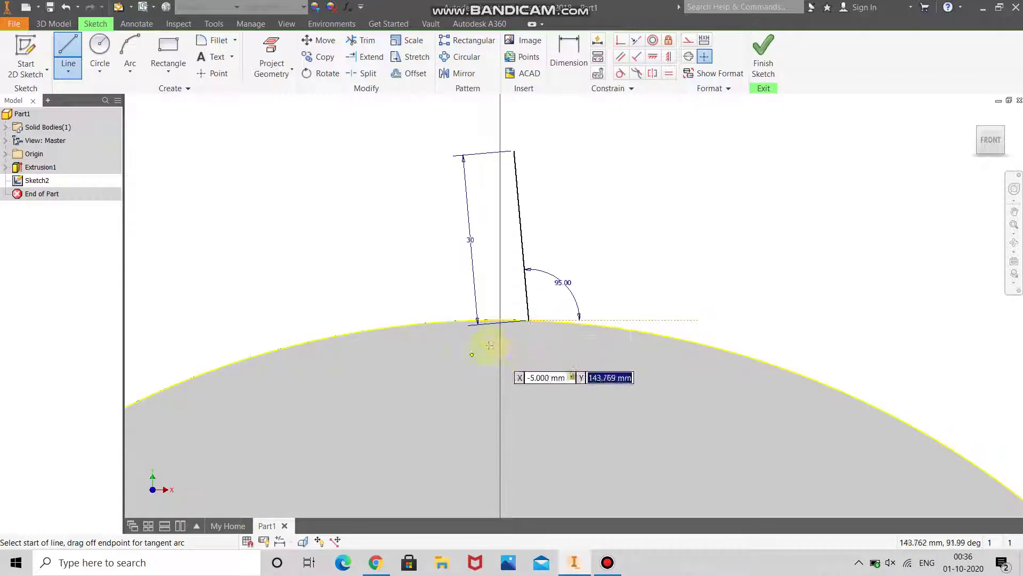
click(471, 320)
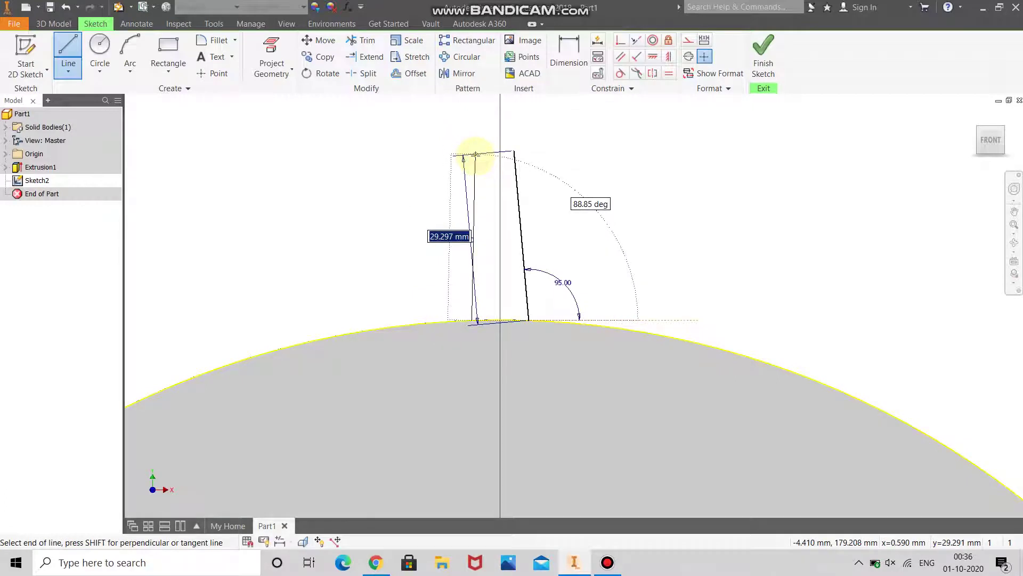
key(Tab)
text(85)
key(Tab)
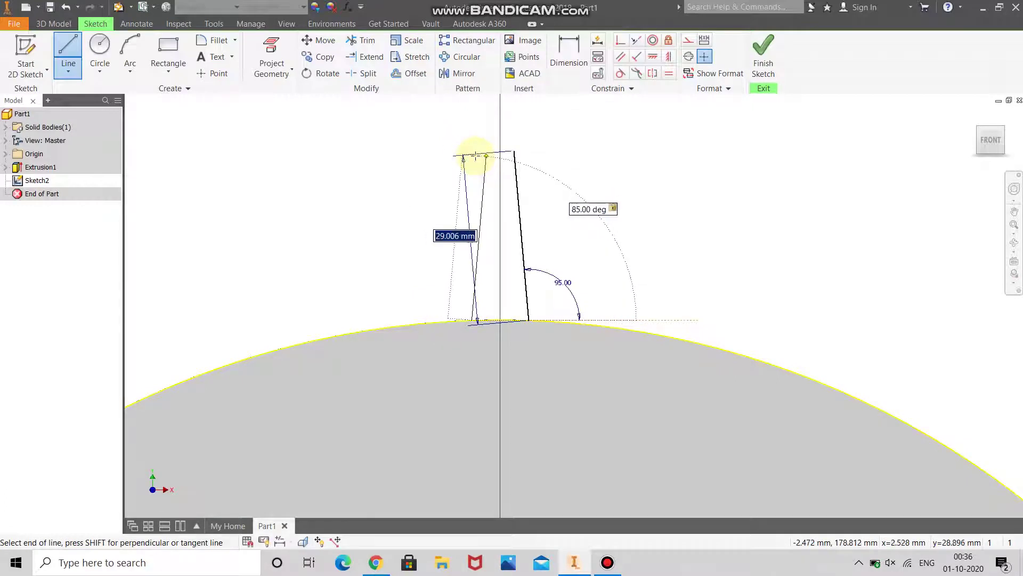
text(30)
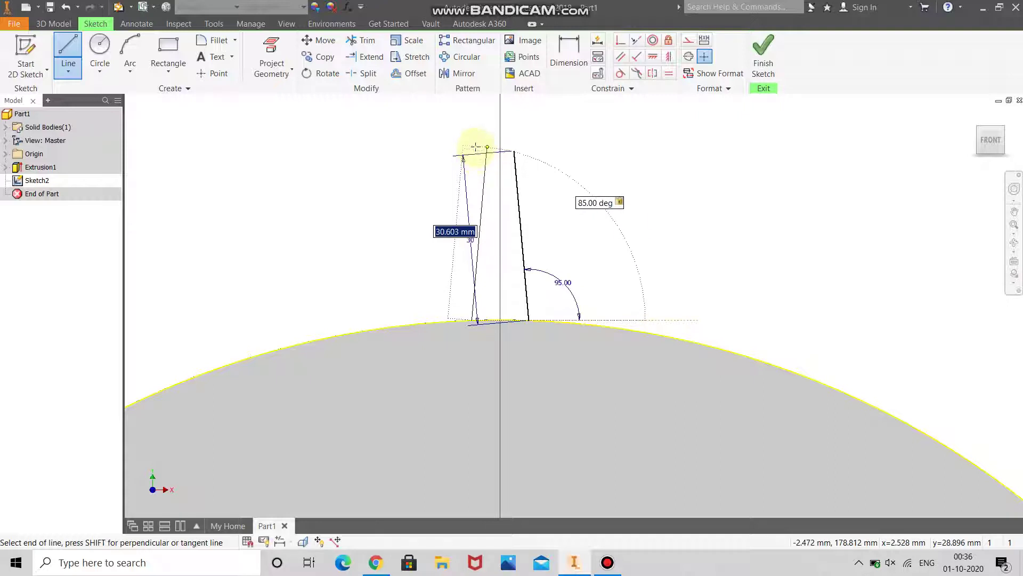
key(Return)
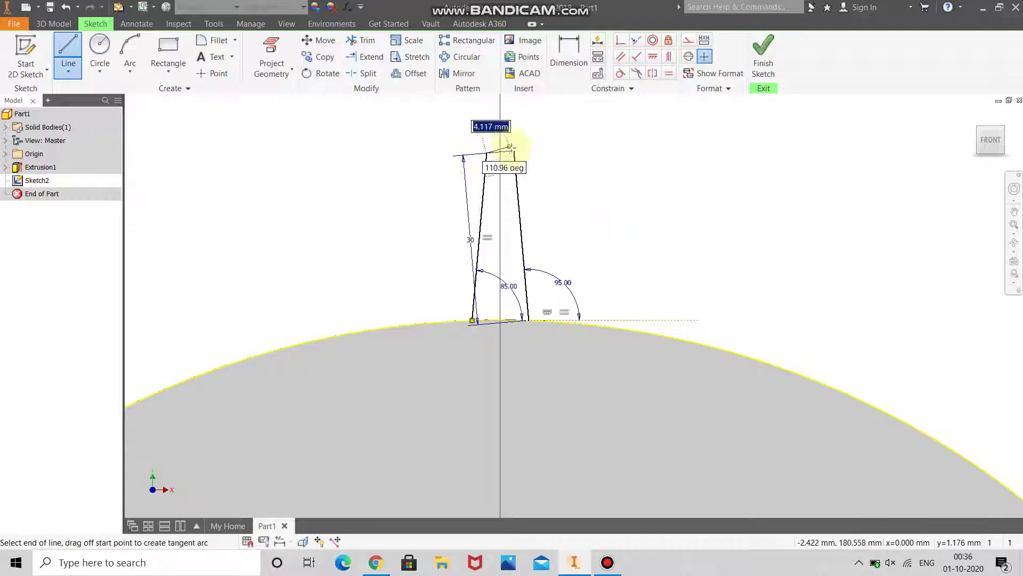
click(513, 152)
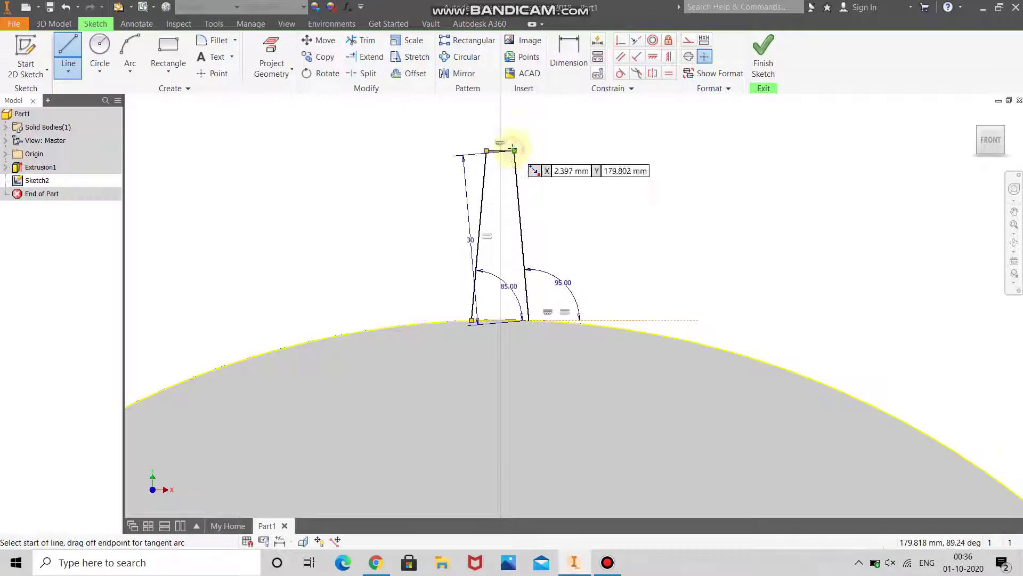
key(Escape)
Try to close the tooth's base with a line between the two side lines and undo the resulting change
drag(475, 320, 480, 321)
click(68, 54)
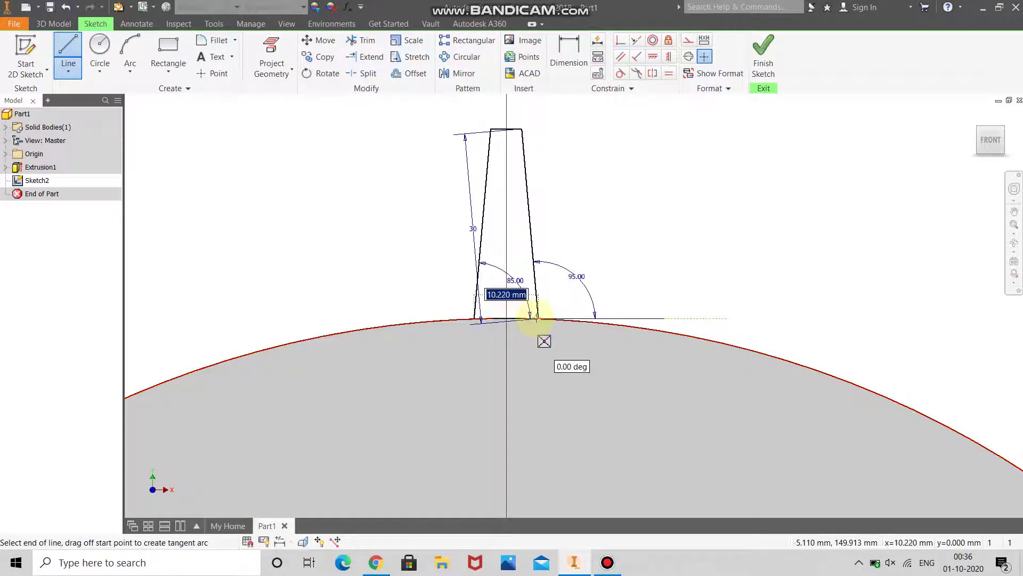
key(Return)
right_click(618, 229)
click(673, 230)
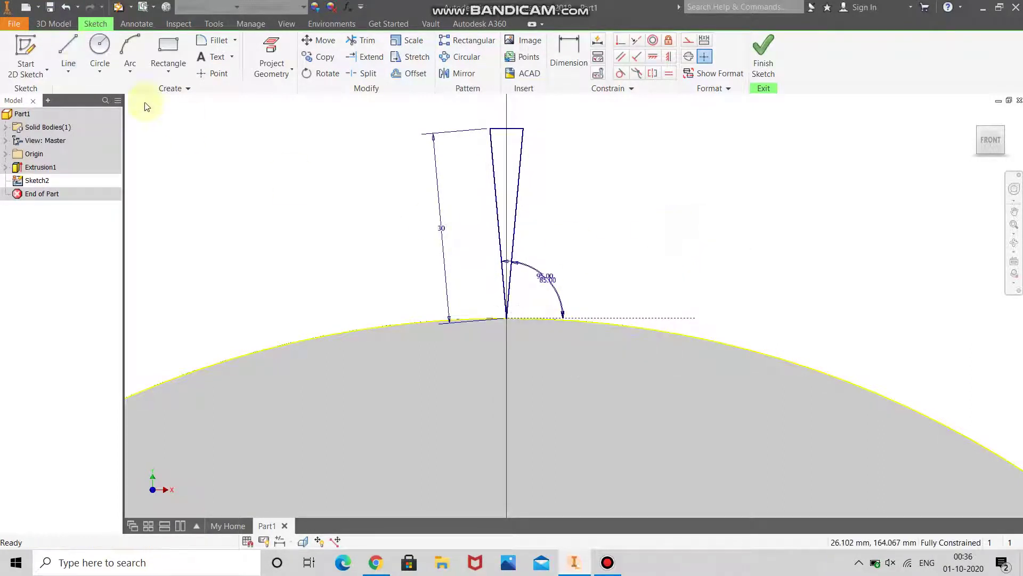
click(65, 6)
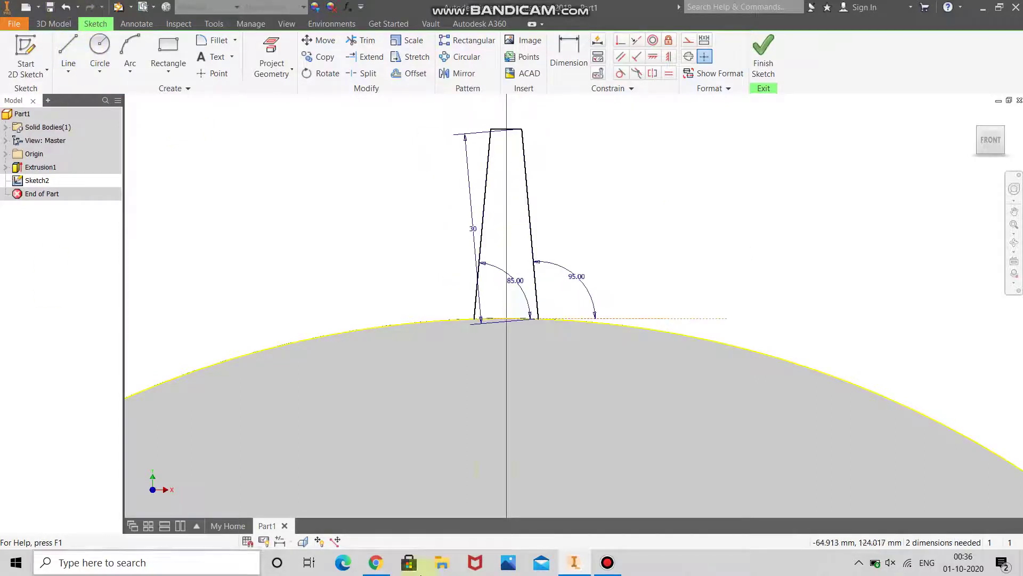
Close the tooth profile with a straight base line joining the lower ends of the two sloped sides
click(53, 24)
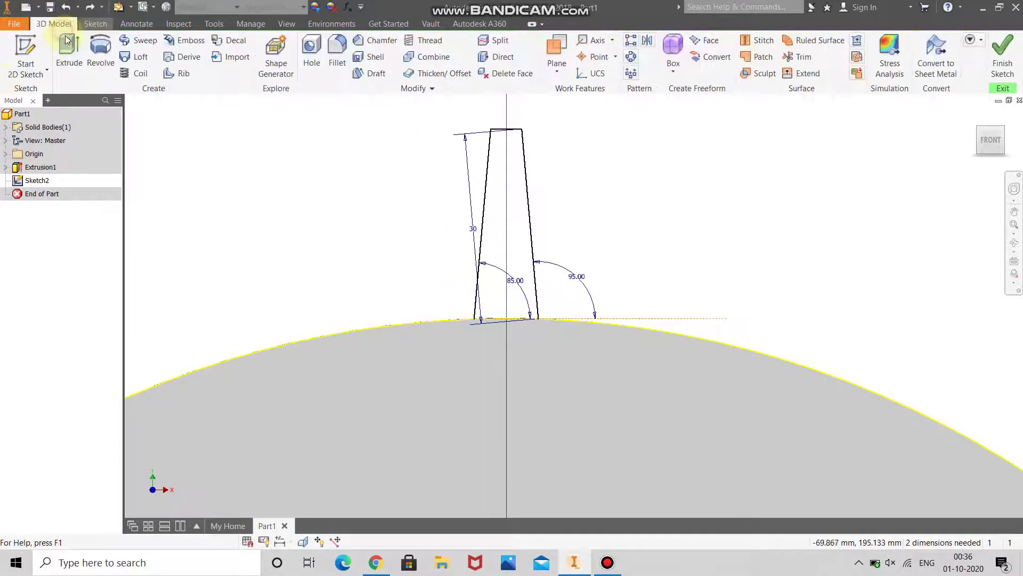
click(88, 24)
click(69, 51)
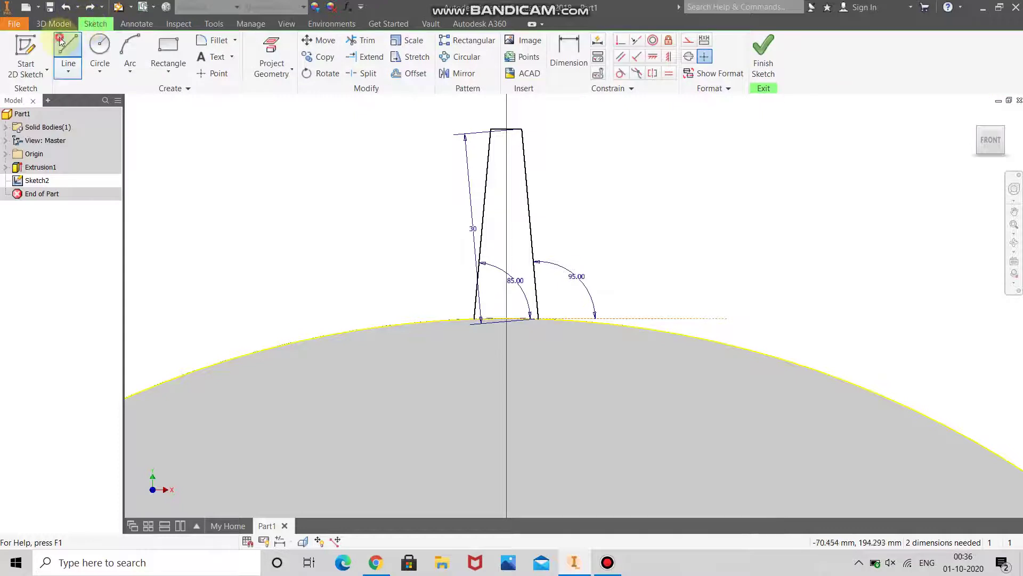
click(476, 317)
click(539, 318)
right_click(627, 224)
click(670, 222)
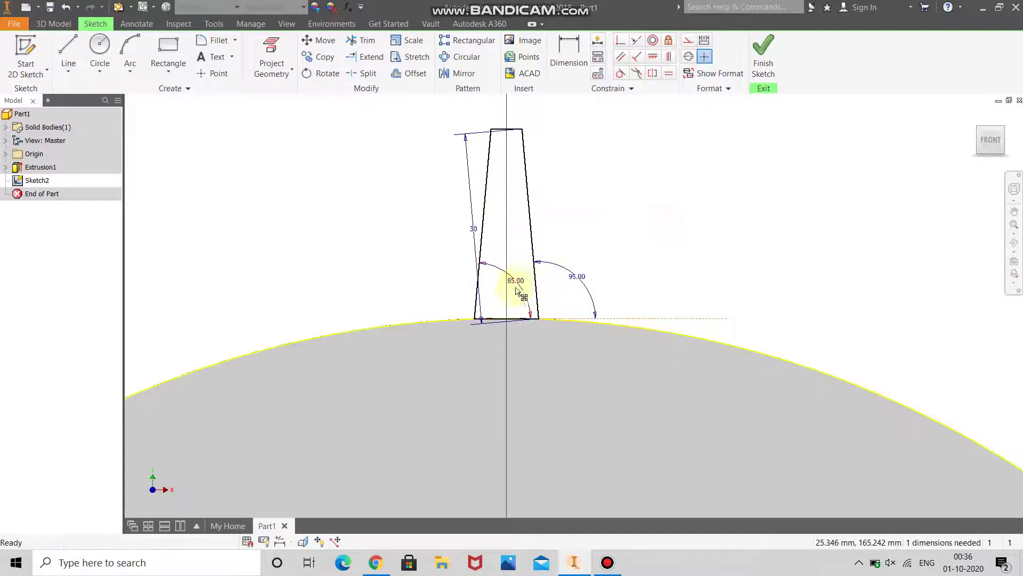
Sketch a short vertical line upward from the middle of the tooth's base line, along the vertical axis
scroll(516, 286, down, 3)
scroll(438, 274, down, 1)
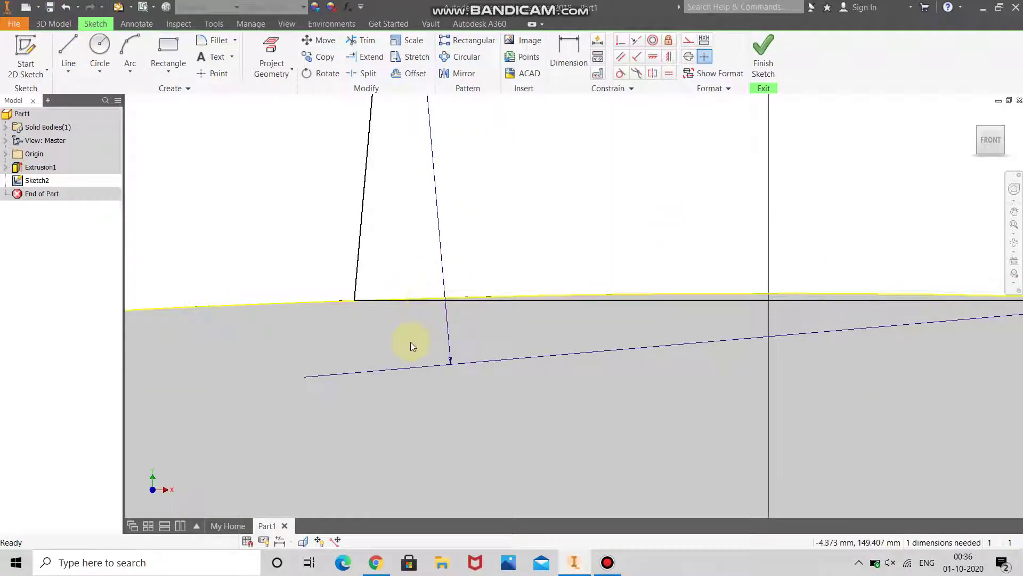
scroll(411, 343, up, 2)
scroll(482, 323, down, 4)
scroll(485, 326, up, 3)
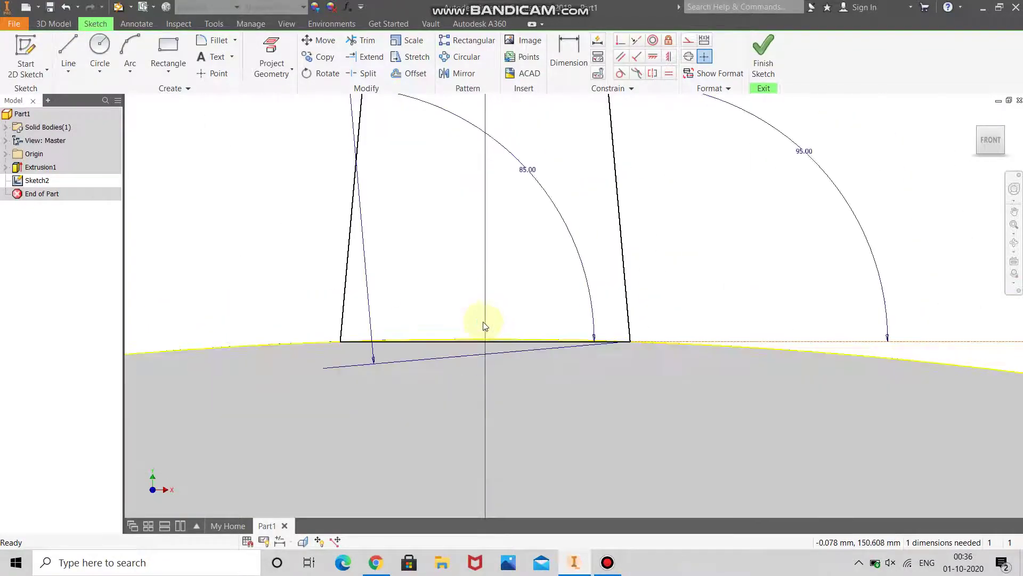
scroll(388, 339, up, 4)
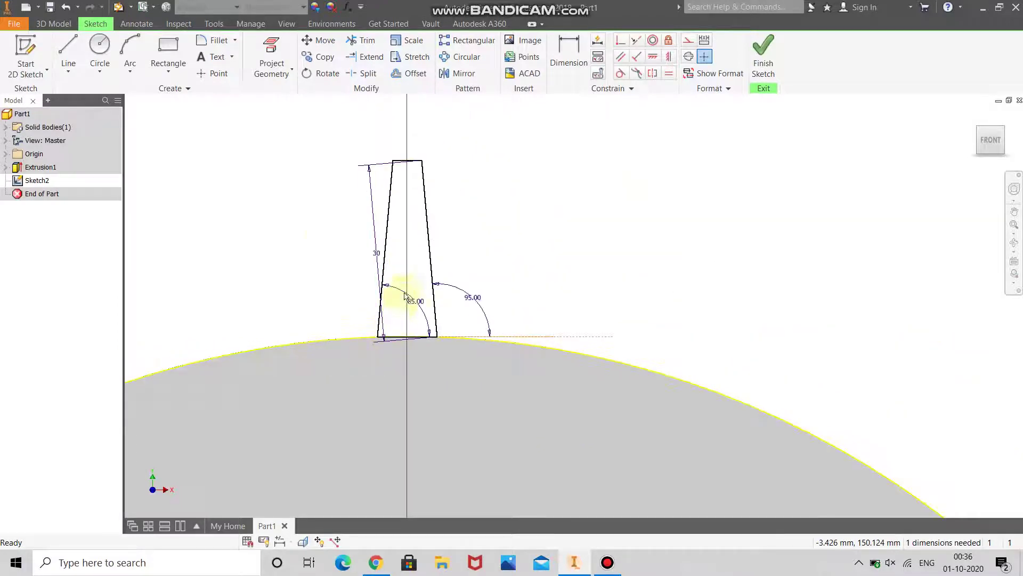
click(68, 50)
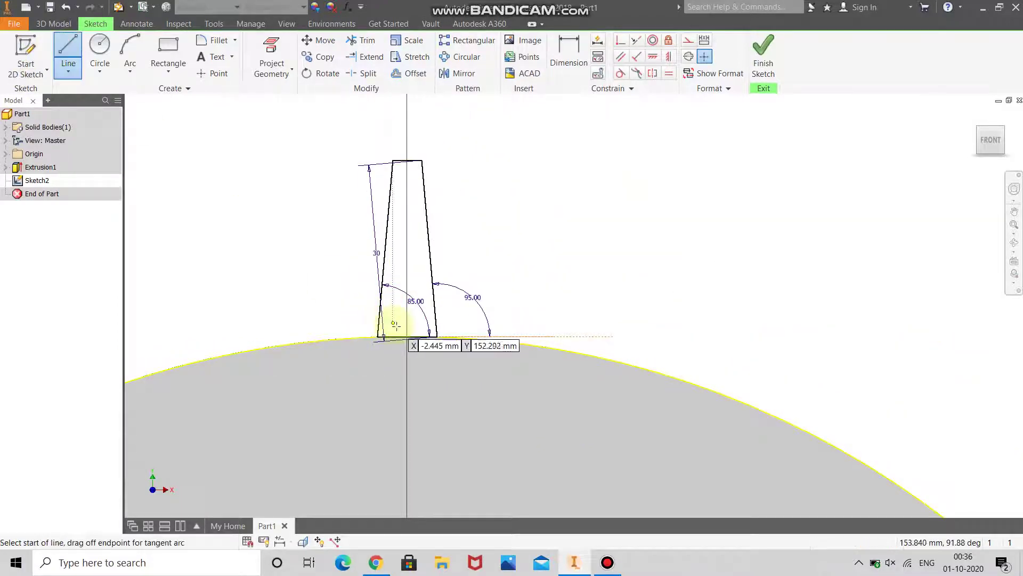
click(406, 337)
right_click(562, 261)
click(555, 226)
Check the distance from the short centre line to each sloped tooth side with the Dimension tool, without placing a dimension
click(568, 54)
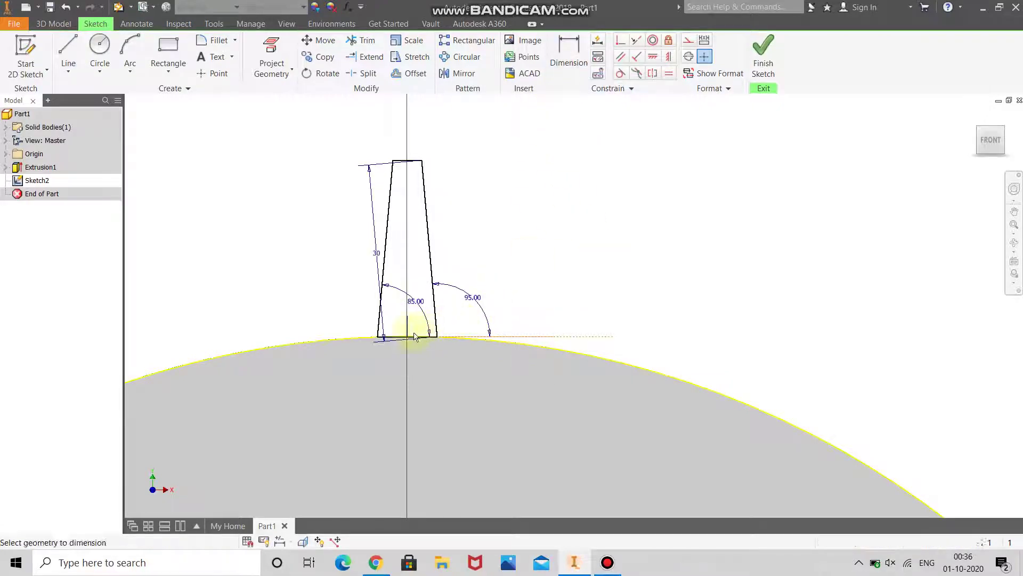
click(407, 325)
click(434, 320)
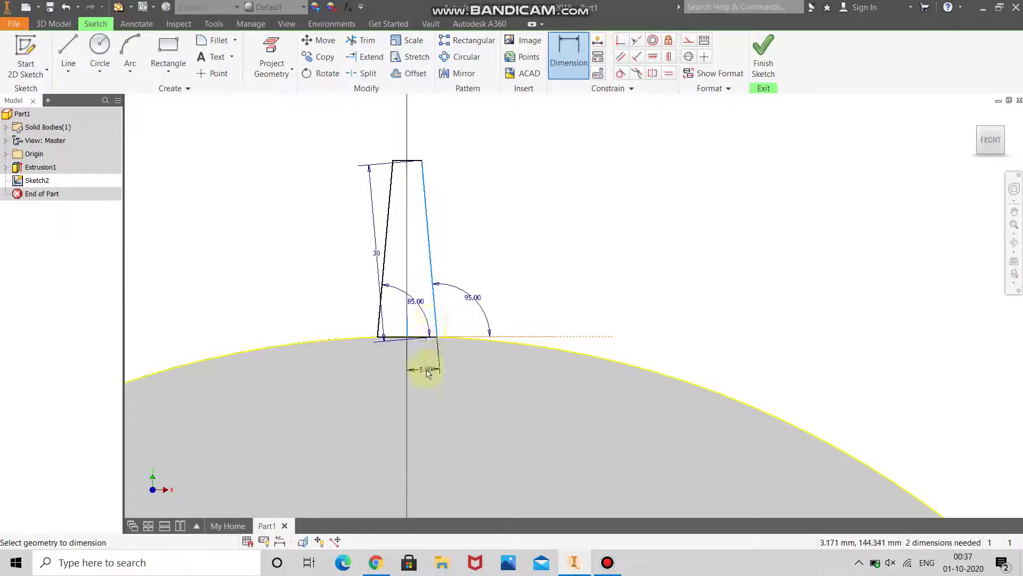
right_click(427, 384)
click(497, 383)
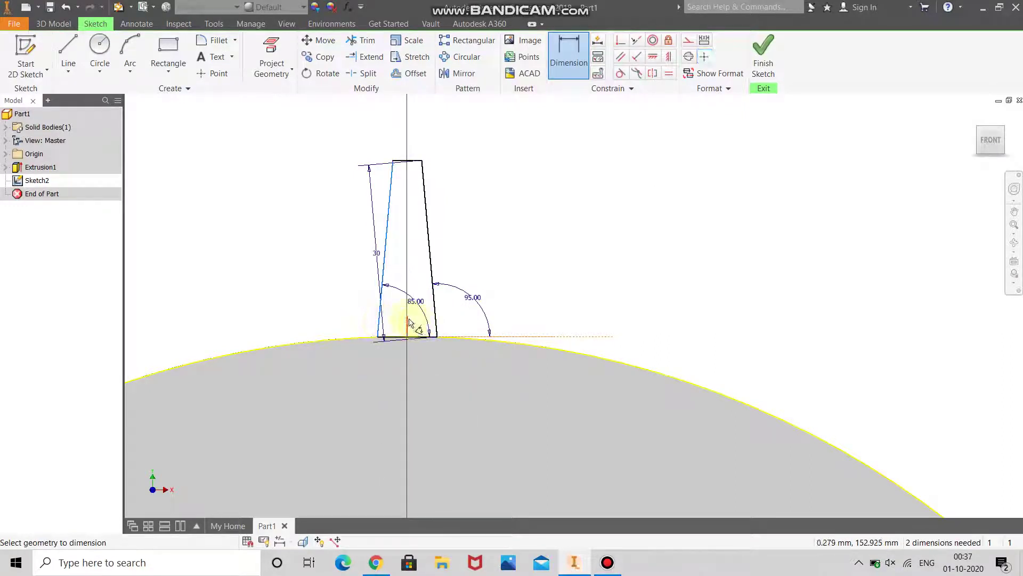
right_click(391, 379)
click(408, 345)
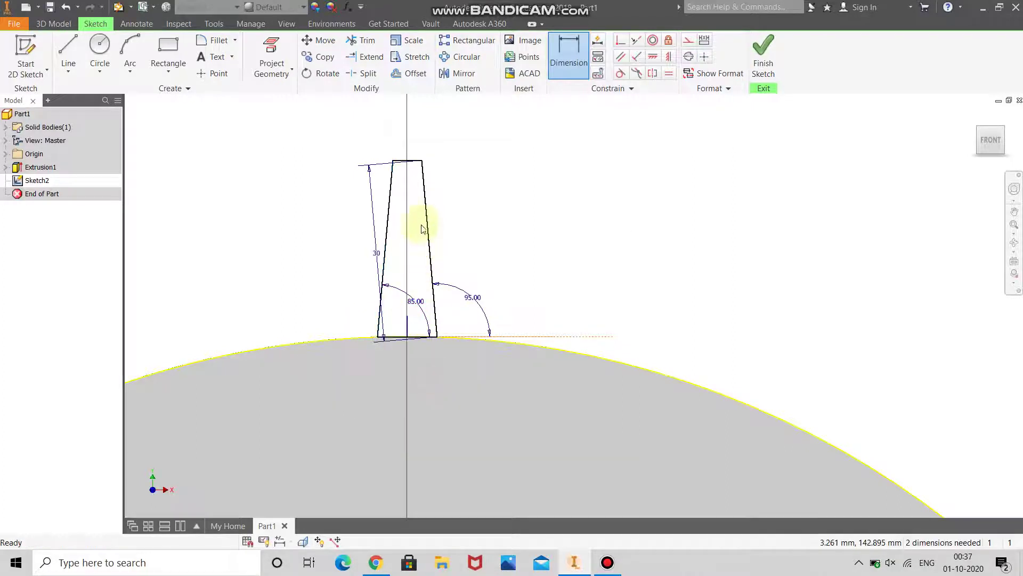
key(Escape)
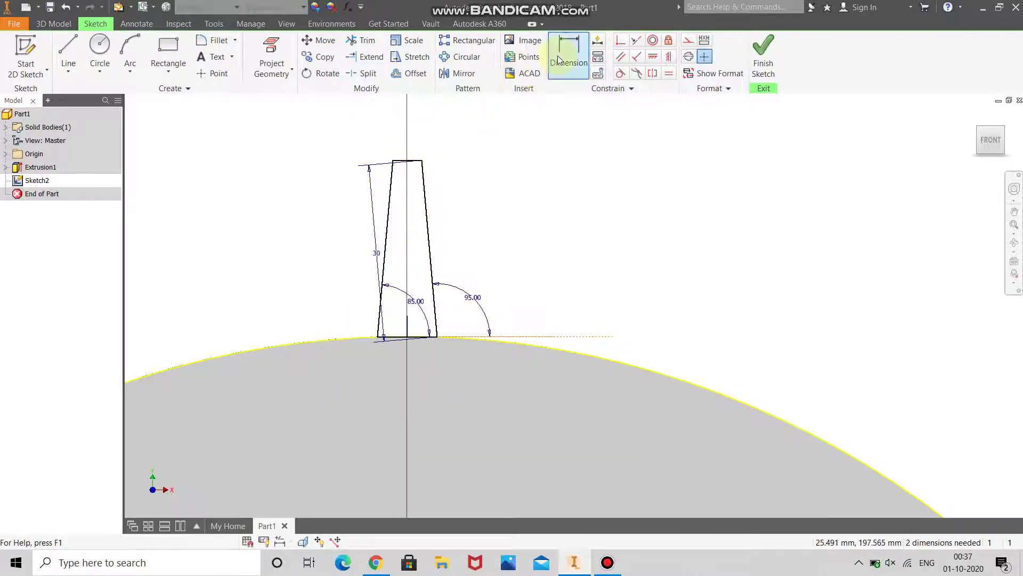
right_click(541, 190)
click(666, 183)
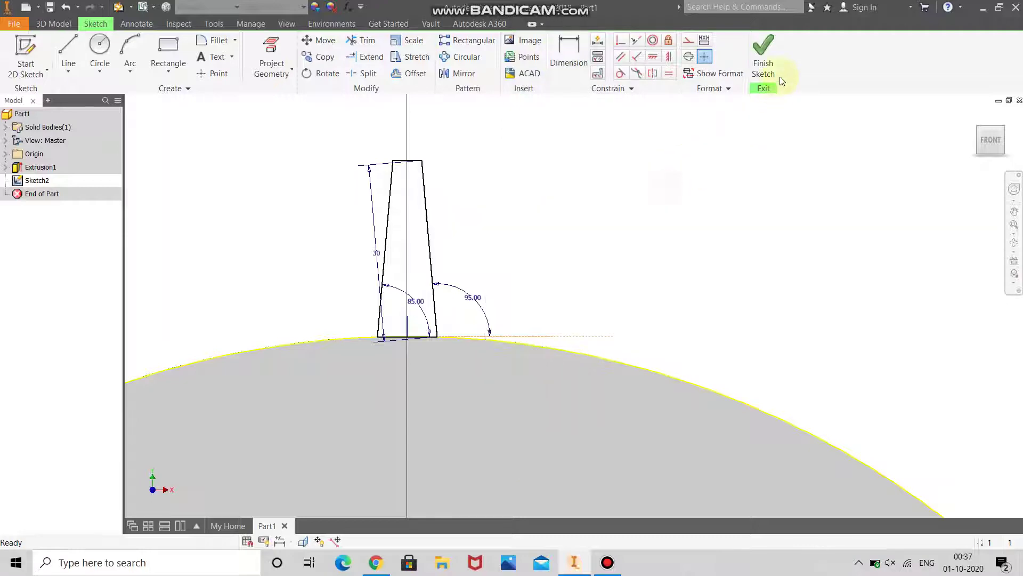
Finish the sketch and extrude the tooth profile 20 mm in the reversed direction, across the disc's thickness
click(779, 87)
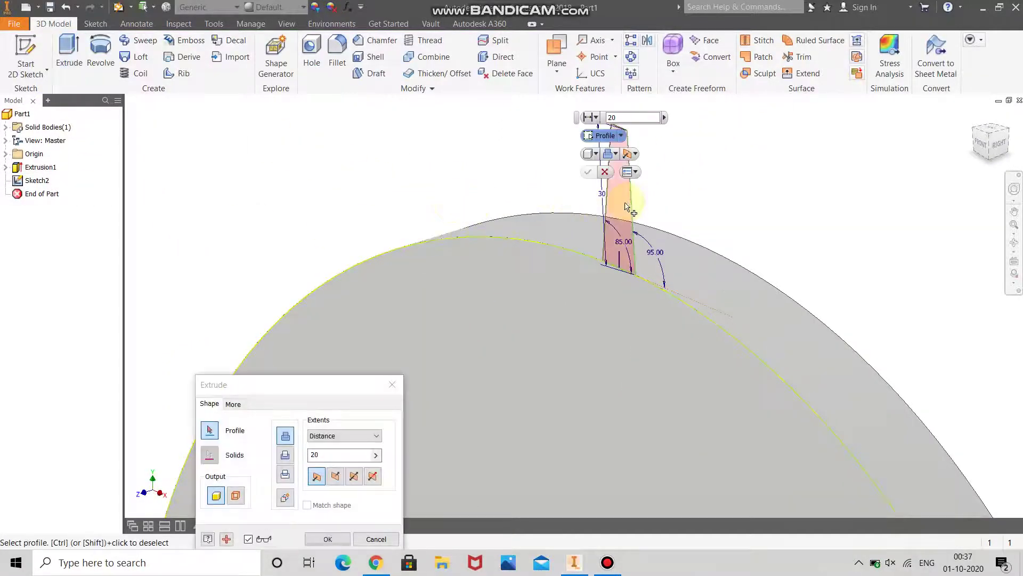
click(611, 216)
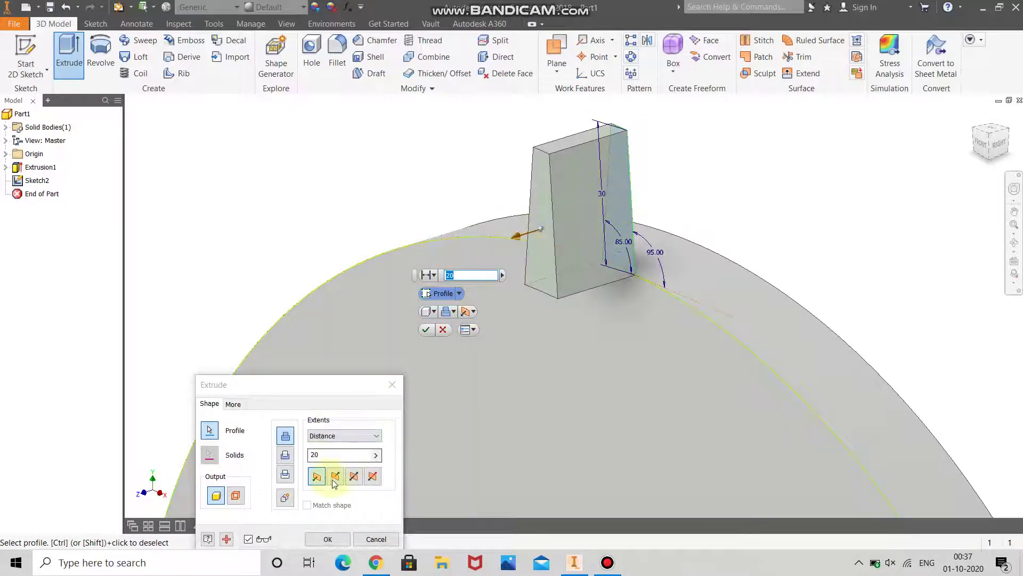
click(336, 477)
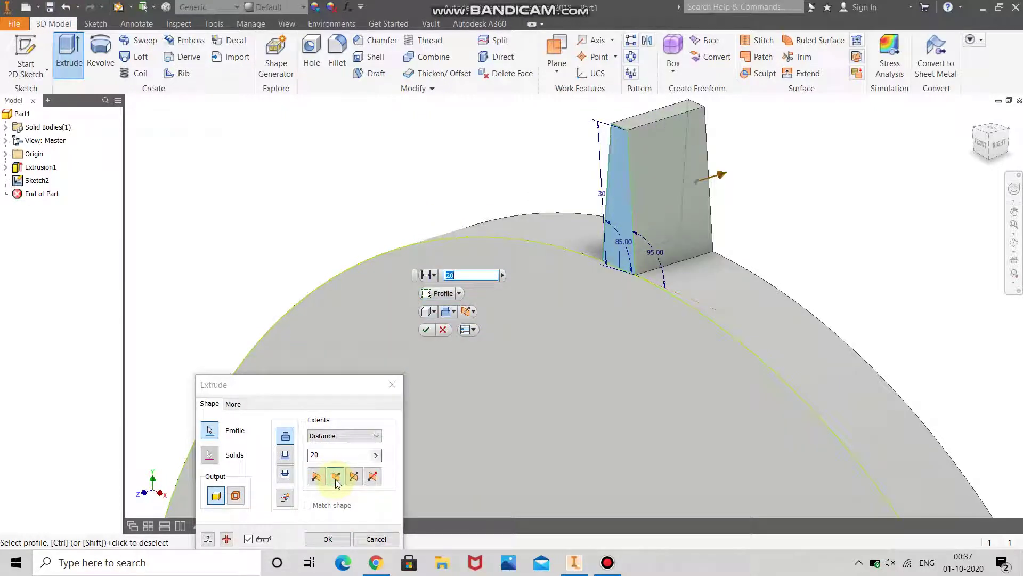
click(327, 539)
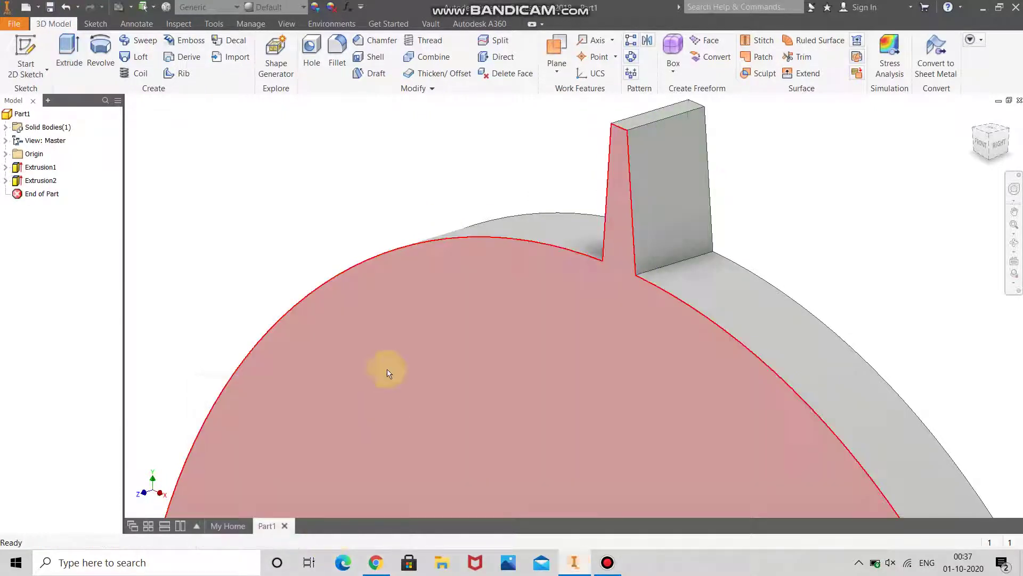
Fillet the two long edges along the tooth's tip with a 2 mm radius
click(981, 142)
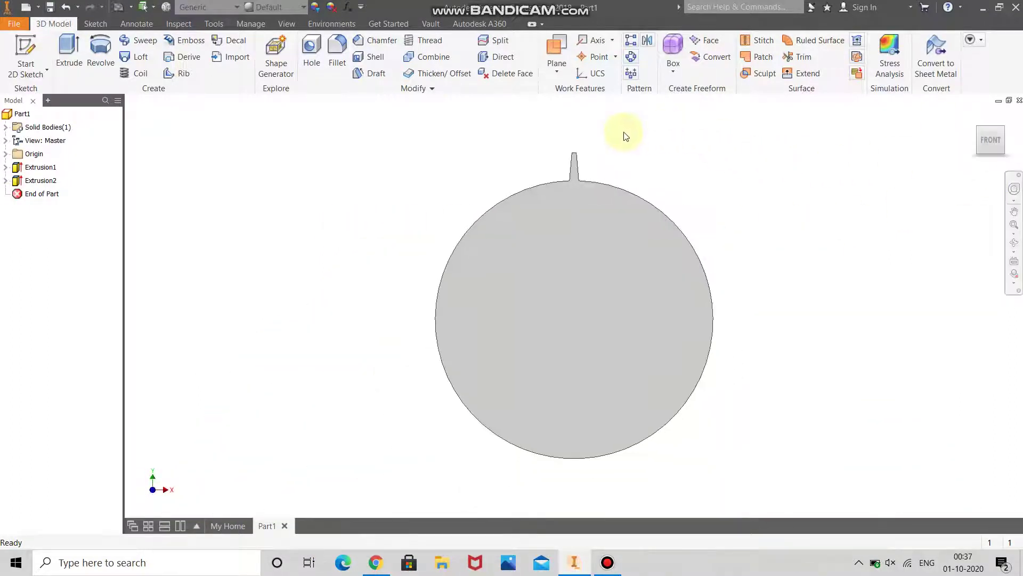
scroll(555, 155, down, 5)
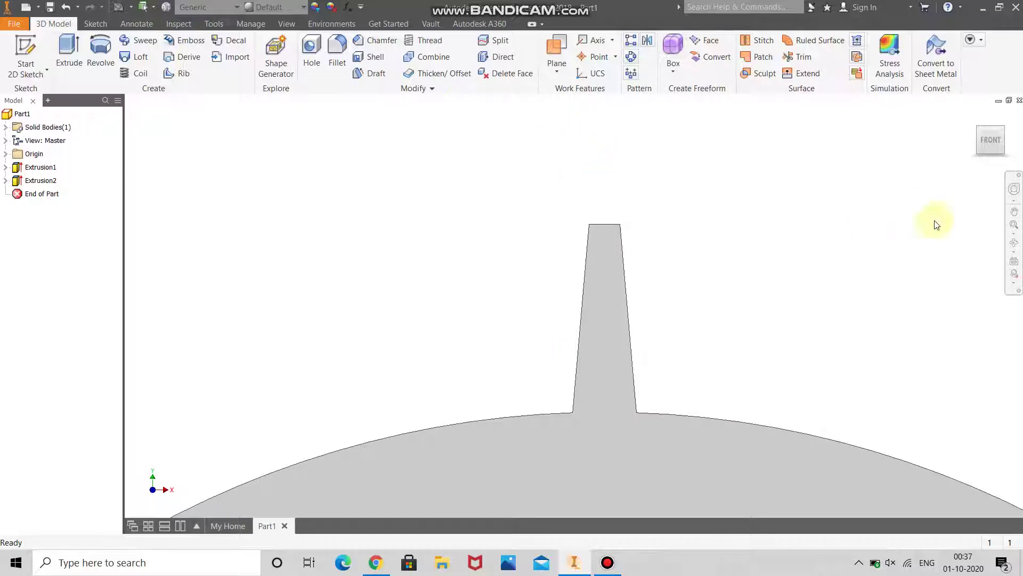
click(978, 128)
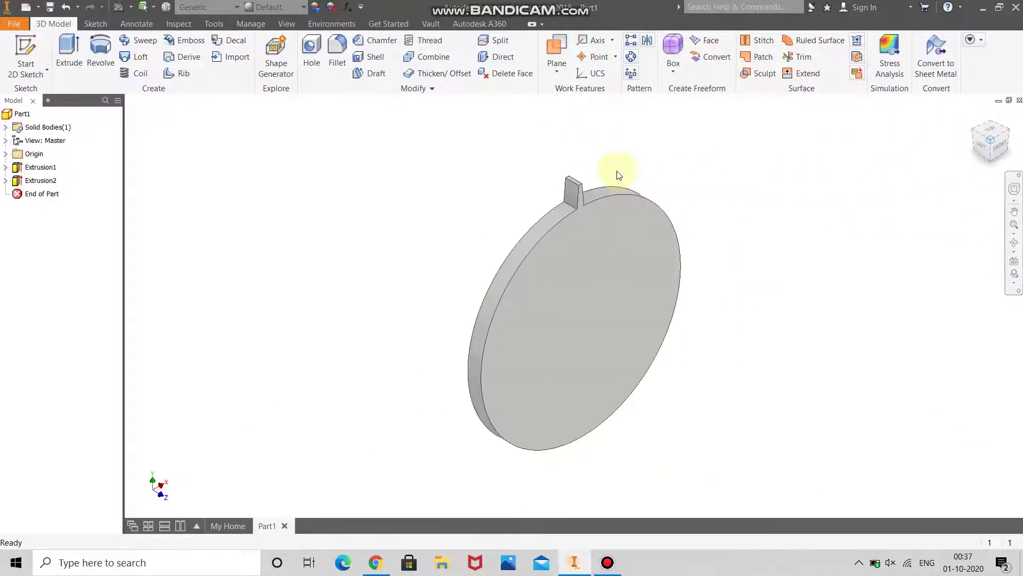
scroll(618, 263, down, 3)
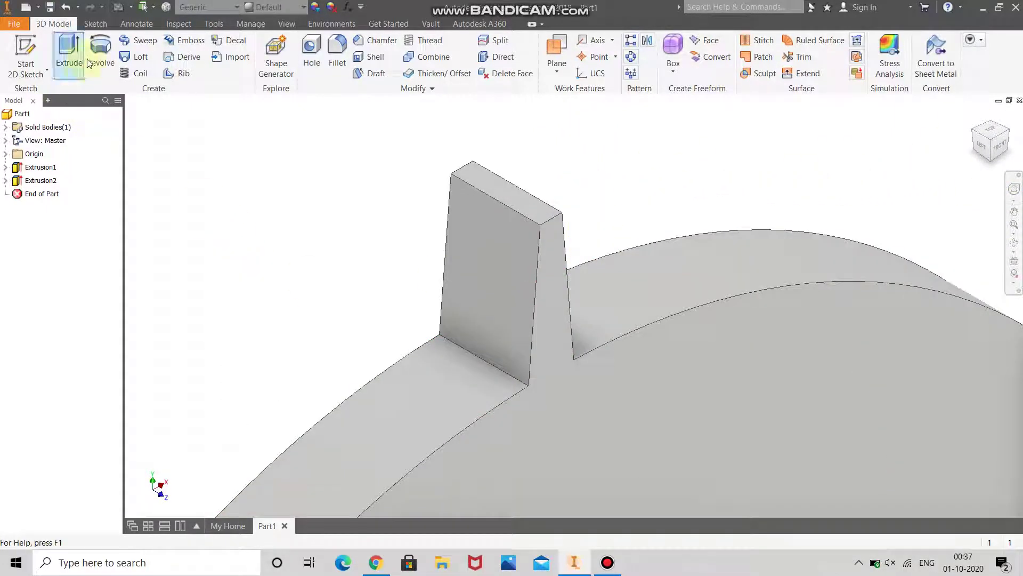
click(329, 46)
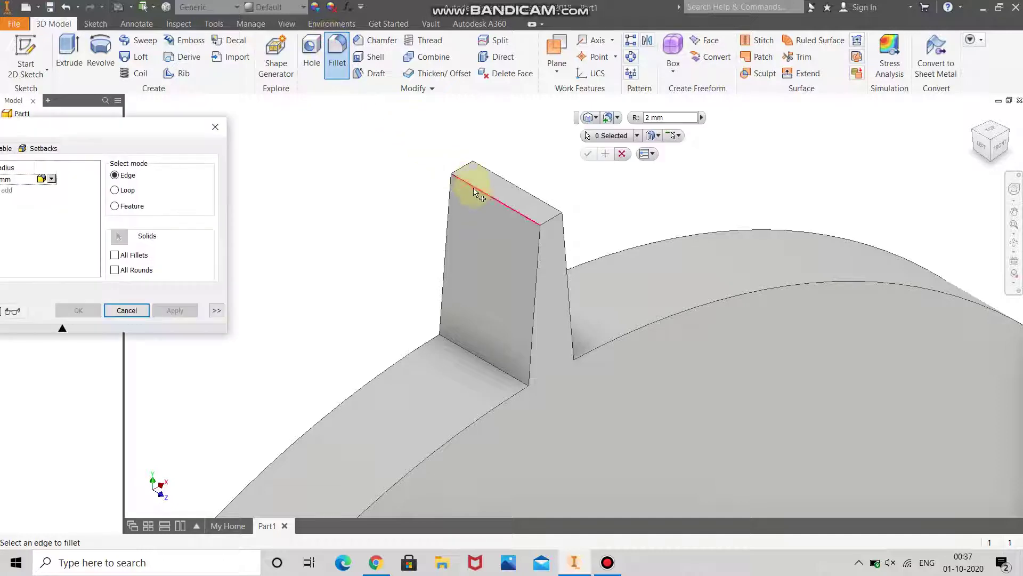
click(486, 196)
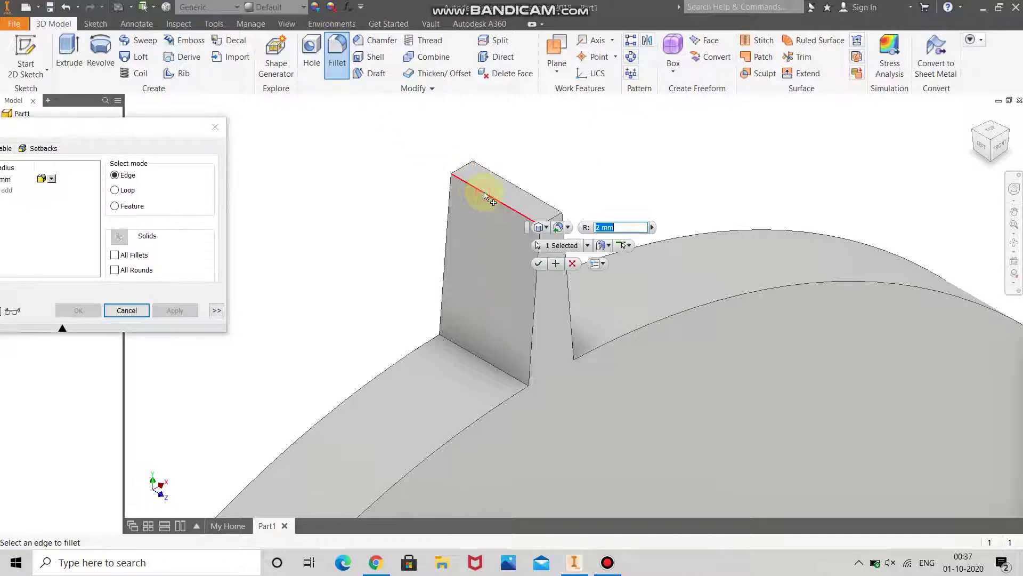
click(512, 186)
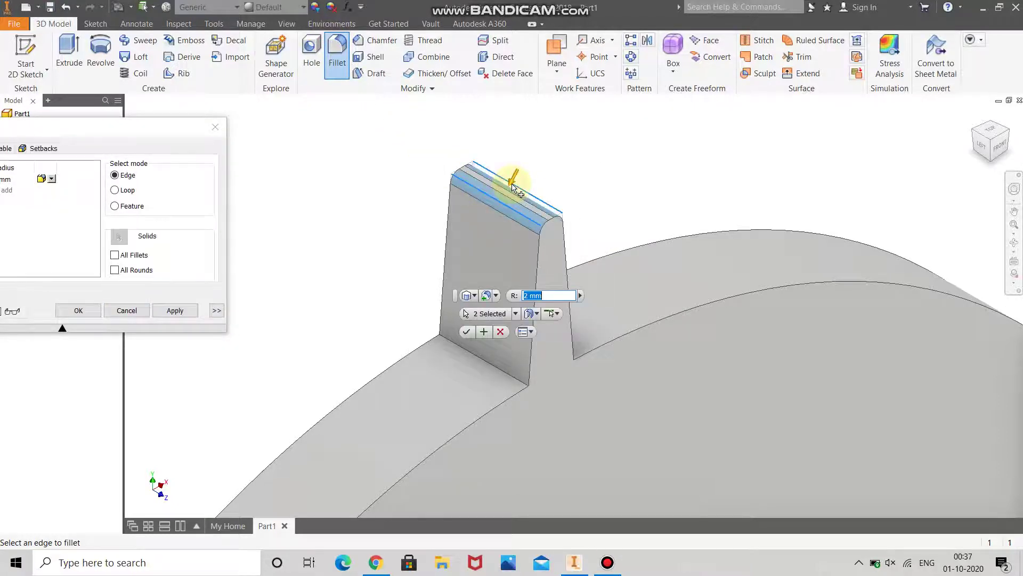
click(471, 331)
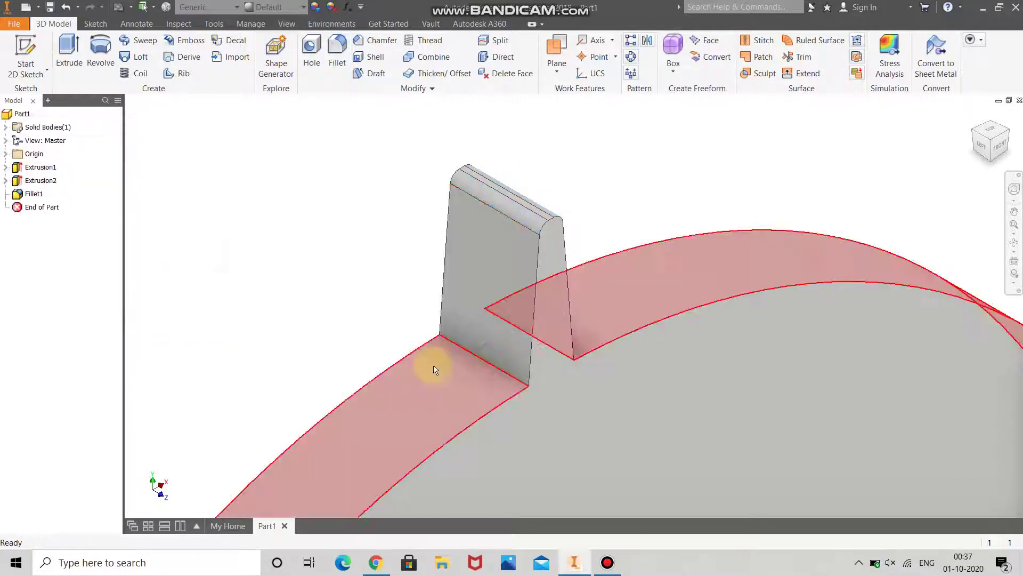
Fillet the two edges where the tooth's sloped sides meet the disc rim with a 0.5 mm radius
click(337, 53)
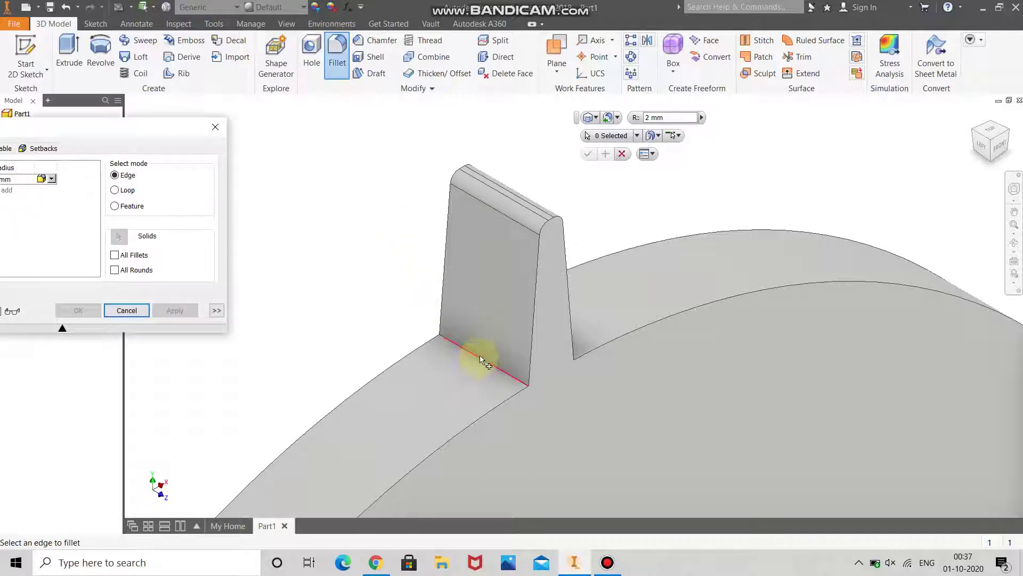
click(649, 116)
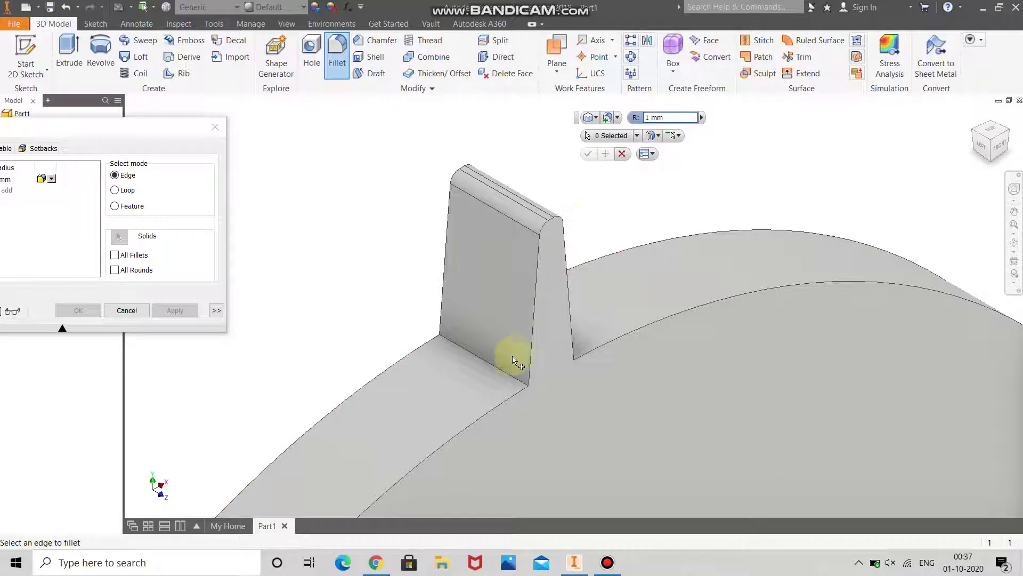
click(512, 374)
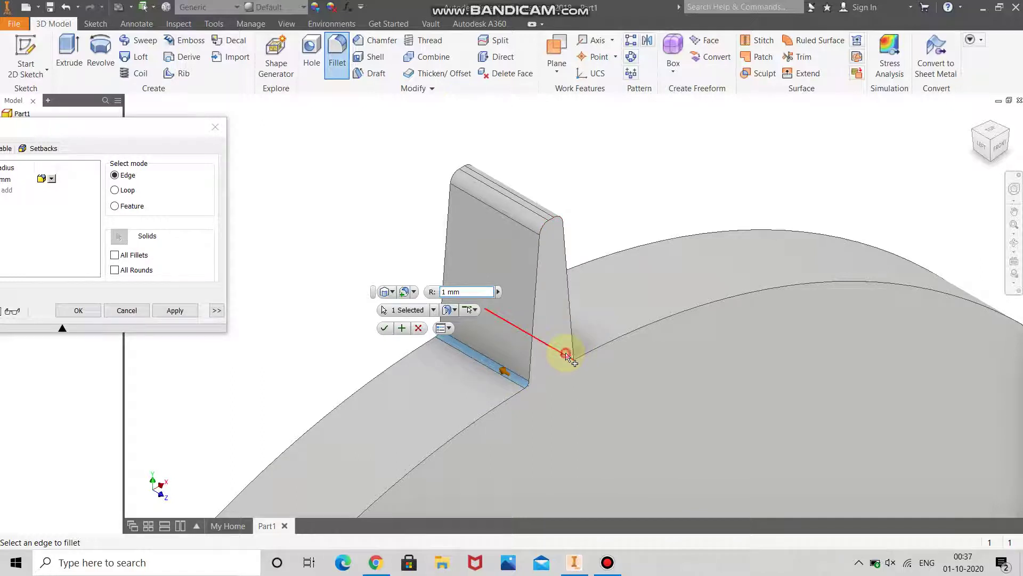
click(566, 356)
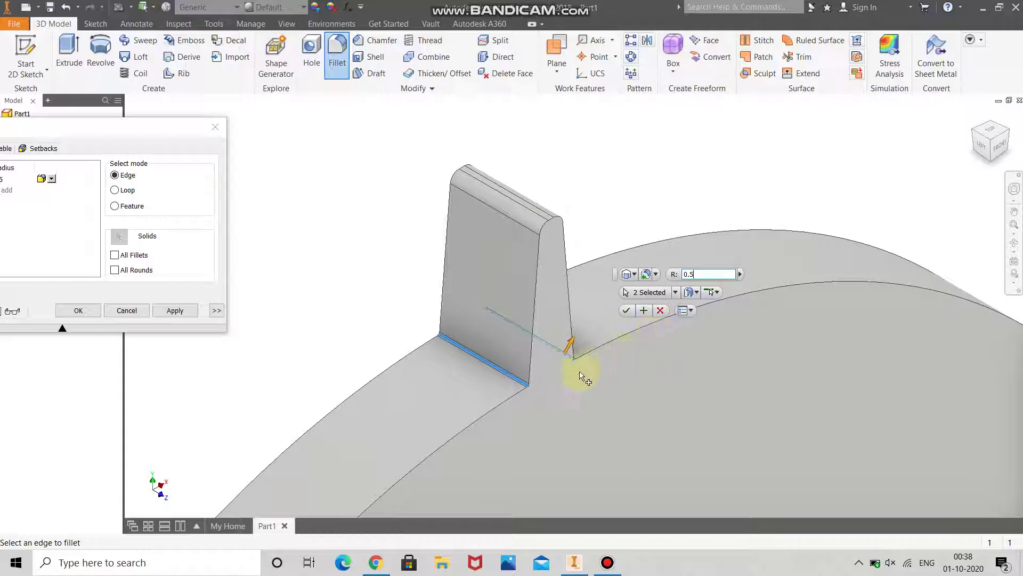
click(633, 316)
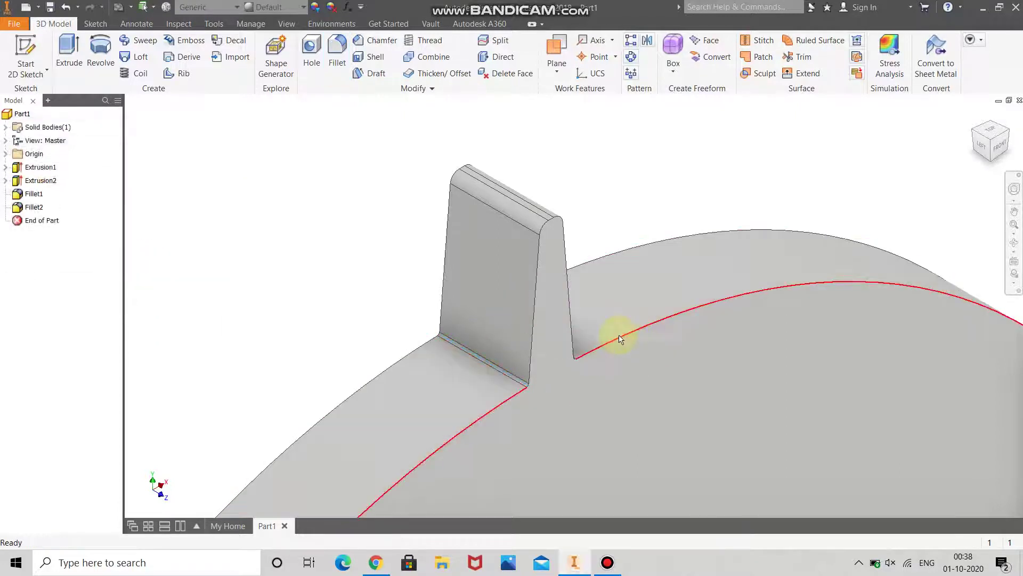
Start a circular pattern of the tooth extrusion and both fillets, using the disc's centre axis as the rotation axis
scroll(615, 334, down, 3)
scroll(722, 386, down, 5)
scroll(772, 457, up, 4)
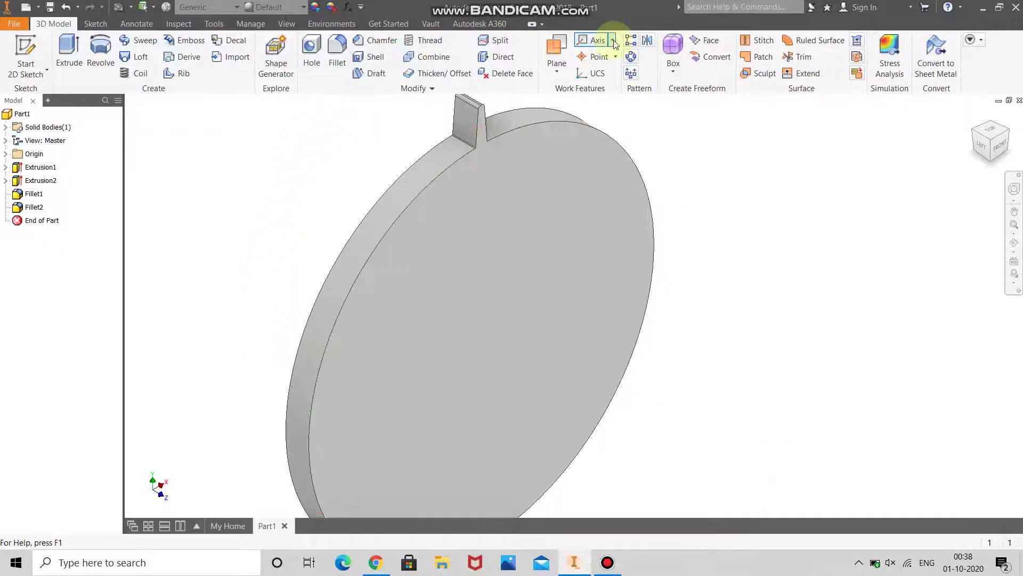
click(631, 57)
click(472, 146)
click(472, 152)
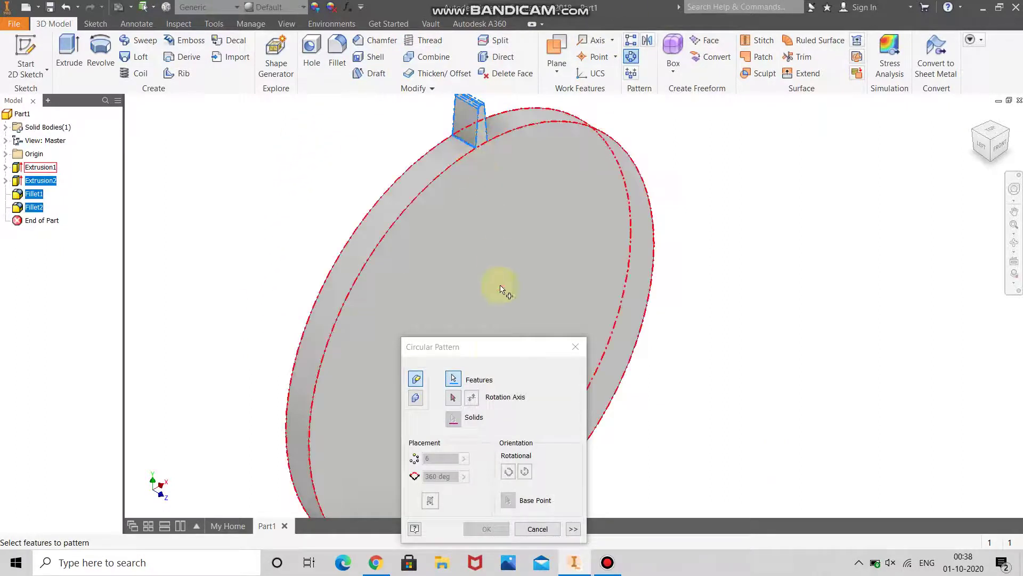
click(454, 399)
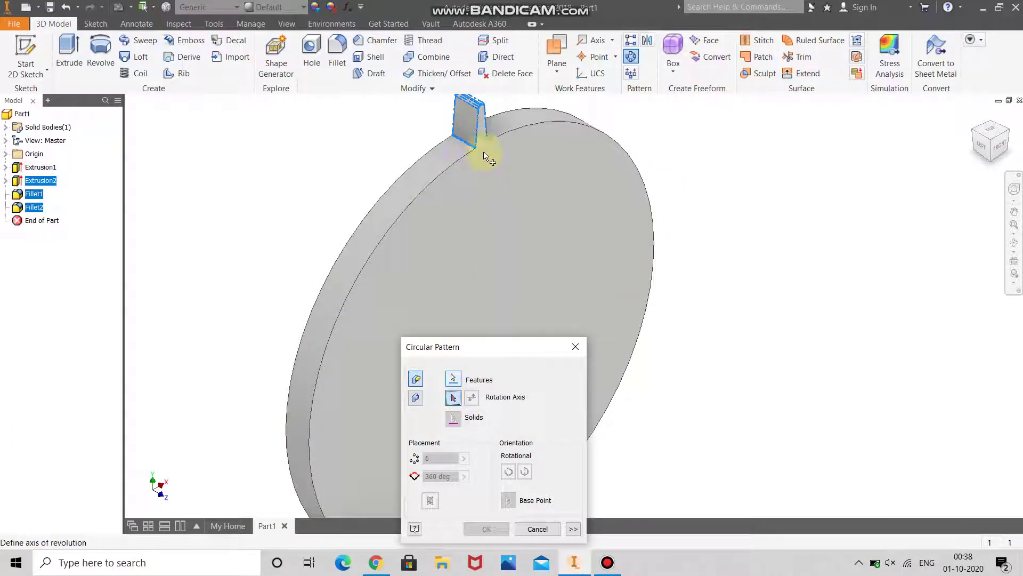
click(500, 128)
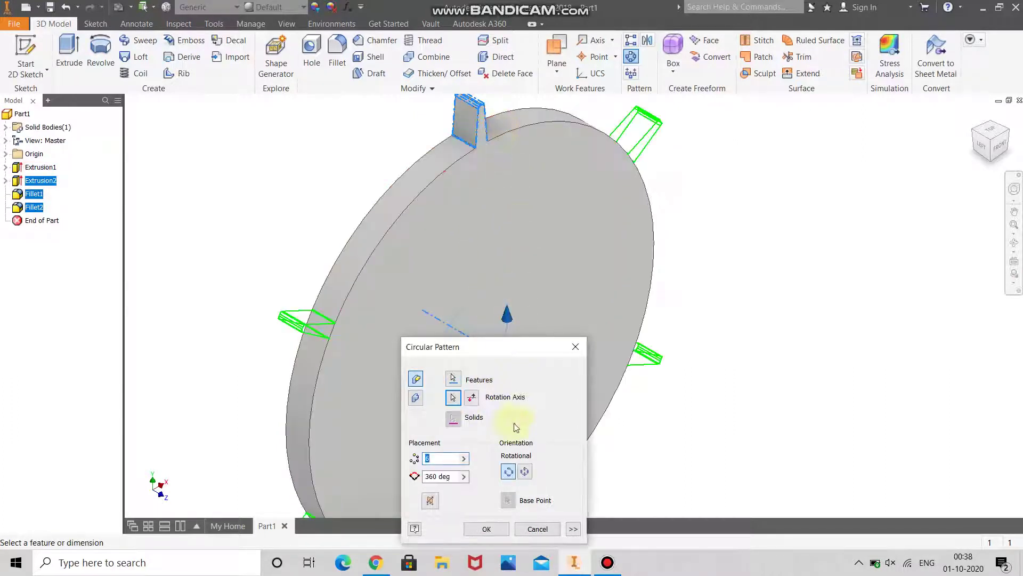
Set the circular pattern to 36 occurrences over 360 degrees and create the teeth around the disc
text(30)
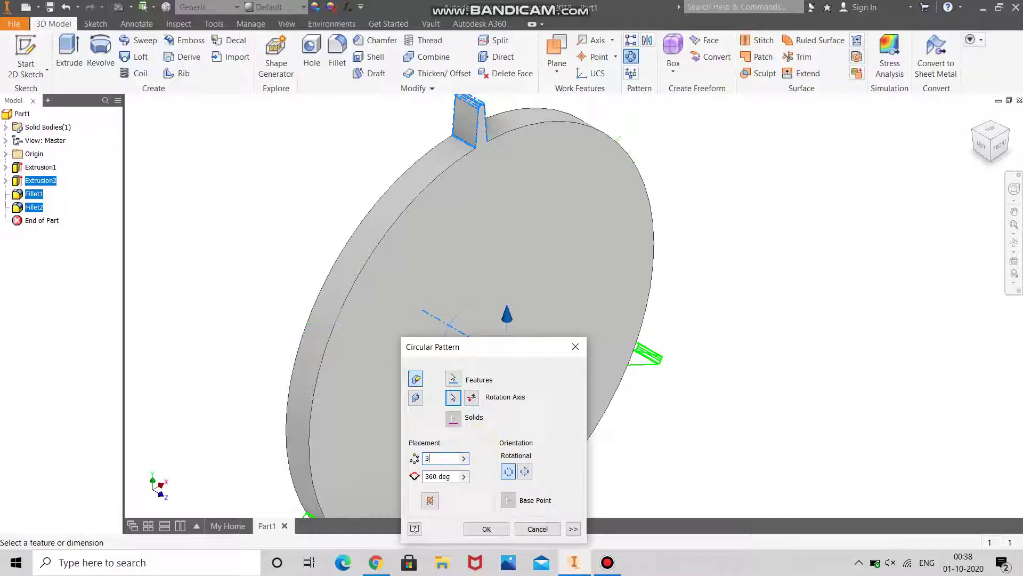
click(1014, 242)
drag(555, 270, 594, 267)
key(Escape)
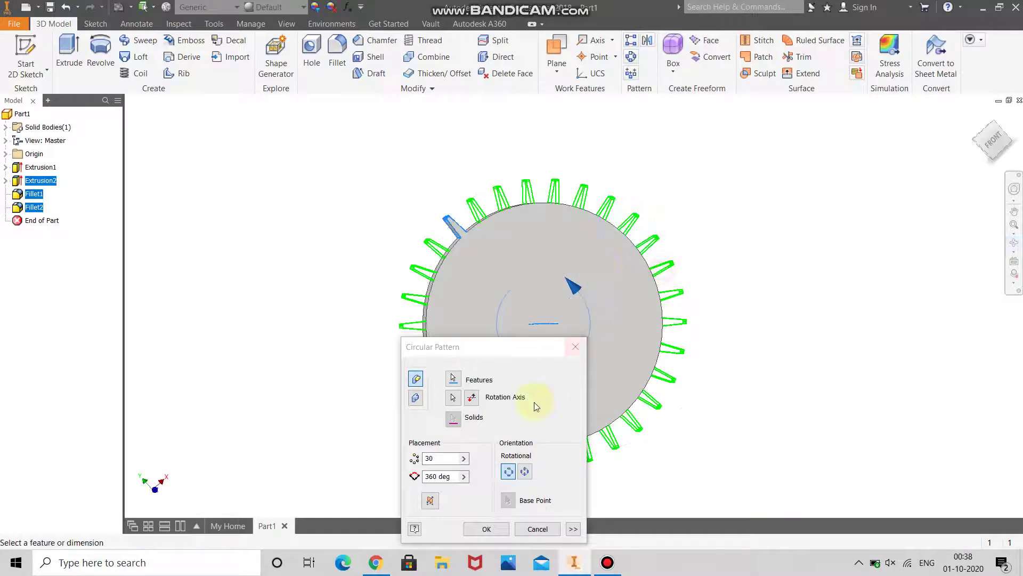
click(437, 461)
key(BackSpace)
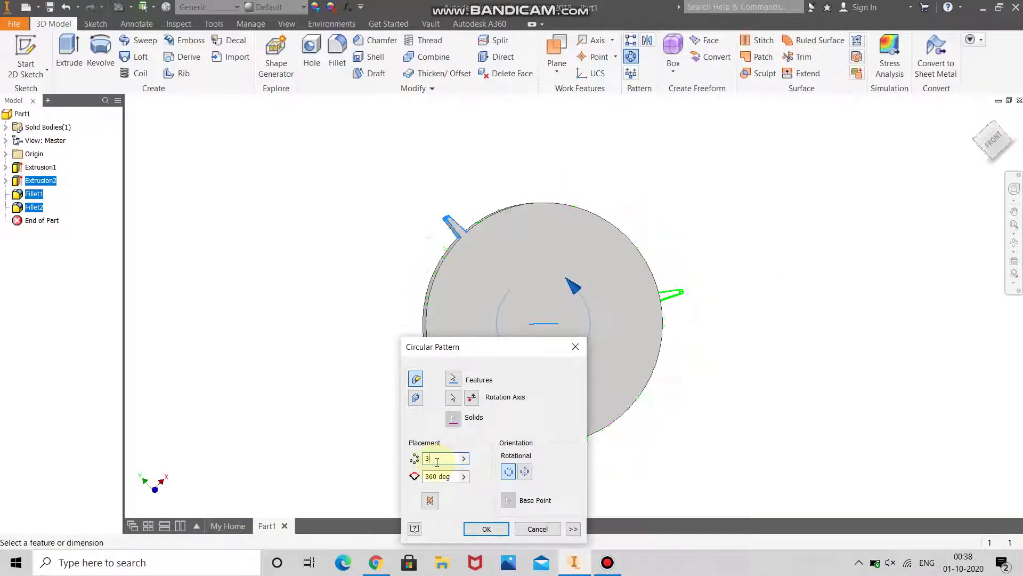
text(6)
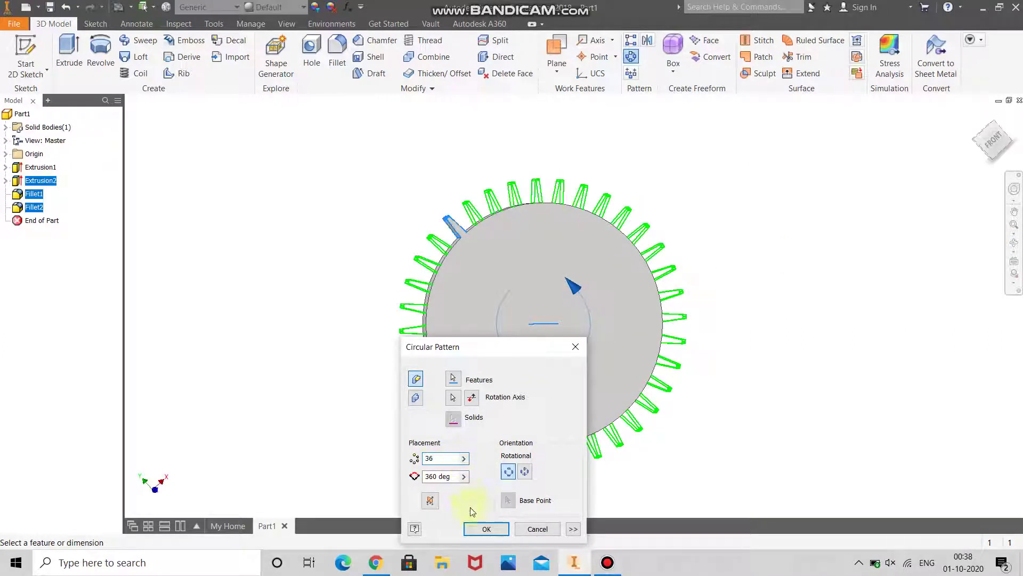
click(487, 529)
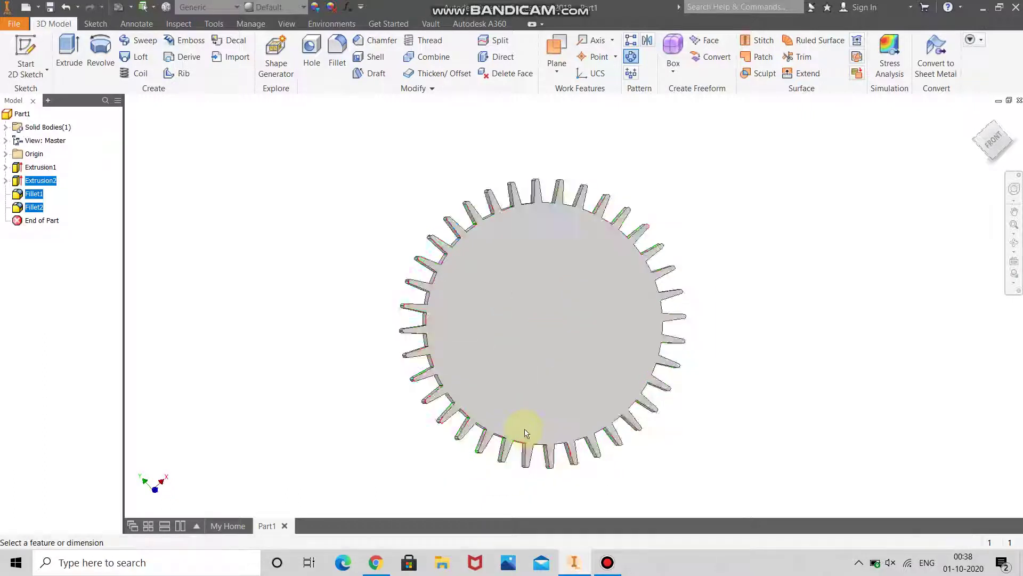
Start a new sketch on the flat front face of the gear
click(1014, 242)
drag(713, 335, 633, 410)
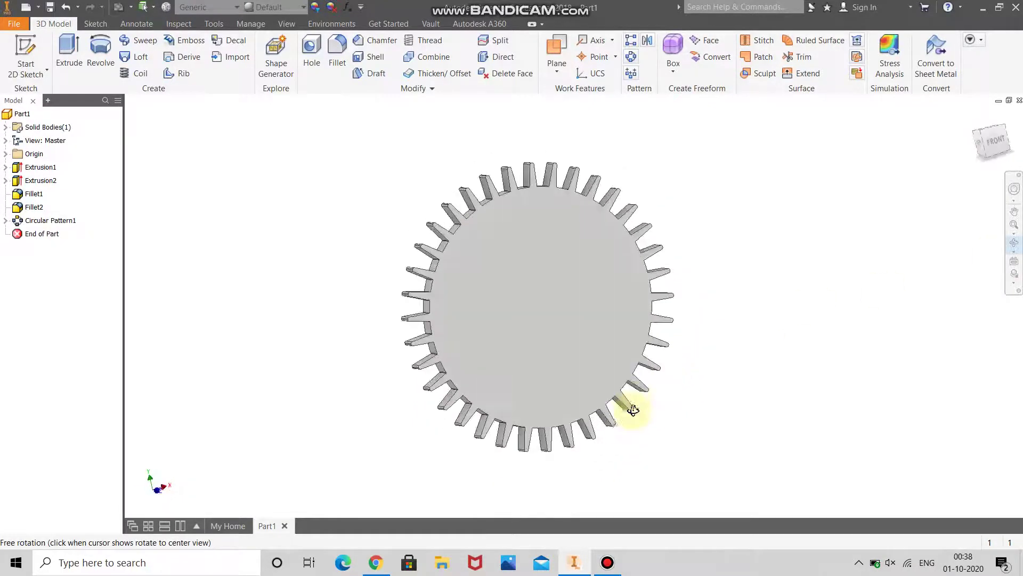
right_click(555, 350)
click(493, 349)
click(566, 292)
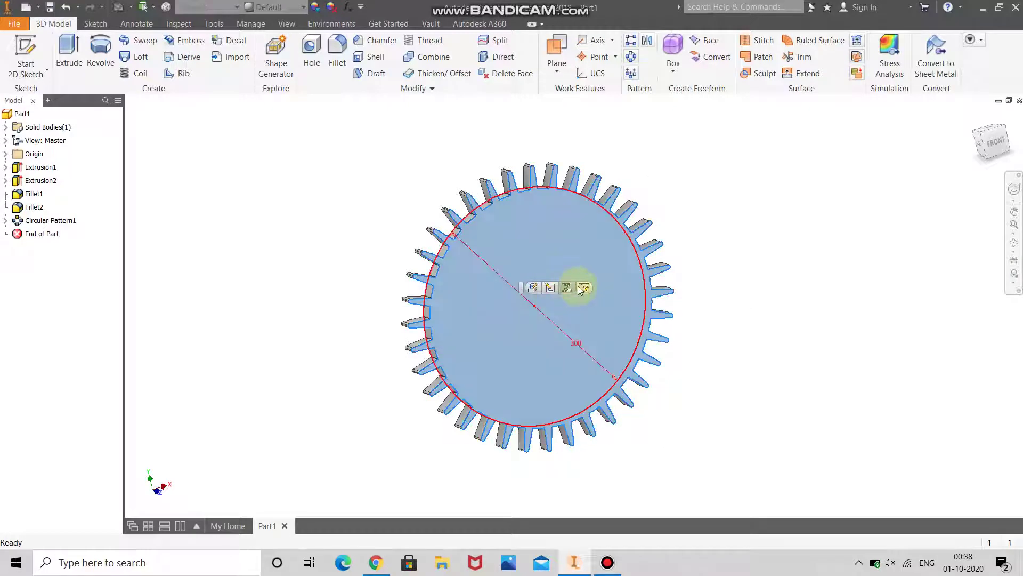
click(588, 283)
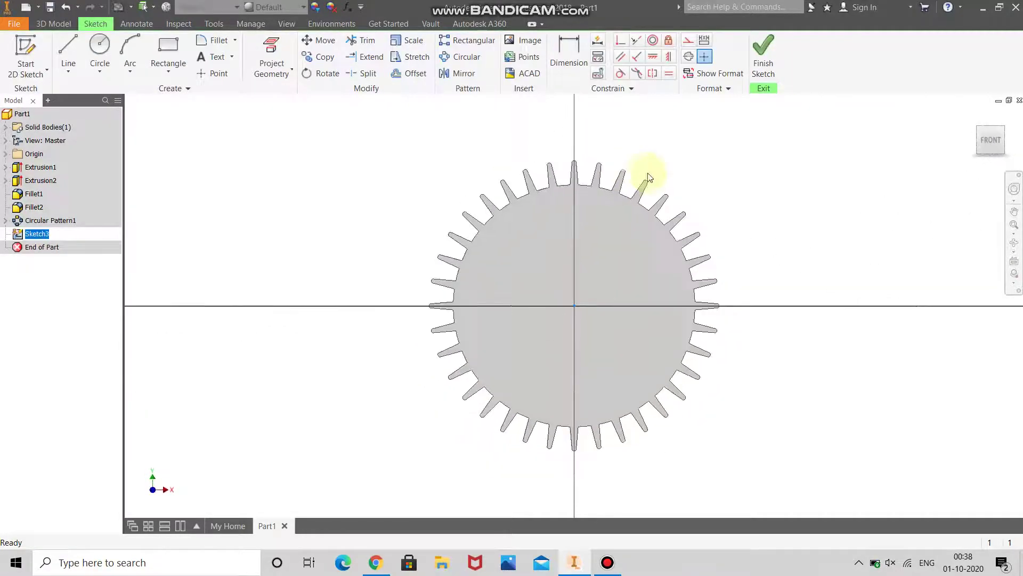
Sketch a 10 mm diameter circle centred on the gear's origin
click(100, 46)
click(506, 423)
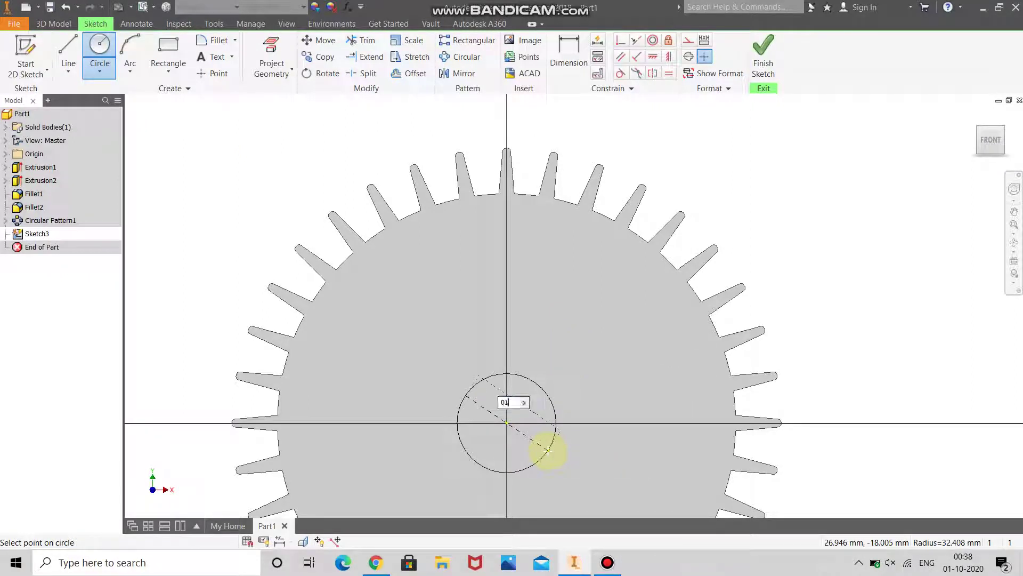
key(Return)
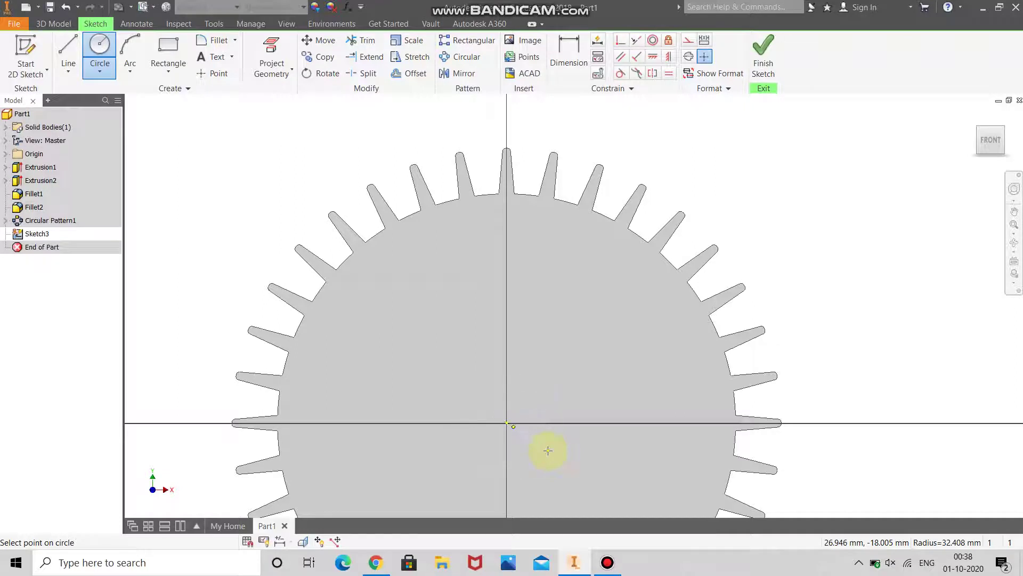
scroll(494, 426, up, 4)
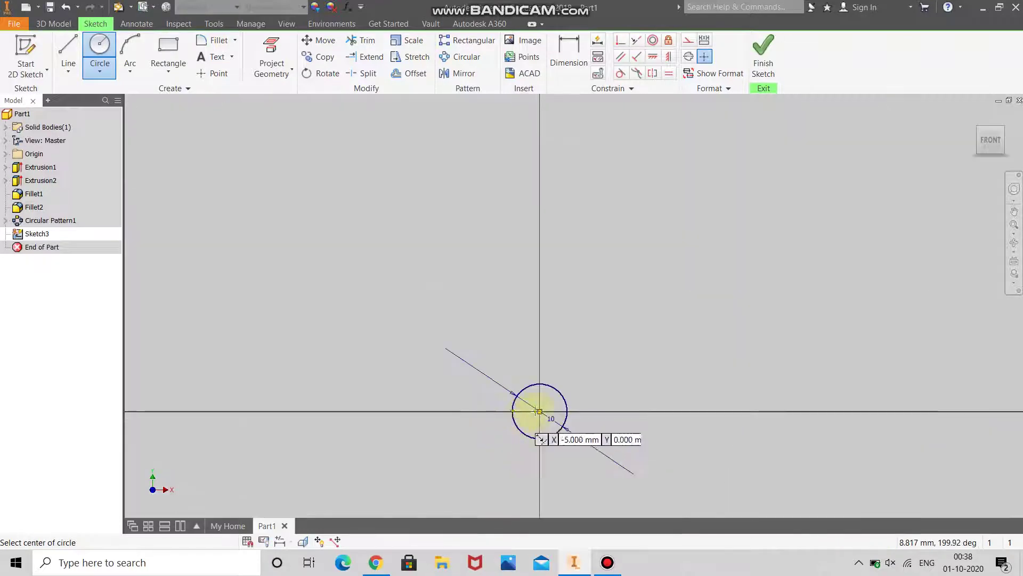
key(Escape)
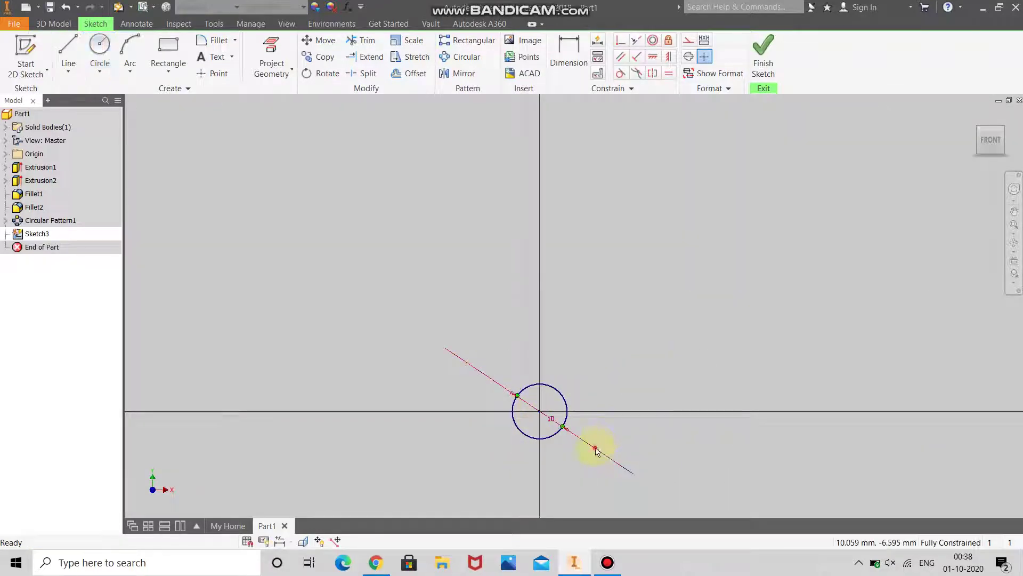
Set the centre circle's diameter to 50 mm
double_click(597, 451)
key(Return)
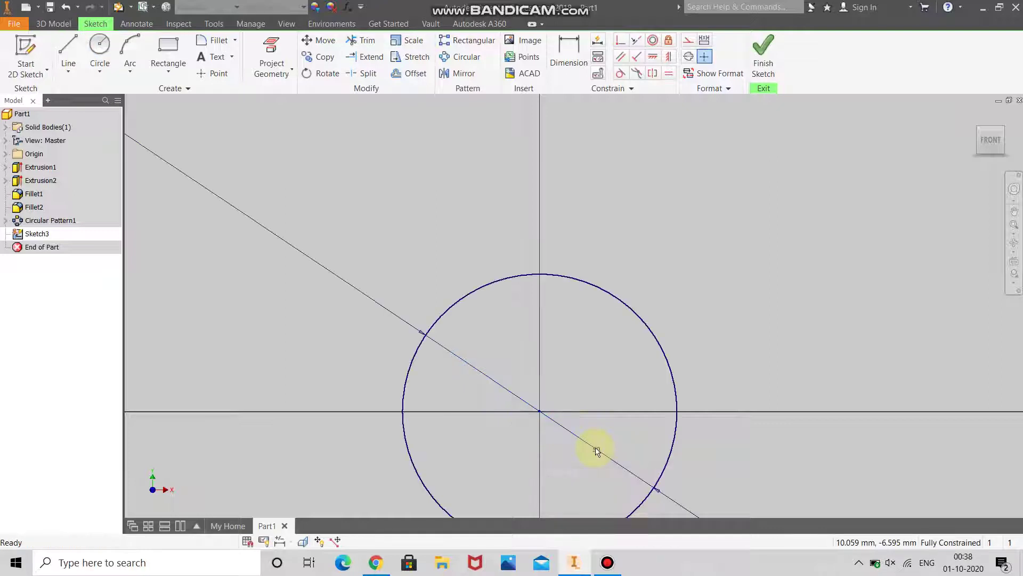
scroll(528, 452, down, 4)
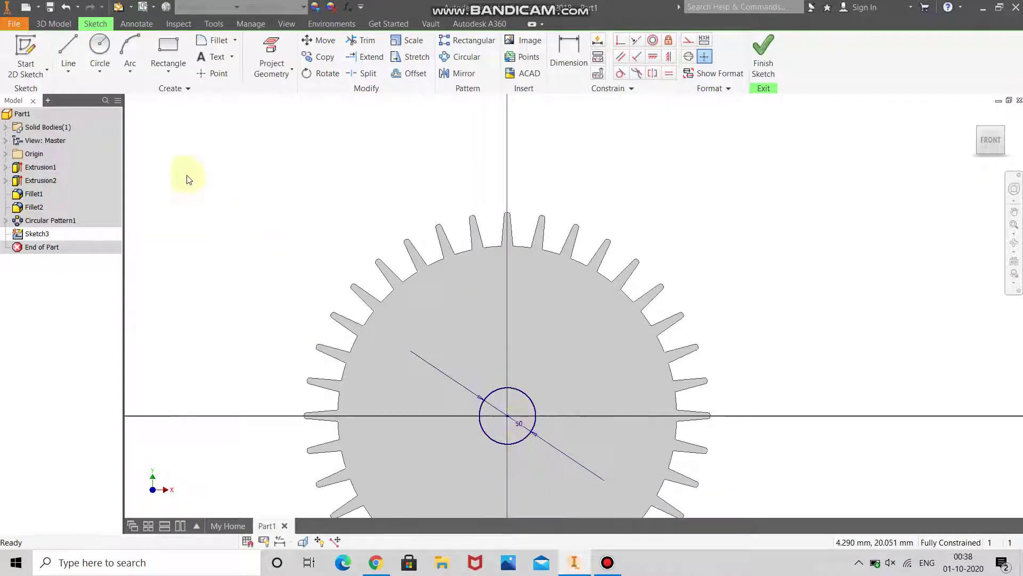
Sketch a second circle, 250 mm in diameter, concentric with the small centre circle
click(100, 46)
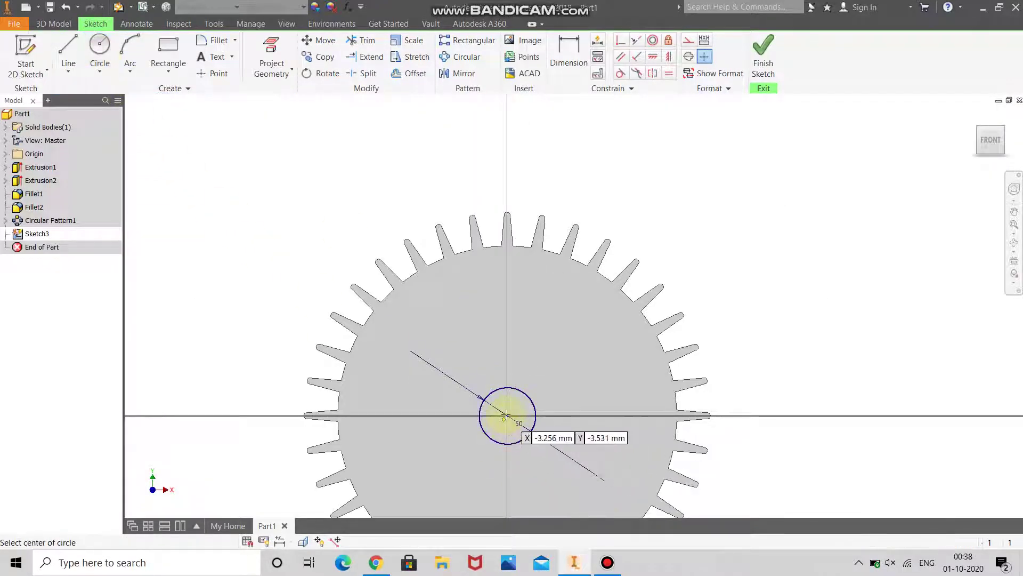
click(506, 416)
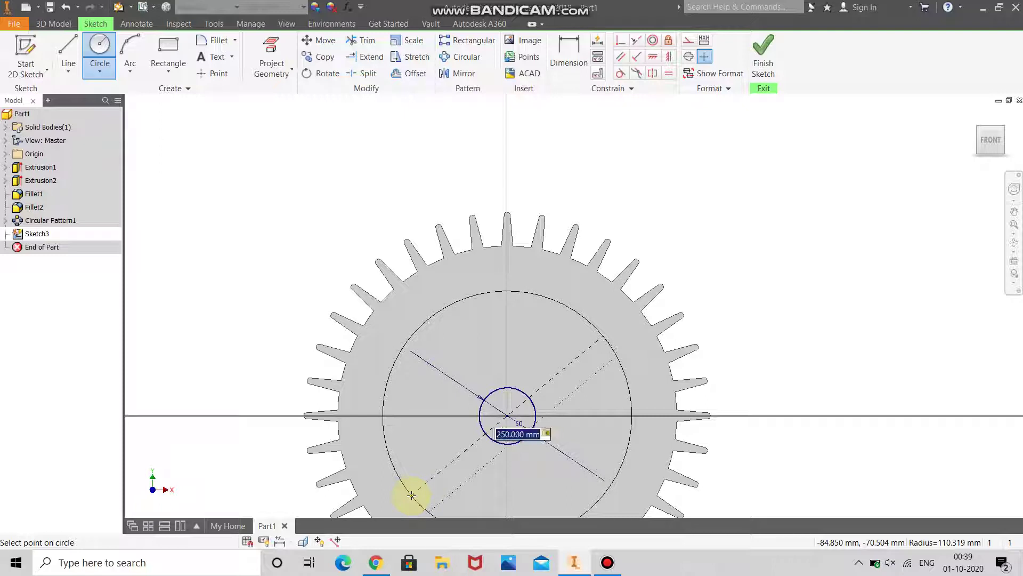
key(Return)
right_click(653, 265)
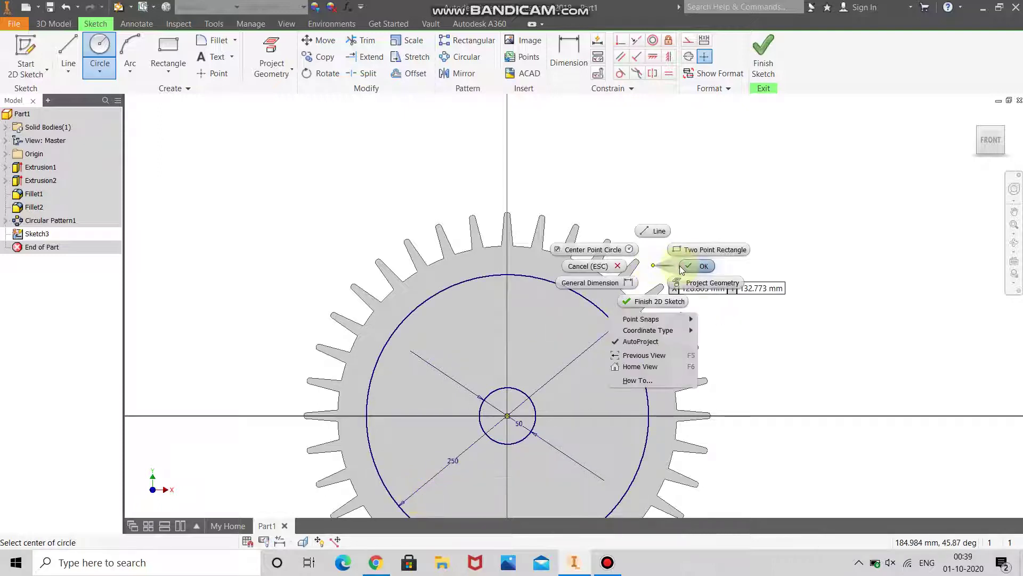
click(681, 267)
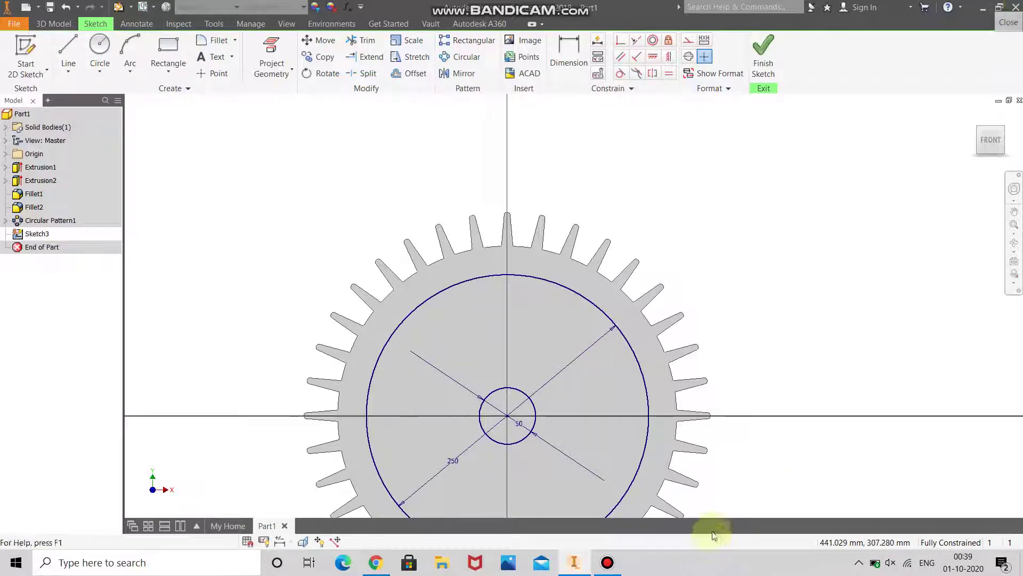
Finish the sketch and extrude the 50 mm centre circle as a 20 mm deep cut through the gear
click(760, 72)
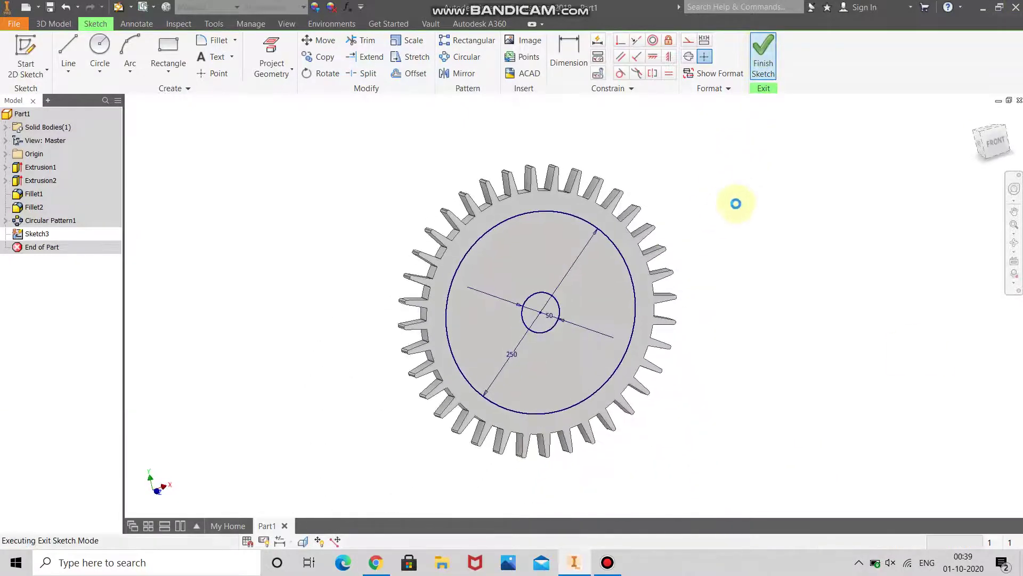
click(74, 66)
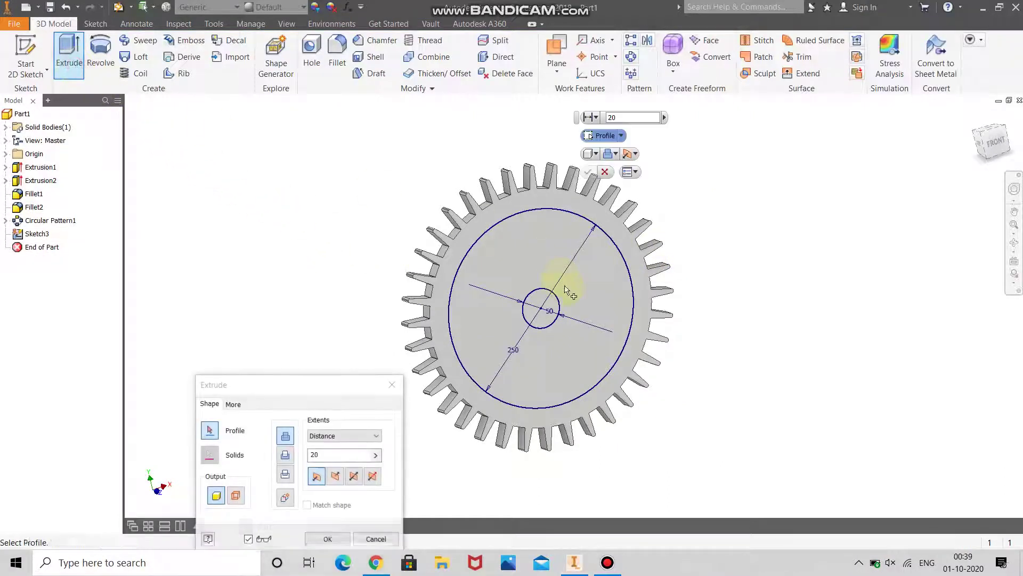
click(540, 305)
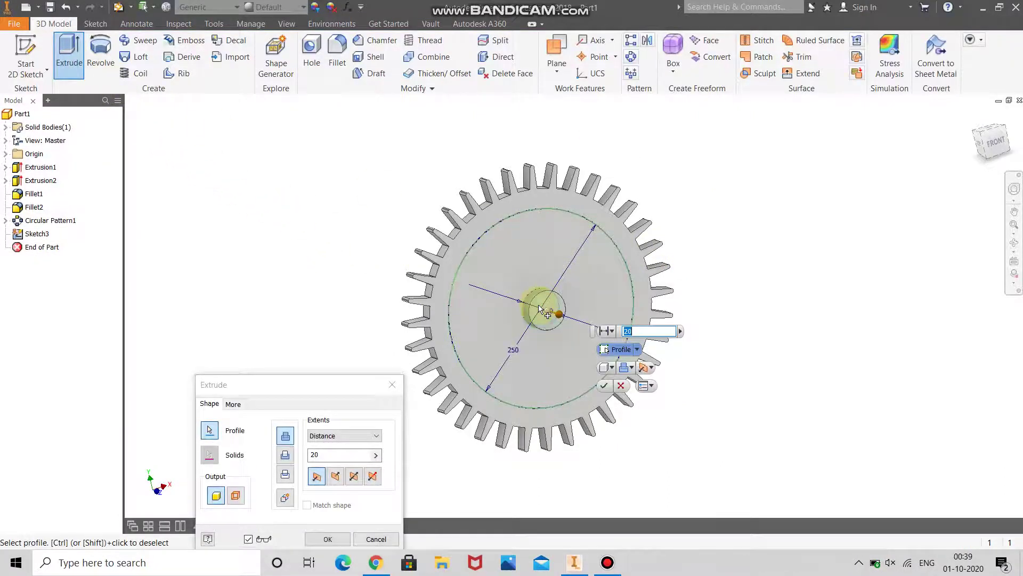
click(291, 455)
click(342, 477)
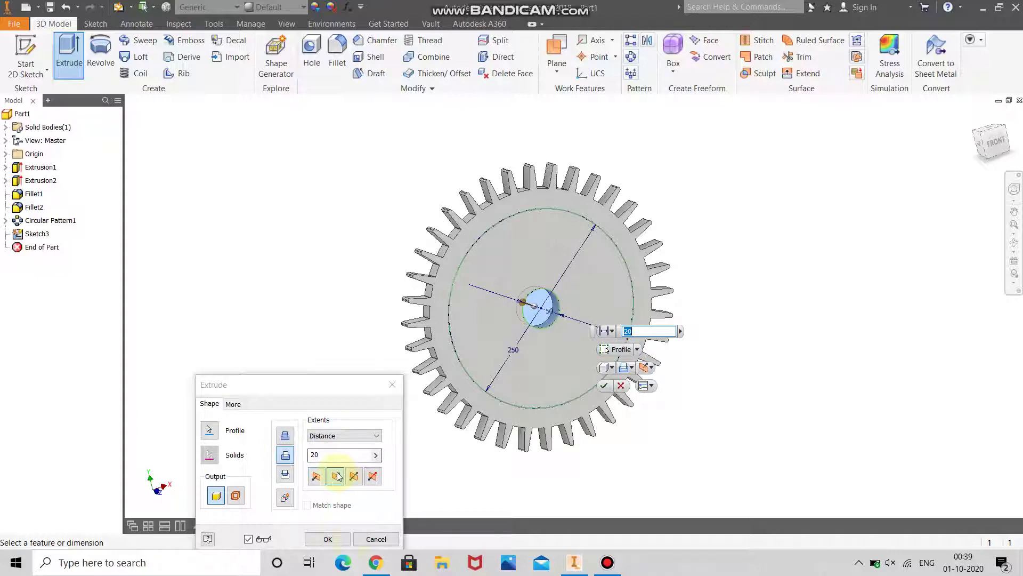
click(337, 538)
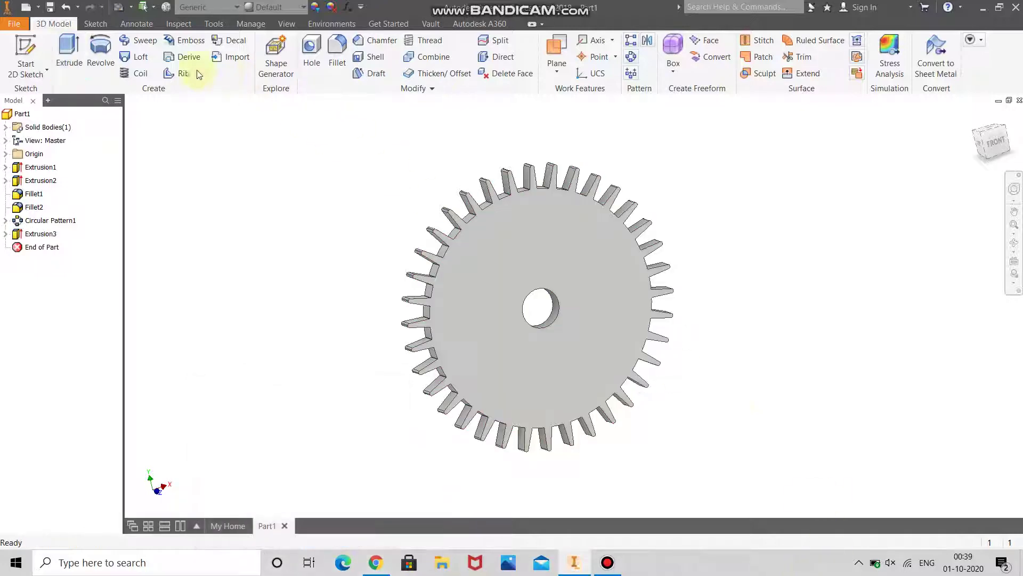
Make the sketch used by the centre hole's extrusion visible again
click(5, 233)
right_click(36, 250)
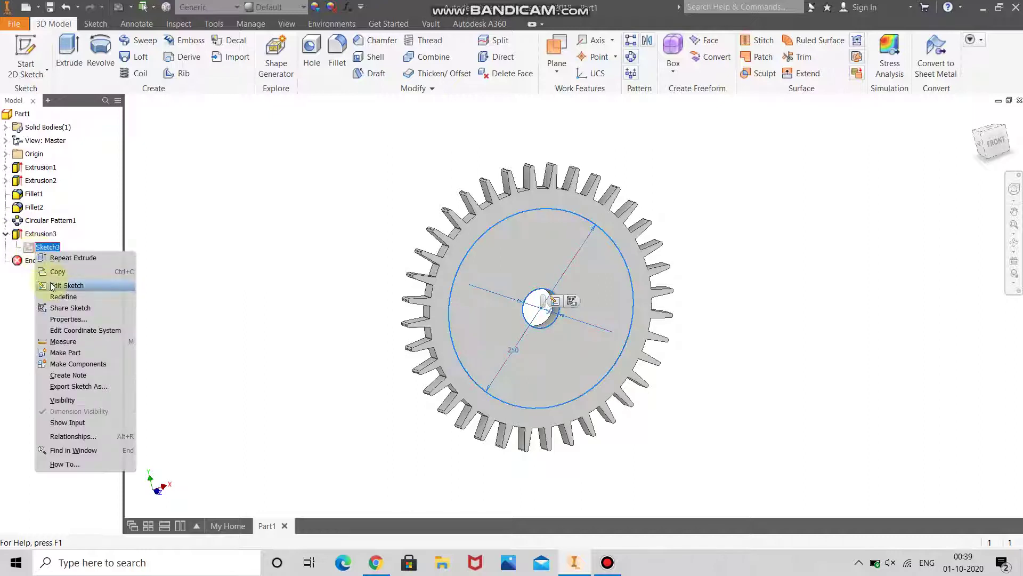
click(63, 400)
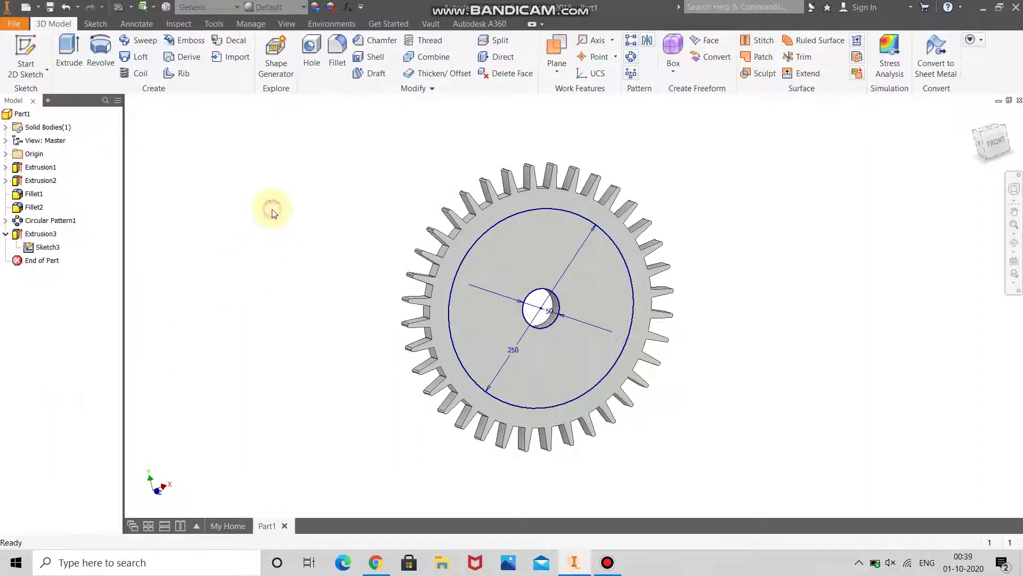
Cut the ring between the 50 mm and 250 mm circles 5 mm deep into the gear's front face
click(70, 53)
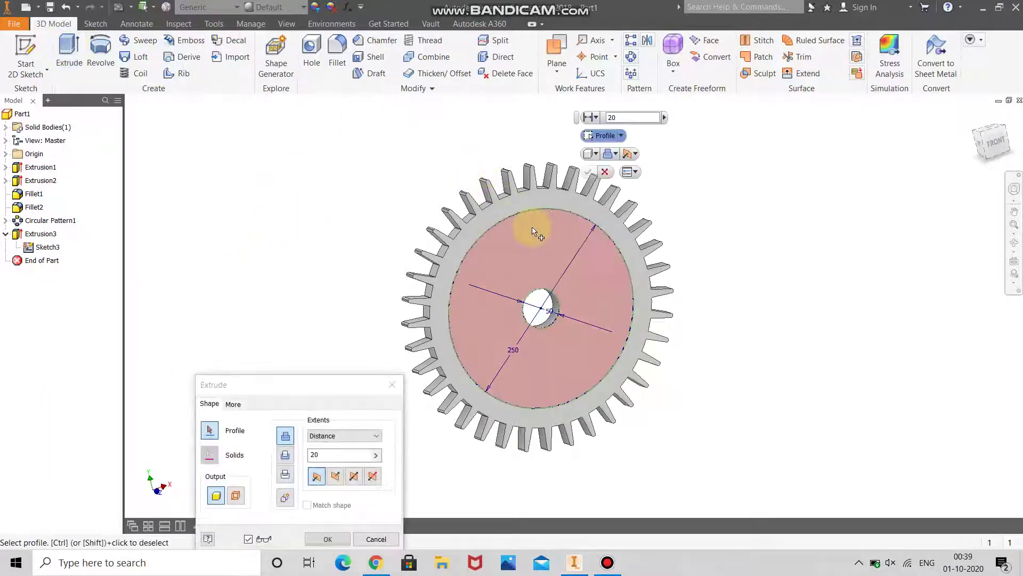
click(310, 458)
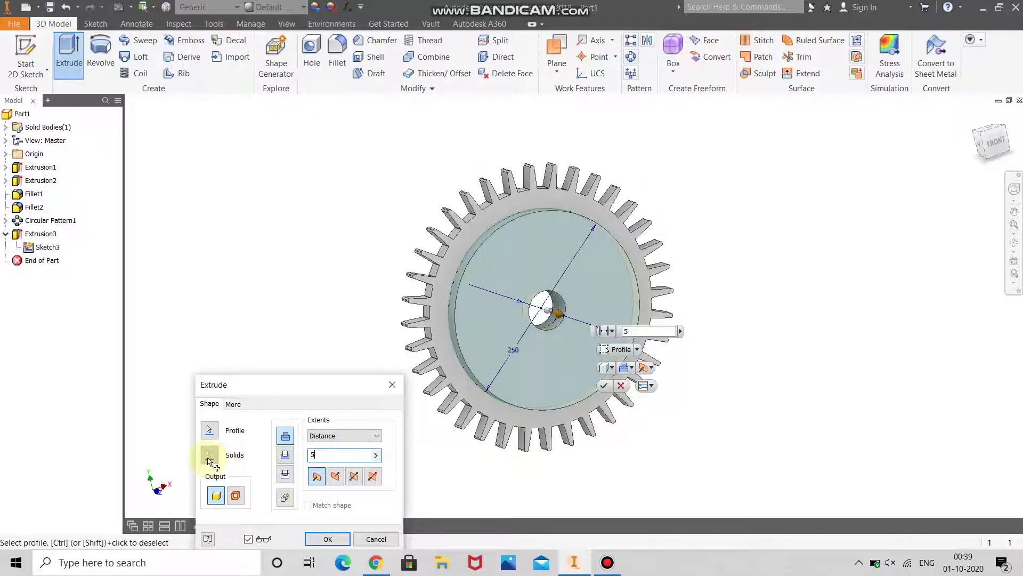
click(284, 455)
click(336, 475)
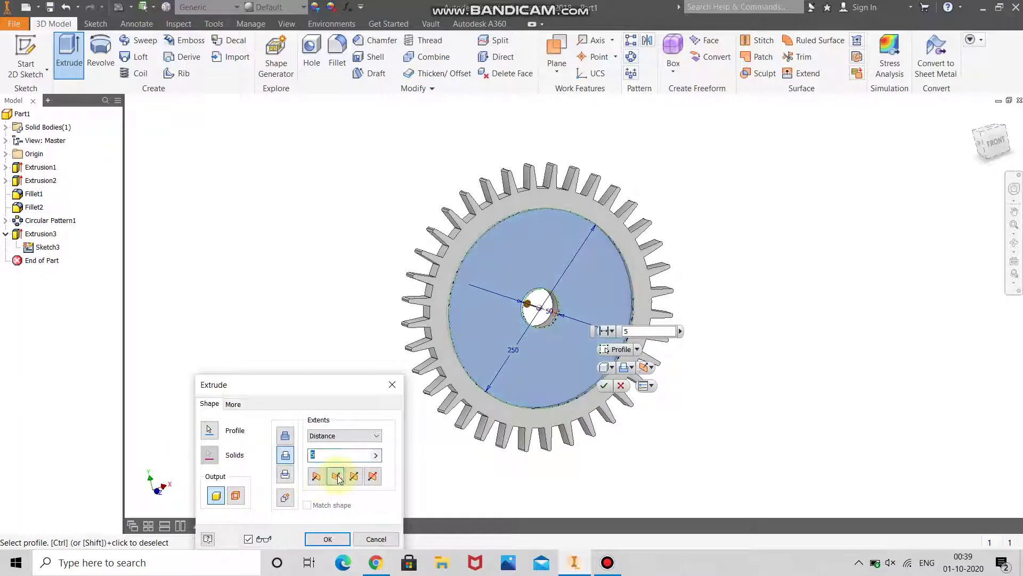
click(1015, 245)
drag(647, 304, 618, 295)
scroll(619, 296, up, 3)
right_click(601, 314)
click(488, 320)
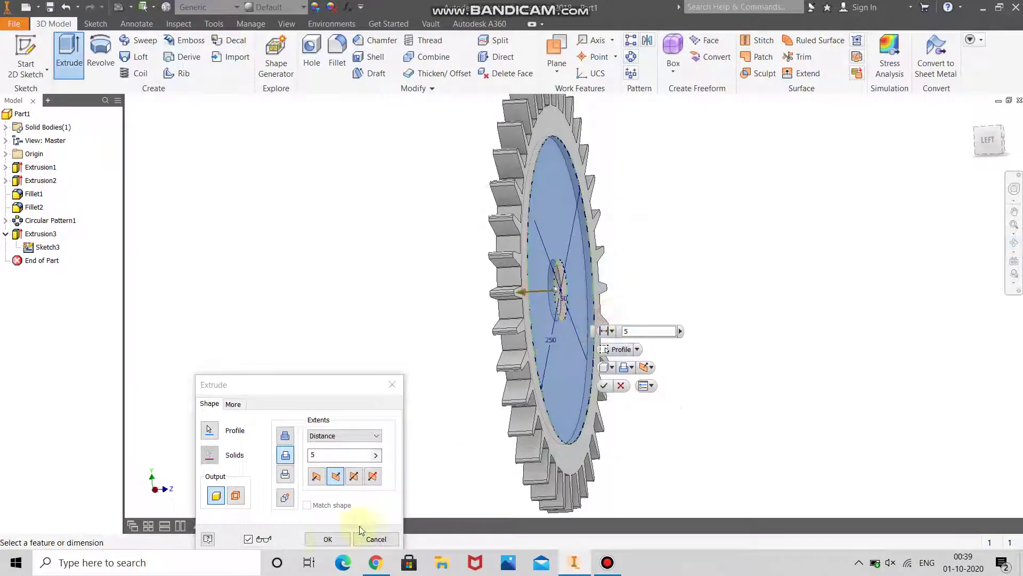
click(328, 539)
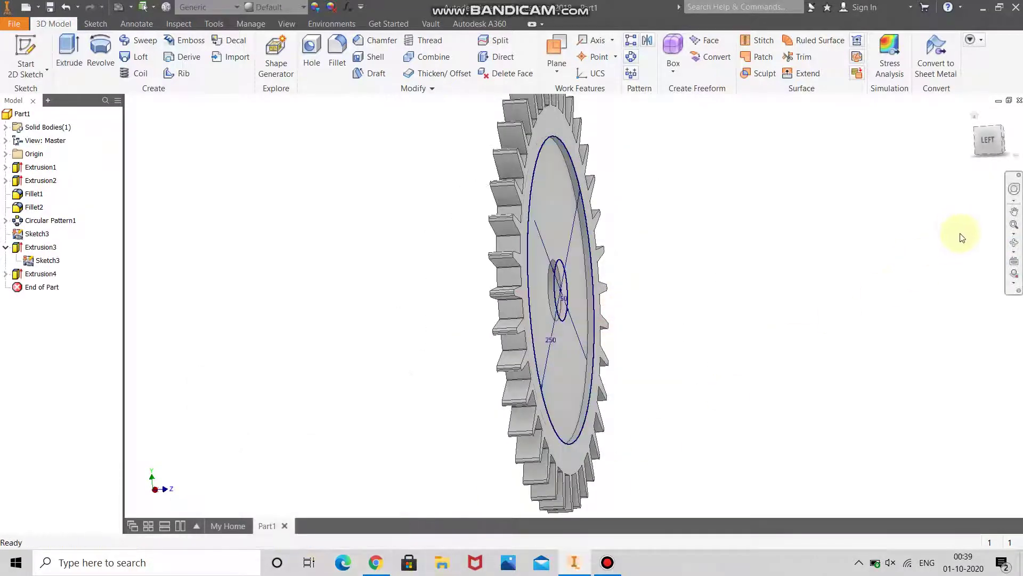
Create a work plane offset 10 mm from the XY plane, midway through the gear's thickness
click(1014, 242)
drag(655, 283, 630, 298)
right_click(666, 297)
click(618, 334)
click(6, 155)
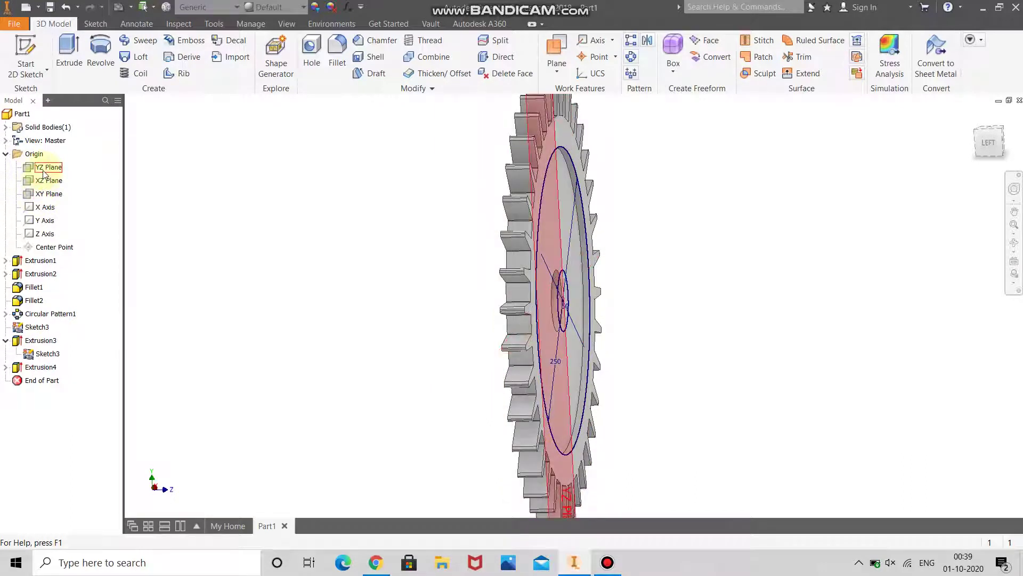
click(48, 193)
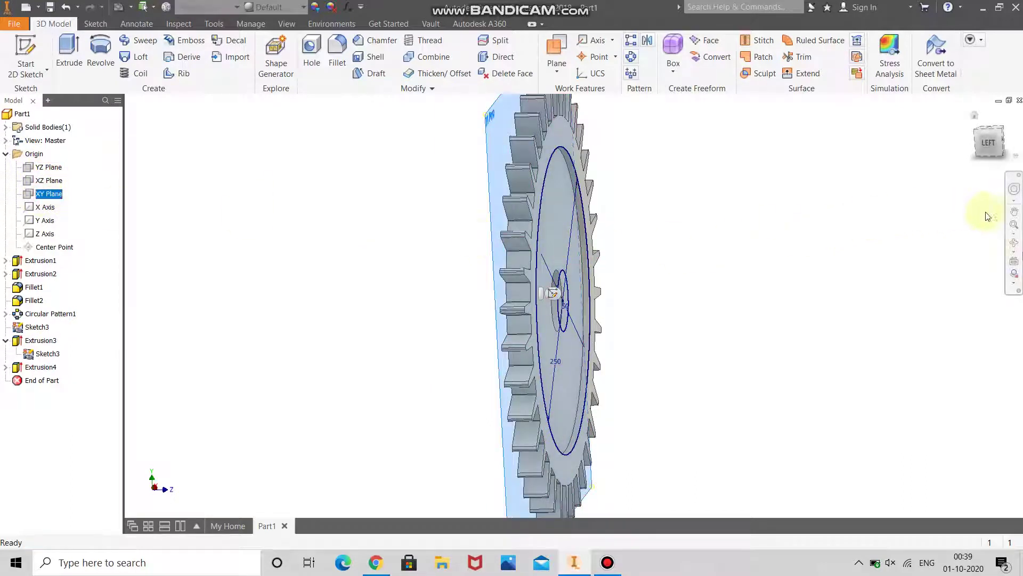
click(1015, 243)
drag(845, 256, 566, 258)
key(Escape)
click(557, 65)
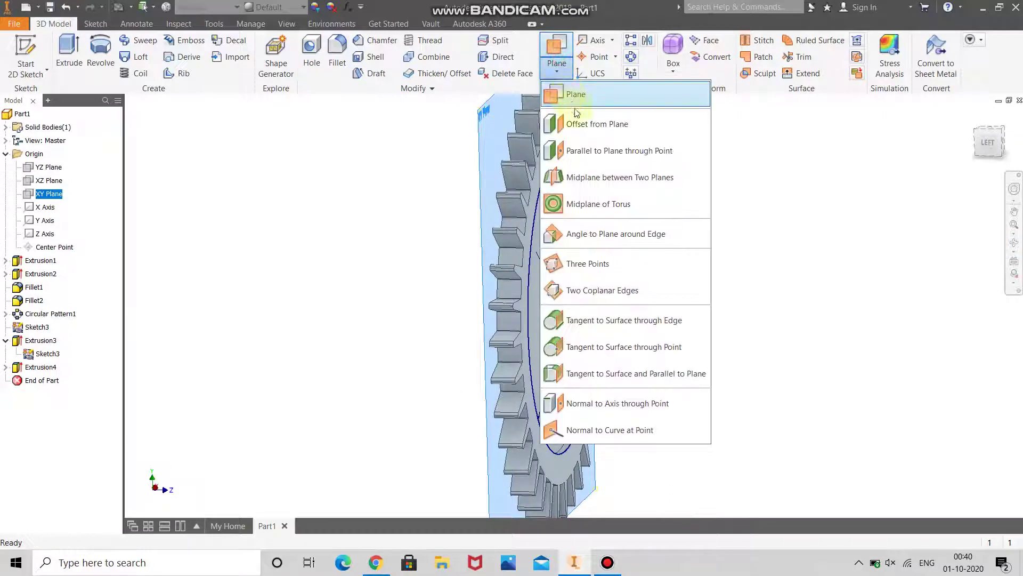
click(581, 121)
click(582, 122)
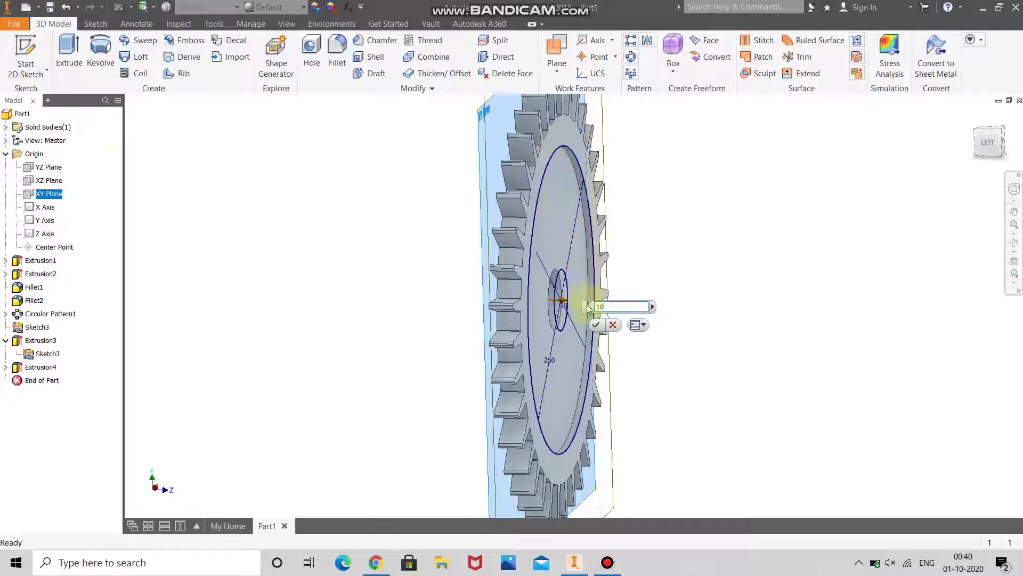
click(596, 325)
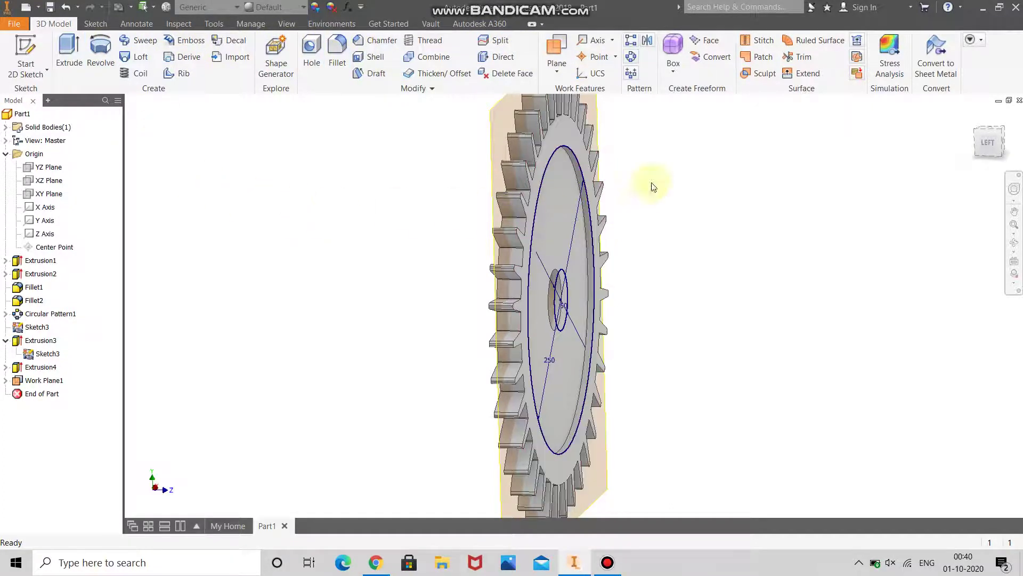
Mirror the 5 mm recess cut about the offset work plane onto the gear's opposite face
click(647, 41)
click(576, 229)
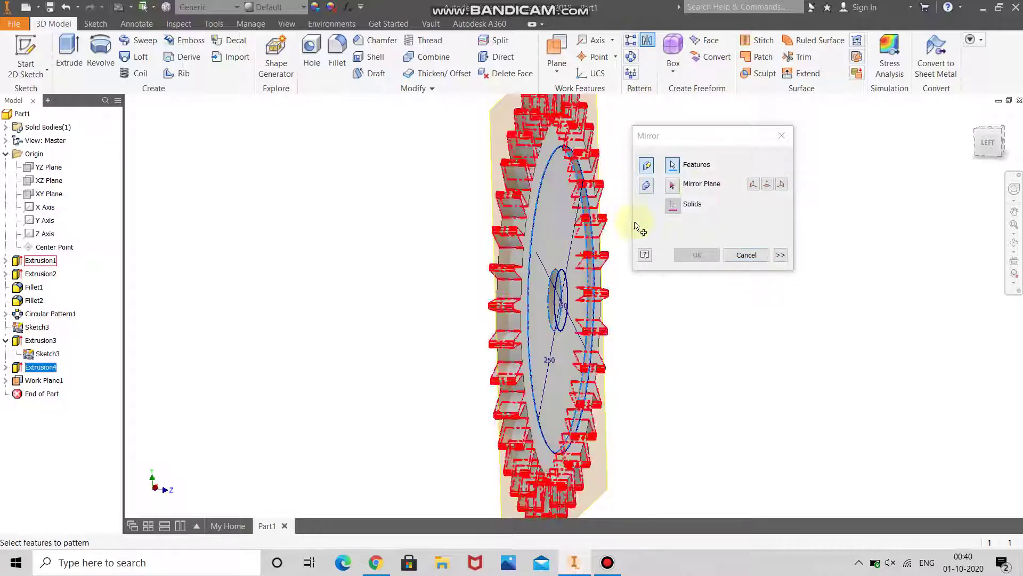
click(672, 184)
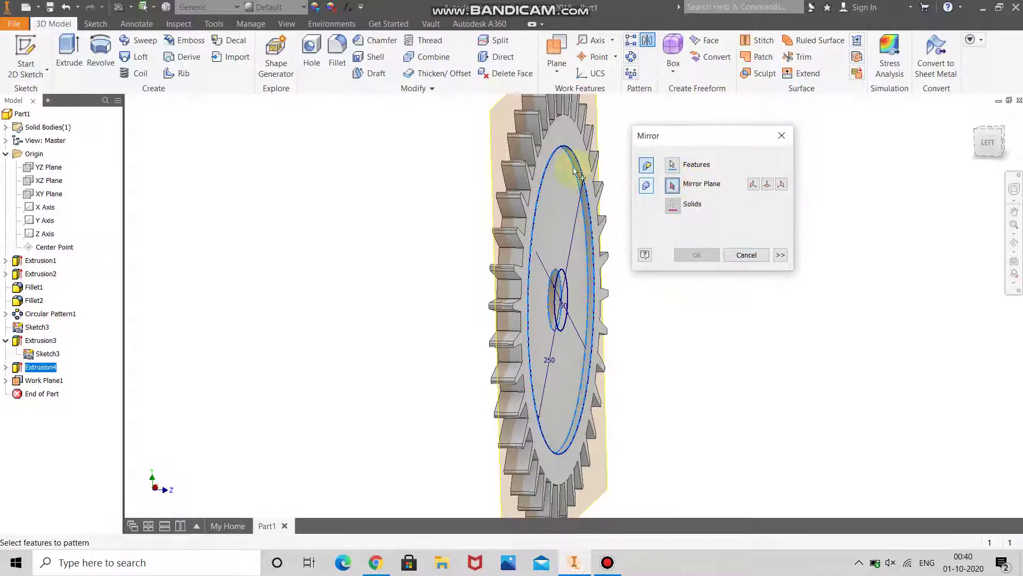
click(496, 106)
click(696, 254)
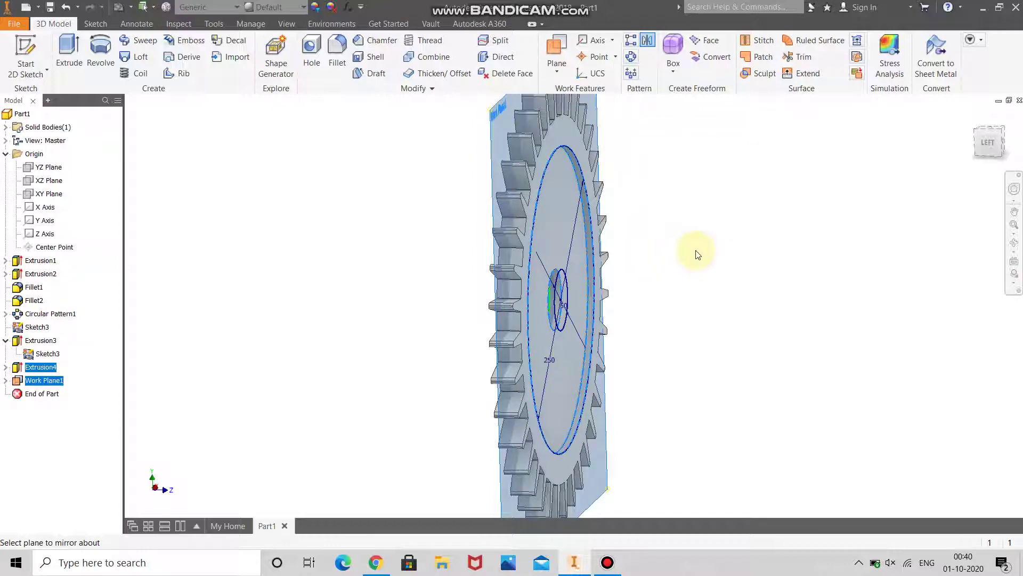
Hide the sketch with the two concentric circles and the offset work plane
click(1015, 245)
drag(629, 263, 613, 231)
right_click(669, 230)
click(549, 228)
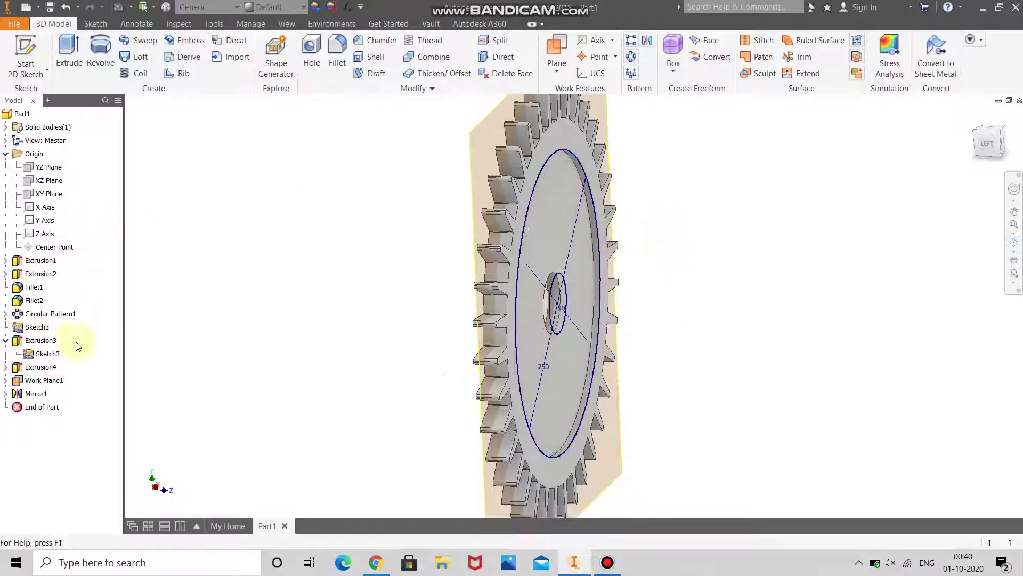
click(37, 355)
right_click(37, 355)
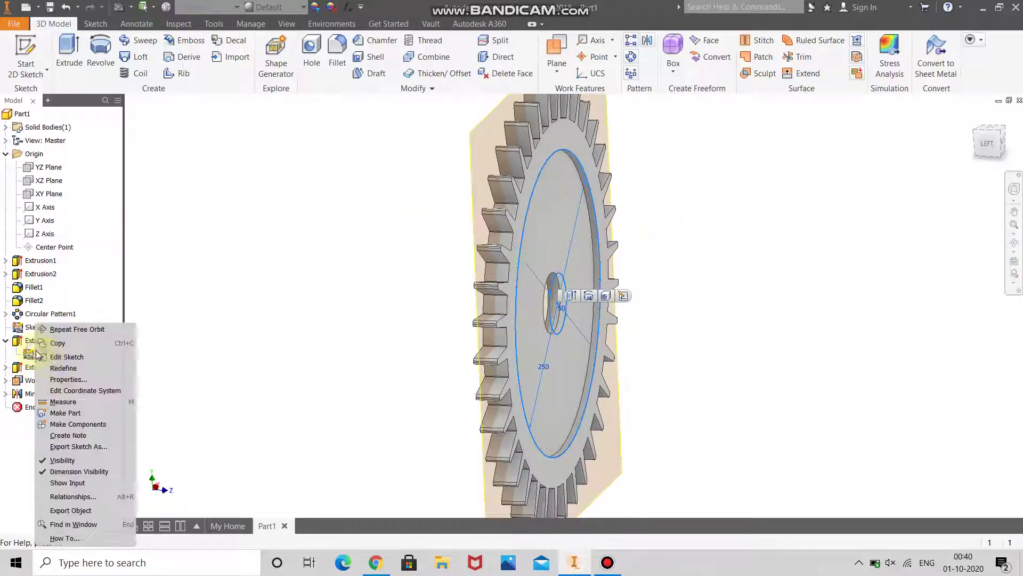
click(60, 459)
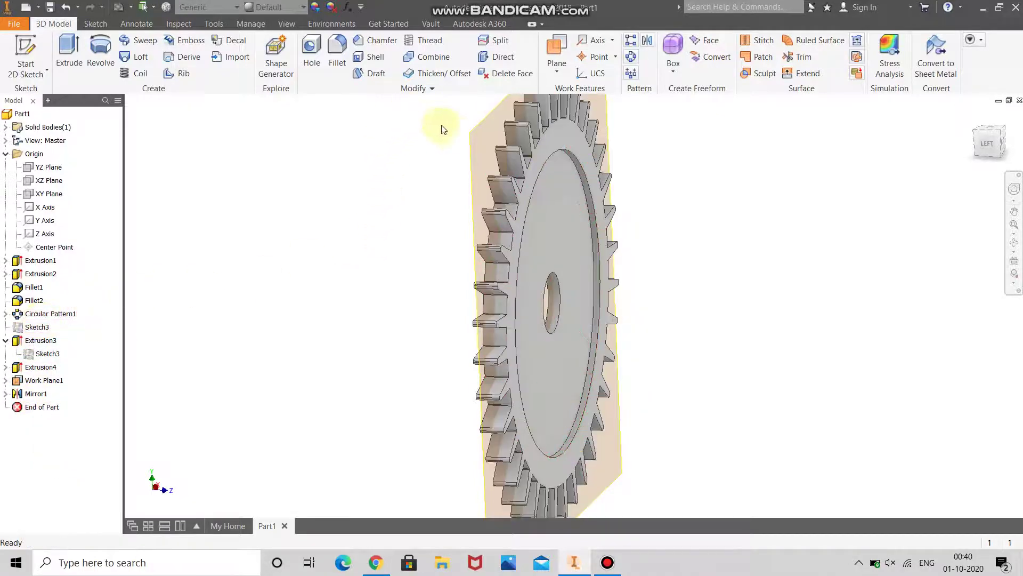
click(475, 144)
right_click(474, 144)
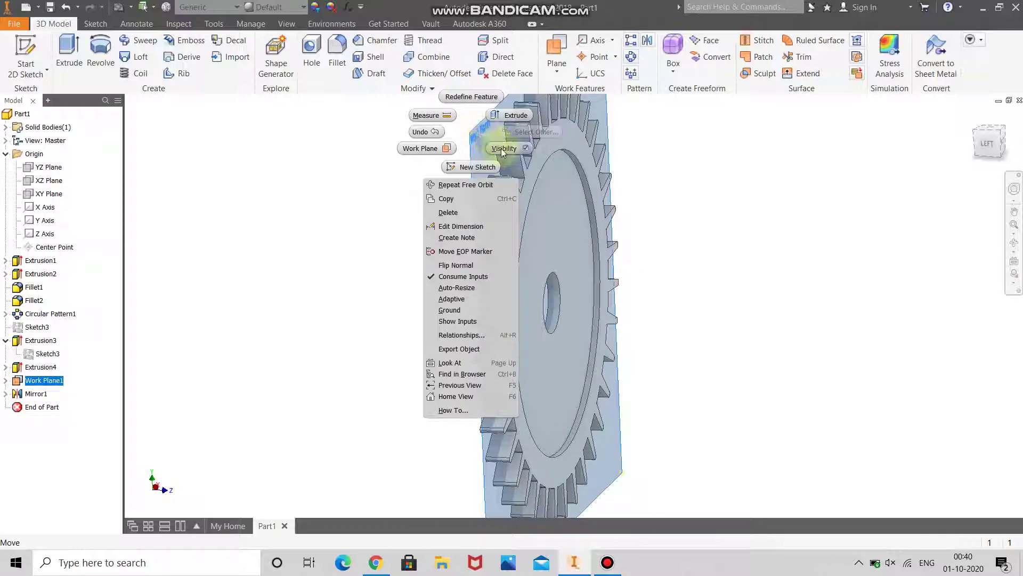
click(458, 274)
Start a new sketch on the recessed front face of the gear
click(1014, 243)
drag(685, 285, 475, 286)
key(Escape)
click(503, 176)
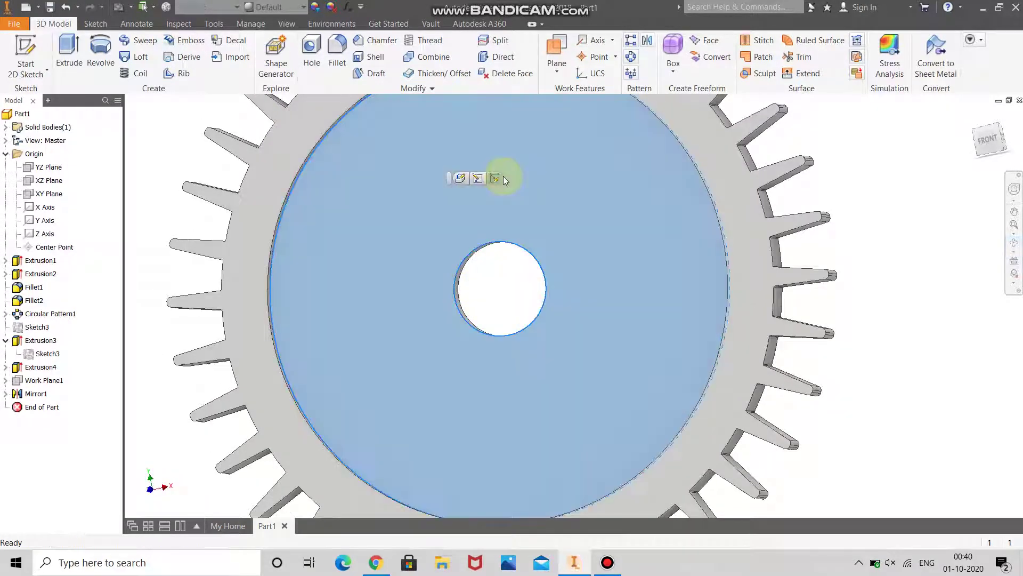
click(503, 196)
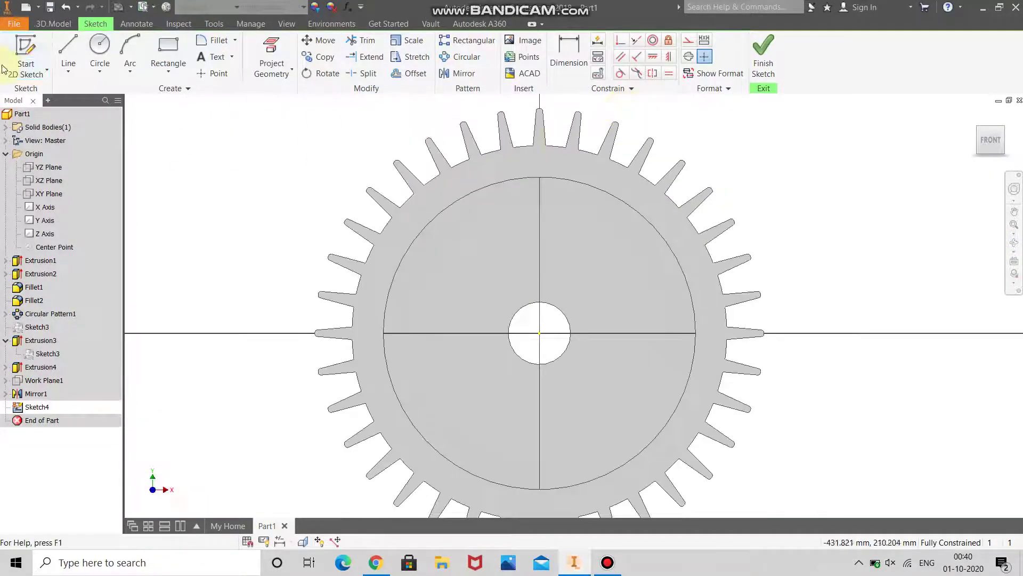
Sketch a 20 mm diameter circle centred at X 0, Y 90 mm, straight above the centre hole
click(99, 48)
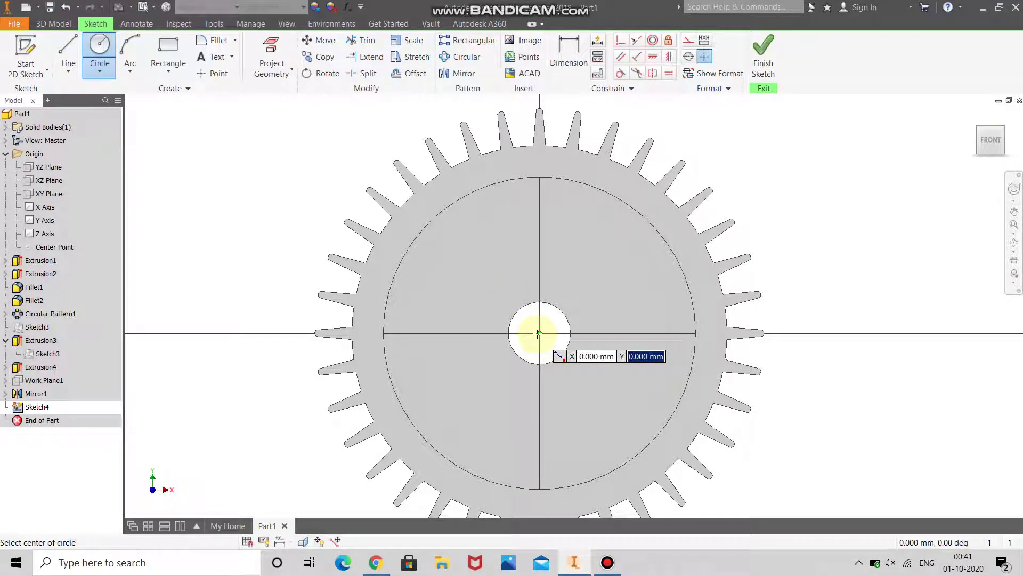
text(50)
key(Tab)
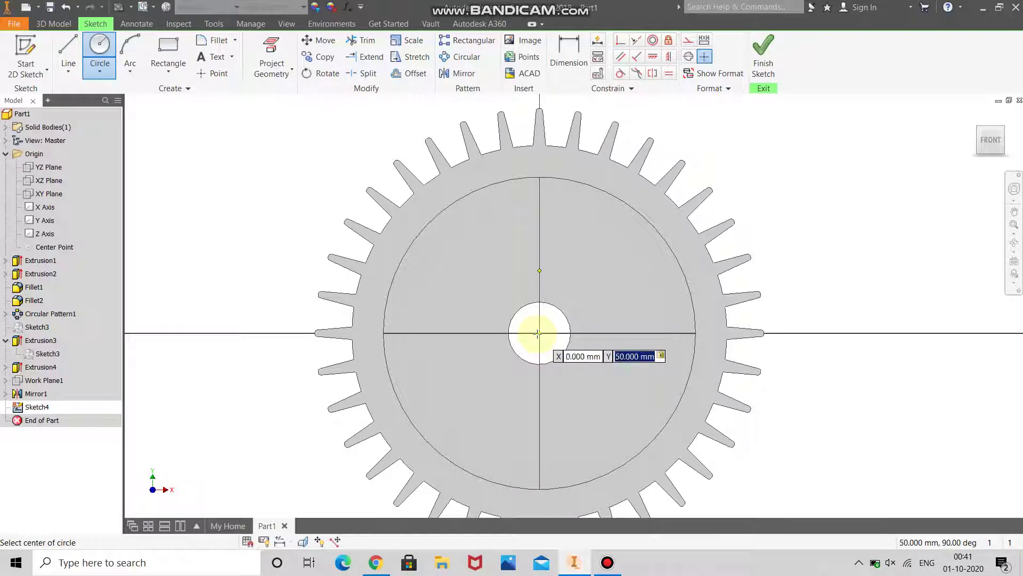
key(Tab)
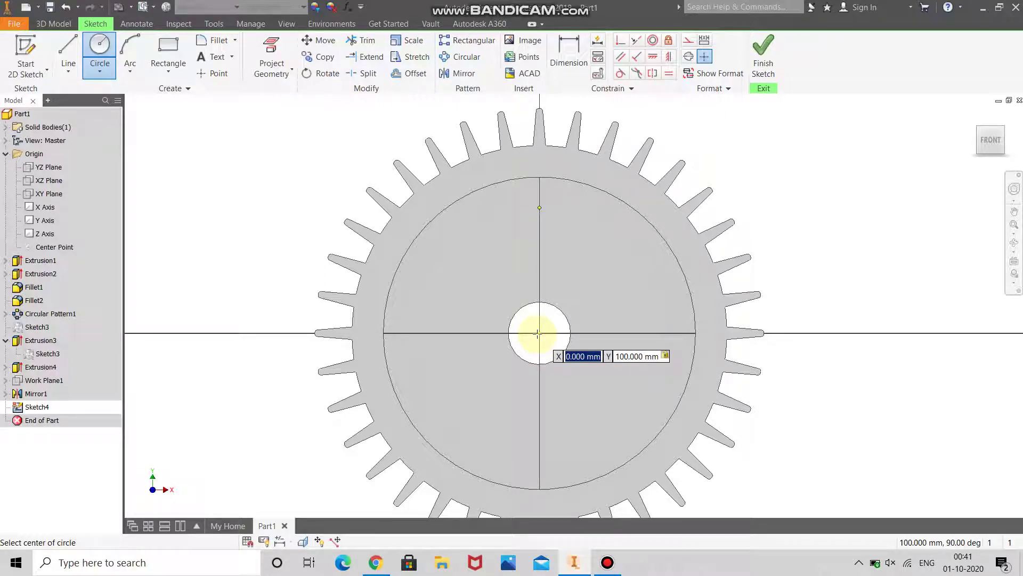
text(90)
key(Tab)
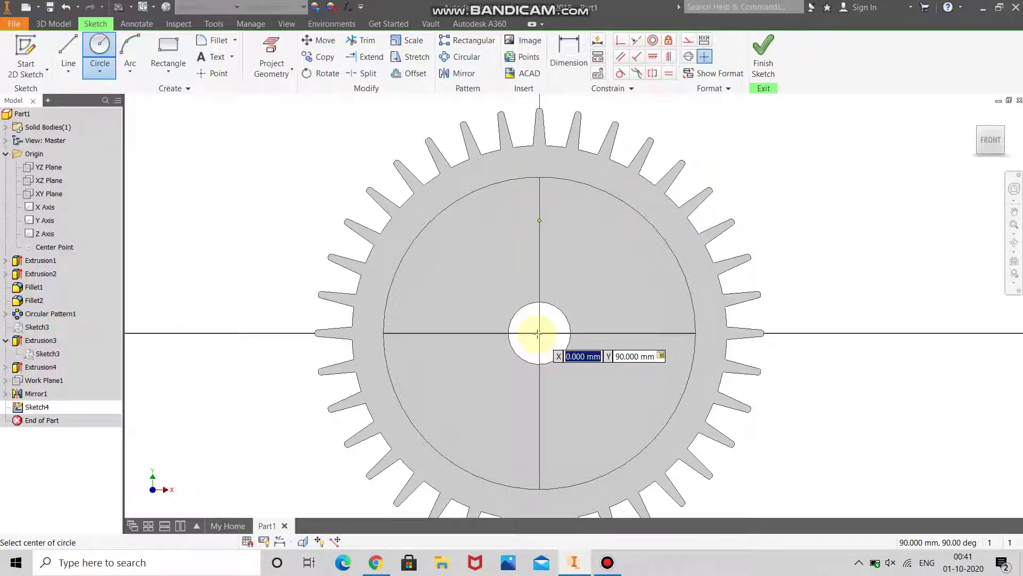
key(Return)
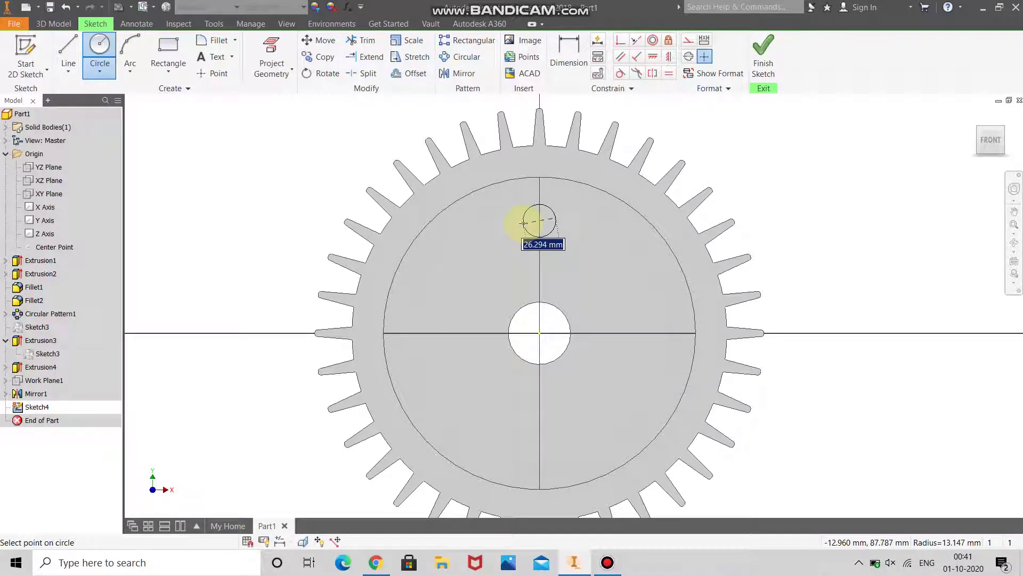
text(20)
key(Return)
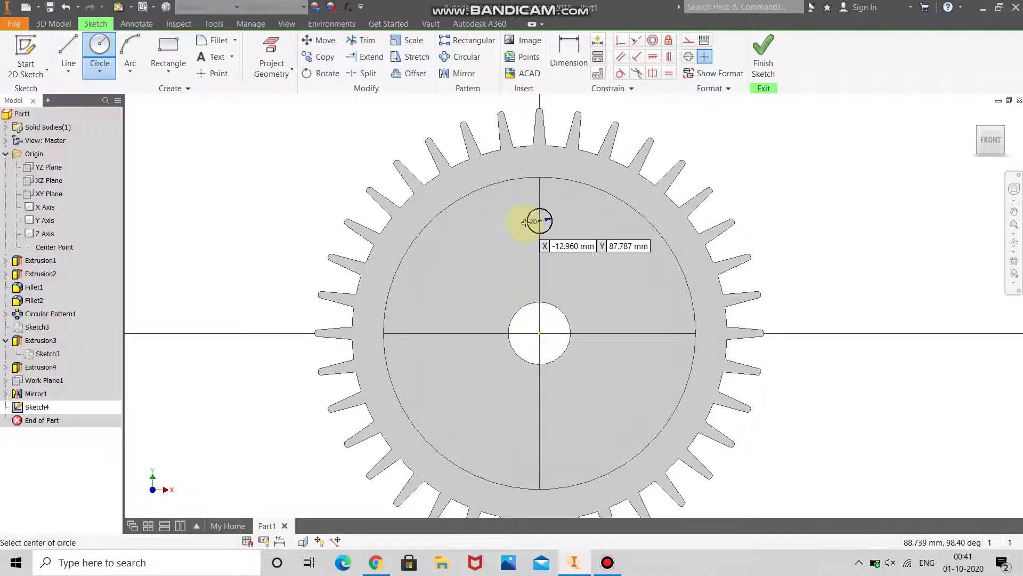
right_click(788, 177)
click(825, 179)
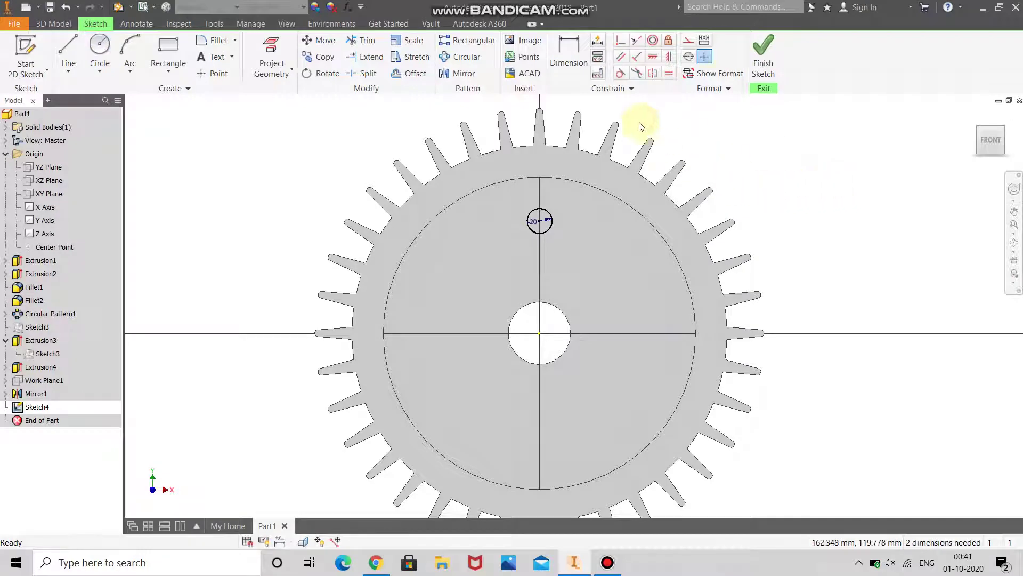
Finish the sketch and cut-extrude the 20 mm circle 50 mm deep through the gear
click(753, 53)
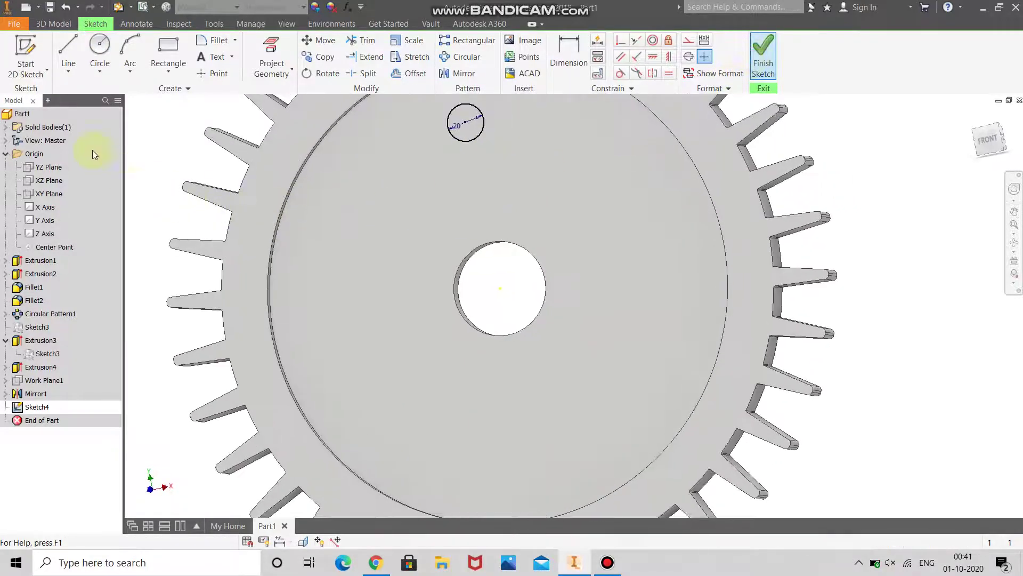
click(69, 53)
click(471, 130)
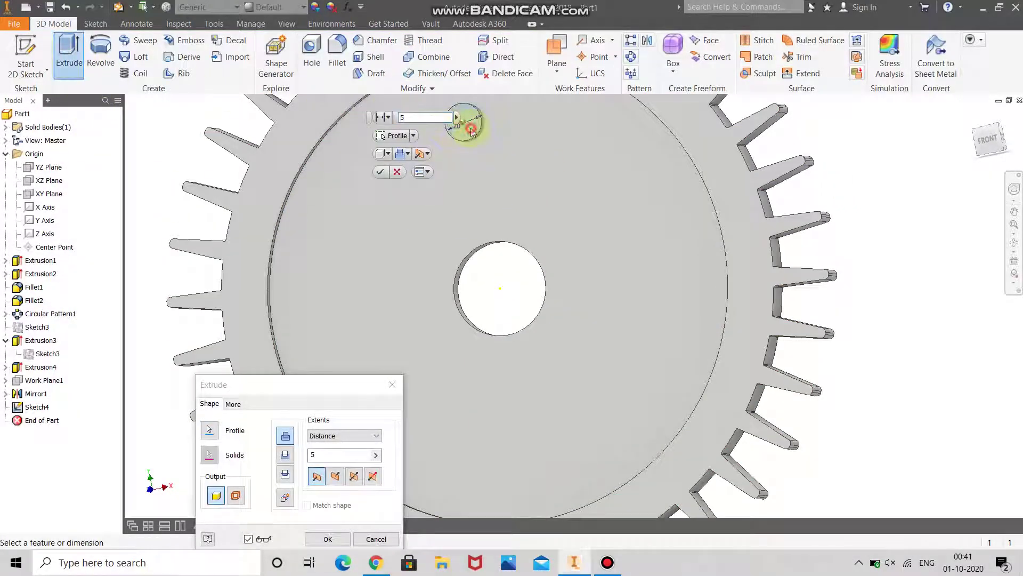
click(285, 454)
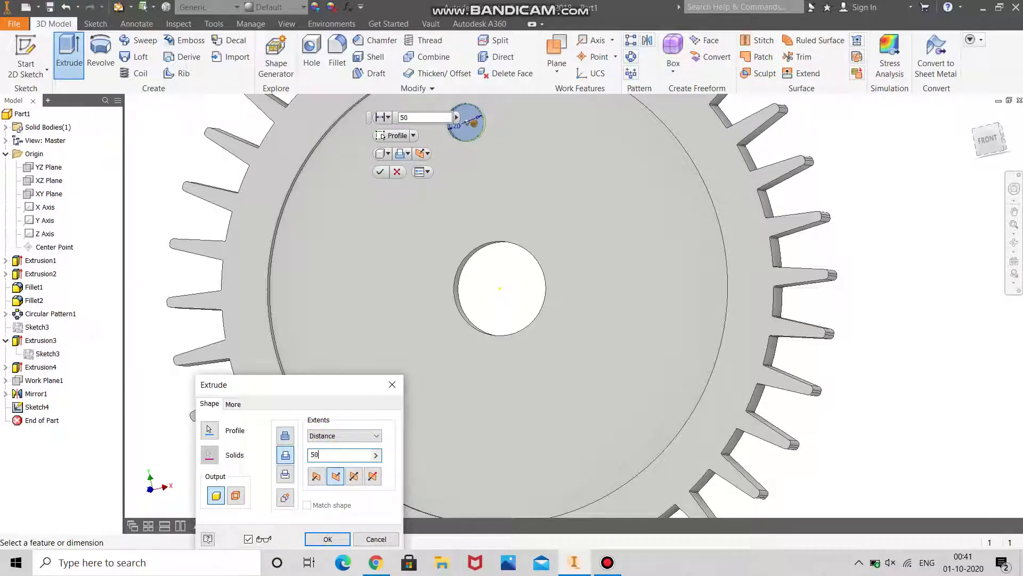
click(327, 539)
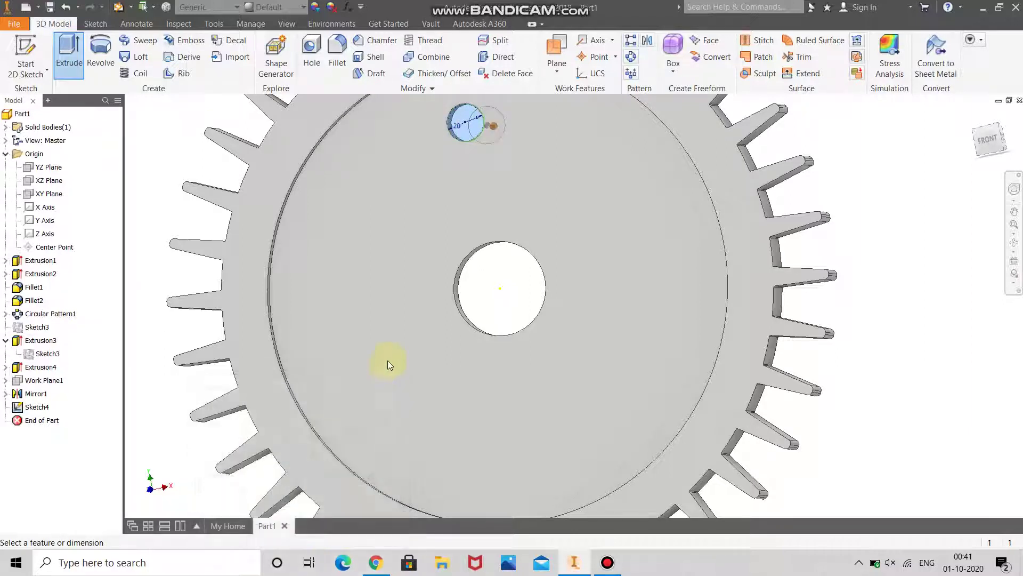
Create a circular pattern of the 20 mm hole around the centre hole's axis with 6 occurrences over 360 degrees
scroll(388, 367, down, 2)
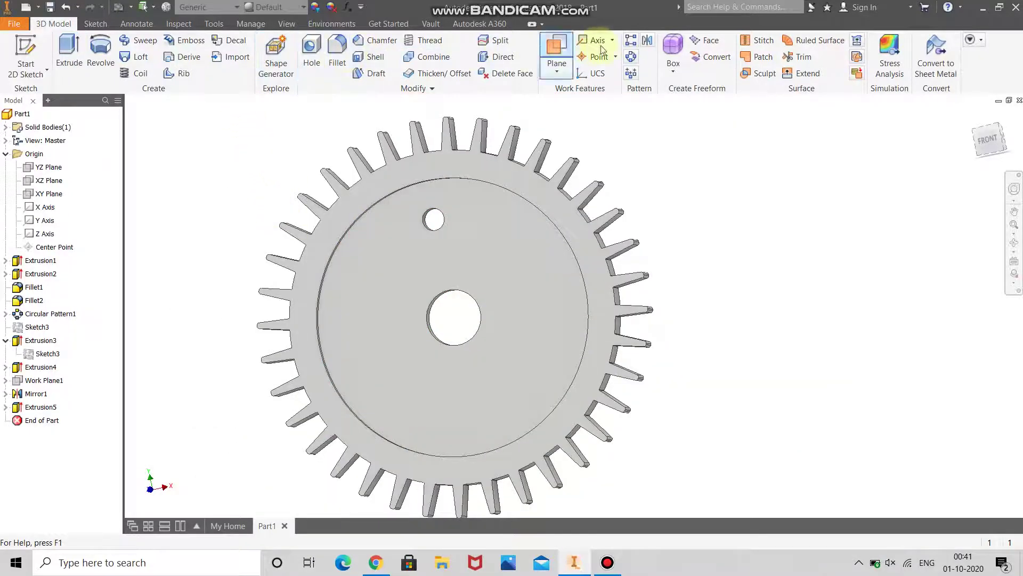
click(637, 59)
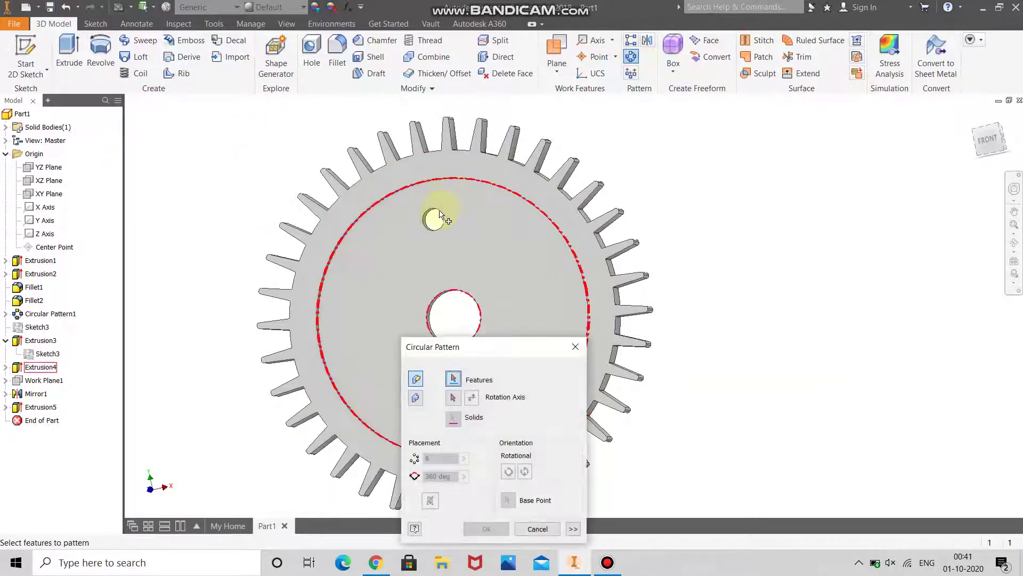
click(453, 397)
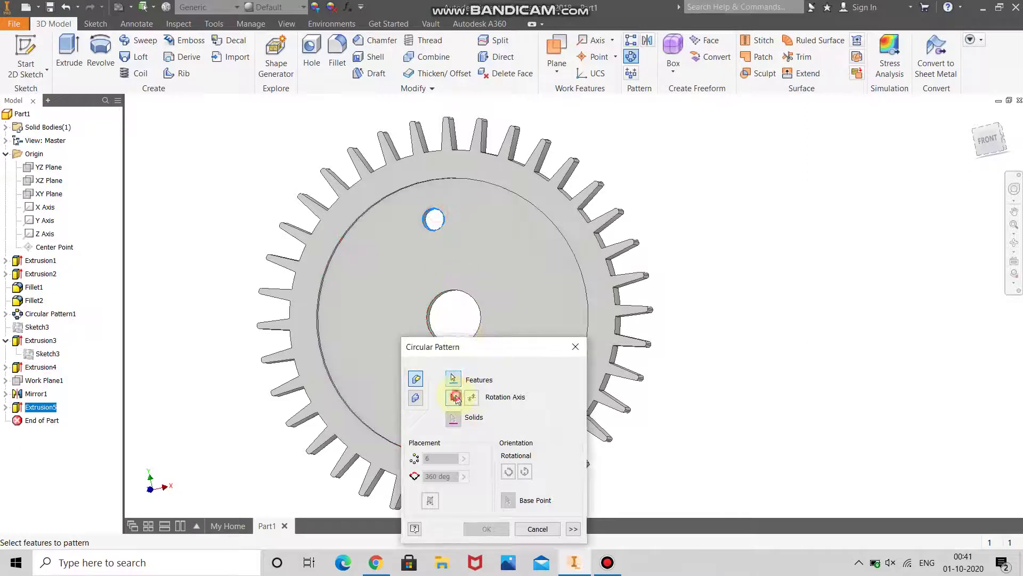
click(463, 296)
drag(470, 347, 795, 193)
click(820, 379)
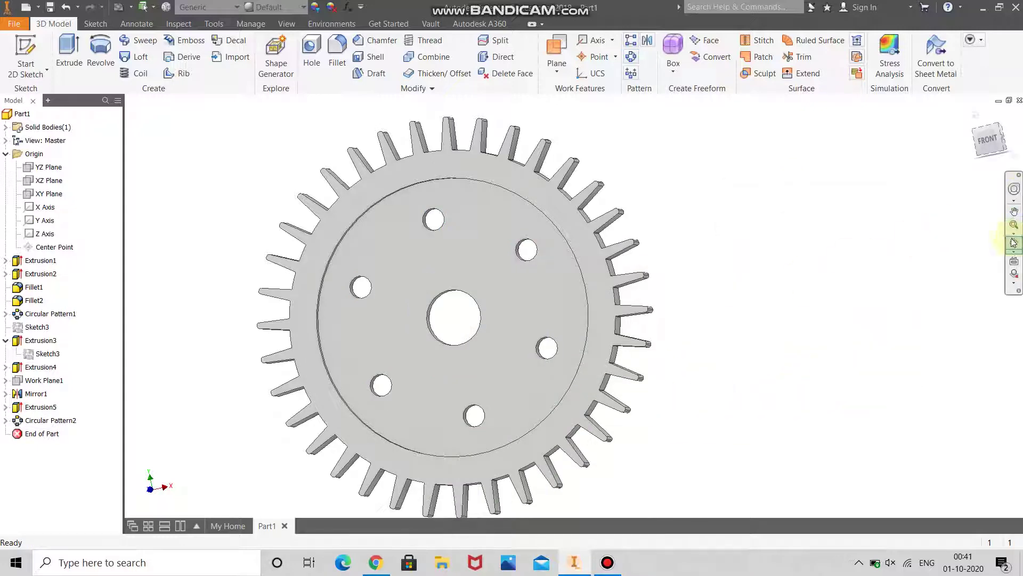
Start a fillet on the outer rim edge of the front recess with a 5 mm radius
drag(647, 281, 680, 263)
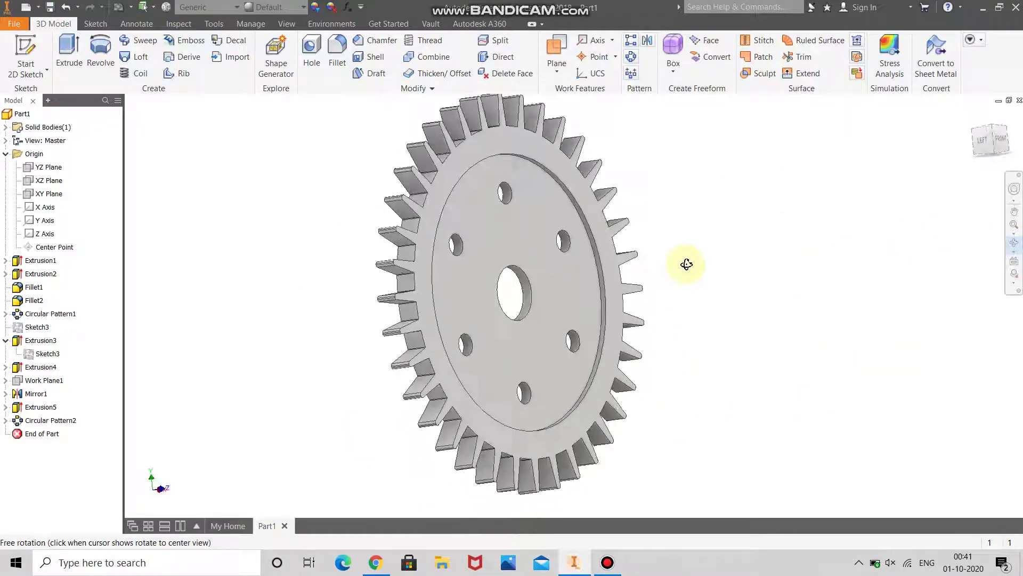
key(Escape)
click(338, 47)
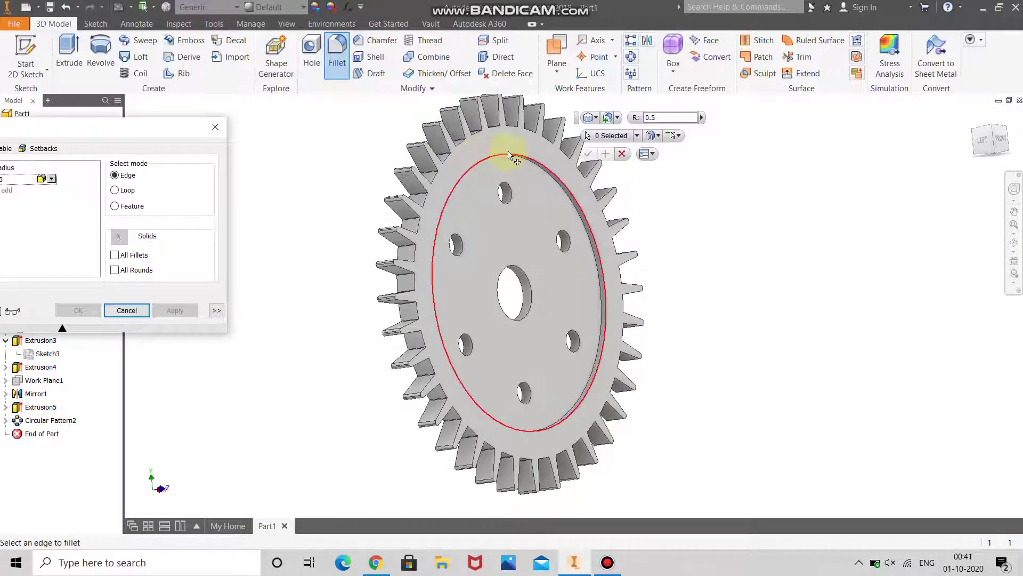
scroll(516, 156, up, 5)
scroll(517, 156, up, 2)
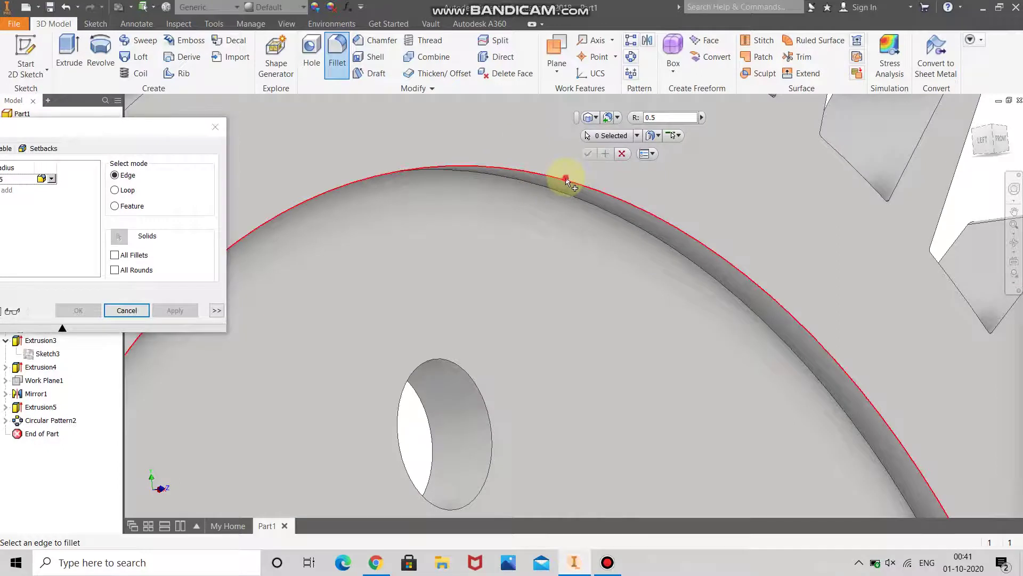
click(568, 179)
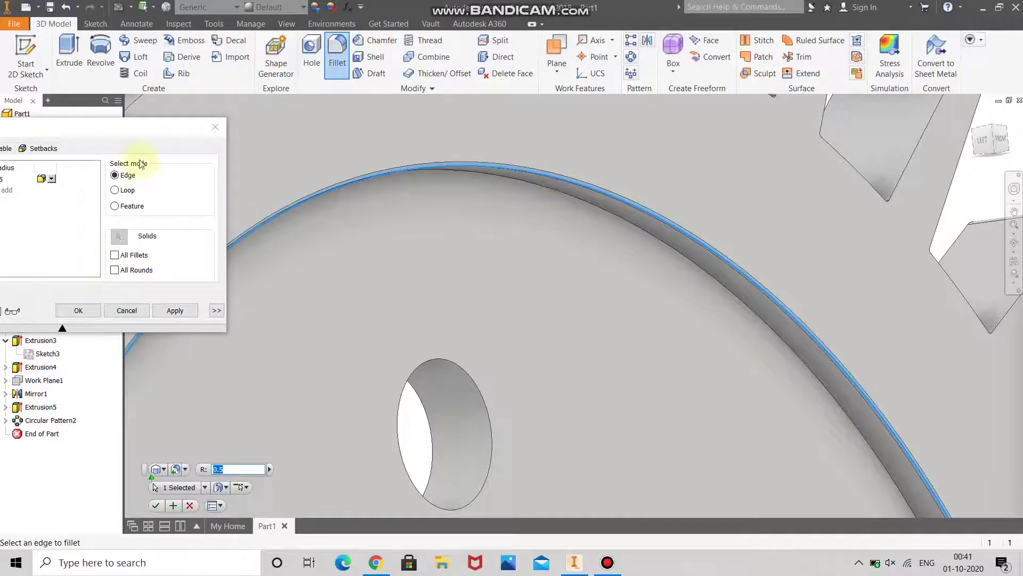
click(80, 175)
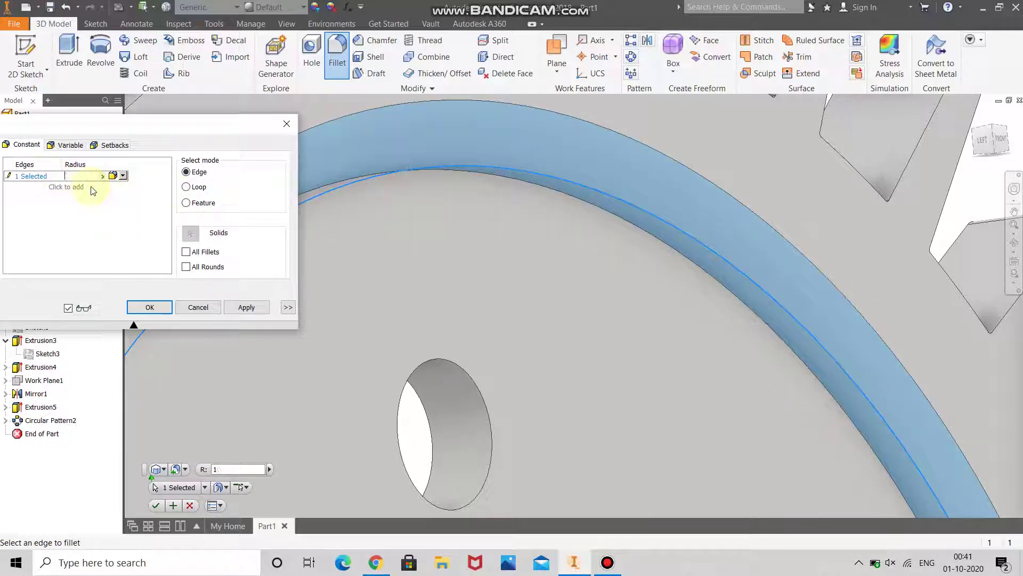
text(5)
Add the outer rim edge of the back recess to the 5 mm fillet and apply it
scroll(711, 219, down, 5)
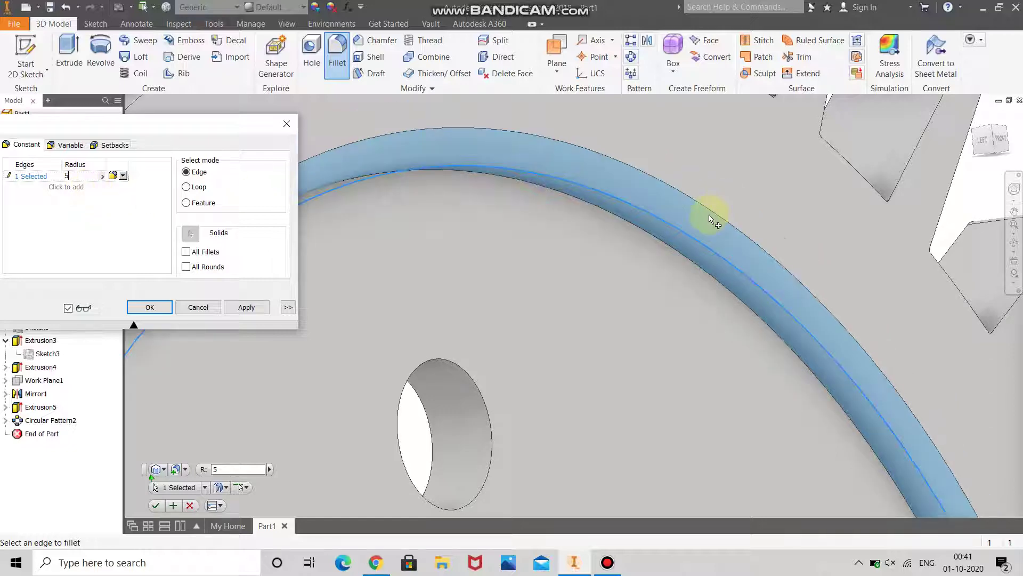
click(1015, 246)
drag(549, 296, 621, 304)
click(656, 311)
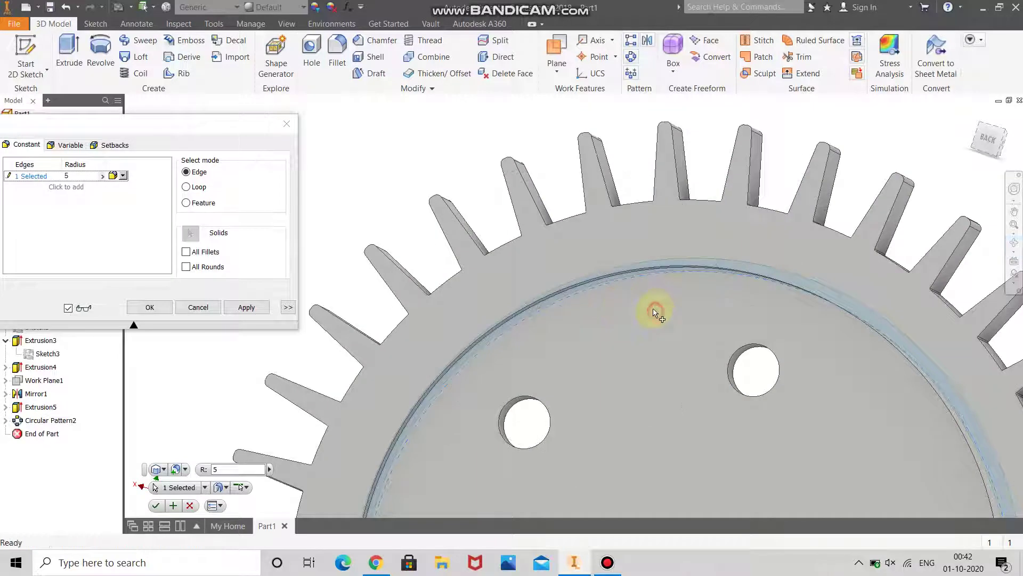
key(Escape)
scroll(621, 288, up, 3)
click(609, 268)
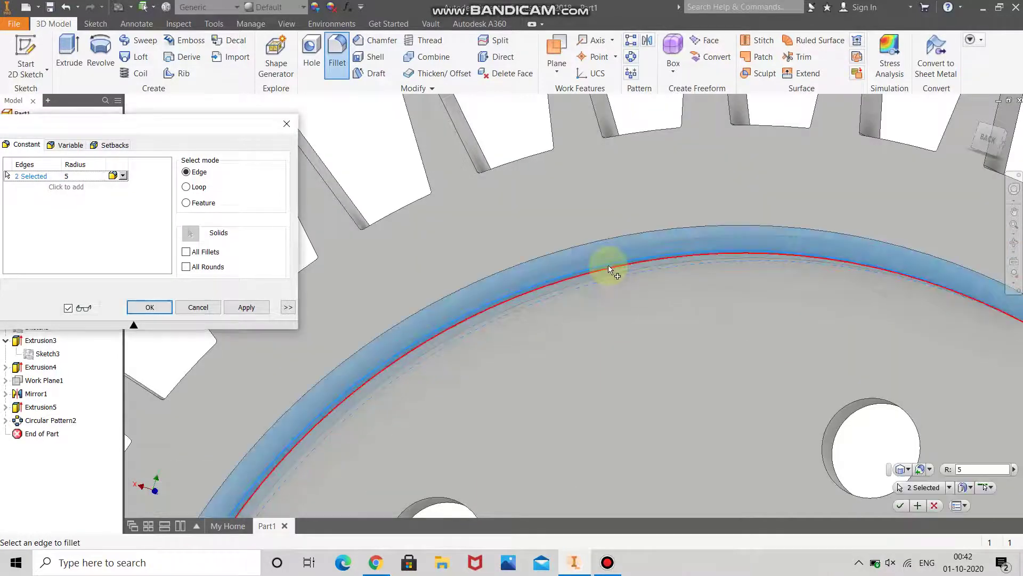
scroll(609, 265, down, 5)
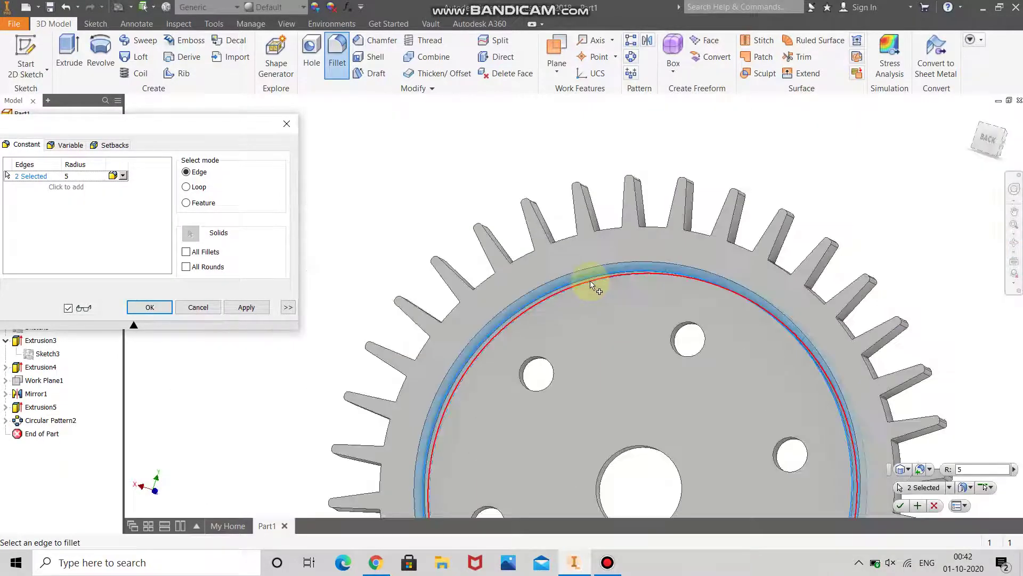
click(149, 308)
Save the part as "gear 1" in a new folder named "quick return mechanism" inside M14
click(1015, 242)
drag(570, 297, 560, 327)
key(Escape)
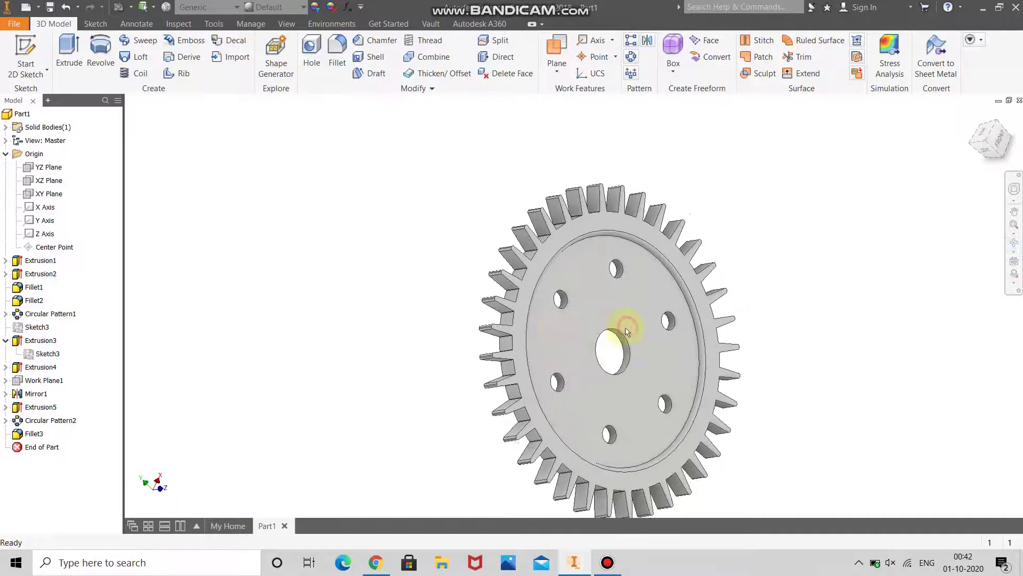
key(ctrl+s)
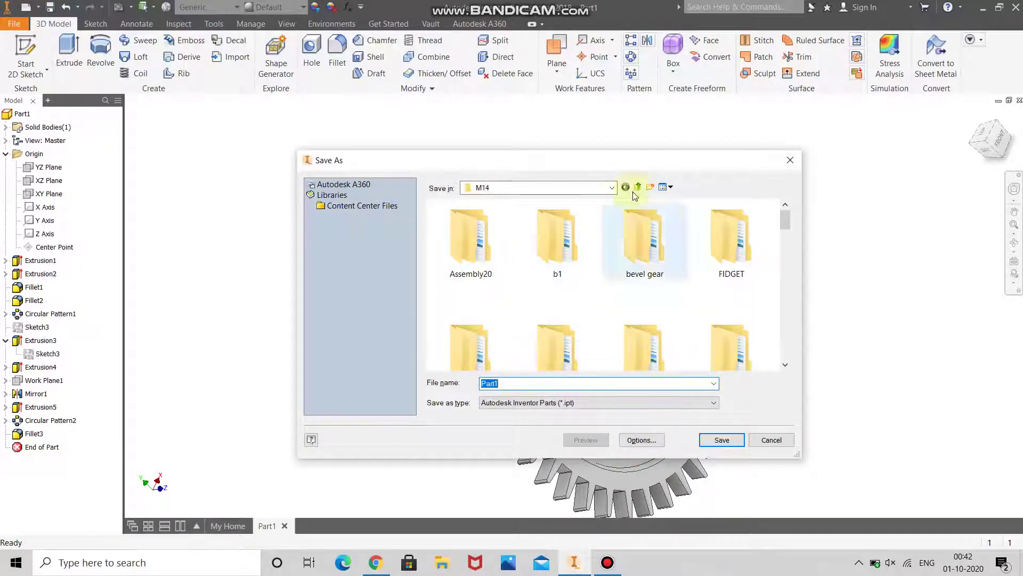
click(650, 187)
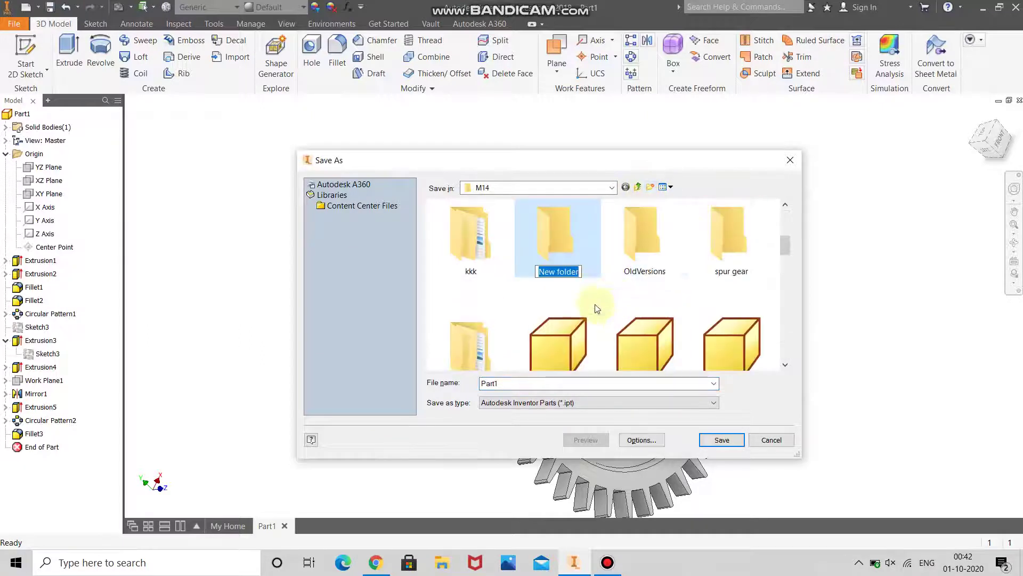
text(q)
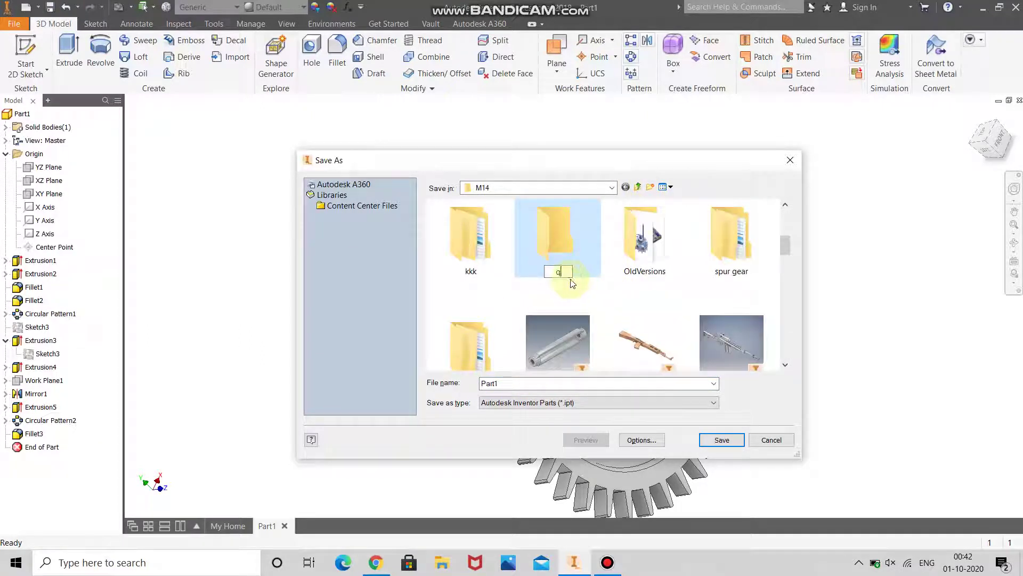
text(uick return mechanis)
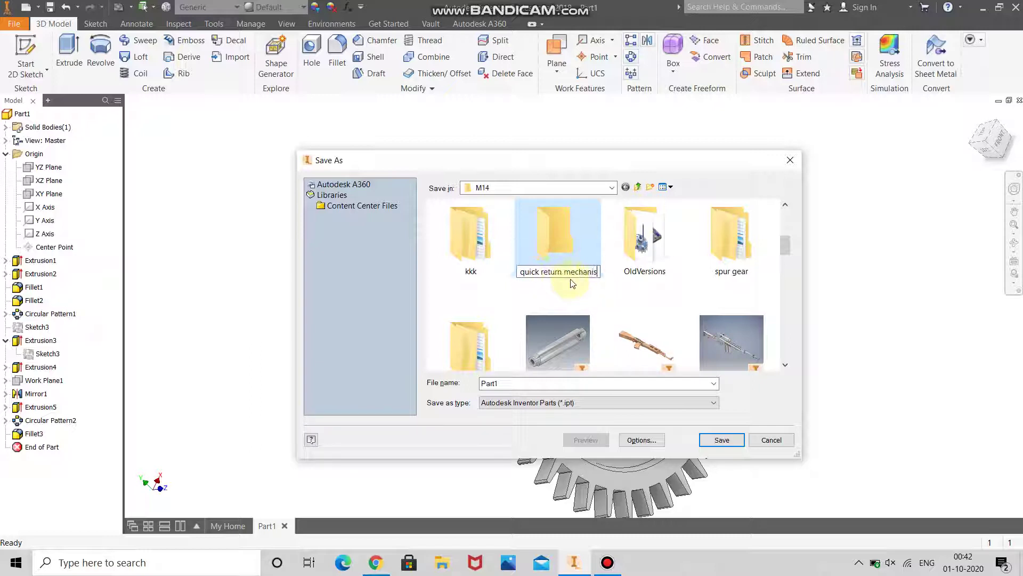
text(m)
key(Return)
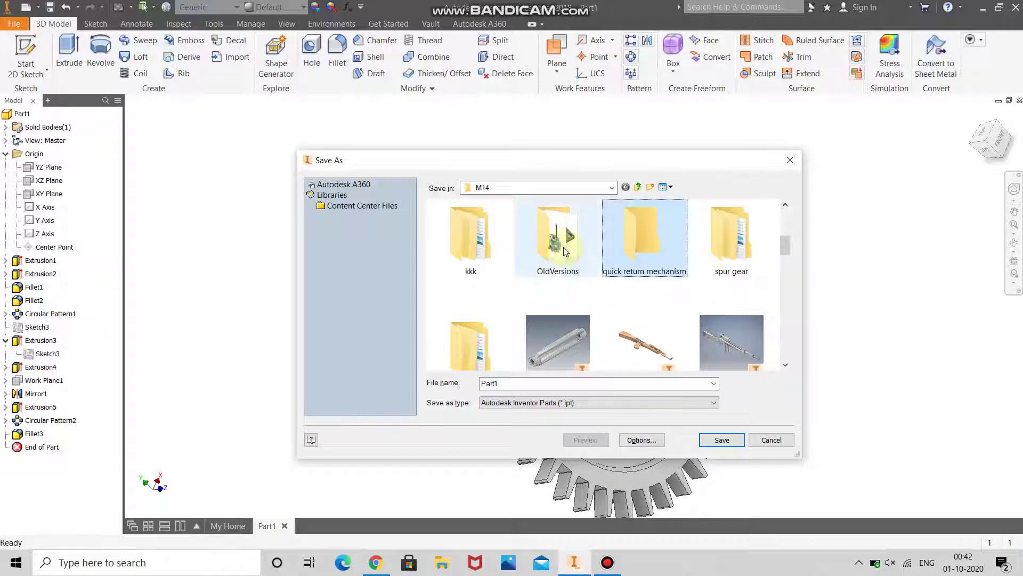
double_click(642, 251)
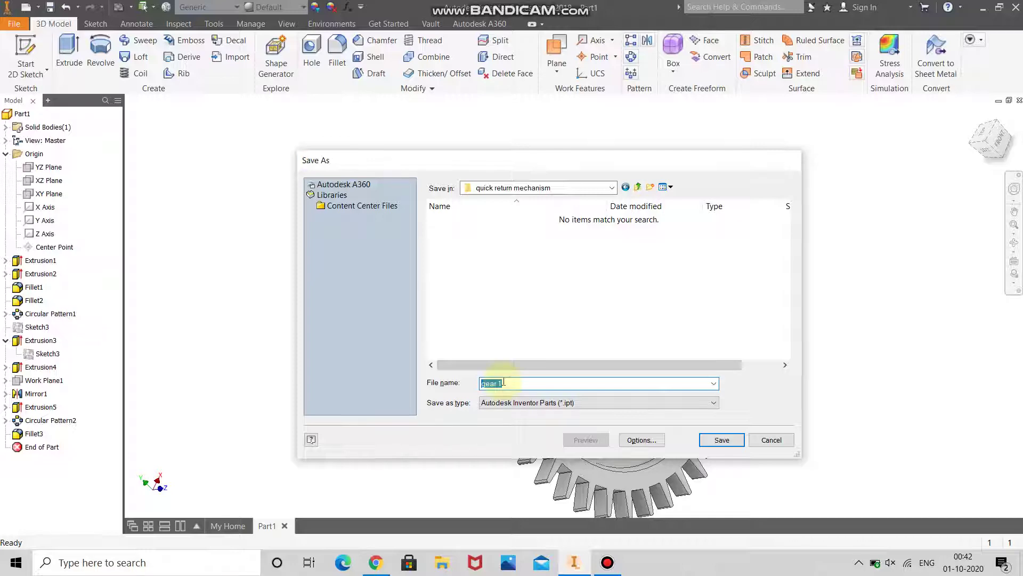
key(Return)
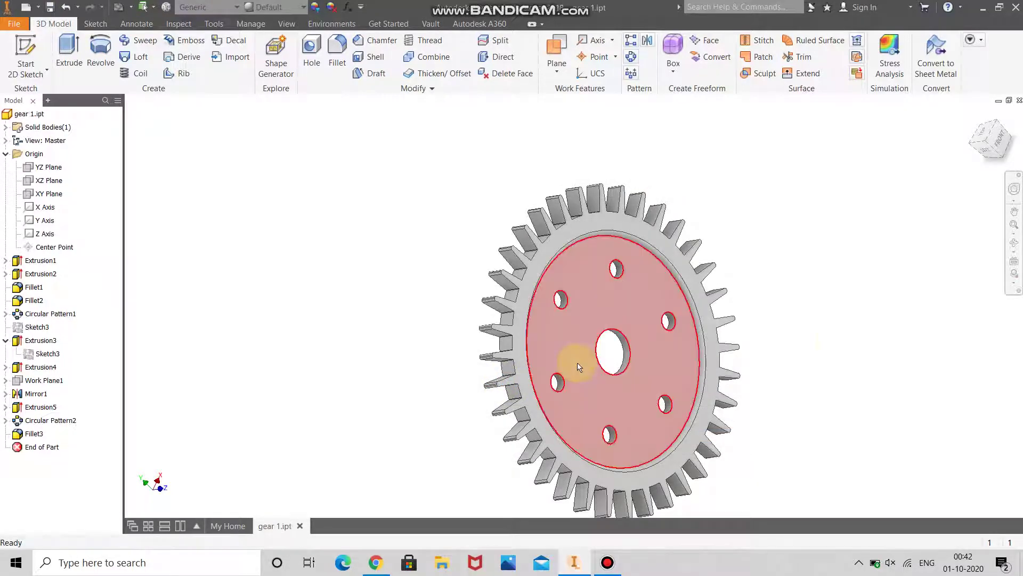
Examine the finished gear's teeth, filleted recess and hole pattern from upright front, isometric and angled views
click(1014, 243)
drag(742, 320, 632, 409)
right_drag(607, 362, 645, 364)
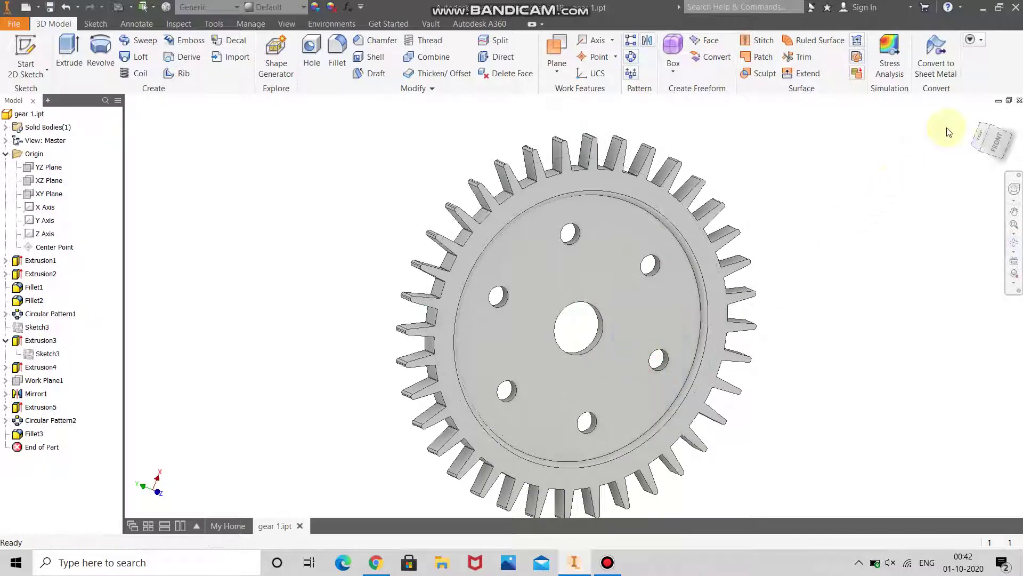
click(995, 141)
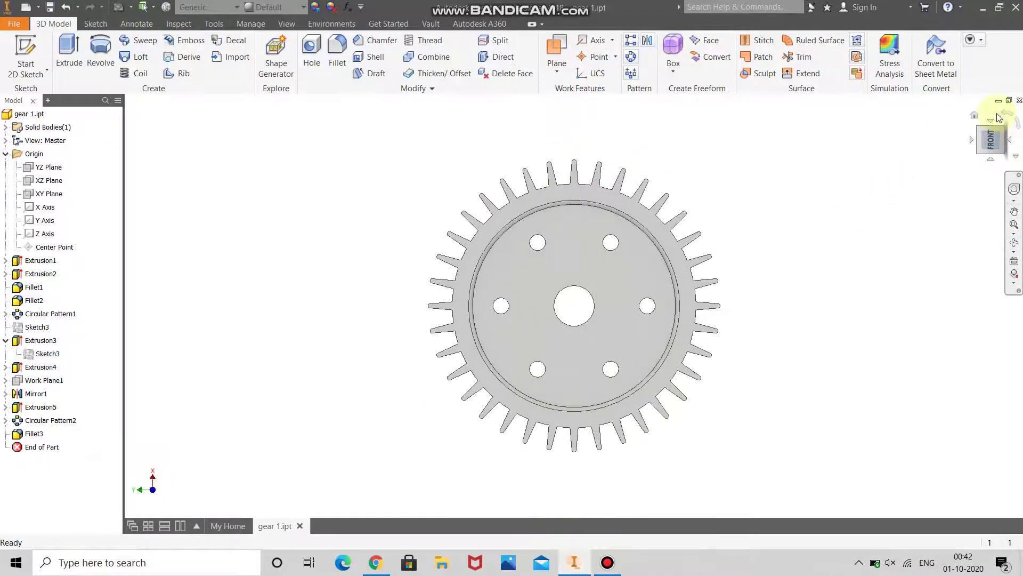
click(1017, 116)
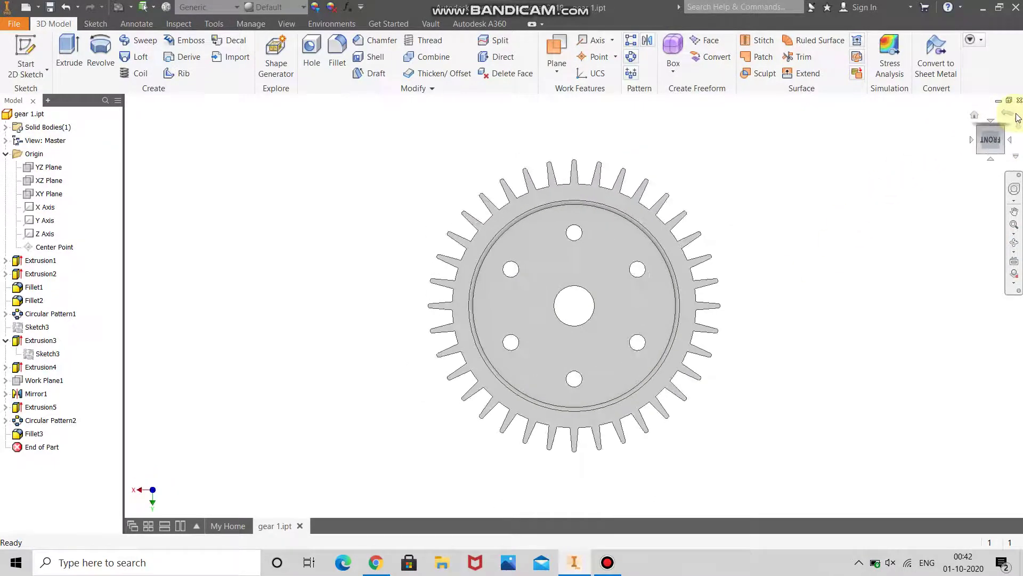
click(1016, 116)
click(1017, 117)
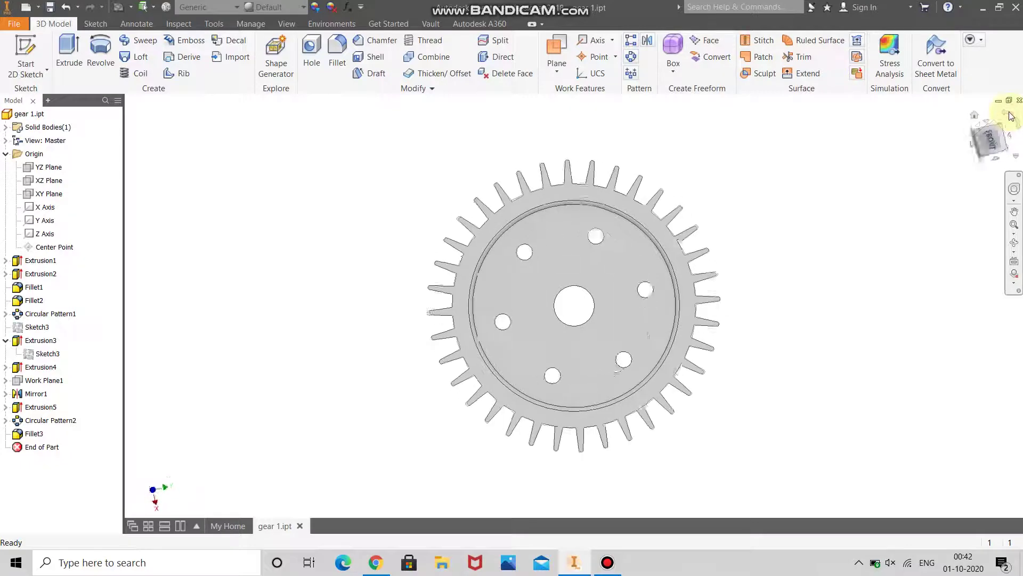
click(978, 131)
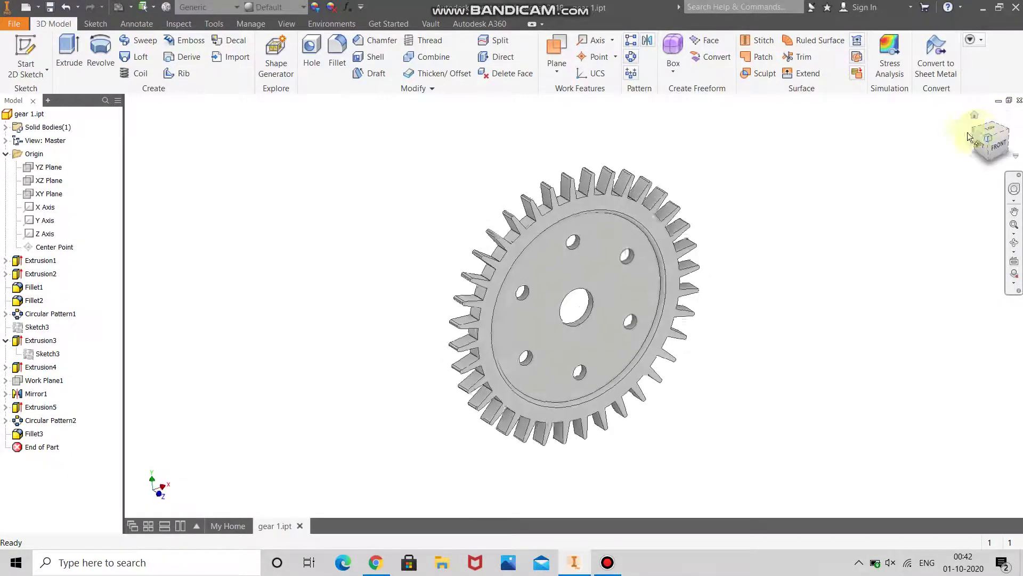
scroll(715, 274, down, 3)
scroll(715, 273, up, 3)
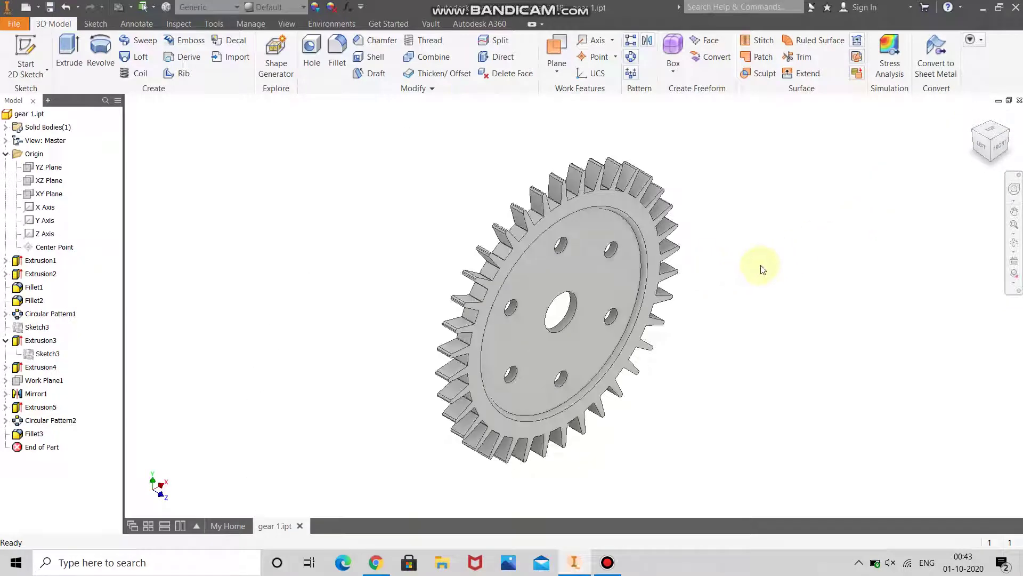
click(1014, 242)
drag(692, 337, 668, 323)
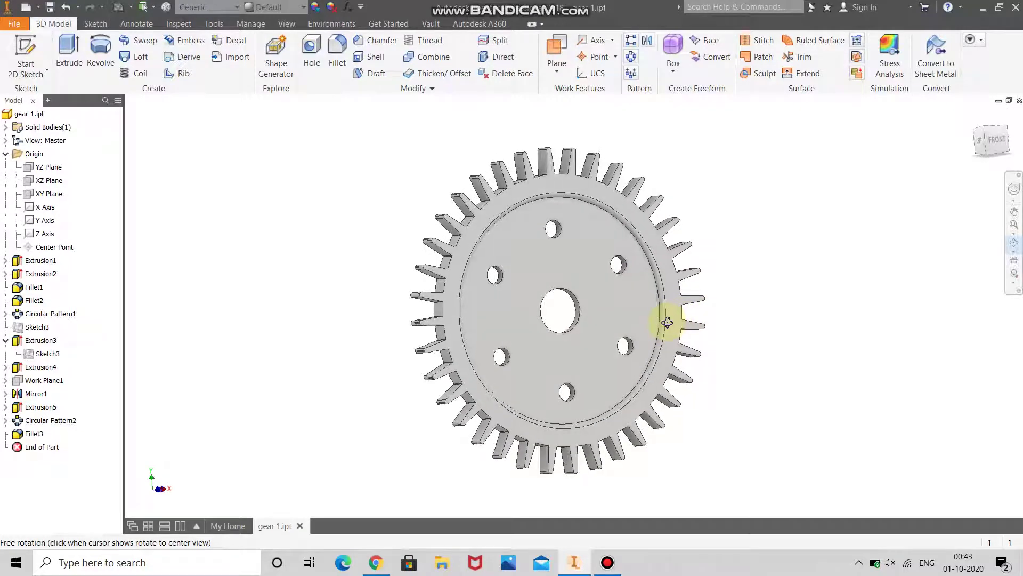
right_click(772, 318)
click(778, 320)
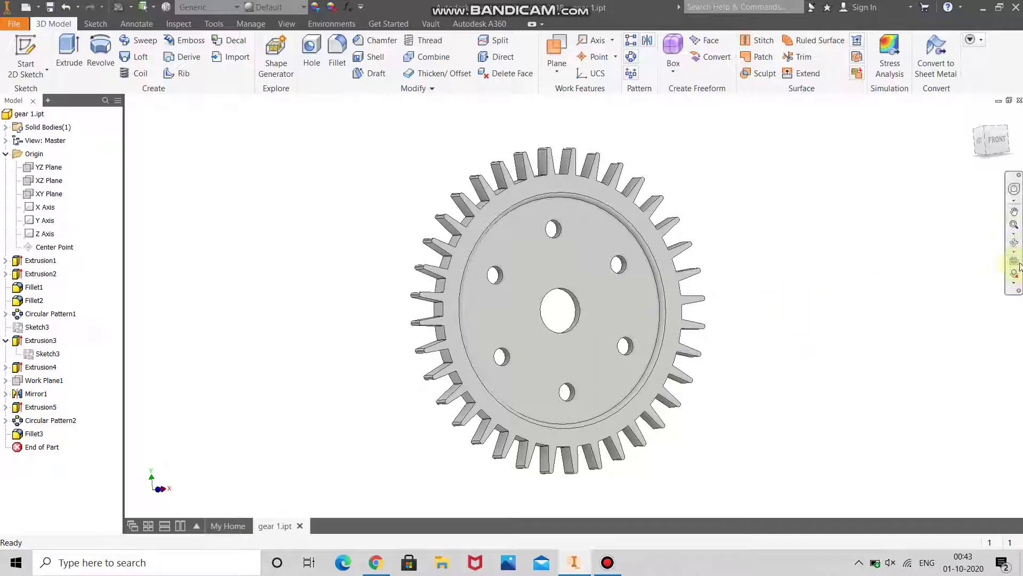
drag(648, 350, 683, 353)
key(Escape)
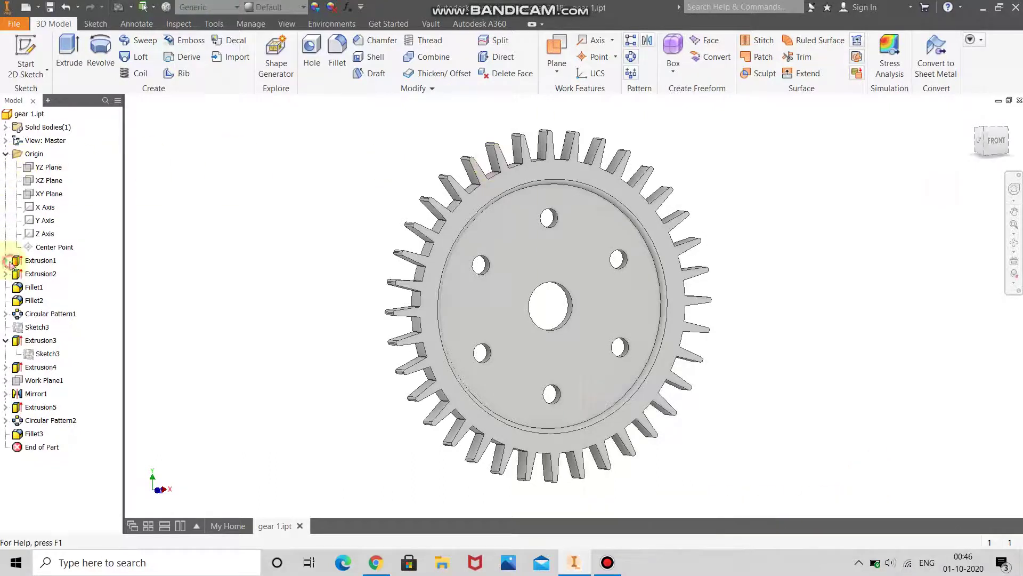
Open the circle sketch of the gear's base disc to review its dimension, and close it
click(7, 261)
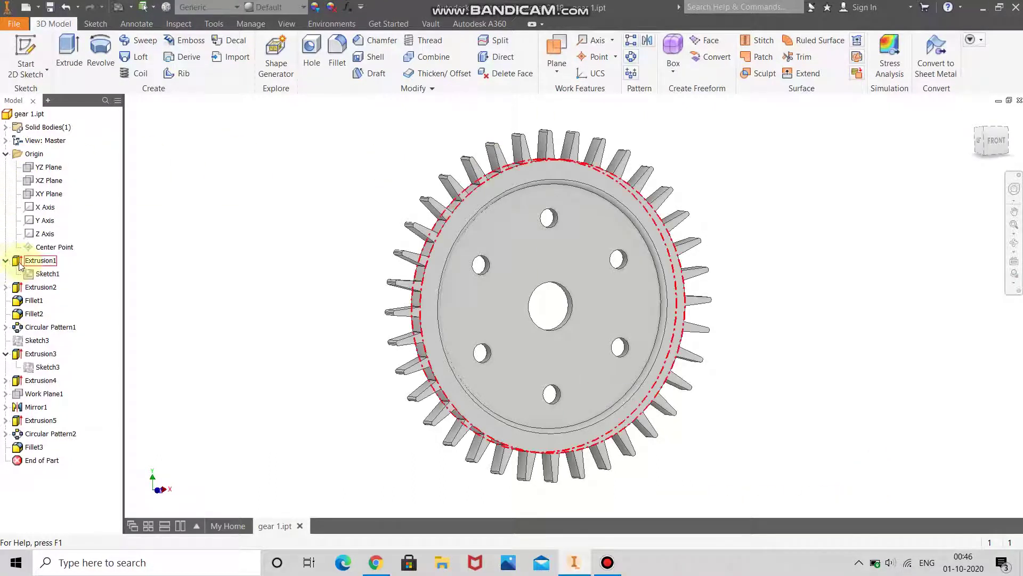
click(45, 274)
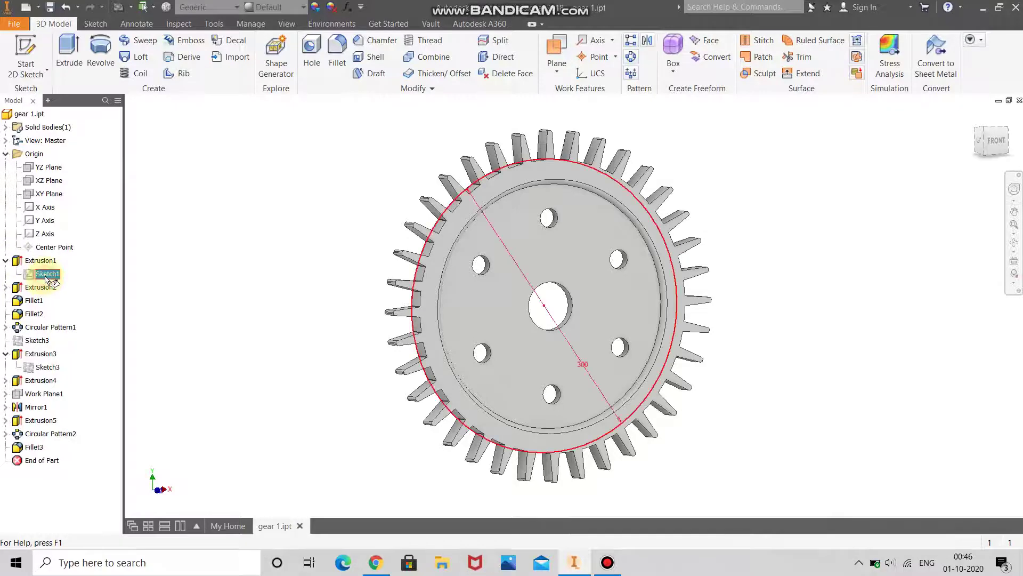
double_click(47, 276)
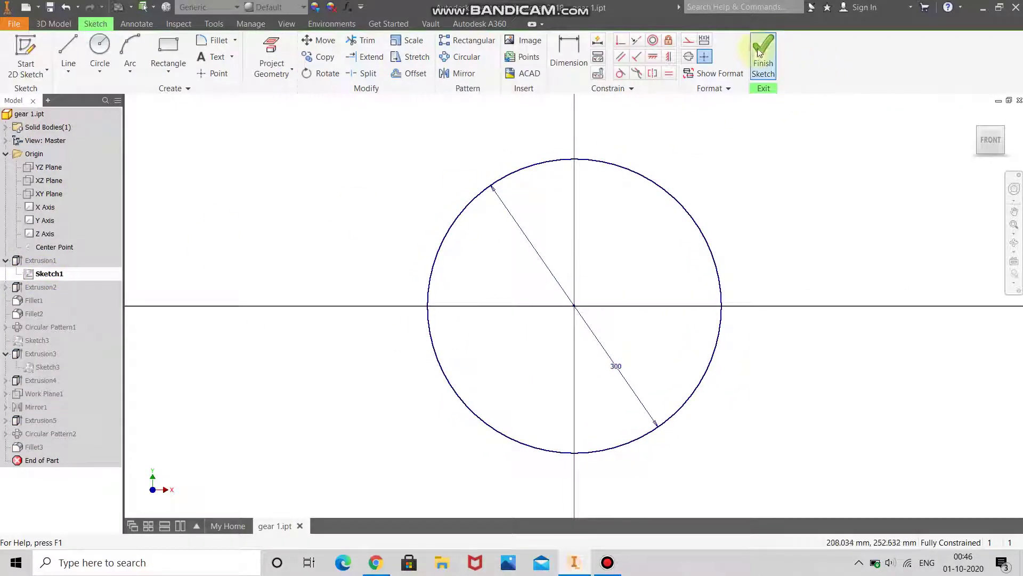
click(761, 52)
Open the sketch of the gear's tooth extrusion, copy the whole tapered tooth profile and exit the sketch
click(5, 287)
double_click(32, 300)
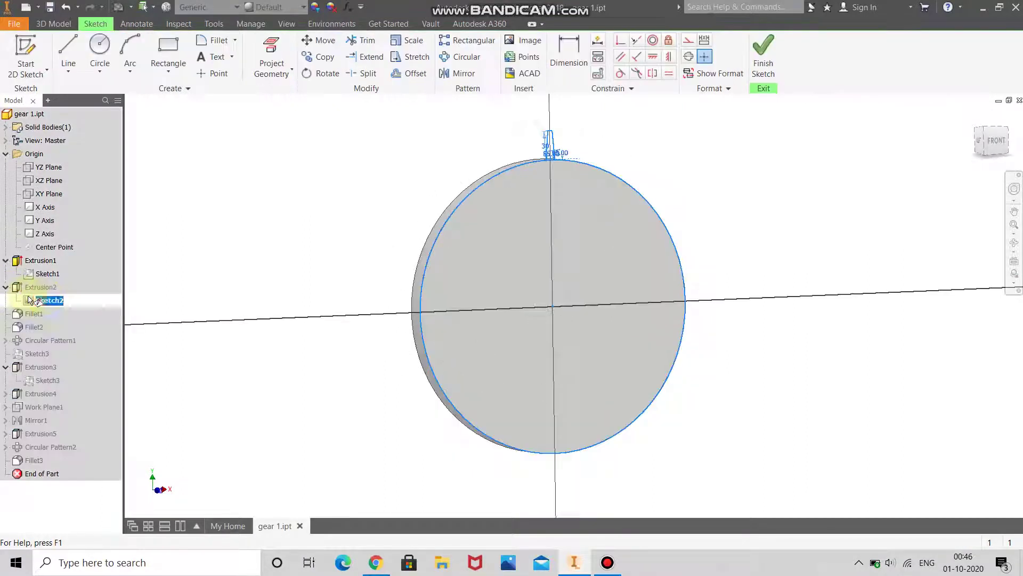
scroll(586, 141, down, 5)
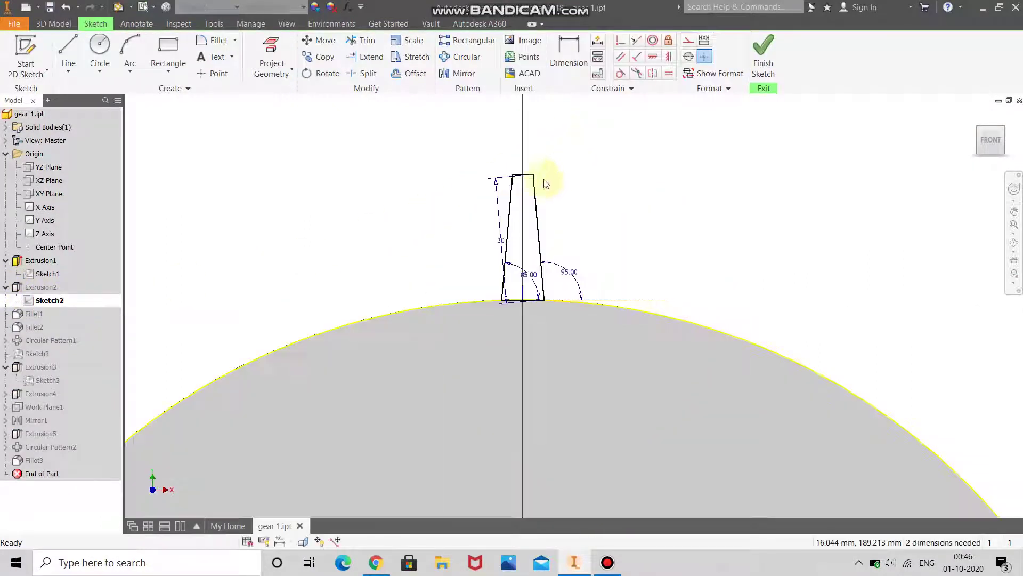
drag(444, 138, 590, 350)
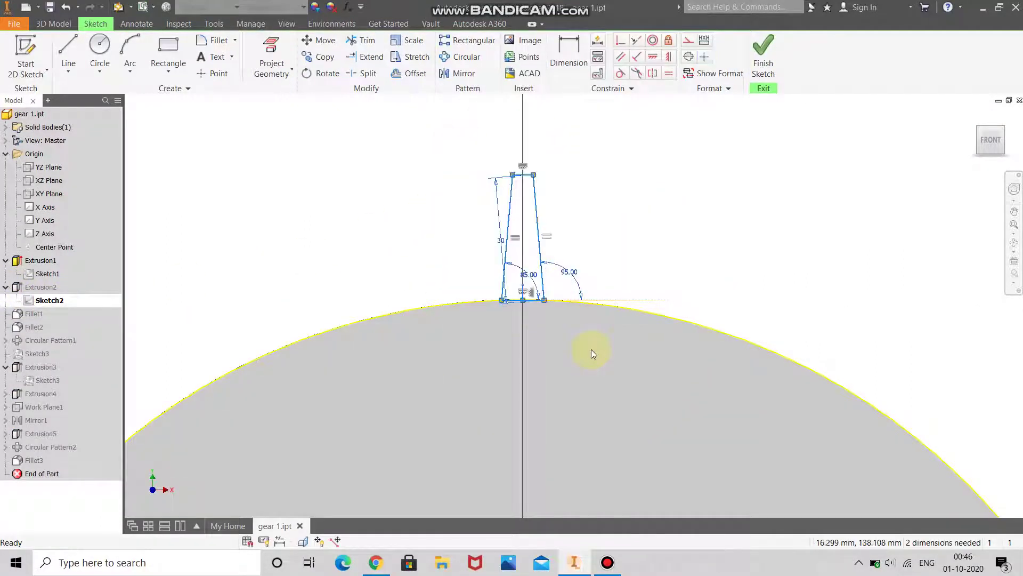
right_click(579, 231)
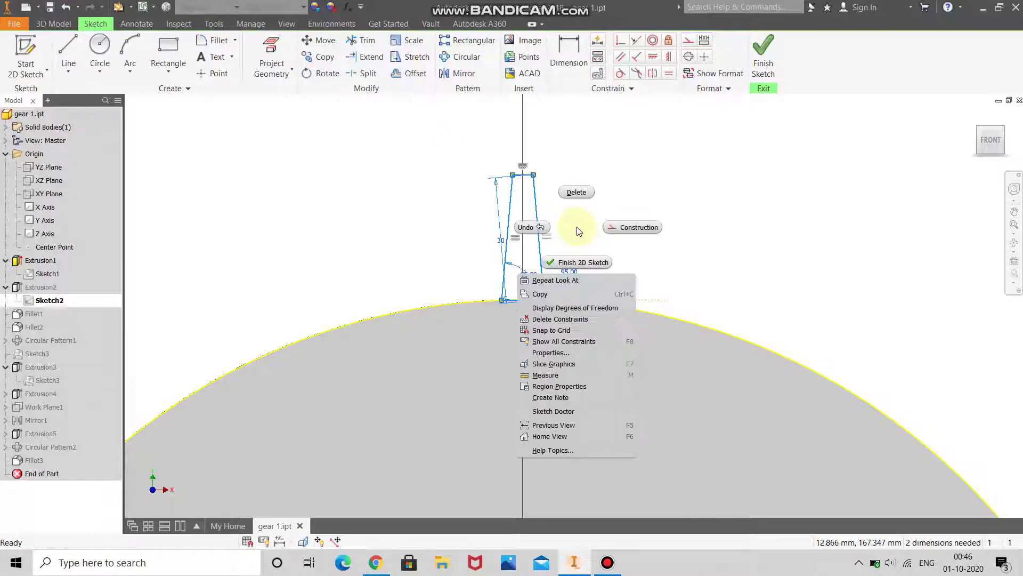
click(559, 293)
click(762, 58)
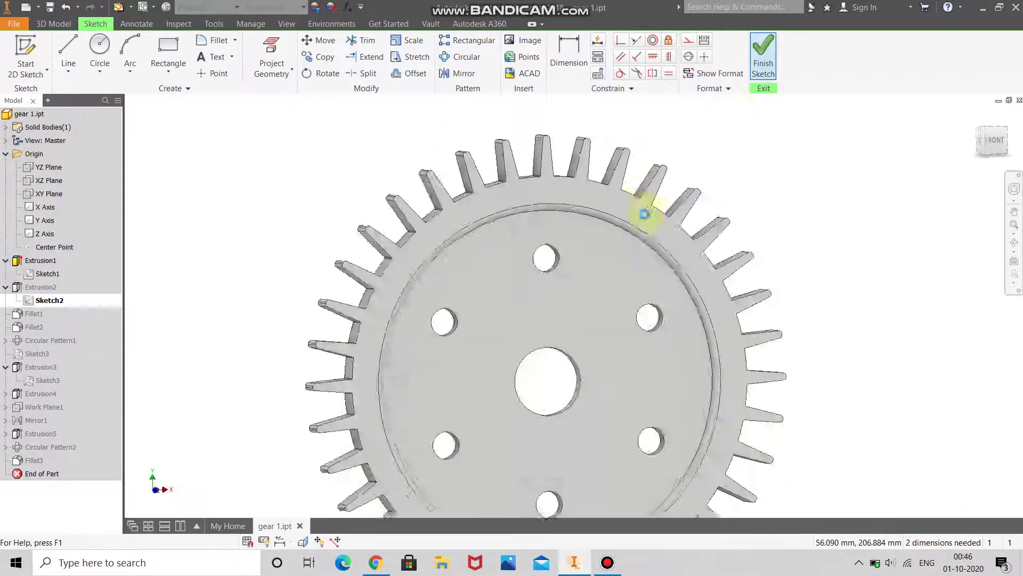
Create a new part from the Standard (mm).ipt template, accept the style conflict and start a sketch on the XY plane
click(13, 24)
click(42, 72)
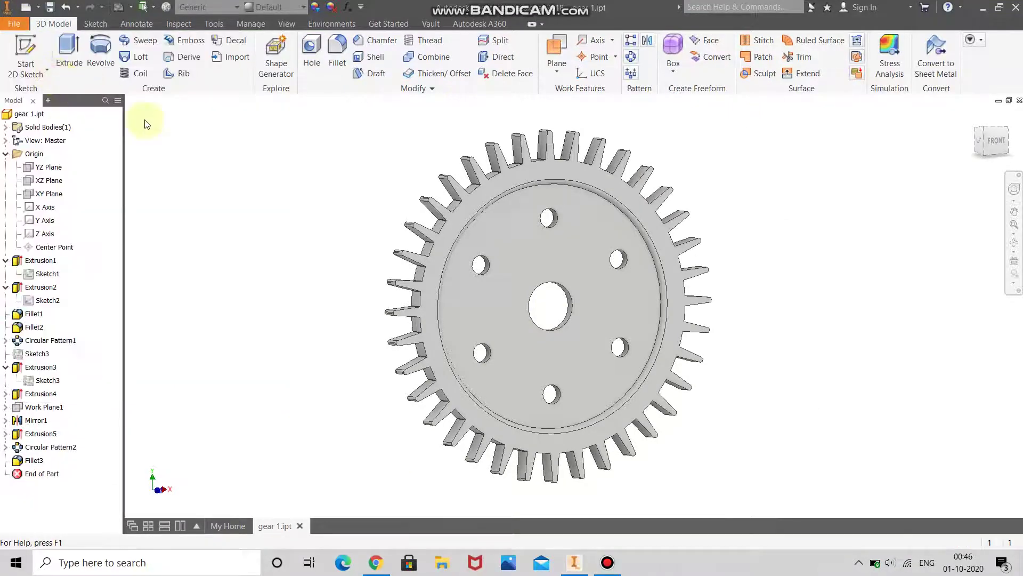
click(751, 439)
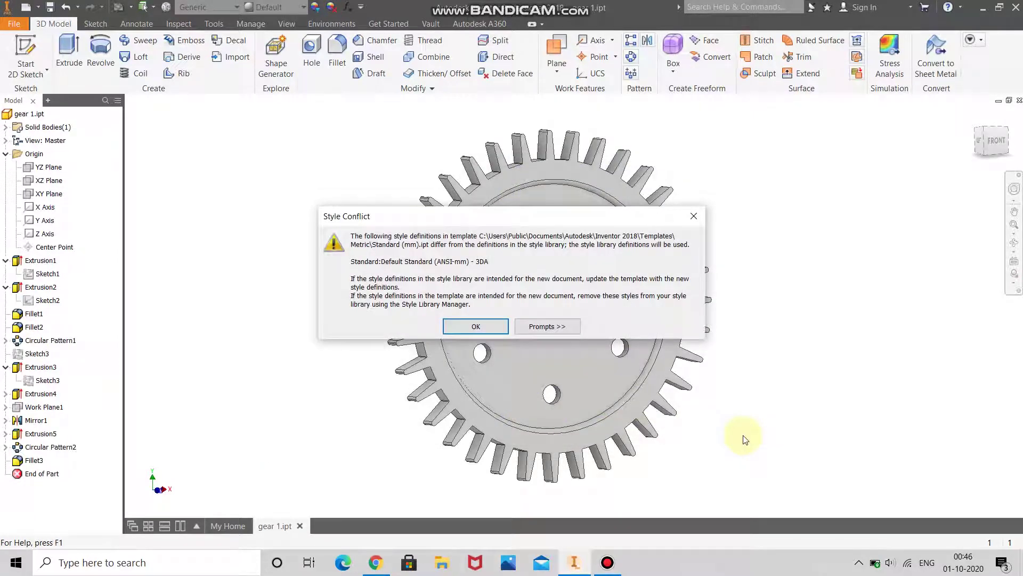
click(491, 329)
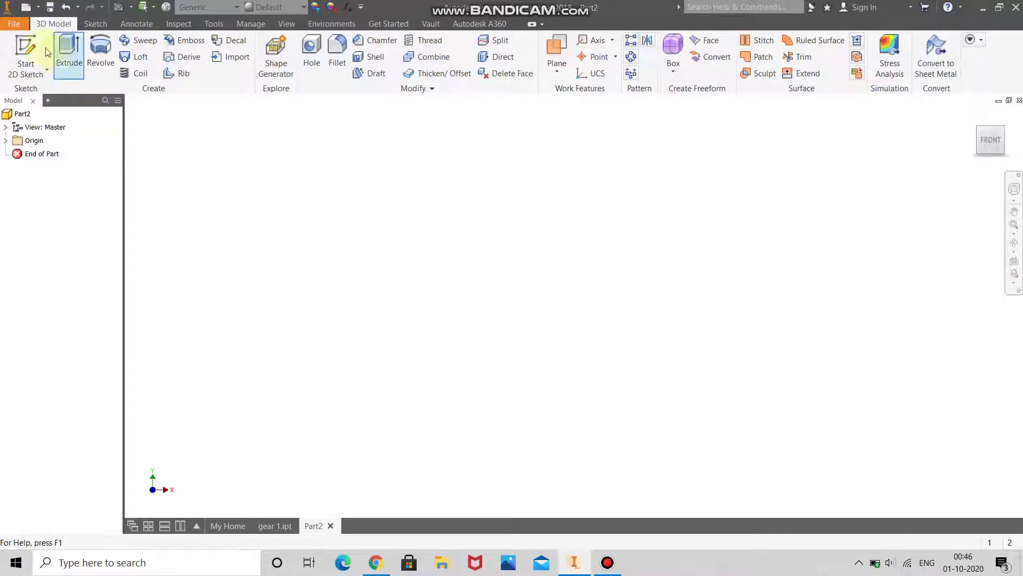
click(25, 55)
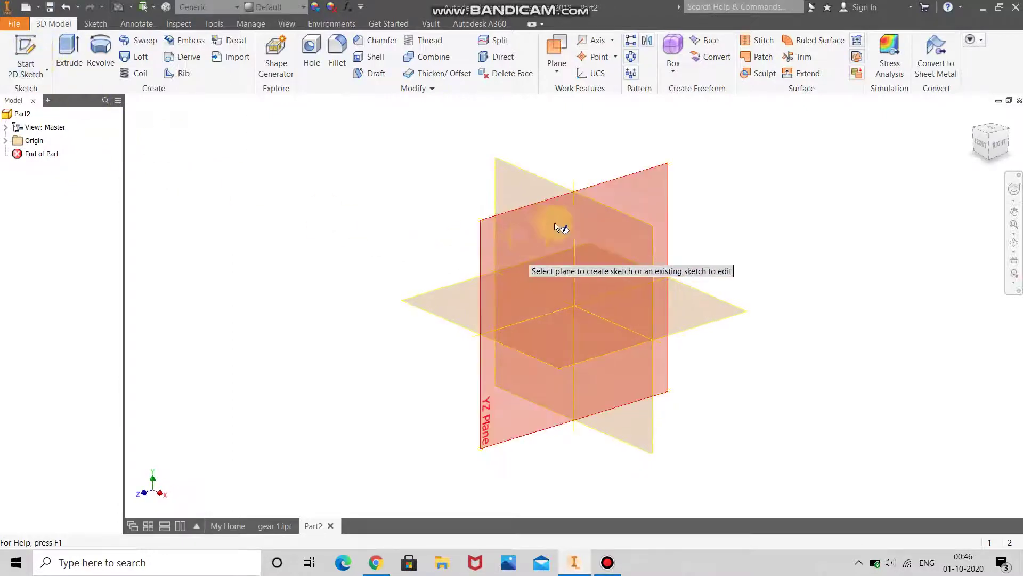
click(507, 248)
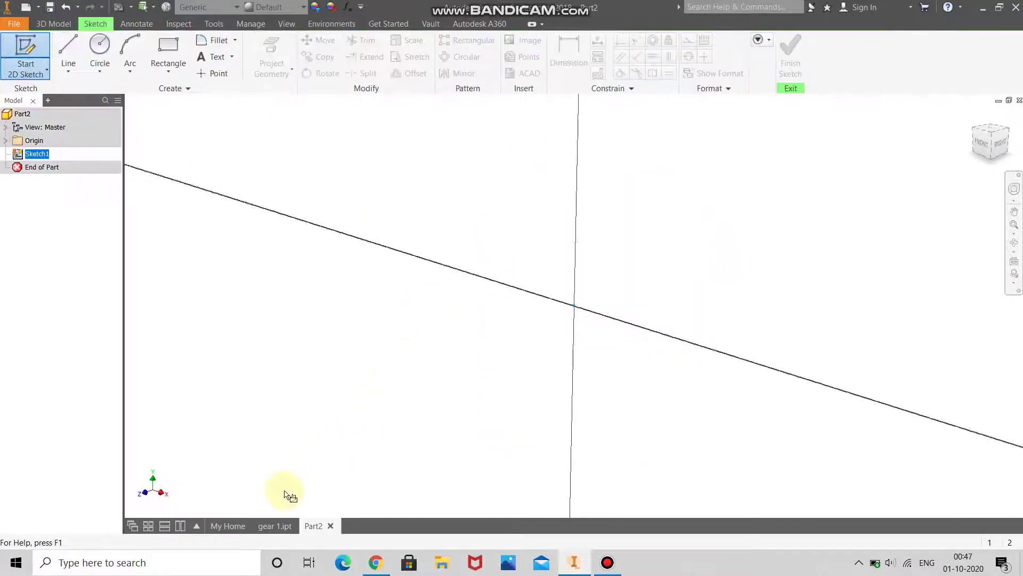
Review the parameter table of gear 1 for its extrusion depth, tooth dimensions and tooth count
click(274, 525)
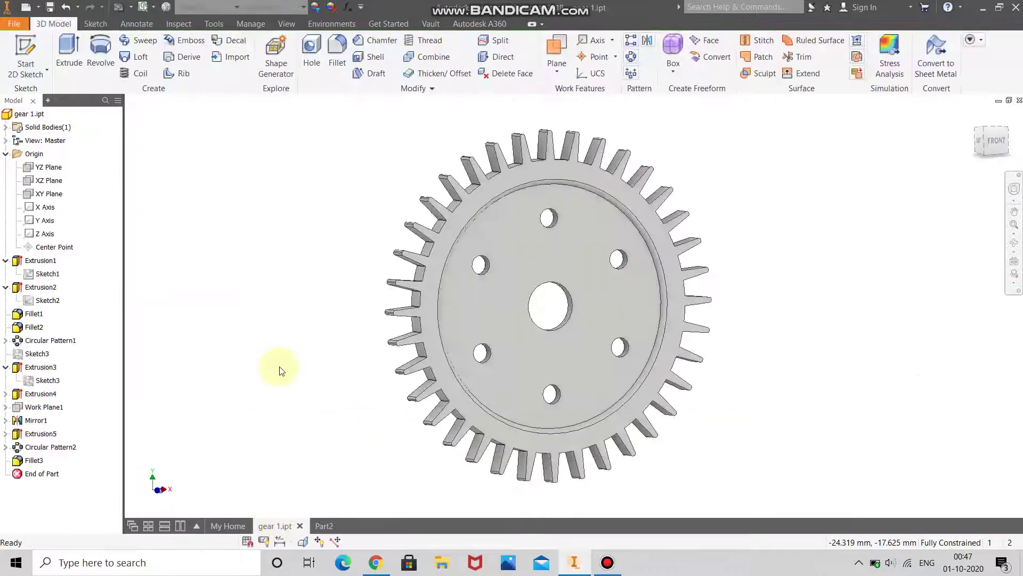
click(348, 7)
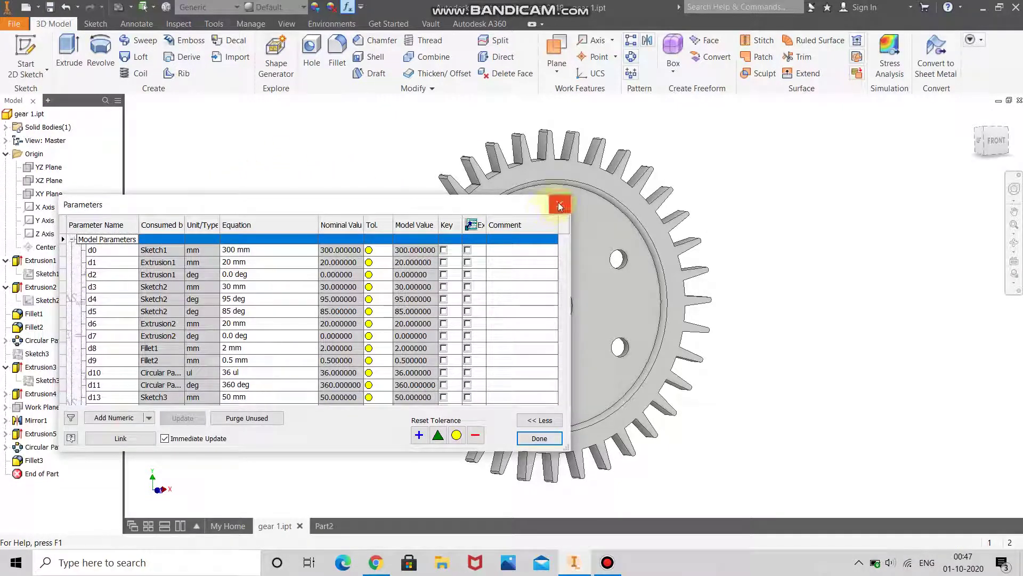
click(559, 205)
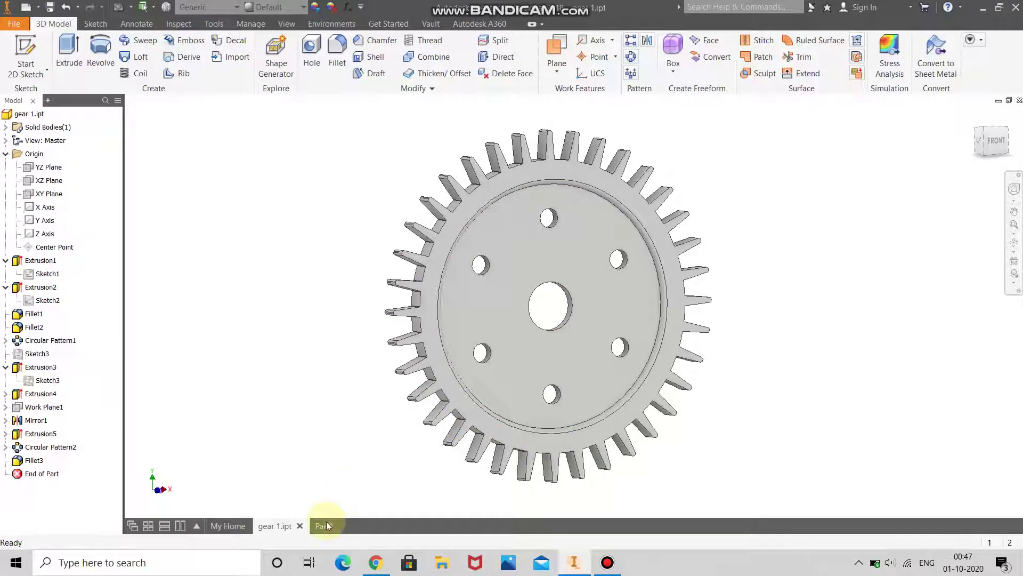
In Part2, sketch a 60 mm diameter circle centred on the origin and finish the sketch
click(326, 525)
key(c)
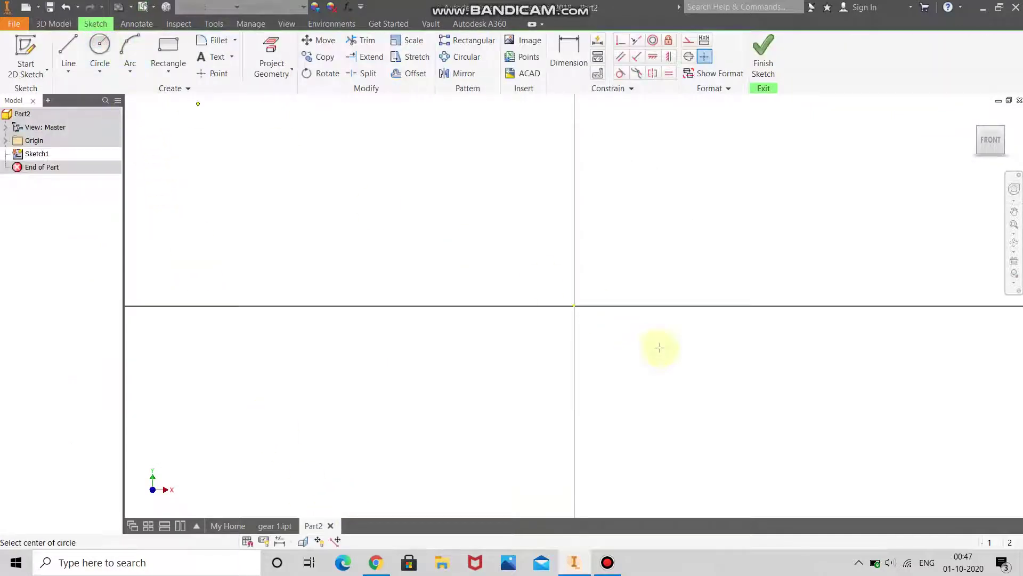
click(574, 306)
text(60)
key(Return)
scroll(480, 394, down, 5)
click(763, 53)
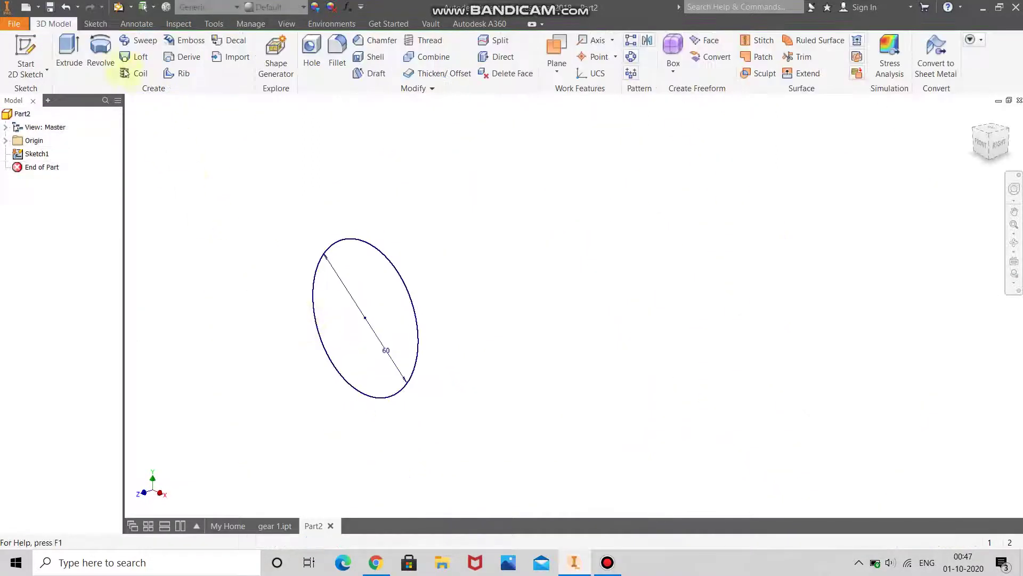
Extrude the circle 20 mm into a solid disc
click(69, 51)
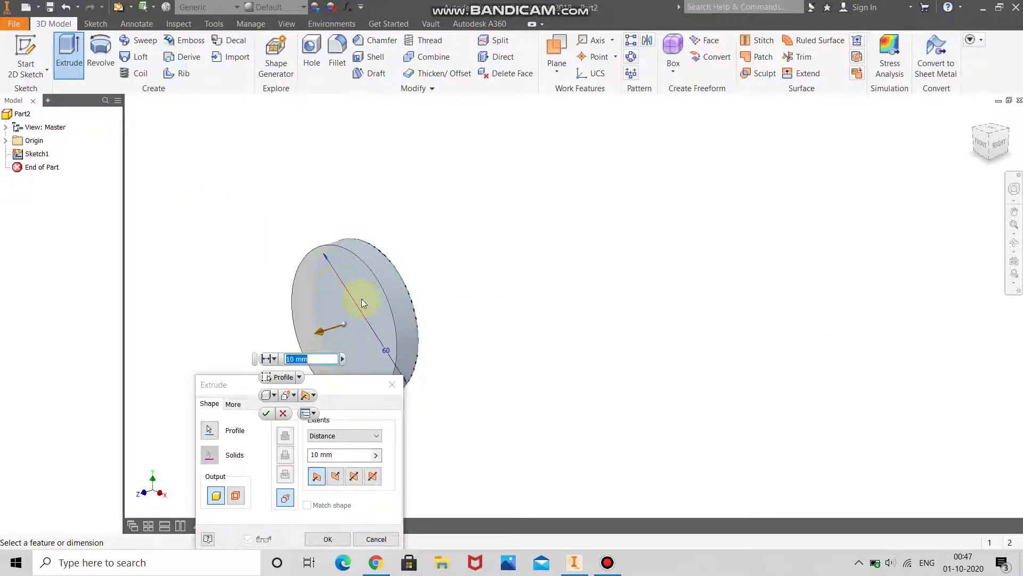
text(20)
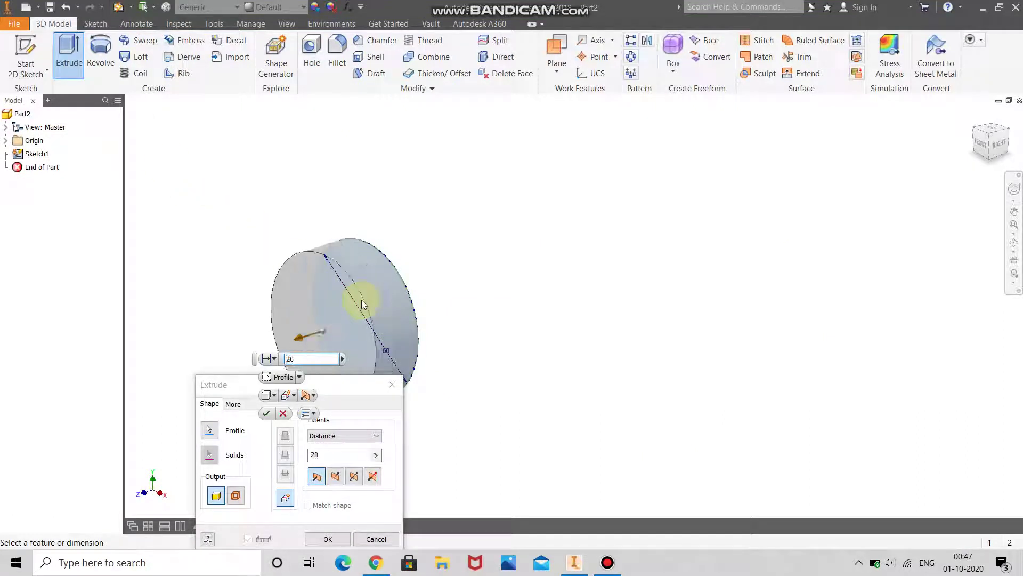
key(Return)
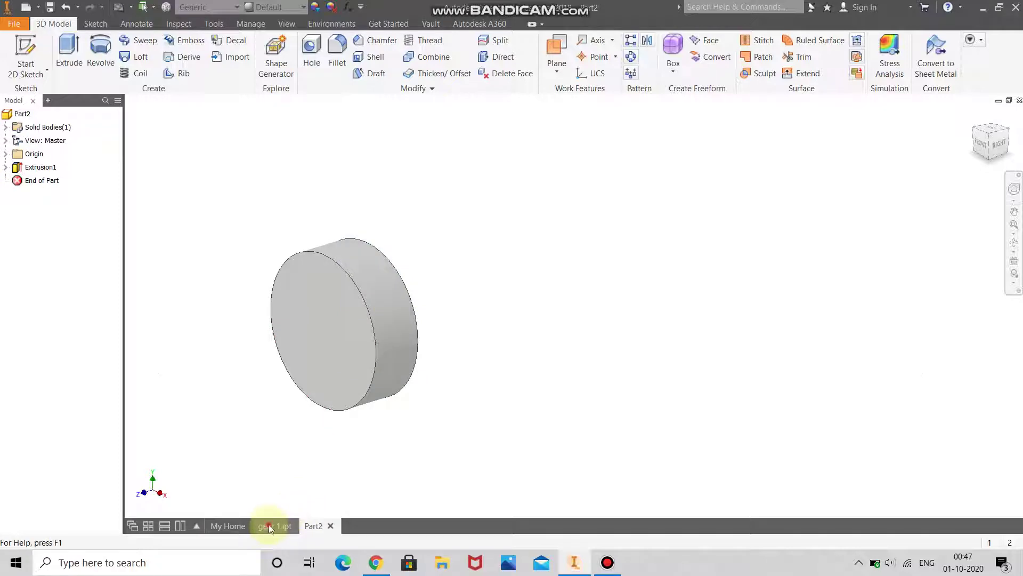
Go back to gear 1 and examine its teeth from an angled view and its parameter table
click(270, 525)
scroll(424, 253, down, 4)
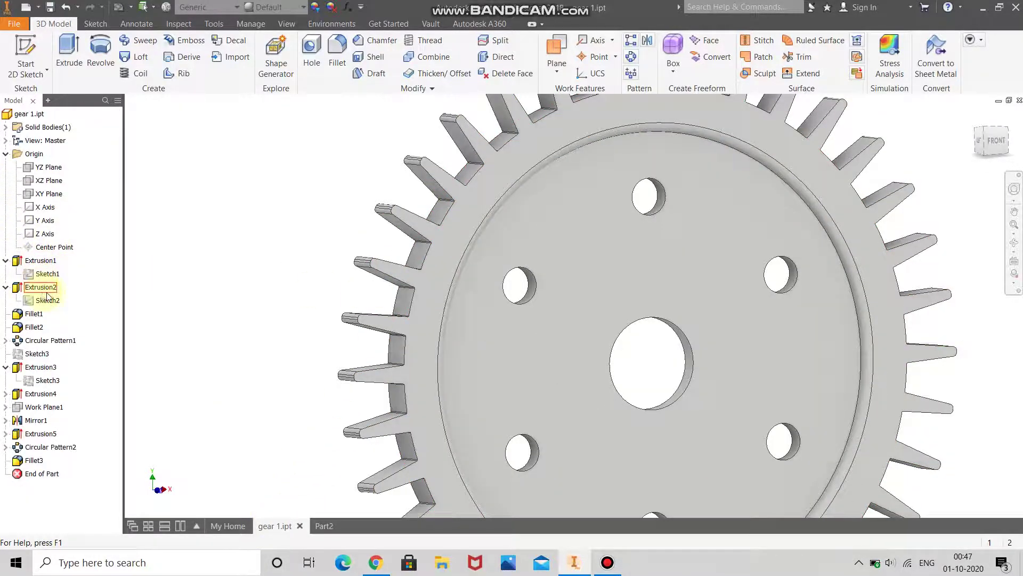
scroll(828, 293, up, 3)
click(1014, 243)
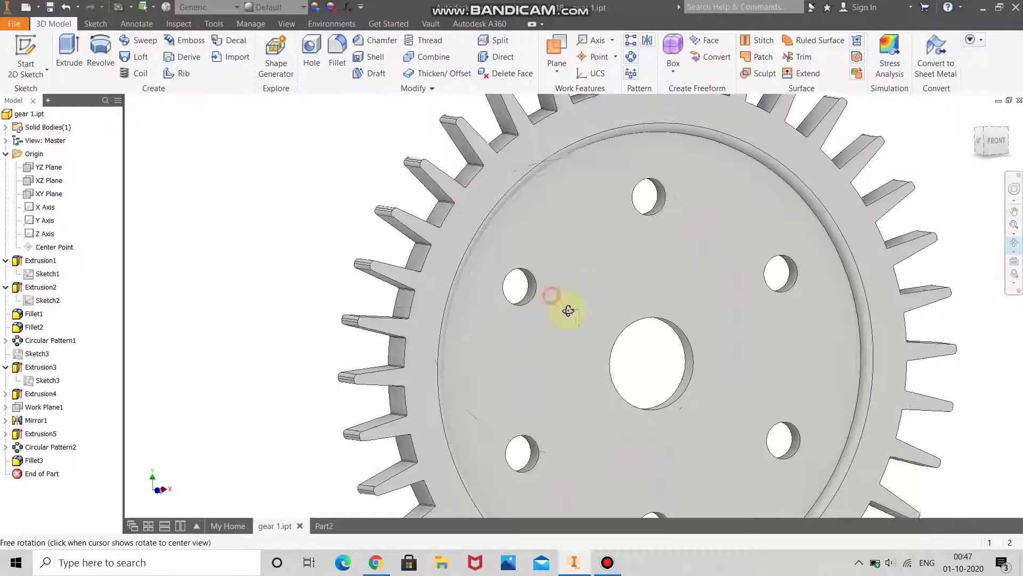
drag(566, 306, 568, 310)
right_click(568, 311)
click(594, 310)
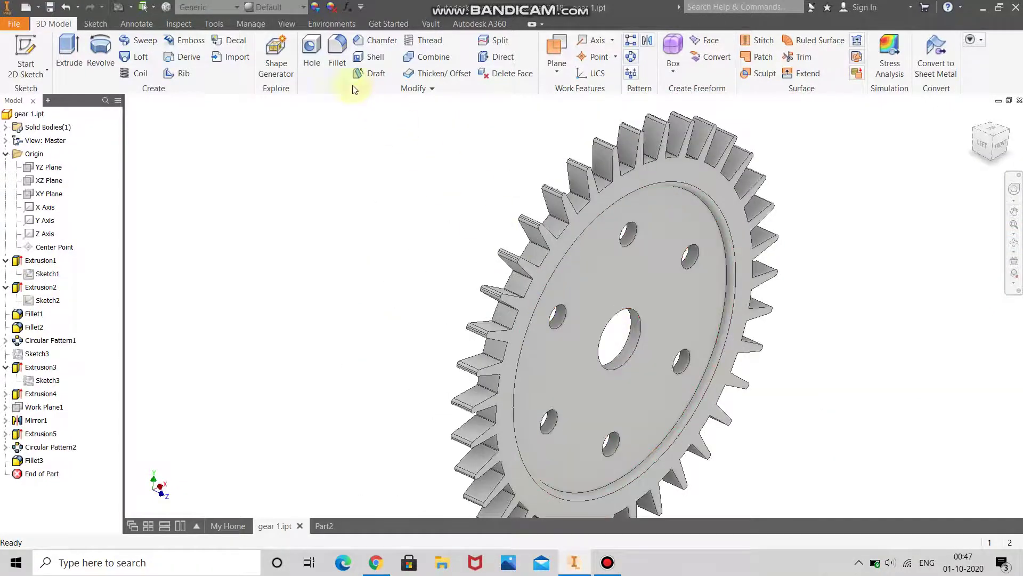
click(347, 7)
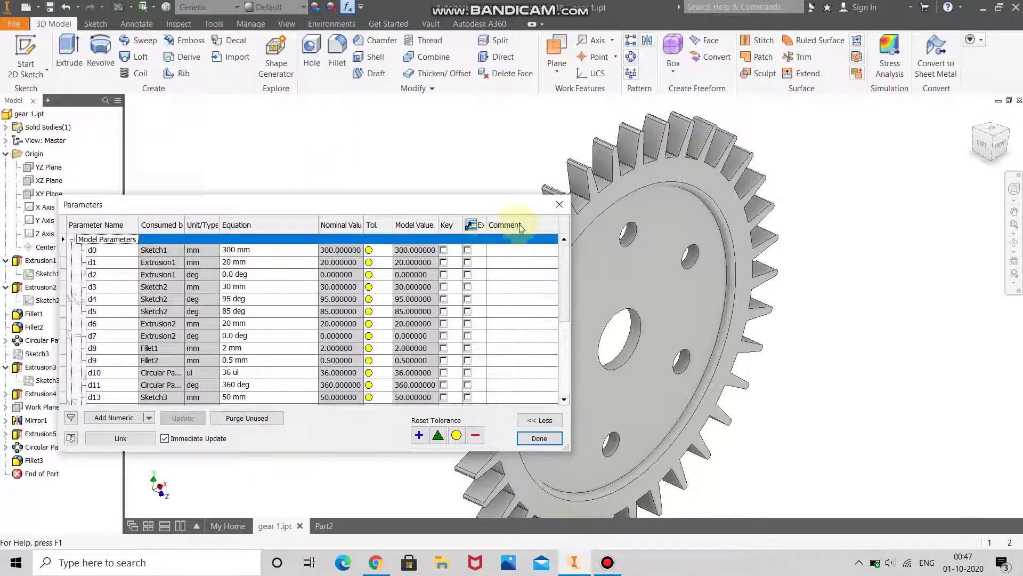
click(552, 210)
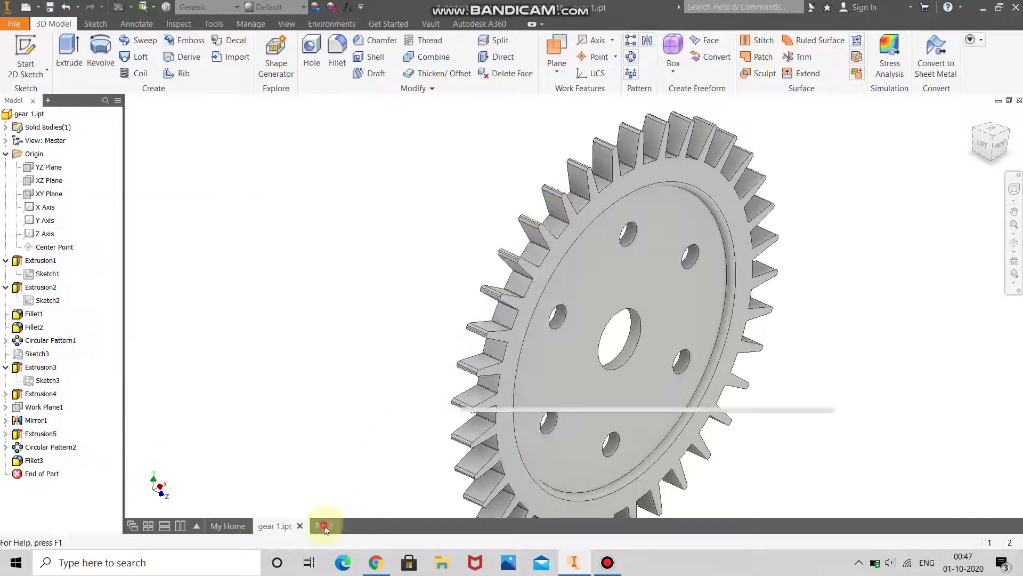
Start a sketch on the front face of the disc in Part2 and paste the copied tooth profile into it
click(324, 525)
click(307, 302)
click(370, 292)
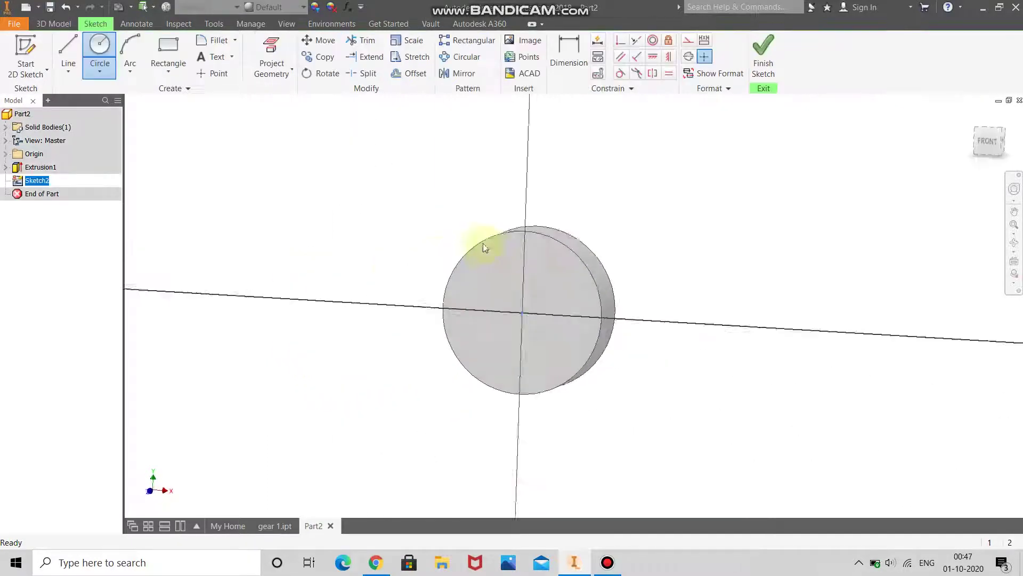
scroll(558, 217, down, 3)
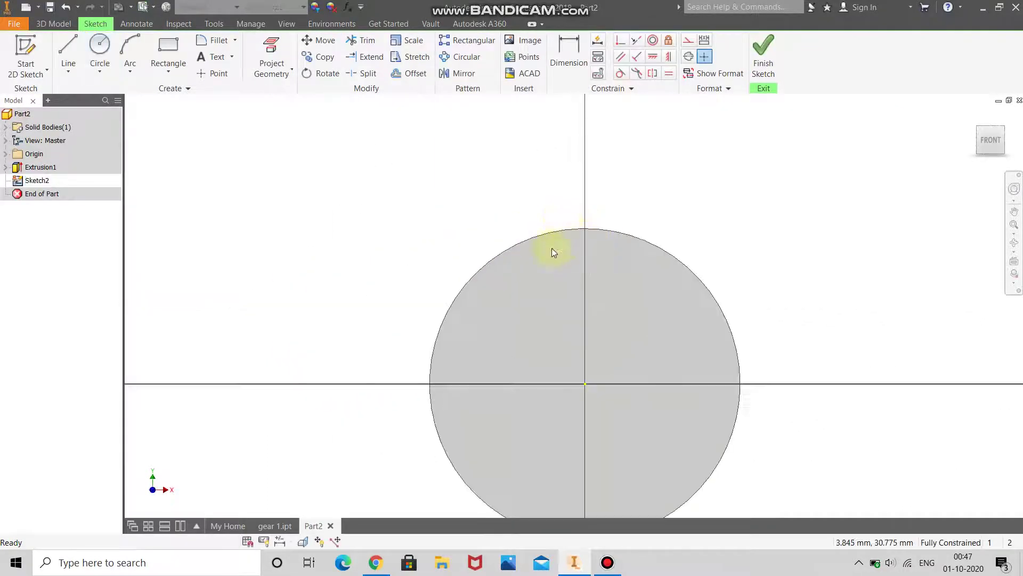
right_click(596, 228)
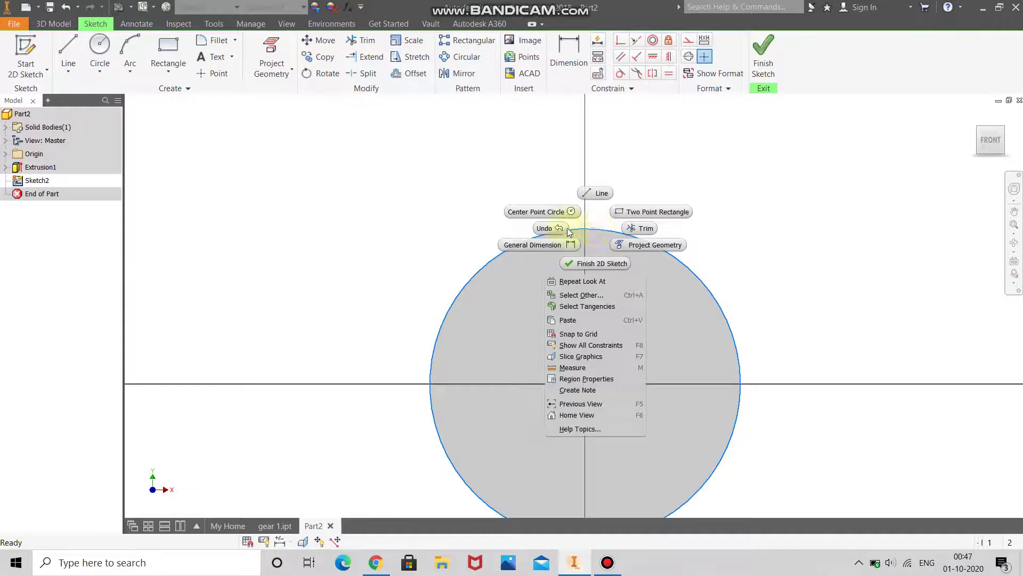
click(579, 322)
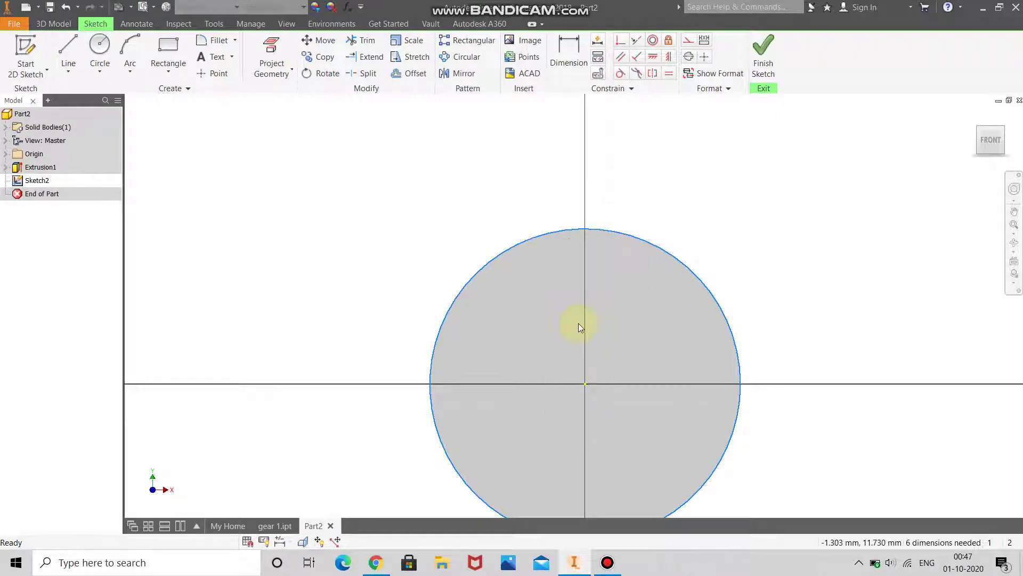
Dimension the distance from the pasted tooth profile's base edge to the disc's centre
scroll(567, 332, down, 4)
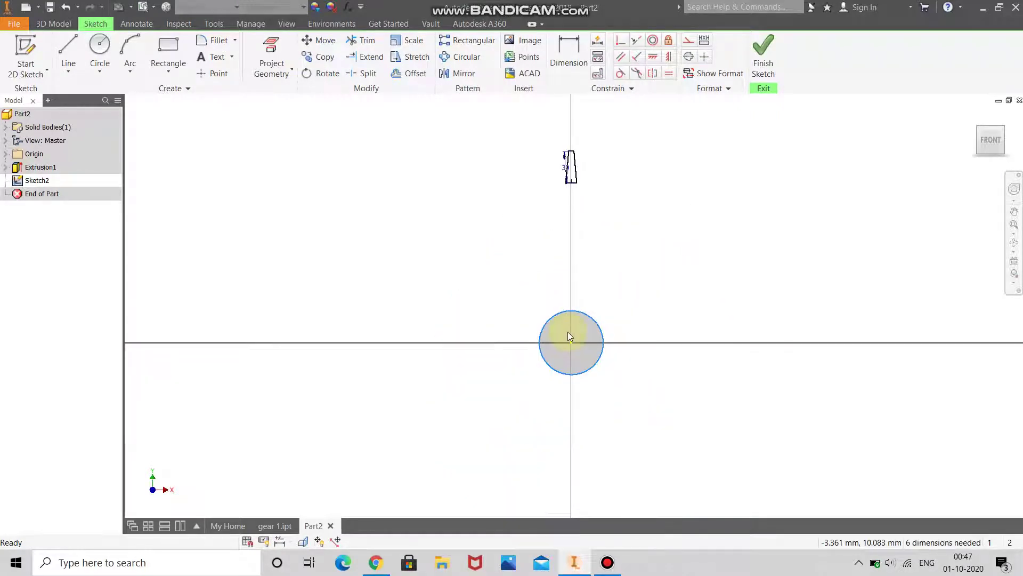
scroll(568, 332, down, 2)
click(566, 58)
click(569, 169)
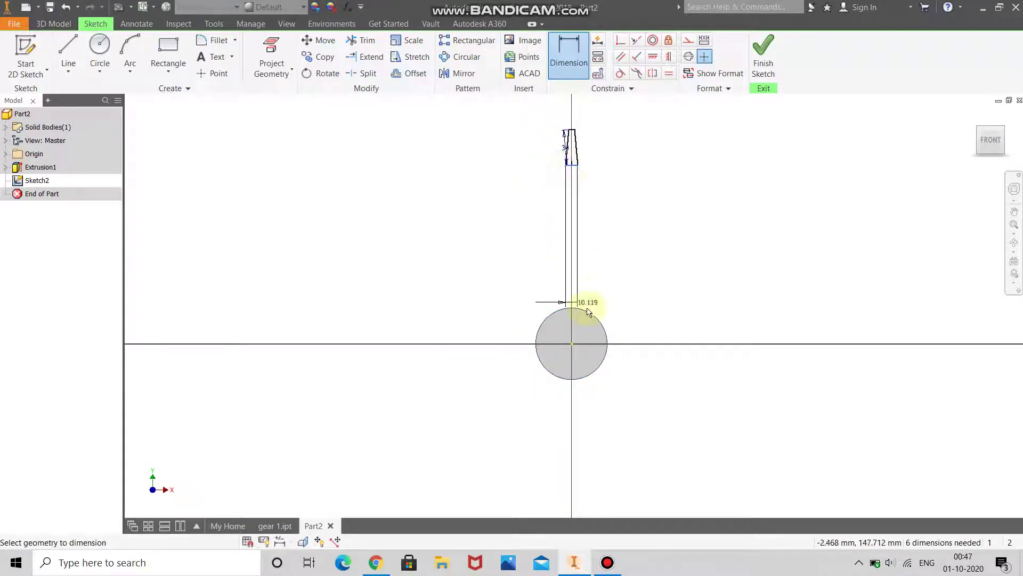
click(572, 313)
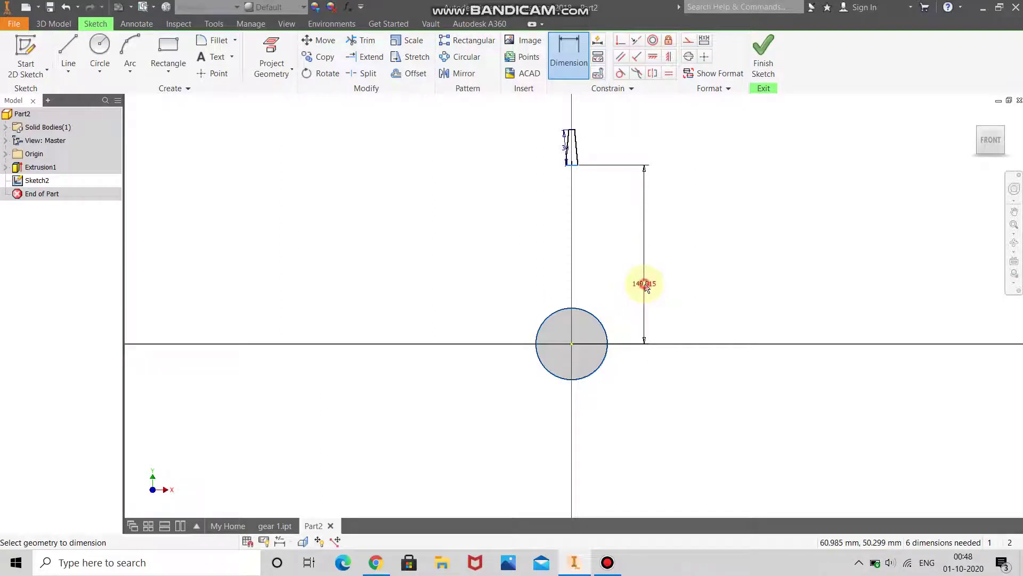
click(646, 287)
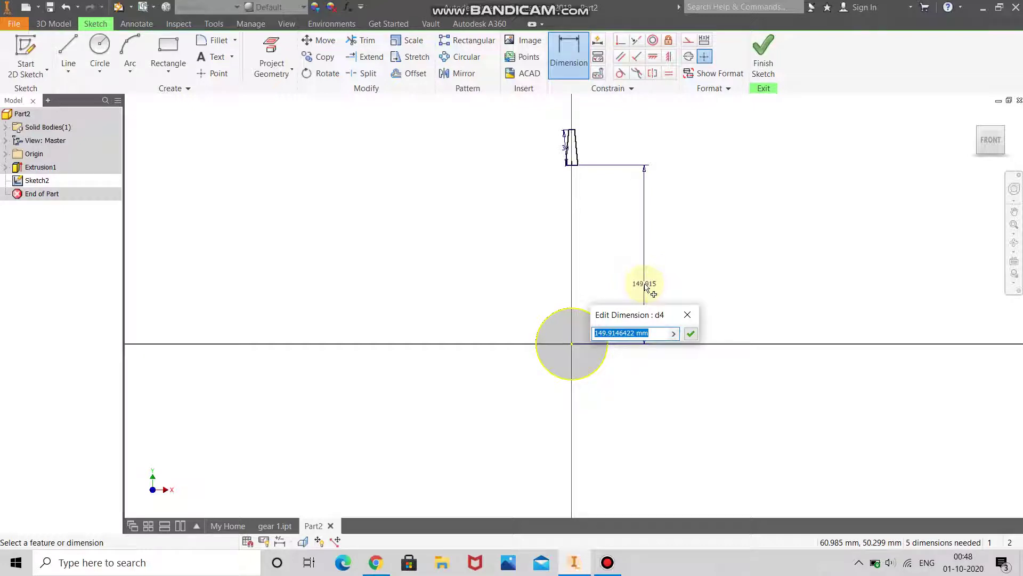
Try reducing the tooth base's distance from the disc centre by 30 mm with 149.9146422-30 mm, and undo it
click(642, 335)
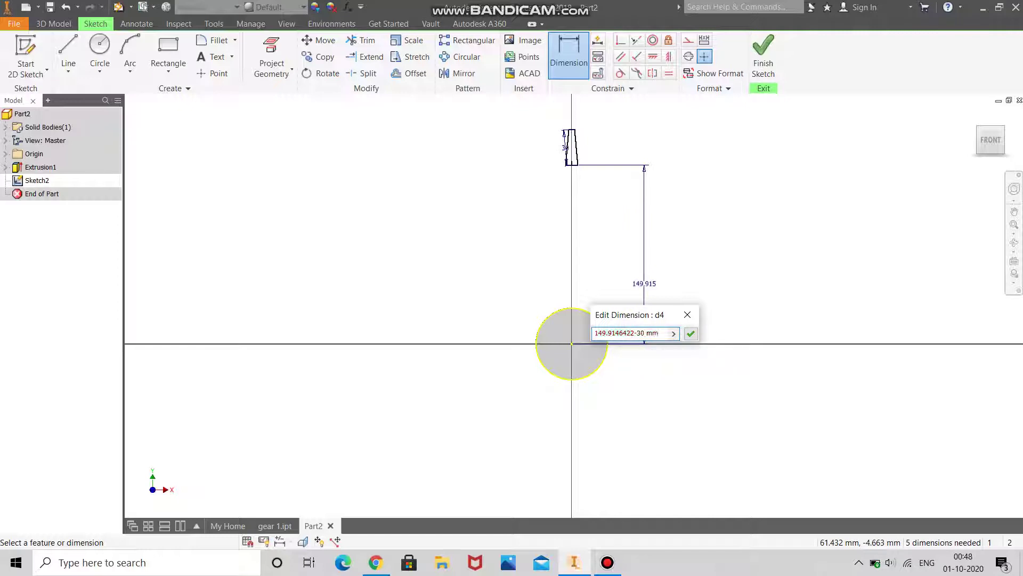
click(691, 332)
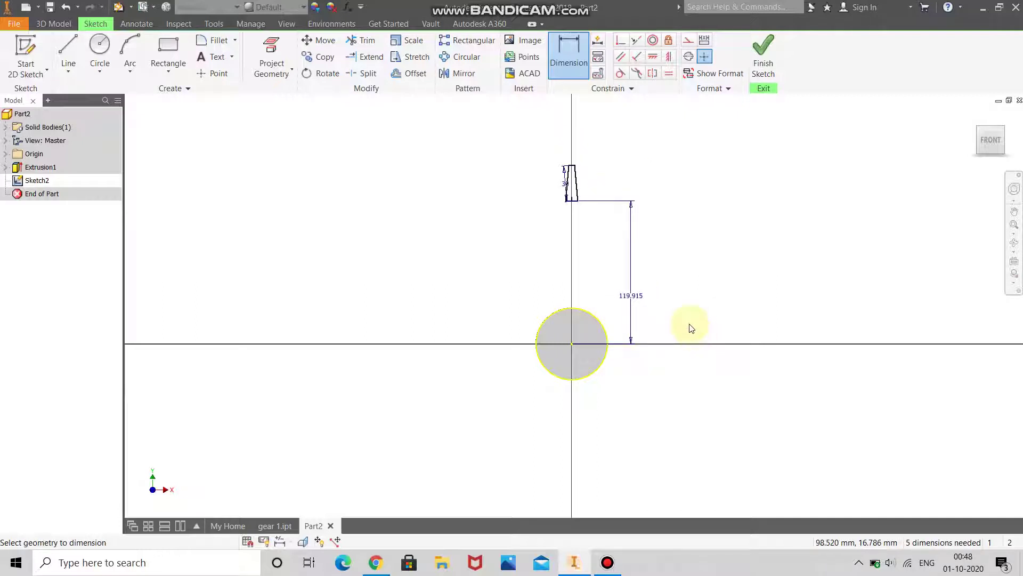
click(65, 7)
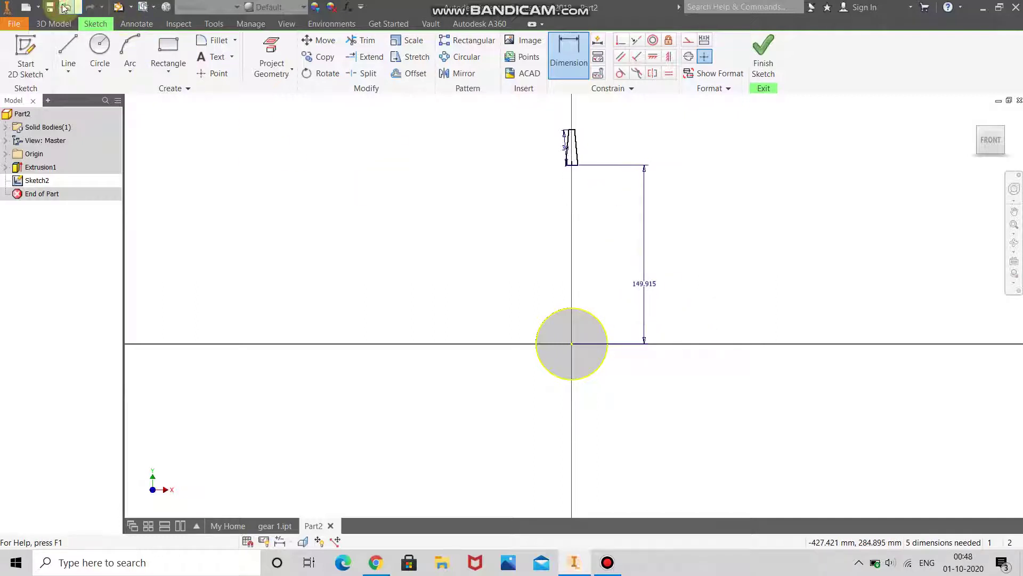
double_click(645, 256)
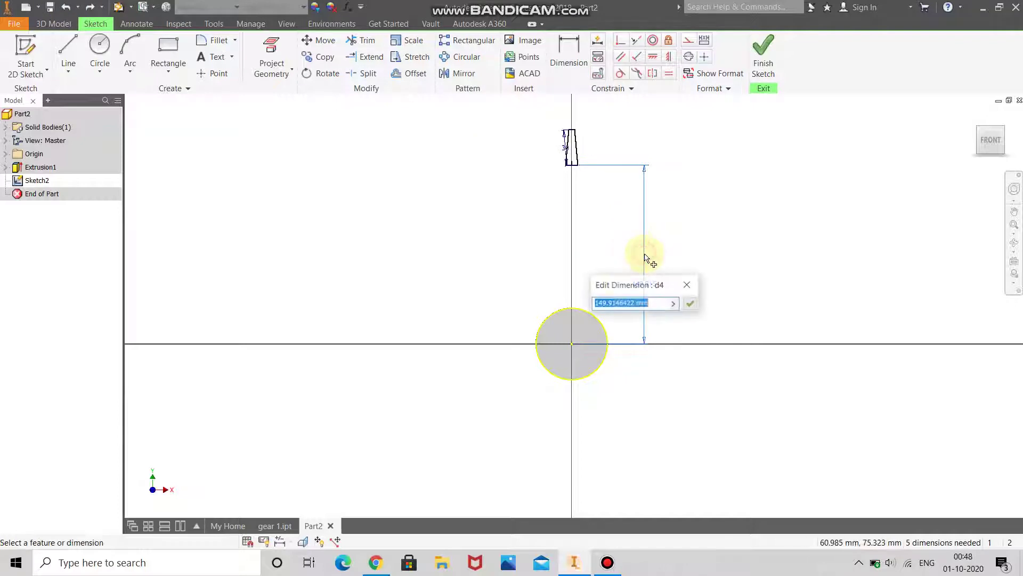
click(622, 302)
click(634, 303)
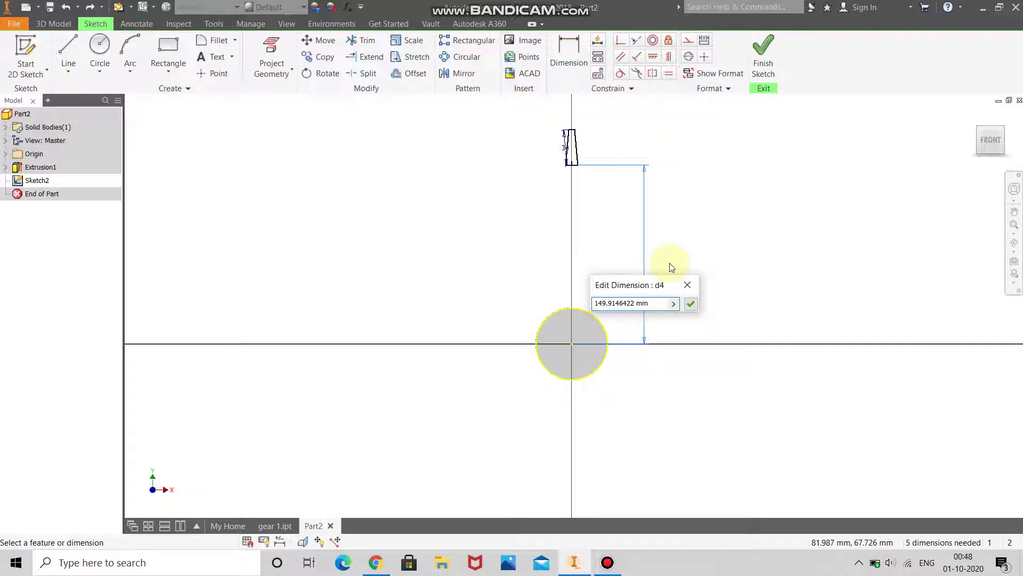
text(1)
key(Return)
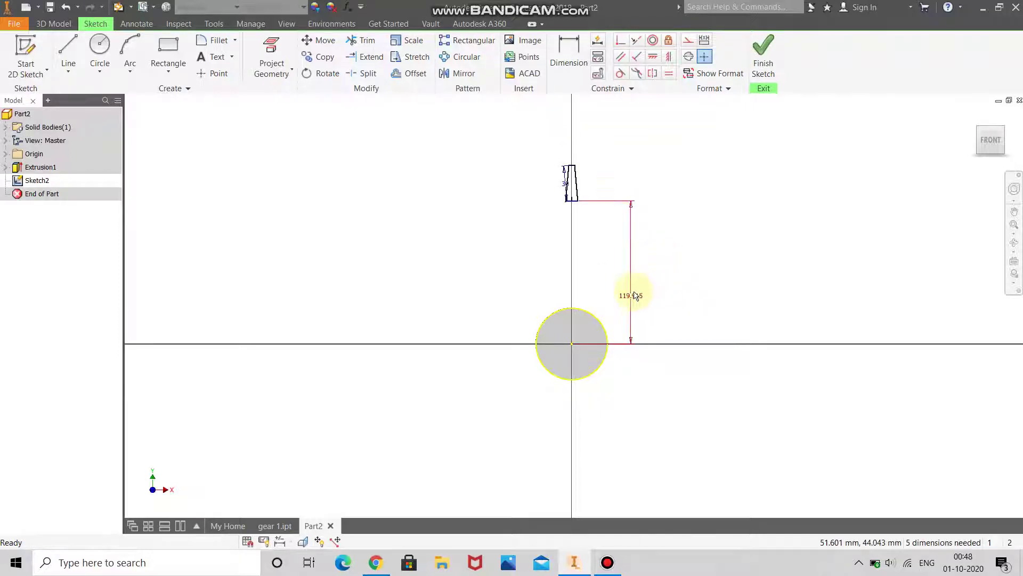
click(69, 10)
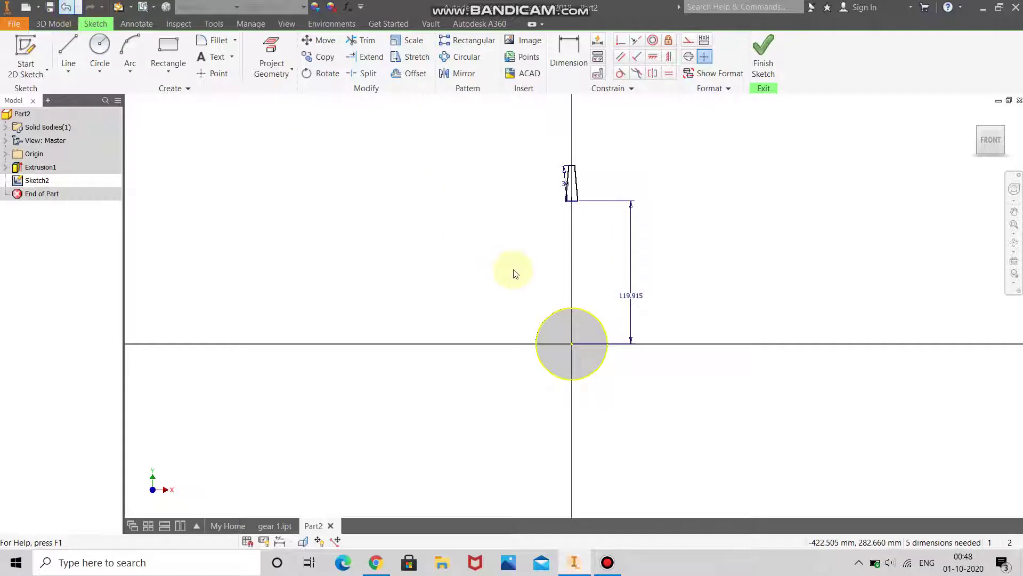
Set the distance between the tooth base and the disc centre to 30.9146422 mm
click(644, 261)
click(644, 261)
click(609, 309)
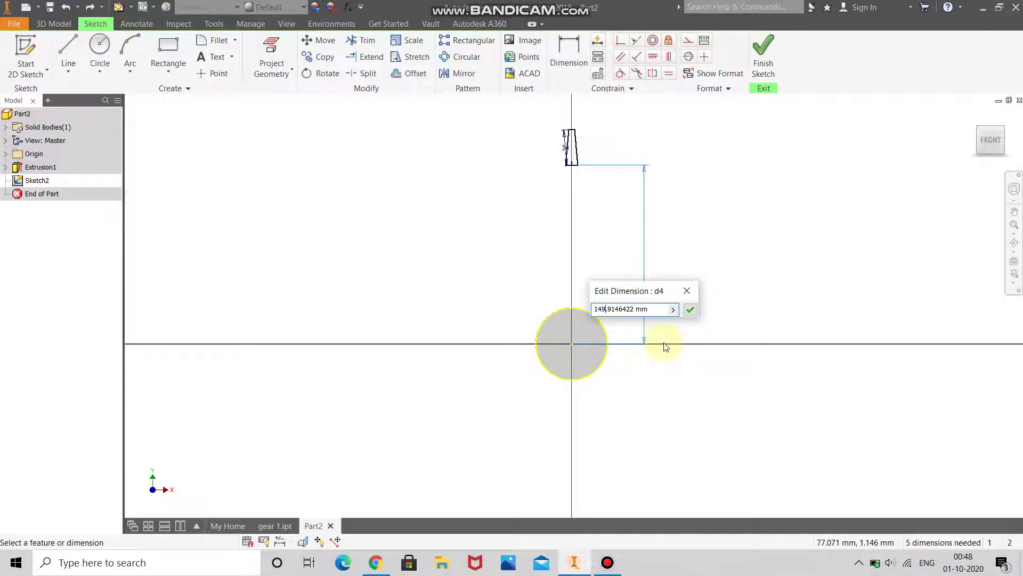
text(30)
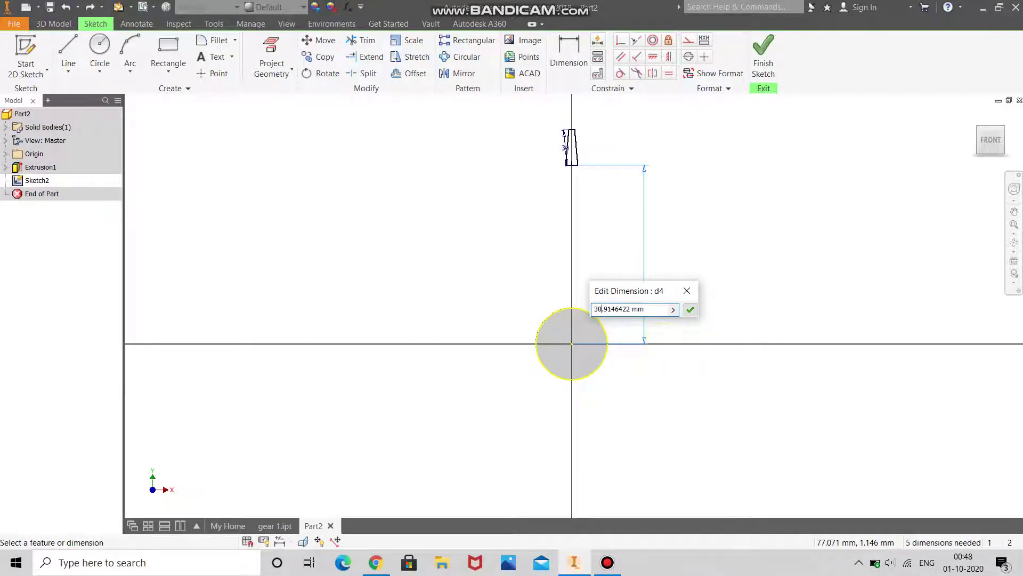
click(664, 344)
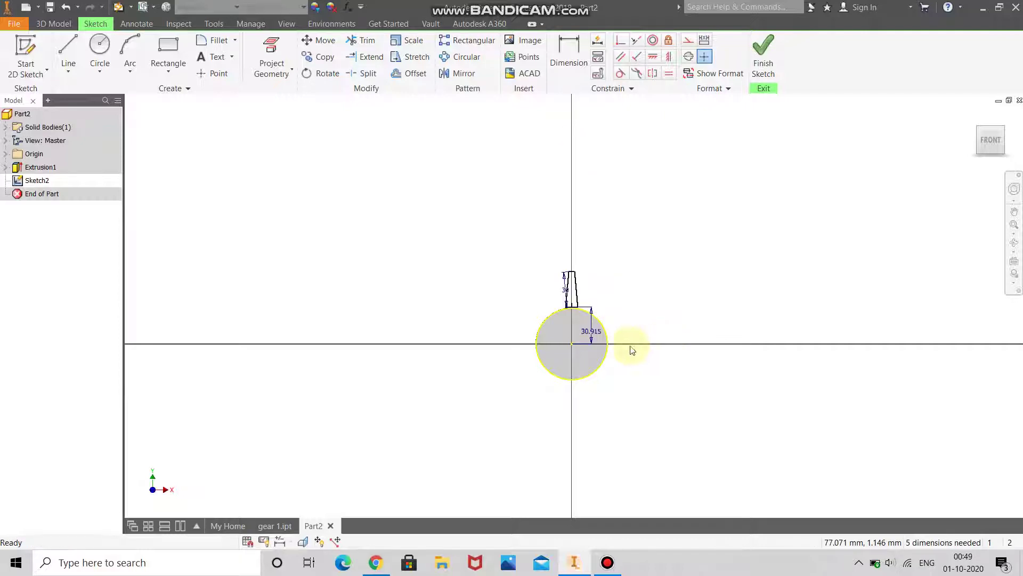
Set the distance between the tooth base and the disc centre to 30 mm
scroll(596, 339, up, 5)
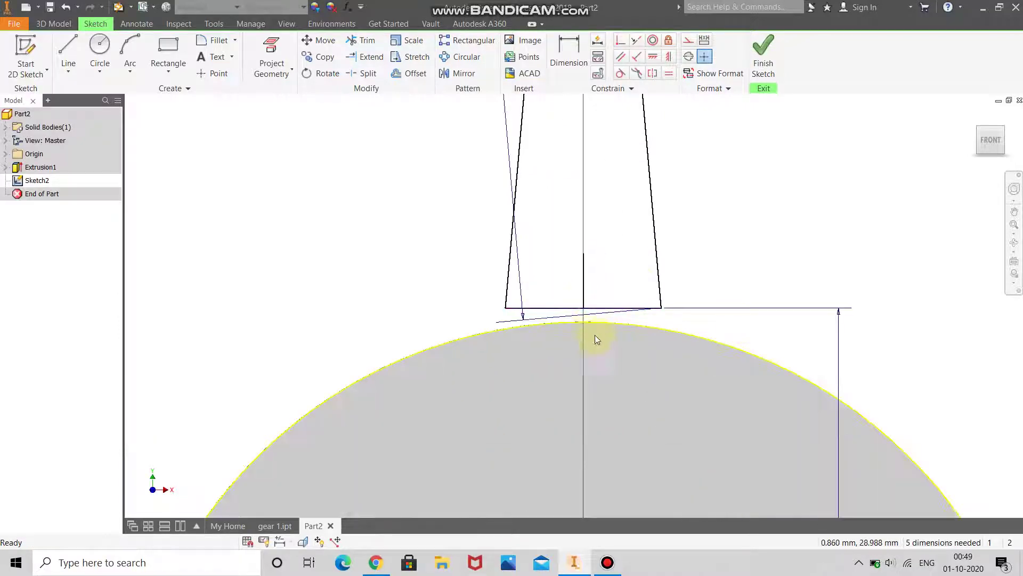
scroll(596, 337, down, 5)
click(679, 425)
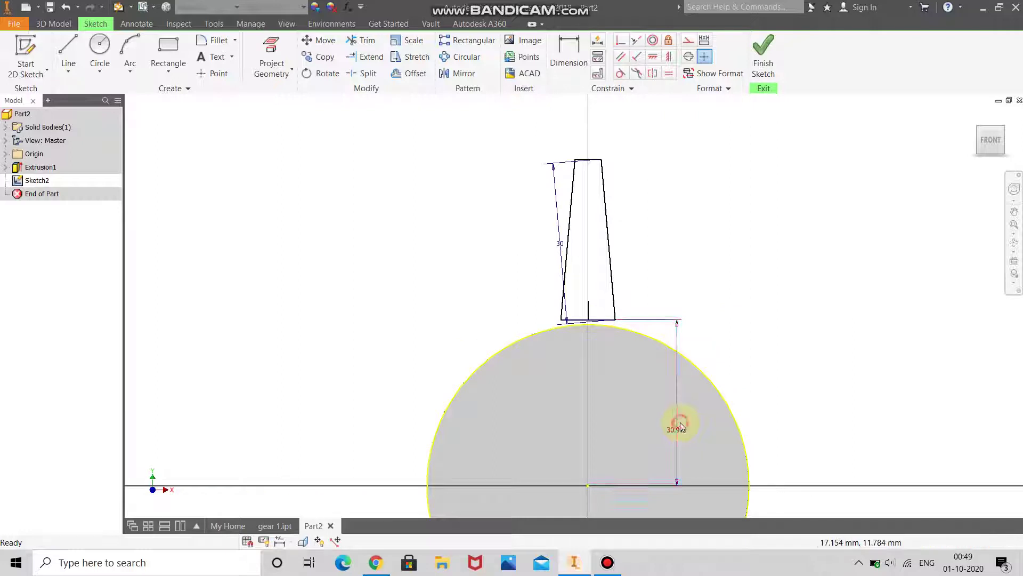
double_click(679, 429)
text(3)
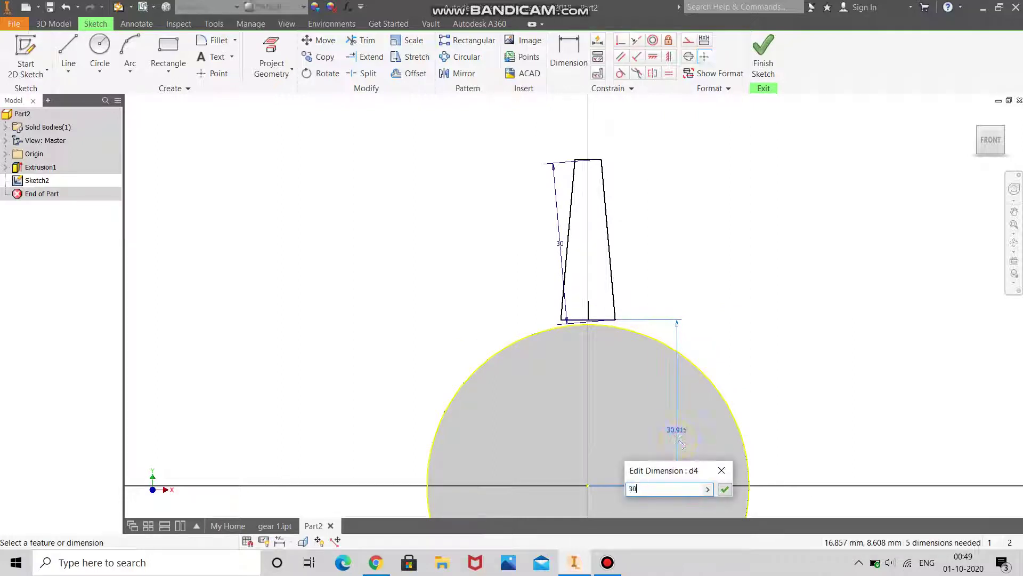
text(0)
key(Return)
Set the tooth base's distance from the disc centre to 28 mm so the base sinks into the disc
scroll(573, 323, up, 4)
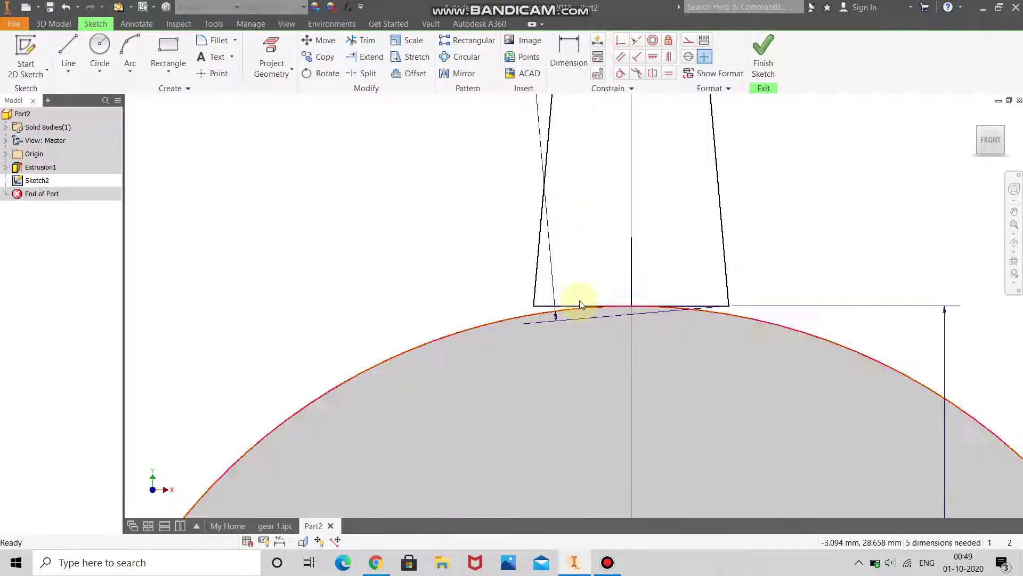
scroll(565, 331, down, 4)
click(663, 426)
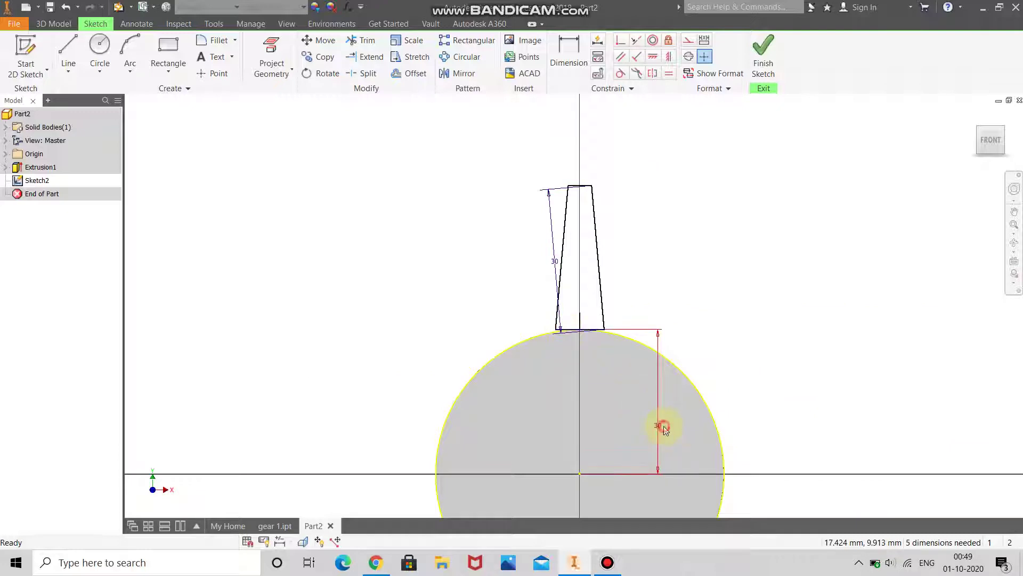
double_click(663, 426)
text(28)
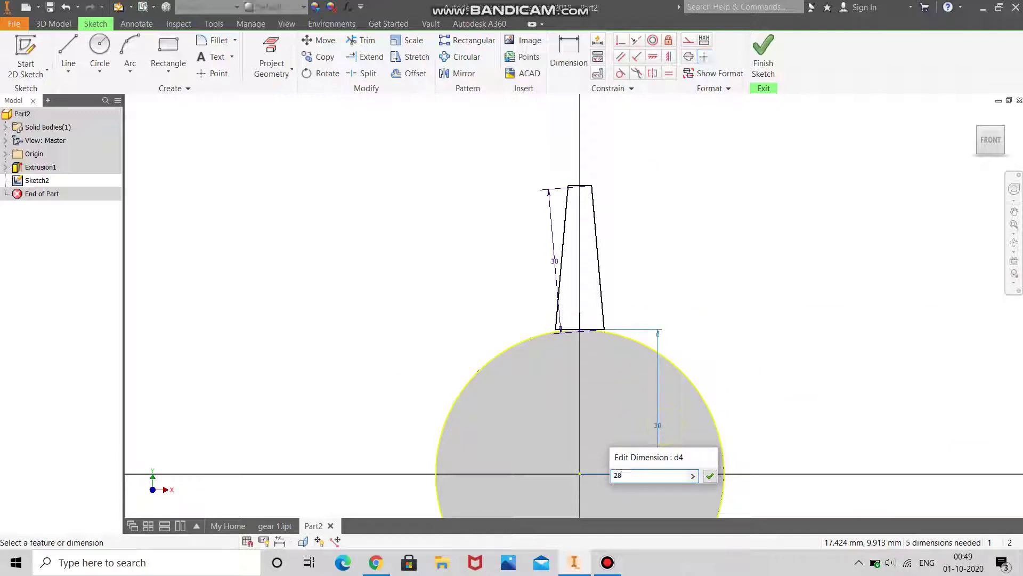
key(Return)
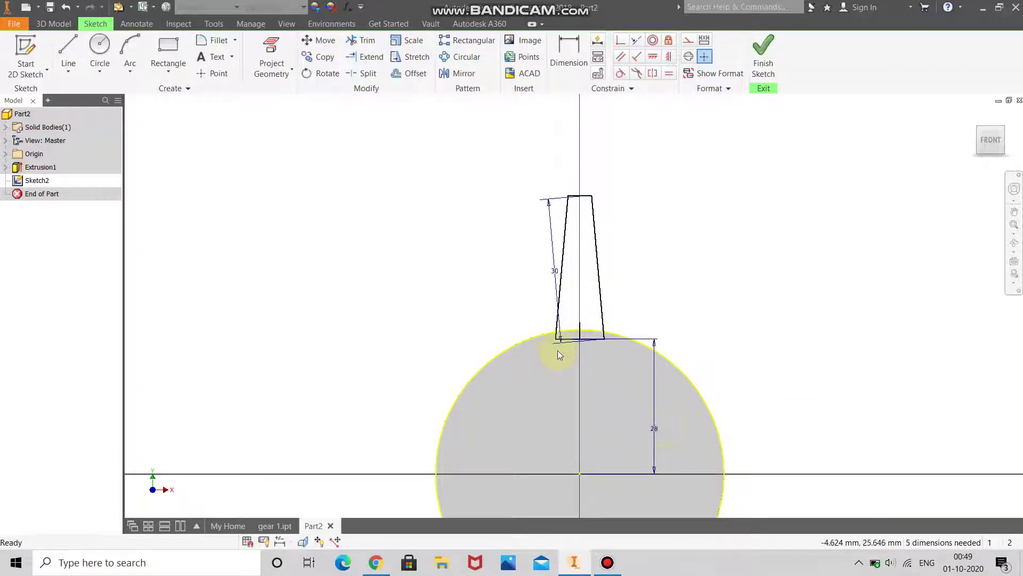
Try a 29 mm distance between the tooth base and the disc centre, and undo the change
click(656, 404)
double_click(656, 404)
text(29)
key(Return)
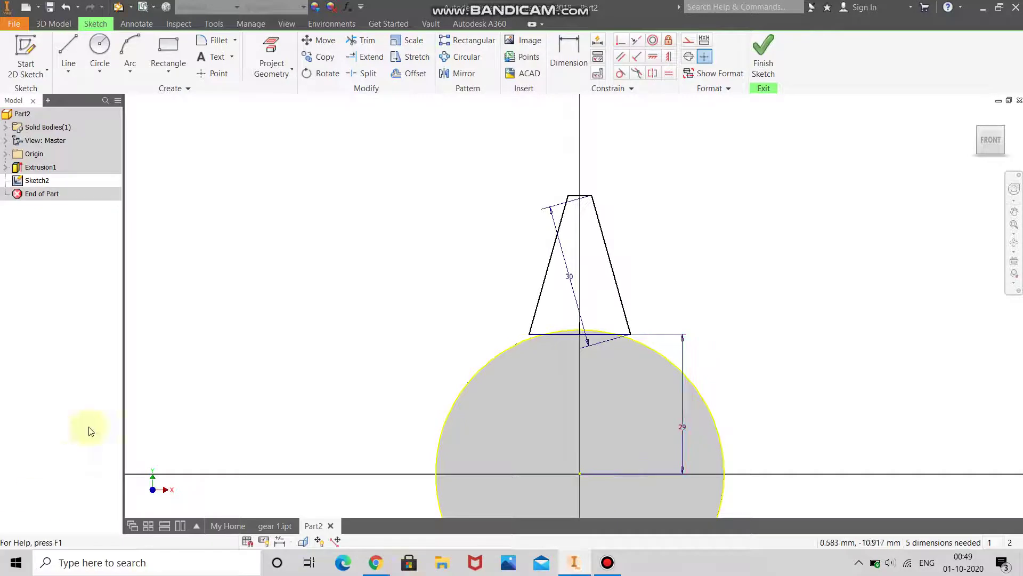
click(65, 9)
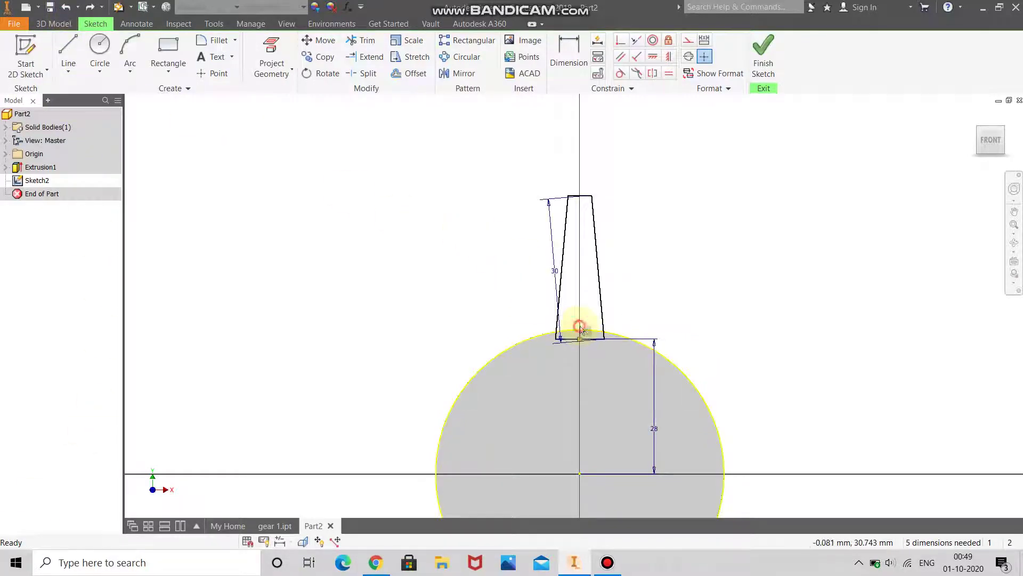
double_click(654, 386)
text(29)
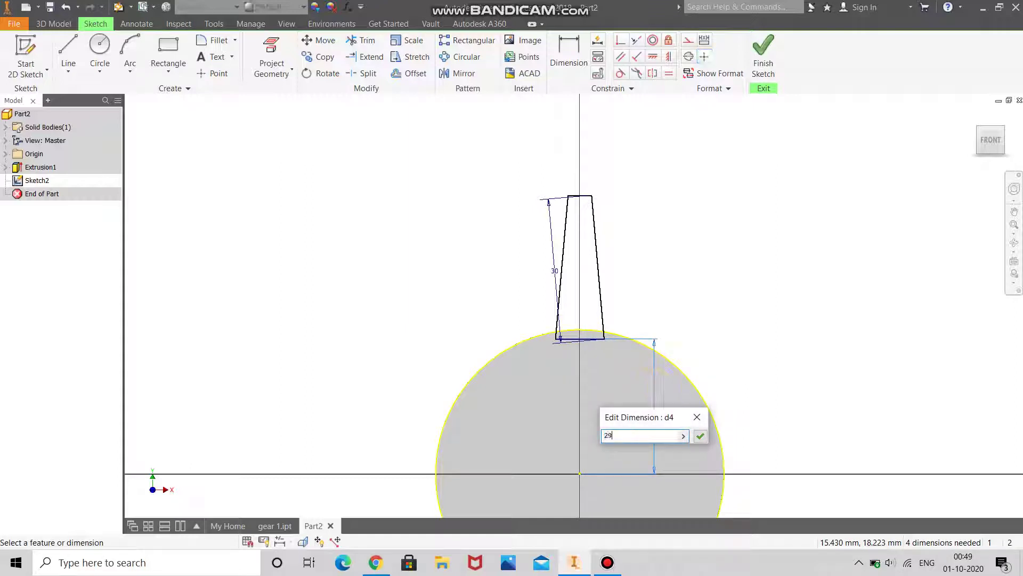
key(Return)
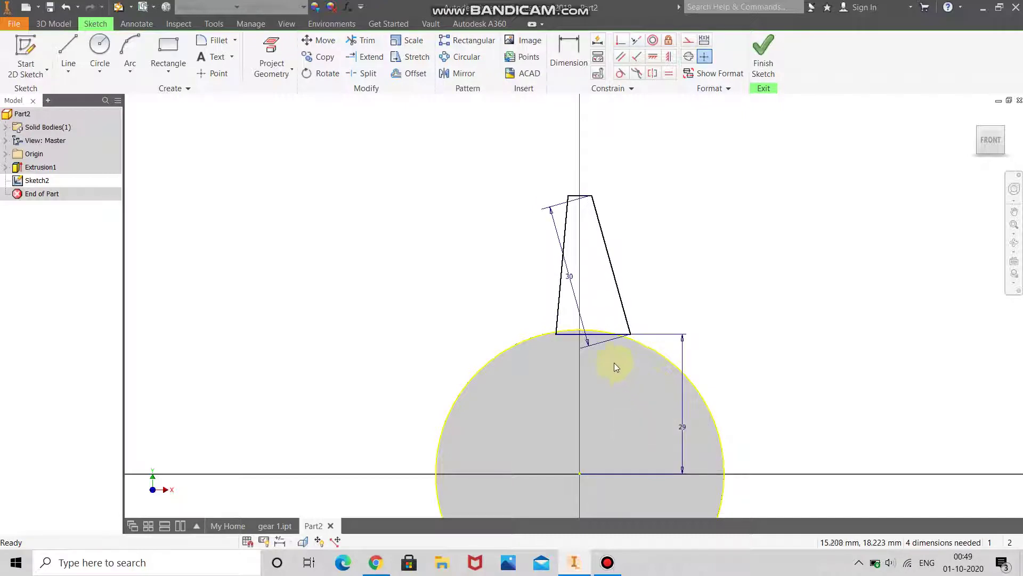
click(65, 6)
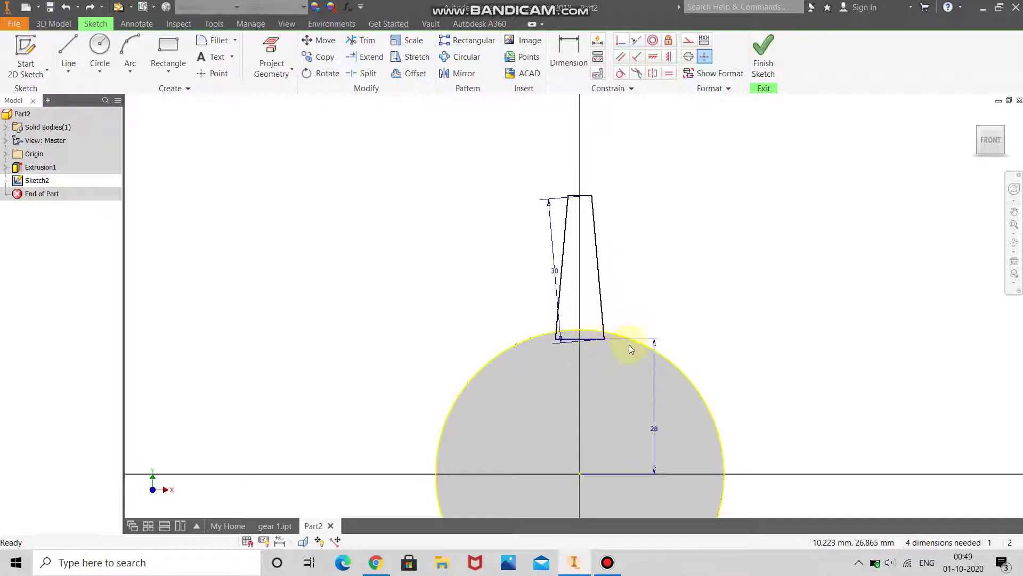
Delete the 28 mm distance dimension and dimension the tooth base from the disc centre again at 29 mm
click(654, 394)
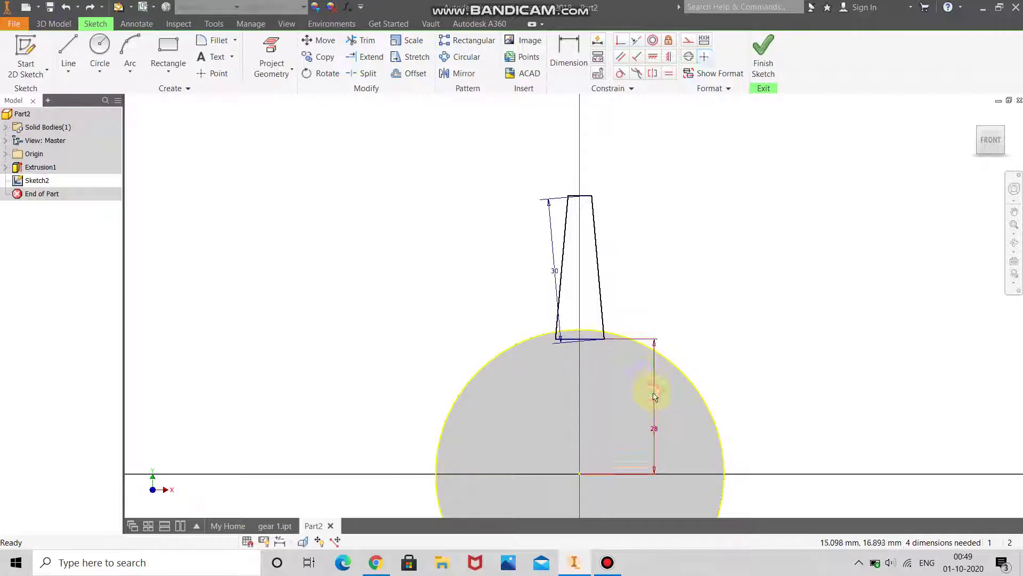
click(569, 53)
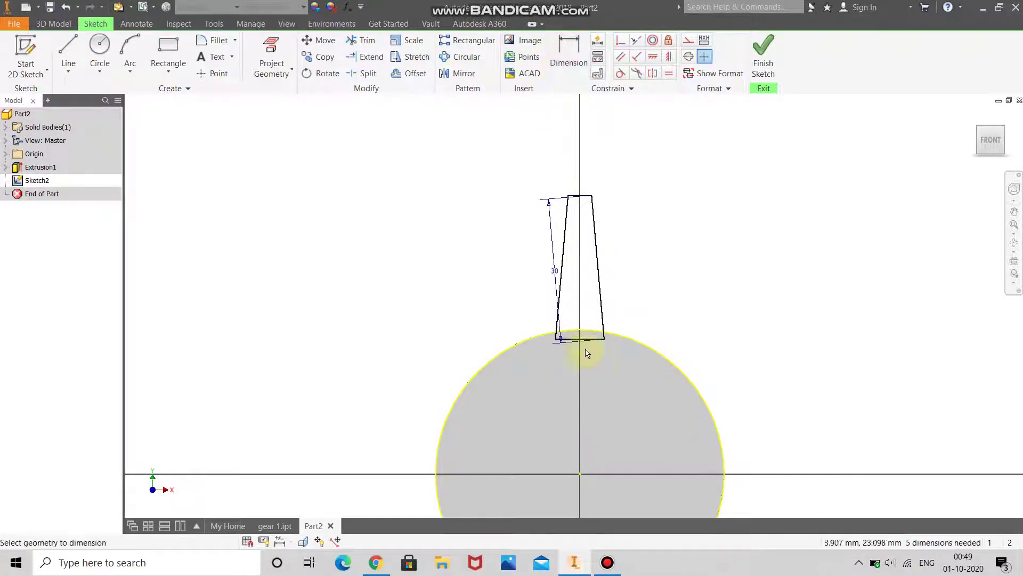
click(583, 340)
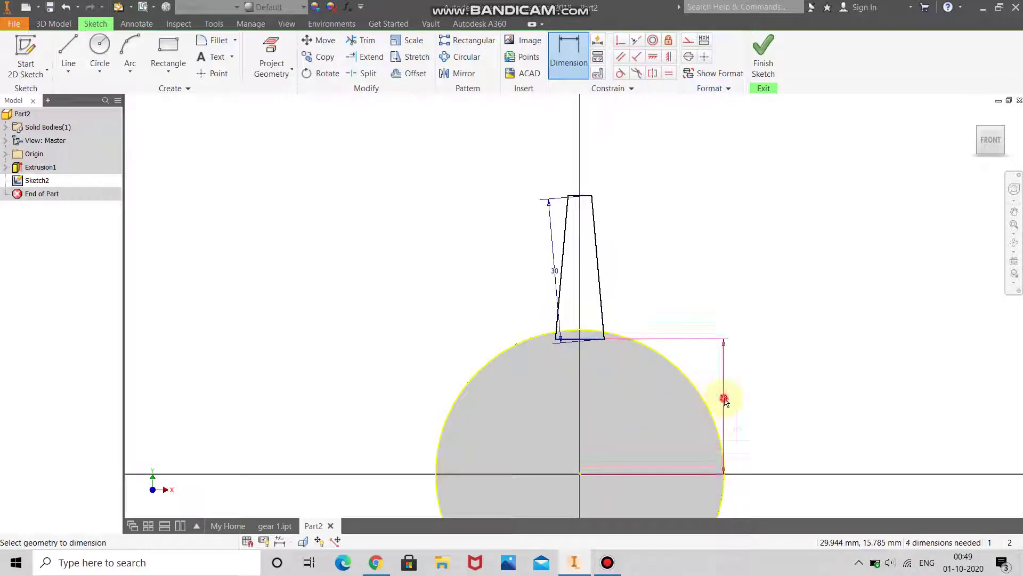
click(724, 400)
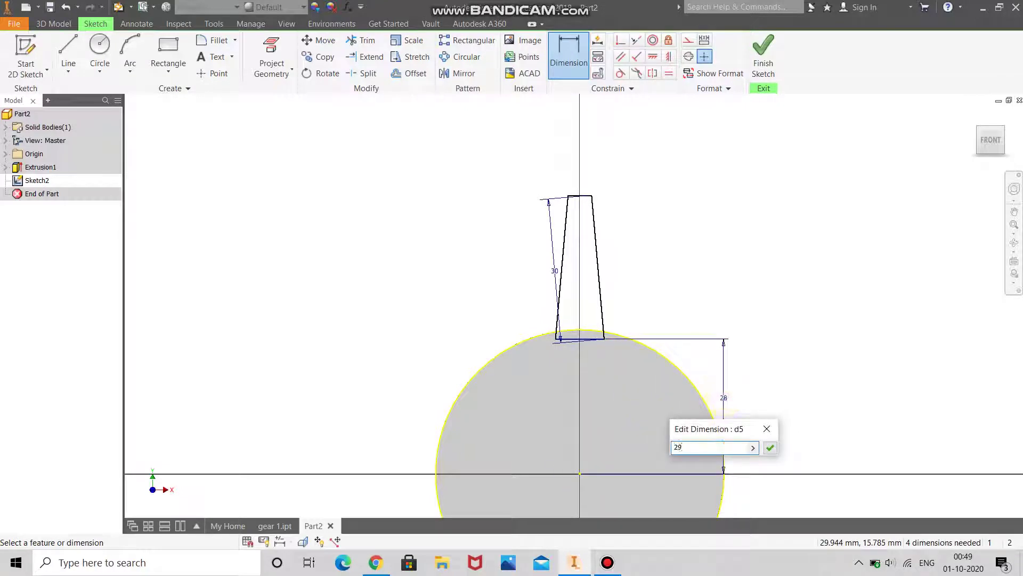
key(Return)
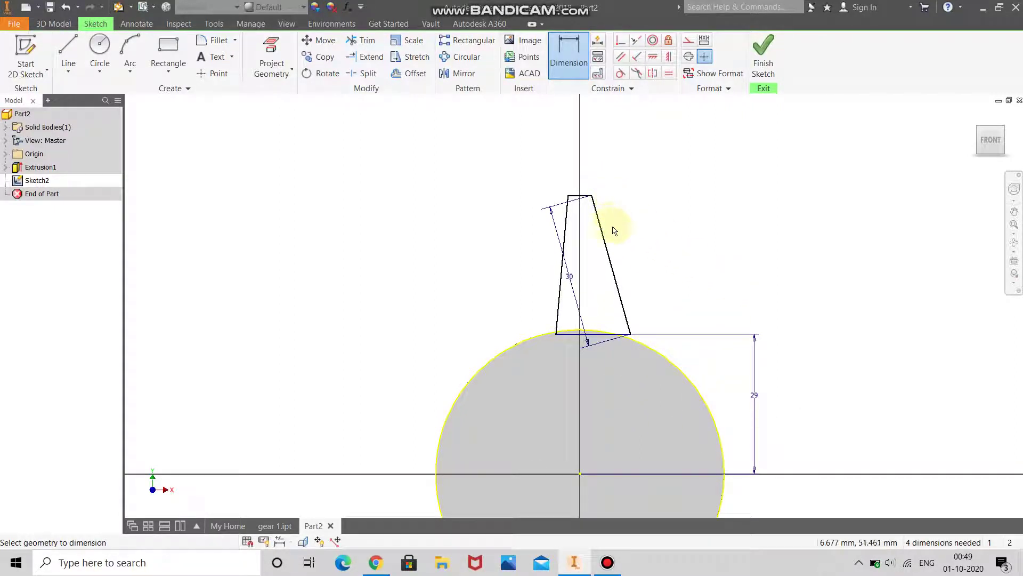
Try setting the new tooth base distance dimension to 30 mm, and undo the change
click(756, 408)
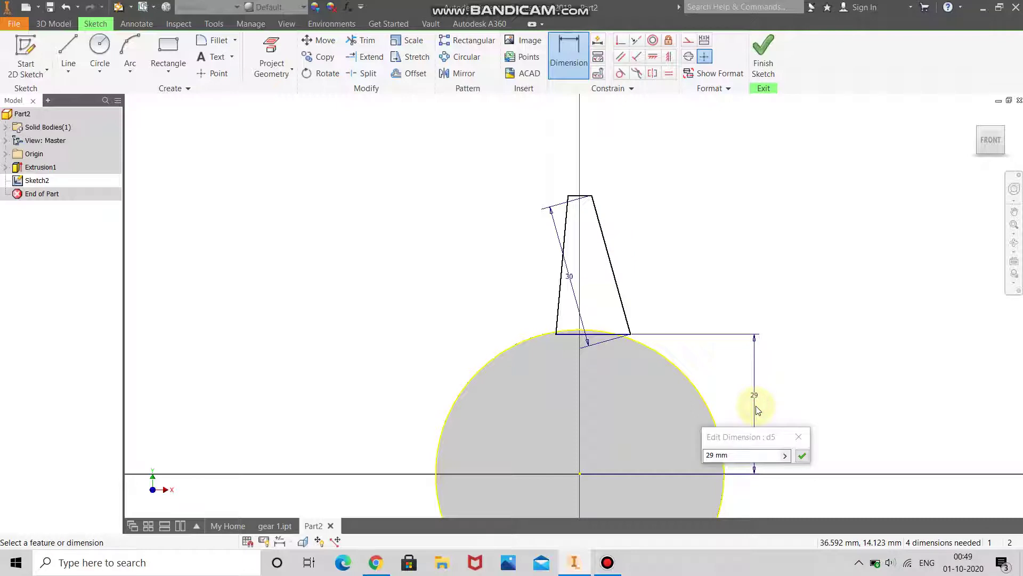
click(717, 456)
double_click(710, 454)
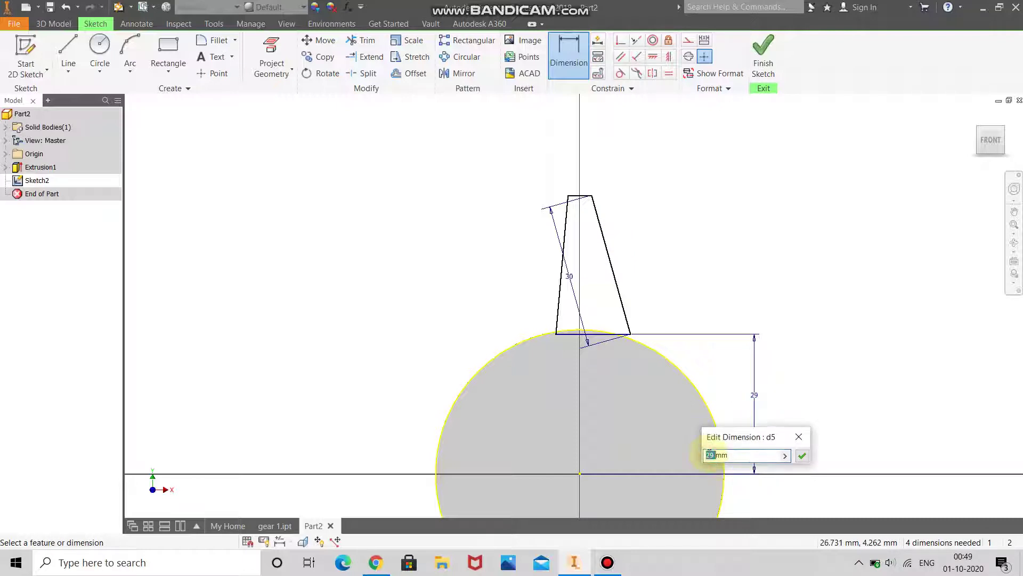
key(Return)
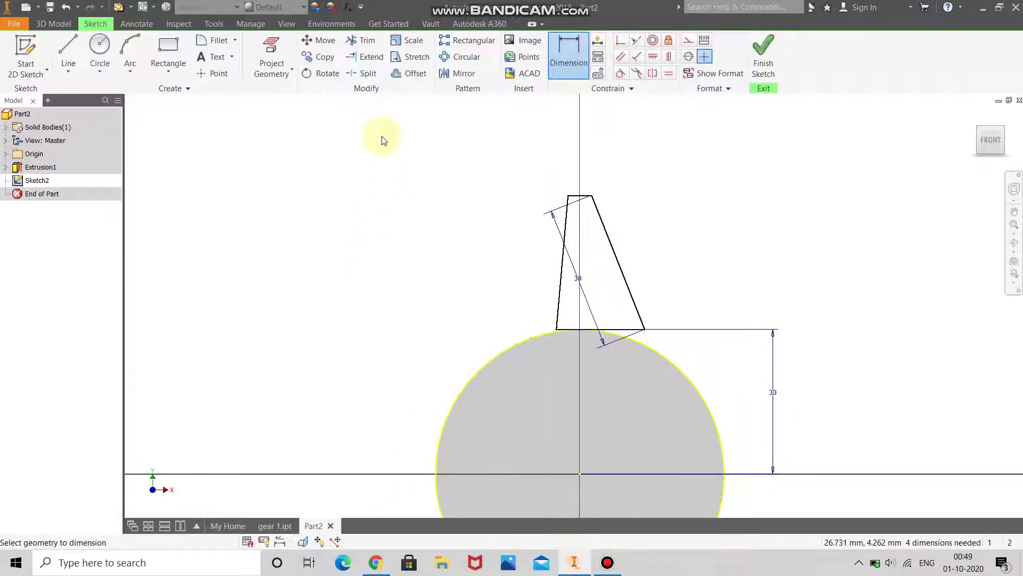
click(70, 7)
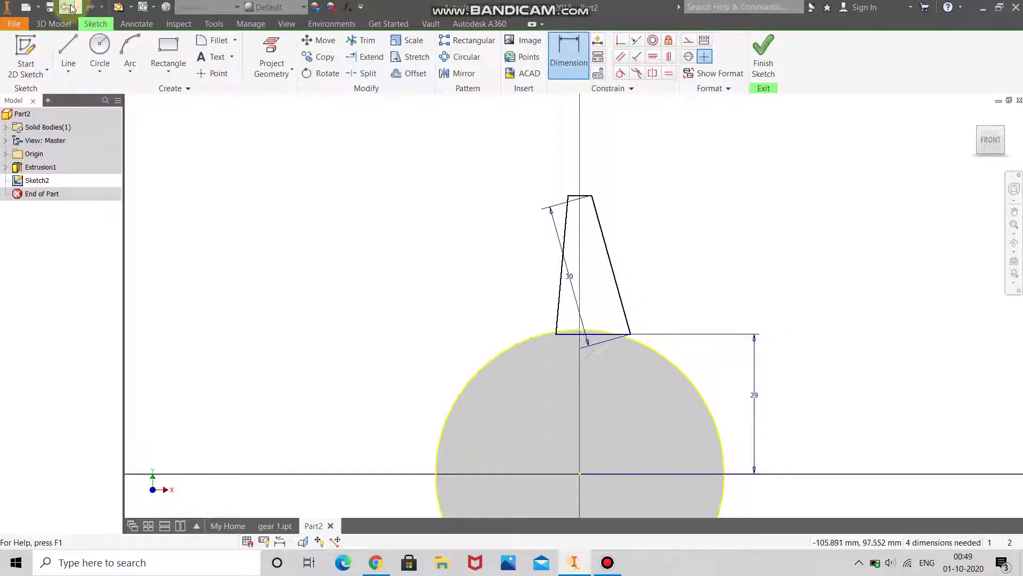
Undo the change to the 29 mm distance and delete the whole tooth profile with its dimensions
click(69, 7)
key(Escape)
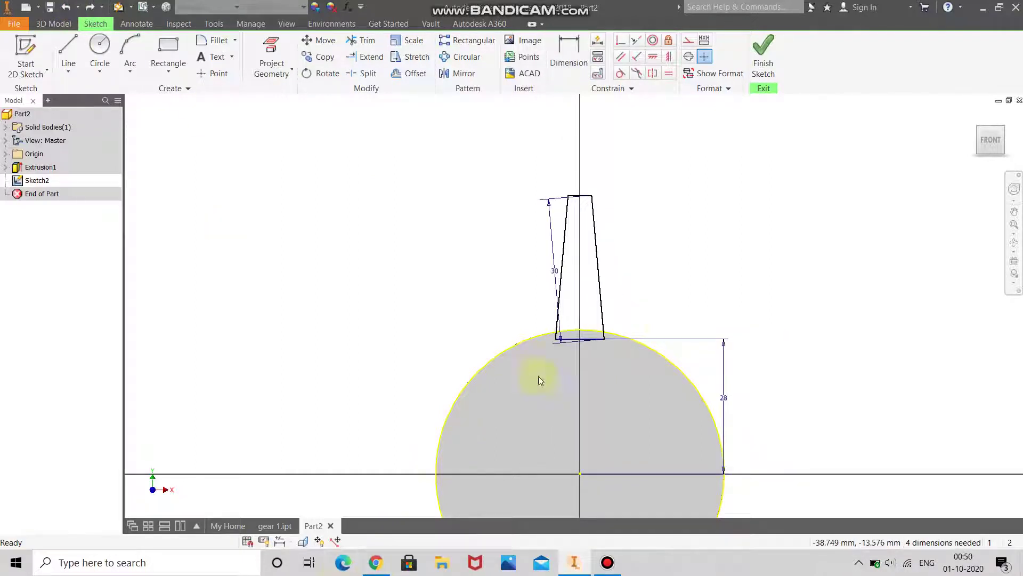
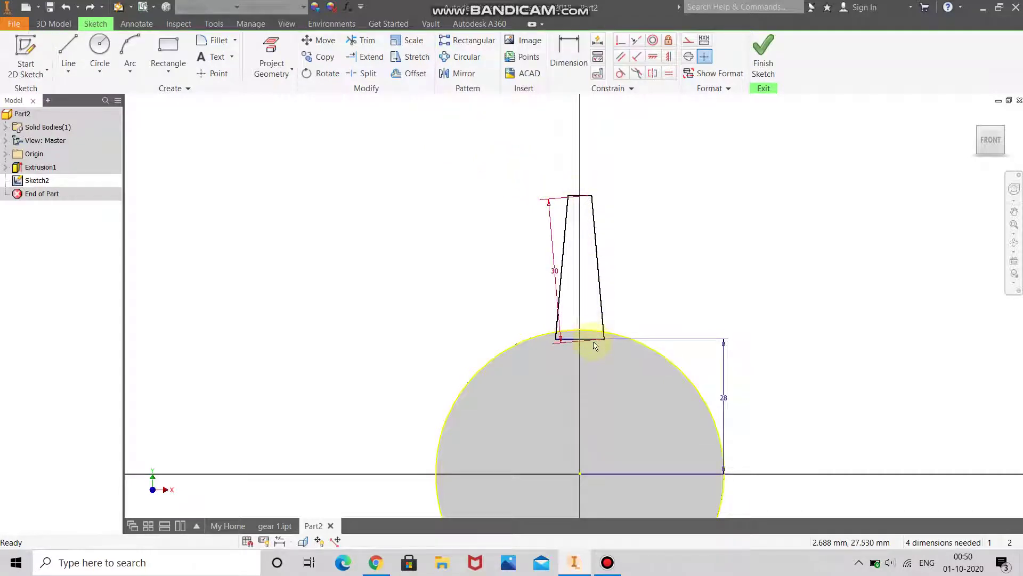
drag(603, 312, 557, 275)
click(584, 290)
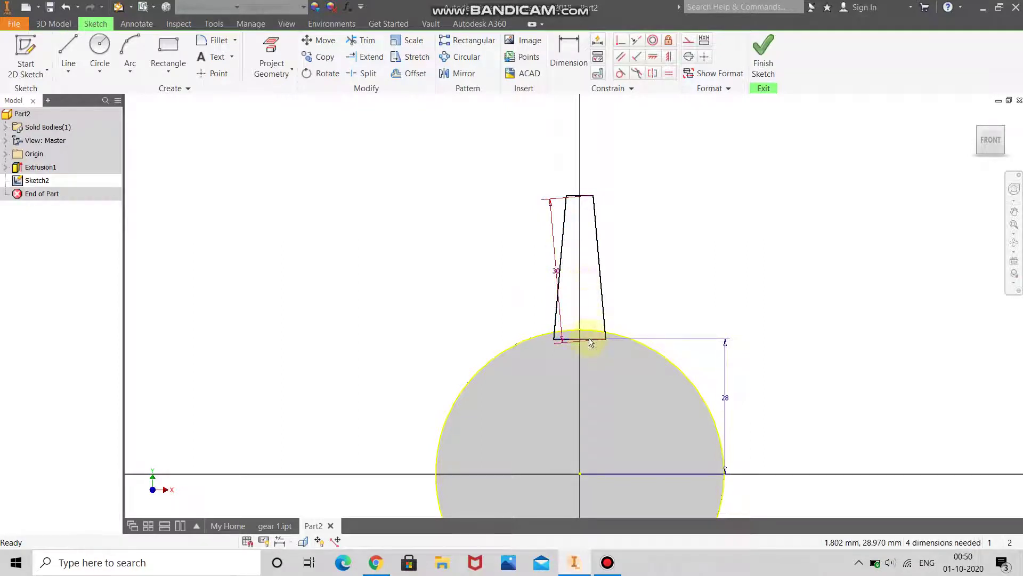
drag(518, 161, 724, 479)
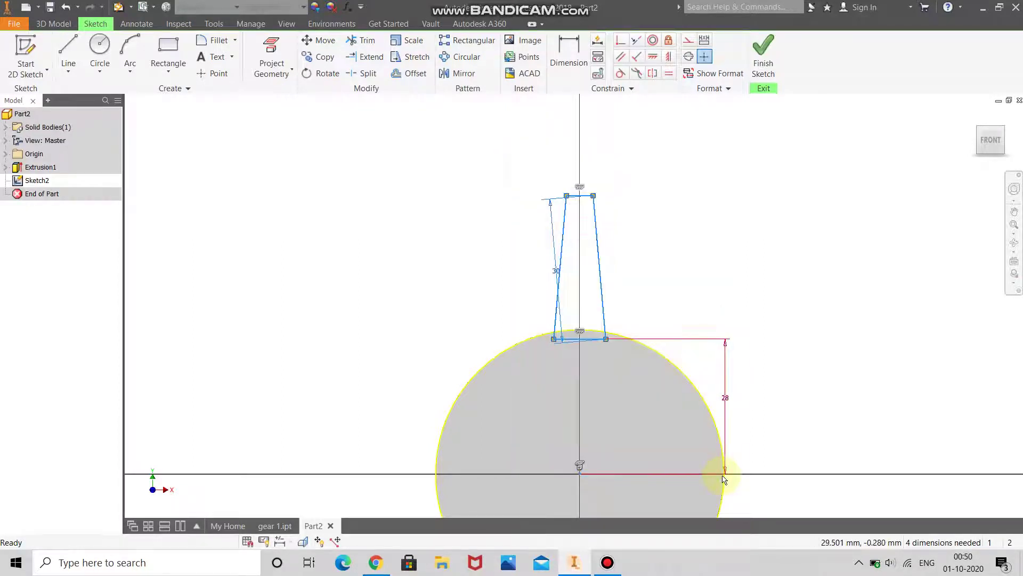
key(Delete)
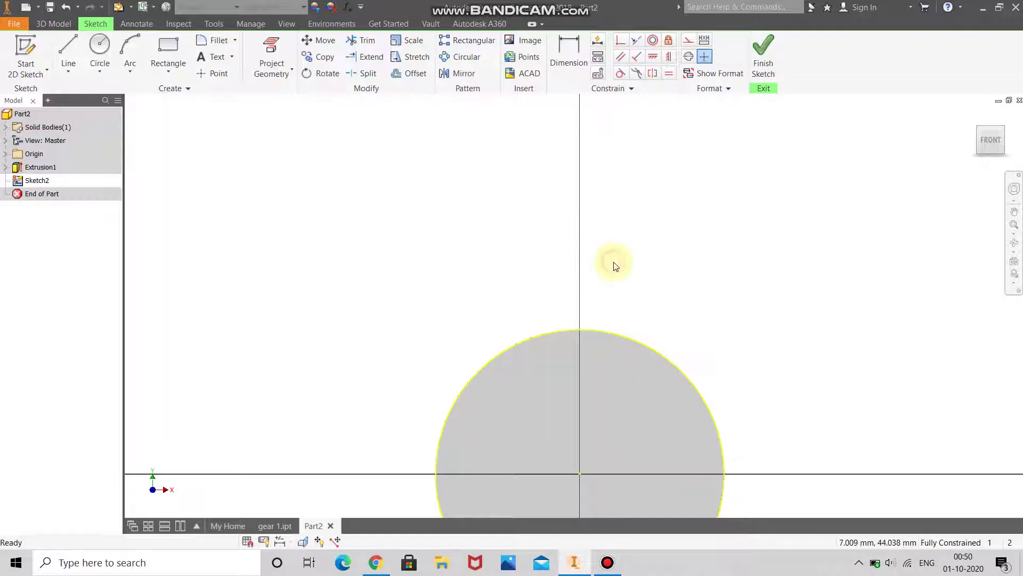
Draw the tooth's right flank as a 30 mm line at 95 degrees, starting on the disc rim at X = 5 mm
scroll(613, 266, up, 2)
scroll(666, 296, down, 2)
scroll(617, 288, up, 2)
click(65, 43)
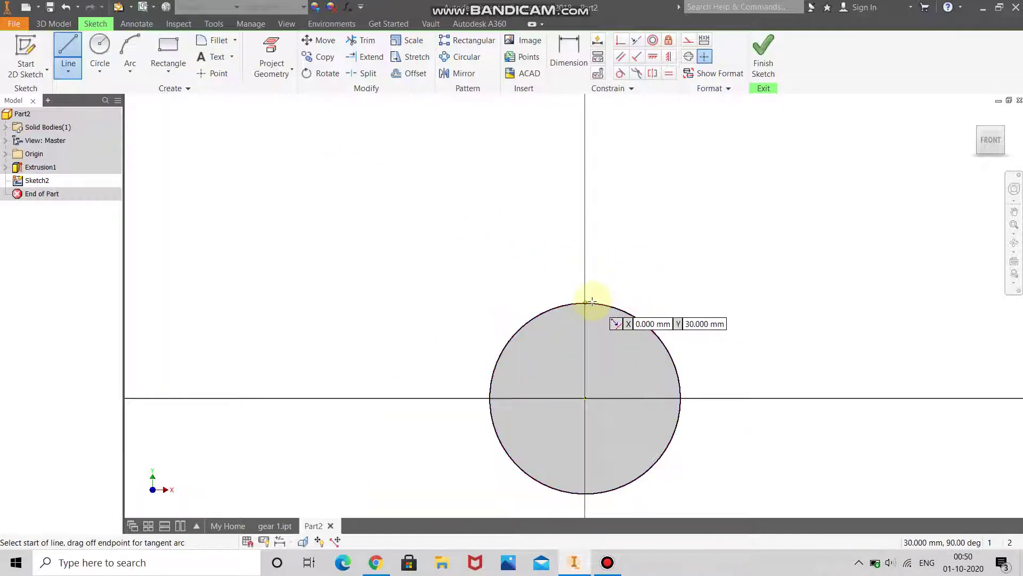
text(5)
key(Tab)
key(Return)
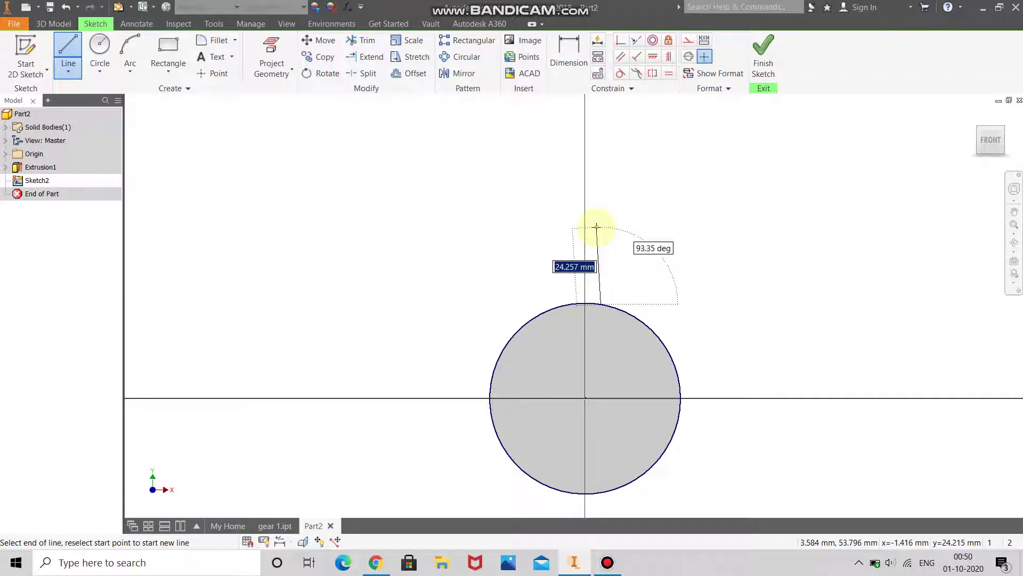
text(30)
key(Tab)
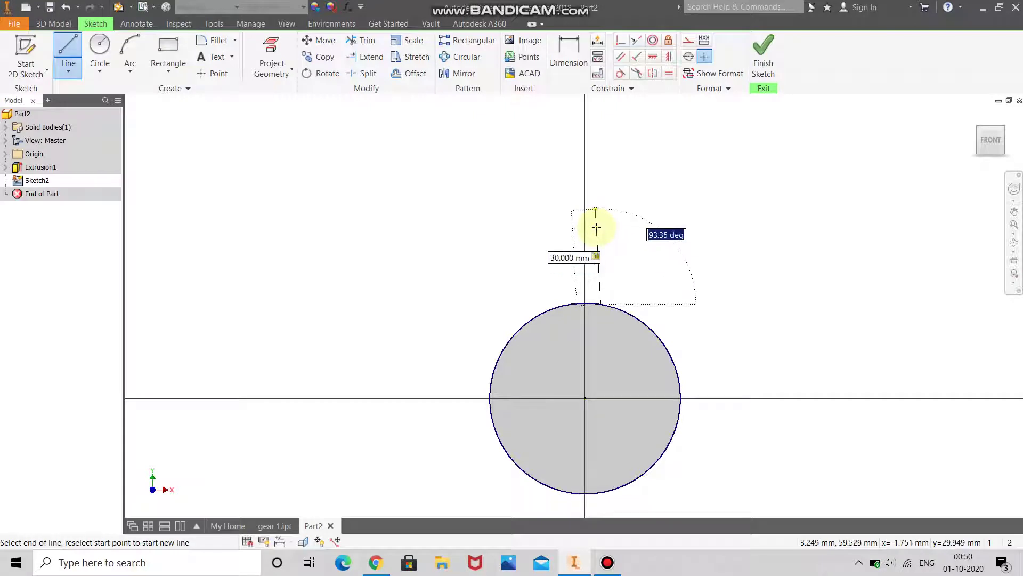
text(9)
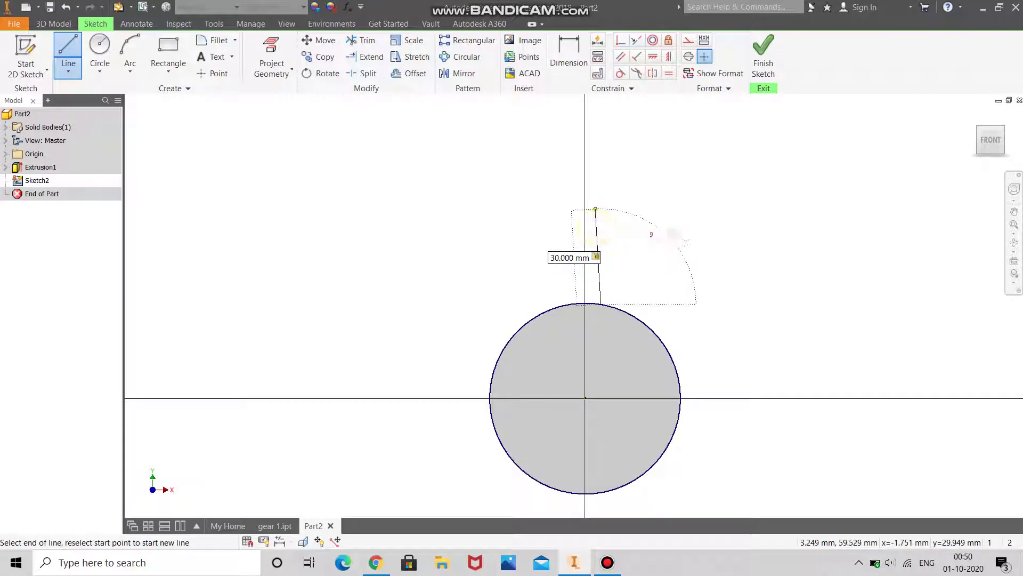
text(5)
key(Tab)
key(Return)
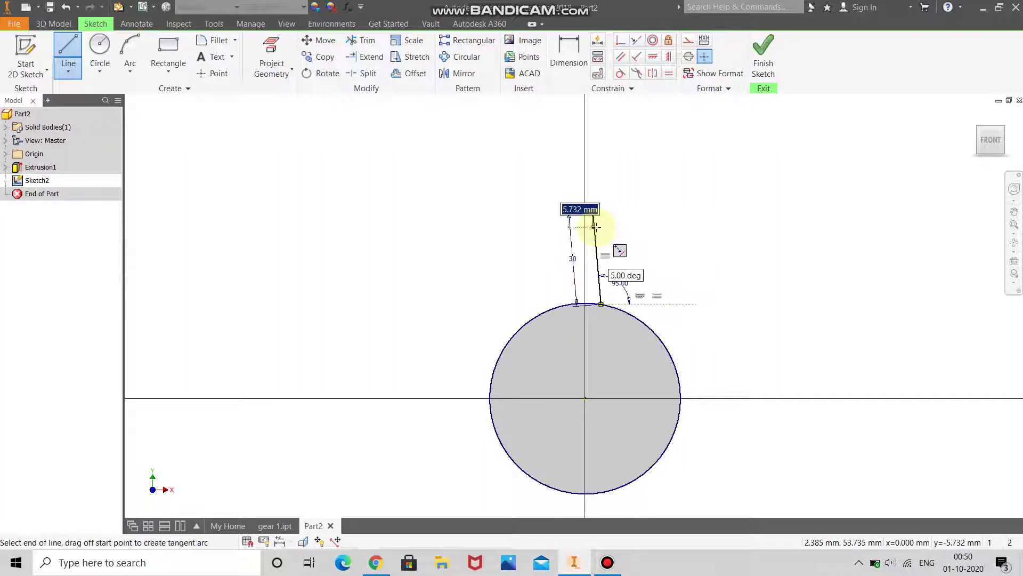
right_click(628, 223)
click(673, 222)
Draw the tooth's left flank as a 30 mm line at 85 degrees, starting on the disc rim at X = -5 mm
key(l)
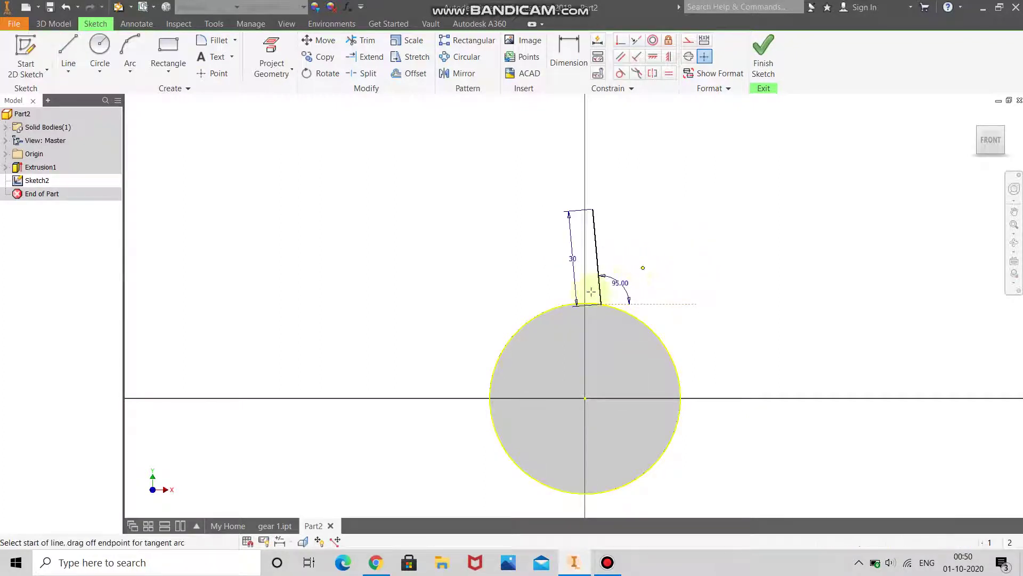
click(570, 304)
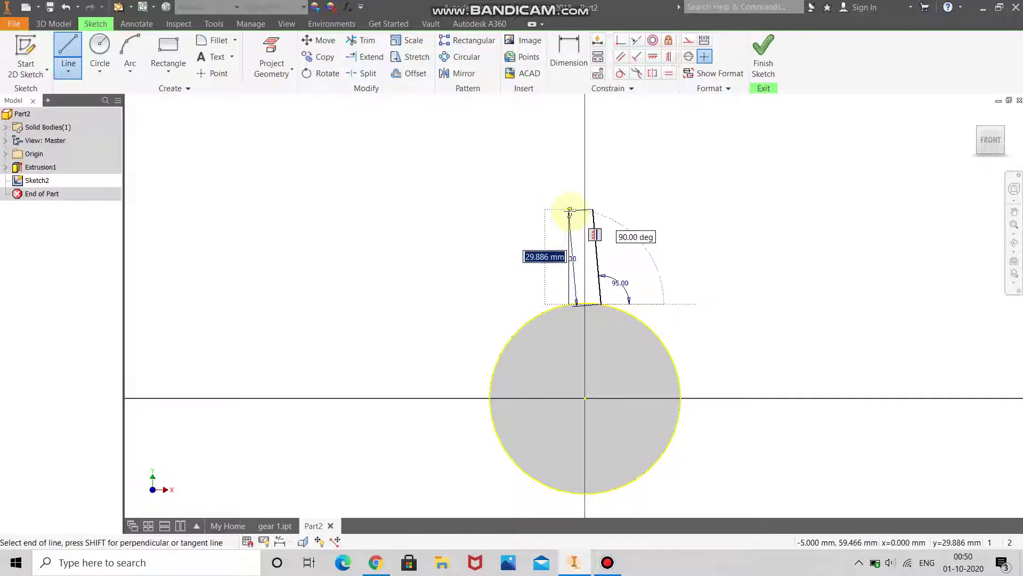
key(Tab)
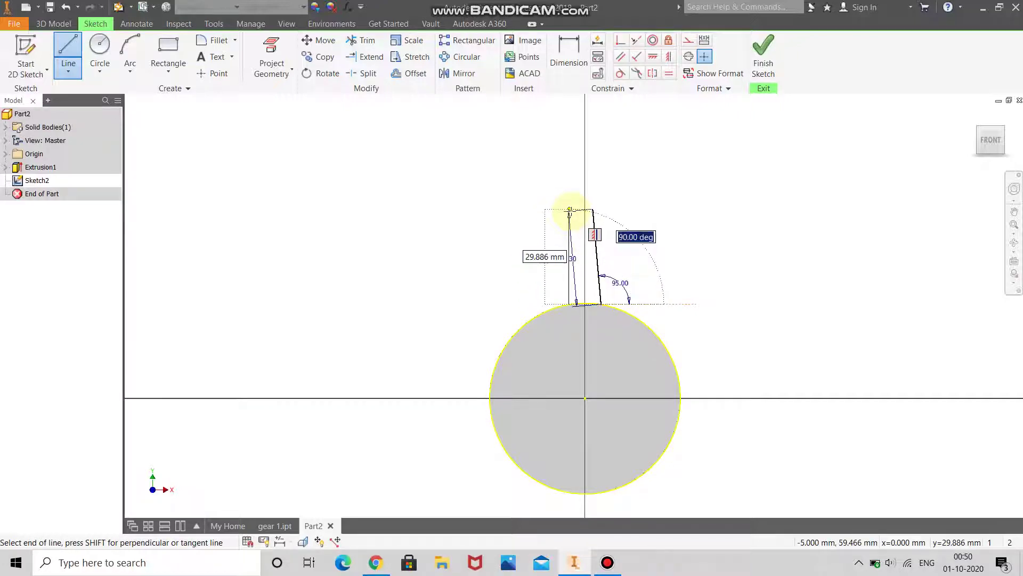
text(85)
key(Tab)
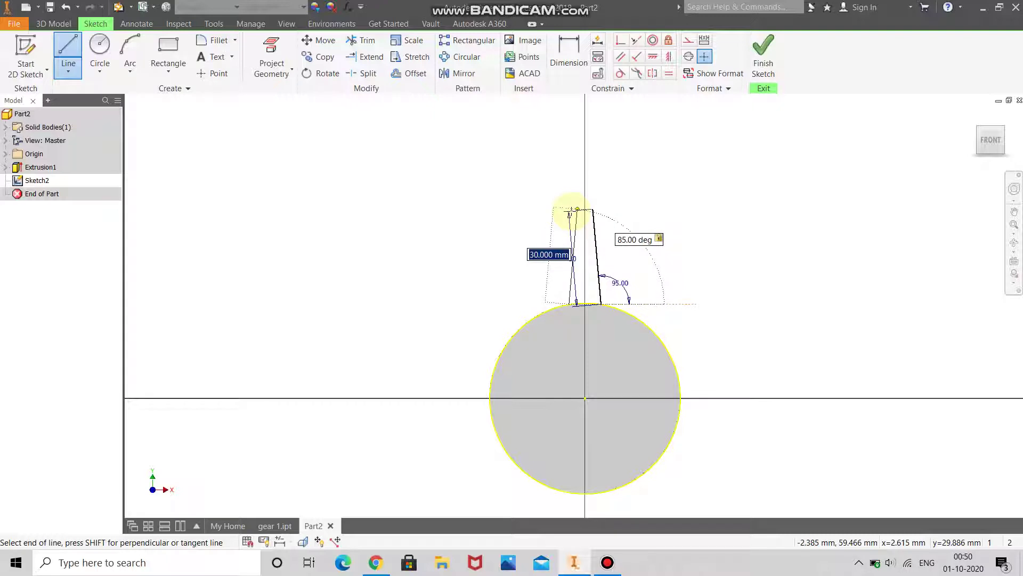
key(Return)
Try closing the tooth's tip with a line between the flanks, and undo it
right_click(724, 196)
click(784, 201)
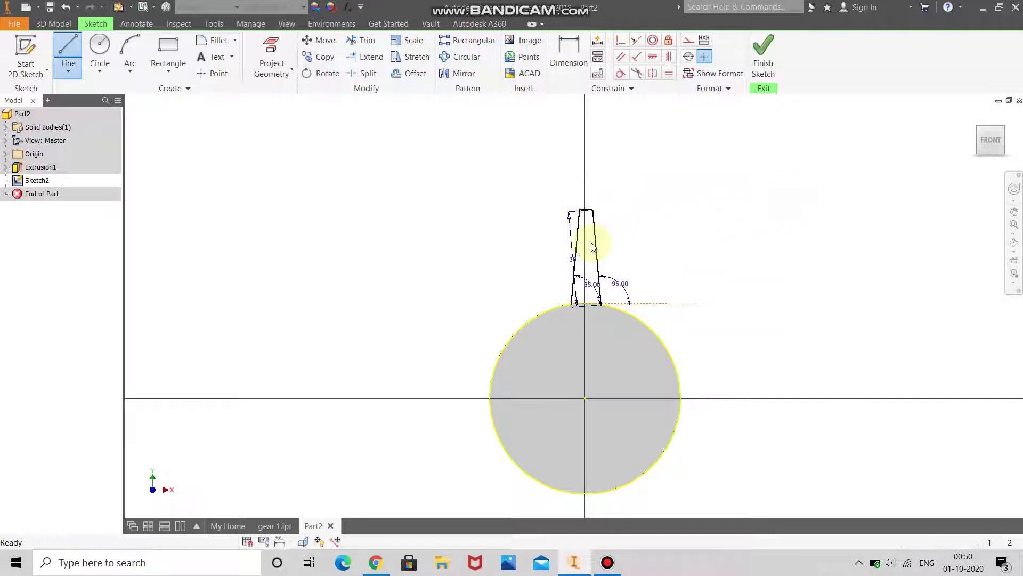
scroll(591, 251, up, 3)
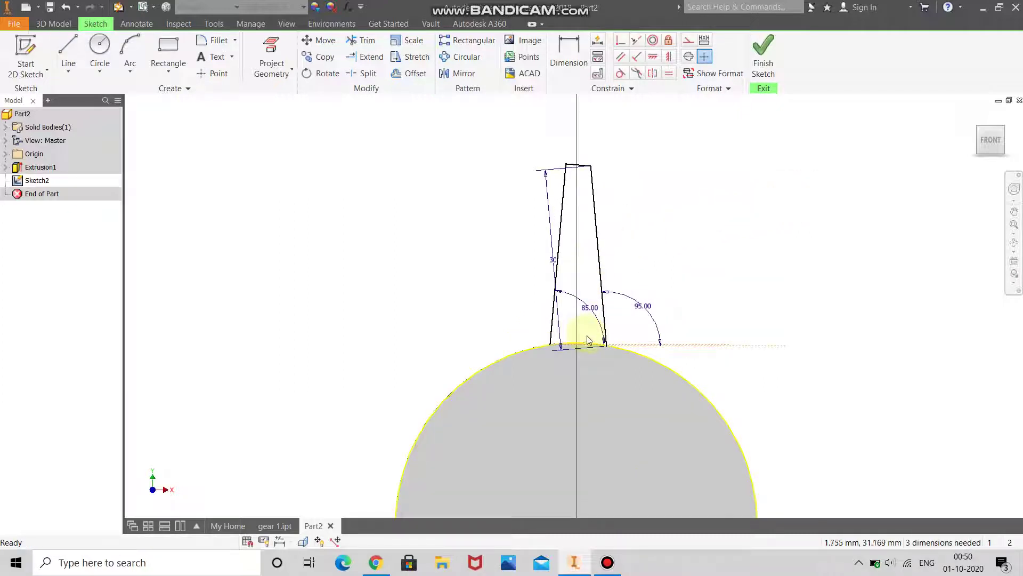
click(65, 8)
click(65, 7)
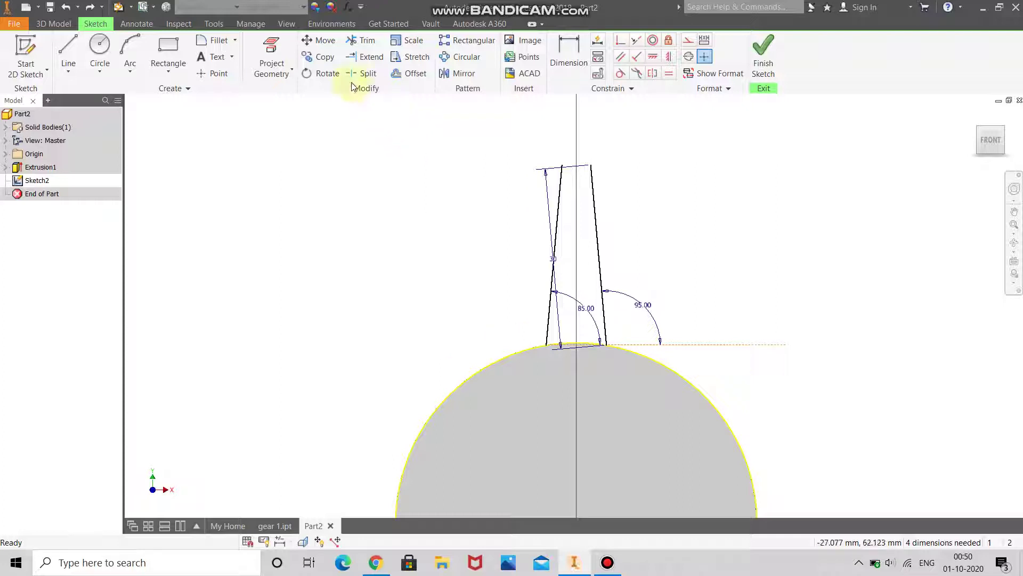
Close the tooth's tip with a horizontal line joining the upper ends of both flanks
click(70, 37)
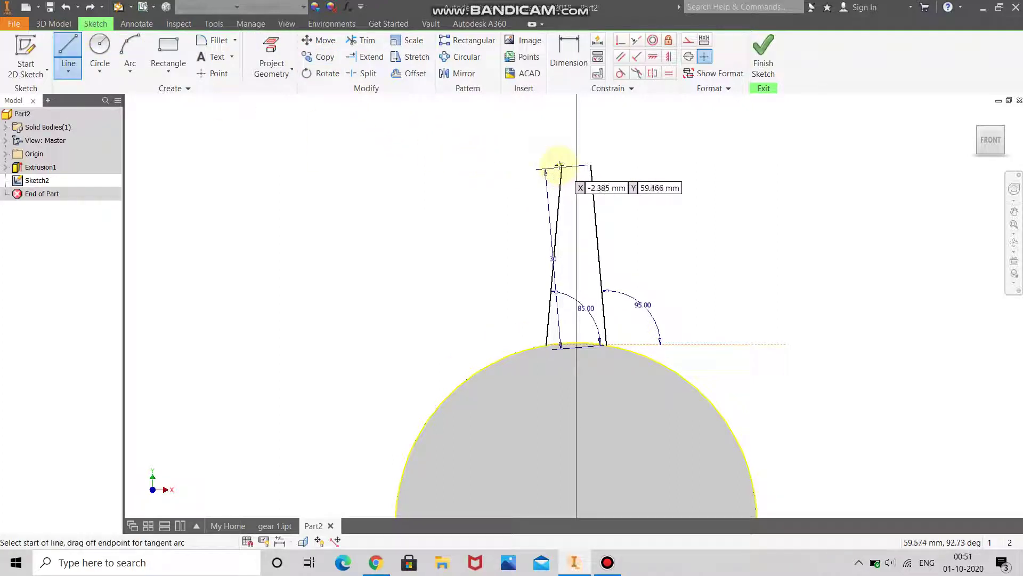
click(562, 166)
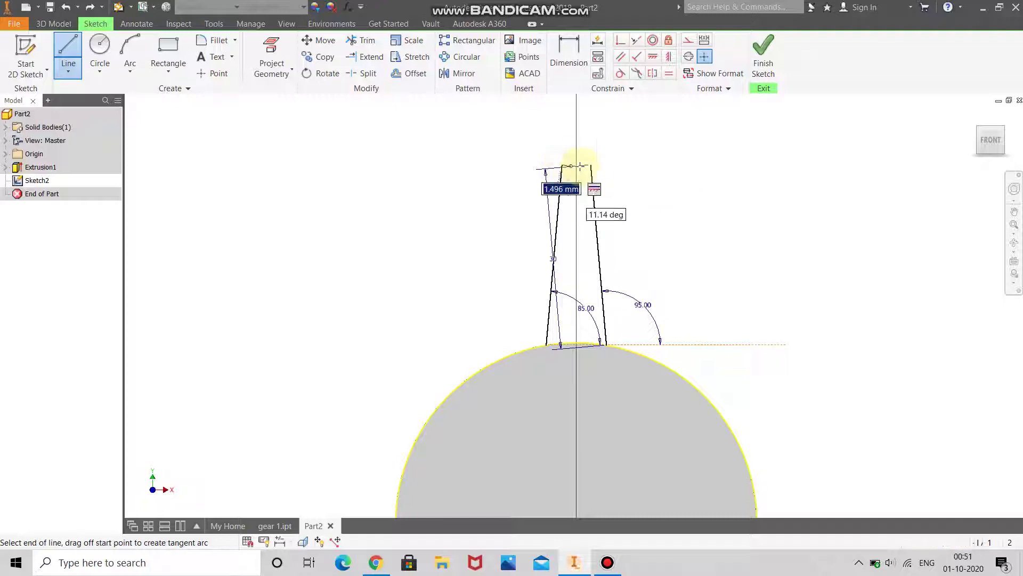
right_click(589, 165)
click(673, 176)
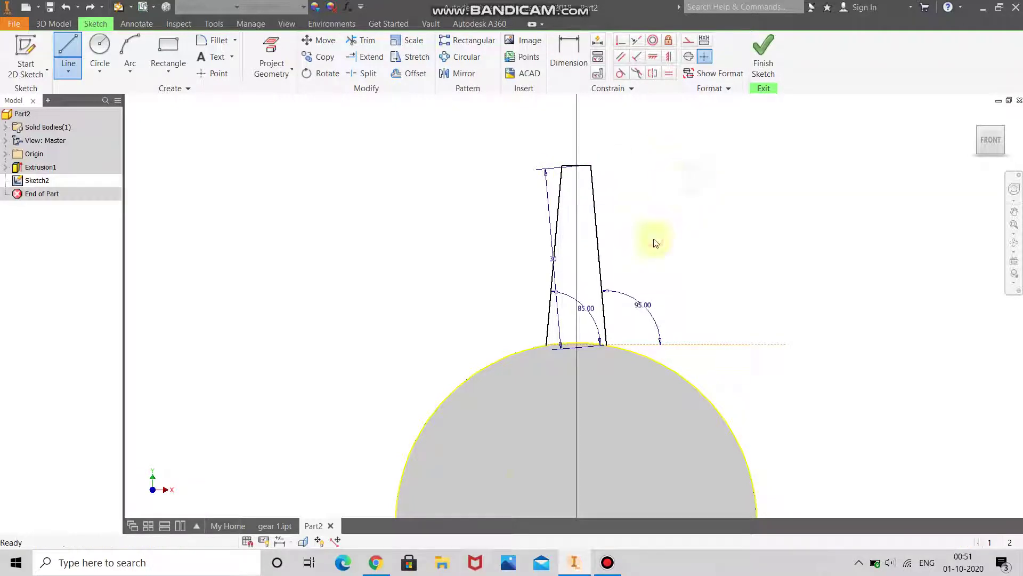
click(763, 58)
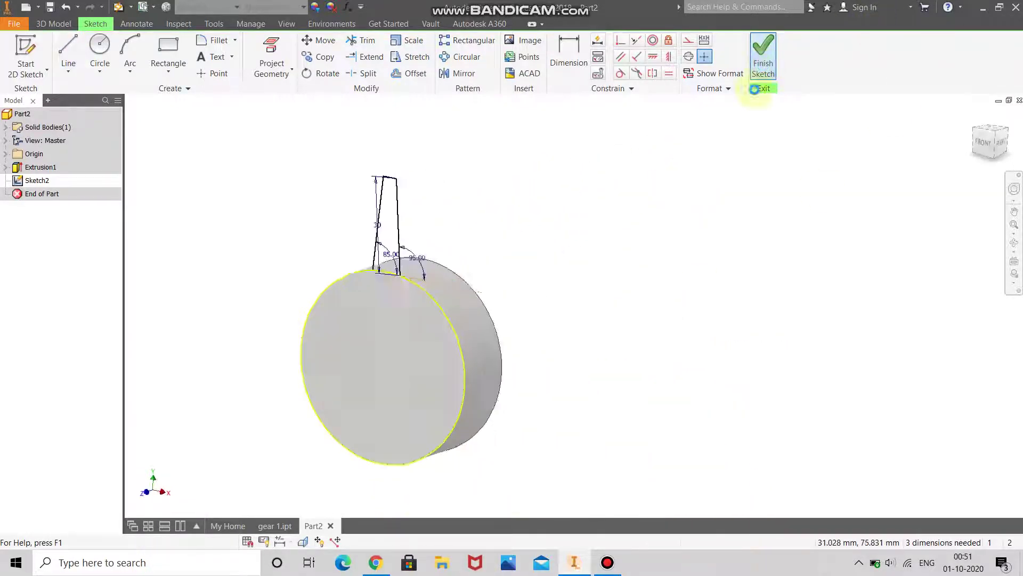
scroll(342, 176, up, 5)
scroll(229, 210, down, 4)
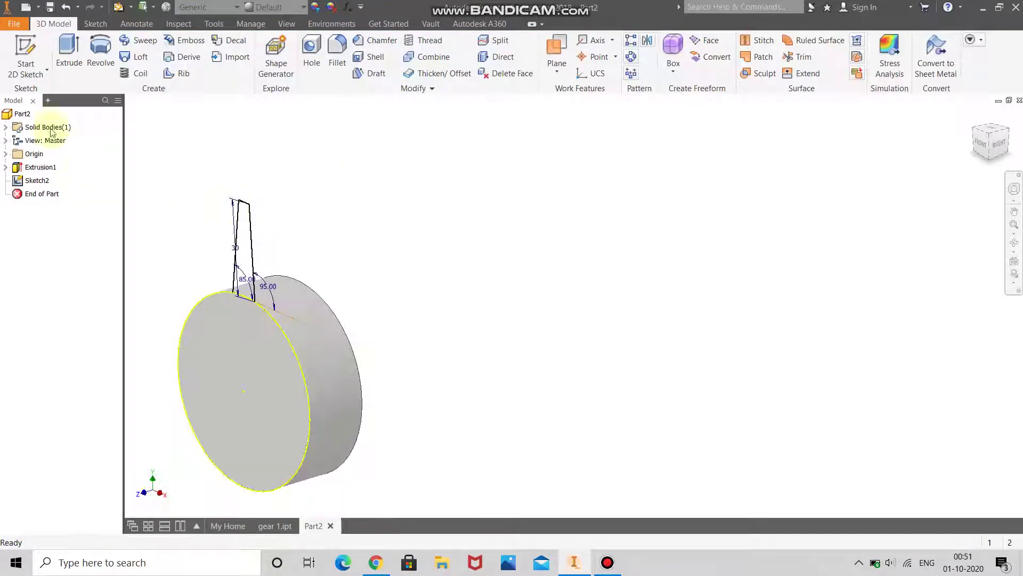
click(70, 63)
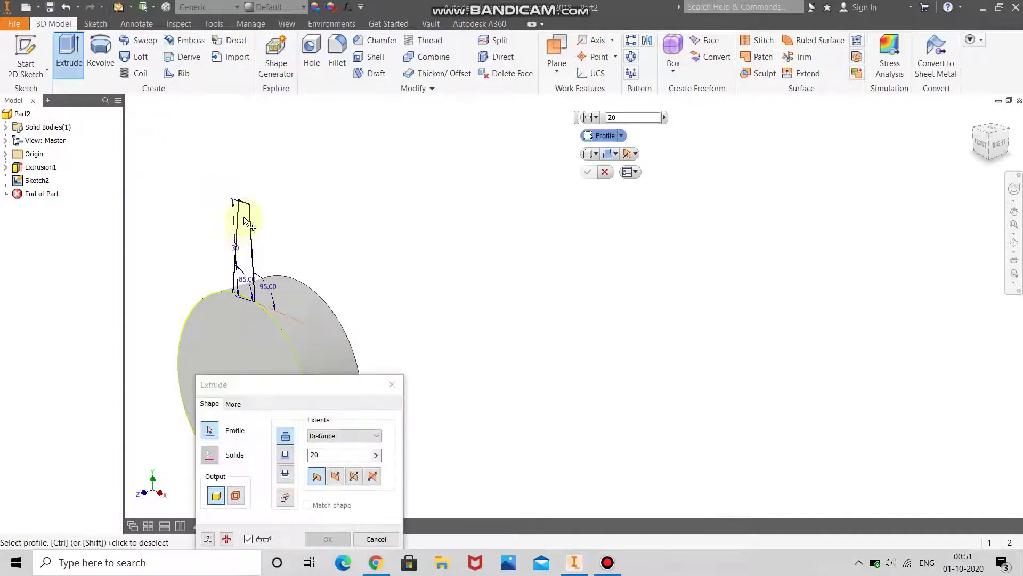
click(393, 384)
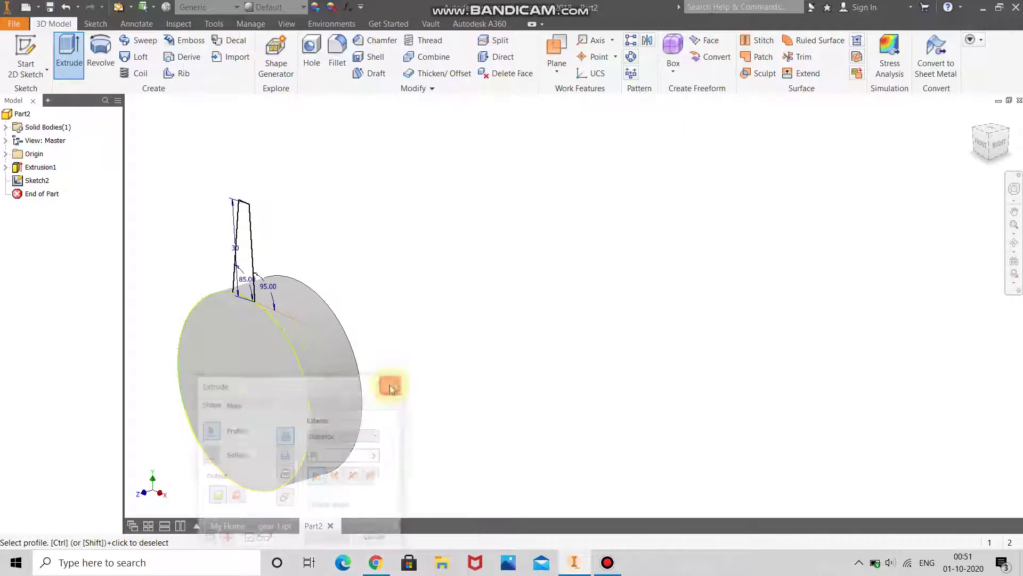
Reopen the tooth sketch, close the tooth's base with a line joining both flanks' lower ends on the rim, and finish the sketch
double_click(37, 180)
scroll(573, 256, down, 5)
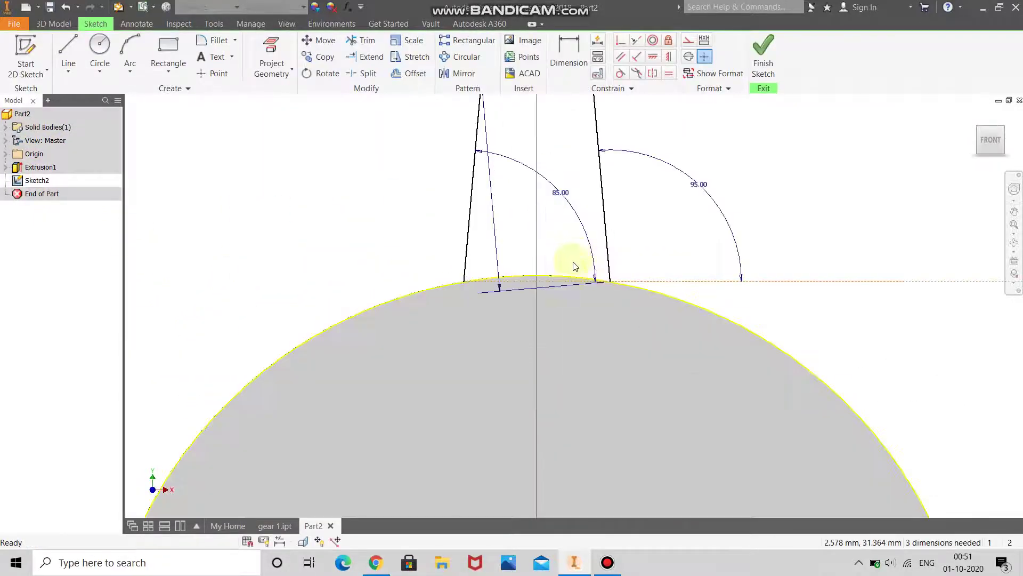
click(68, 52)
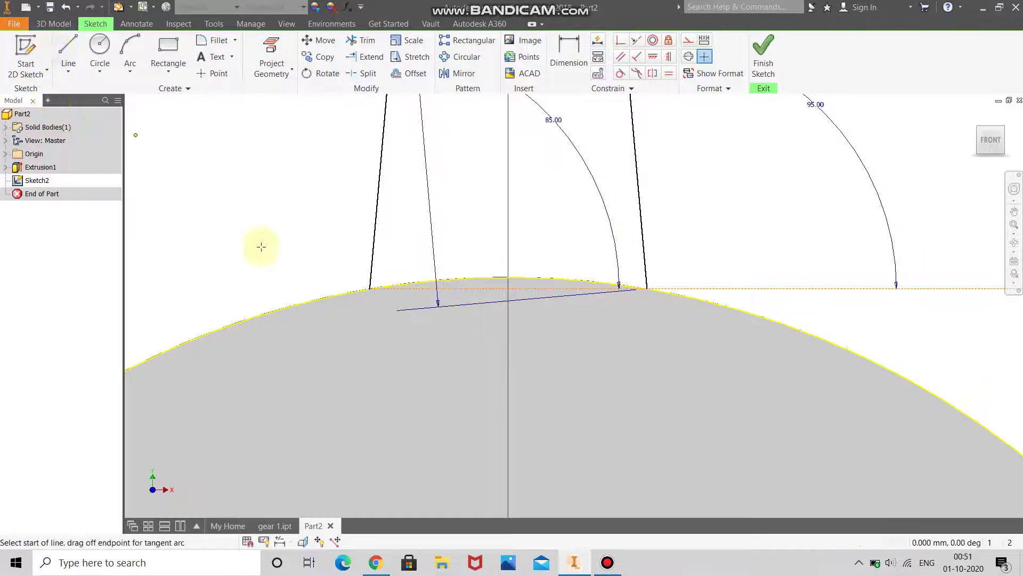
click(370, 288)
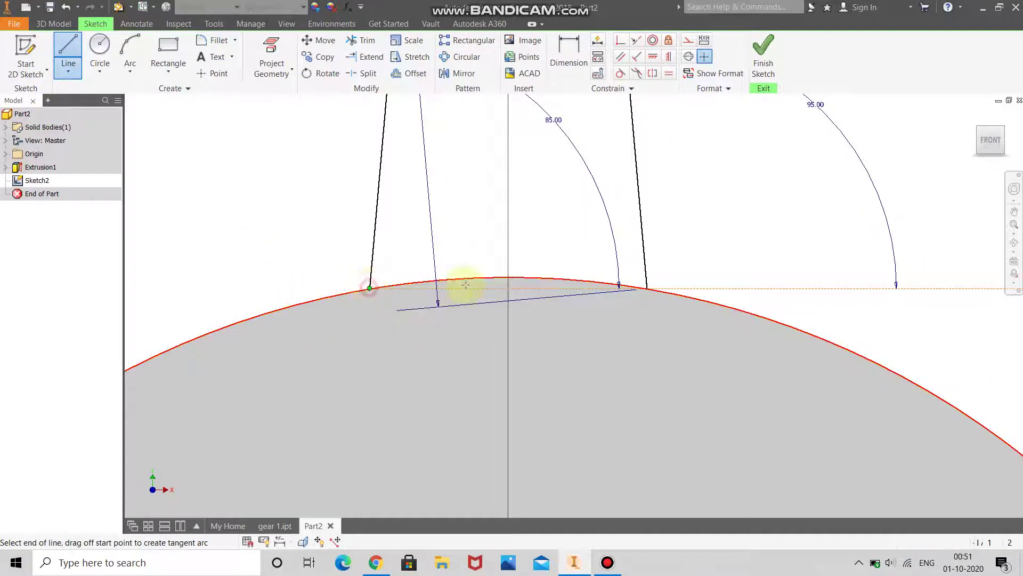
click(645, 288)
click(763, 52)
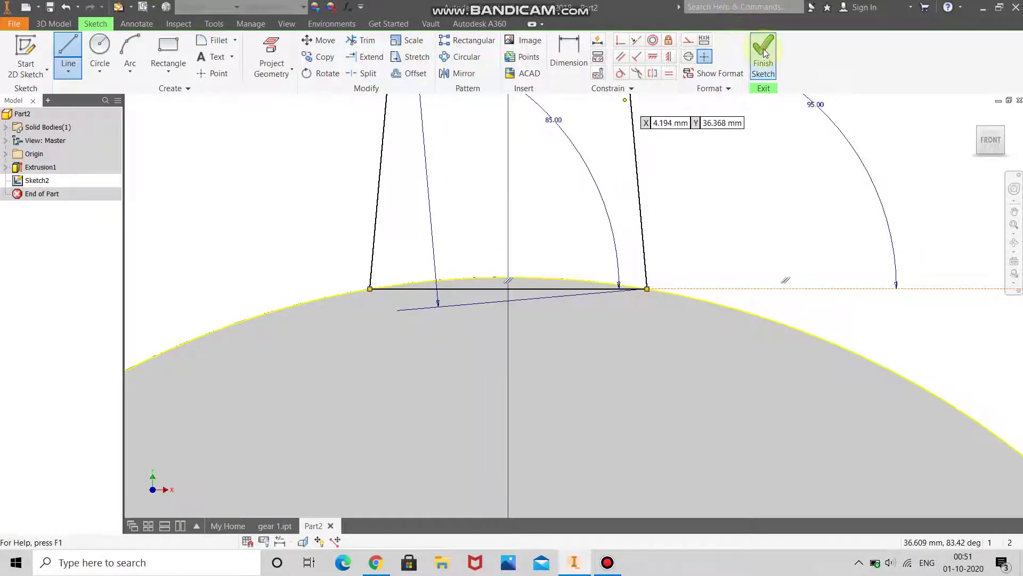
click(763, 51)
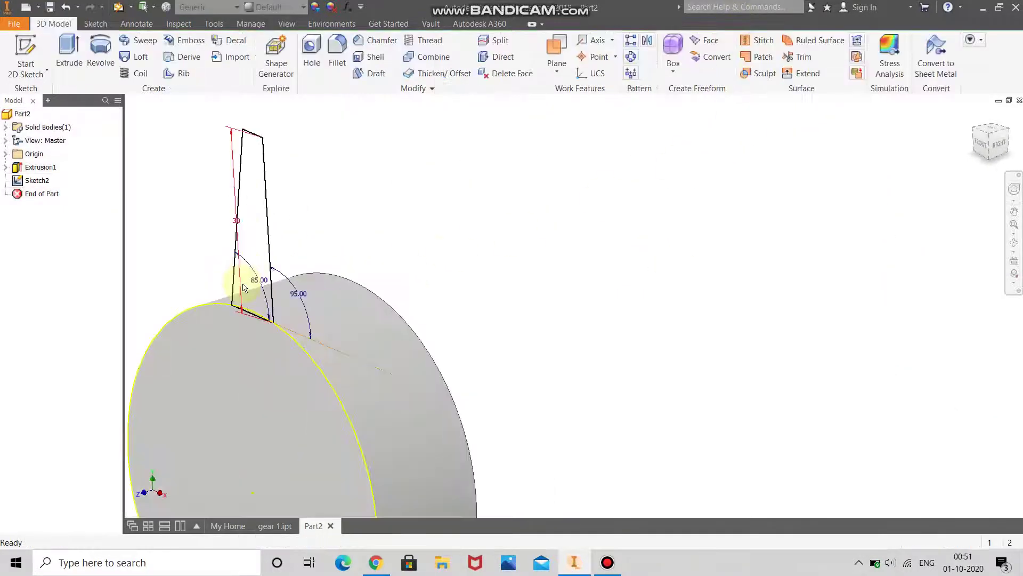
Extrude the closed tooth profile 20 mm in the reverse direction, across the disc's thickness
click(68, 49)
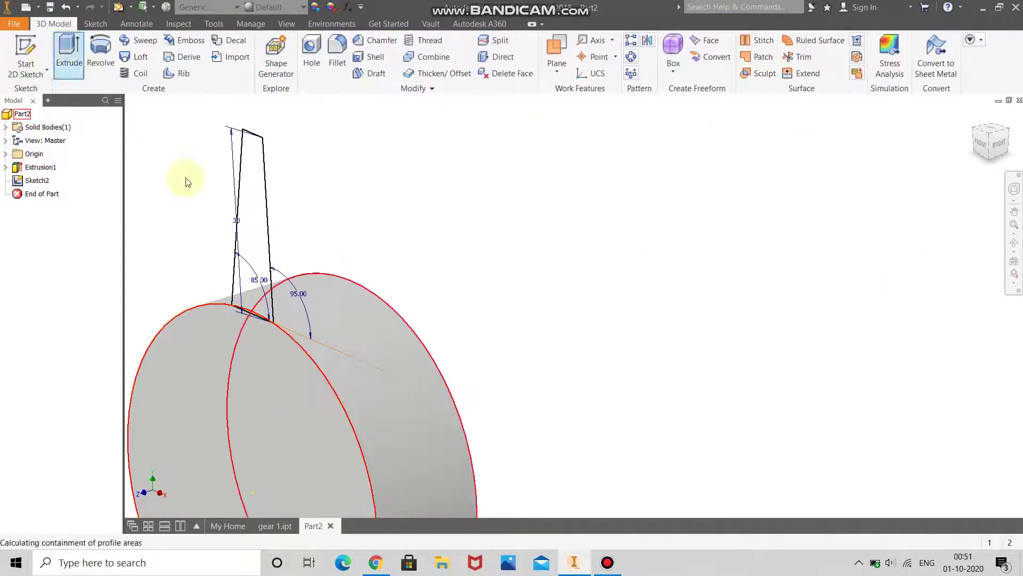
click(262, 204)
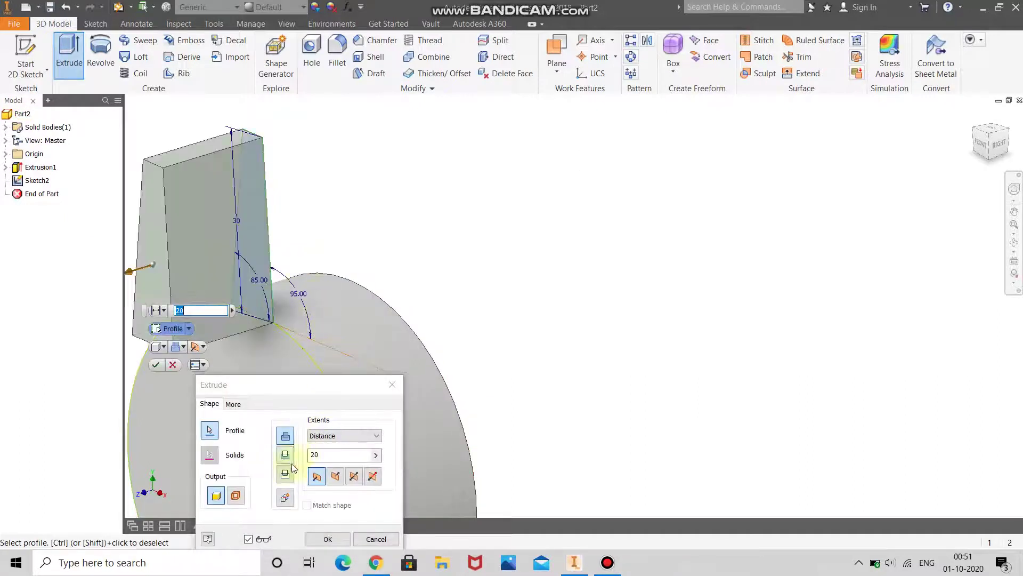
click(332, 475)
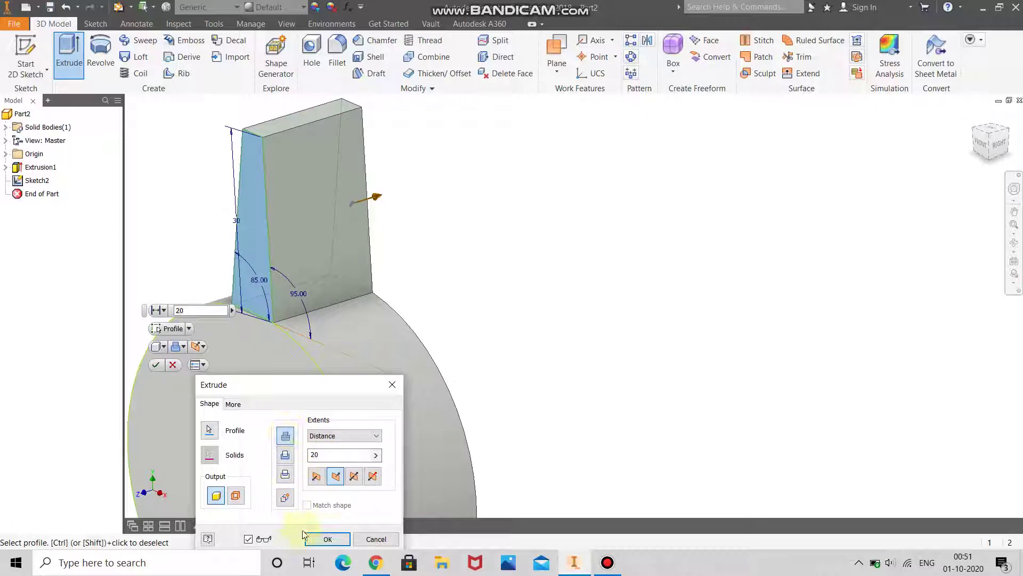
click(327, 538)
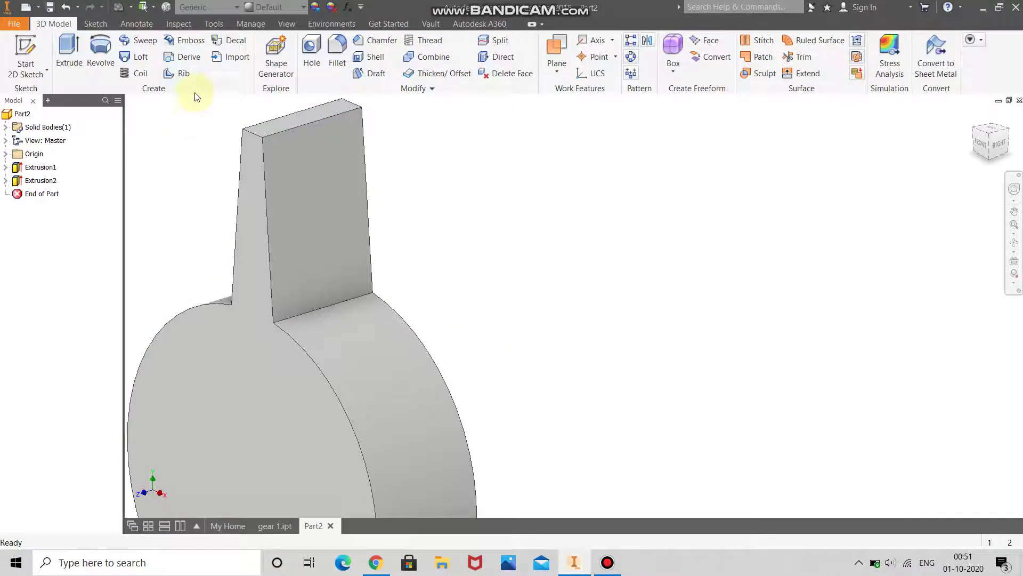
Round the two long edges at the tooth's tip with 2 mm fillets
click(336, 50)
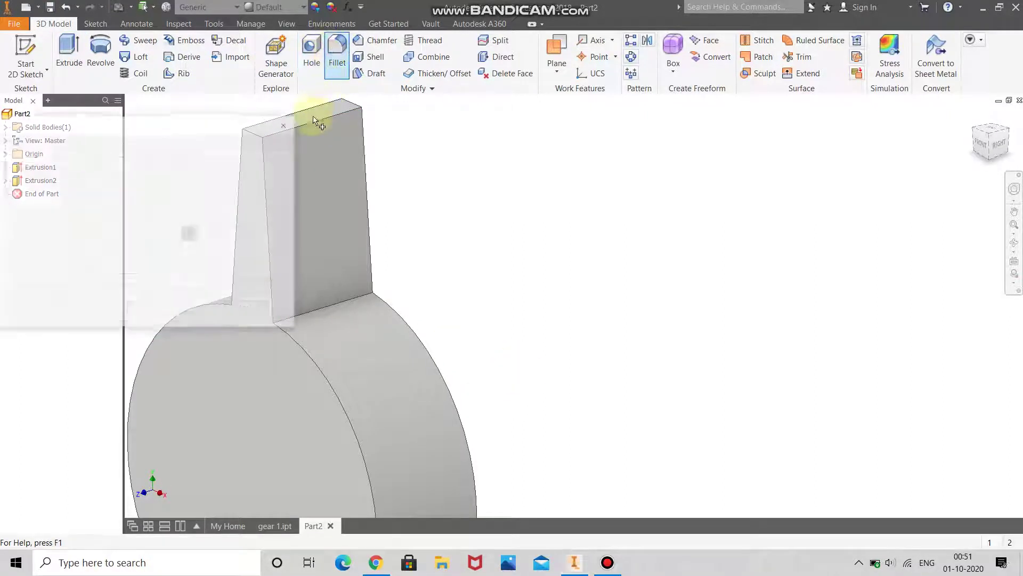
click(314, 115)
click(321, 109)
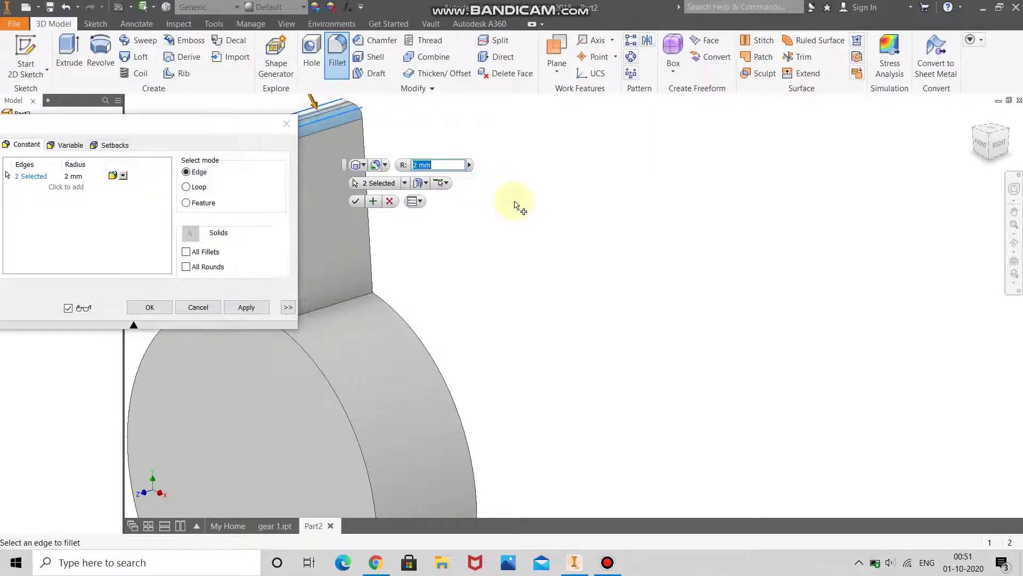
scroll(516, 205, down, 3)
scroll(384, 152, up, 6)
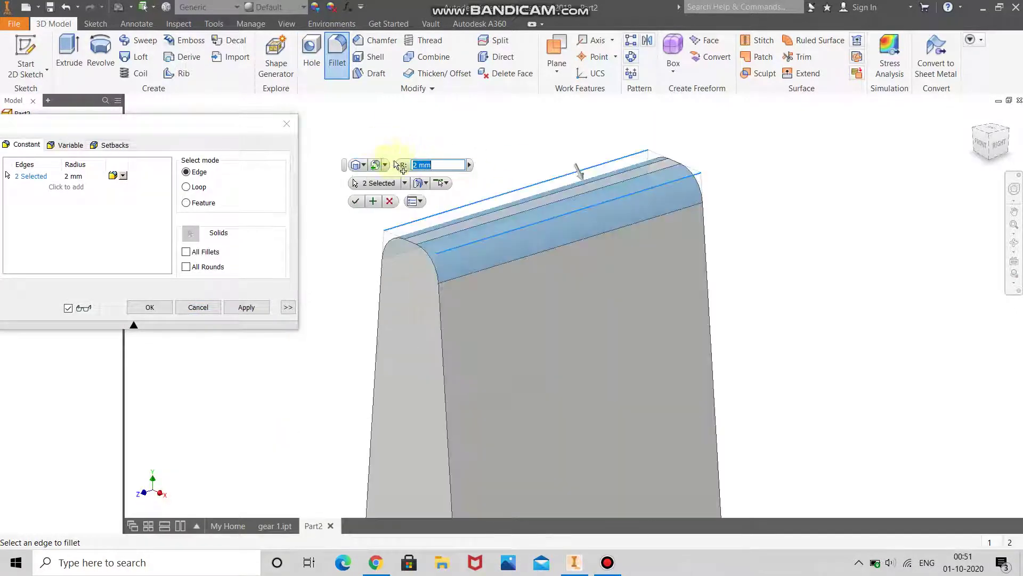
click(362, 206)
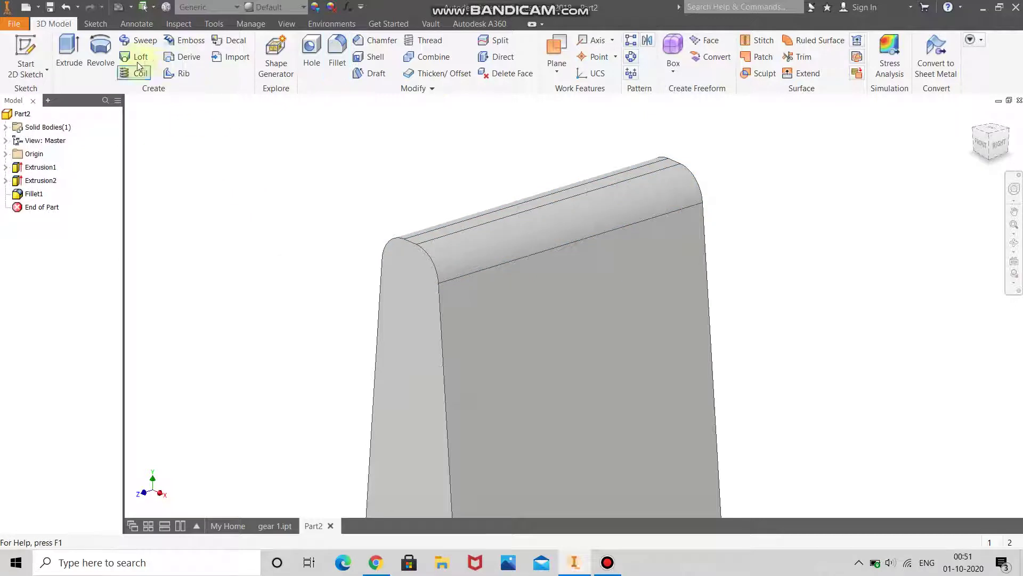
Fillet the two edges where the tooth's base meets the disc rim with a 1 mm radius
click(337, 56)
scroll(465, 379, down, 3)
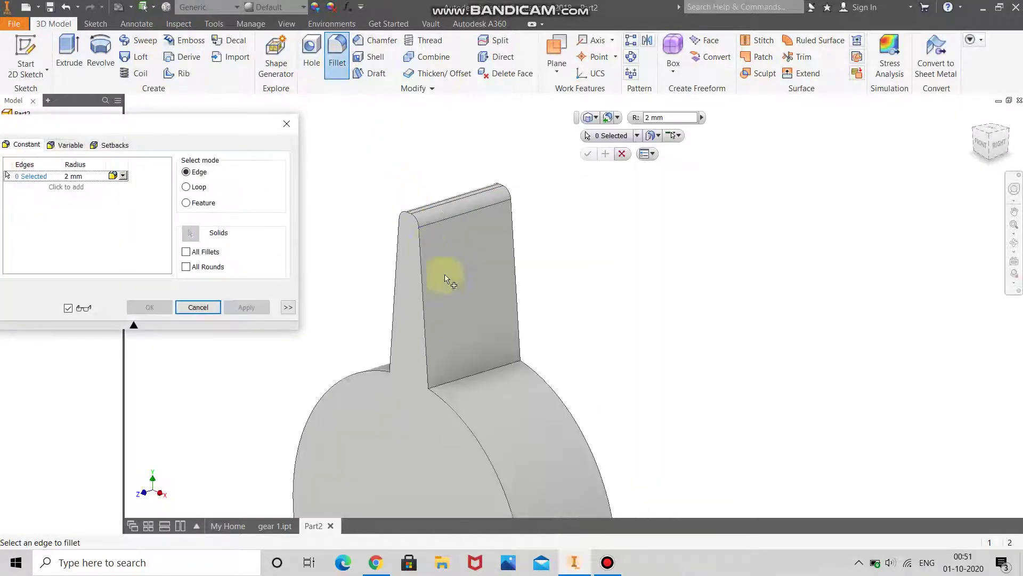
click(449, 387)
click(403, 373)
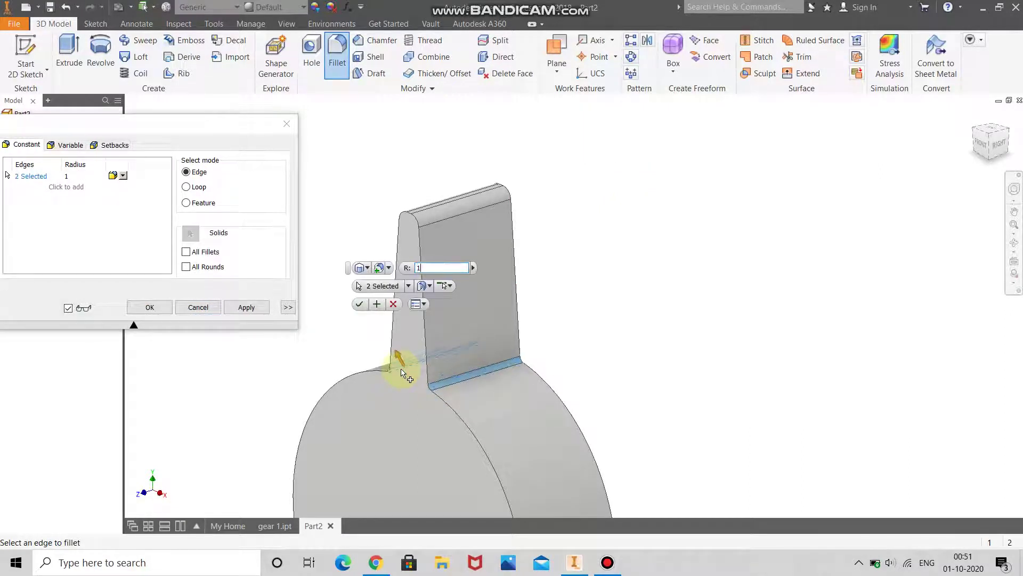
key(Return)
scroll(507, 357, up, 3)
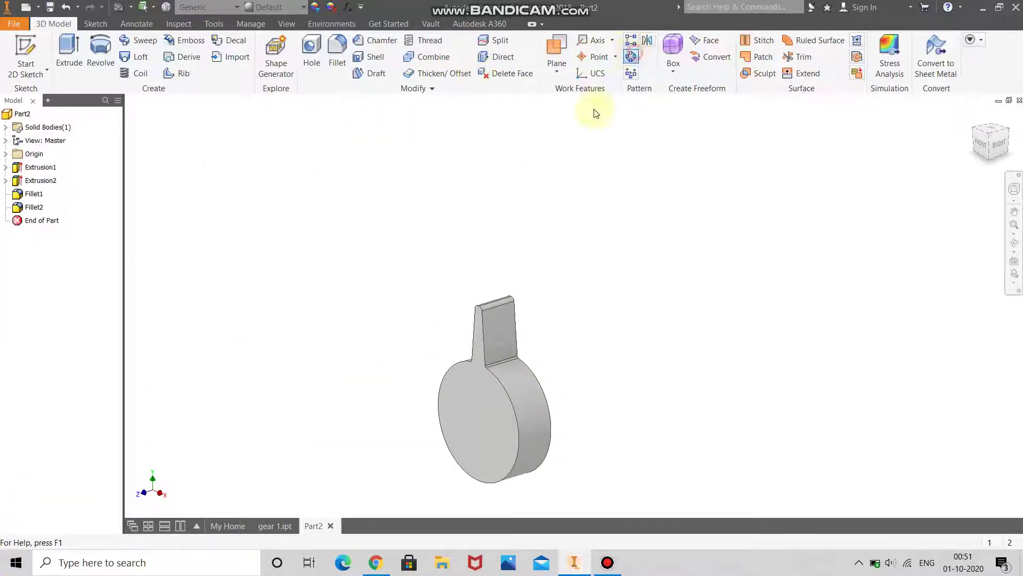
Create a circular pattern of the tooth and both its fillets around the disc's axis, with 12 occurrences over 360 degrees
click(631, 57)
click(495, 301)
click(496, 302)
click(776, 245)
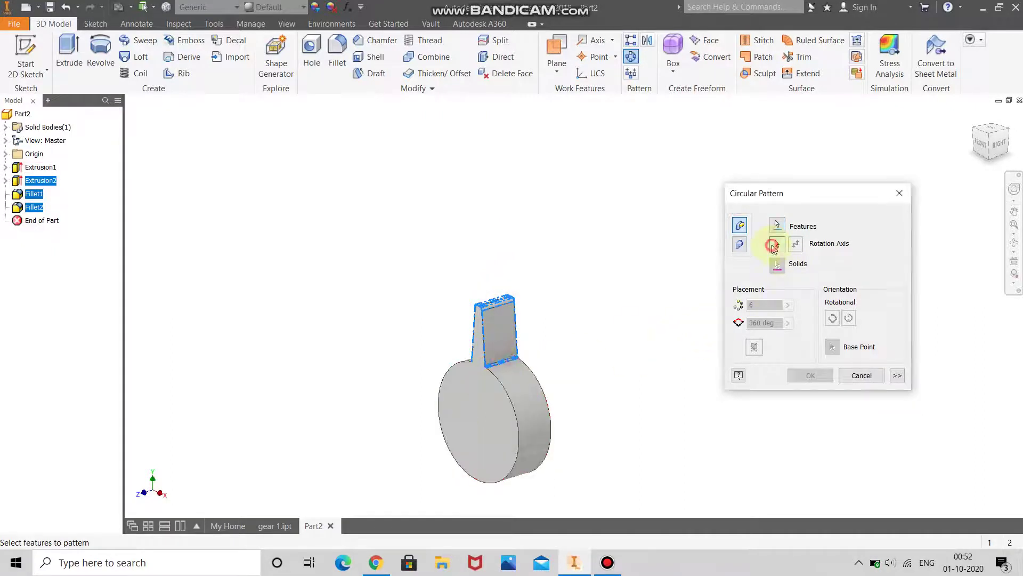
click(520, 406)
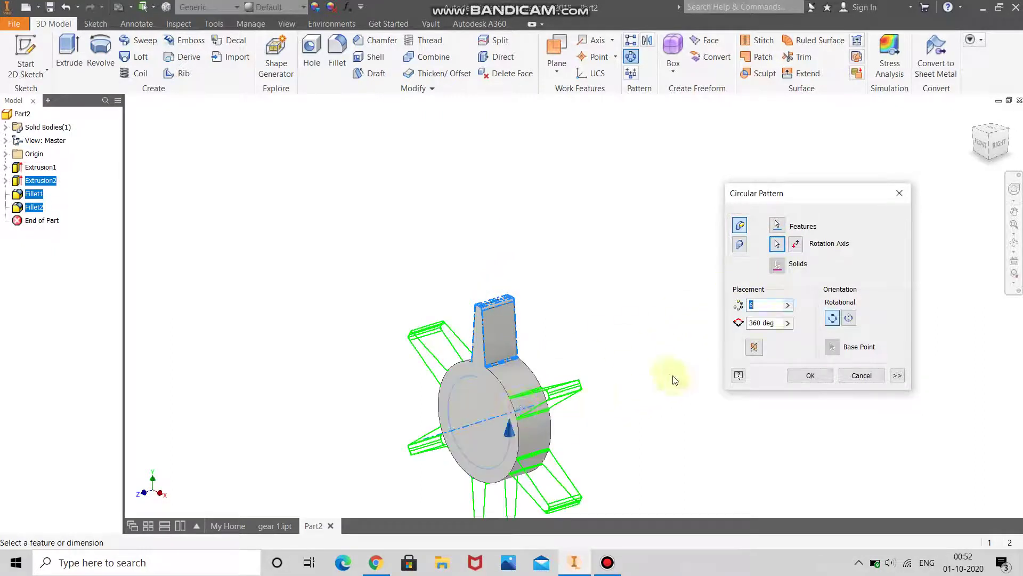
click(1014, 242)
drag(516, 356, 581, 404)
right_click(581, 404)
click(549, 426)
double_click(762, 304)
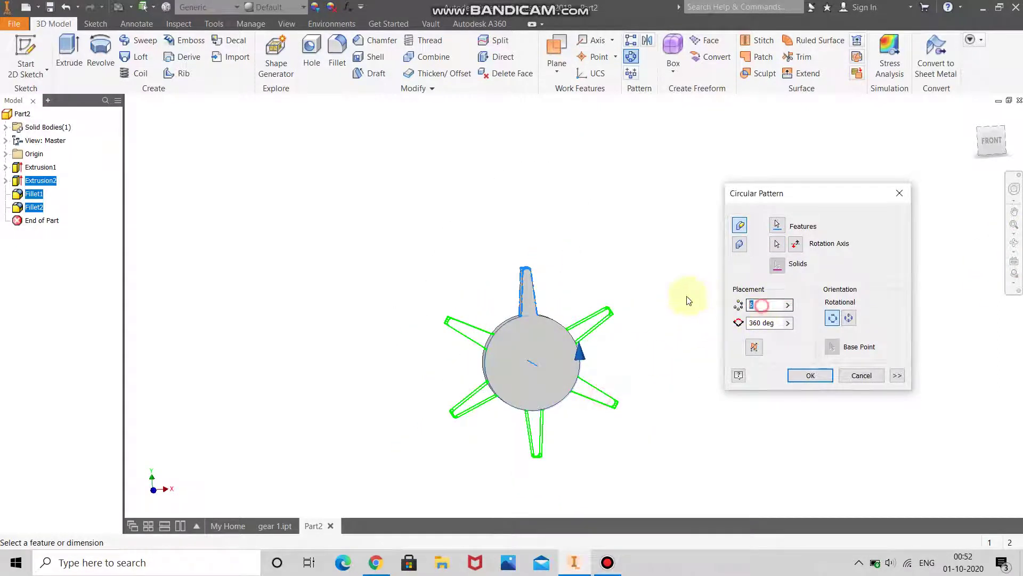
text(12)
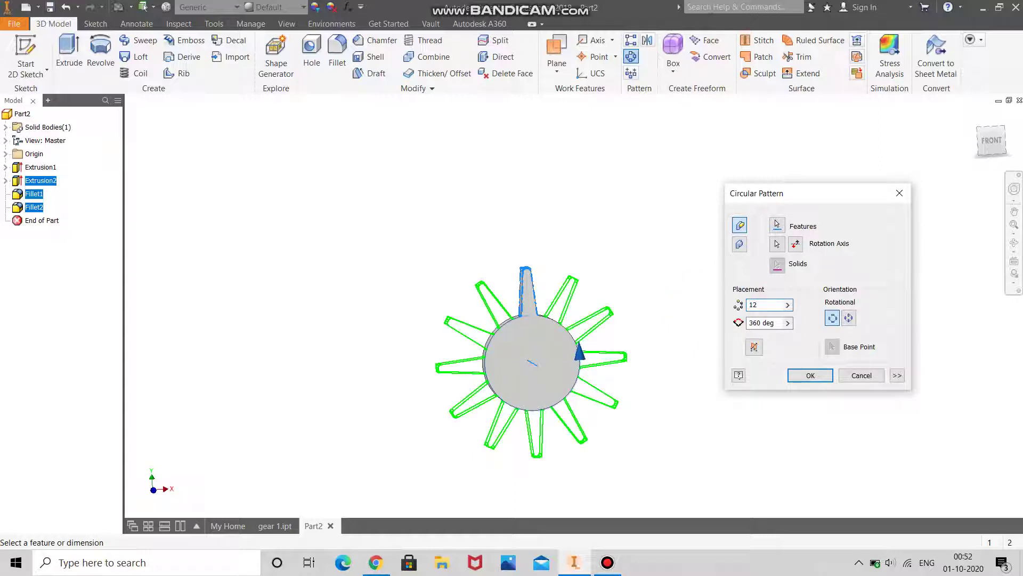
click(798, 377)
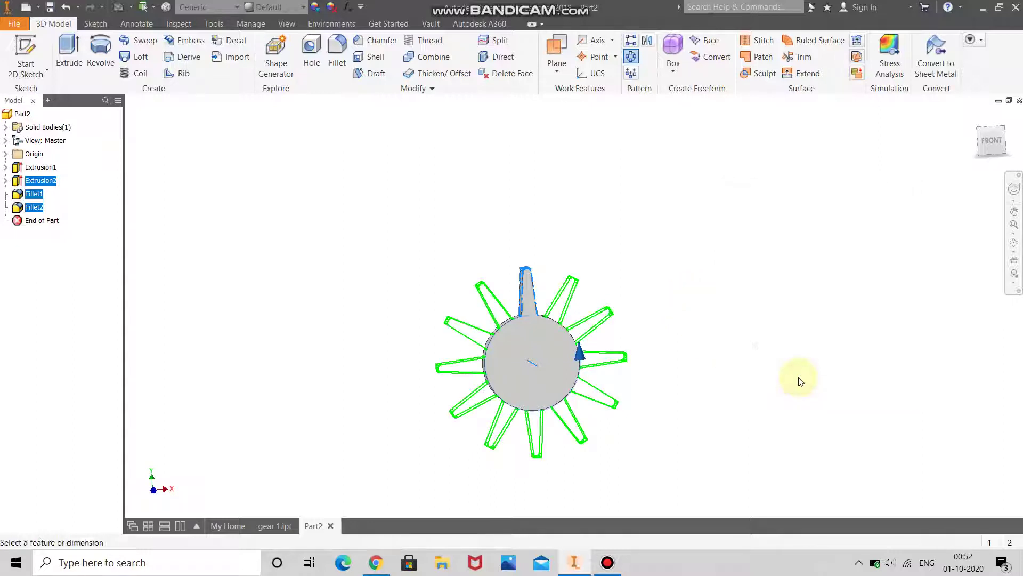
Start a sketch on the gear's front face and draw a 20 mm diameter circle at its centre
click(568, 364)
click(597, 353)
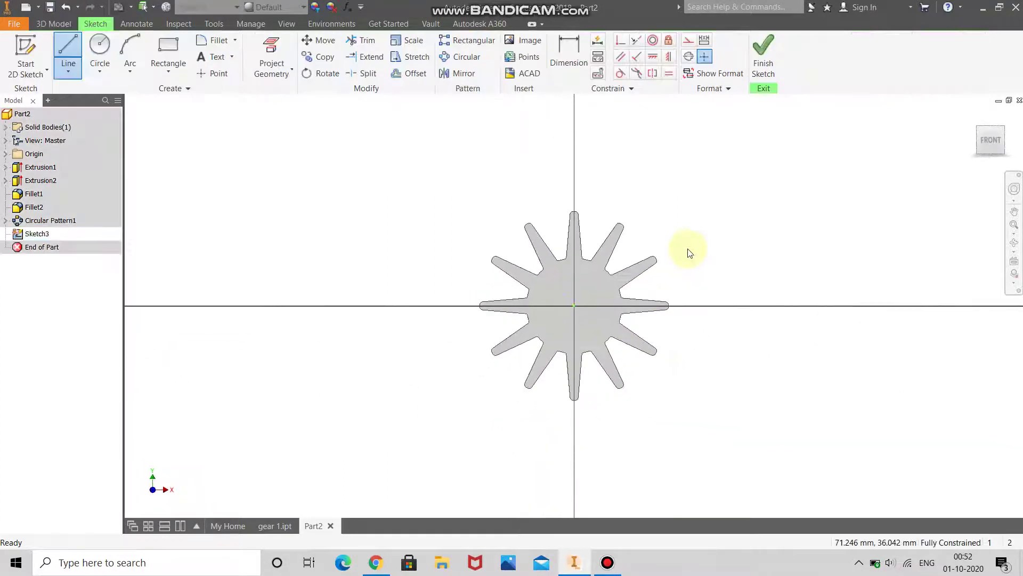
click(99, 51)
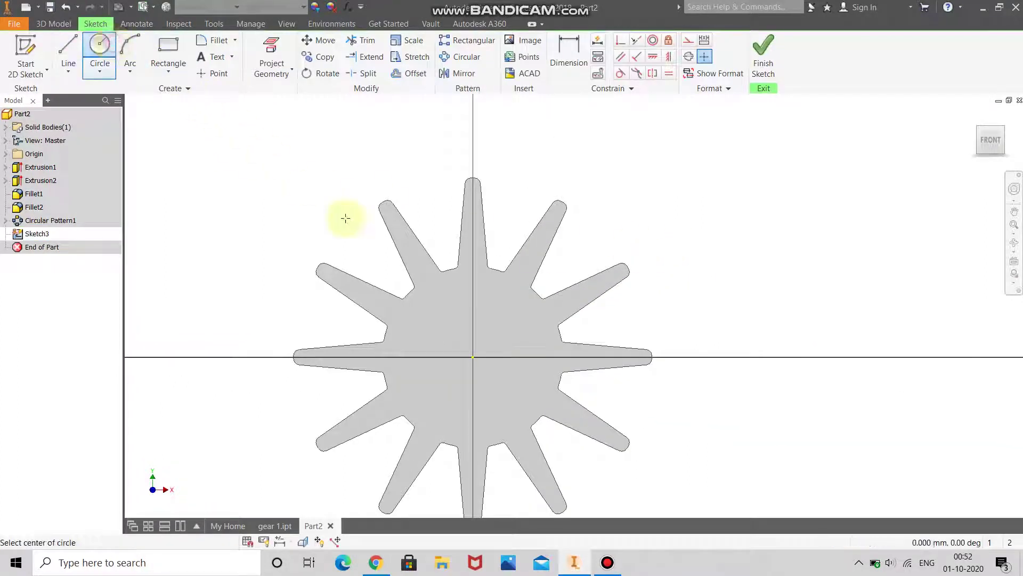
click(474, 356)
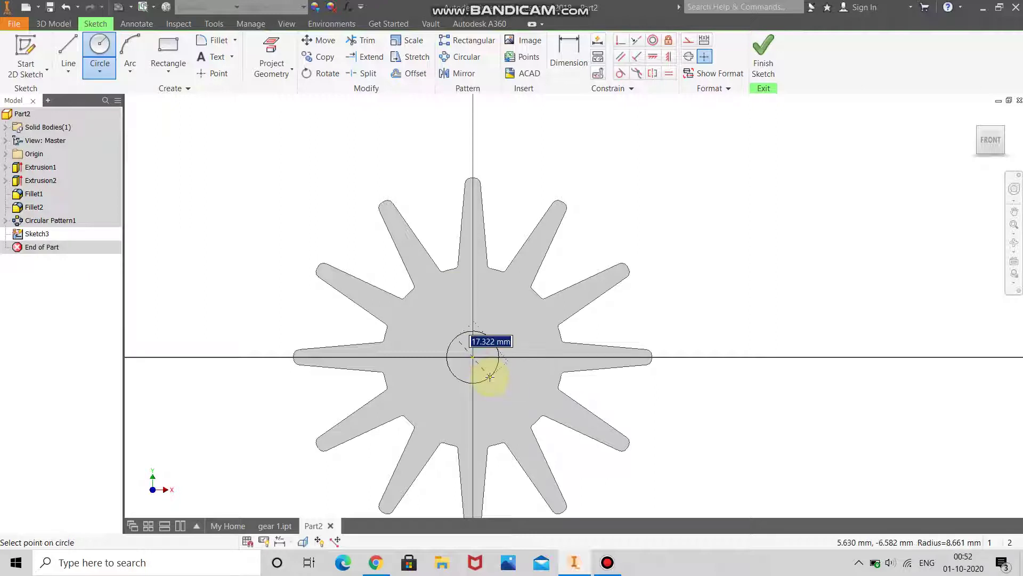
key(Return)
right_click(671, 182)
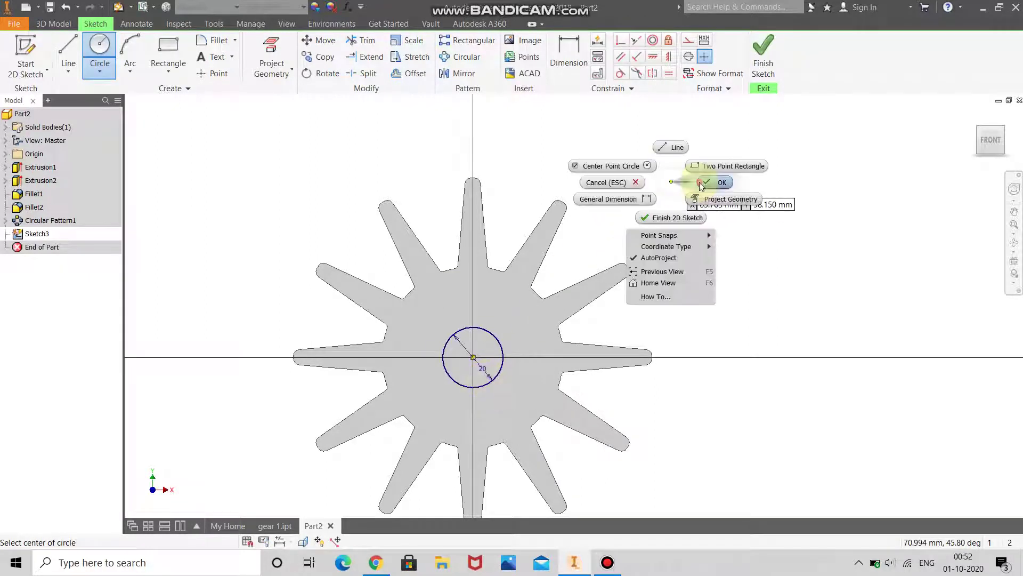
click(701, 184)
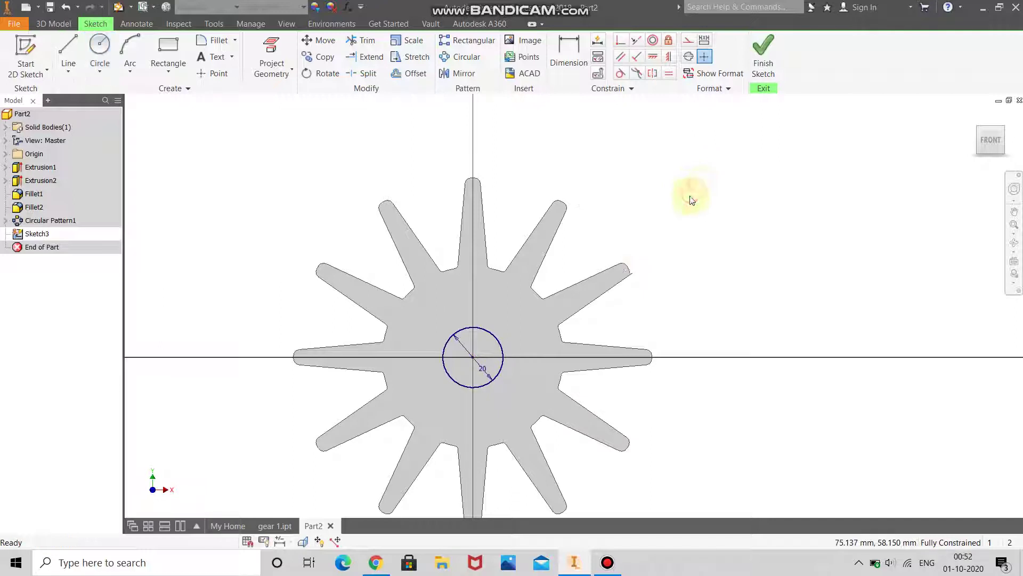
Draw a 40 mm diameter circle concentric with the 20 mm circle
click(471, 358)
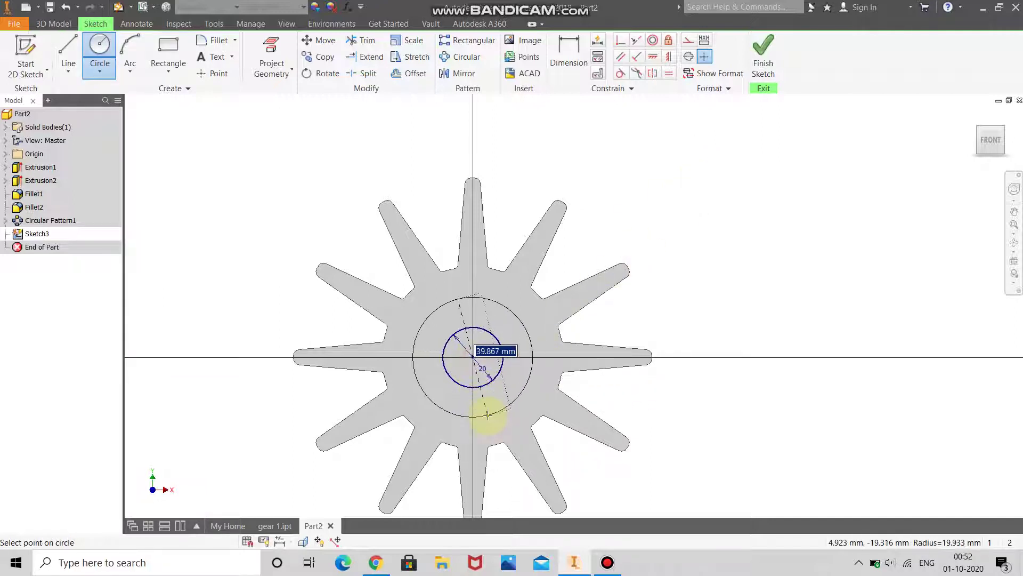
text(40)
key(Return)
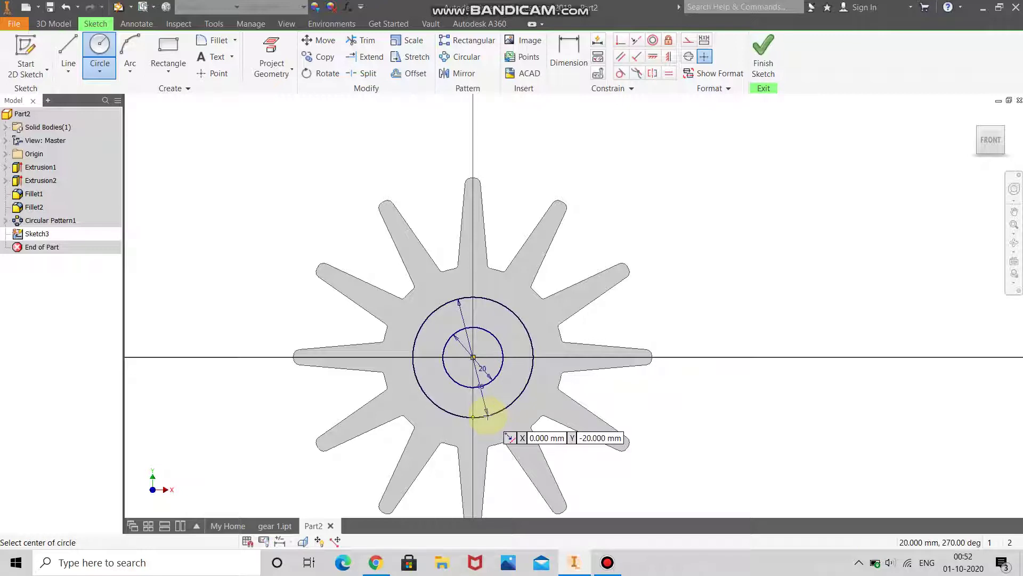
right_click(780, 306)
click(786, 270)
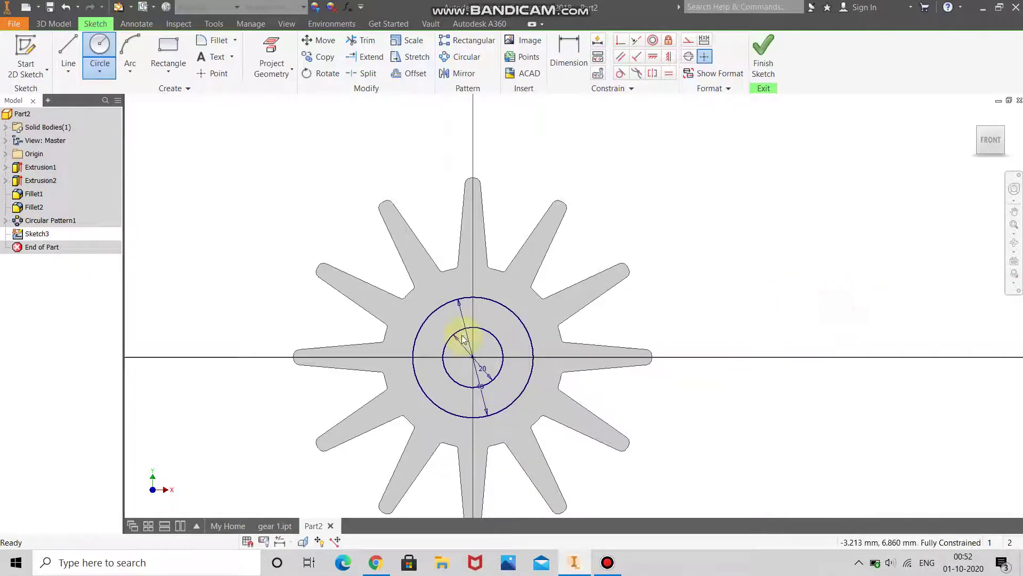
Set the outer circle's diameter to 50 mm and finish the sketch
double_click(461, 311)
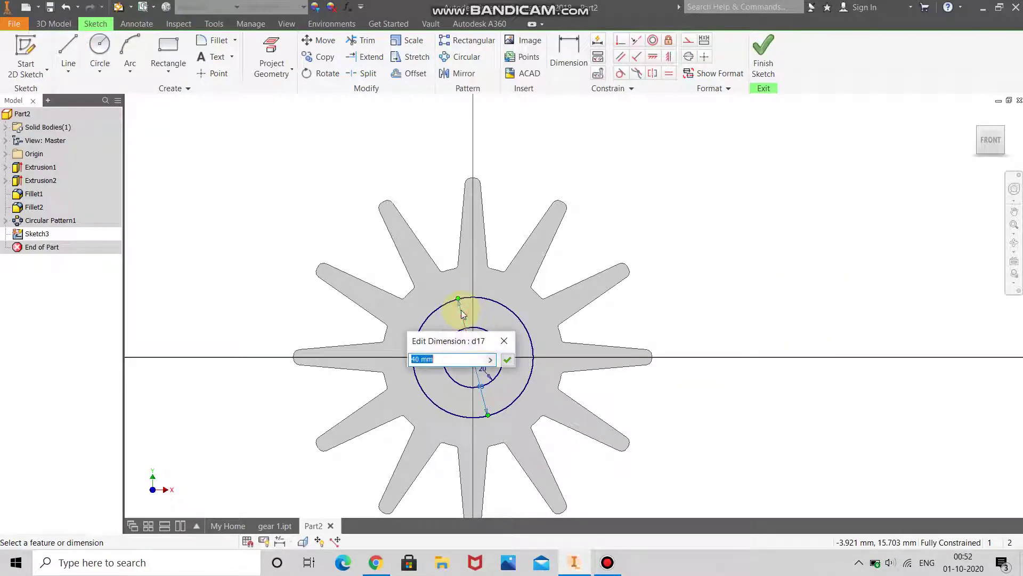
text(50)
key(Return)
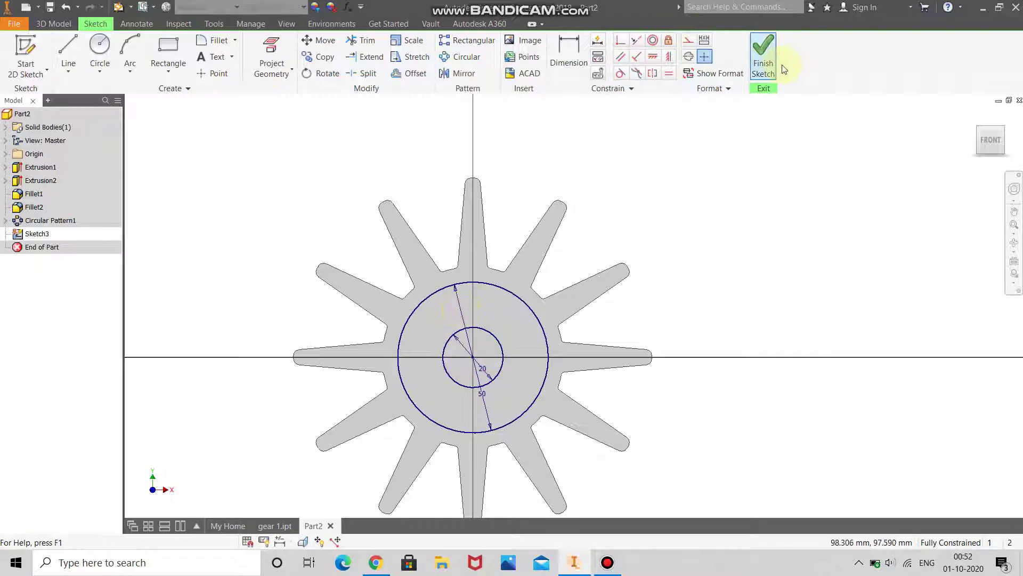
click(757, 58)
Cut the 20 mm circle through the gear with a 20 mm extrusion in the reverse direction, forming the centre bore
key(e)
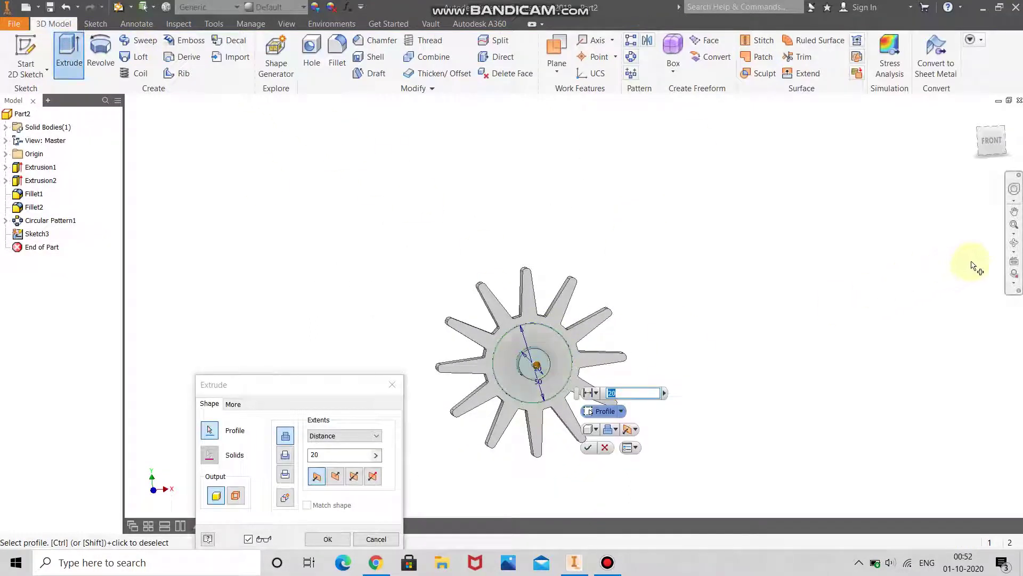
click(1015, 242)
drag(543, 341, 388, 473)
scroll(554, 346, up, 3)
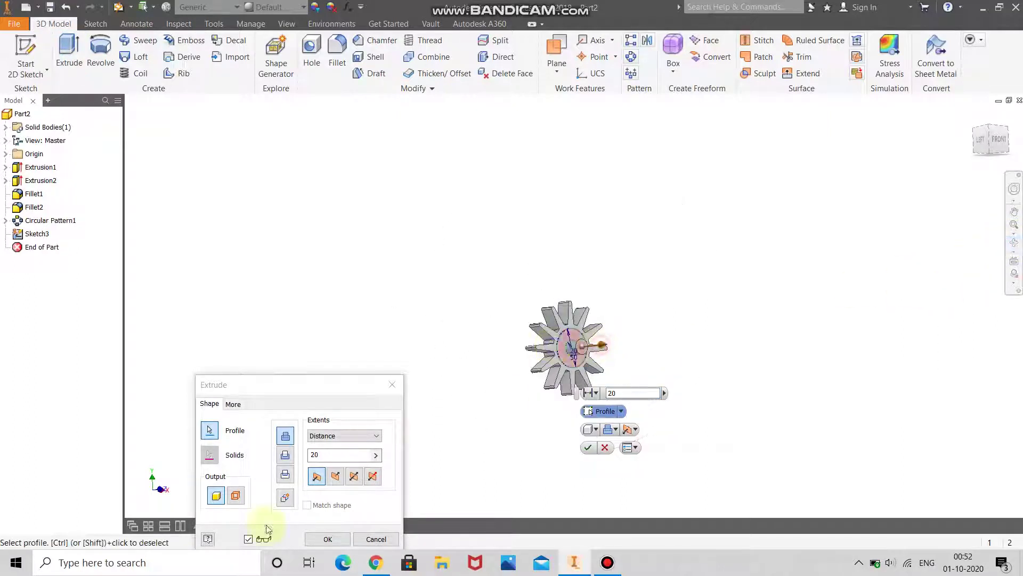
key(Escape)
click(342, 482)
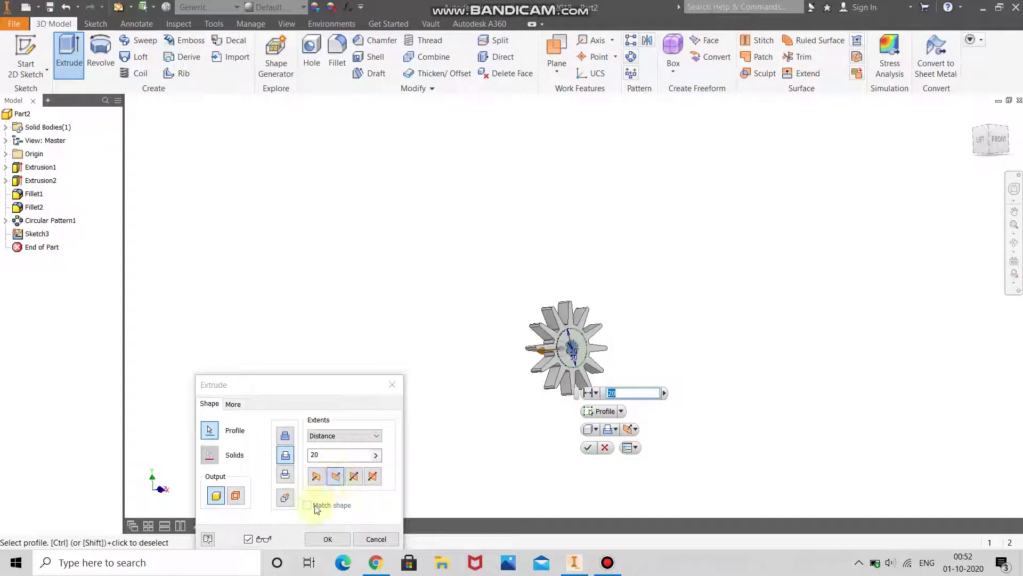
click(315, 533)
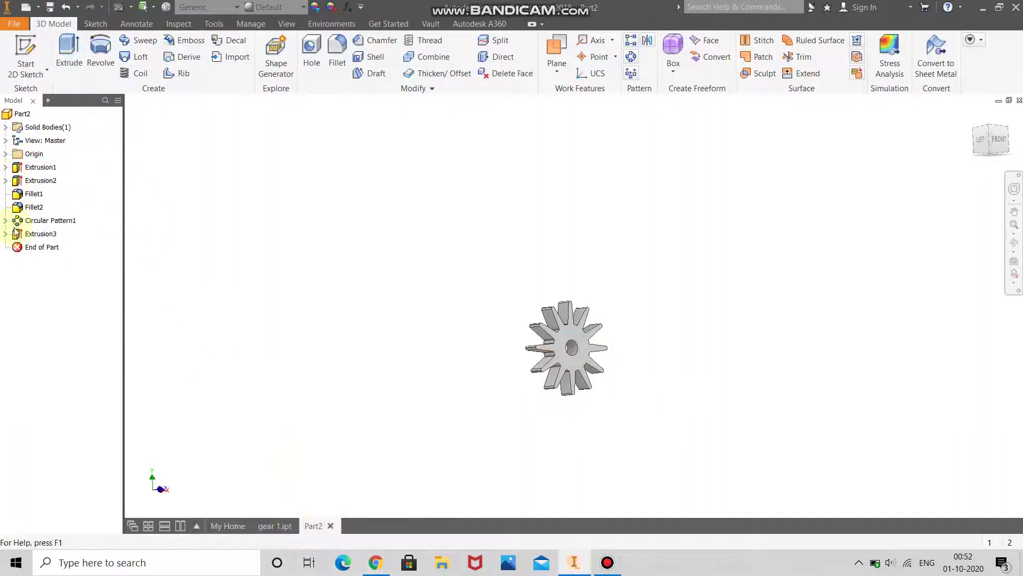
Make the sketch used for the bore cut visible again
click(6, 234)
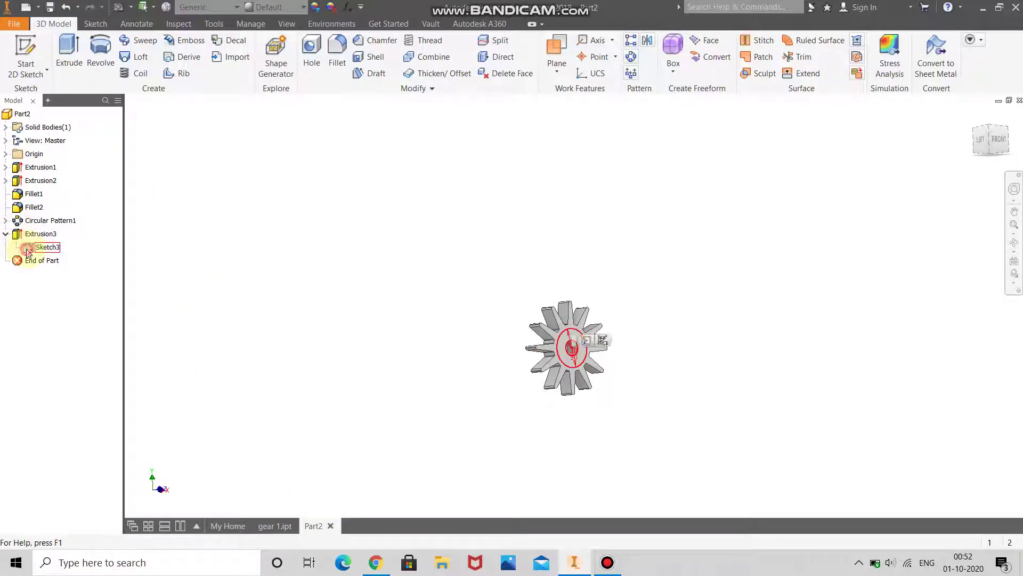
right_click(26, 249)
click(58, 399)
click(317, 232)
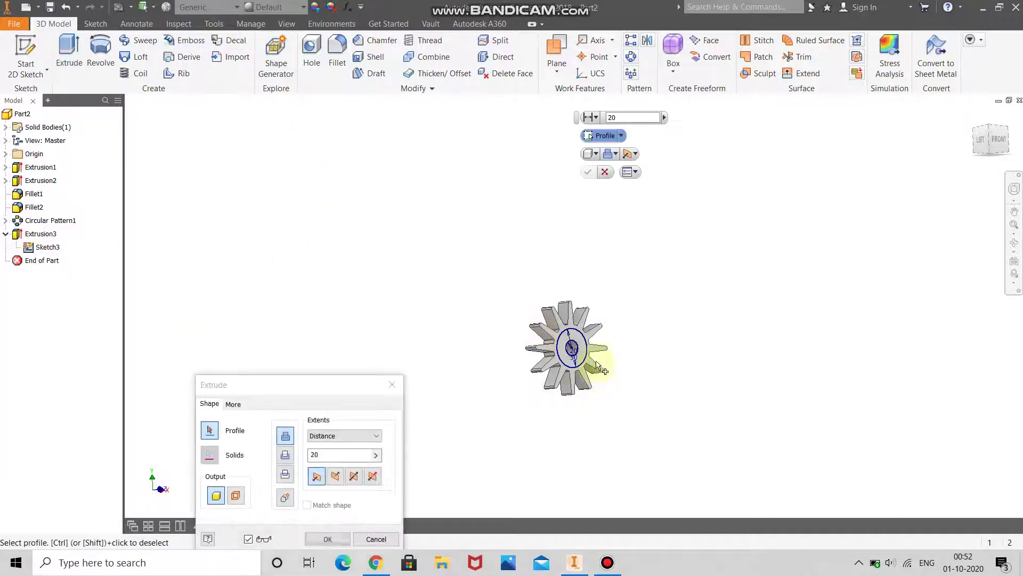
Cut the ring between the 20 mm and 50 mm circles 5 mm deep into the gear's front face
scroll(590, 354, up, 5)
click(541, 294)
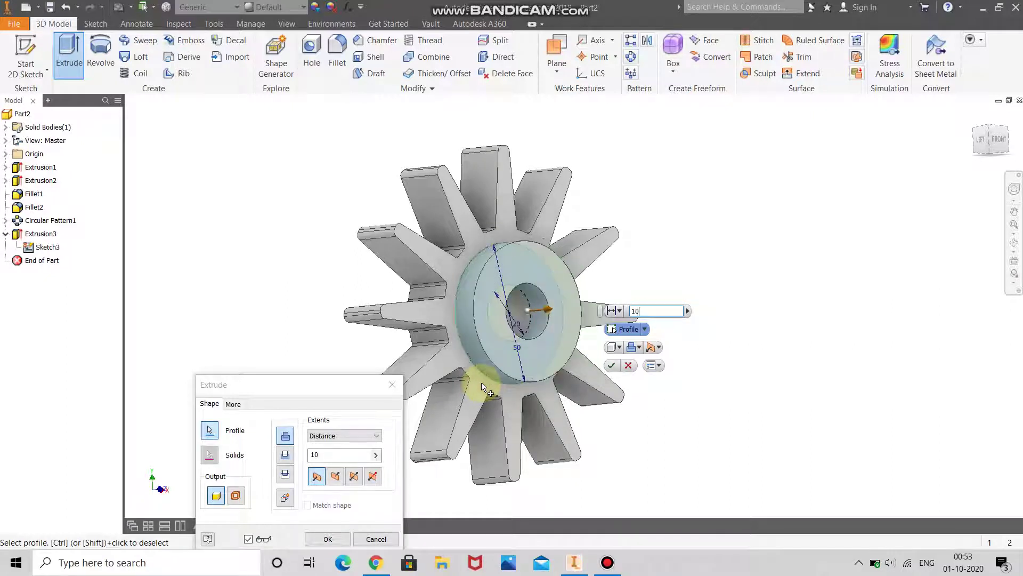
key(BackSpace)
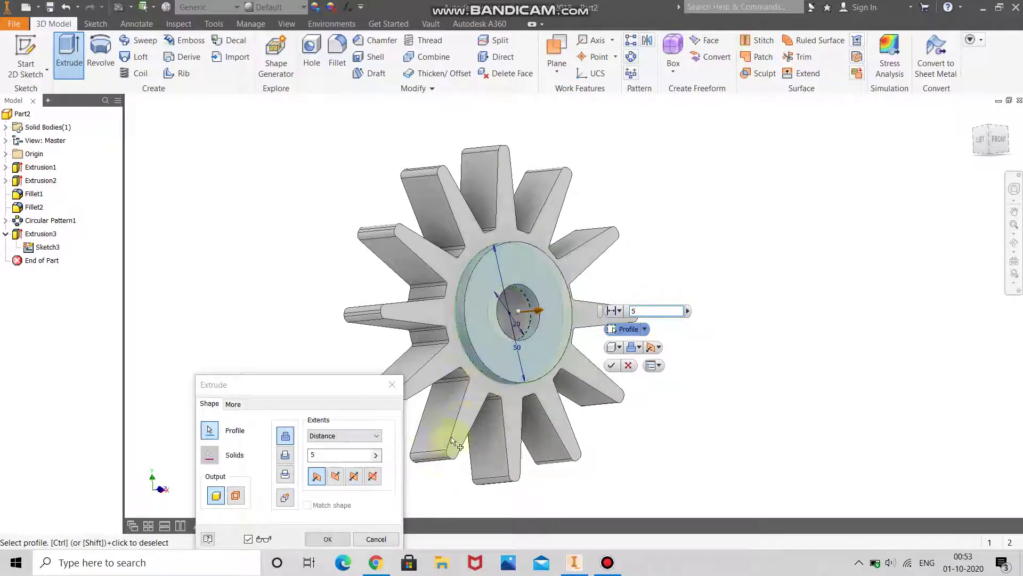
click(284, 456)
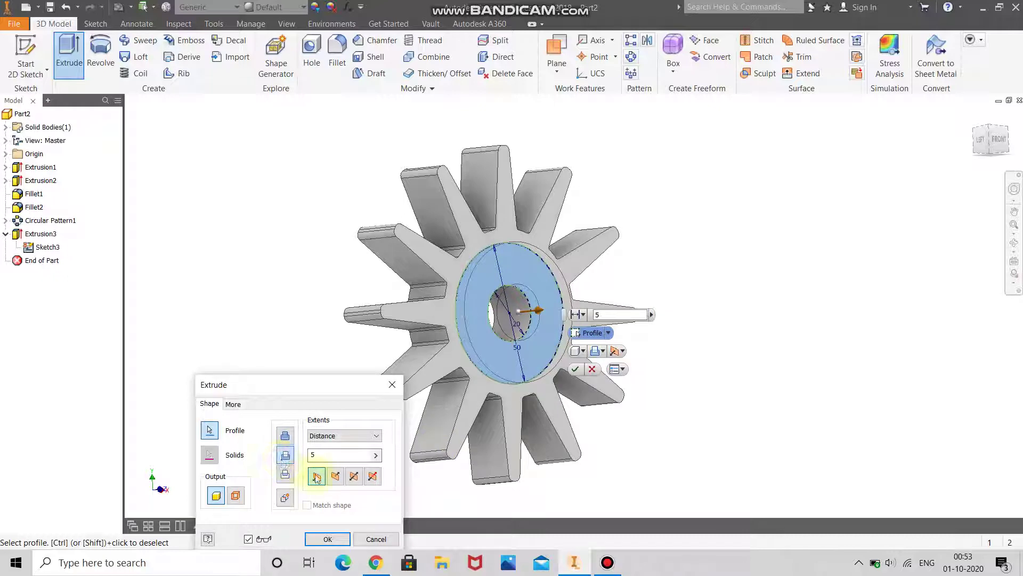
click(335, 476)
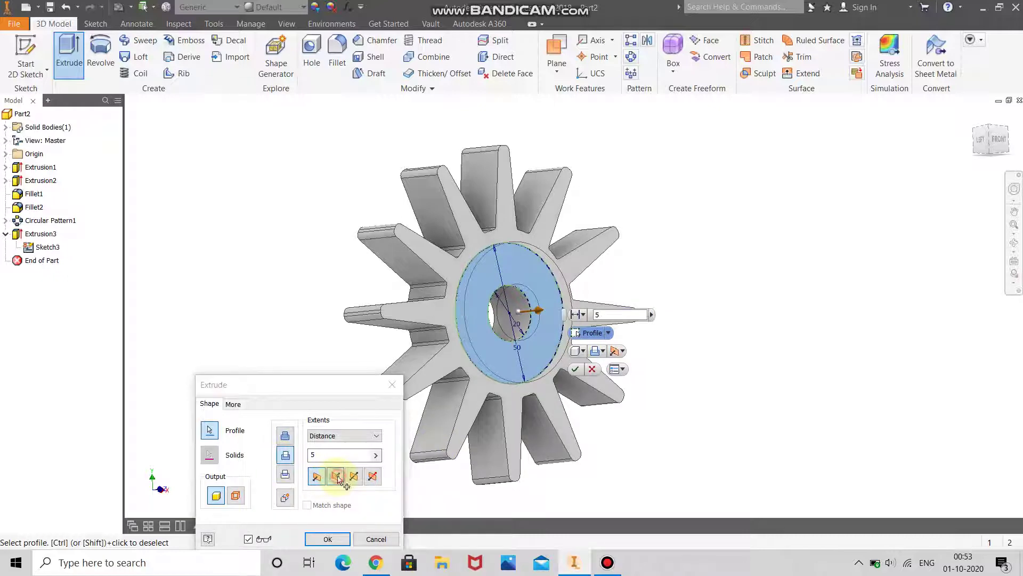
click(328, 539)
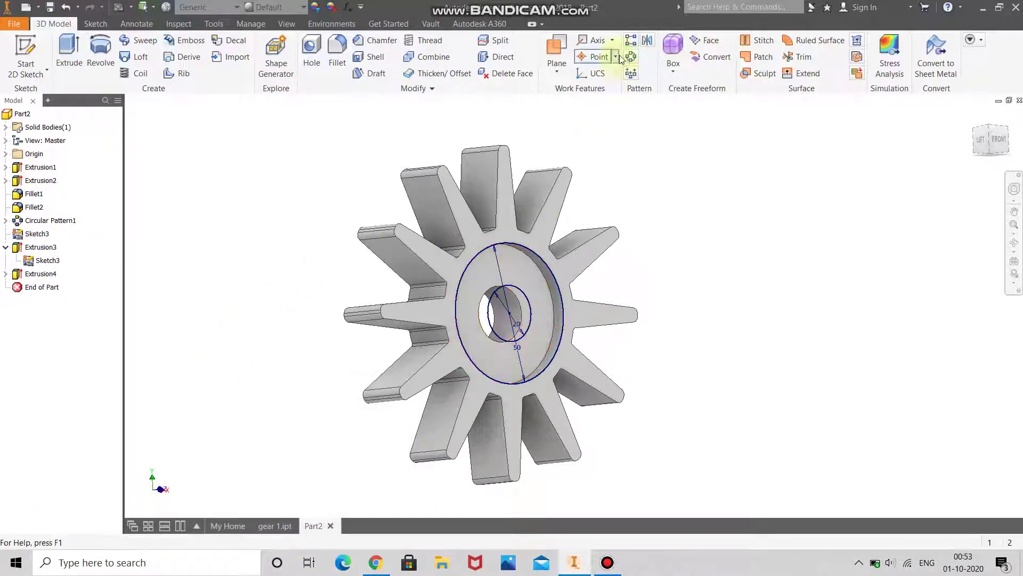
Create a work plane offset -10 mm from the gear's front face
click(557, 71)
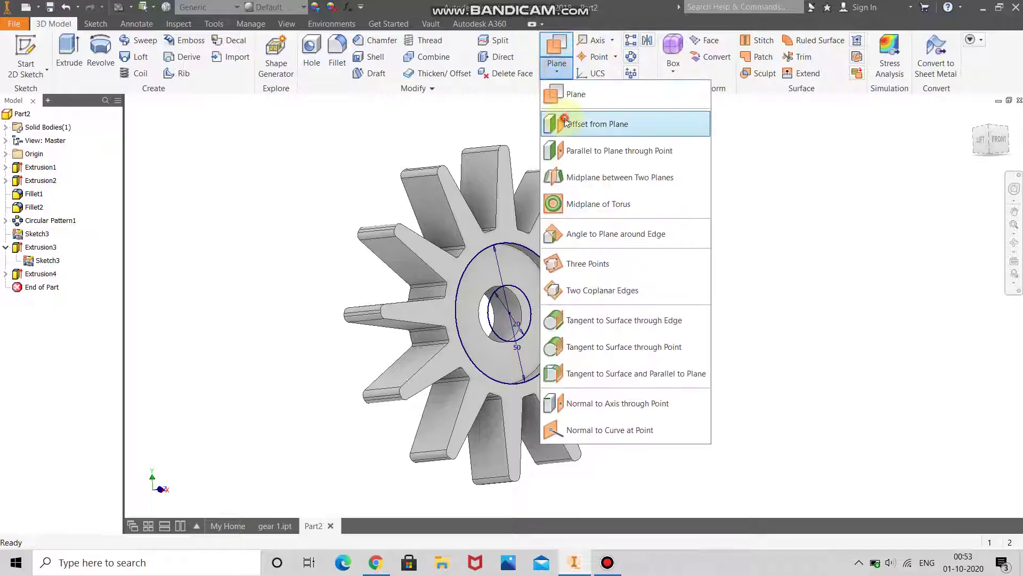
click(594, 123)
click(513, 212)
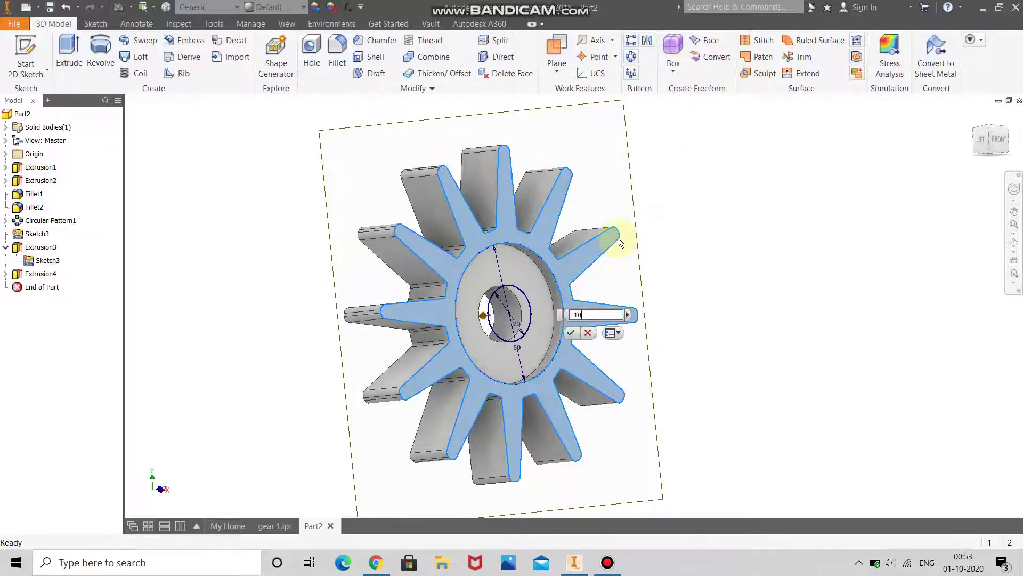
key(Return)
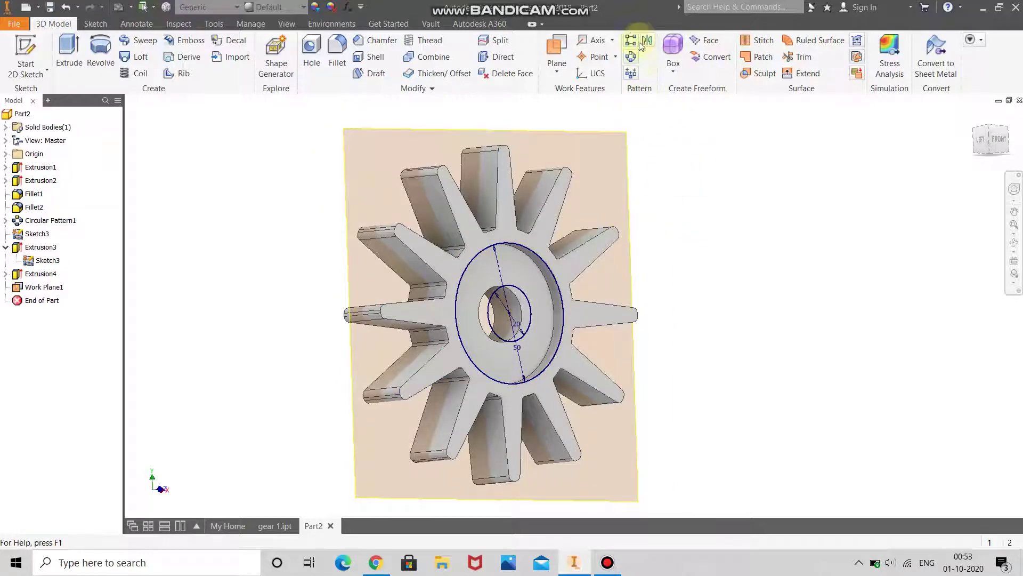
Mirror the ring-shaped recess cut about the mid-thickness work plane onto the gear's rear face
click(646, 42)
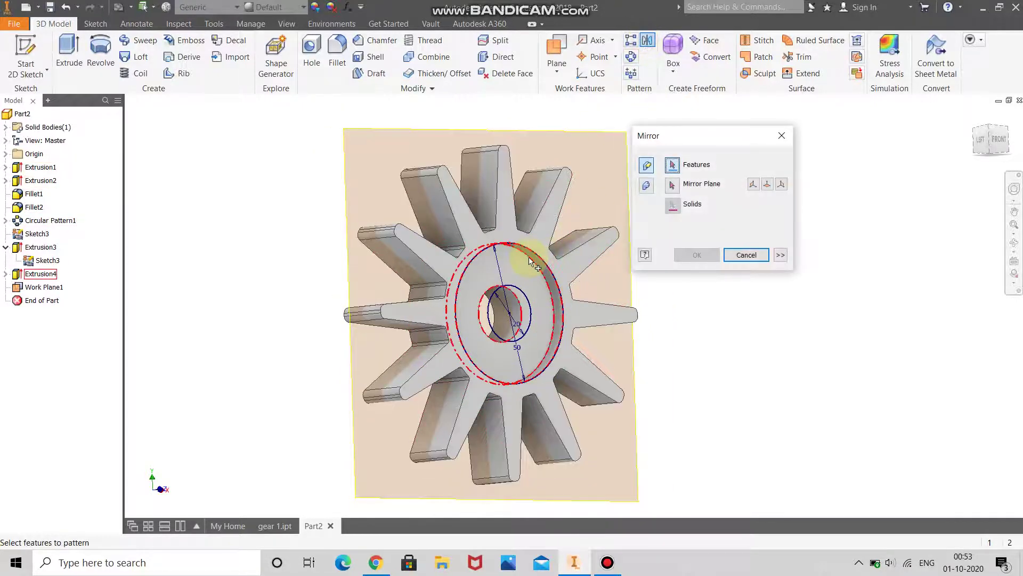
click(670, 187)
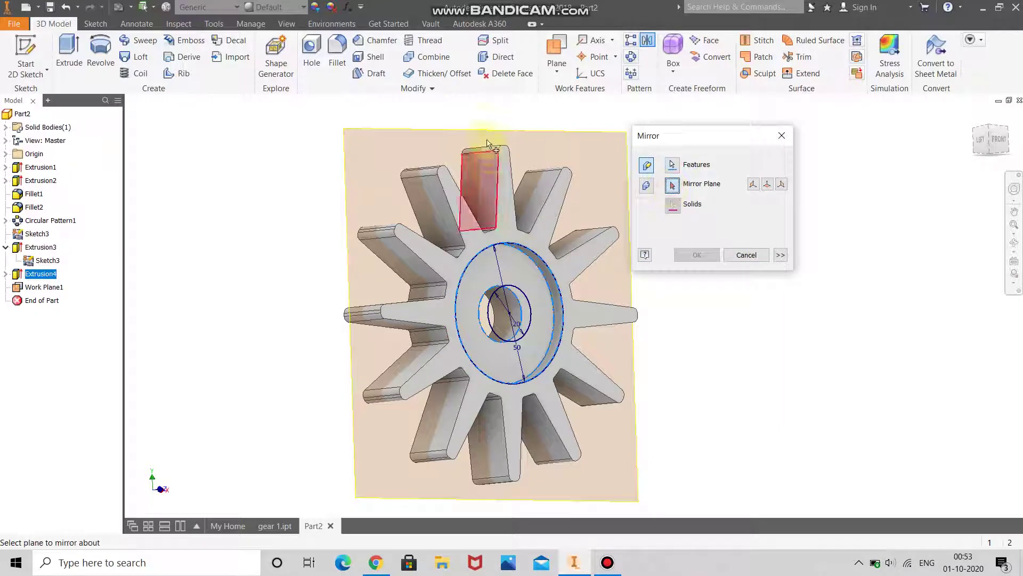
click(486, 136)
click(697, 254)
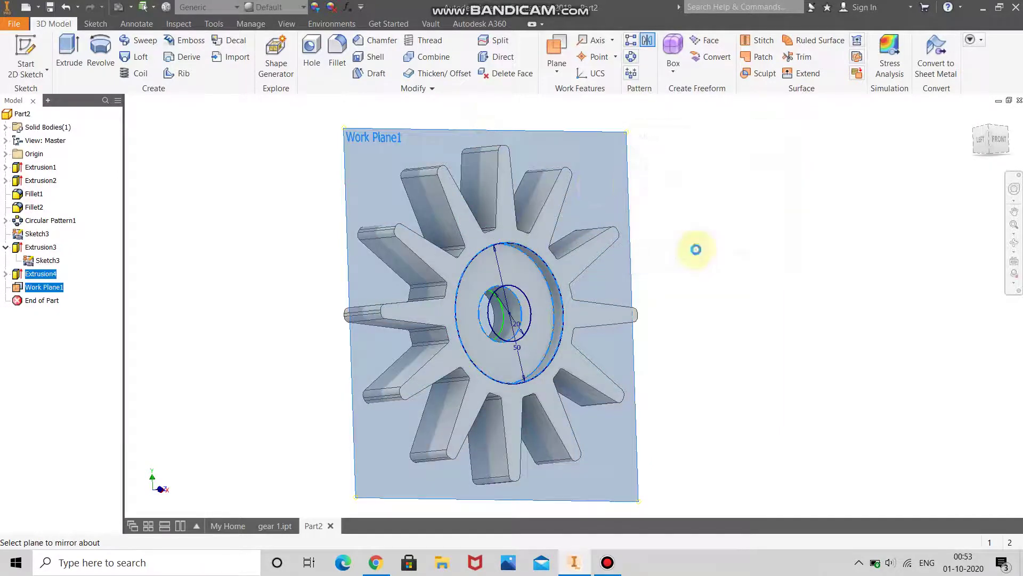
Hide the mid-thickness work plane and the sketch containing the 20 mm and 50 mm circles
click(618, 139)
right_click(612, 137)
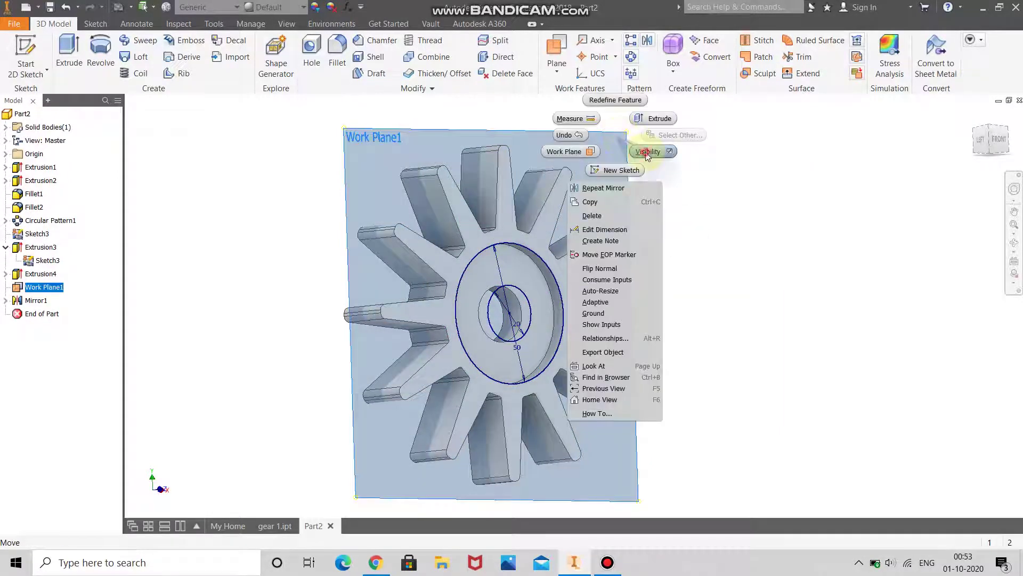
click(648, 153)
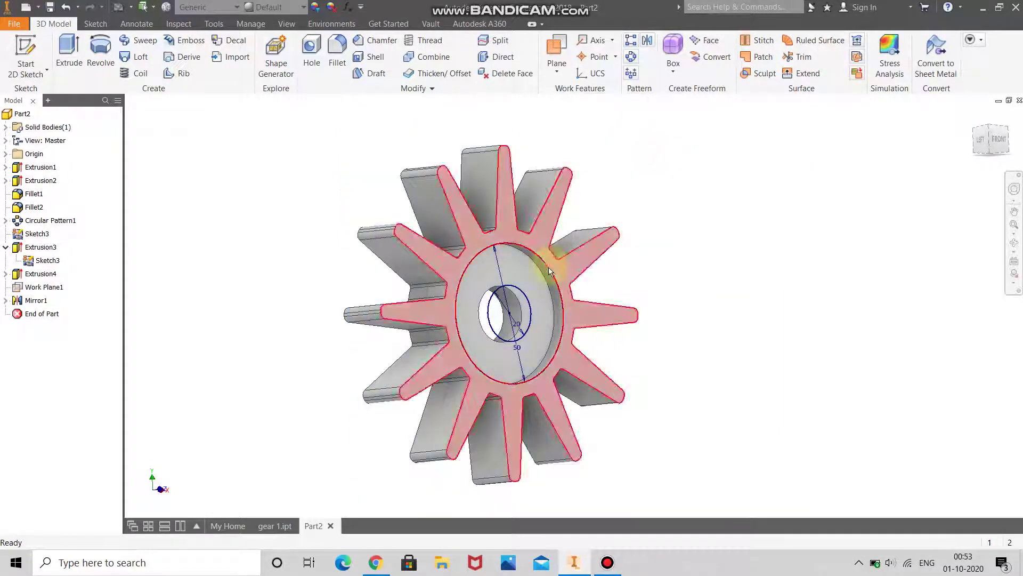
right_click(45, 261)
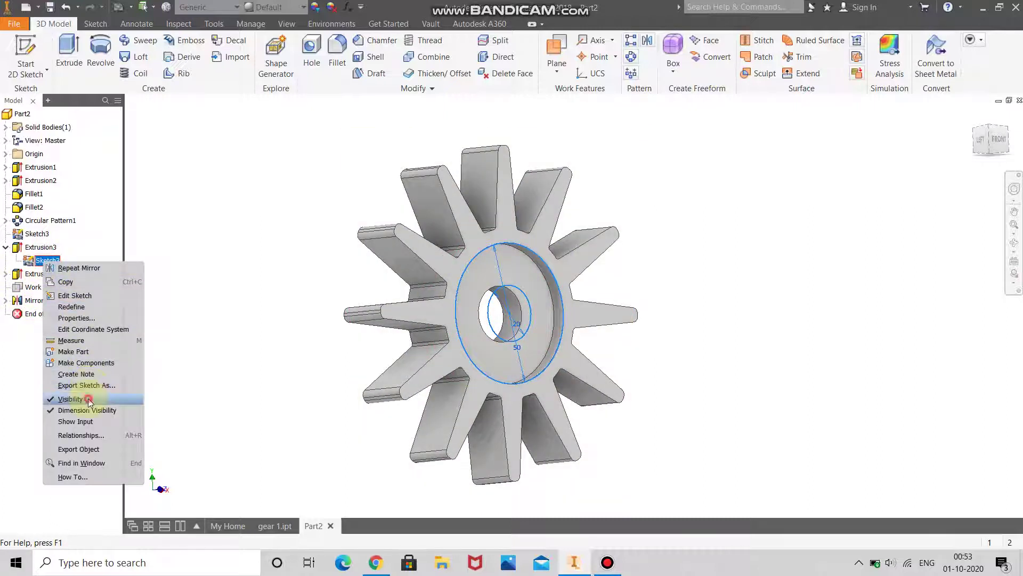
click(70, 399)
Fillet the outer rim edges of the front and rear recesses with a 2 mm radius
click(1014, 242)
mouse_move(628, 283)
mouse_down()
mouse_move(663, 297)
mouse_move(691, 291)
mouse_move(639, 283)
mouse_up()
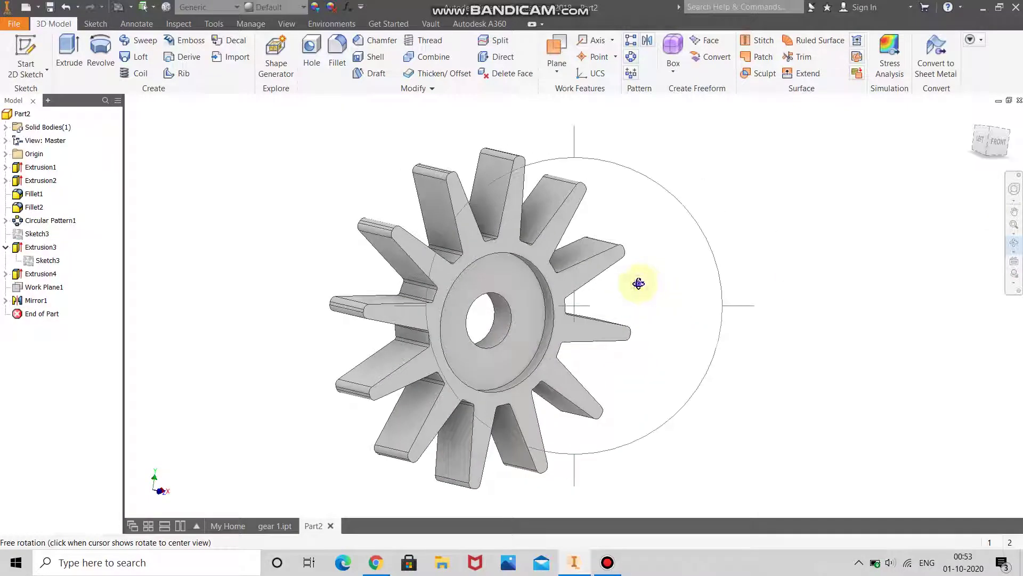
key(Escape)
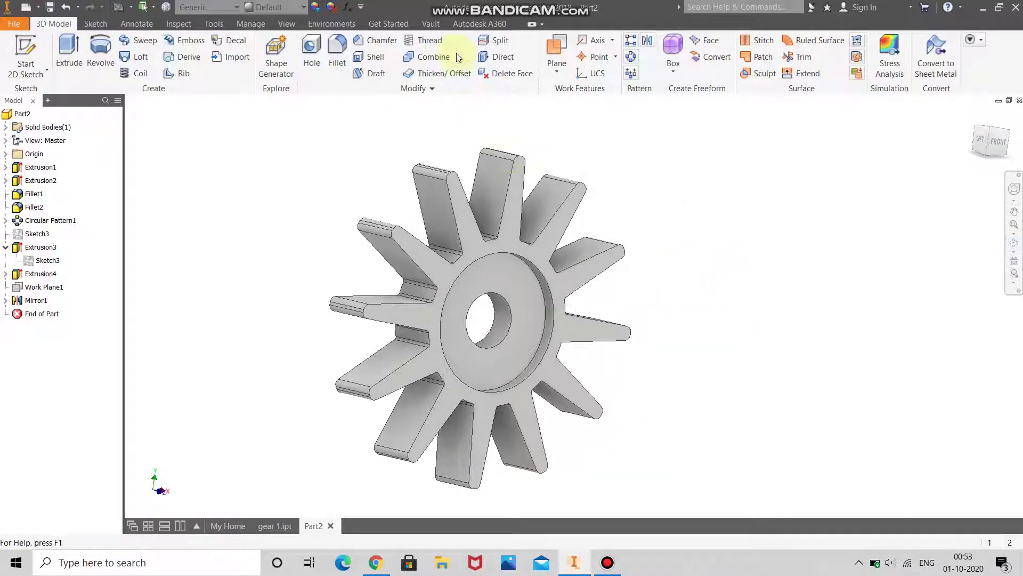
click(337, 48)
click(527, 256)
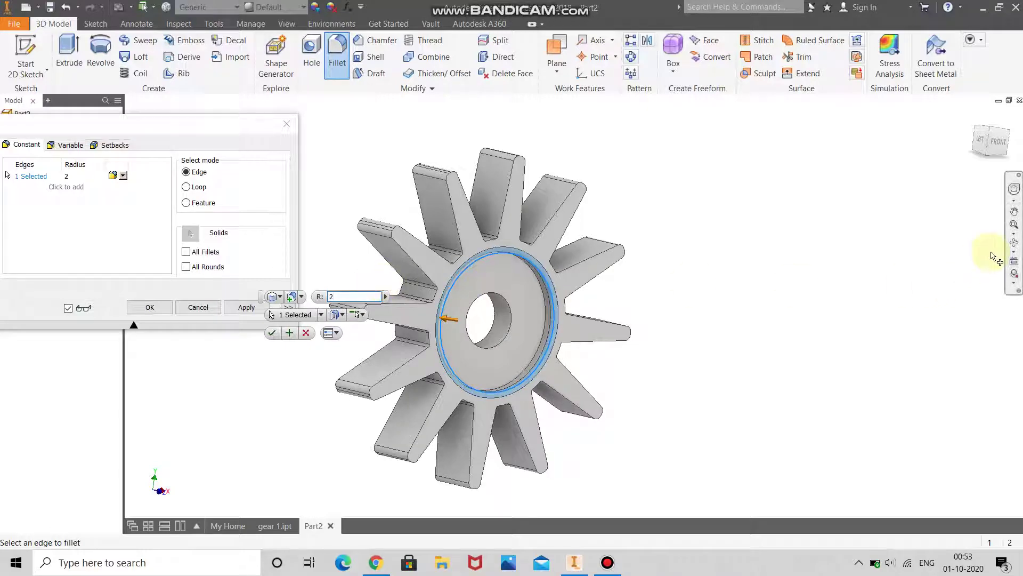
click(1013, 246)
drag(646, 309, 744, 285)
key(Escape)
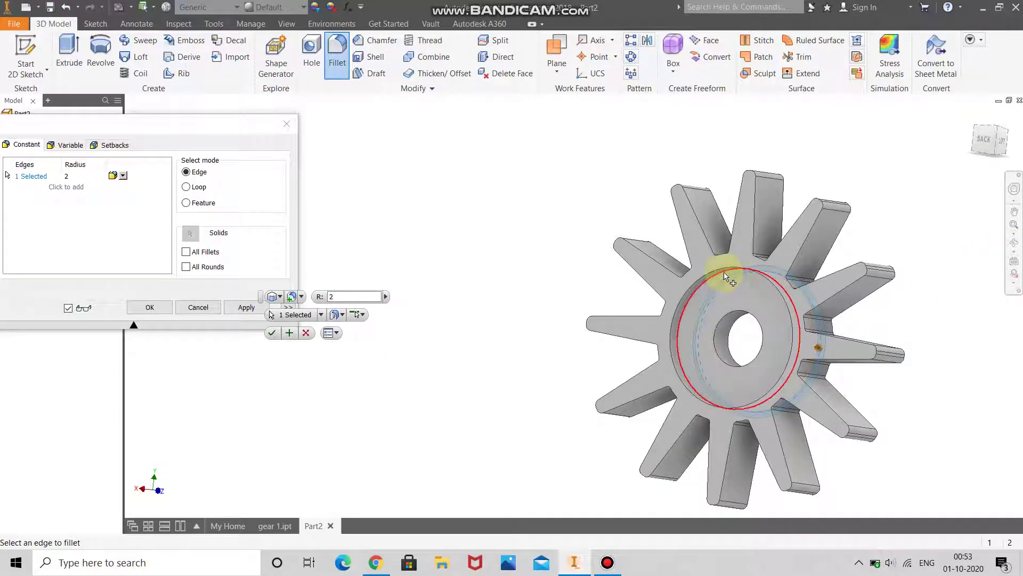
click(687, 286)
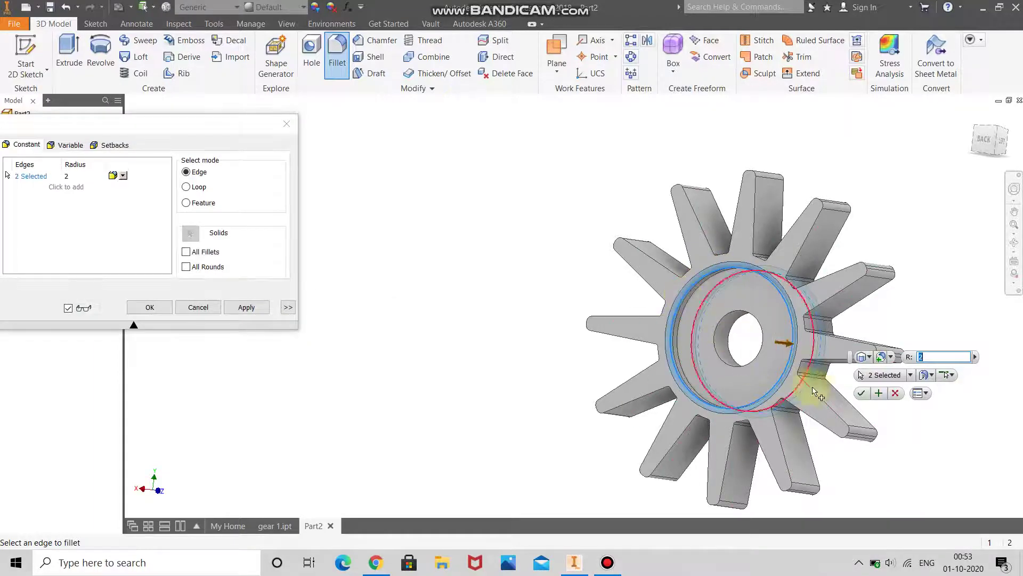
click(860, 393)
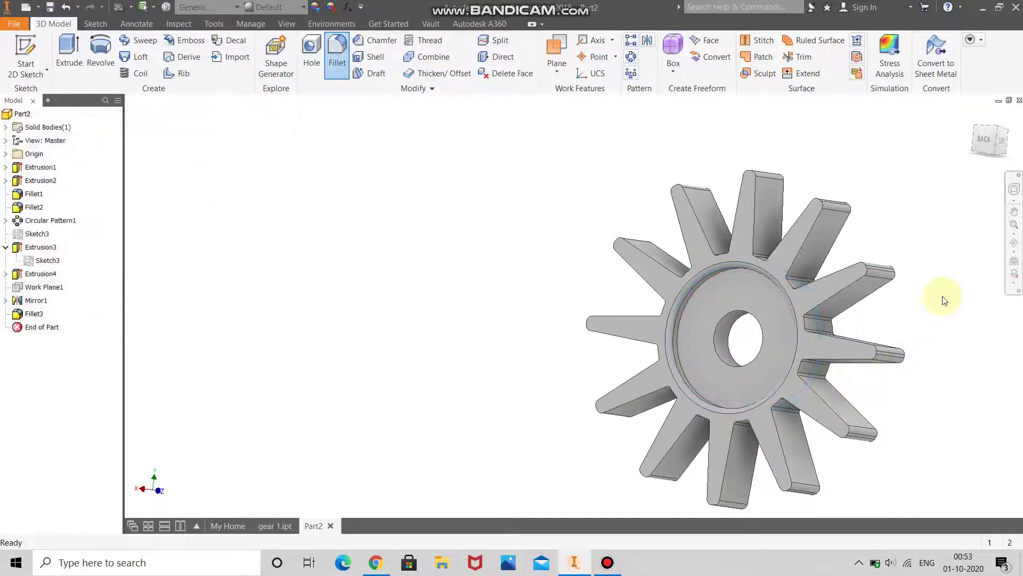
Start a sketch on the front recess floor and place a circle's centre 18 mm directly above the bore centre
click(1013, 244)
drag(650, 297, 578, 287)
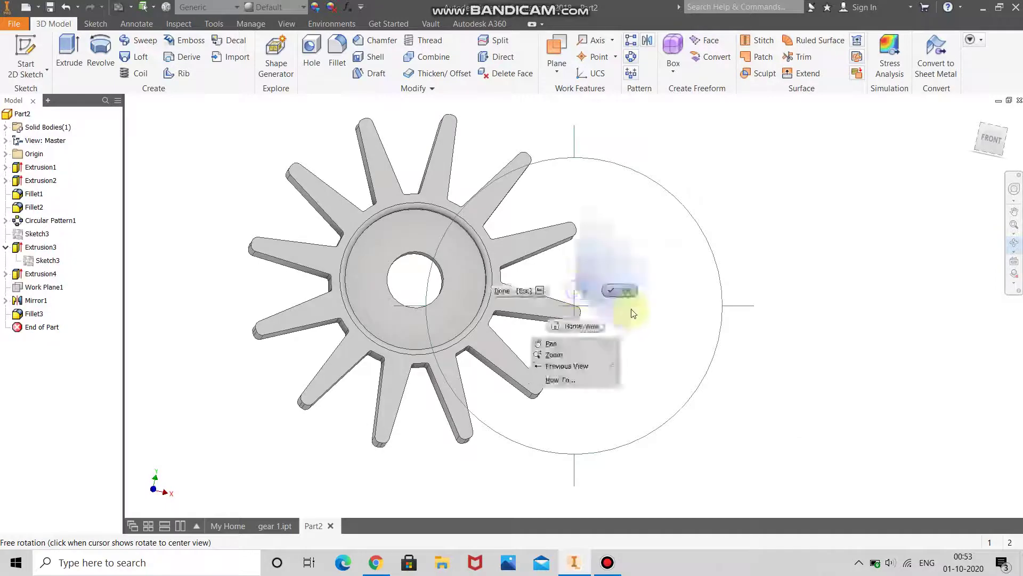
key(Escape)
click(458, 256)
click(492, 251)
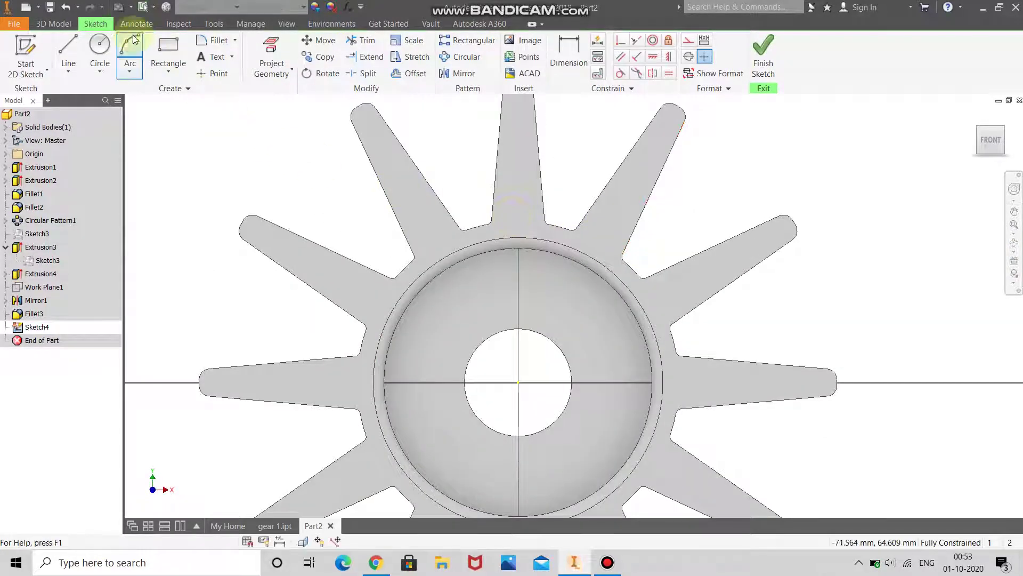
click(88, 41)
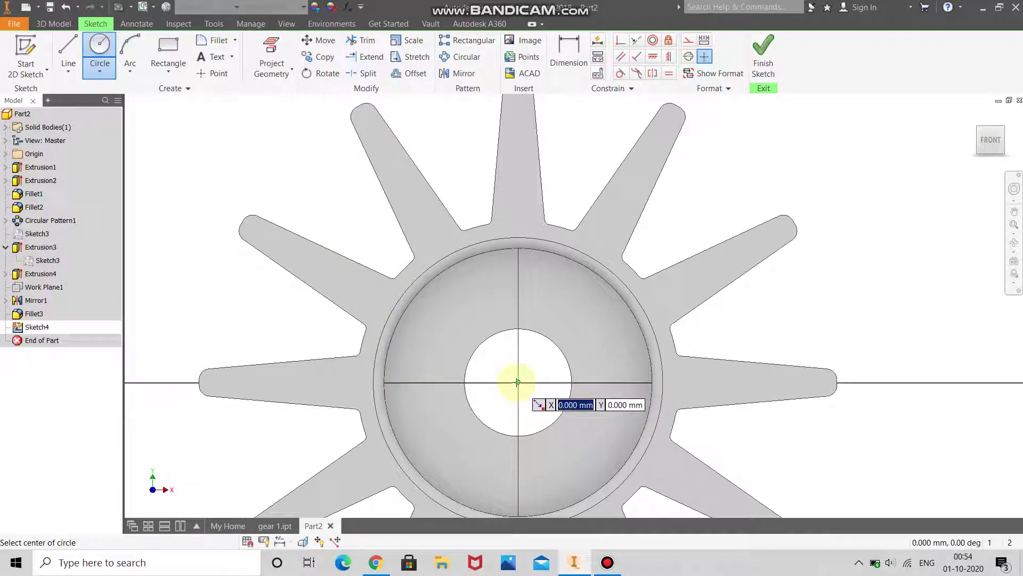
key(Tab)
text(50)
key(Tab)
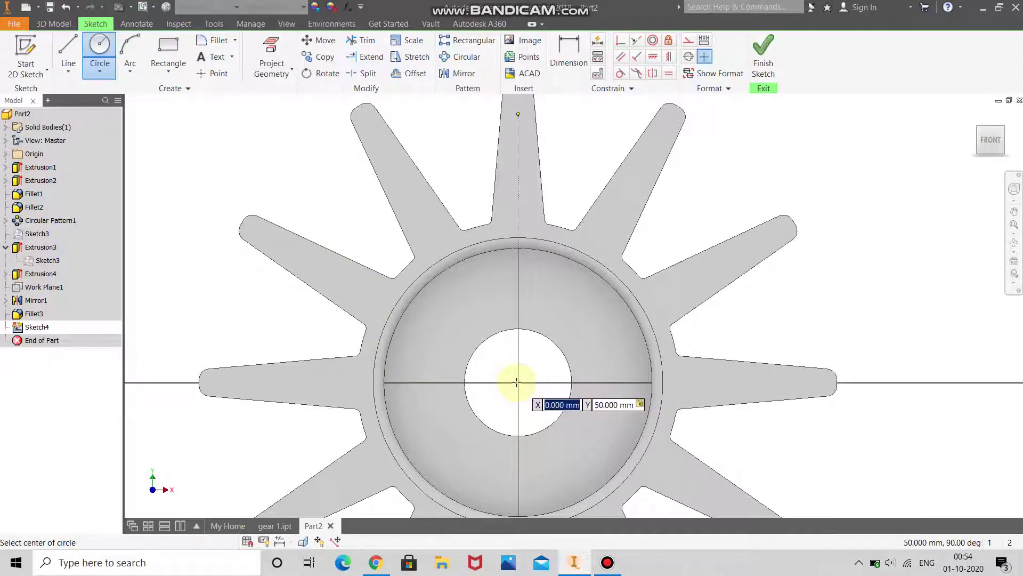
key(Tab)
key(Tab)
key(Tab)
text(20)
key(Tab)
key(Tab)
text(15)
key(Tab)
key(Tab)
text(18)
key(Tab)
key(Return)
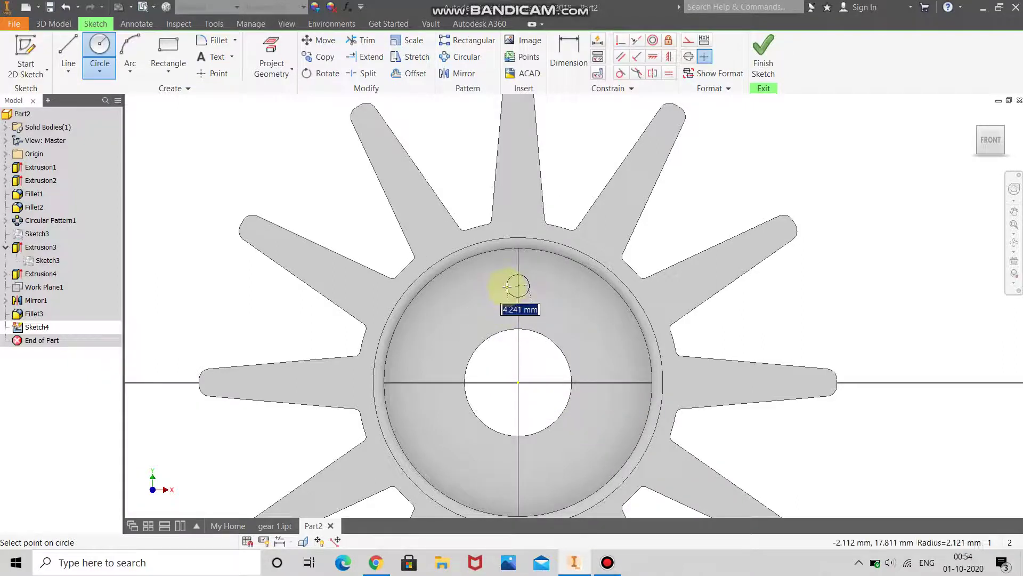
Give the circle above the bore a 5 mm diameter and finish the sketch
text(5)
key(Return)
right_click(556, 231)
click(554, 203)
click(763, 53)
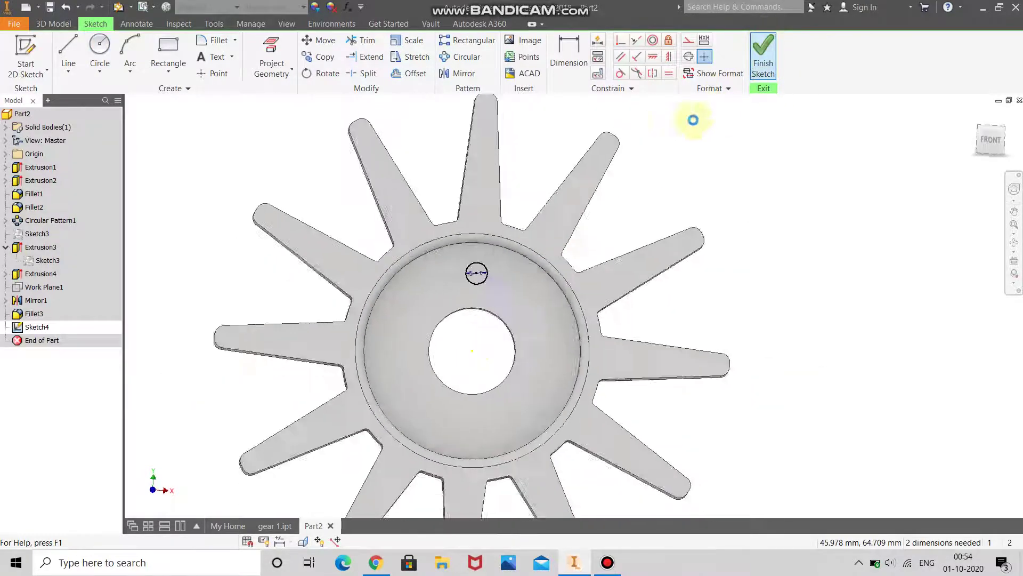
Cut the 5 mm circle through the gear web with a 50 mm extrusion in the reverse direction
click(80, 48)
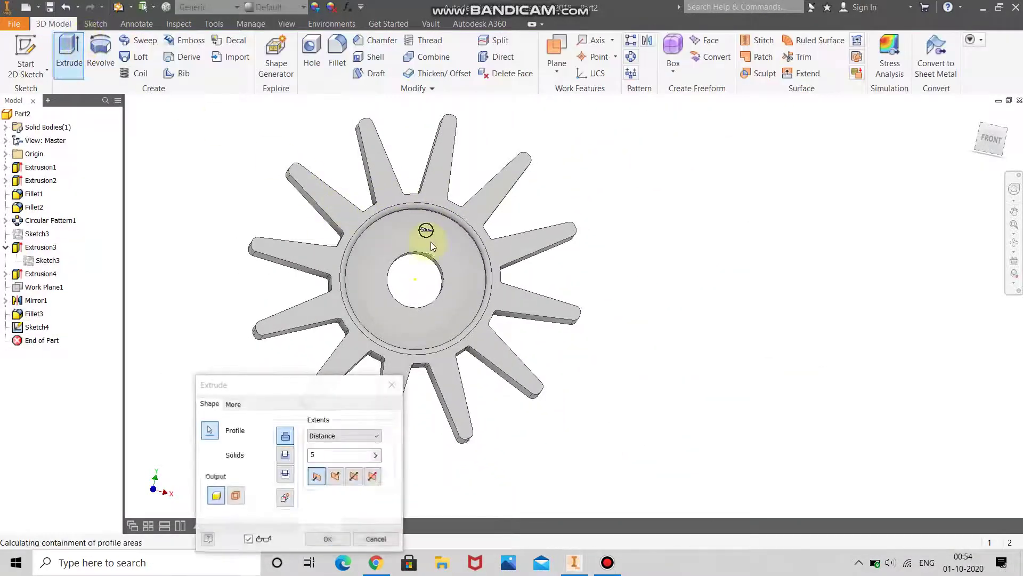
click(285, 457)
click(312, 455)
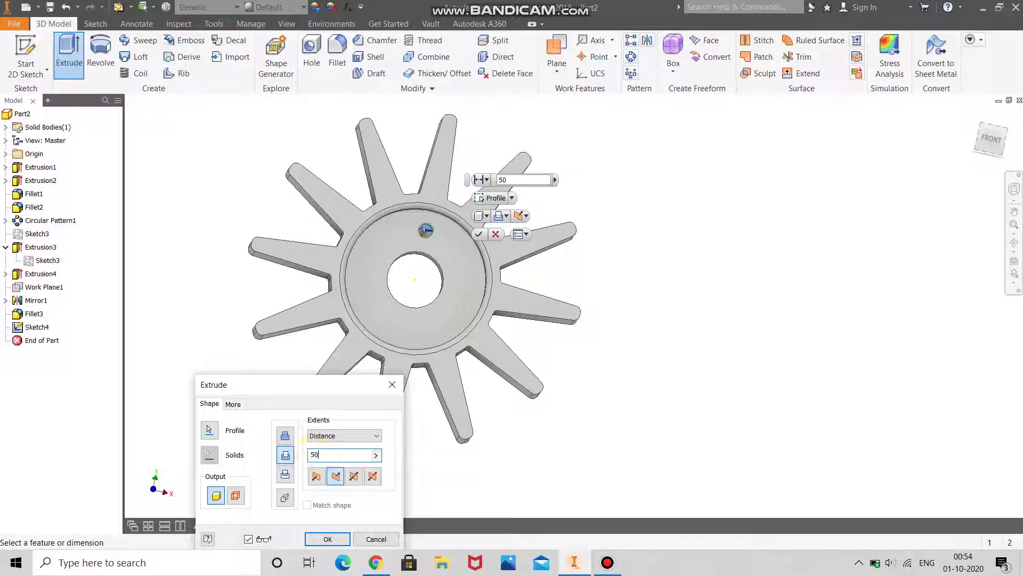
click(328, 539)
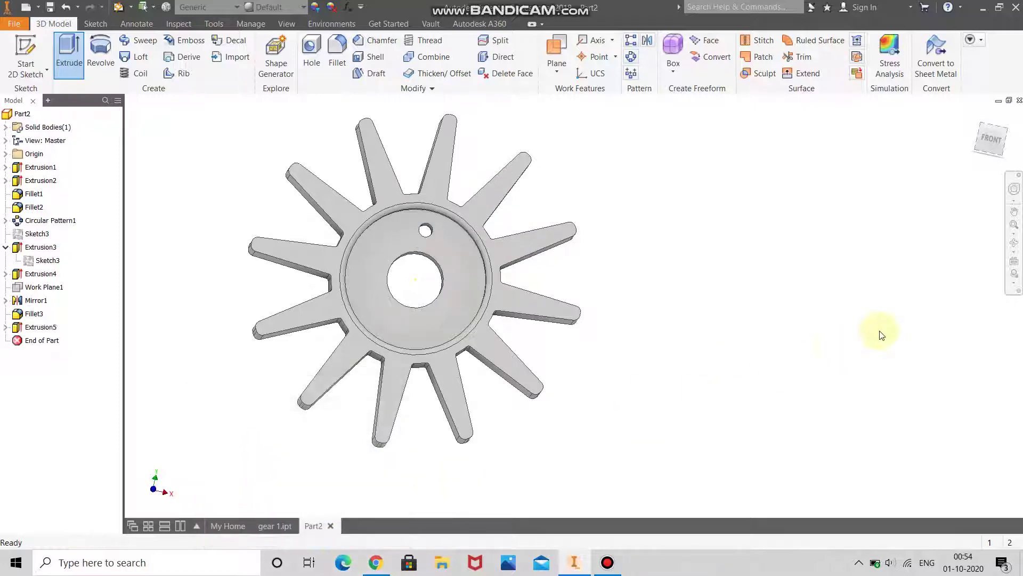
click(1015, 243)
drag(627, 267, 644, 290)
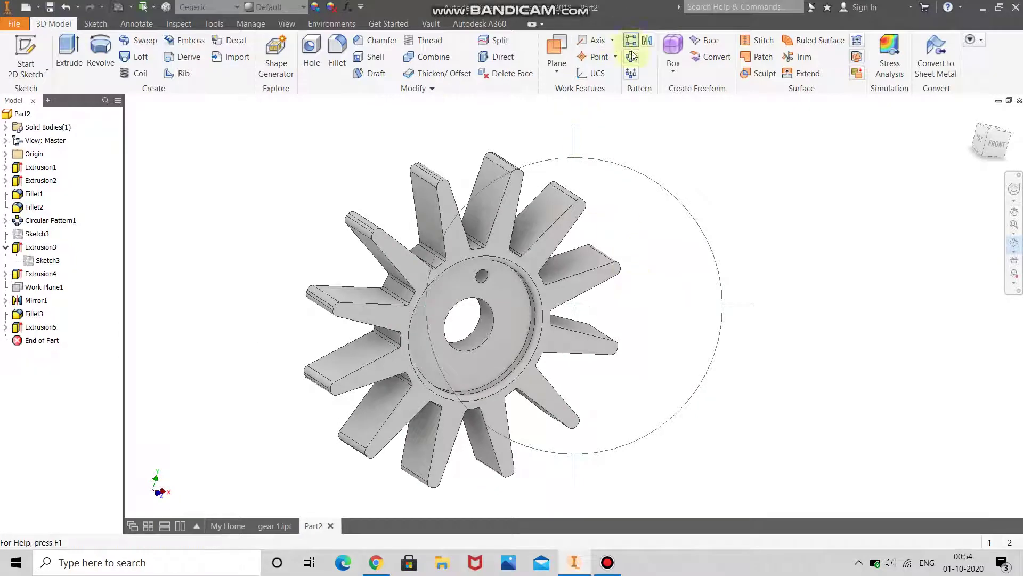
click(462, 284)
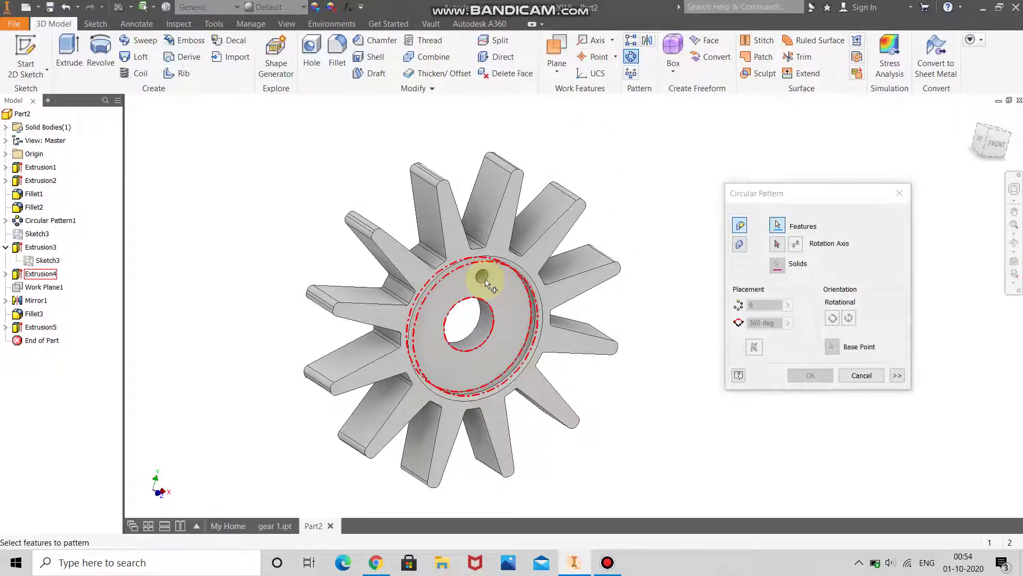
click(484, 281)
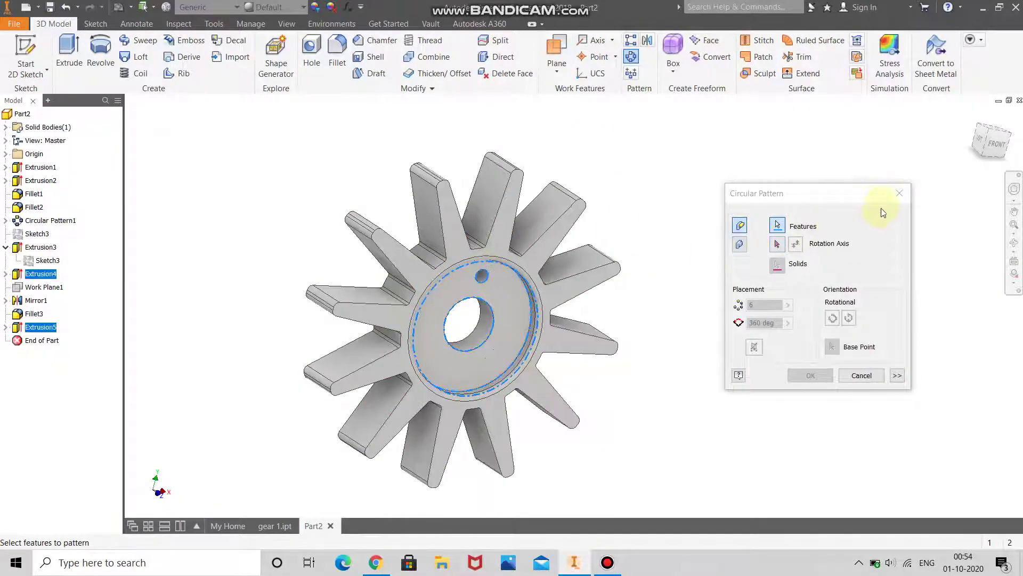
click(896, 200)
Pattern the small hole circularly about the bore axis with 6 occurrences over 360 degrees
click(483, 278)
key(Return)
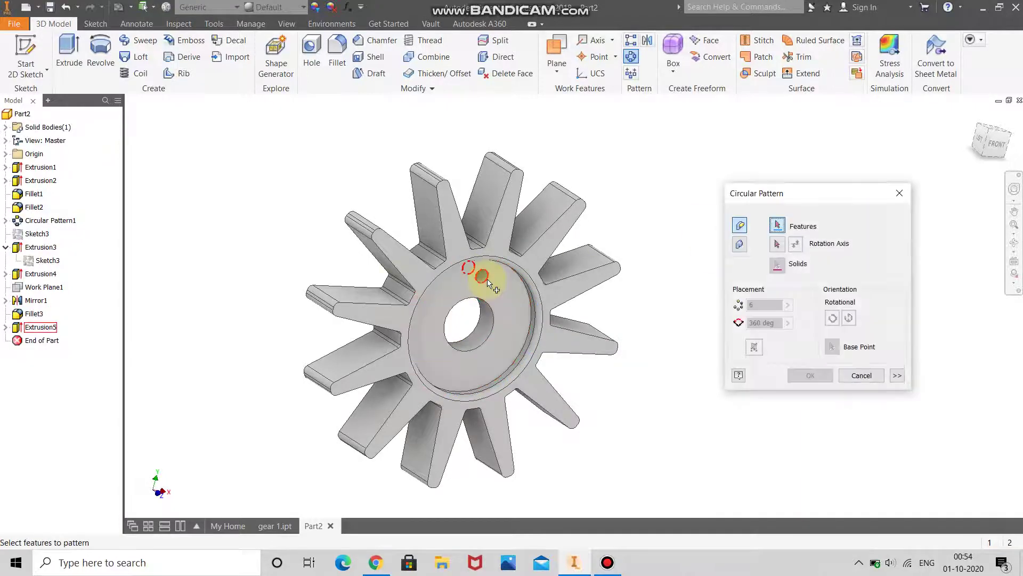
click(778, 244)
click(510, 337)
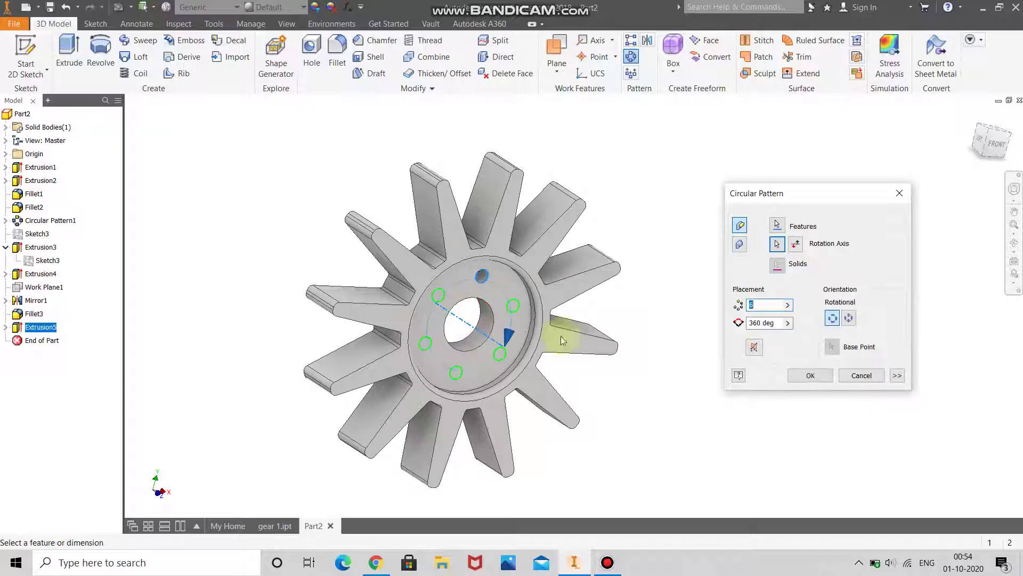
click(807, 374)
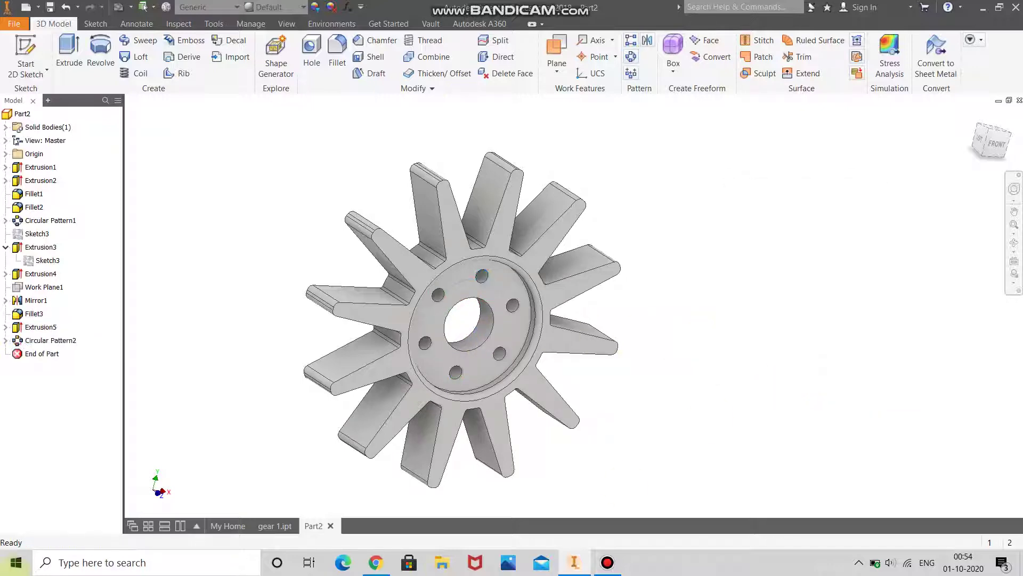
click(1014, 243)
drag(765, 297, 713, 251)
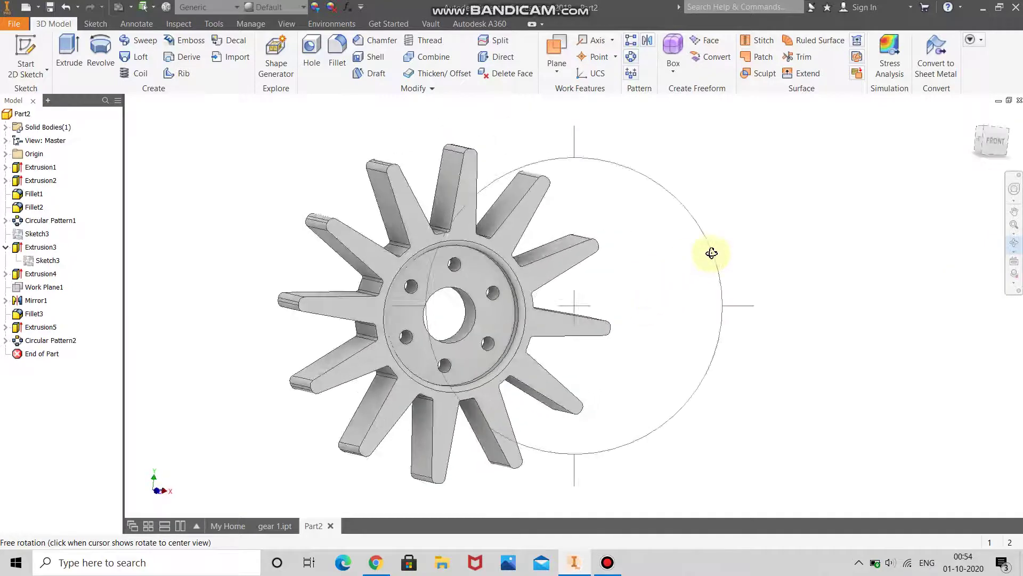
scroll(670, 277, down, 2)
scroll(605, 304, up, 5)
right_click(604, 304)
click(604, 339)
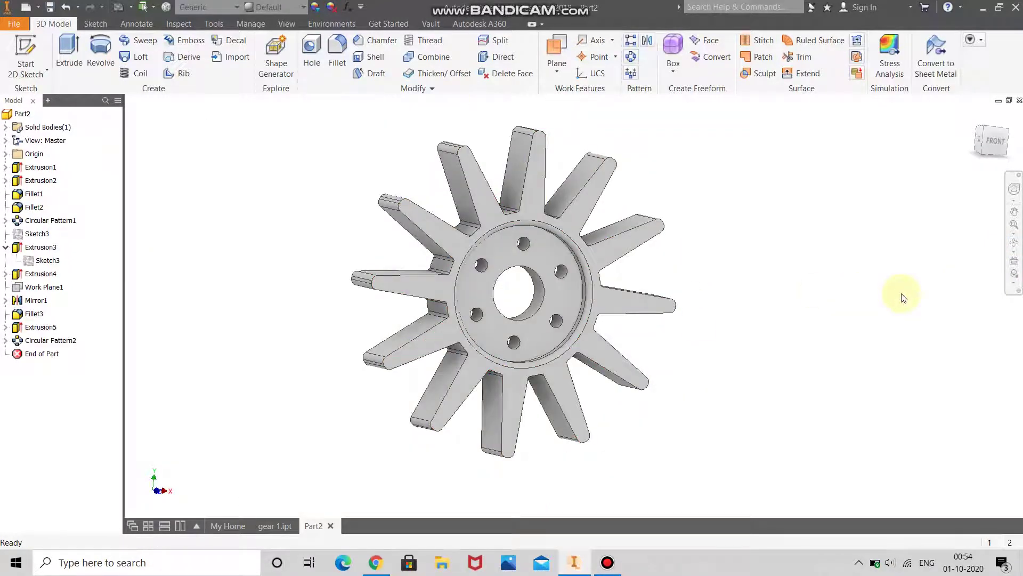
Save the part as gear2 in the quick return mechanism folder
key(ctrl+s)
text(gear2)
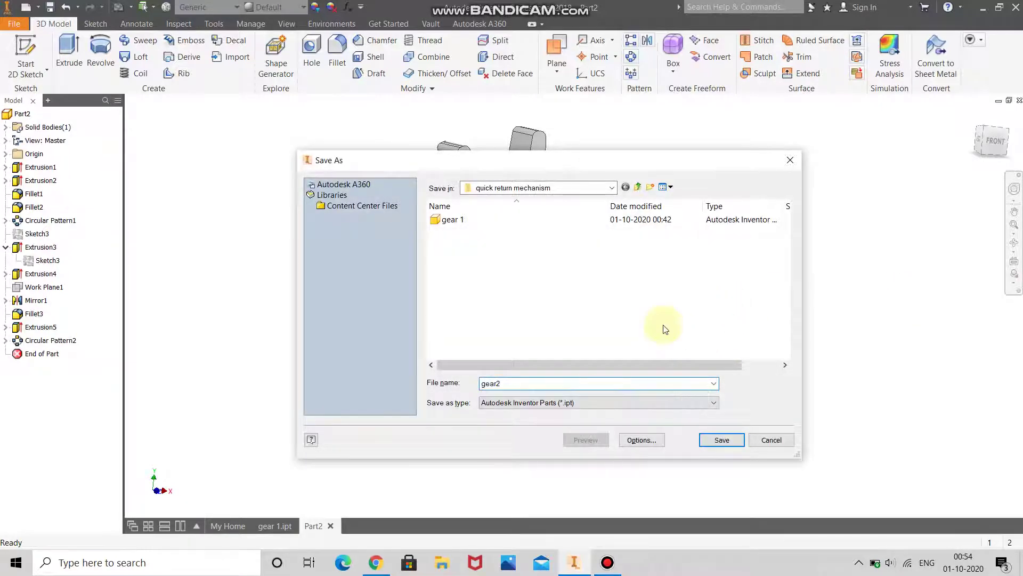
key(Return)
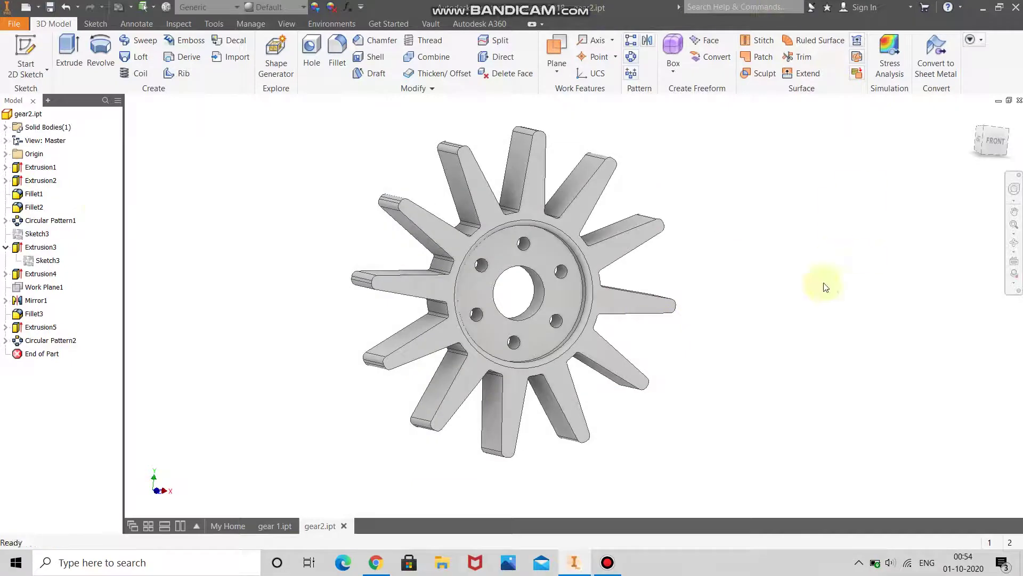
click(991, 139)
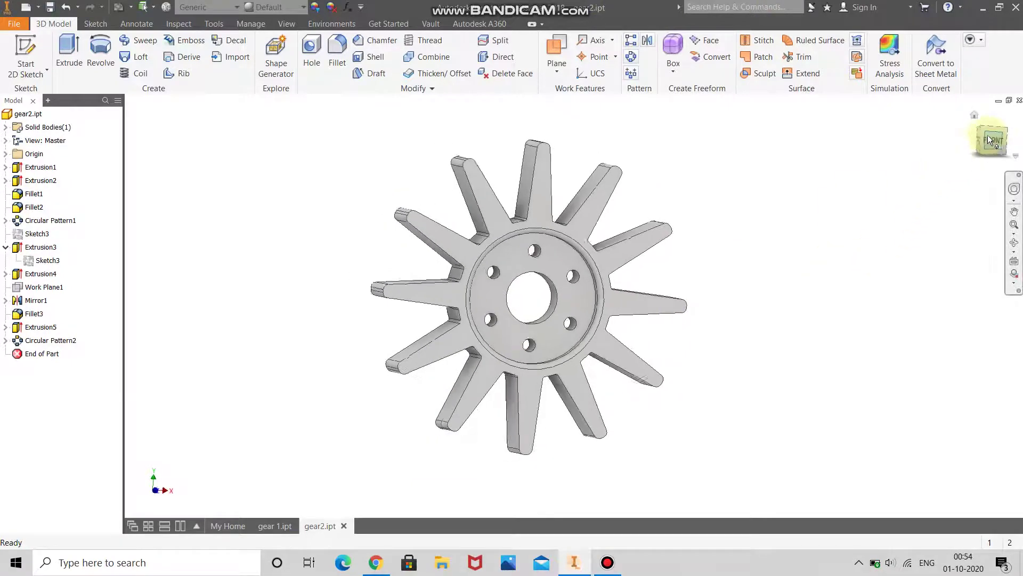
click(980, 132)
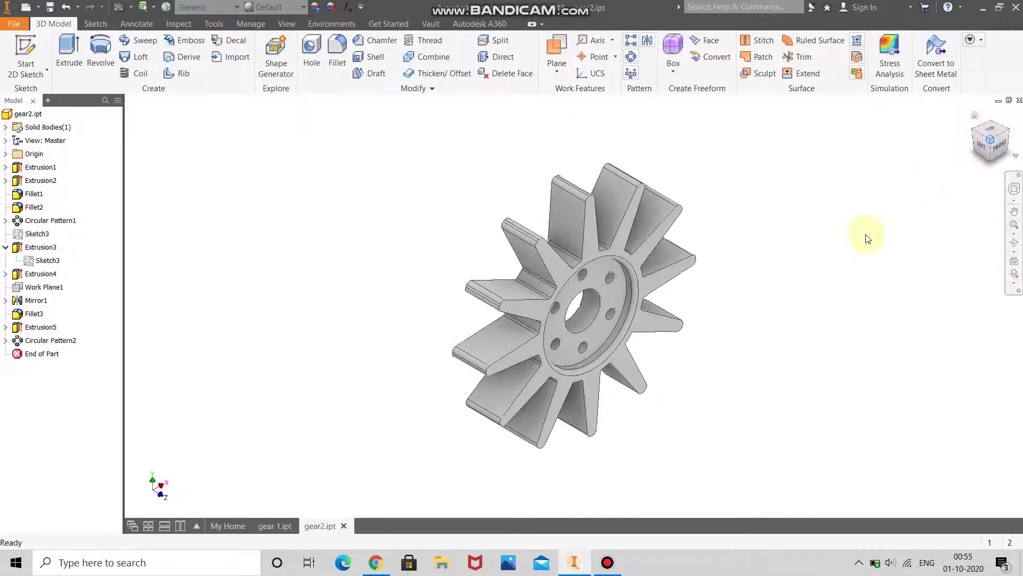
scroll(735, 269, down, 3)
scroll(735, 269, up, 2)
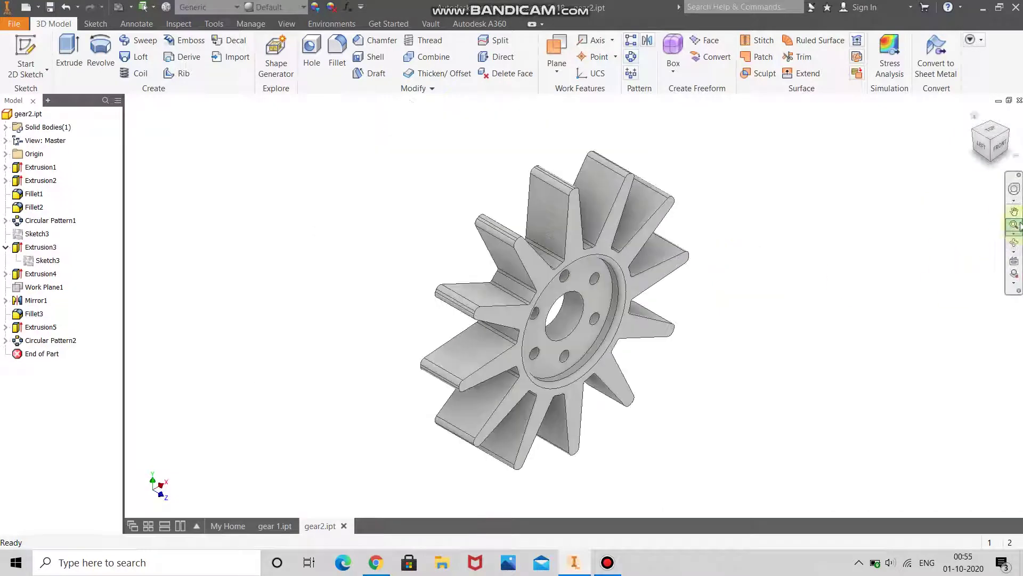
click(1014, 242)
drag(715, 322, 699, 297)
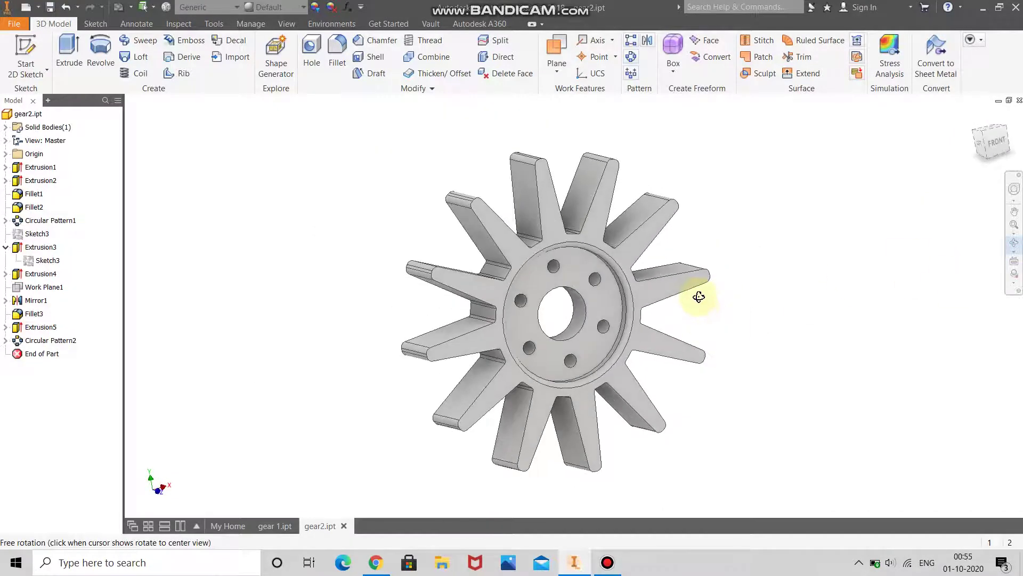
In a new part, start a sketch on the horizontal XZ plane and draw a two-point center rectangle at the origin, 5 mm by 500 mm
click(25, 58)
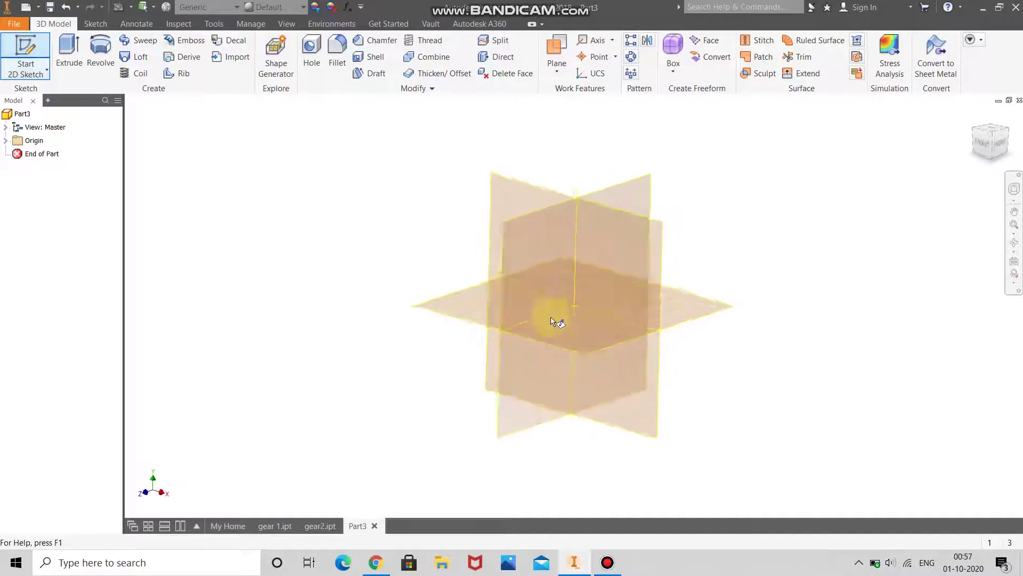
click(552, 330)
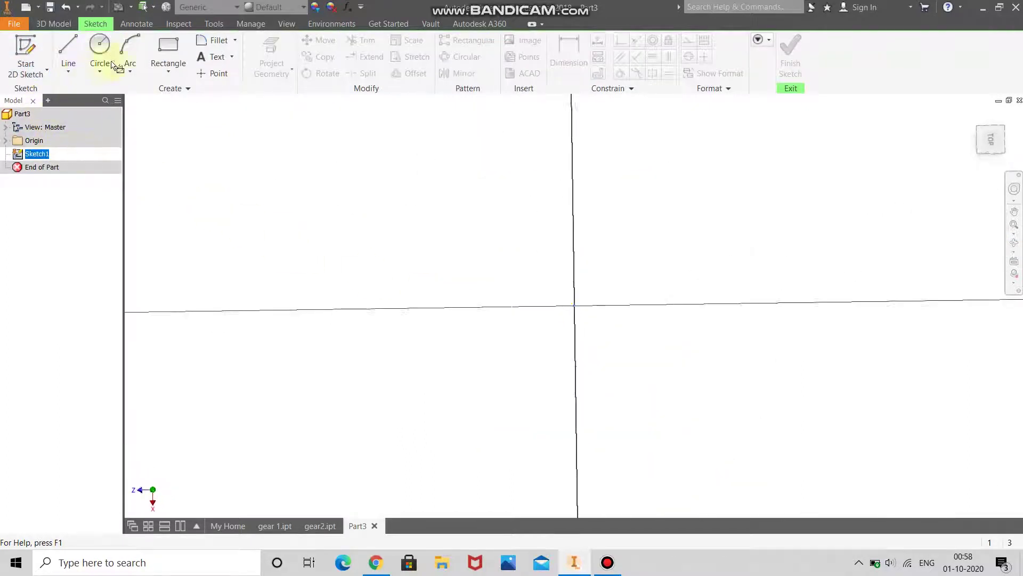
click(169, 75)
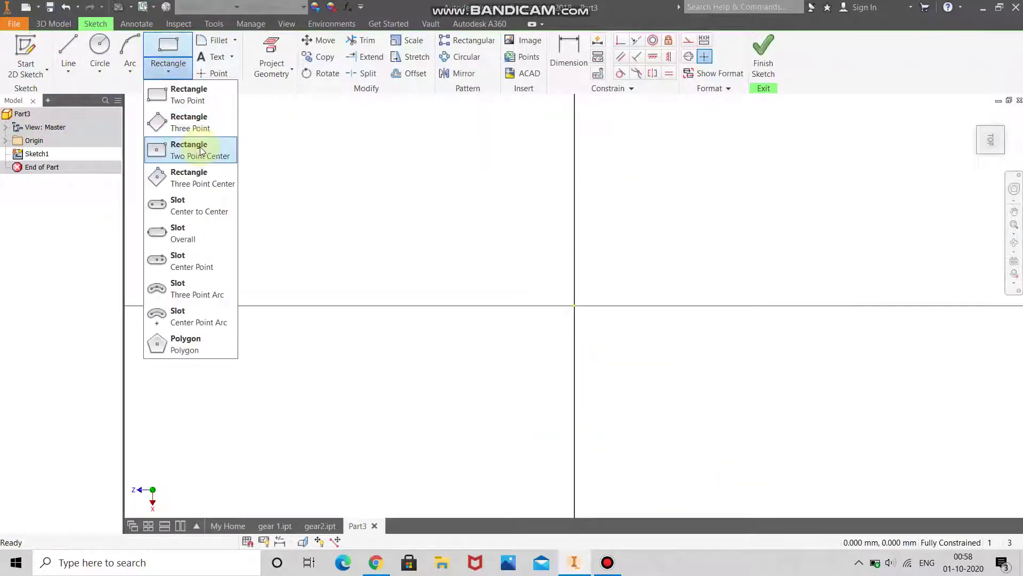
click(181, 144)
click(574, 306)
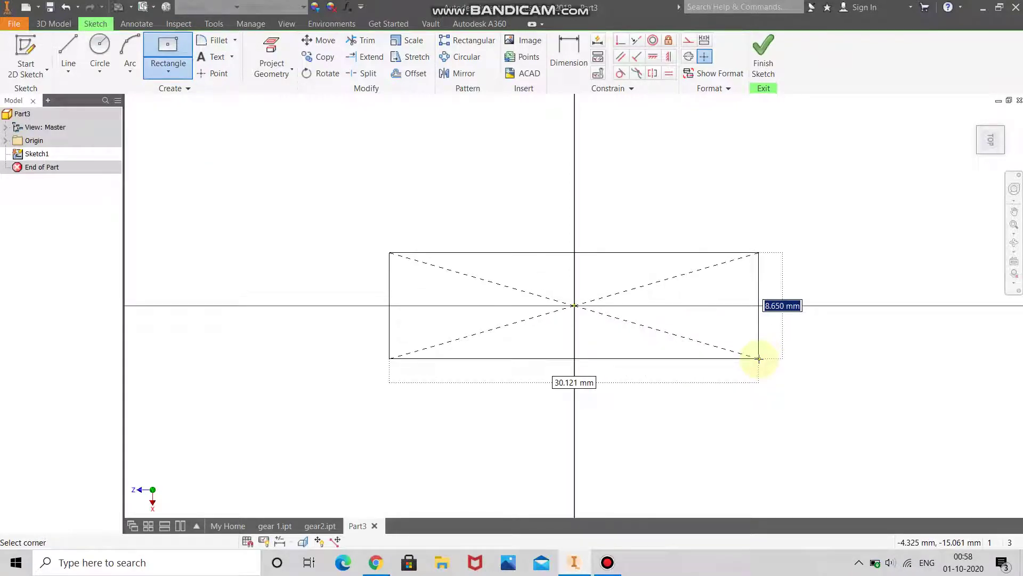
text(5)
key(Tab)
text(500)
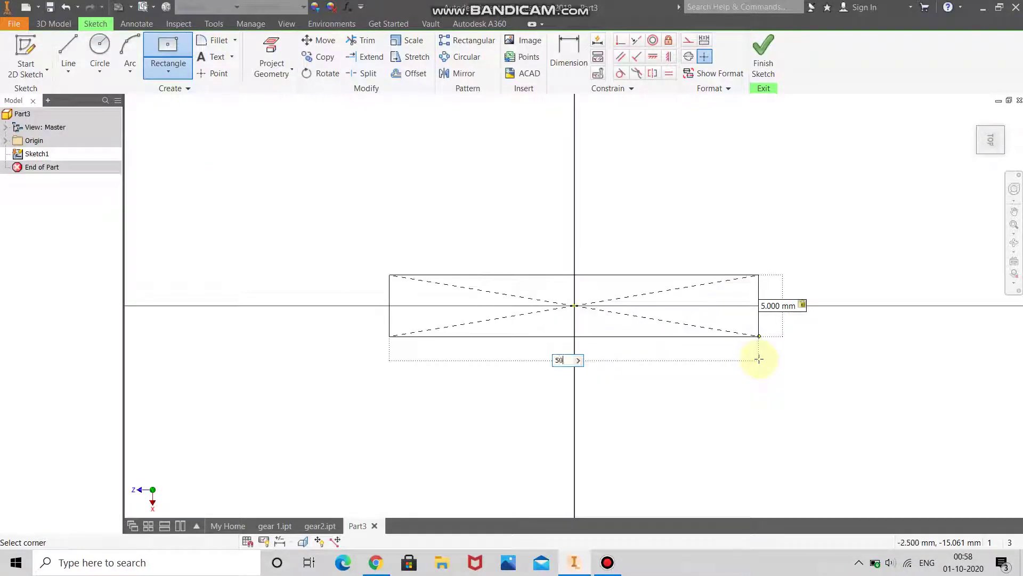
key(Tab)
text(200)
key(Tab)
scroll(746, 352, down, 5)
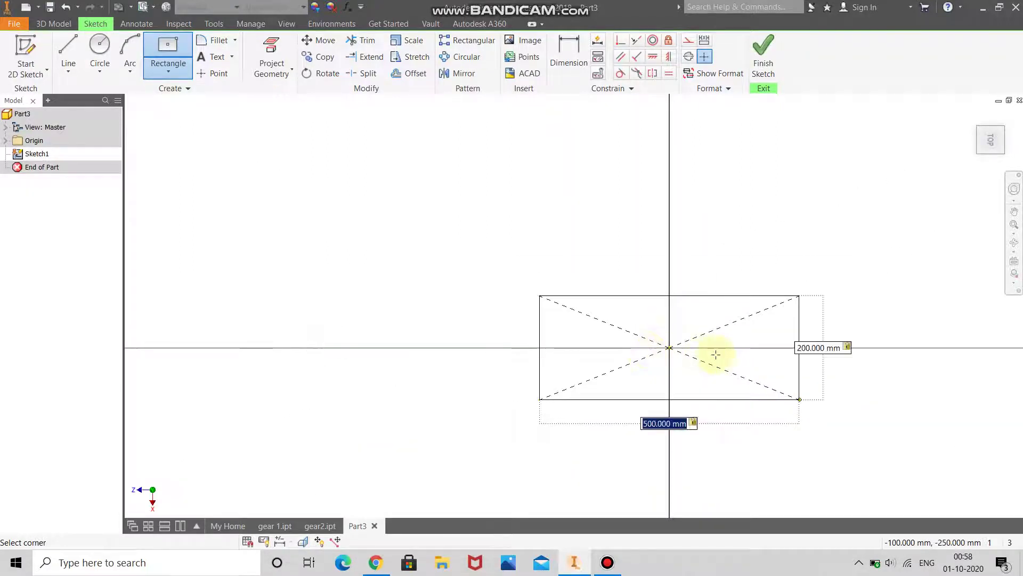
right_click(716, 354)
click(769, 354)
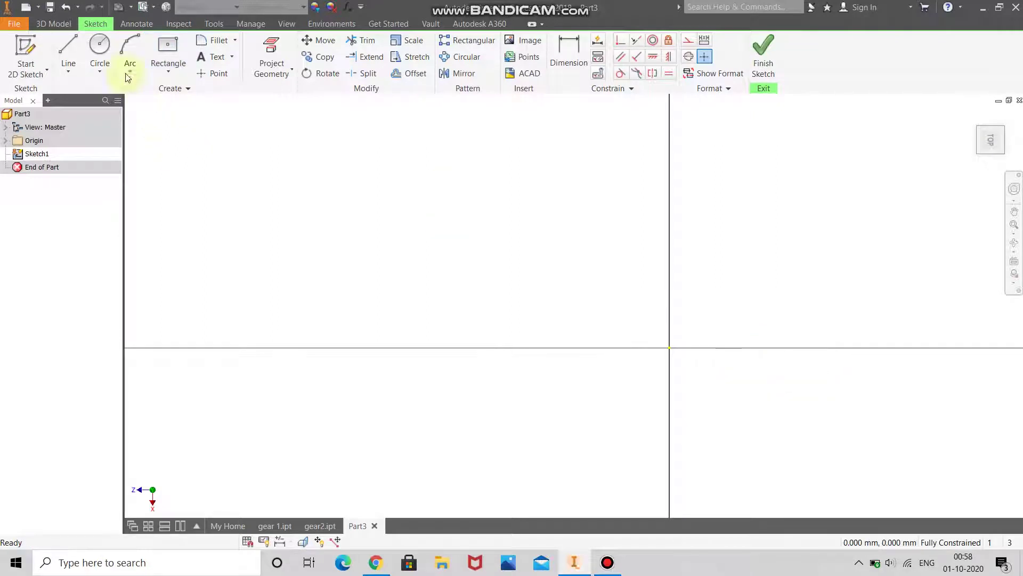
Sketch a centre rectangle 500 mm long and 200 mm wide at the origin and finish the sketch
click(162, 50)
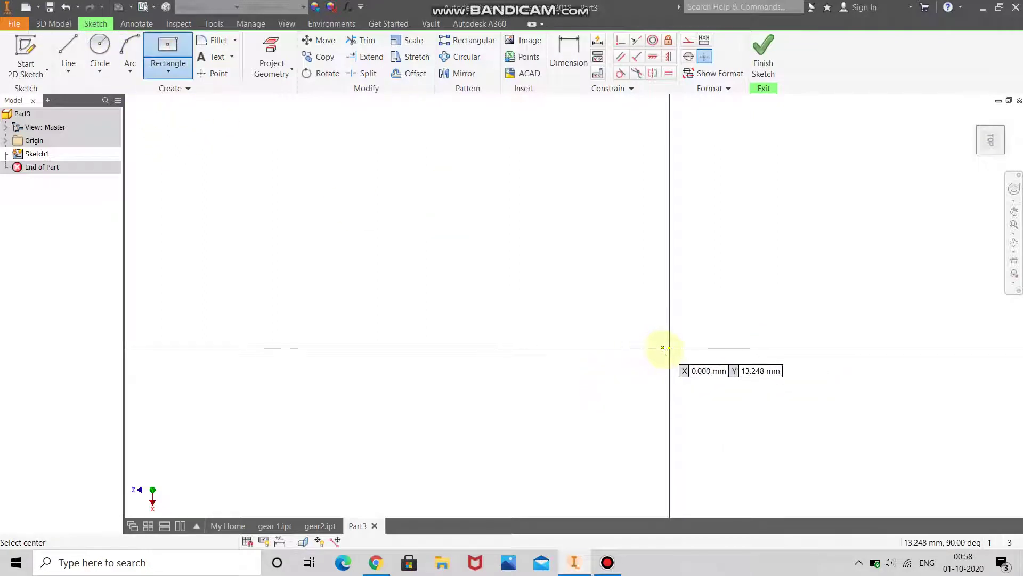
click(669, 348)
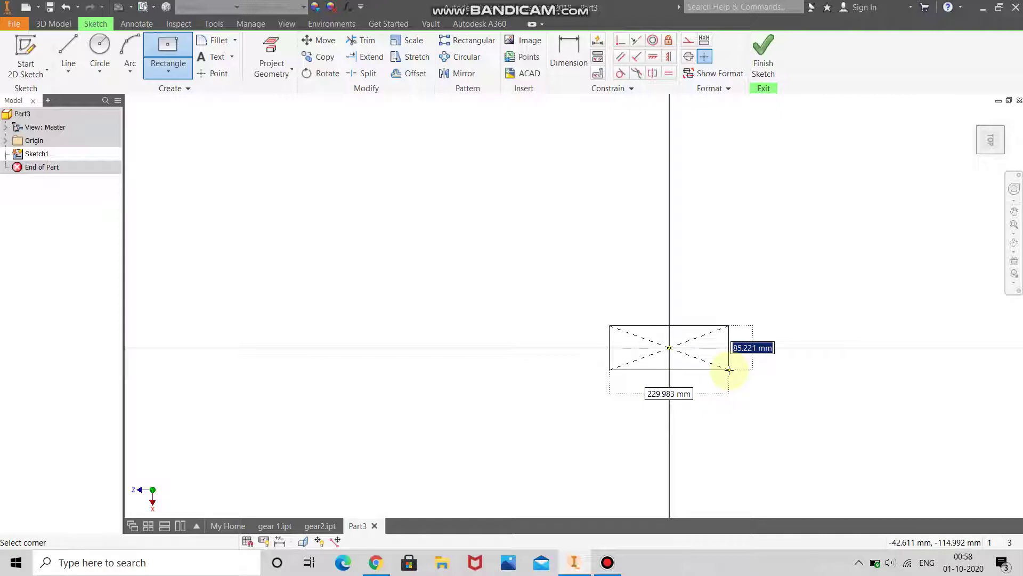
key(Tab)
text(500)
key(Tab)
key(Return)
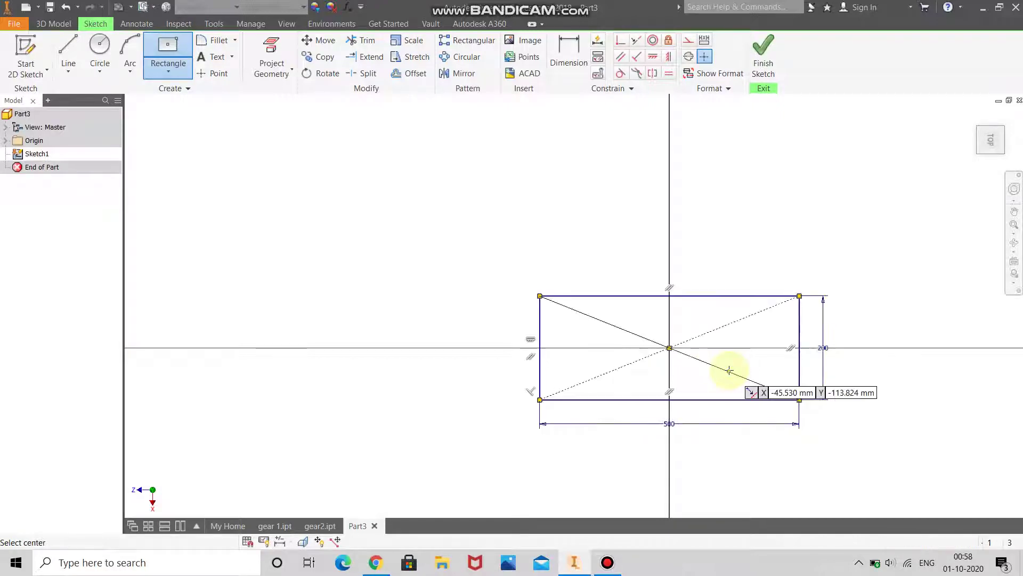
click(753, 49)
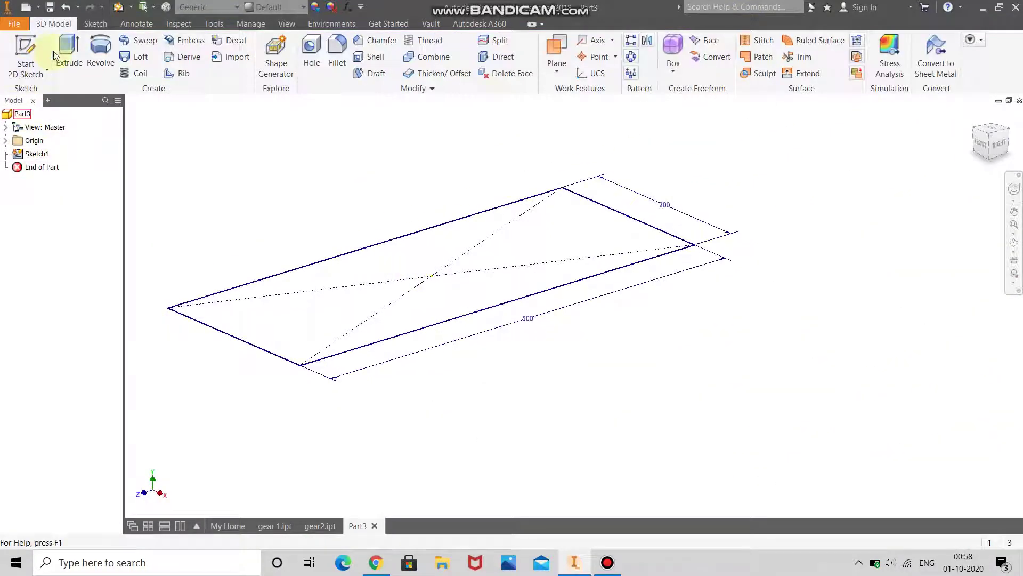
Extrude the rectangle 40 mm upward into a solid block
click(69, 54)
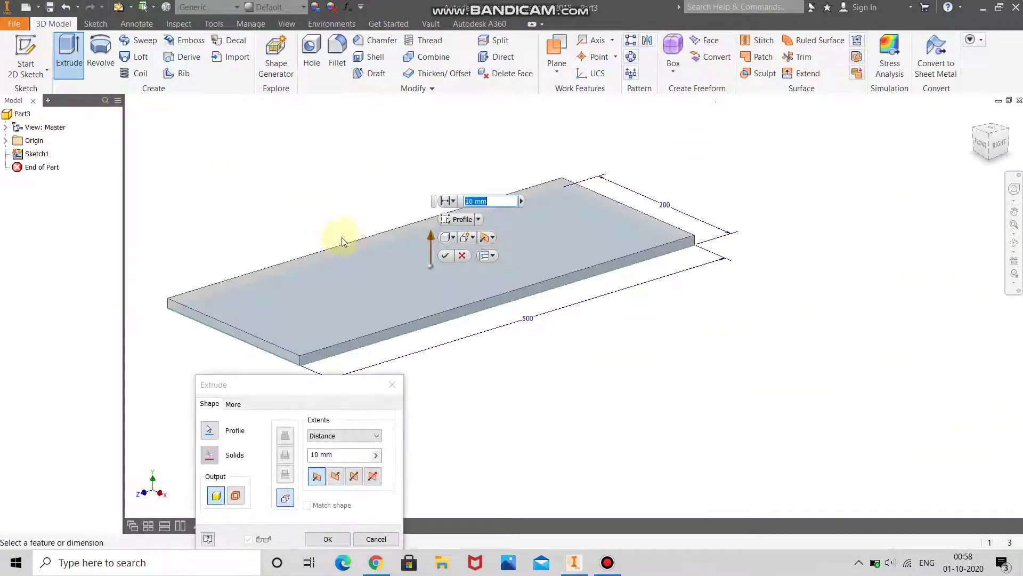
text(50)
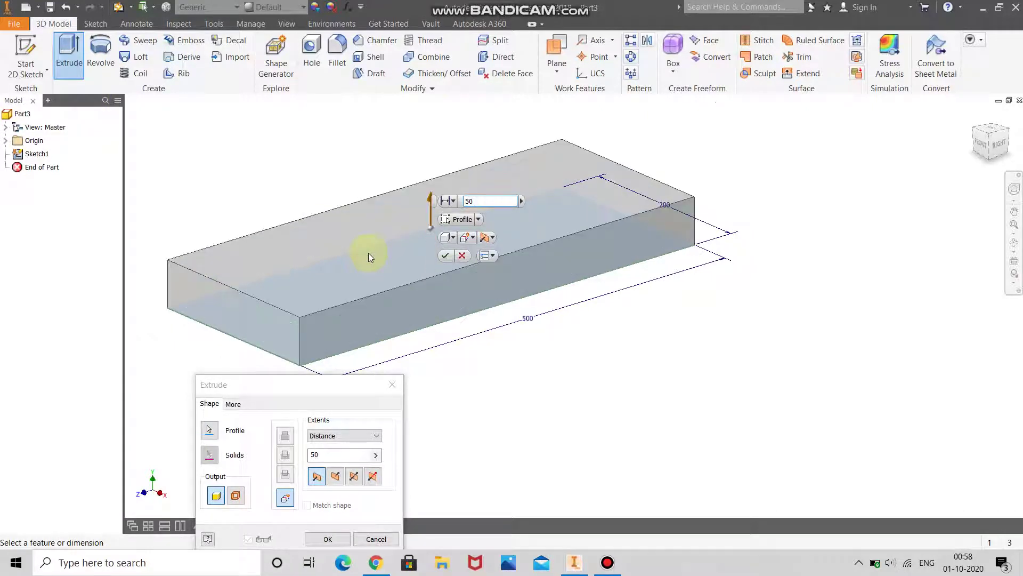
key(BackSpace)
key(BackSpace)
text(40)
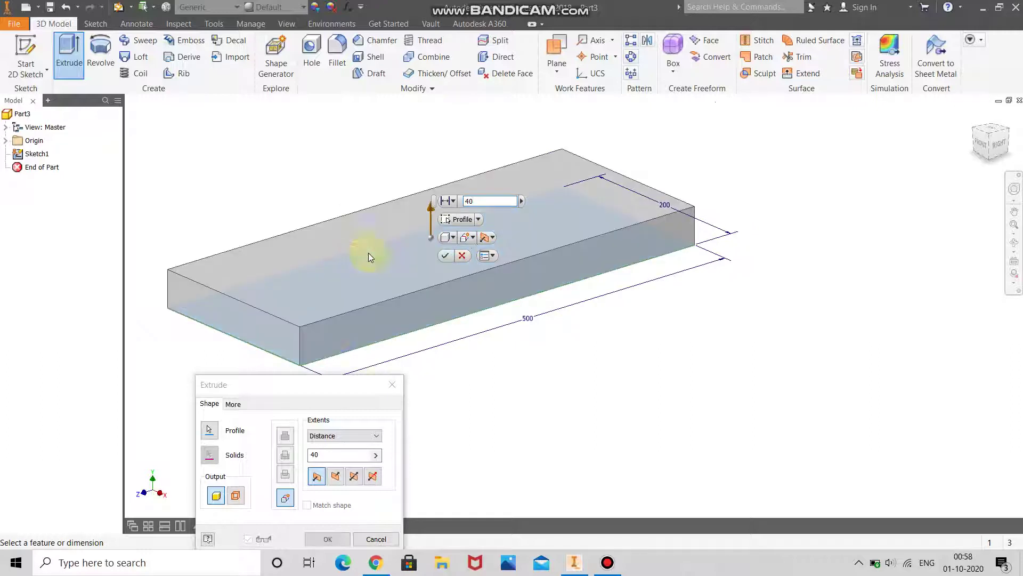
click(327, 540)
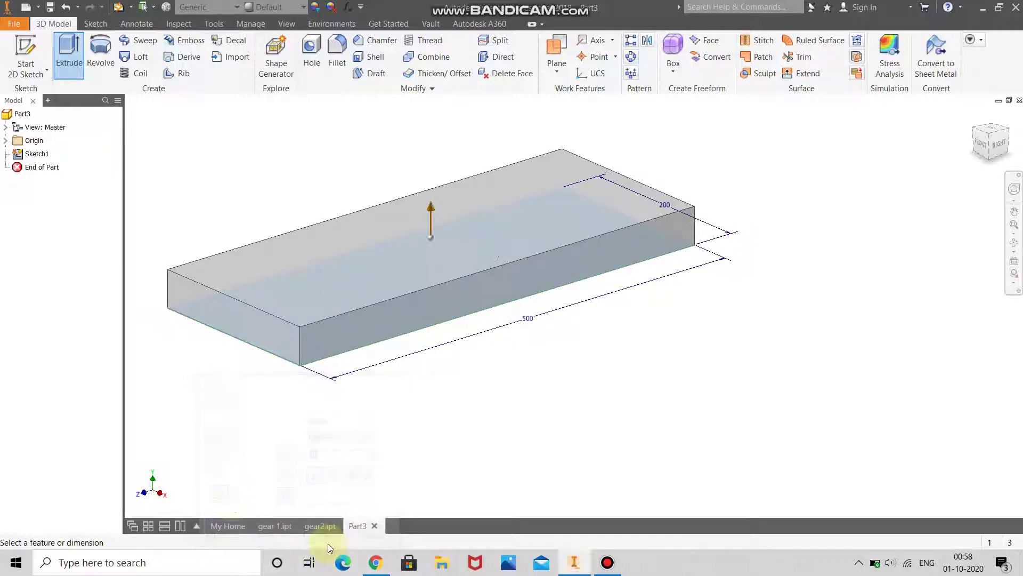
Fillet the block's four vertical corner edges with a 10 mm radius
click(338, 53)
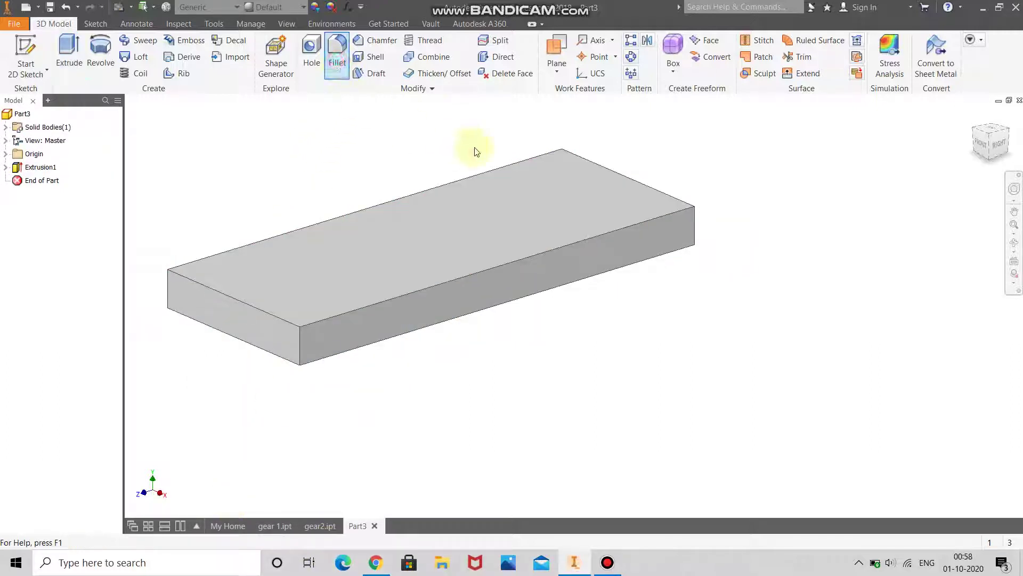
click(563, 166)
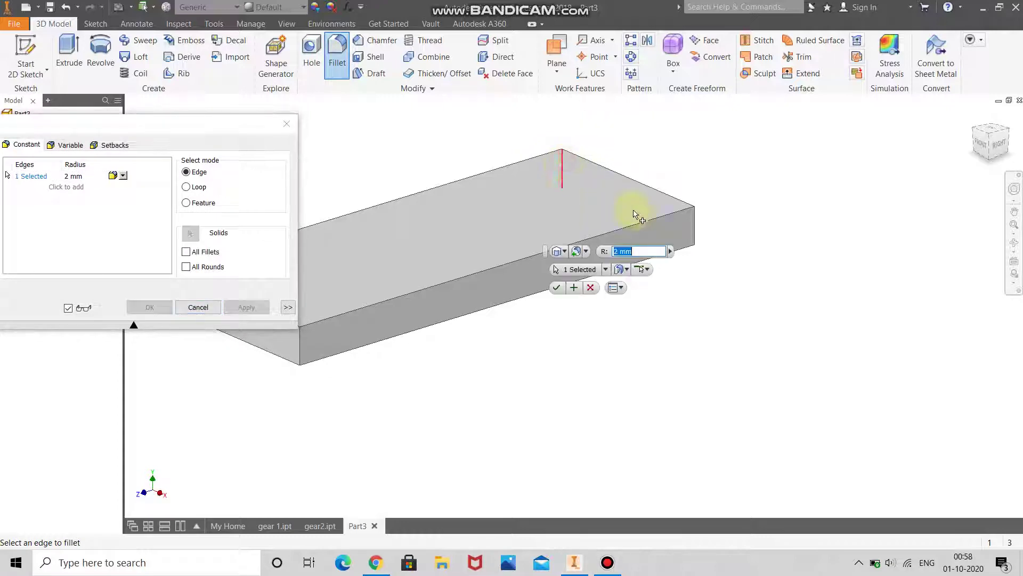
click(697, 226)
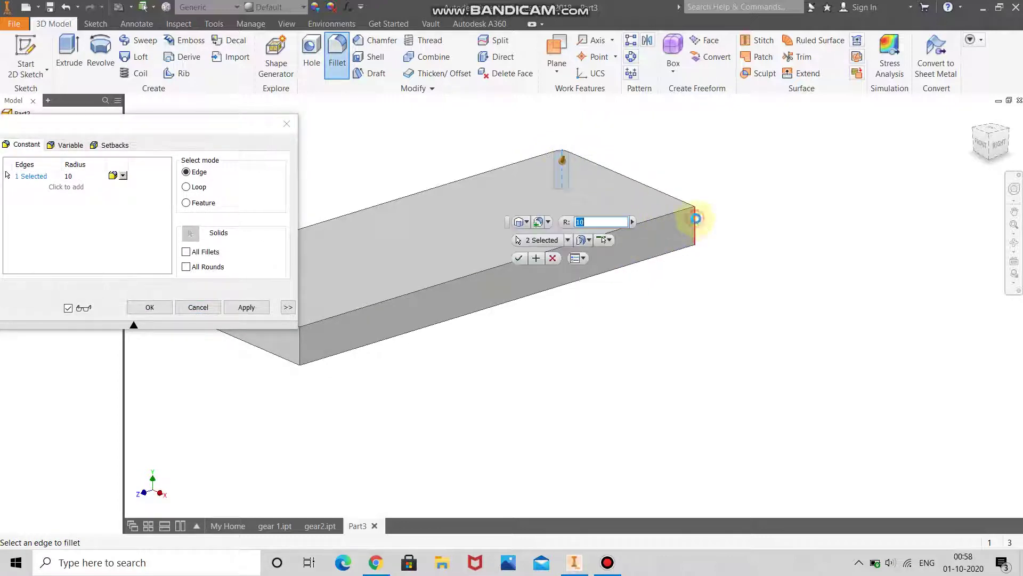
scroll(709, 230, down, 2)
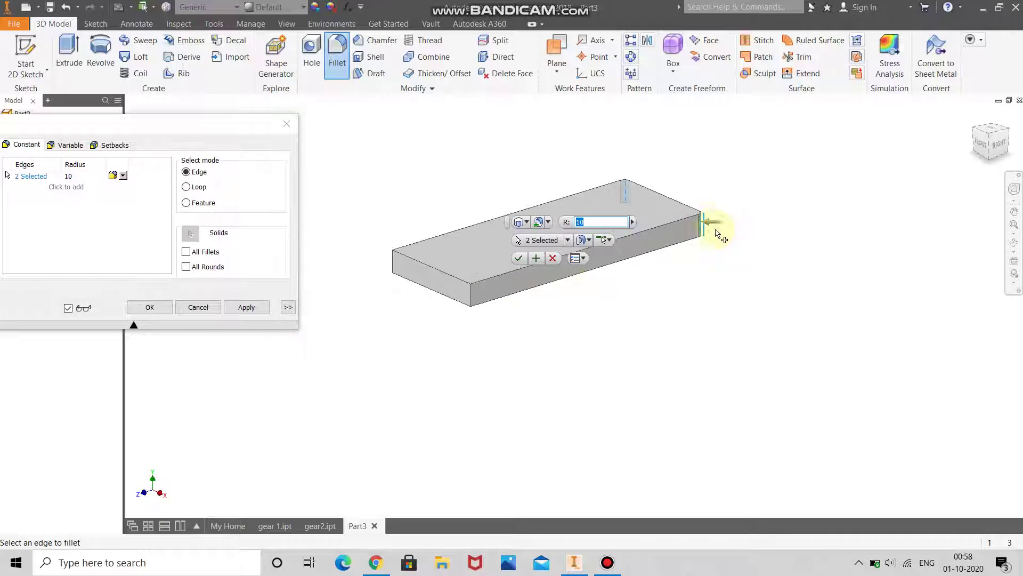
click(393, 266)
scroll(452, 272, down, 2)
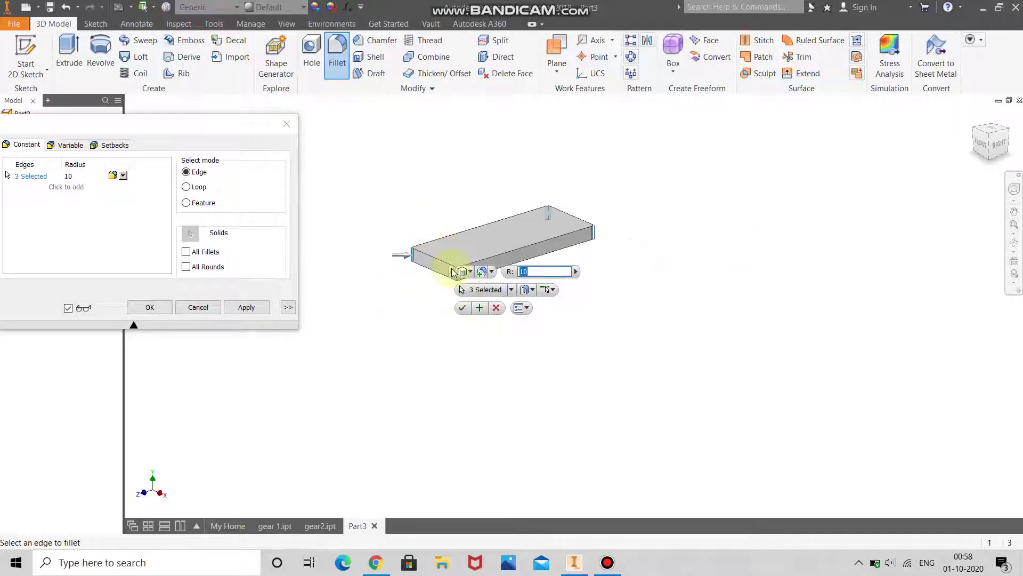
scroll(445, 264, down, 2)
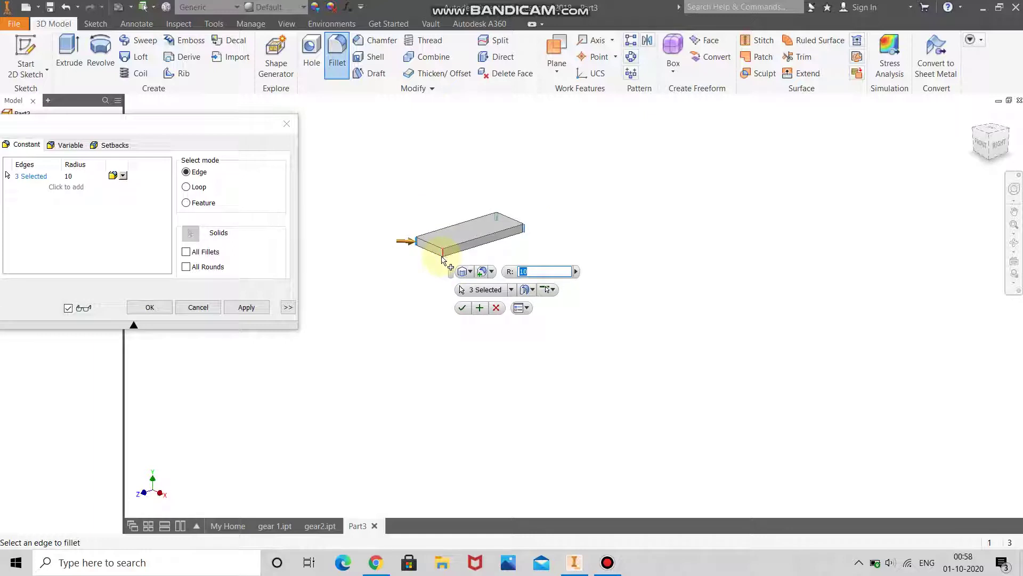
click(443, 258)
scroll(443, 258, up, 3)
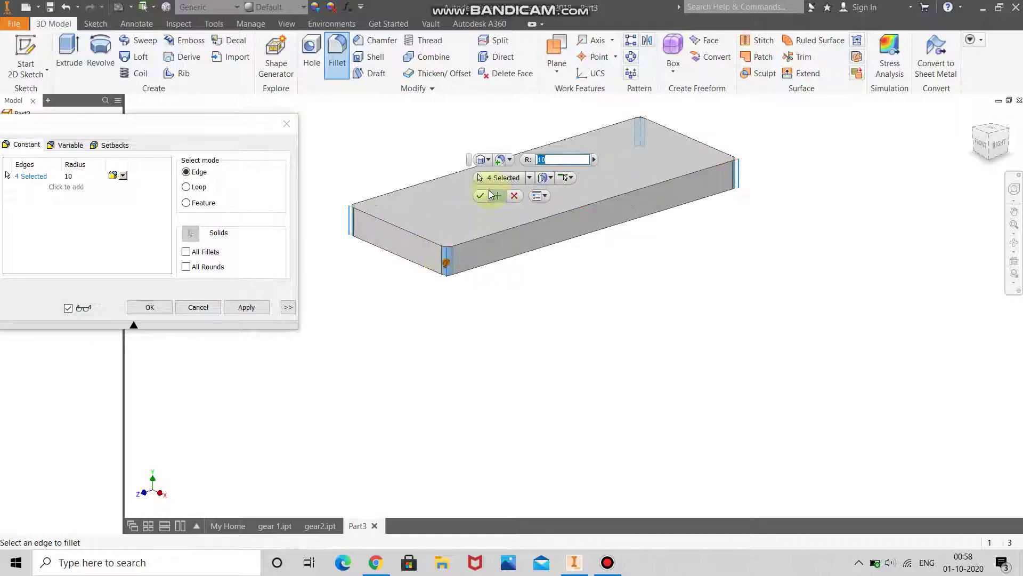
click(478, 196)
Create a new sketch on the top face of the block
scroll(434, 169, up, 3)
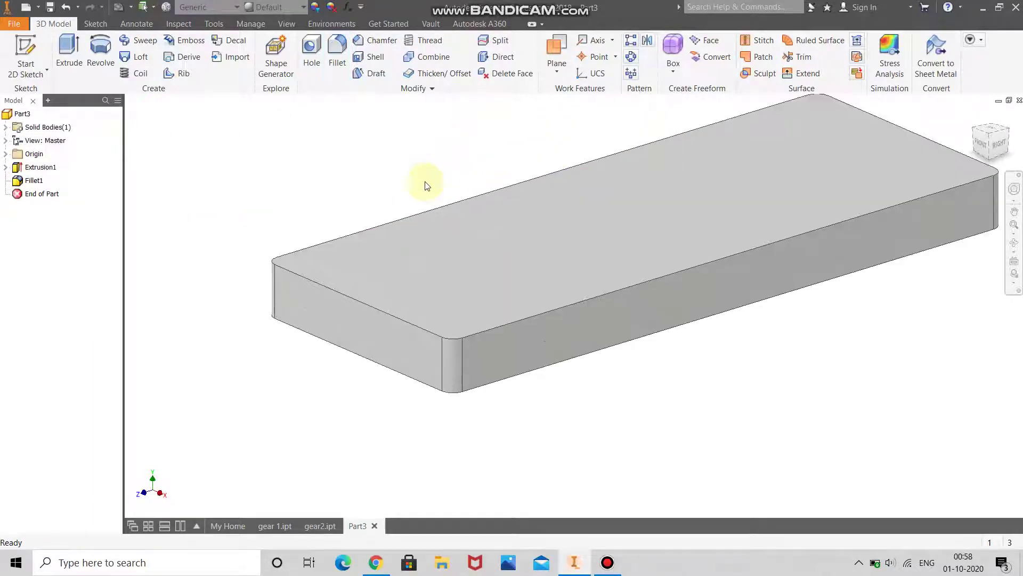
scroll(401, 218, down, 2)
scroll(469, 143, up, 5)
click(506, 360)
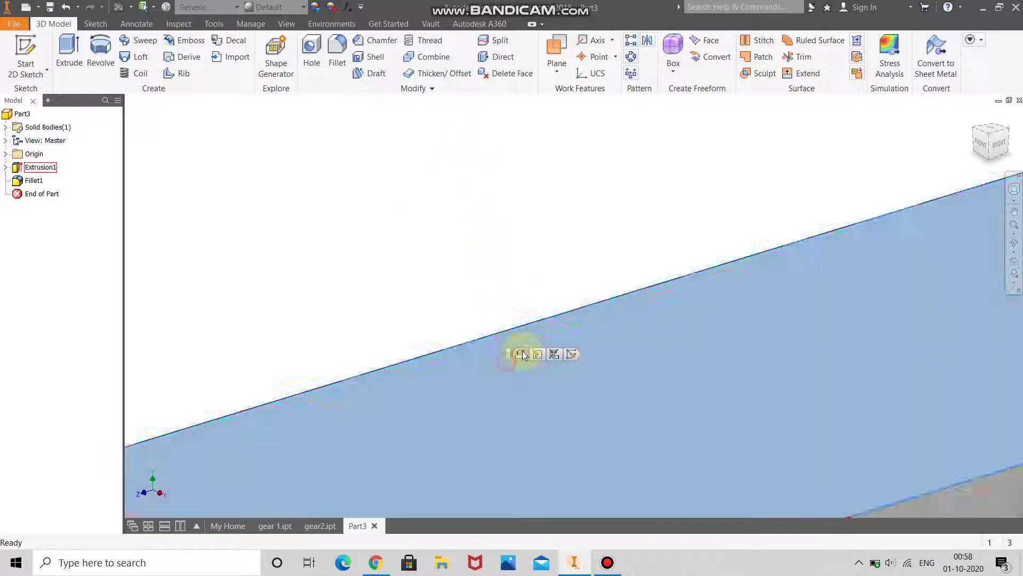
click(572, 354)
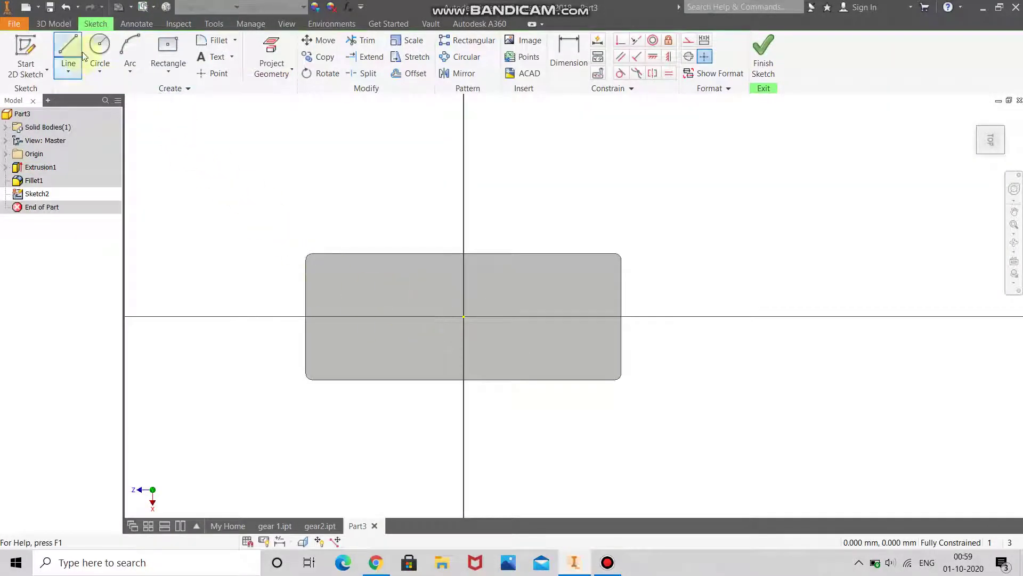
click(98, 45)
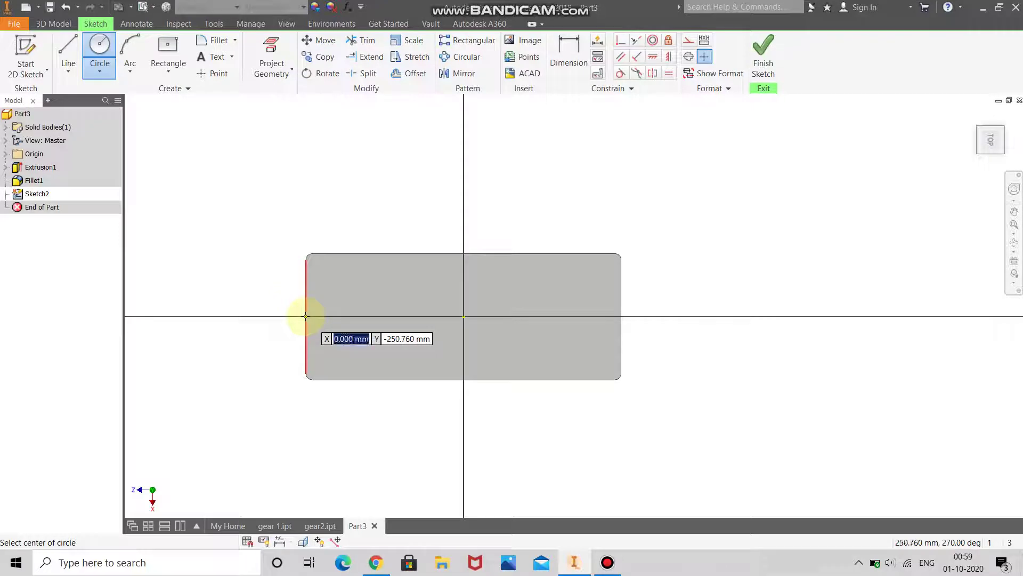
key(Tab)
text(-20)
key(Tab)
key(Tab)
key(Tab)
text(-)
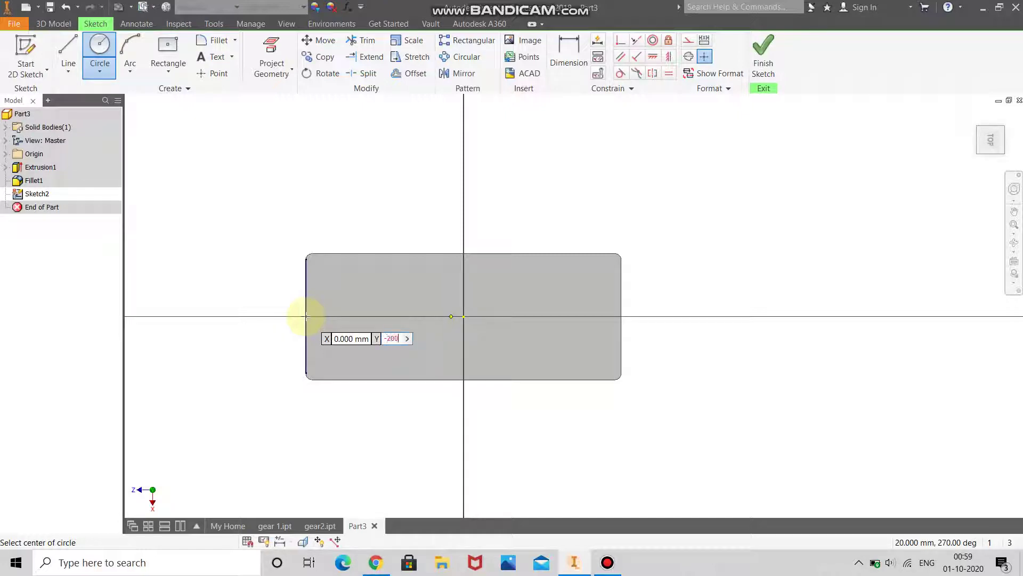
text(200)
key(Tab)
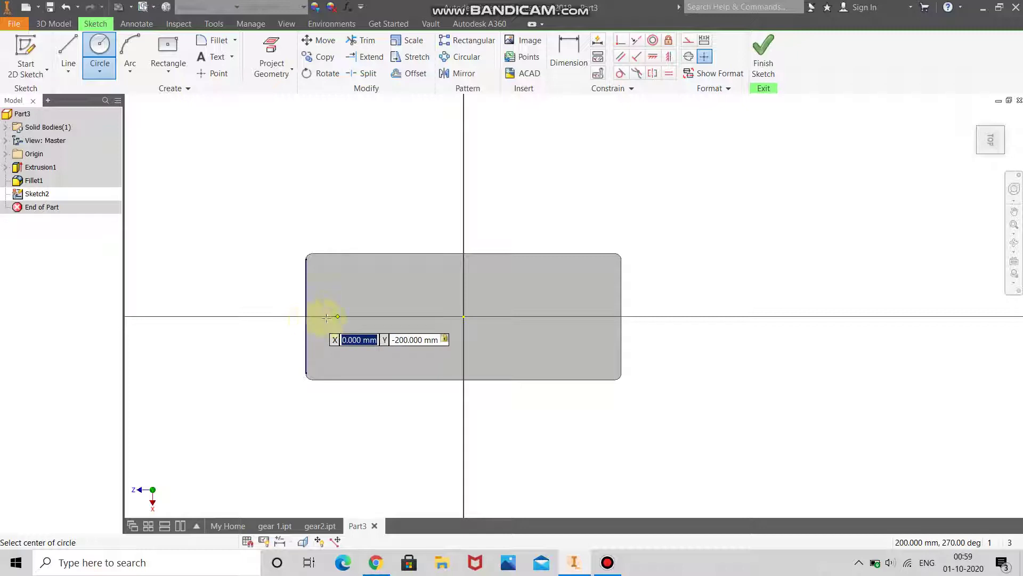
right_click(264, 266)
key(Escape)
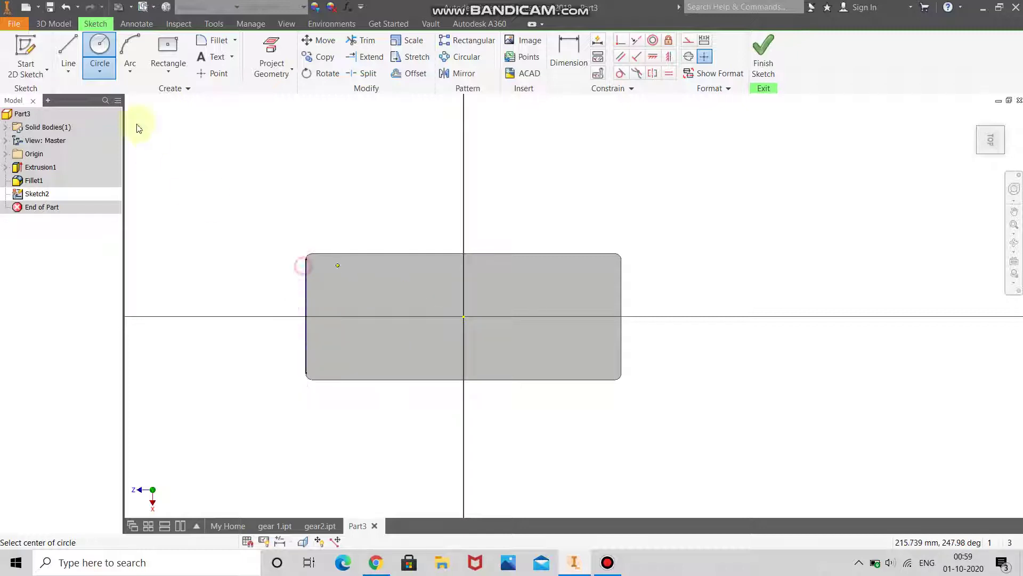
Place the centre of a new centre rectangle on the block's long centreline at X 0, Y -150 mm
click(164, 43)
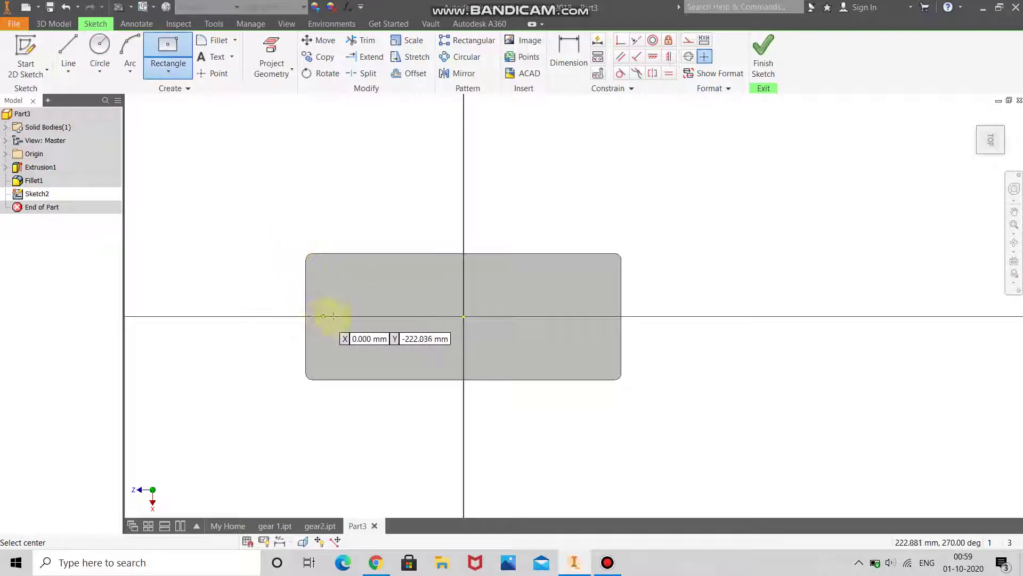
key(Tab)
text(-)
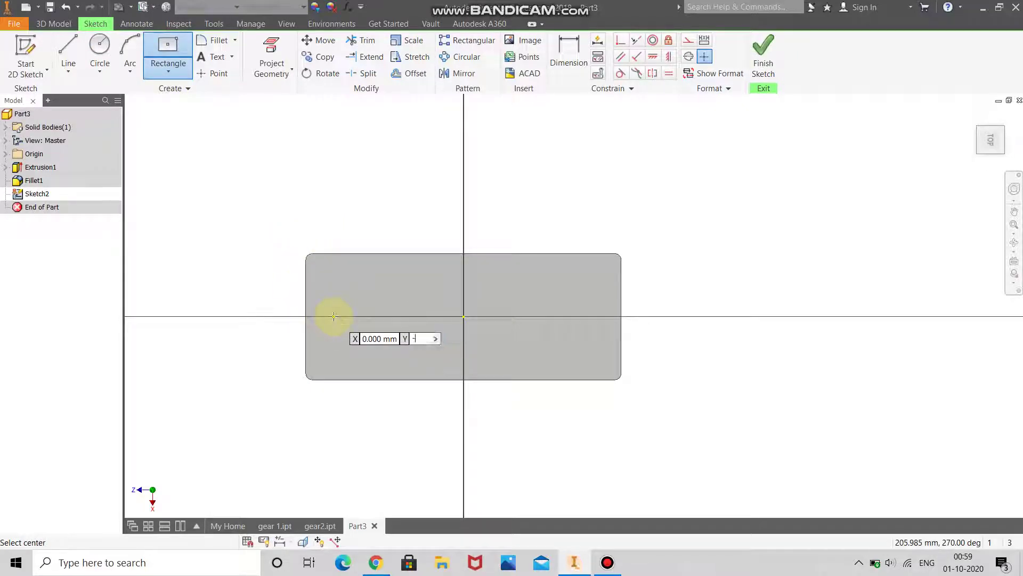
text(250)
key(Tab)
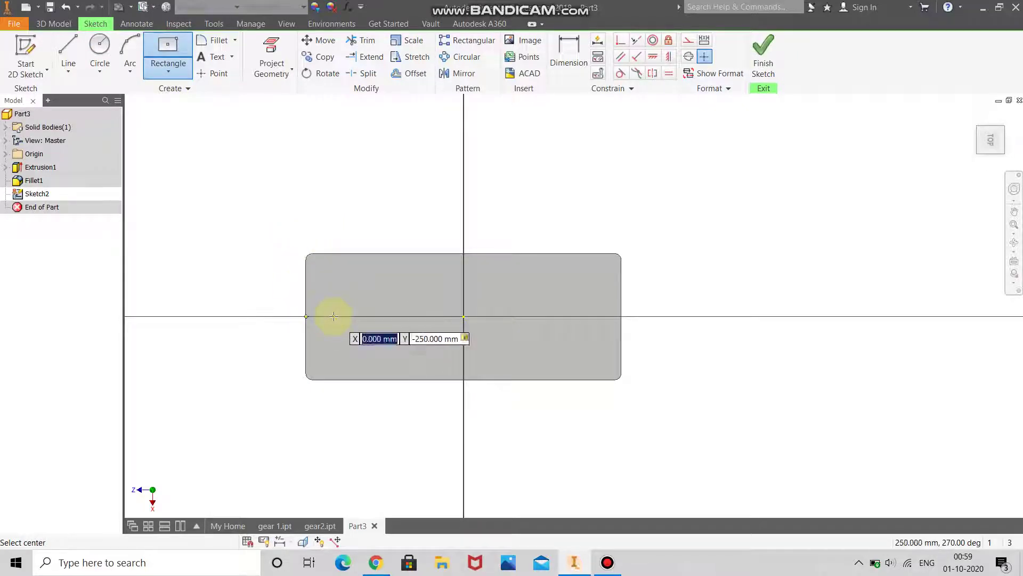
key(Tab)
text(-)
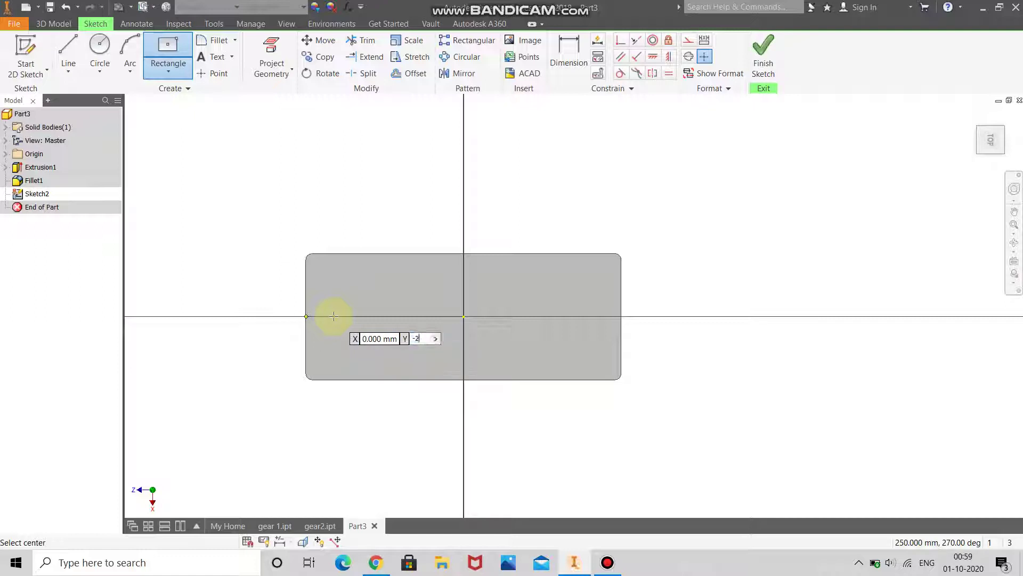
text(150)
key(Tab)
key(Return)
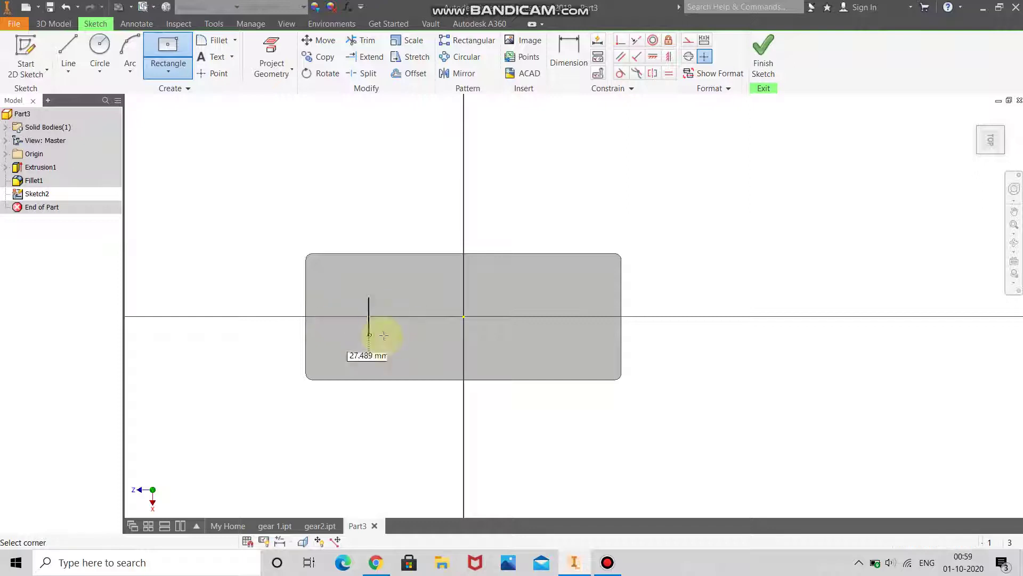
Size the rectangle 60 mm along the block's length by 30 mm across and finish the sketch
text(30)
key(Tab)
text(6)
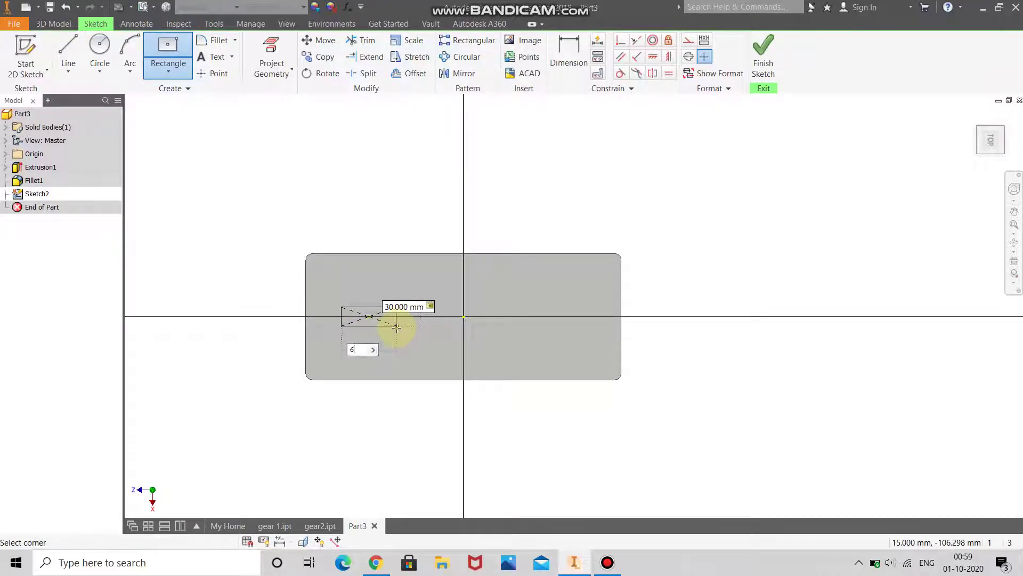
text(0)
key(Tab)
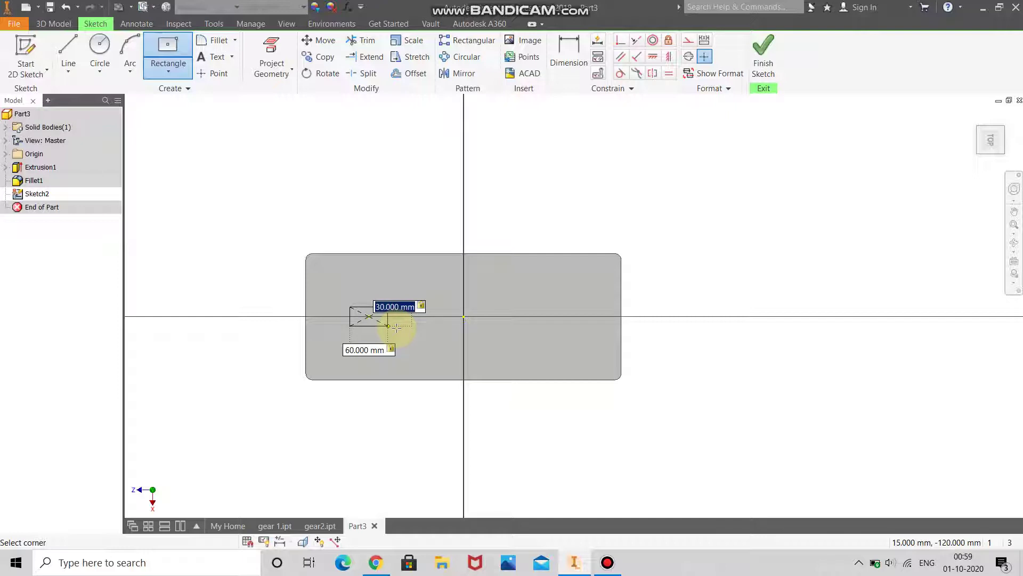
key(Return)
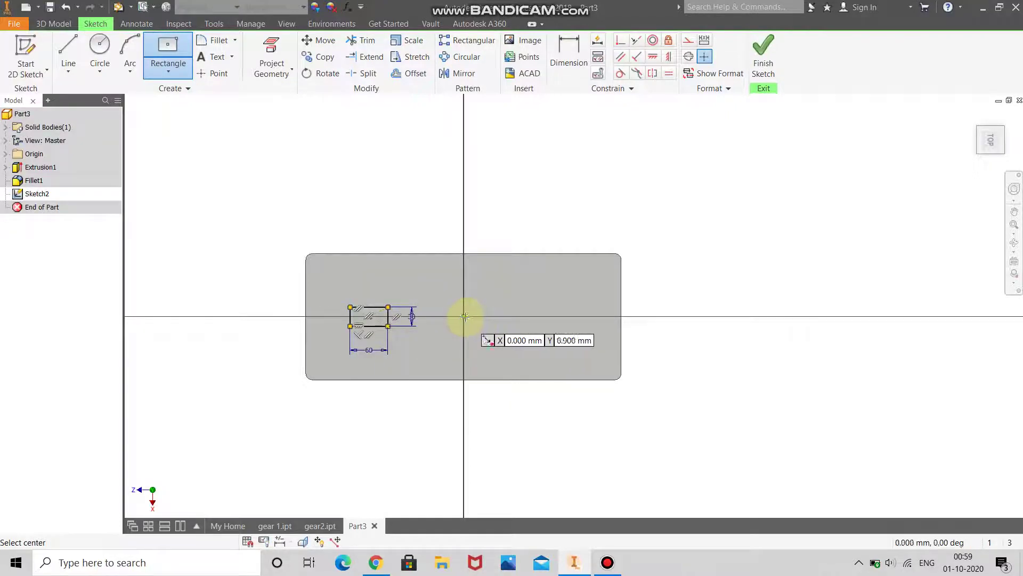
right_click(346, 163)
key(Escape)
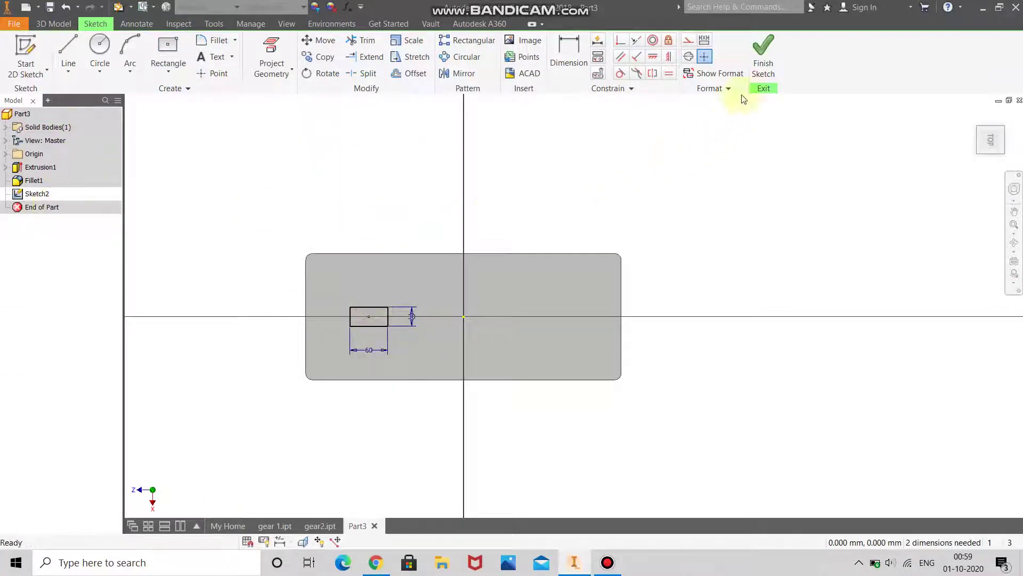
click(761, 58)
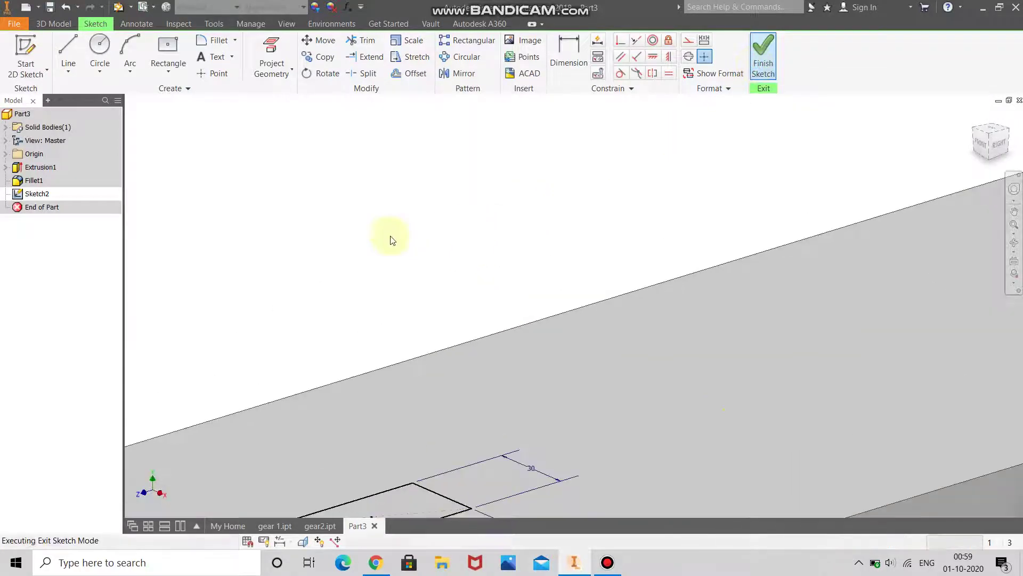
Extrude the 60 × 30 mm rectangle 600 mm upward from the block's top face to form a post
click(69, 51)
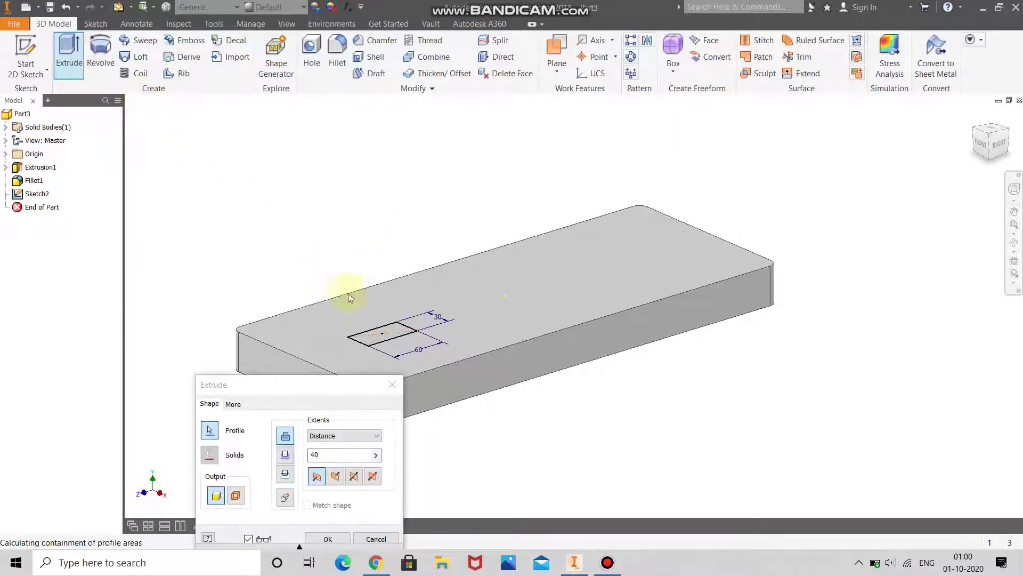
text(800)
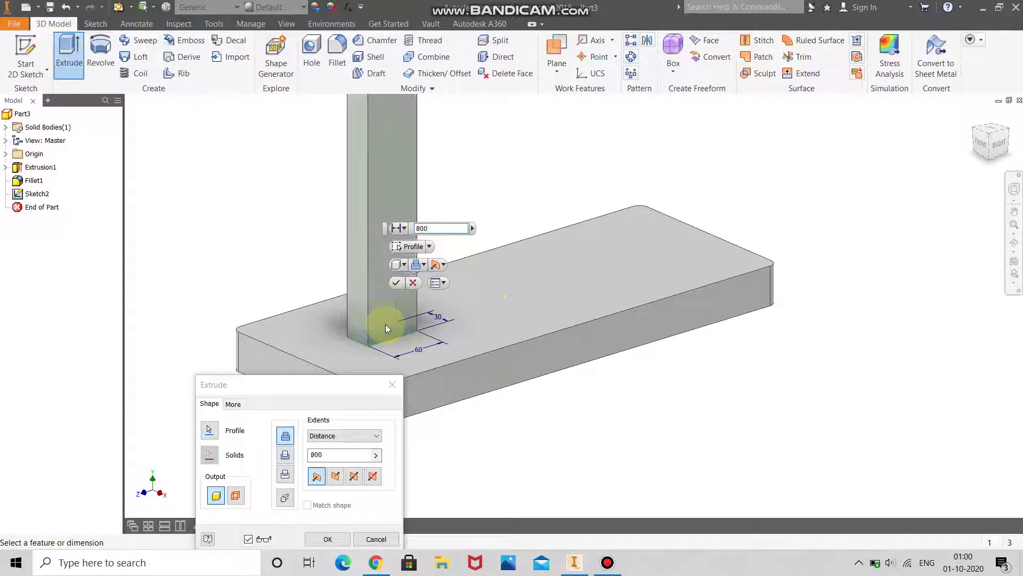
scroll(385, 324, down, 10)
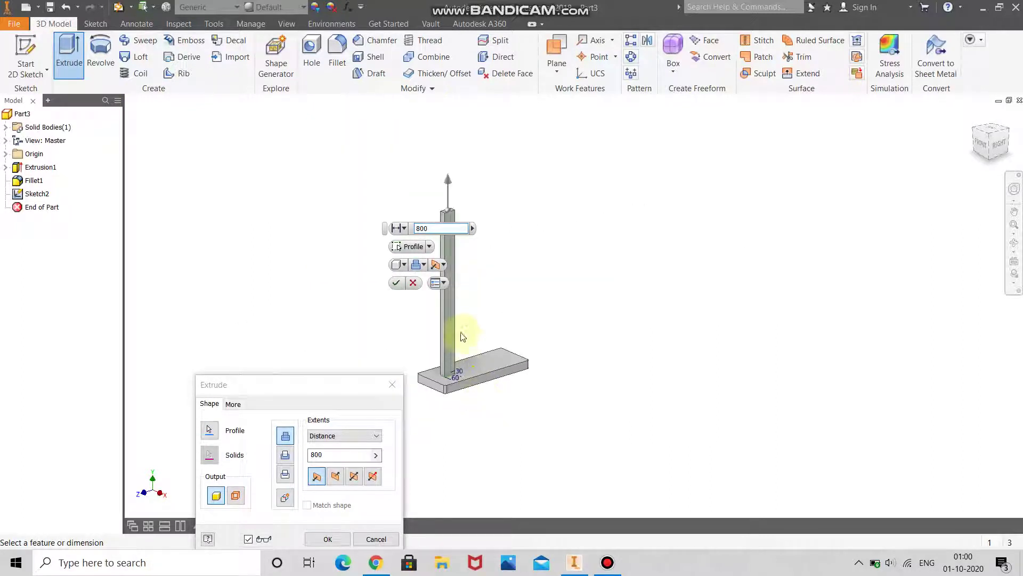
scroll(512, 327, up, 3)
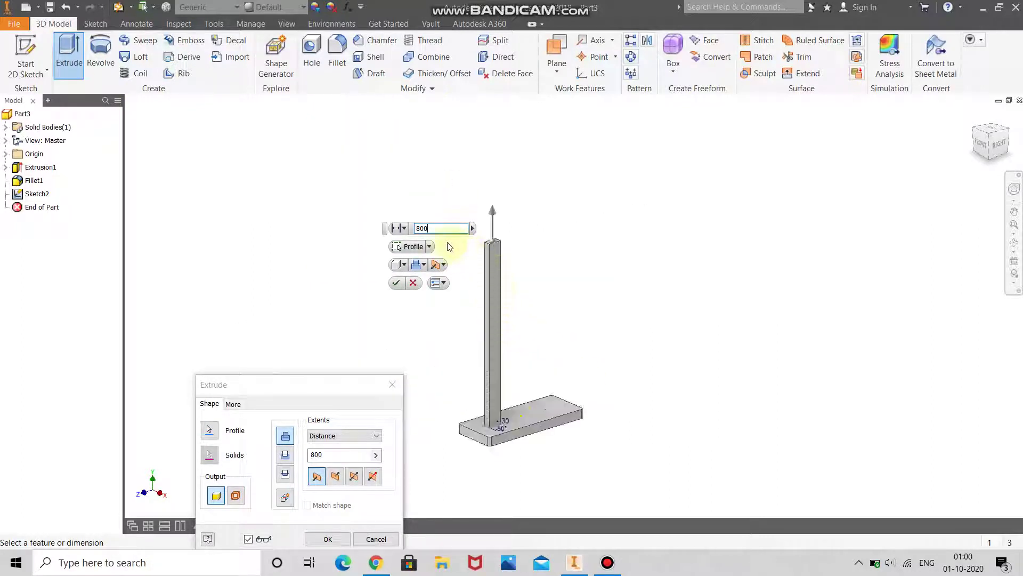
double_click(436, 228)
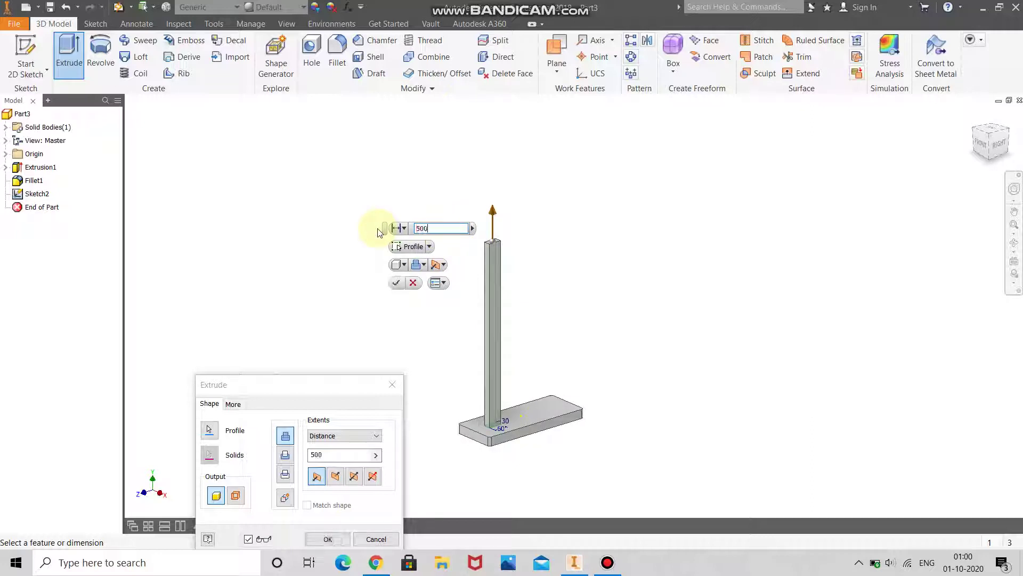
text(500)
key(Return)
scroll(498, 342, up, 3)
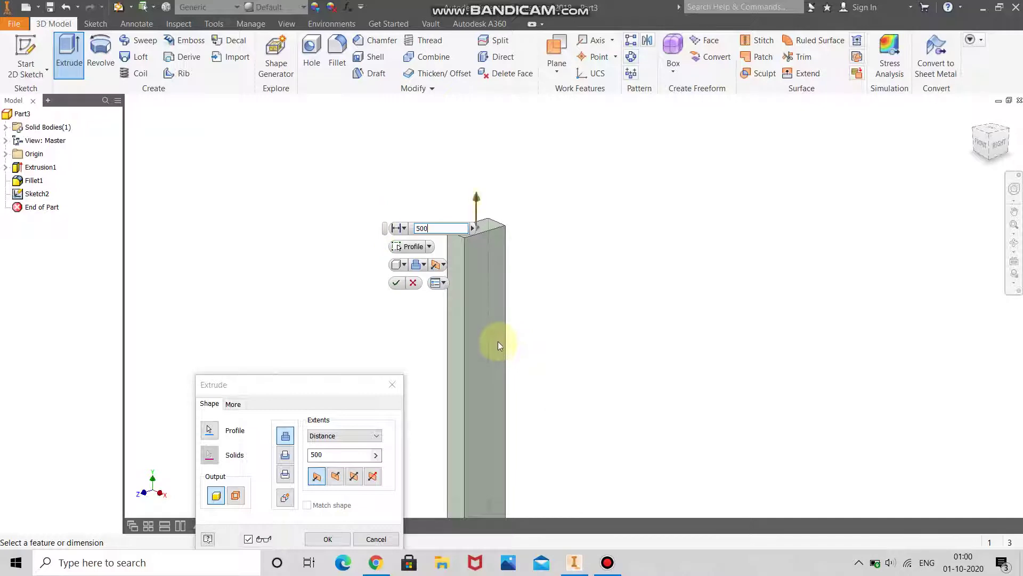
scroll(498, 342, down, 2)
key(BackSpace)
key(BackSpace)
key(BackSpace)
text(600)
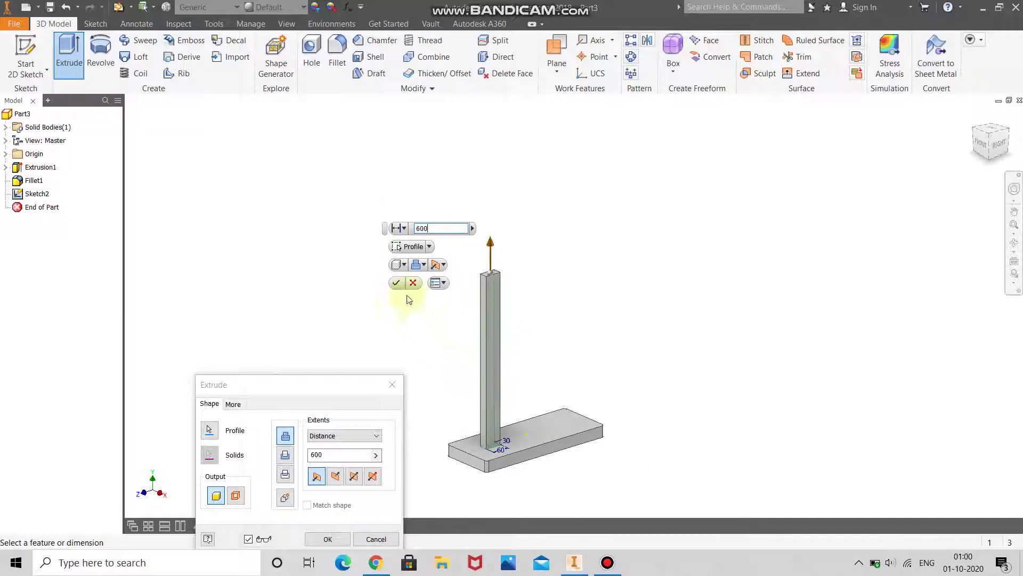
click(397, 282)
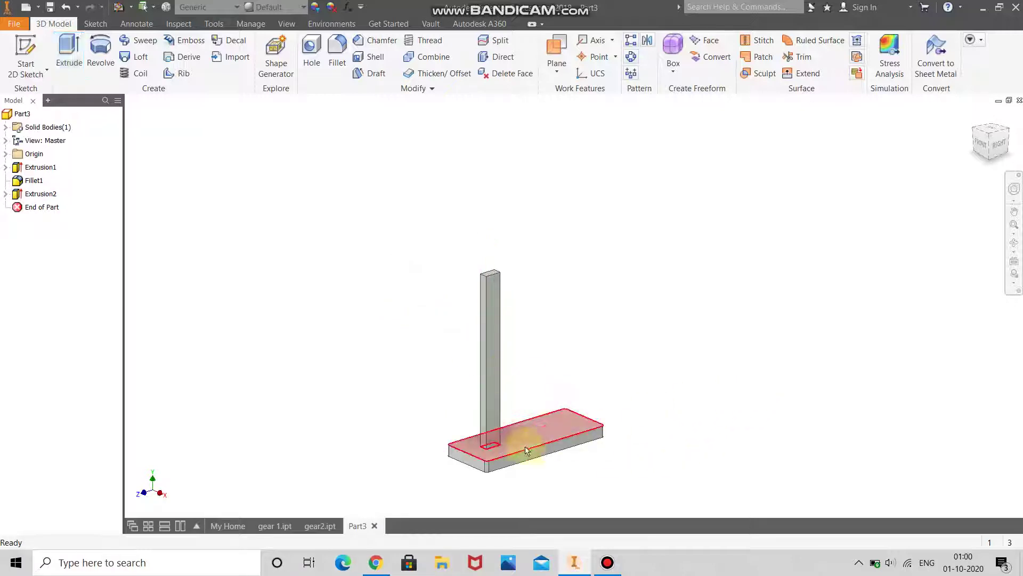
Create a new sketch on the 60 mm wide side face of the post
click(492, 310)
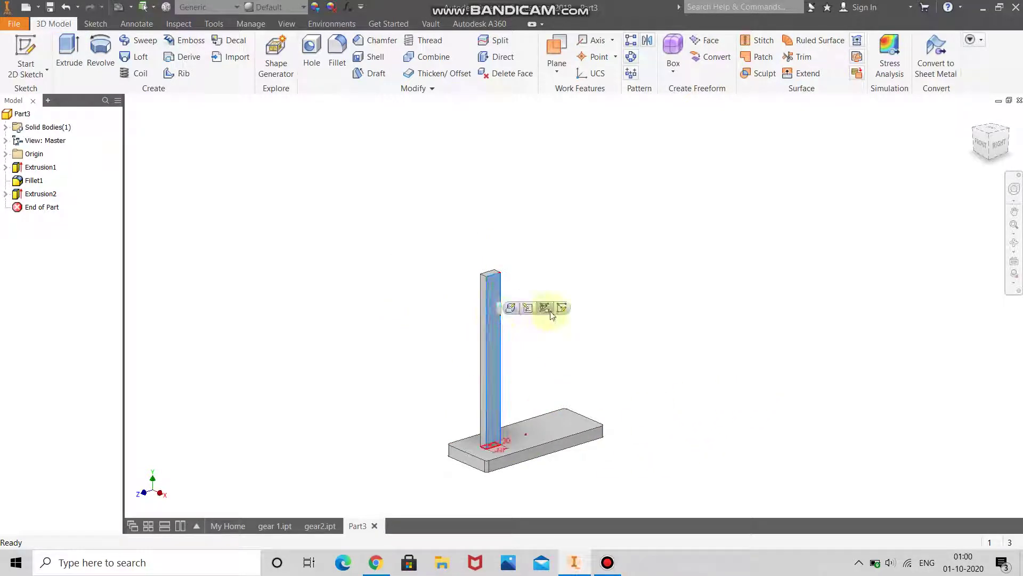
click(558, 308)
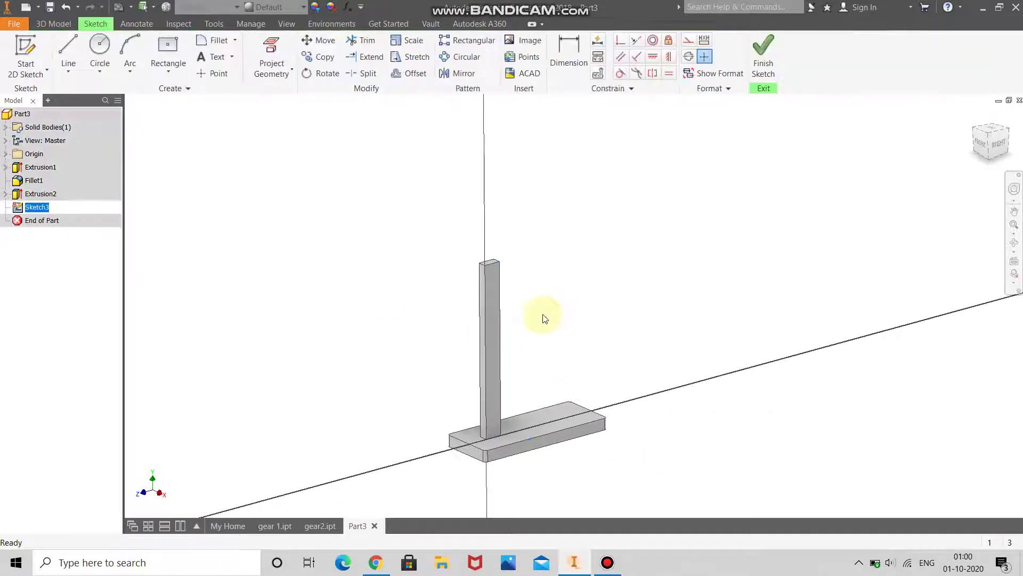
scroll(520, 193, down, 3)
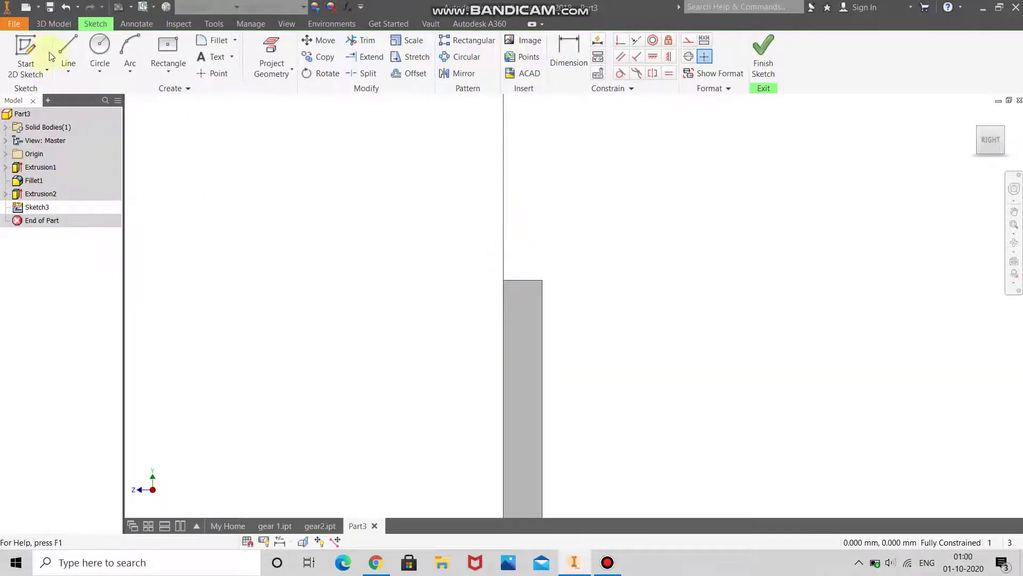
Draw a 20 mm diameter circle centred across the post's face at X 30, Y 500 mm and finish the sketch
click(100, 47)
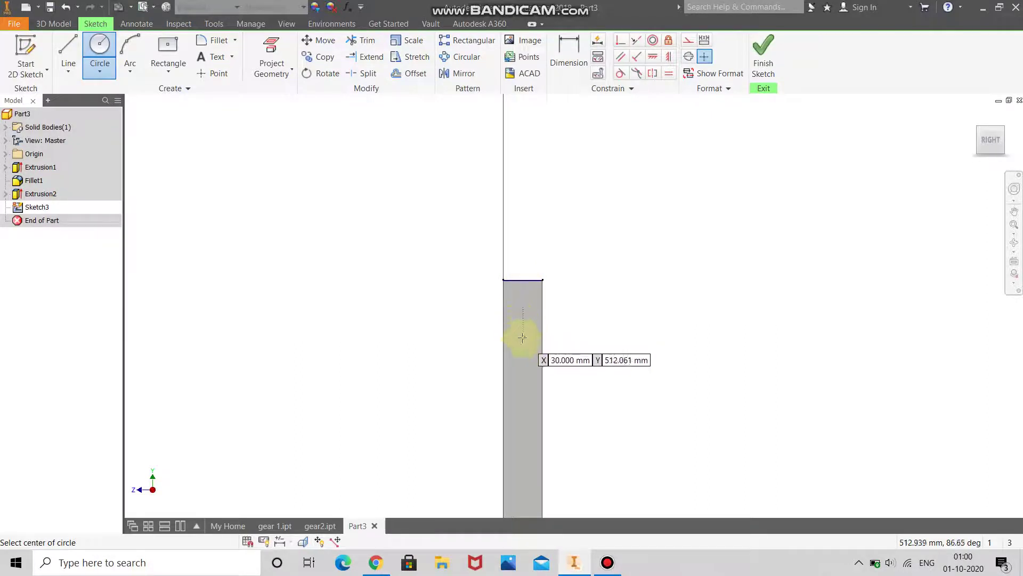
key(Tab)
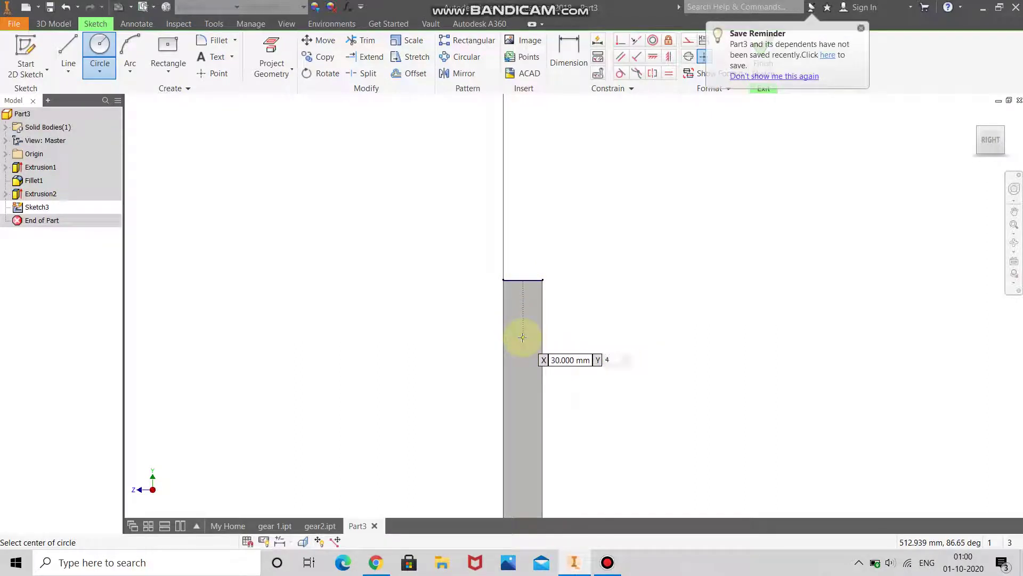
text(400)
key(Tab)
key(Tab)
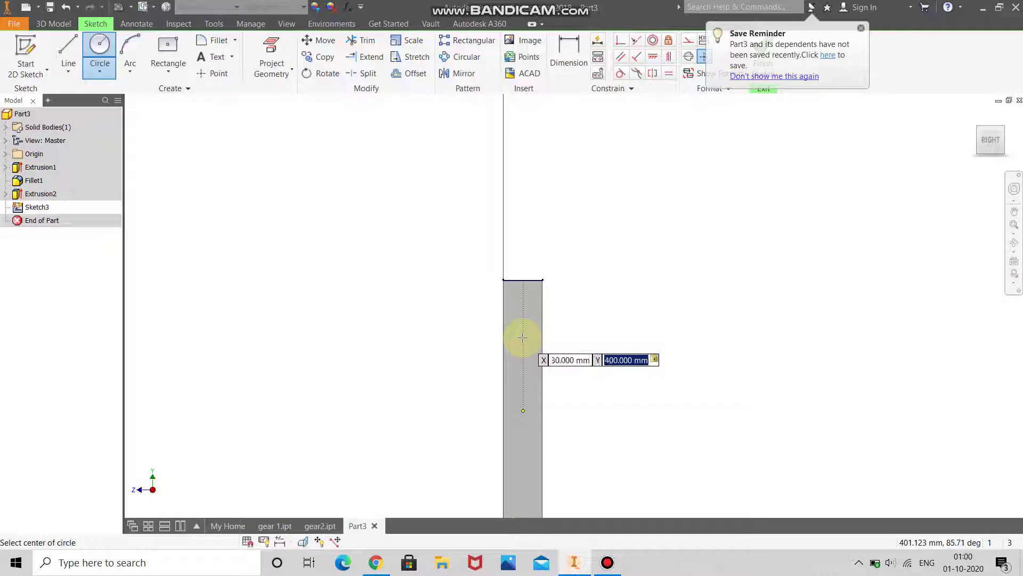
key(Tab)
key(Tab)
text(500)
key(Tab)
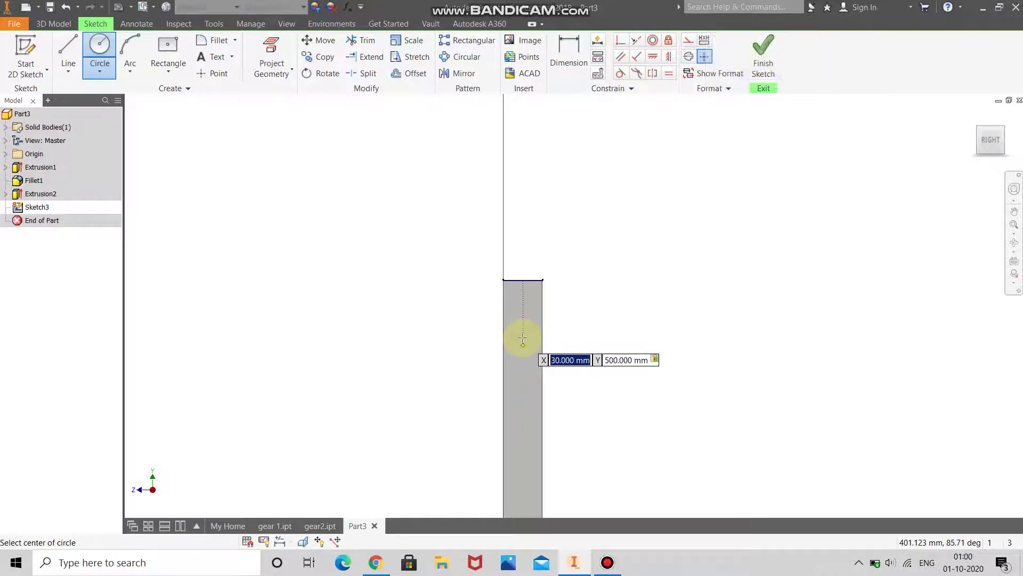
key(Return)
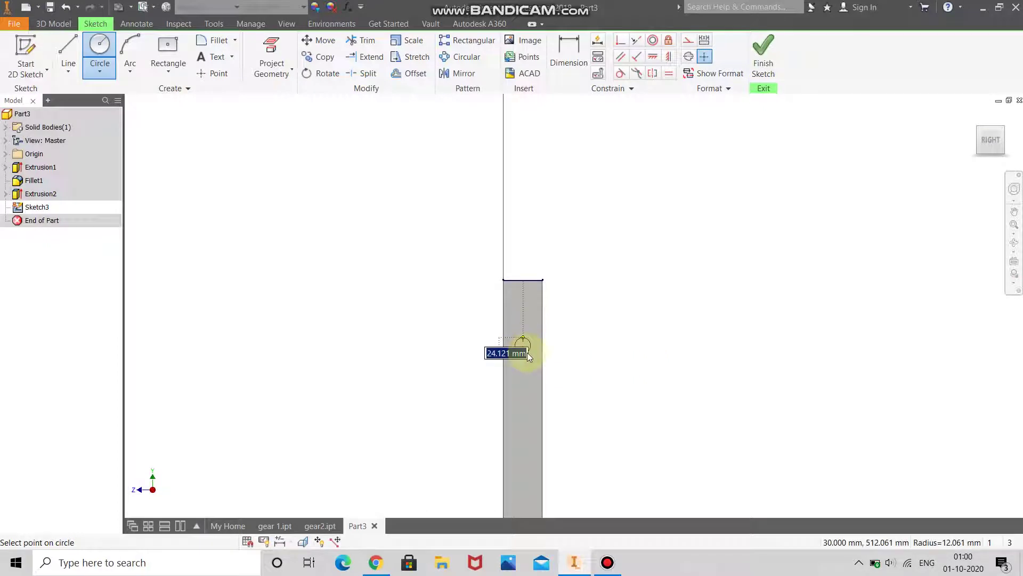
right_click(685, 254)
click(724, 215)
click(763, 53)
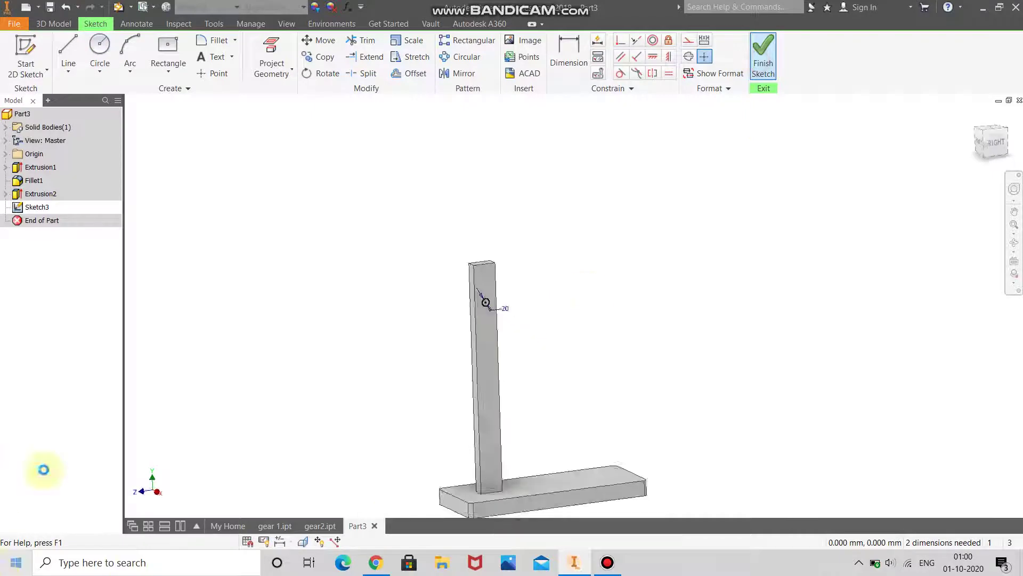
Extrude the 20 mm circle 20 mm outward from the post to form a round pin
scroll(507, 296, up, 3)
click(69, 53)
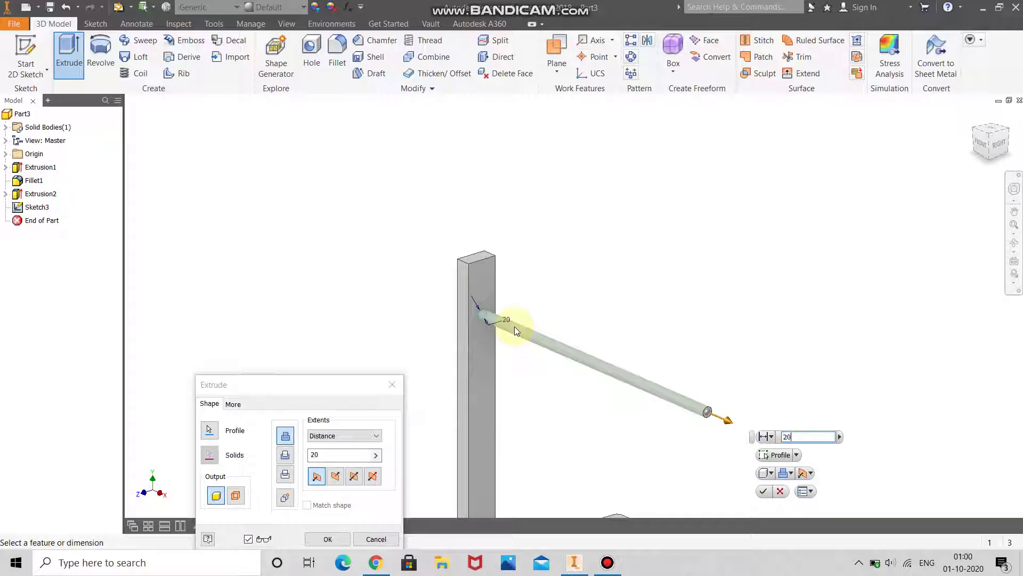
scroll(487, 315, up, 5)
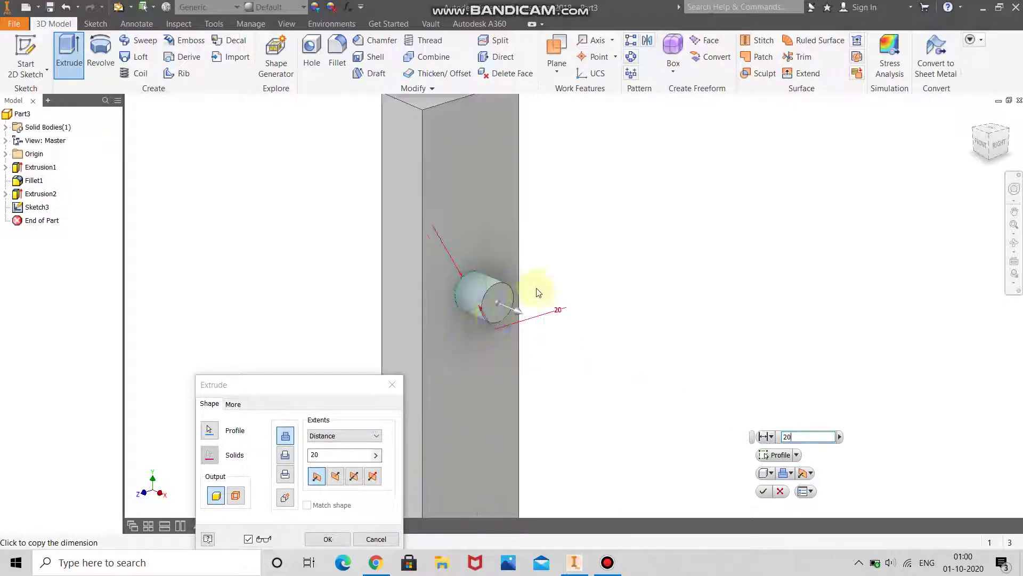
scroll(531, 299, down, 2)
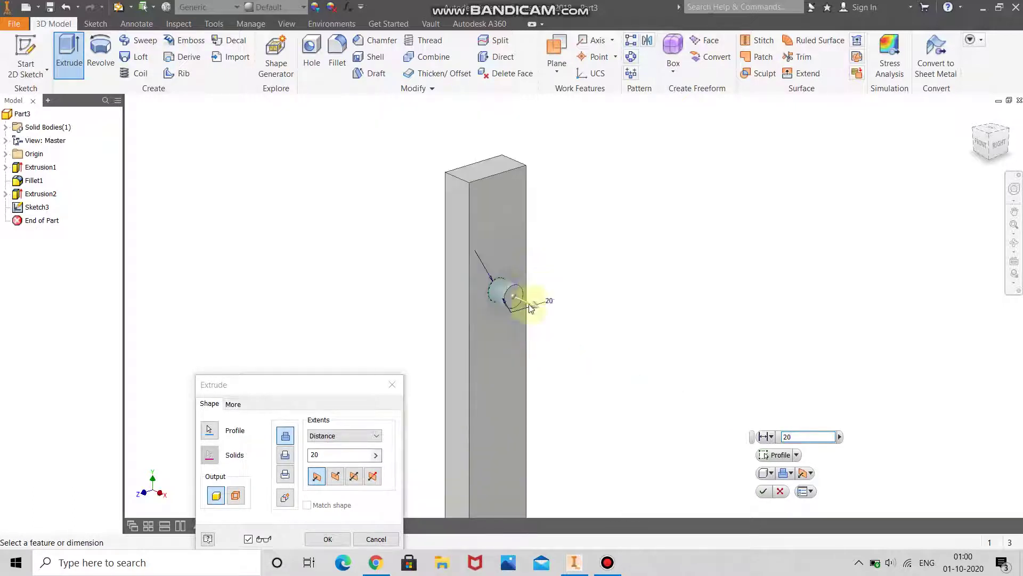
click(331, 540)
scroll(430, 313, down, 4)
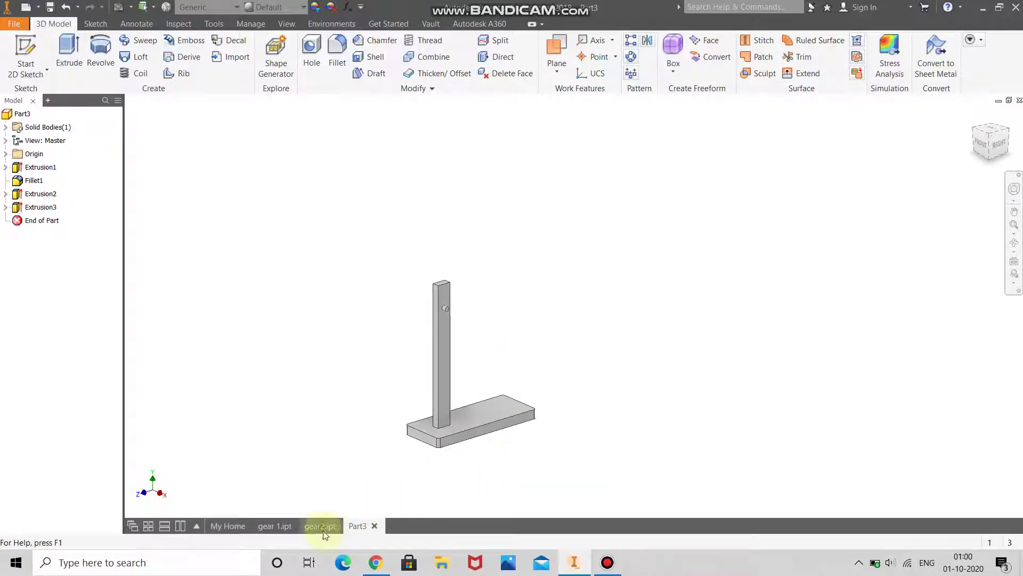
Review the model parameters of gear 1.ipt and gear2.ipt, and return to Part3
click(281, 525)
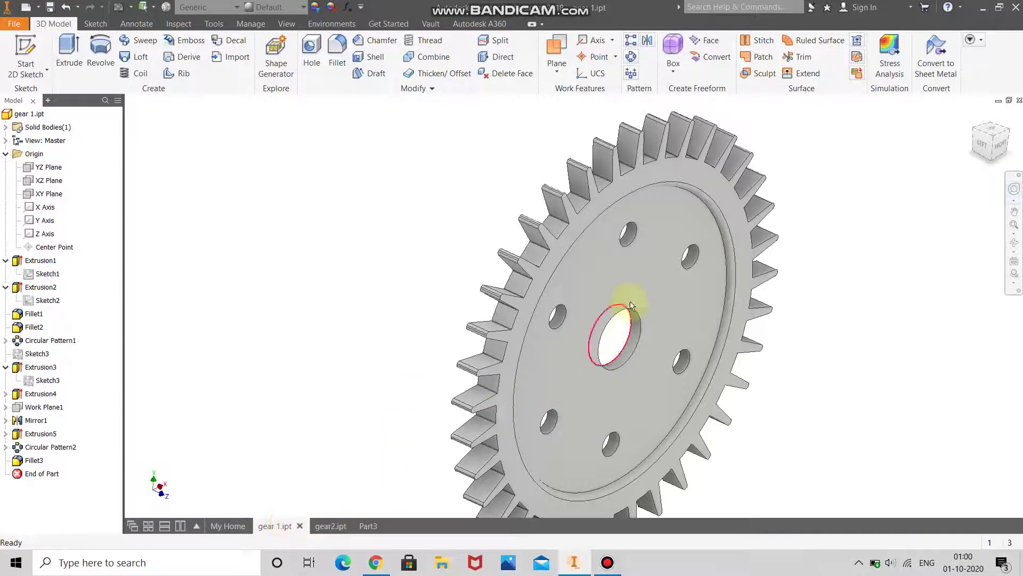
click(348, 7)
click(559, 204)
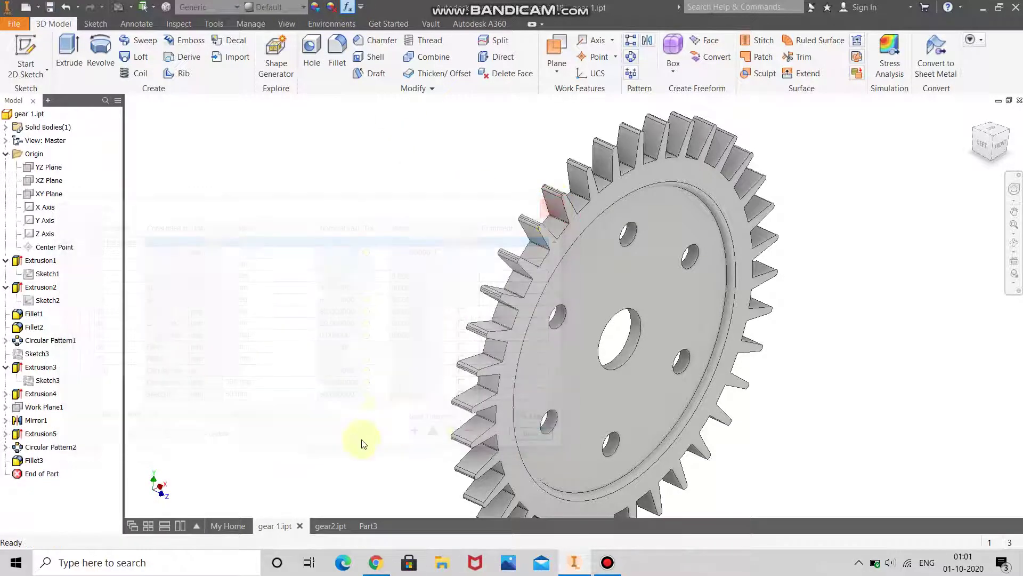
click(328, 525)
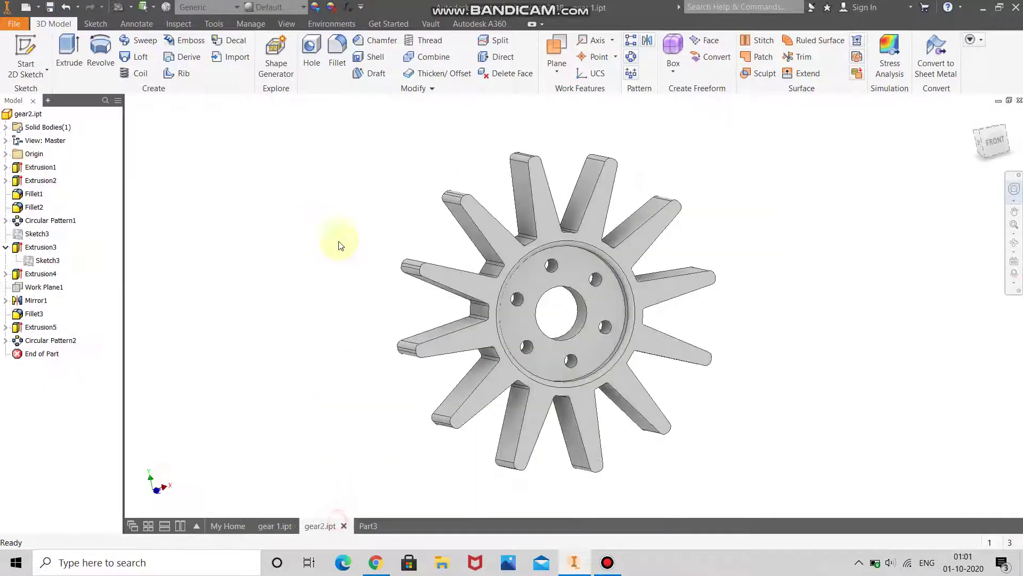
click(332, 7)
click(594, 229)
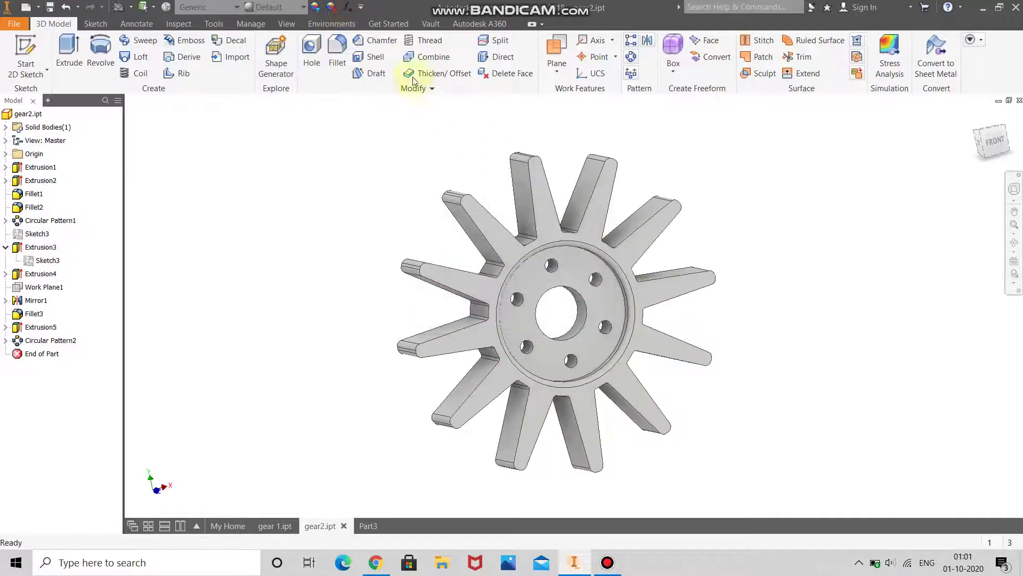
click(348, 7)
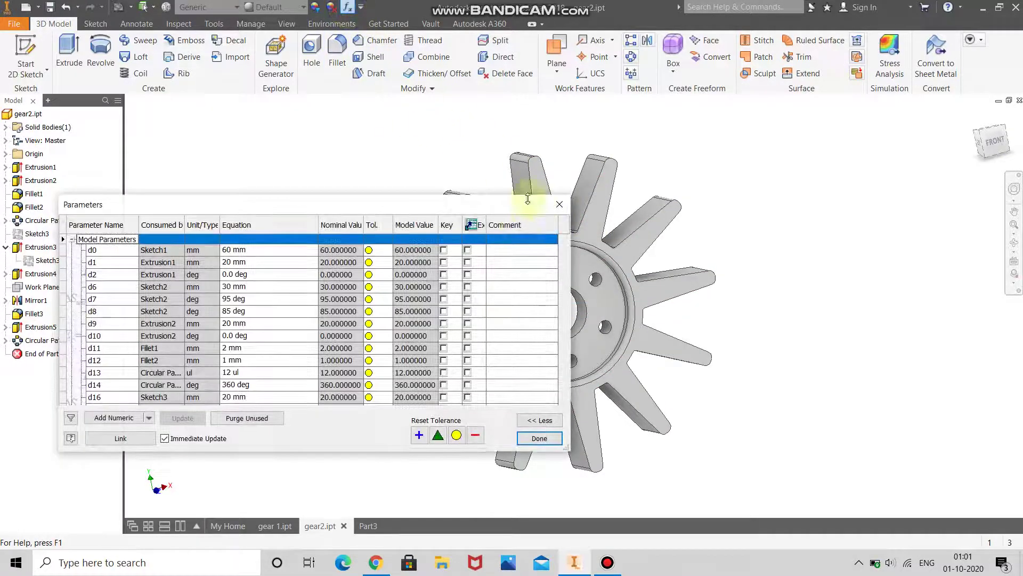
click(557, 205)
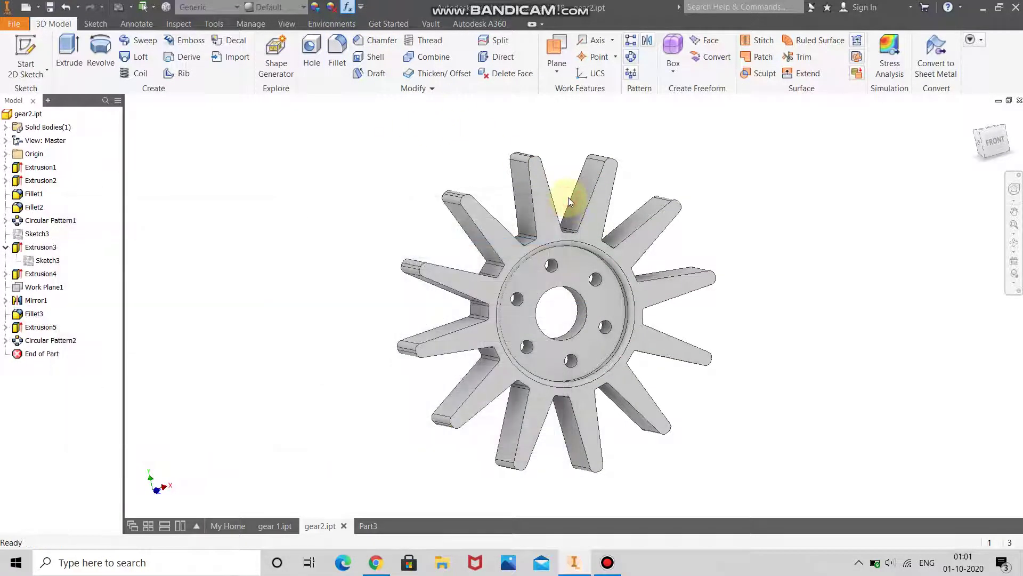
click(367, 525)
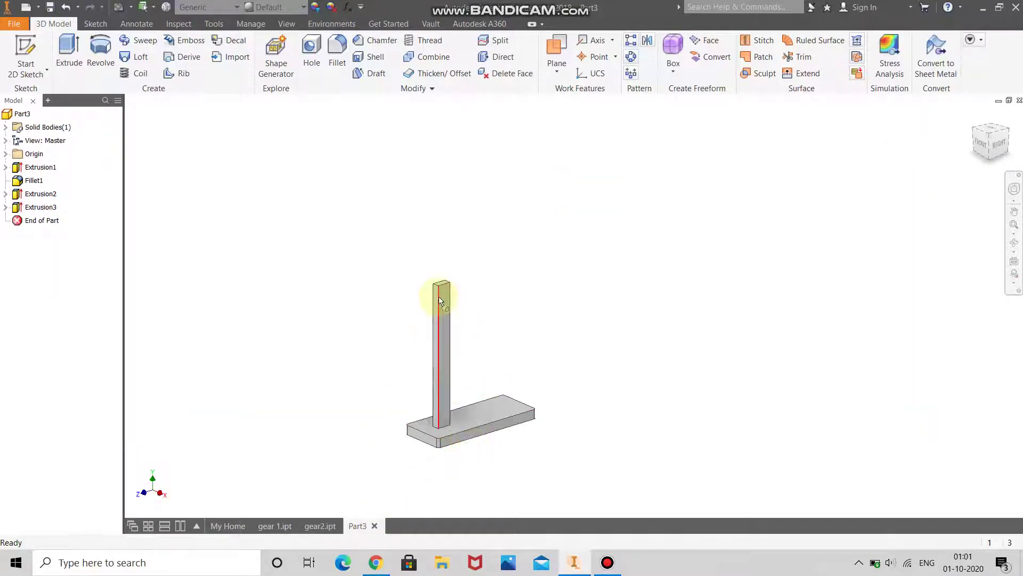
Switch to gear 1.ipt and examine the gear's front side and the rounded tips of its teeth
click(281, 523)
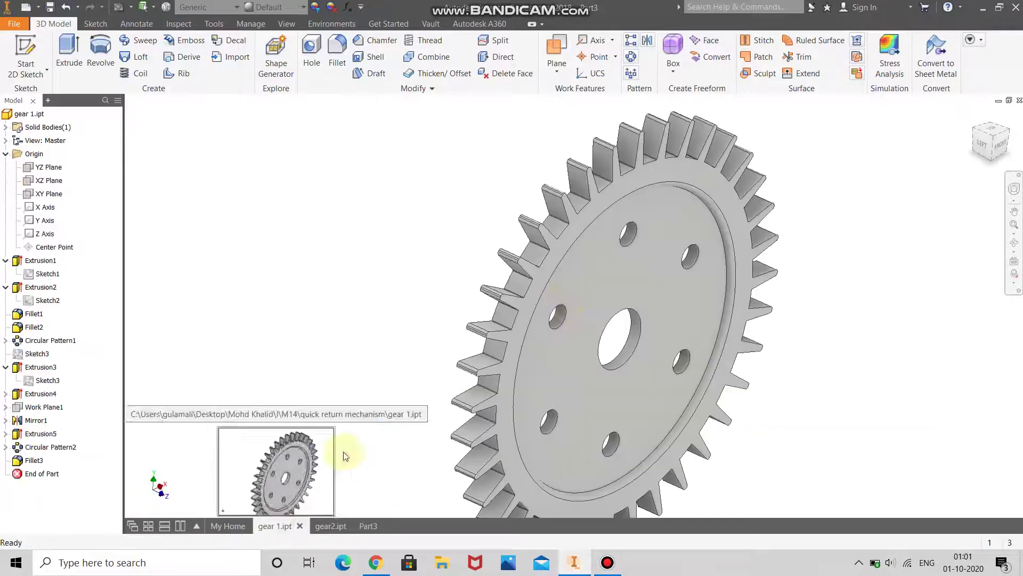
click(589, 304)
click(874, 266)
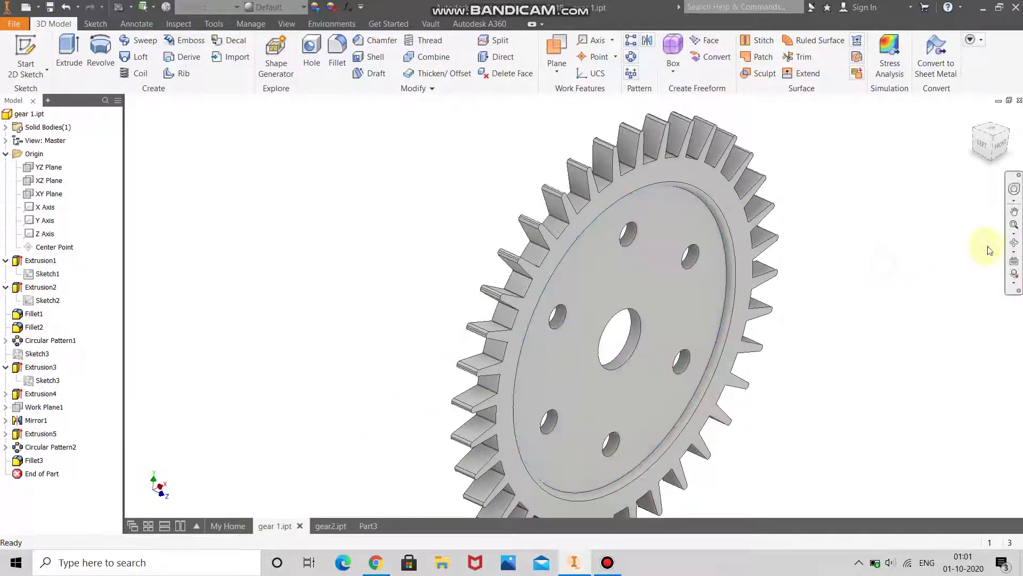
click(1014, 242)
drag(621, 262, 559, 279)
scroll(730, 429, down, 5)
right_drag(565, 278, 656, 282)
scroll(656, 281, down, 3)
scroll(642, 264, down, 3)
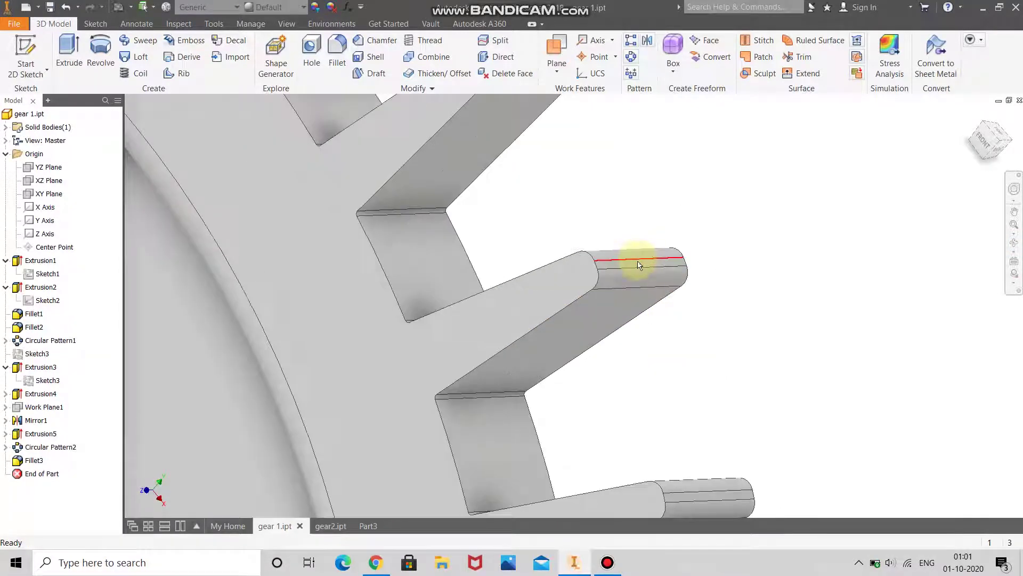
scroll(639, 269, up, 8)
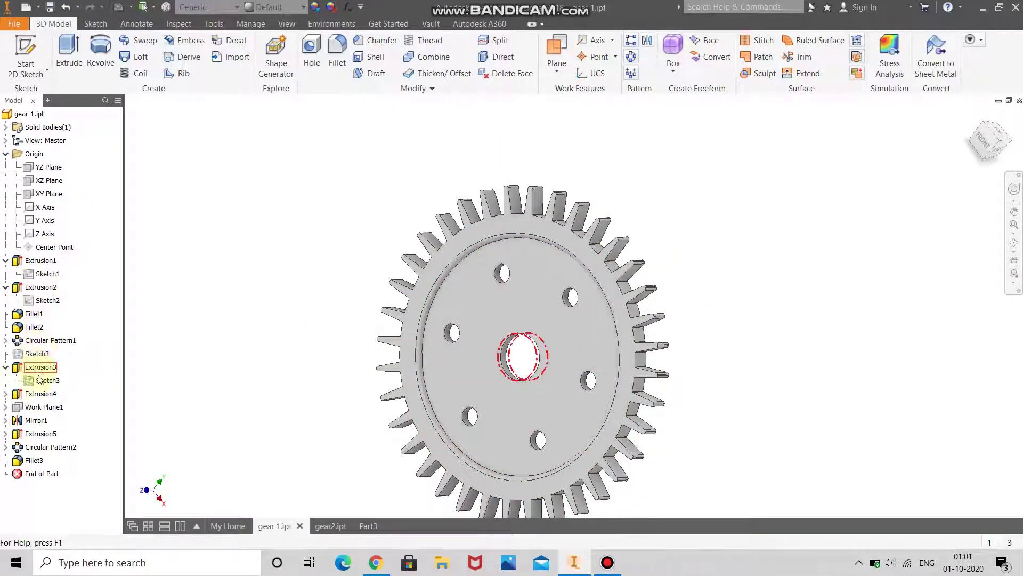
Create a new sketch on Work Plane1 of gear 1.ipt and slice the graphics at the sketch plane
click(45, 408)
right_click(45, 409)
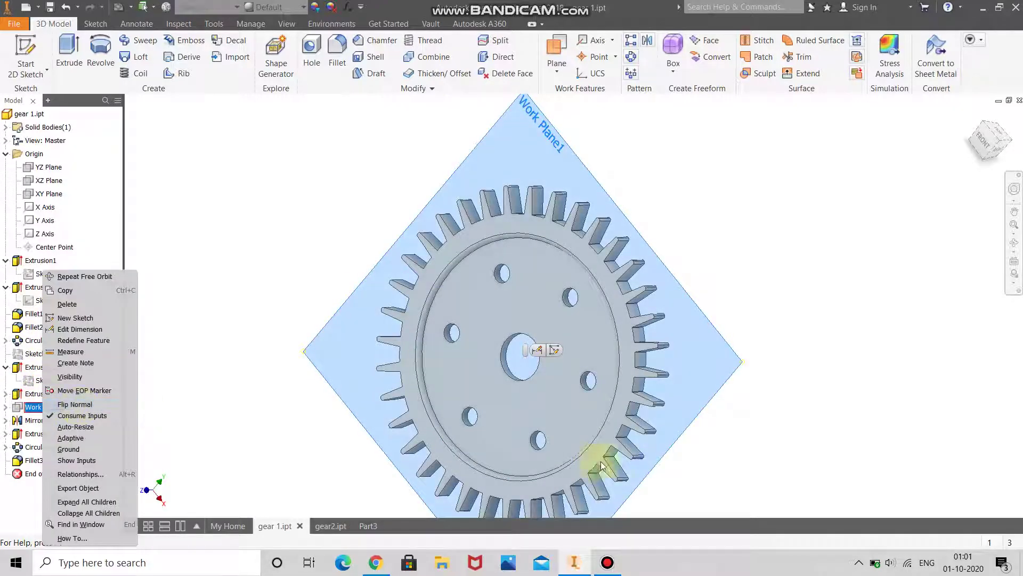
click(555, 350)
click(554, 351)
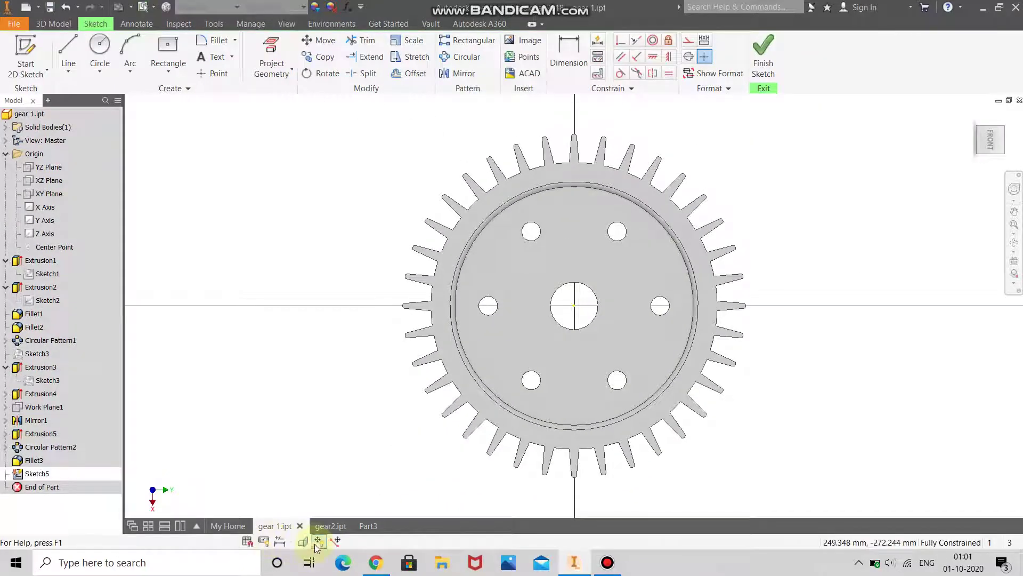
key(F7)
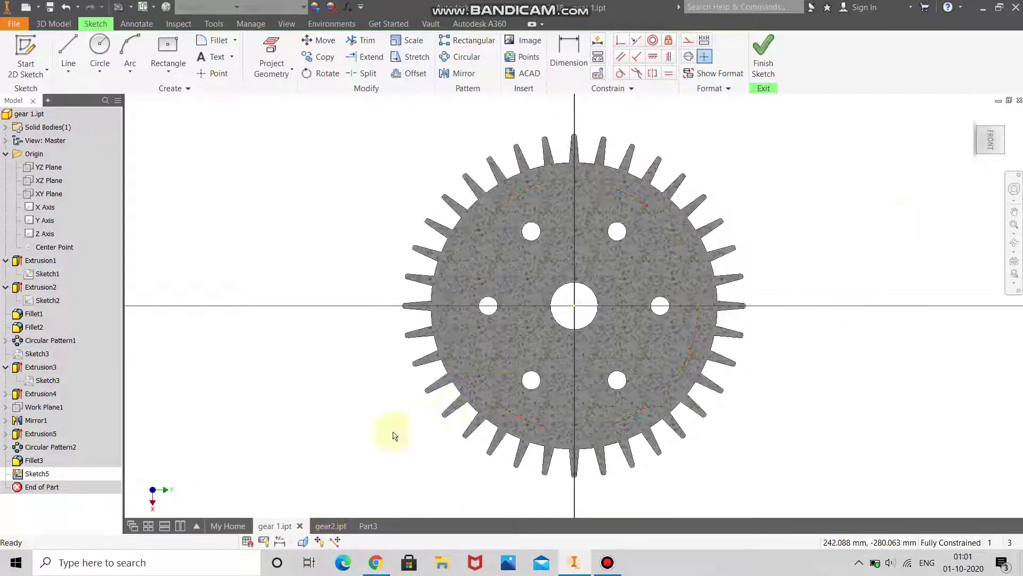
Measure the distance between the tips of two opposite teeth on gear 1 using the Dimension tool
click(569, 53)
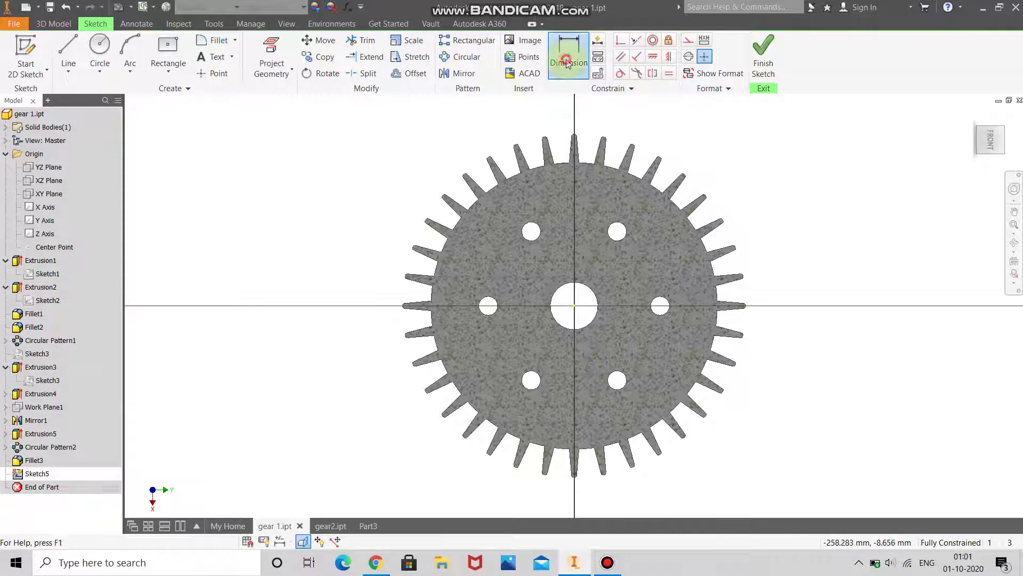
scroll(604, 152, down, 5)
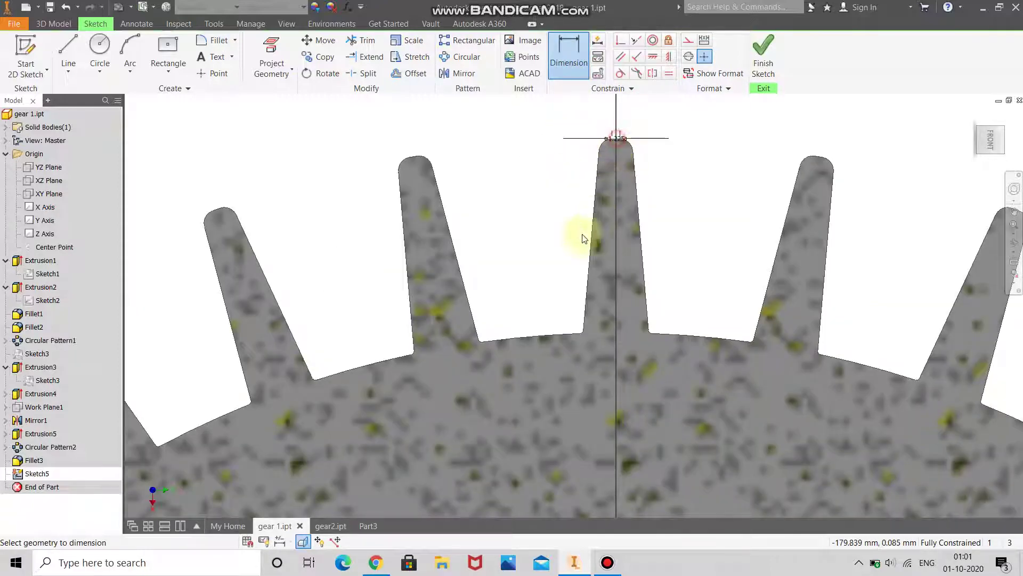
scroll(592, 224, up, 5)
scroll(582, 509, down, 4)
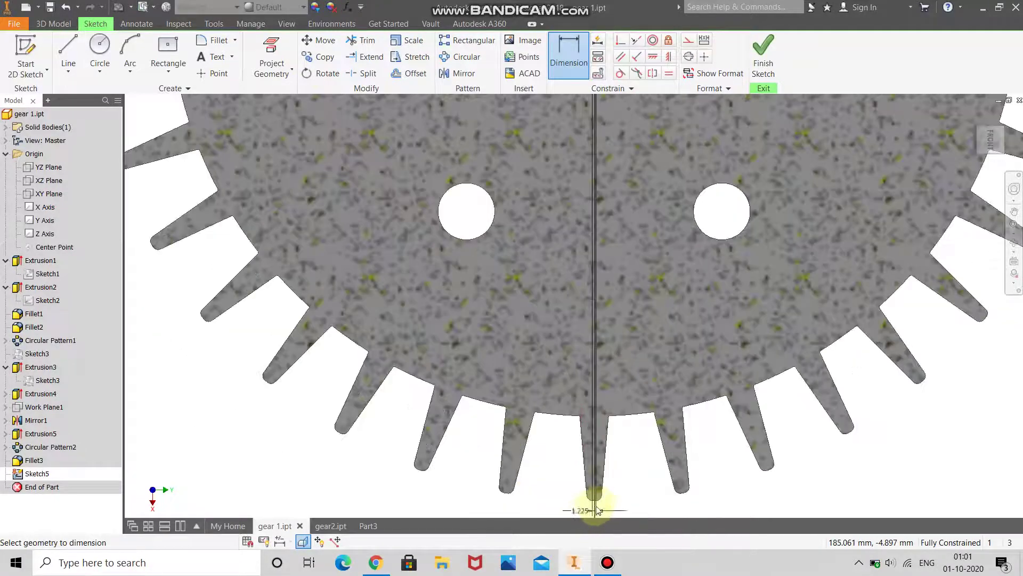
scroll(594, 501, down, 2)
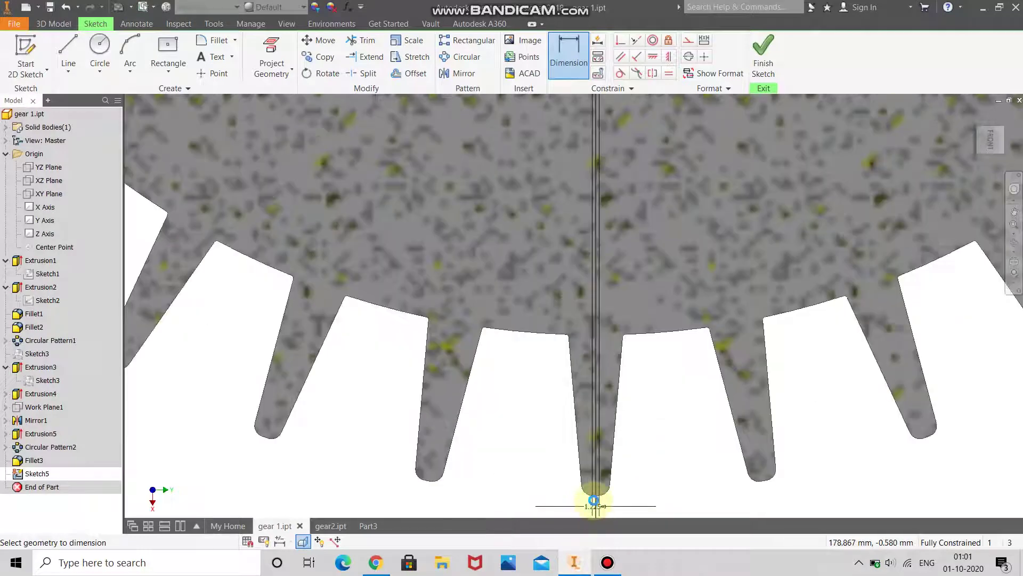
scroll(593, 501, down, 3)
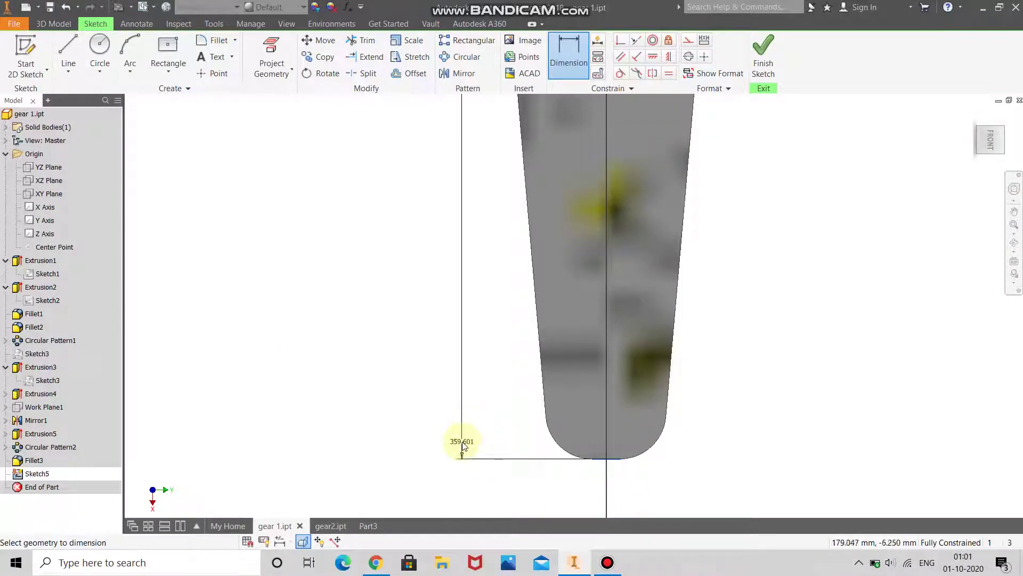
scroll(469, 430, up, 6)
scroll(463, 413, up, 2)
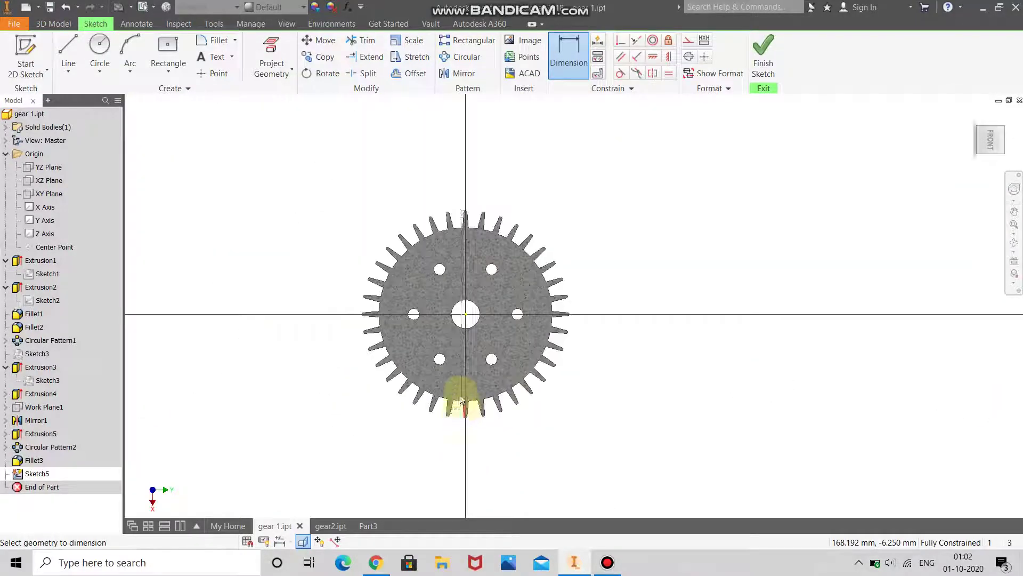
scroll(461, 397, down, 6)
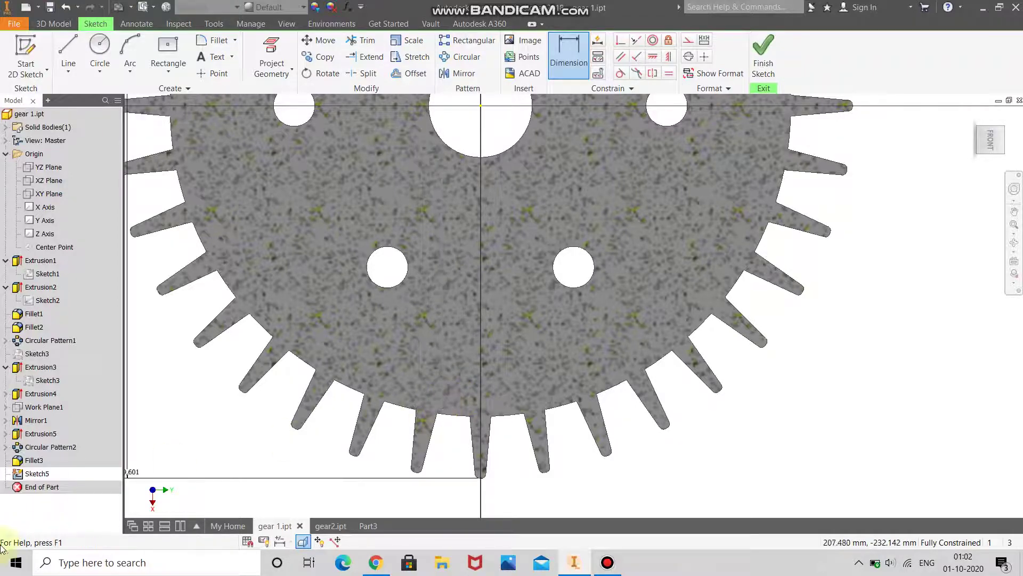
Switch to Calculator, divide 359.609 by 2 to get gear 1's outer radius, and return to the gear sketch
click(16, 562)
scroll(97, 465, down, 4)
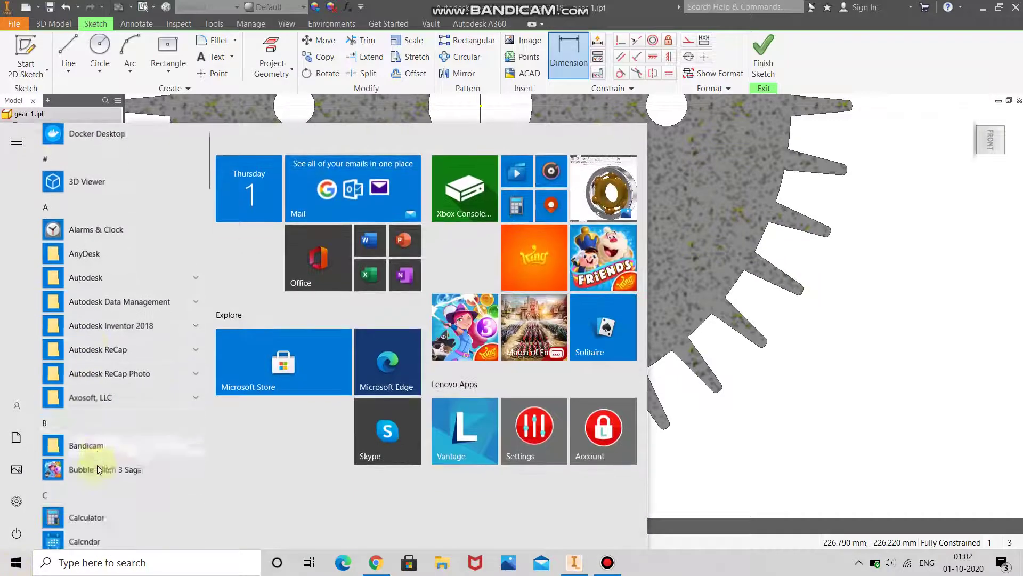
click(102, 357)
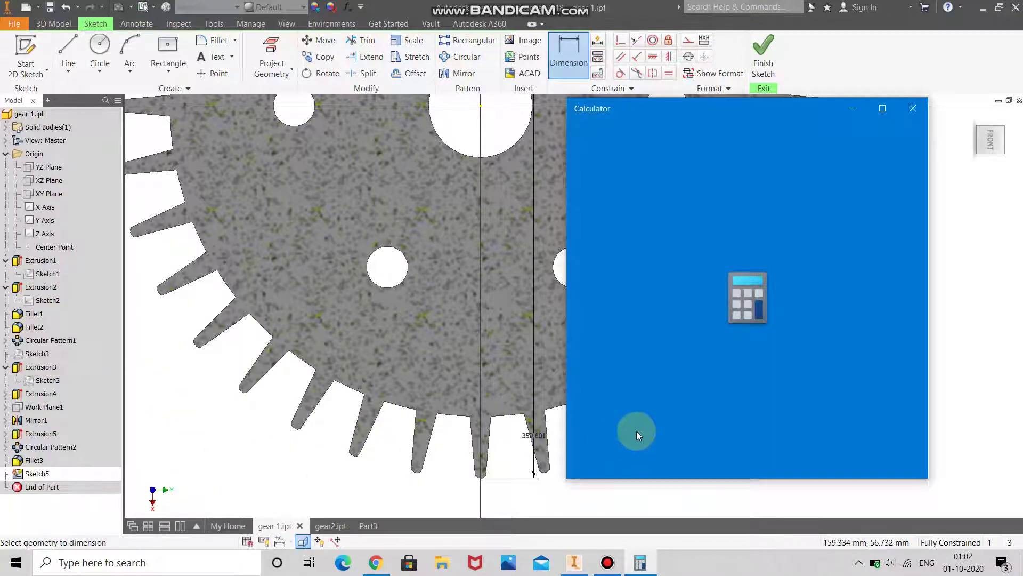
click(813, 424)
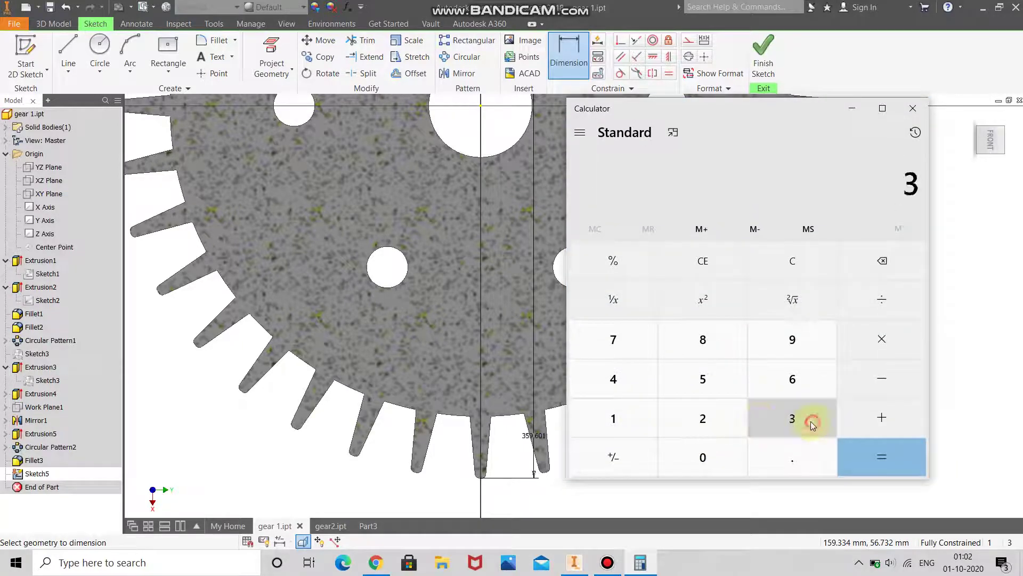
click(720, 383)
click(801, 334)
click(770, 448)
click(788, 382)
click(705, 454)
click(773, 349)
click(879, 304)
click(705, 416)
click(907, 457)
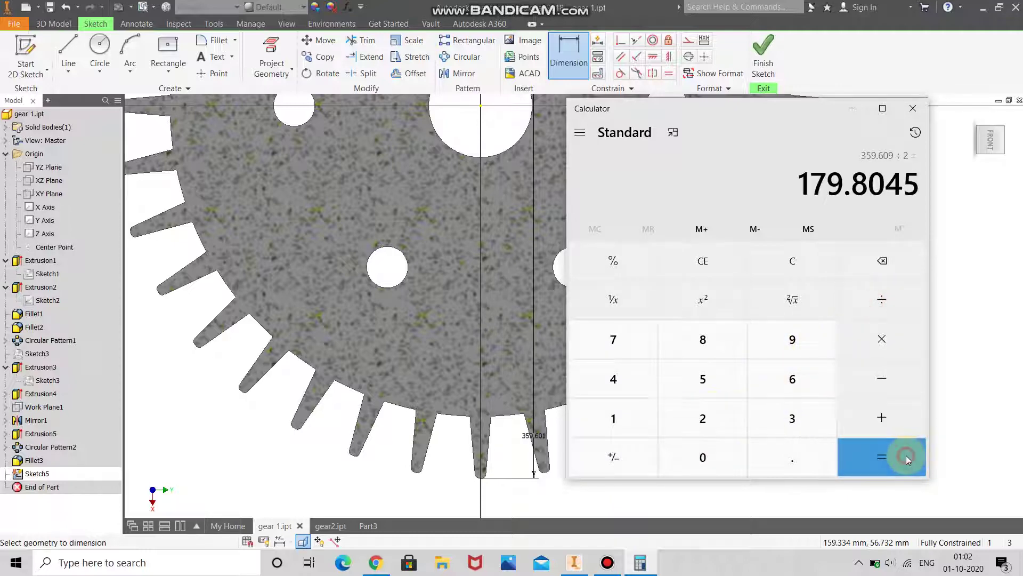
click(844, 109)
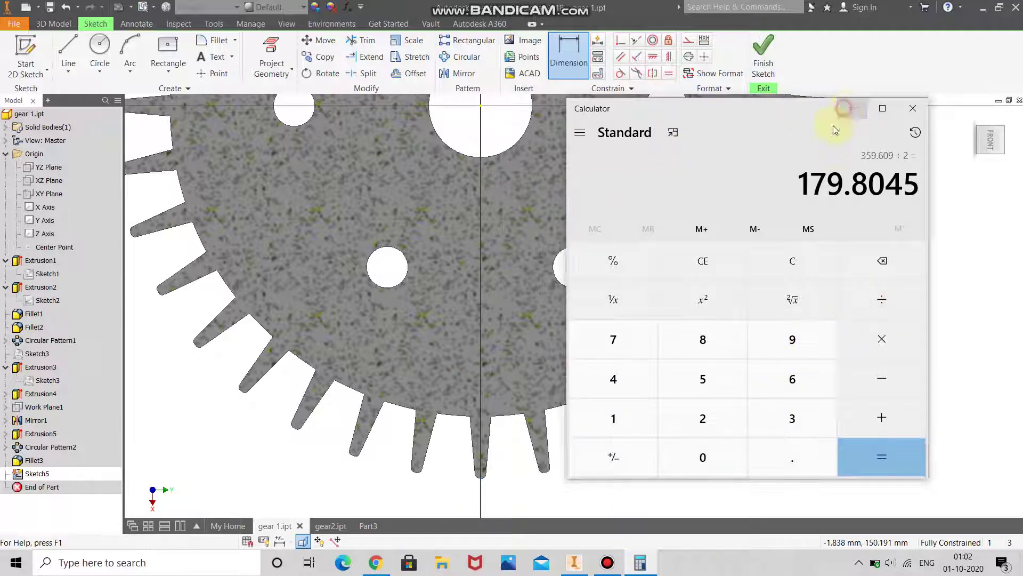
Abandon the pending dimension, finish the sketch on gear 1, and delete Sketch5 from the part
scroll(693, 197, down, 5)
right_click(693, 200)
click(734, 205)
right_click(733, 204)
click(764, 62)
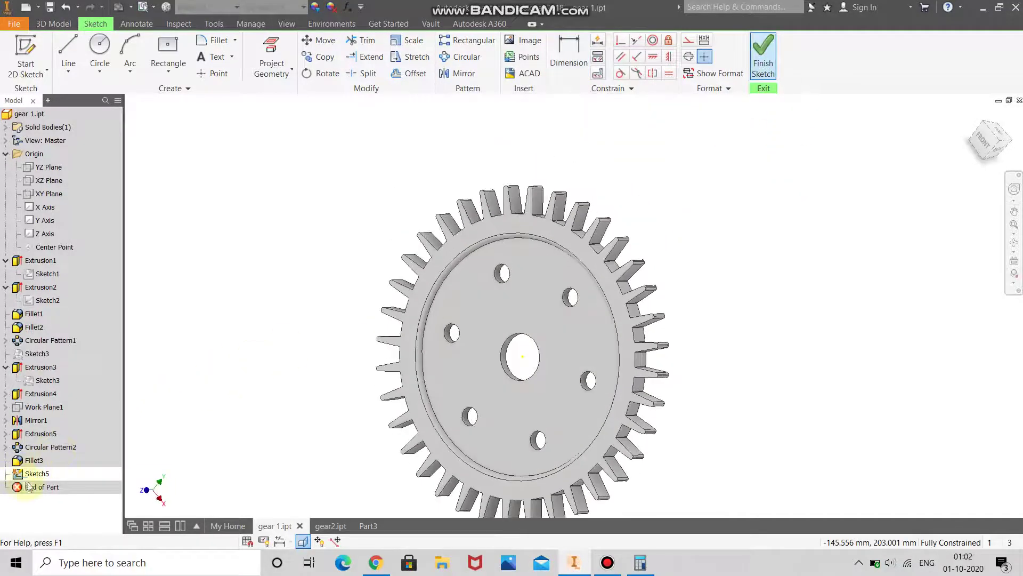
right_click(41, 474)
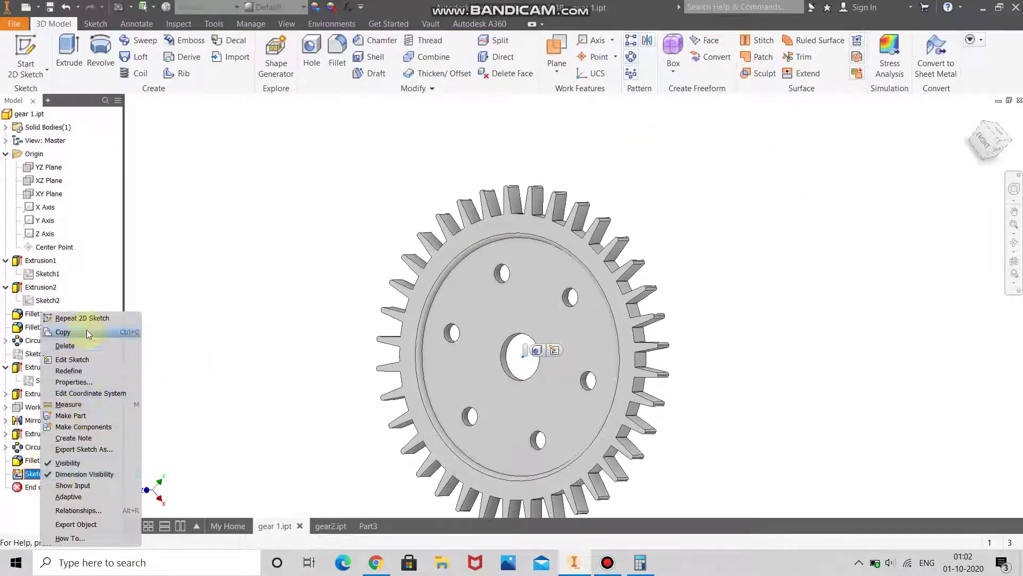
click(94, 345)
Switch to gear2.ipt, create a new sketch on Work Plane1, and slice the graphics at the sketch plane
click(330, 525)
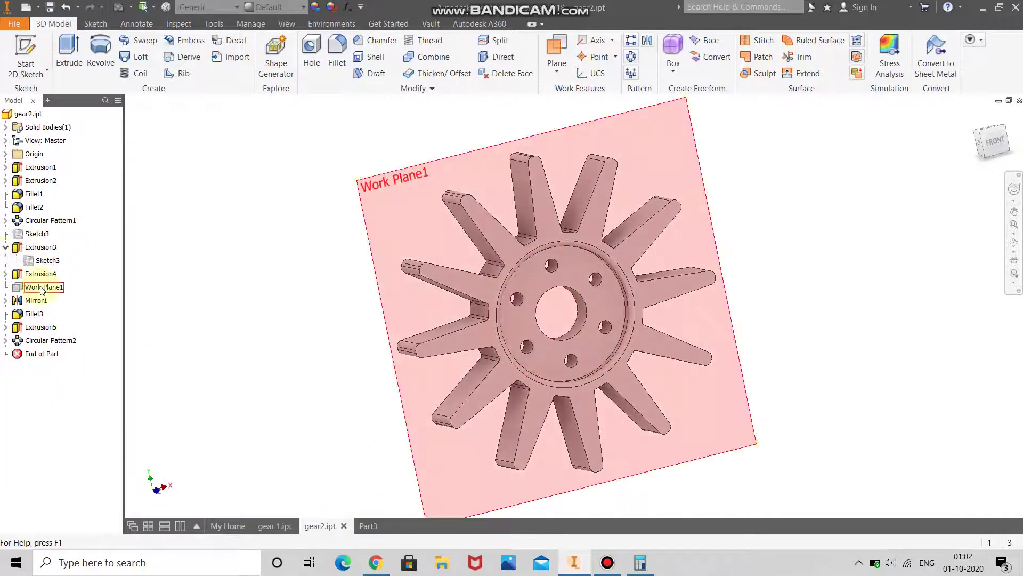
click(42, 289)
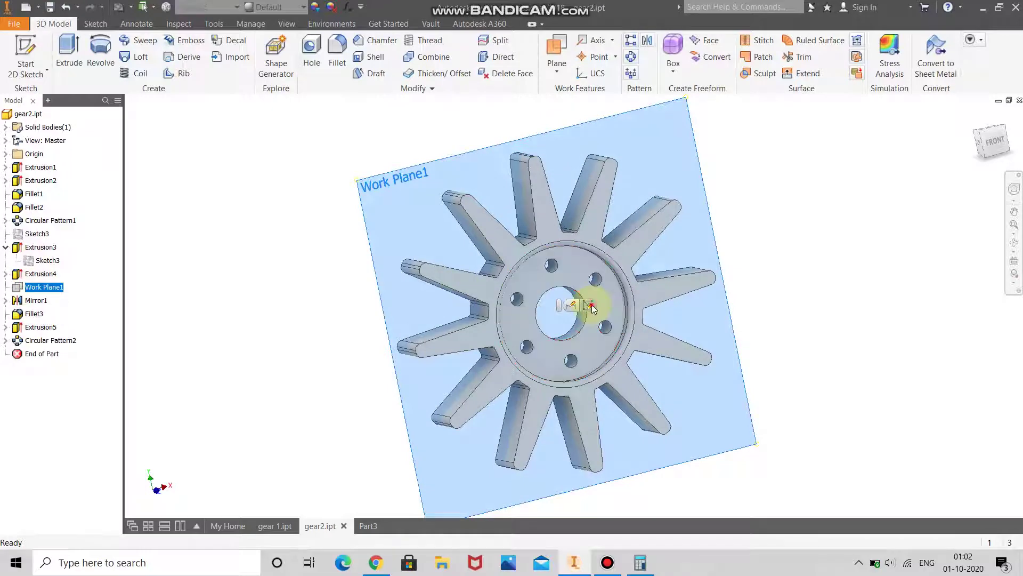
key(s)
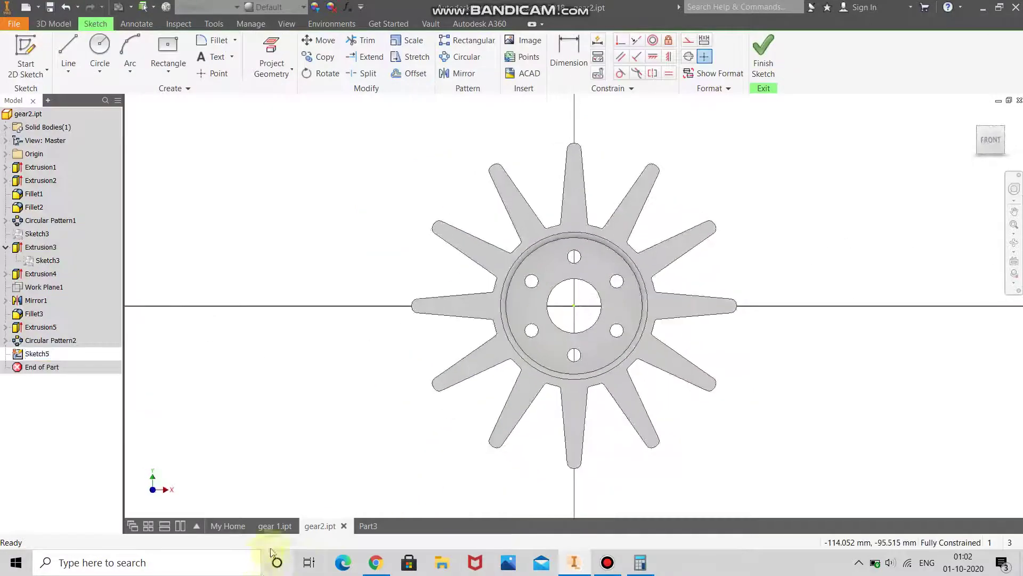
click(303, 541)
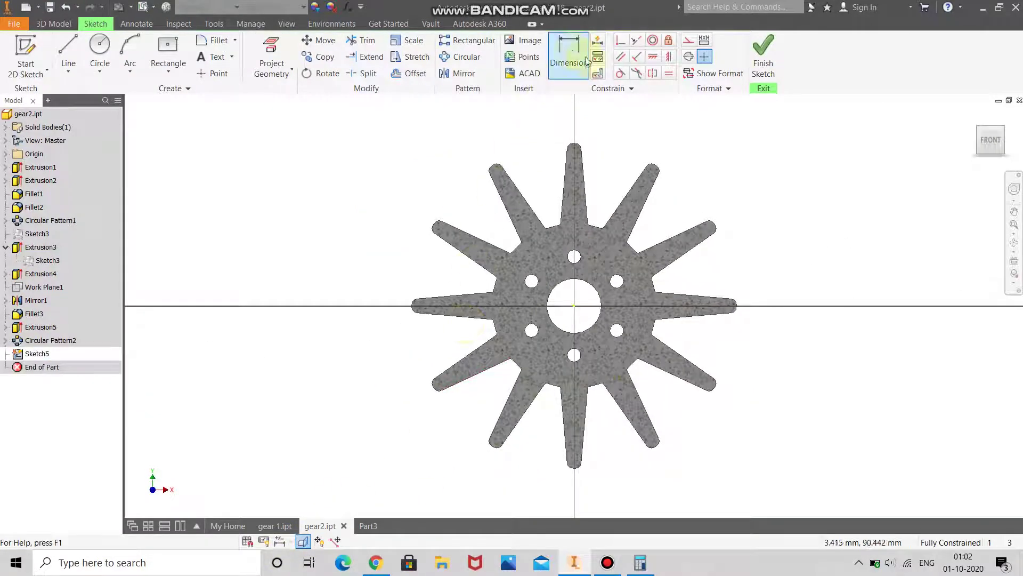
Measure the vertical distance between the tips of two opposite teeth on gear2 using the Dimension tool
scroll(573, 159, down, 5)
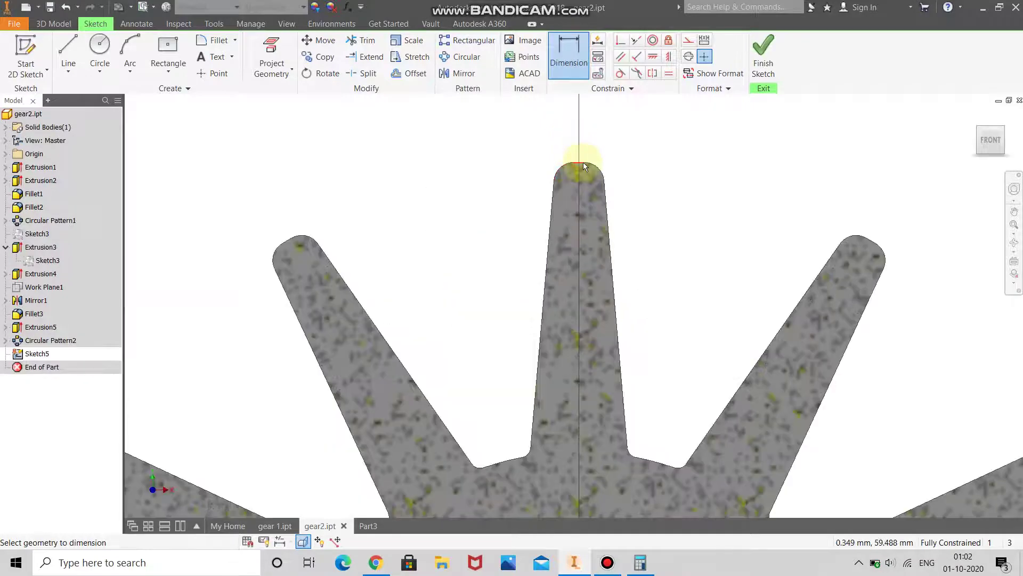
scroll(565, 210, up, 5)
scroll(549, 320, down, 3)
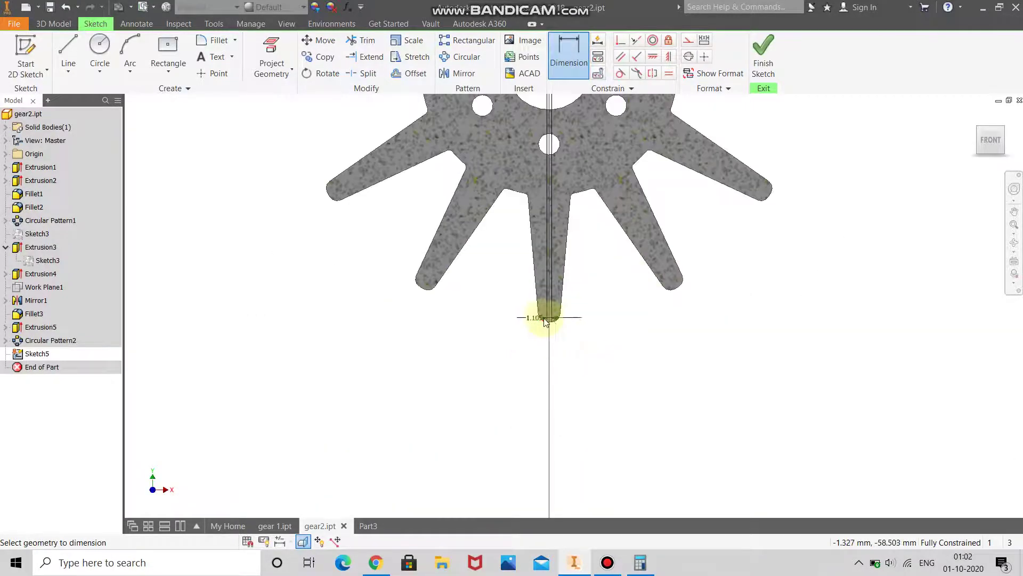
scroll(551, 324, down, 5)
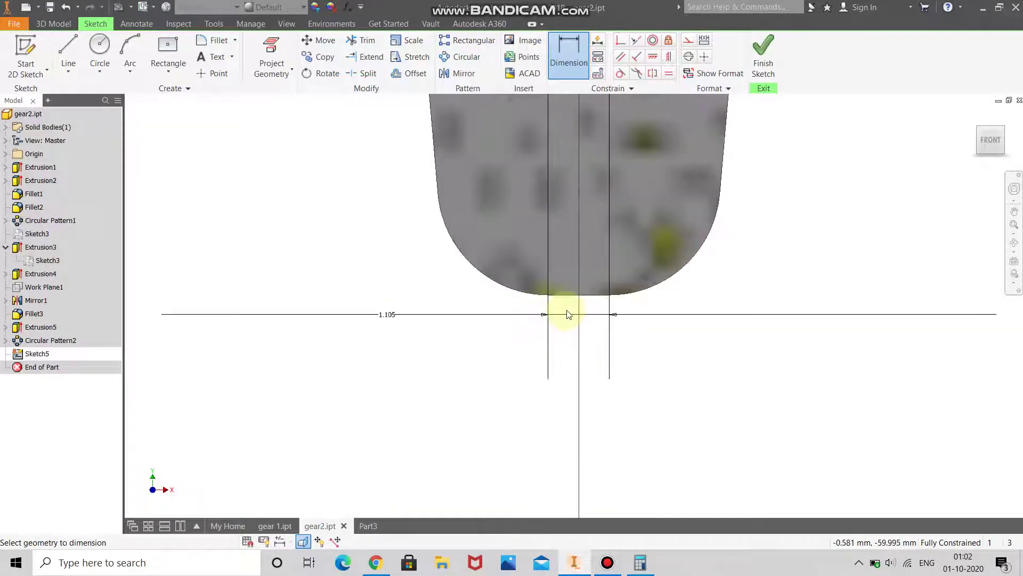
click(568, 296)
scroll(554, 383, up, 3)
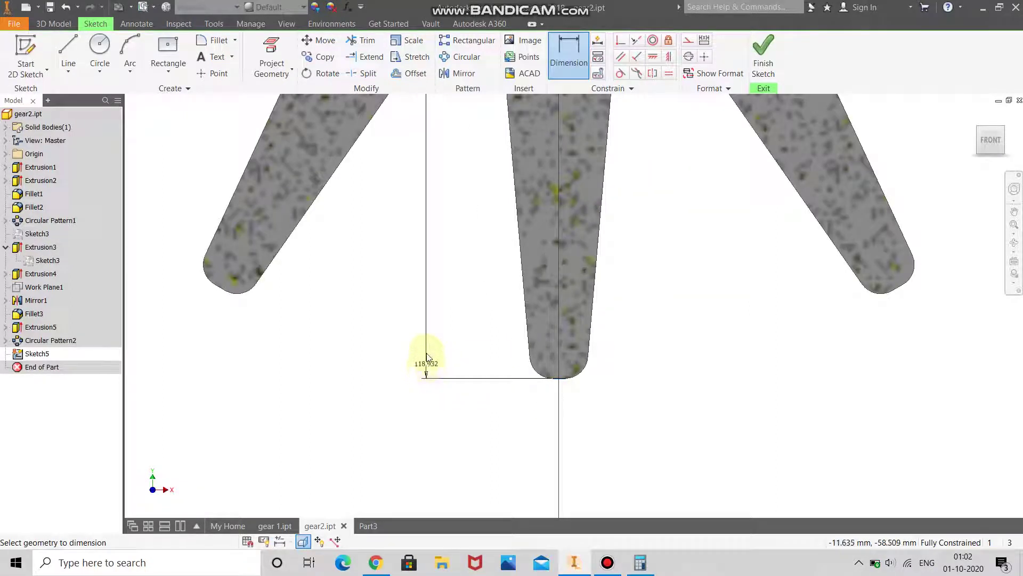
right_click(427, 357)
click(427, 357)
click(425, 356)
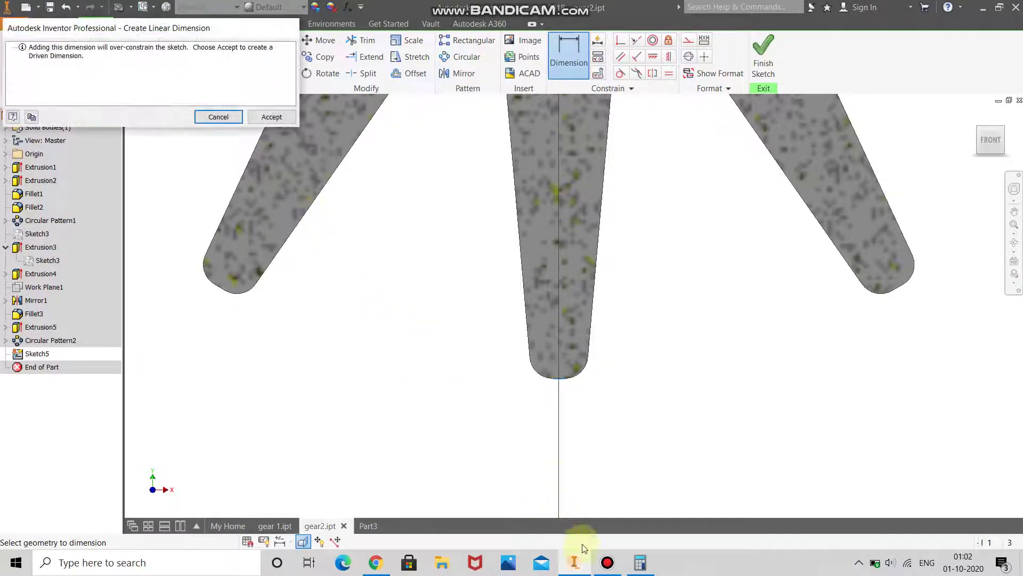
Switch to Calculator, compute 179.8045 + 118.932 ÷ 2, and cancel the pending driven dimension in gear2.ipt
click(642, 562)
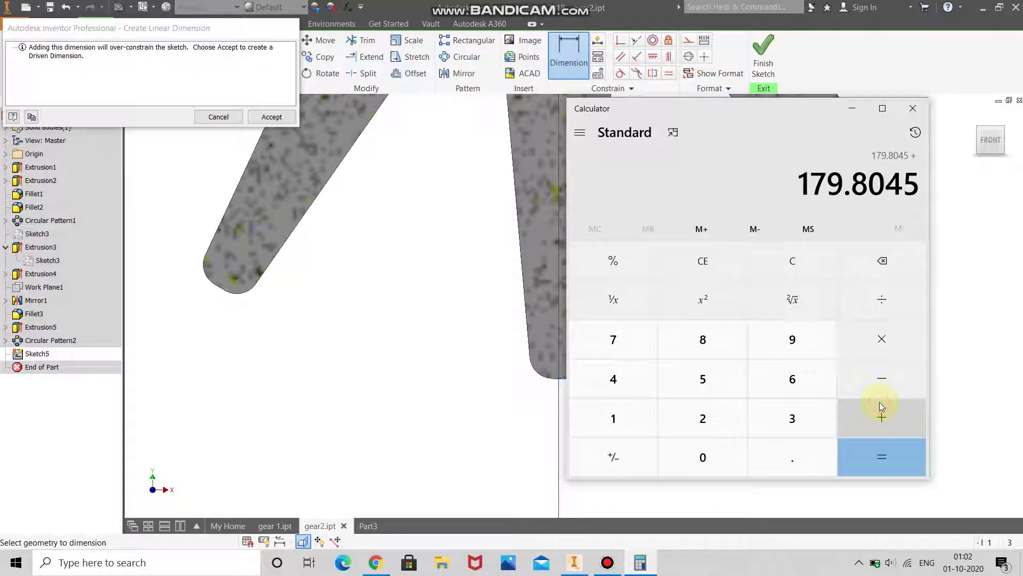
text(118.)
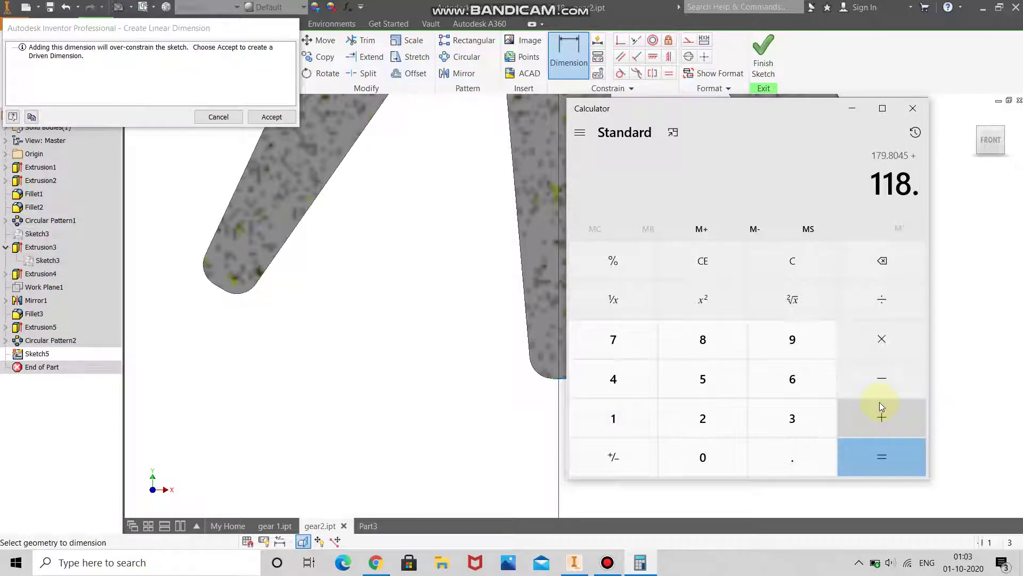
text(932/2)
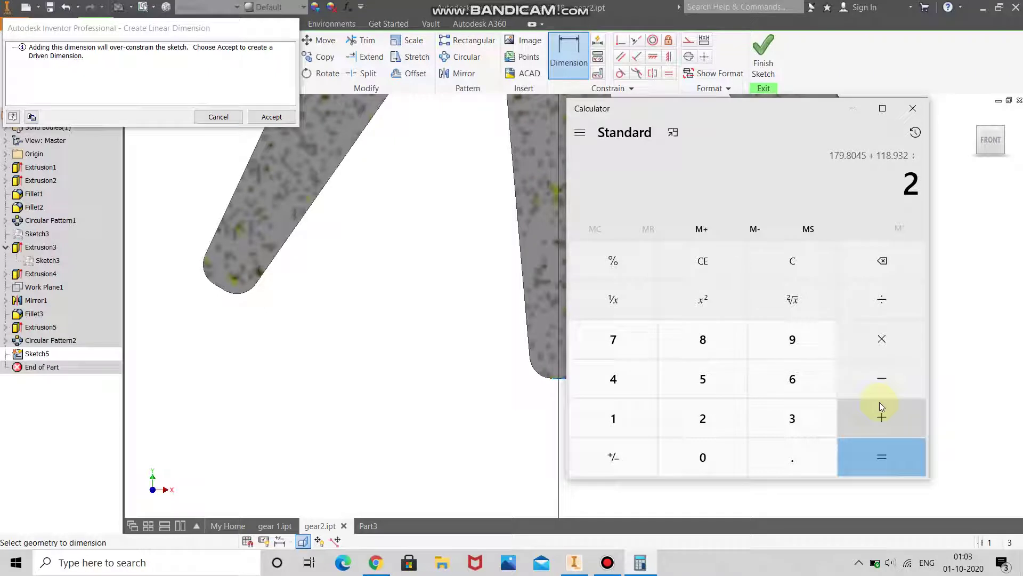
click(895, 447)
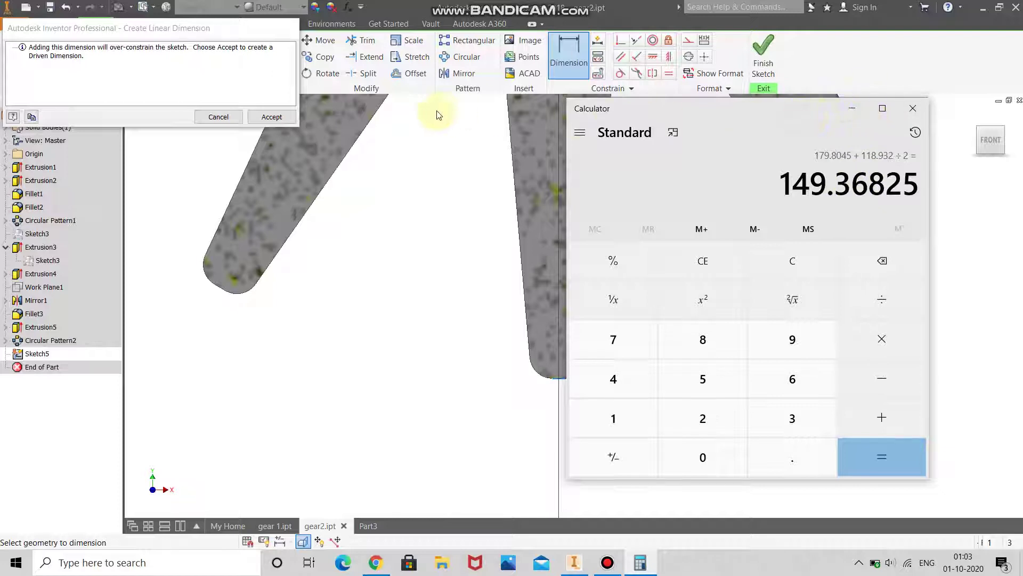
click(218, 117)
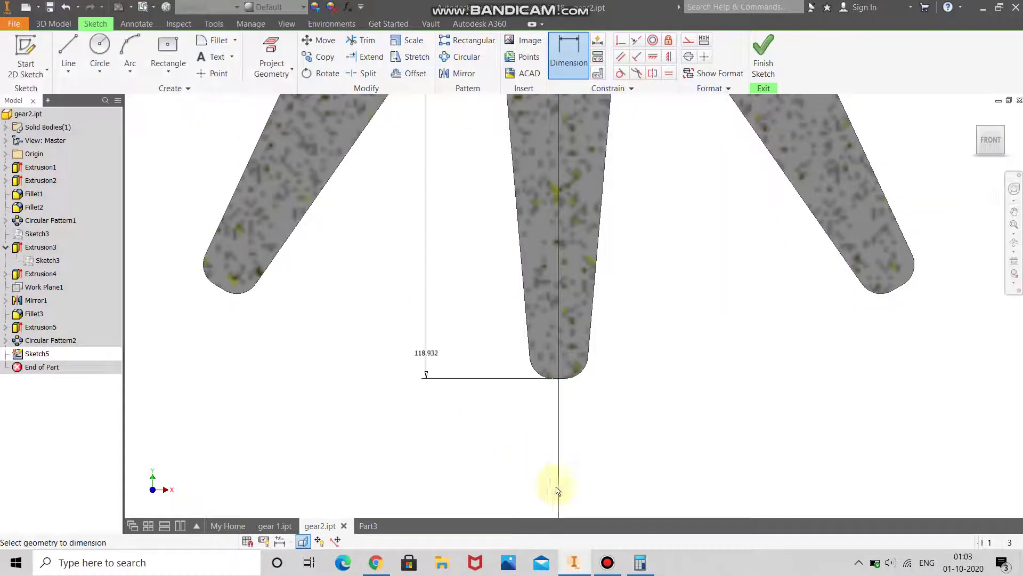
click(641, 562)
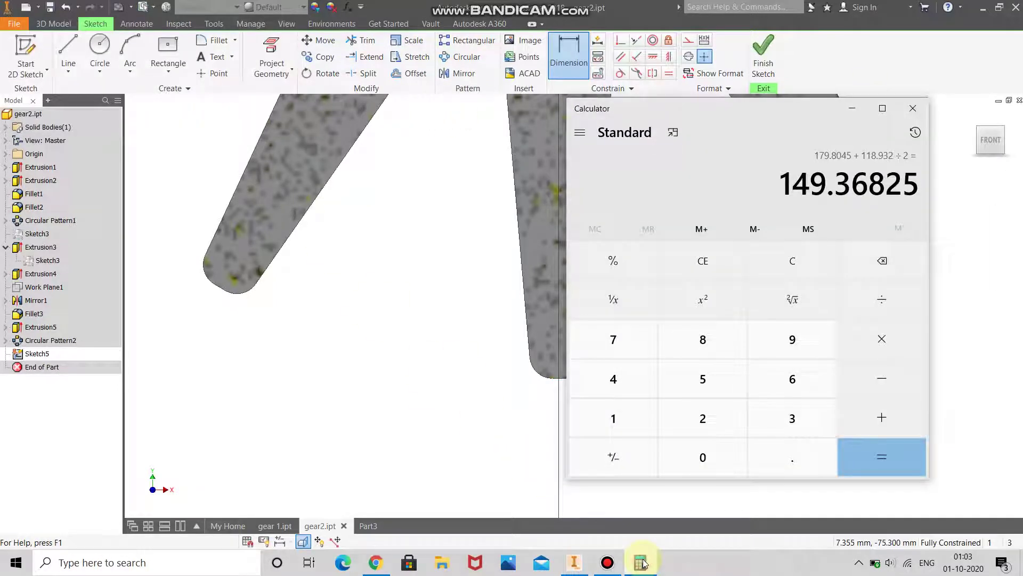
click(641, 562)
Finish the measuring sketch on gear2 and delete Sketch5 from the part
scroll(609, 343, down, 5)
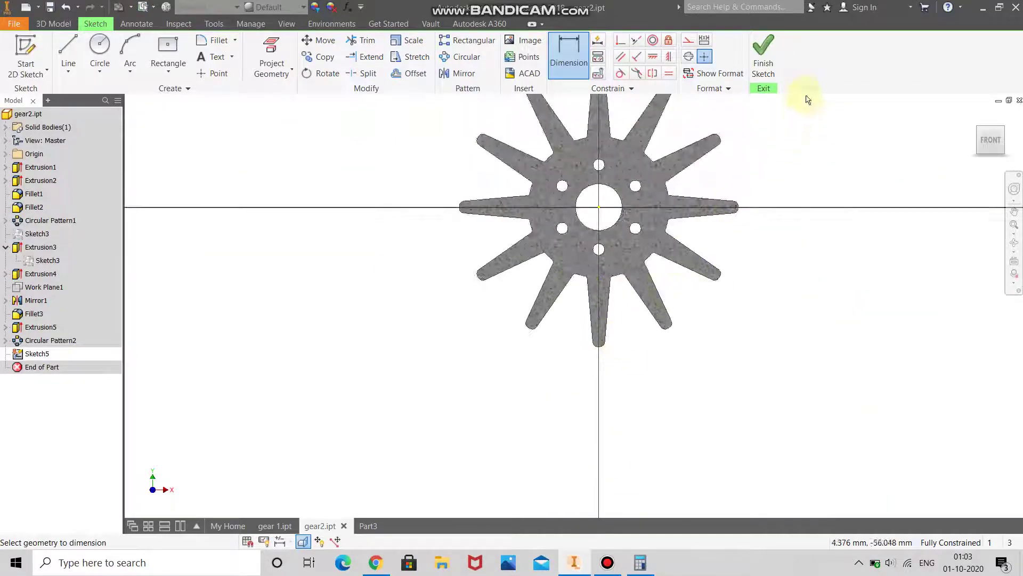
click(763, 53)
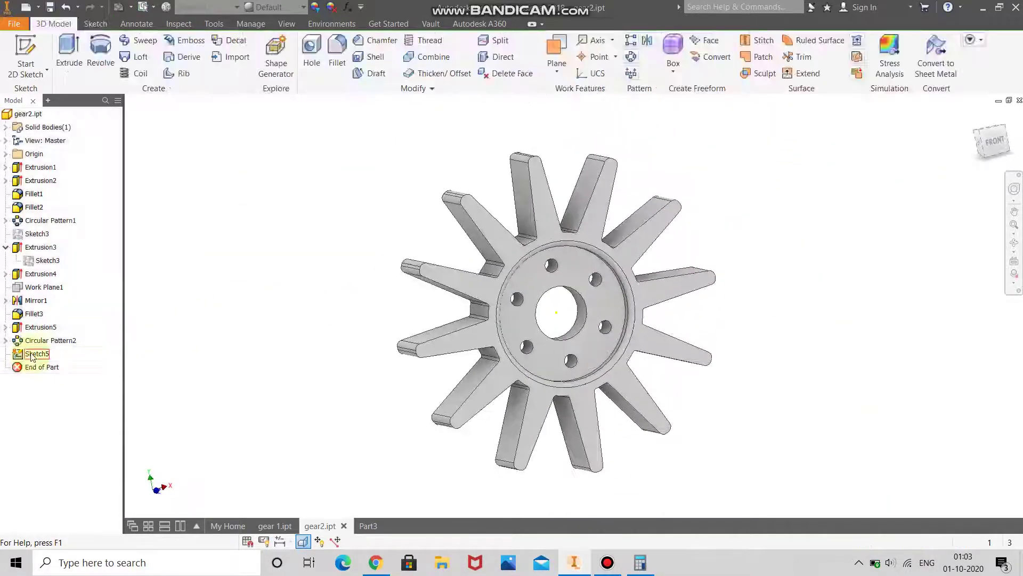
click(31, 354)
right_click(31, 354)
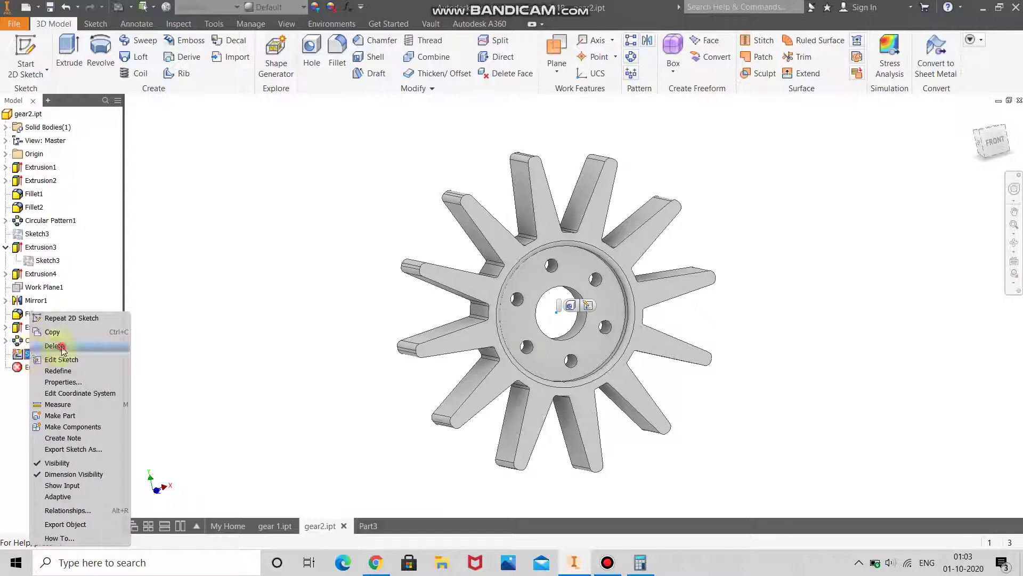
click(48, 344)
Switch to Part3 and create a new sketch on the top face of the stand's base
click(366, 526)
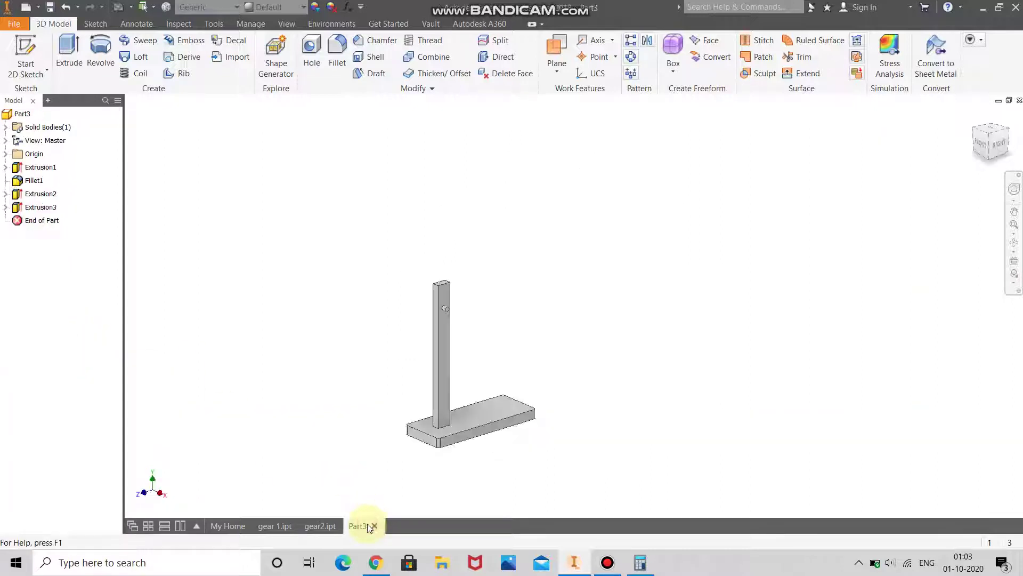
click(529, 410)
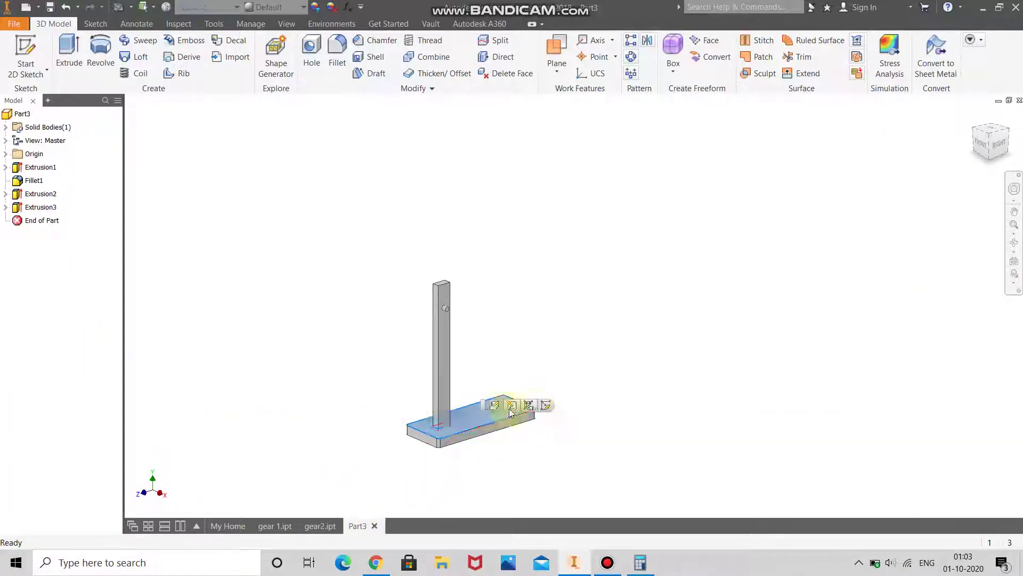
click(547, 406)
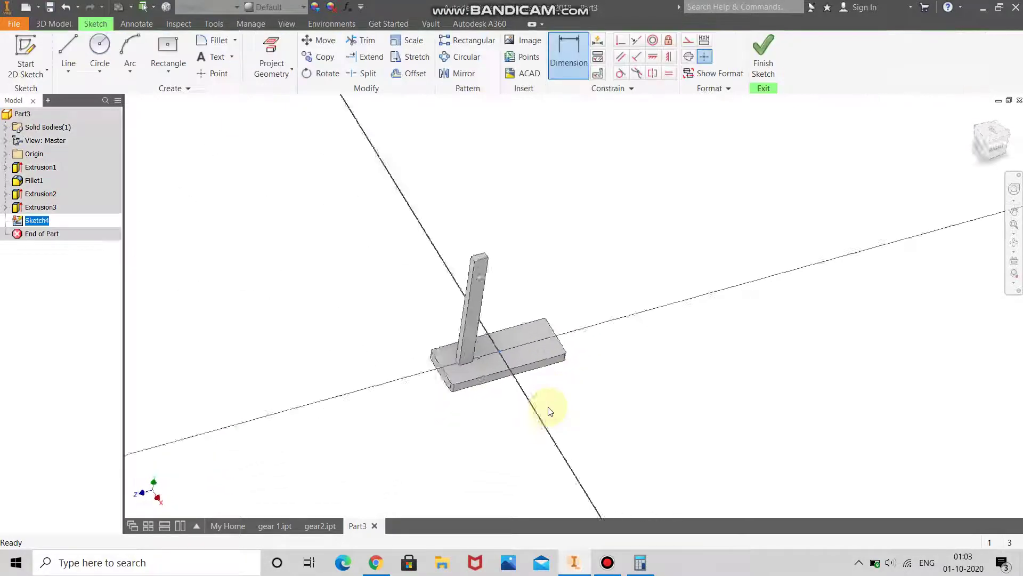
Sketch a line about 150 mm long on the base's top face, from the post's centre to the sketch origin
scroll(628, 332, down, 3)
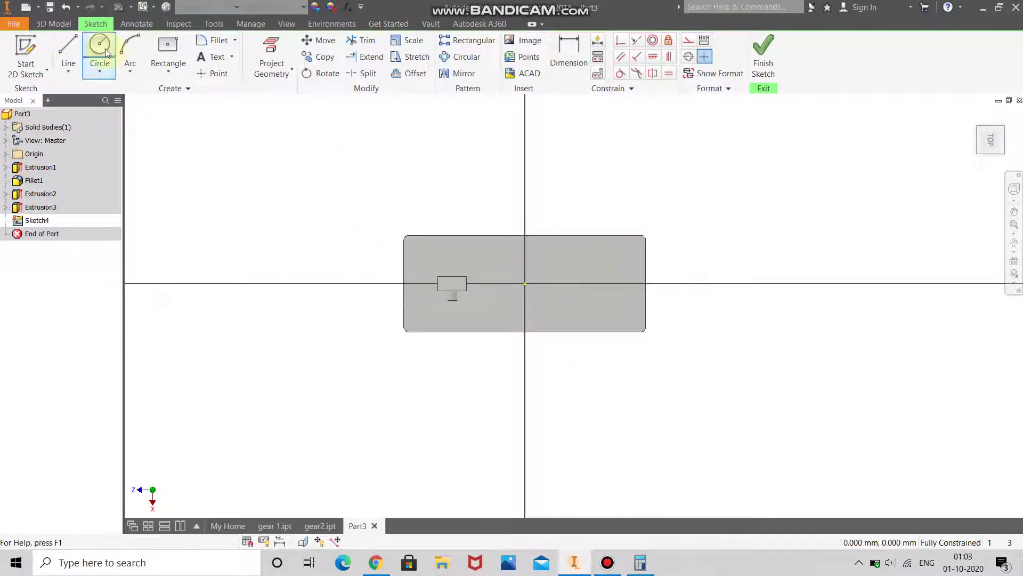
click(69, 46)
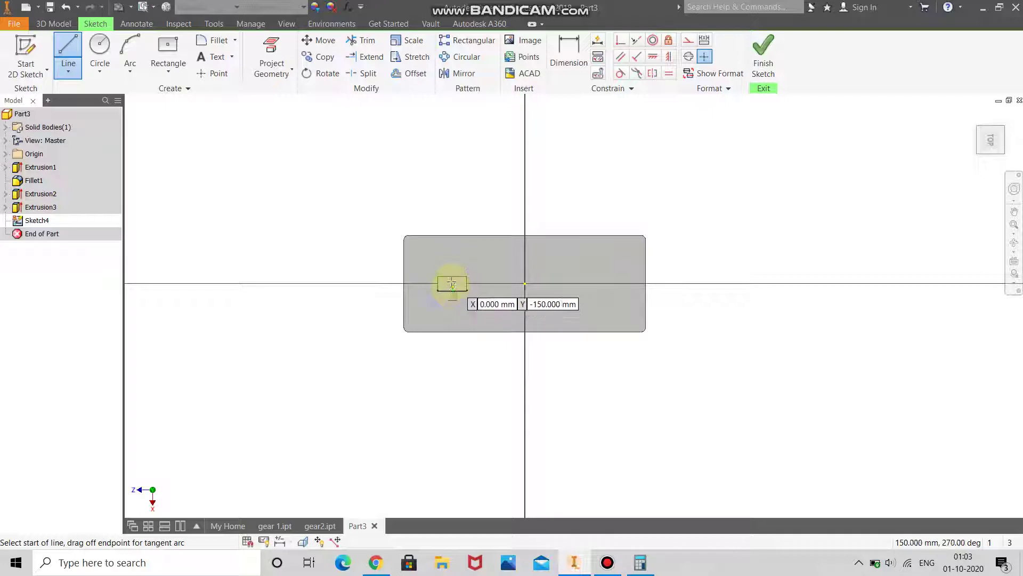
click(452, 281)
click(525, 283)
right_click(568, 233)
click(597, 198)
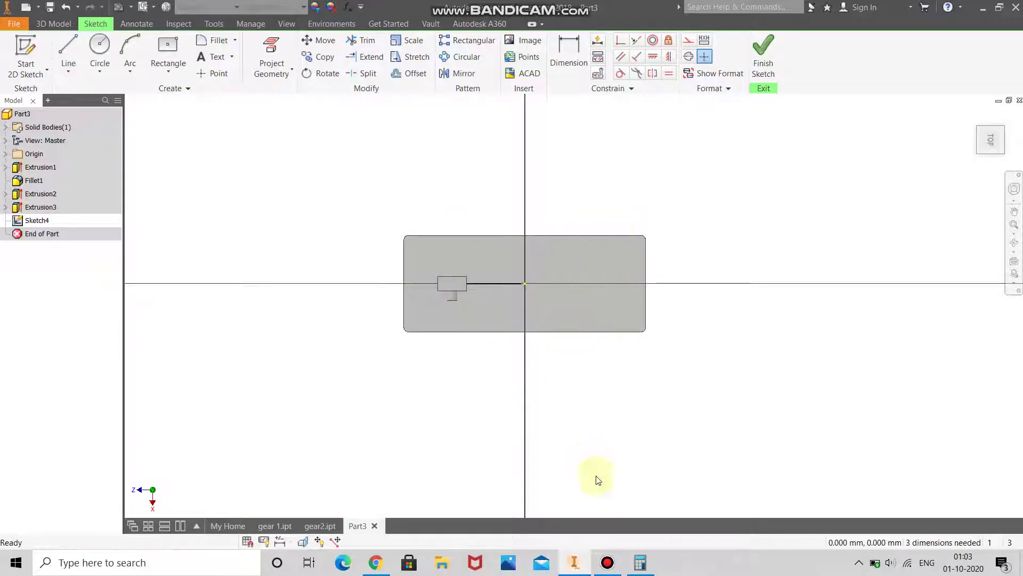
Dimension the line between the post and the origin to 149.36825 mm, taking the value from the Calculator result
click(631, 564)
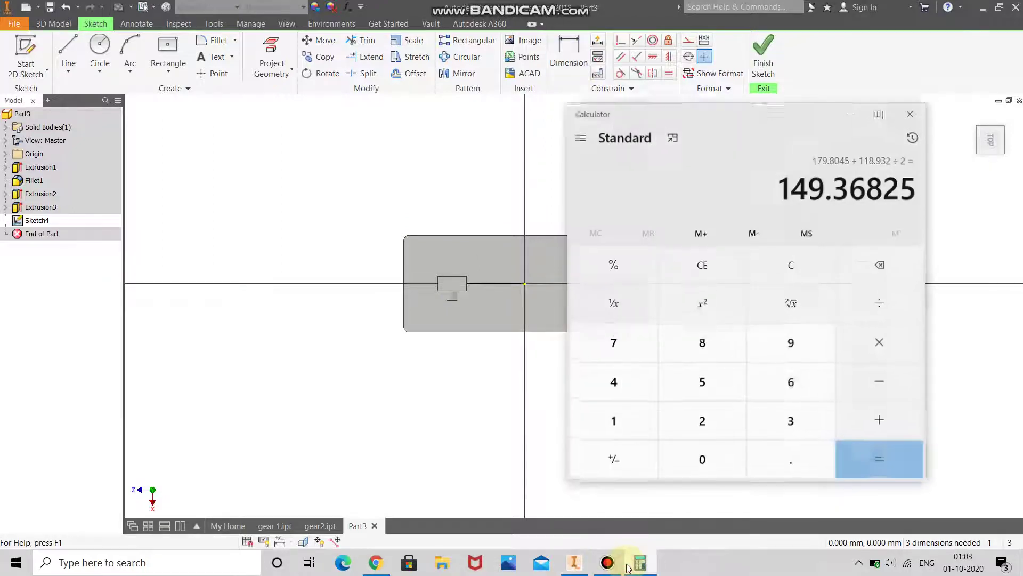
click(641, 564)
click(568, 56)
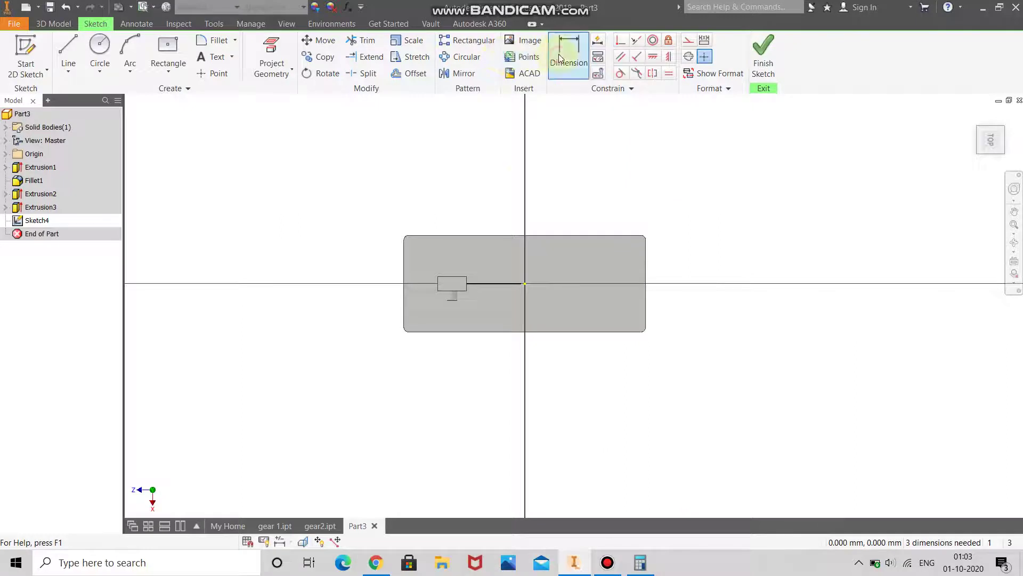
click(494, 284)
click(502, 213)
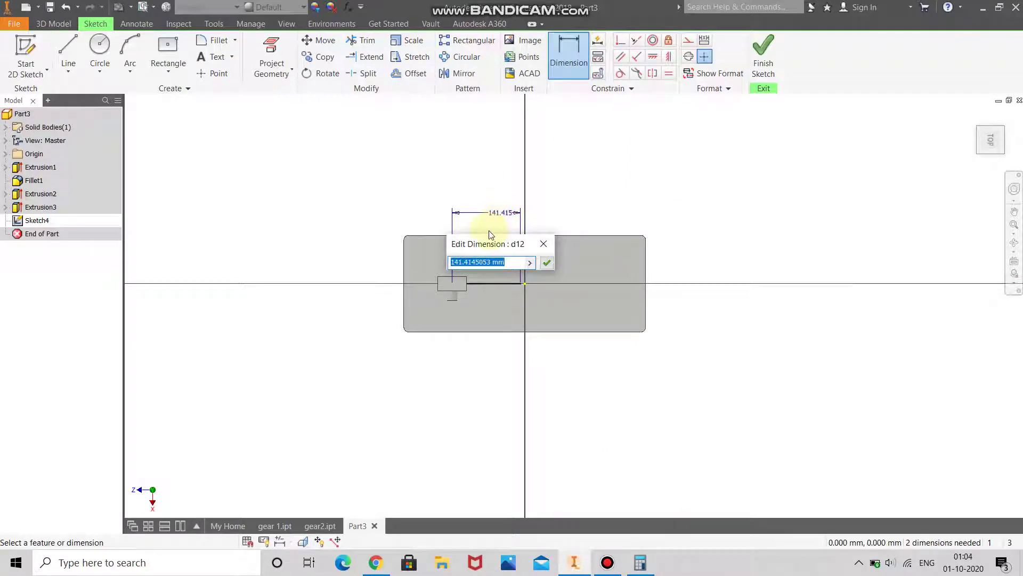
text(149.368)
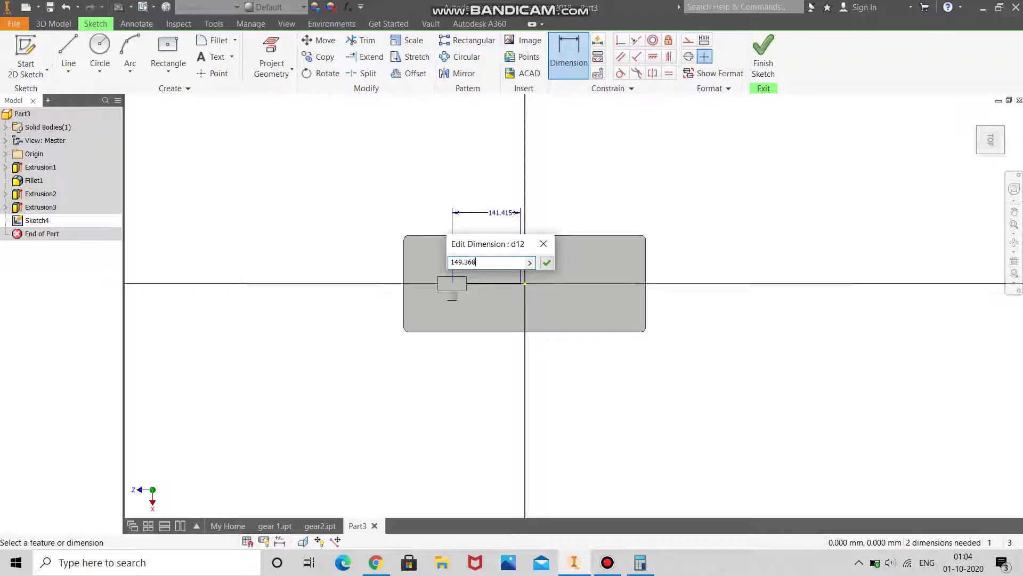
click(640, 565)
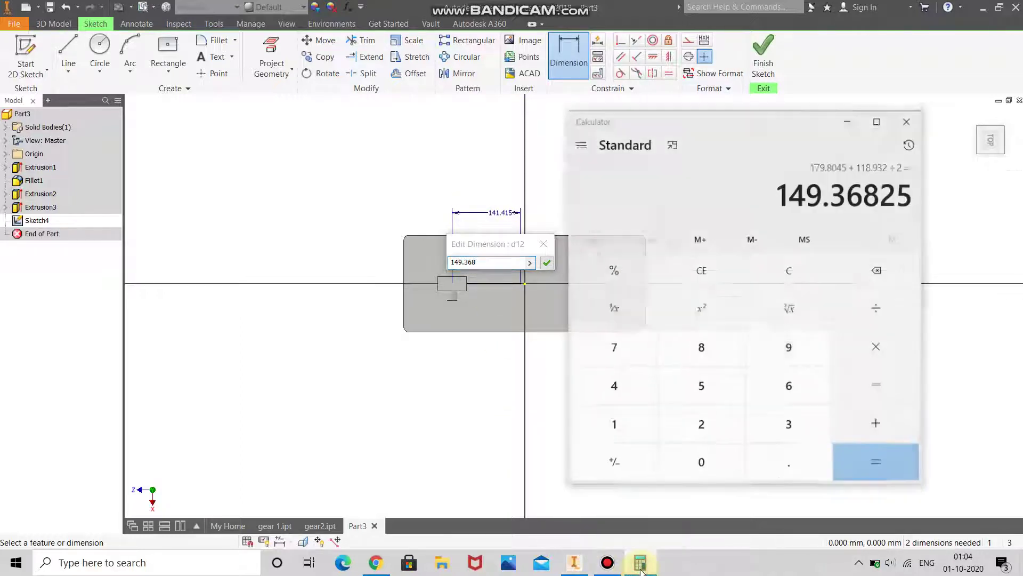
click(641, 566)
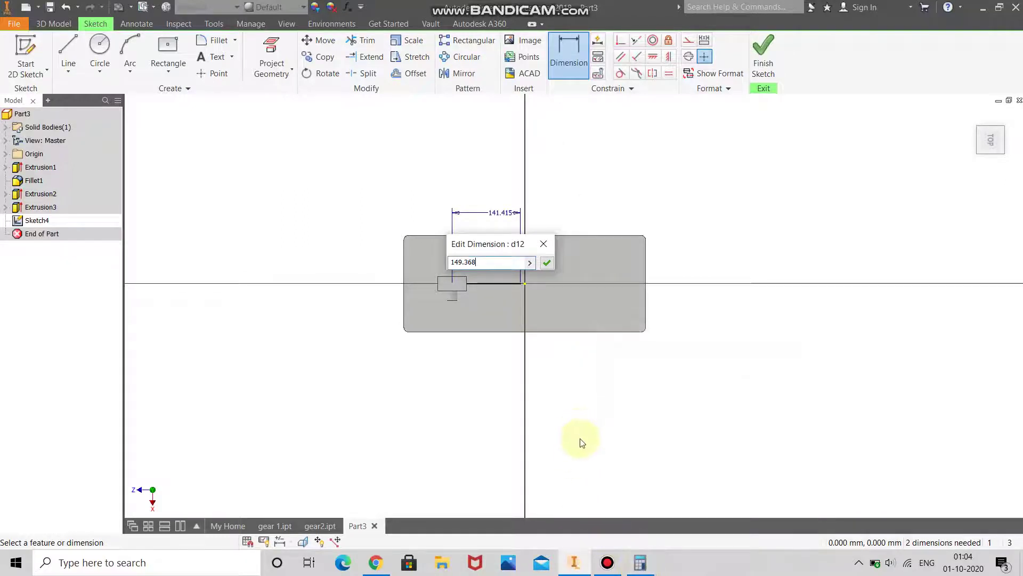
text(25)
key(Return)
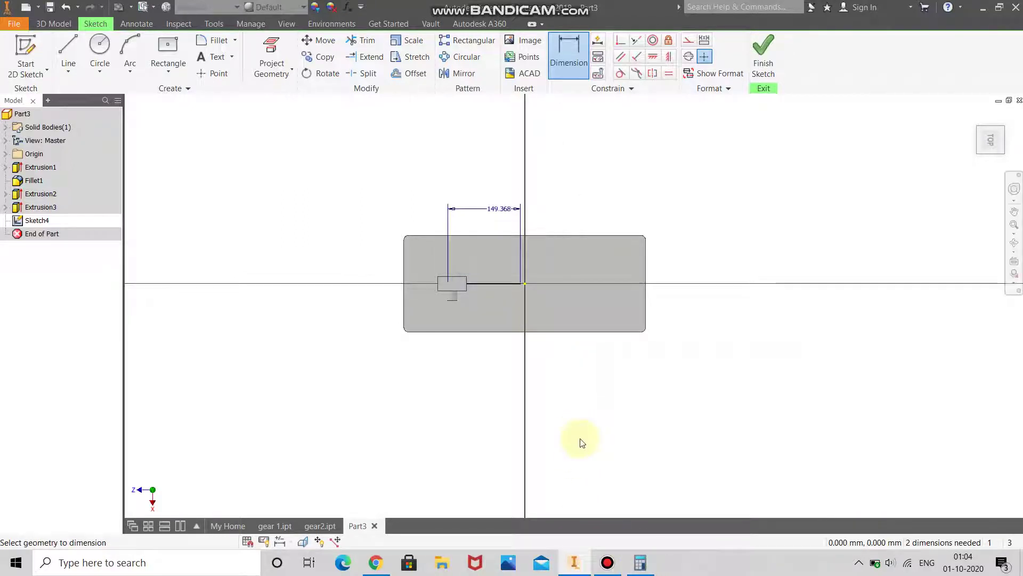
Examine the dimensioned line's position relative to the post, slicing the graphics on and off and returning to the top view
scroll(486, 343, up, 4)
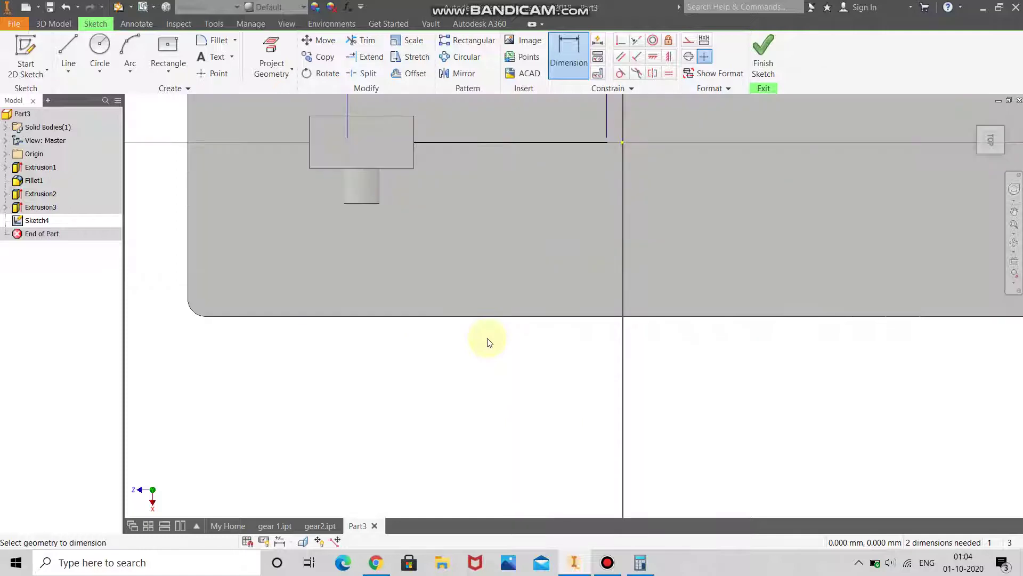
scroll(487, 342, down, 2)
scroll(756, 377, down, 3)
click(1014, 242)
drag(609, 309, 681, 319)
key(Escape)
click(303, 540)
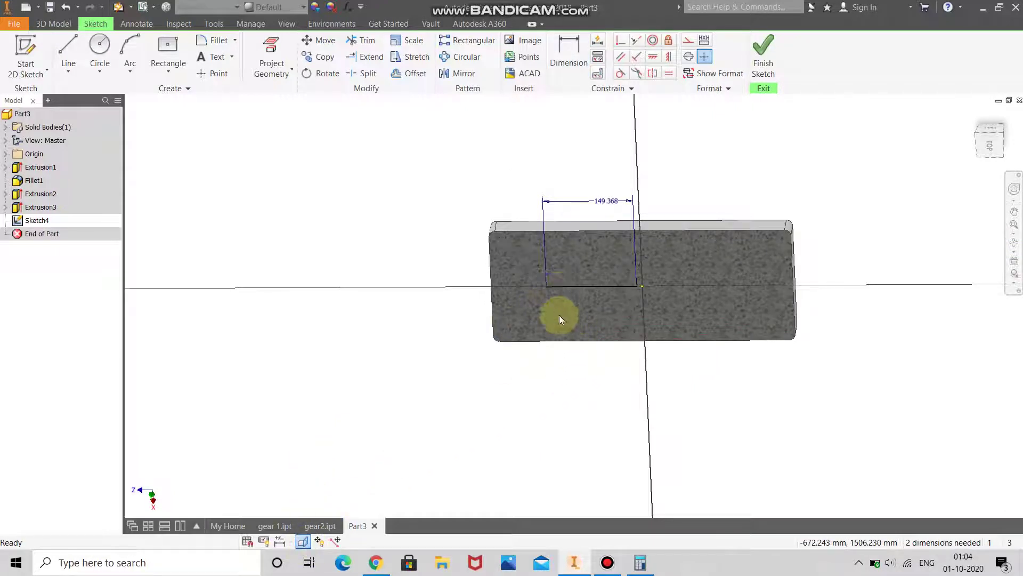
click(304, 541)
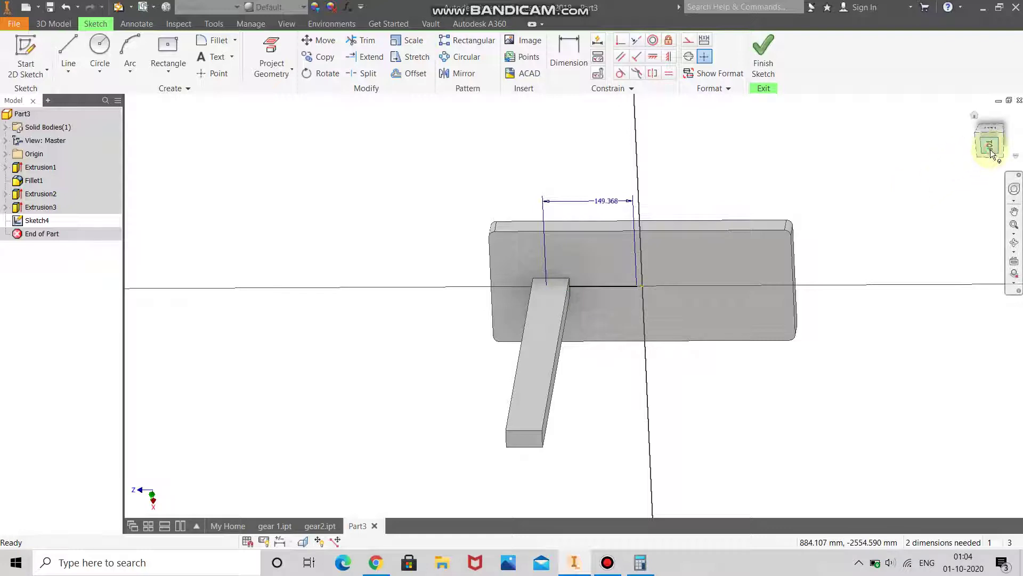
key(Page_Up)
scroll(559, 277, up, 3)
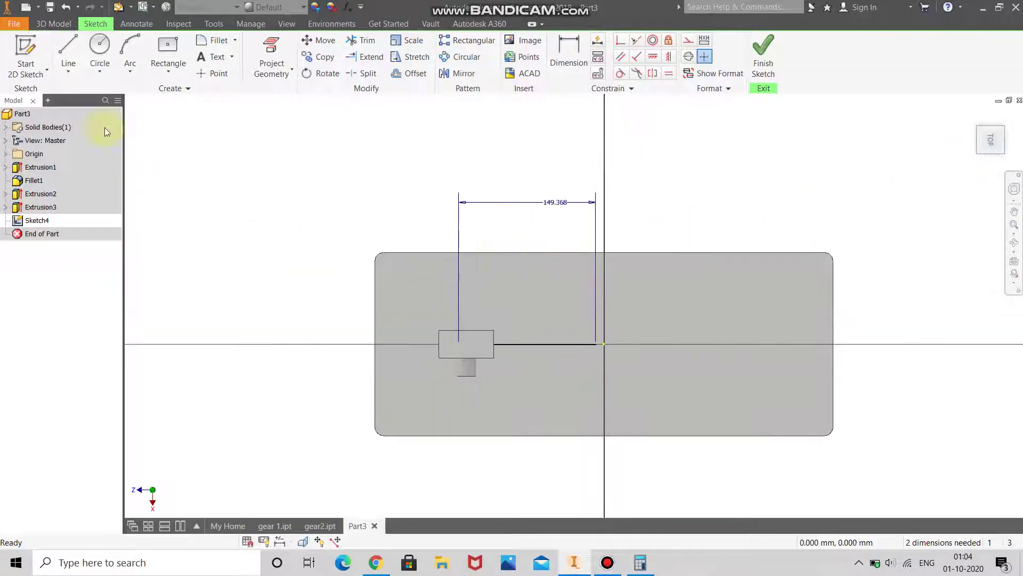
Draw a second line 149.368 mm long from the post's exact centre along the base's long axis towards the origin
click(75, 46)
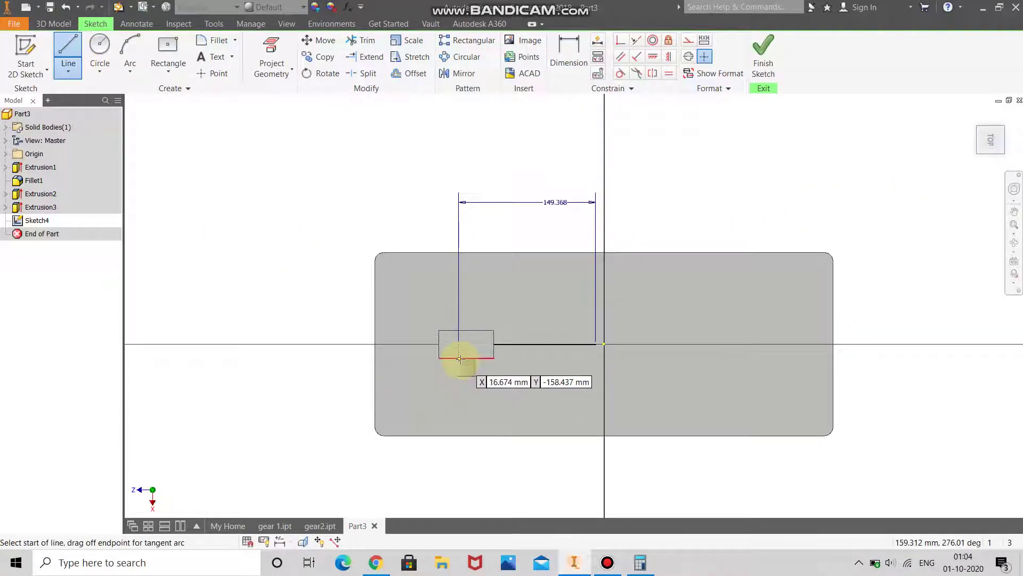
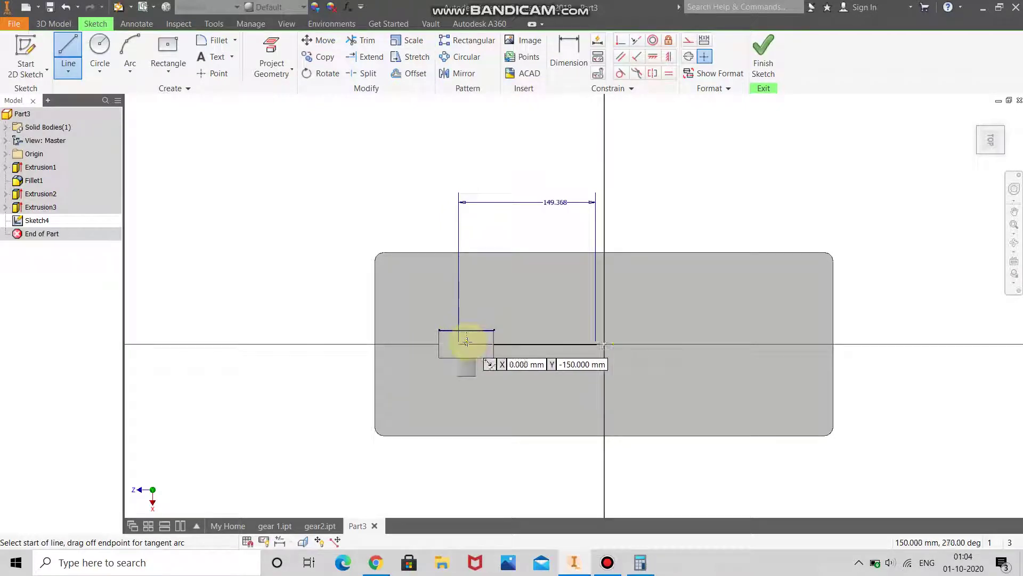
click(467, 342)
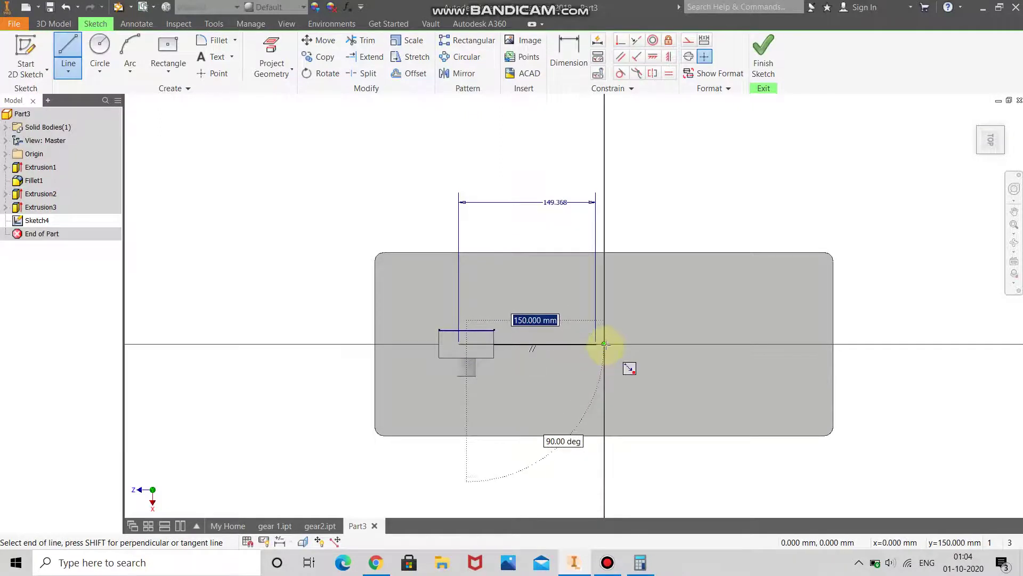
text(149.)
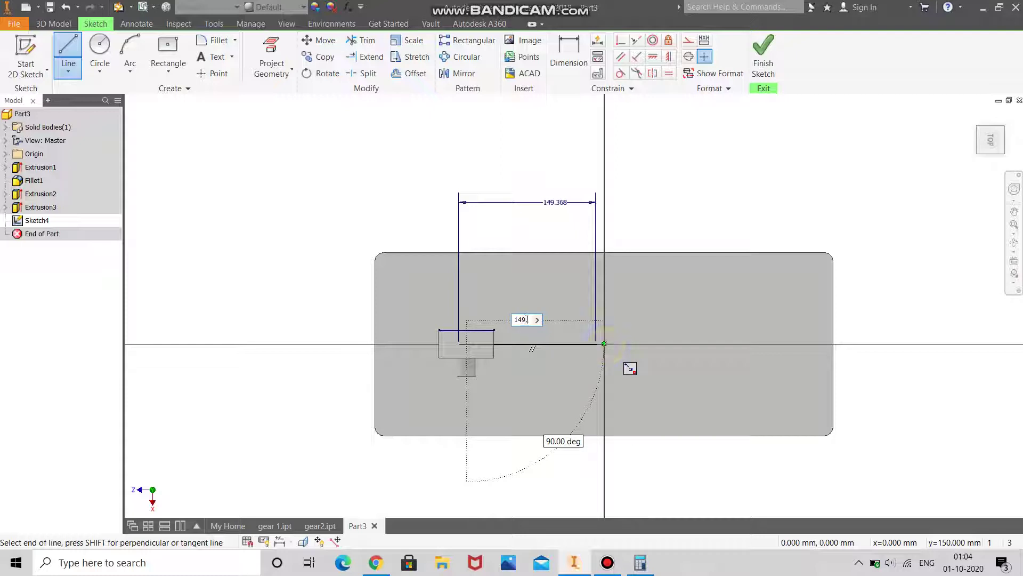
click(604, 343)
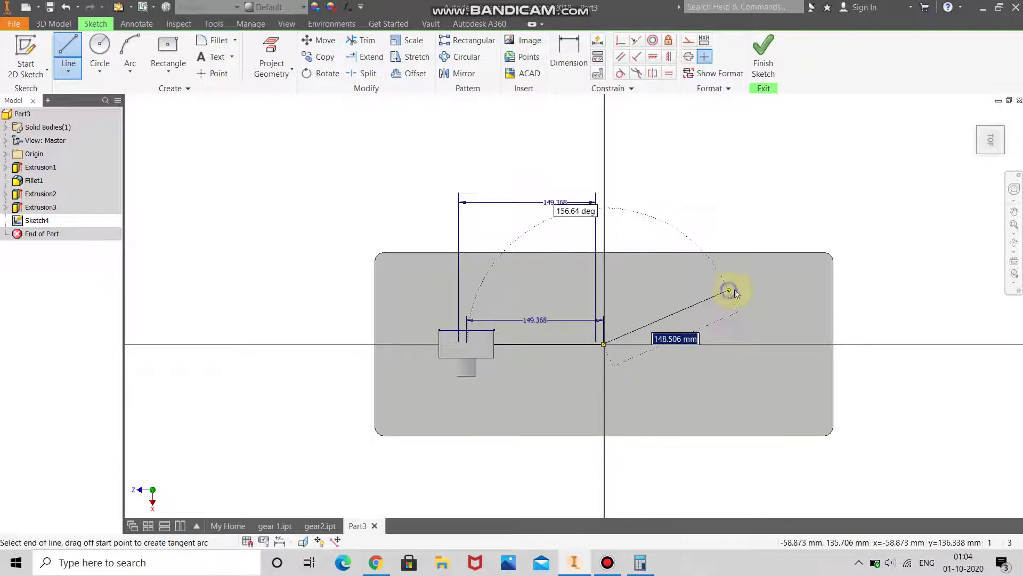
key(Escape)
Delete the first, offset line together with its dimension, keeping the line that starts at the post's centre
scroll(584, 344, up, 6)
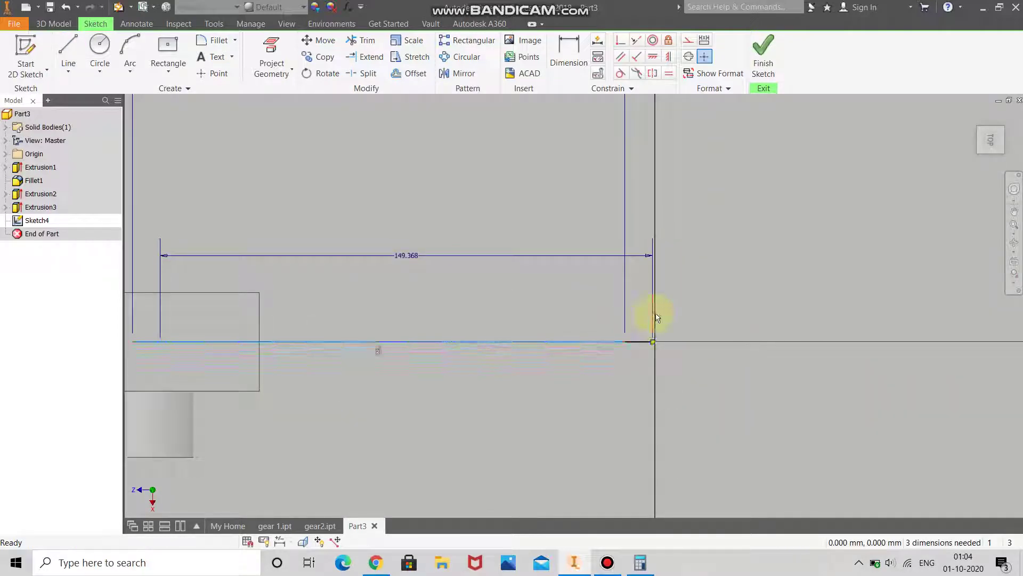
scroll(684, 327, down, 5)
scroll(674, 353, up, 3)
scroll(675, 353, down, 3)
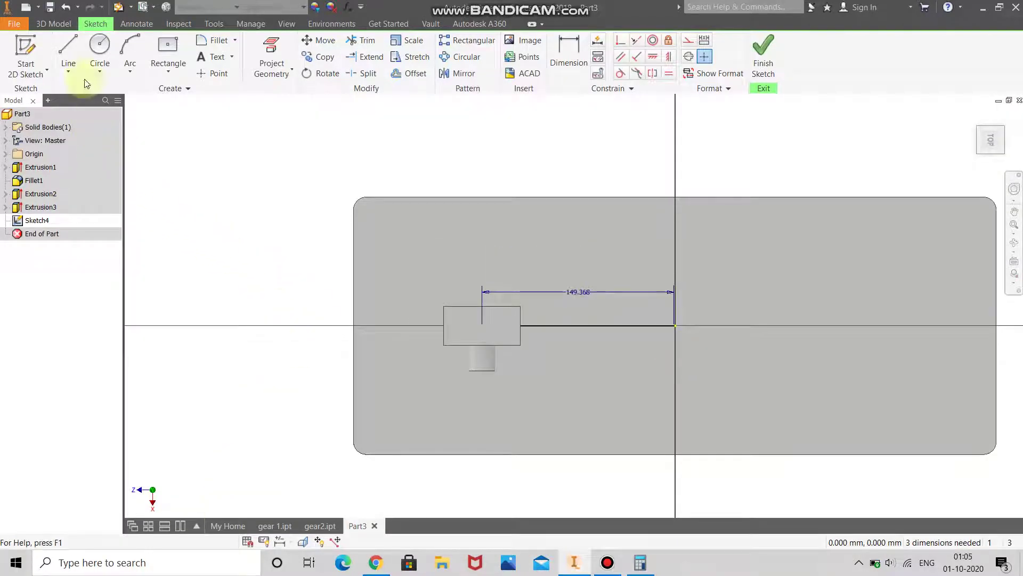
Draw a centre-point rectangle 60 mm long and 30 mm wide, centred on the line's end near the origin
click(166, 45)
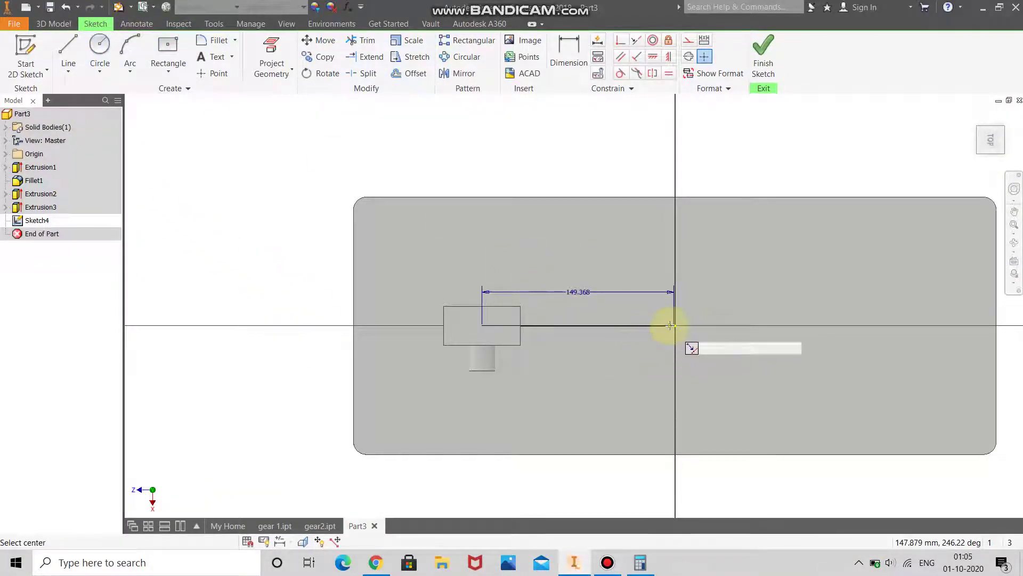
scroll(670, 326, up, 3)
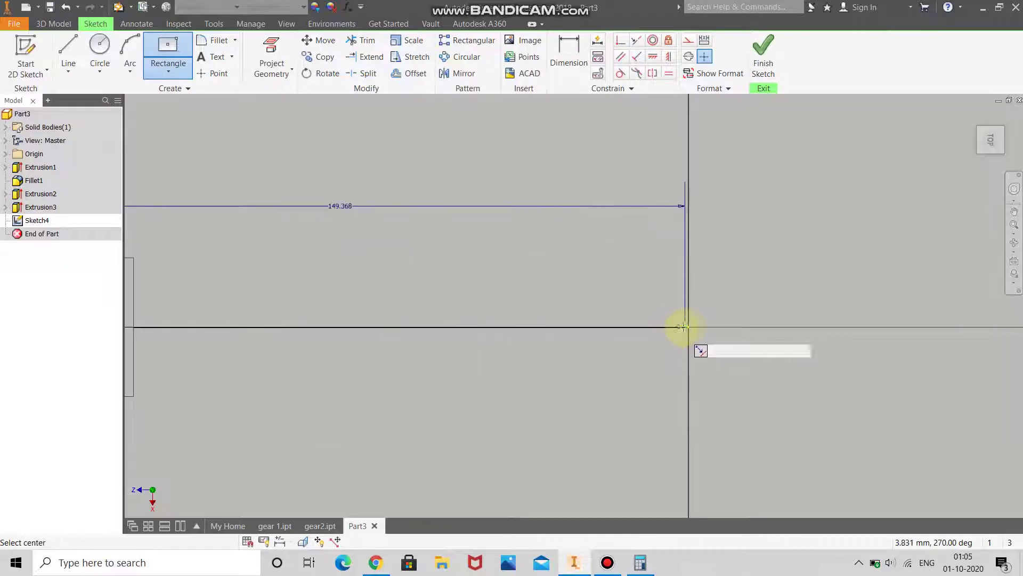
click(687, 327)
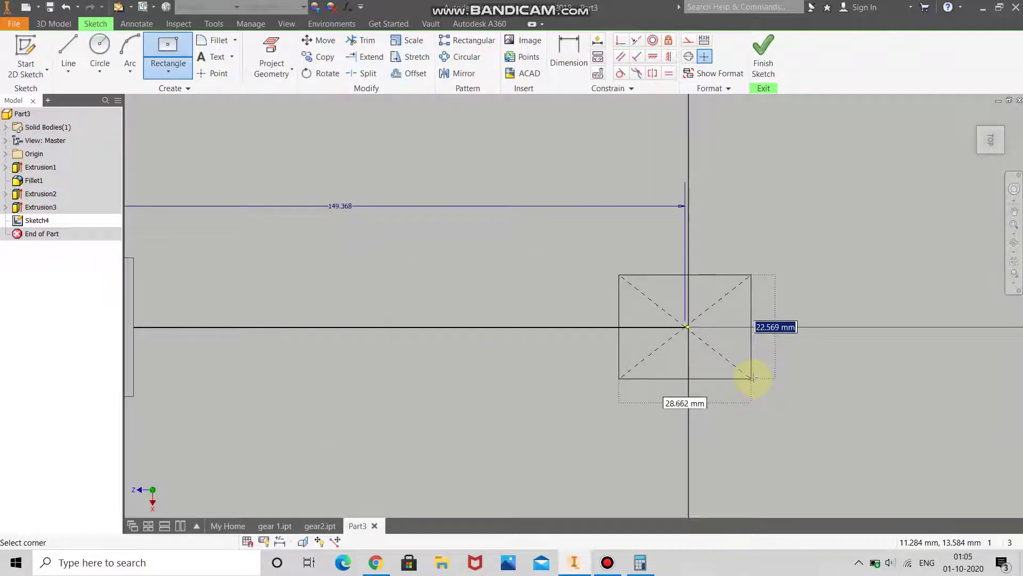
scroll(752, 377, down, 3)
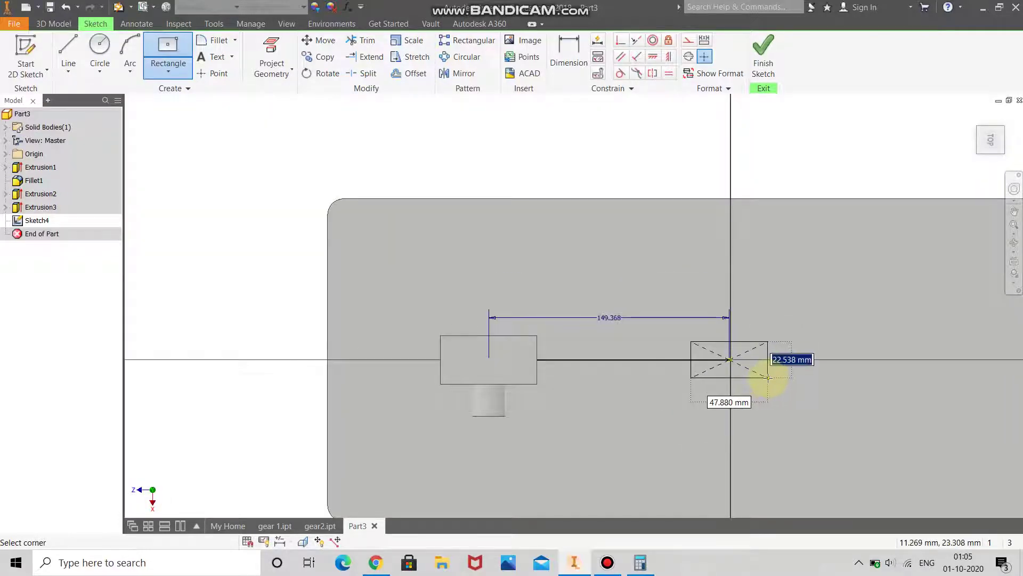
text(40)
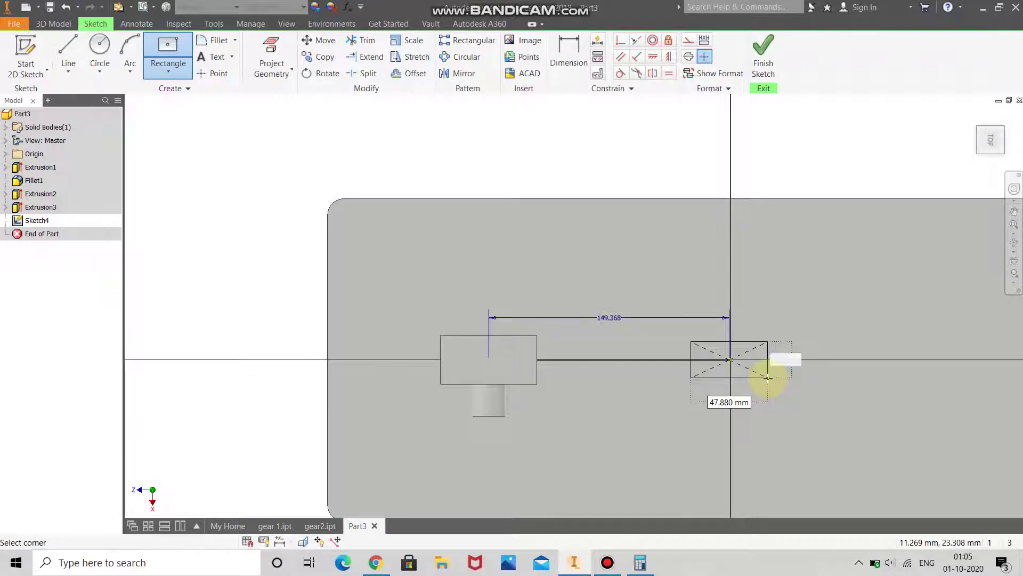
key(Tab)
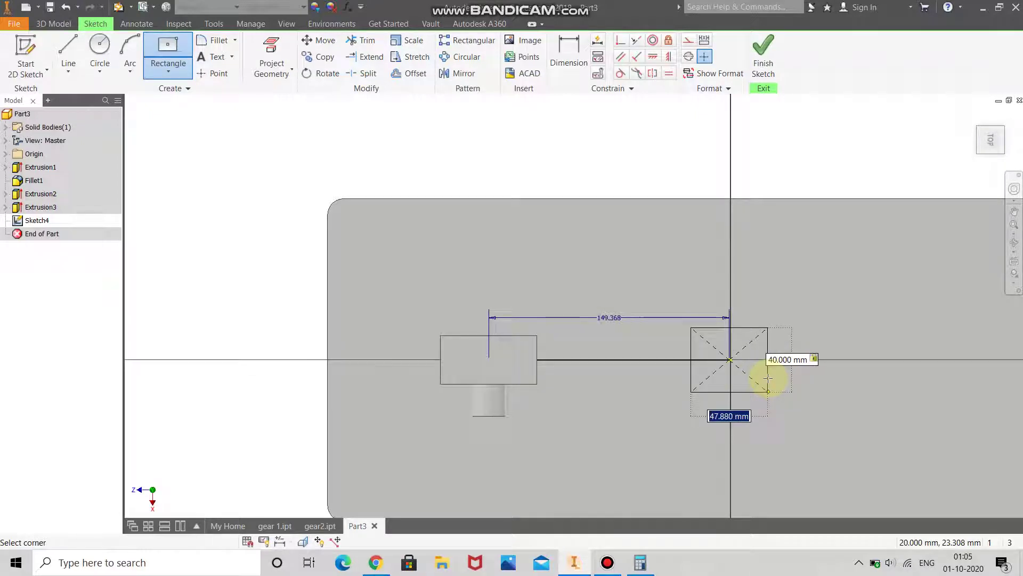
key(shift+Tab)
text(30)
key(Tab)
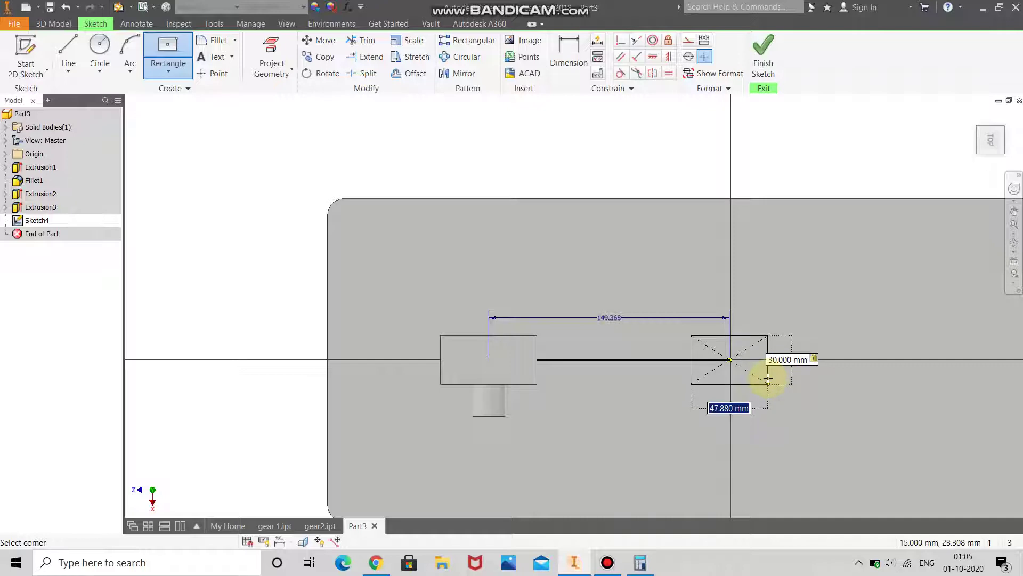
text(60)
key(Tab)
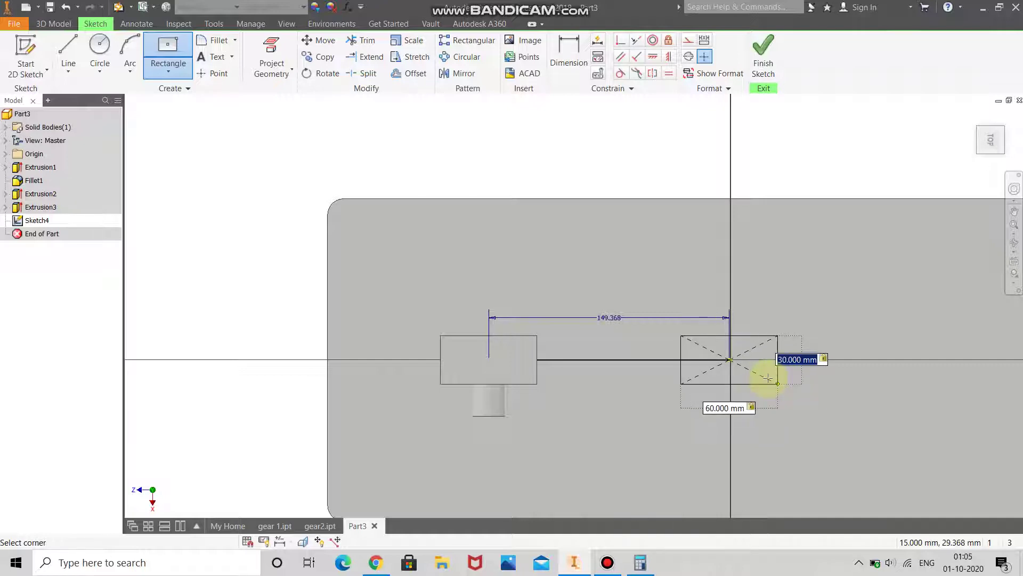
key(Return)
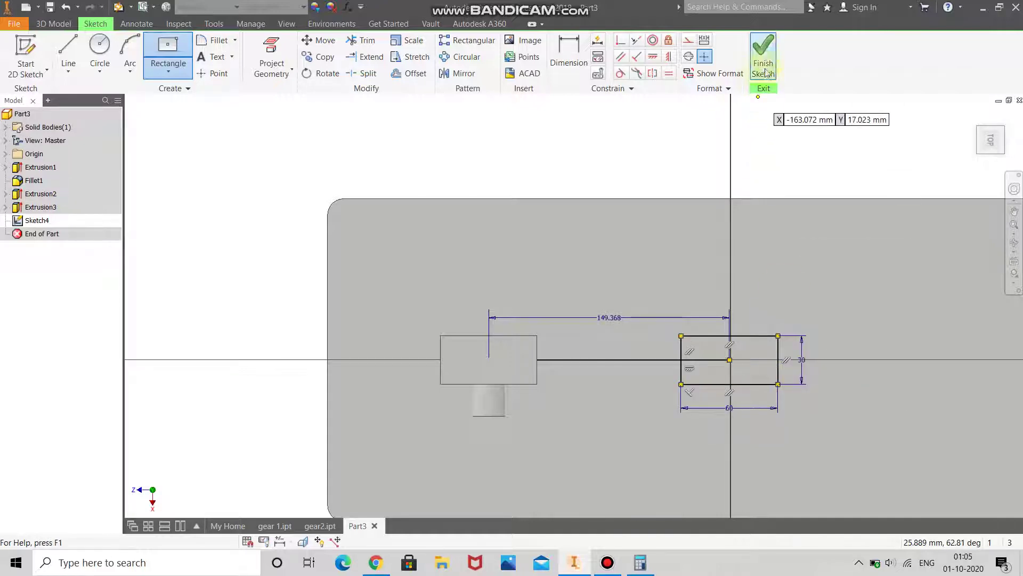
Finish the sketch and extrude the 60 by 30 mm rectangle upward 600 mm as a second post on the base
click(766, 54)
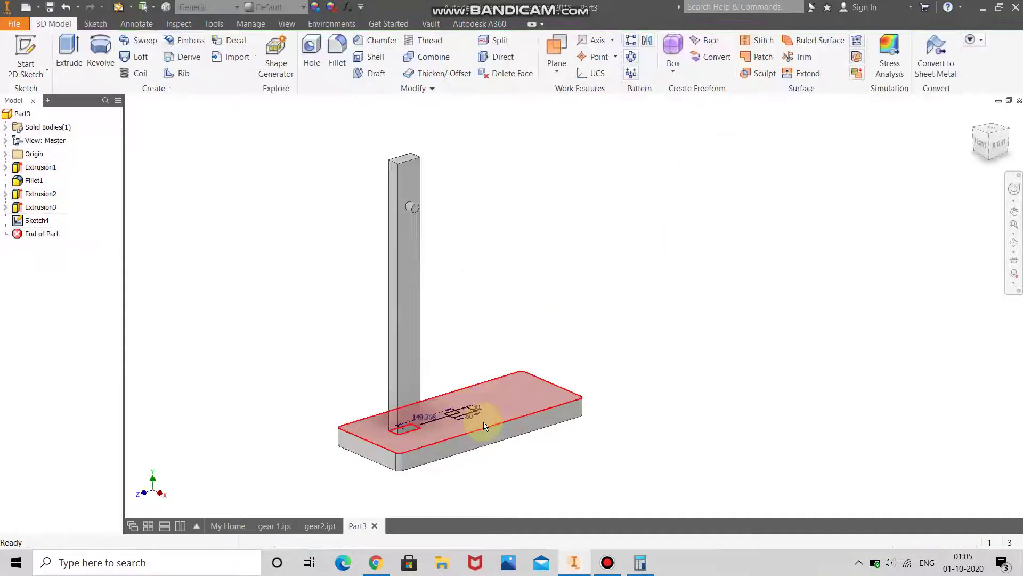
click(70, 53)
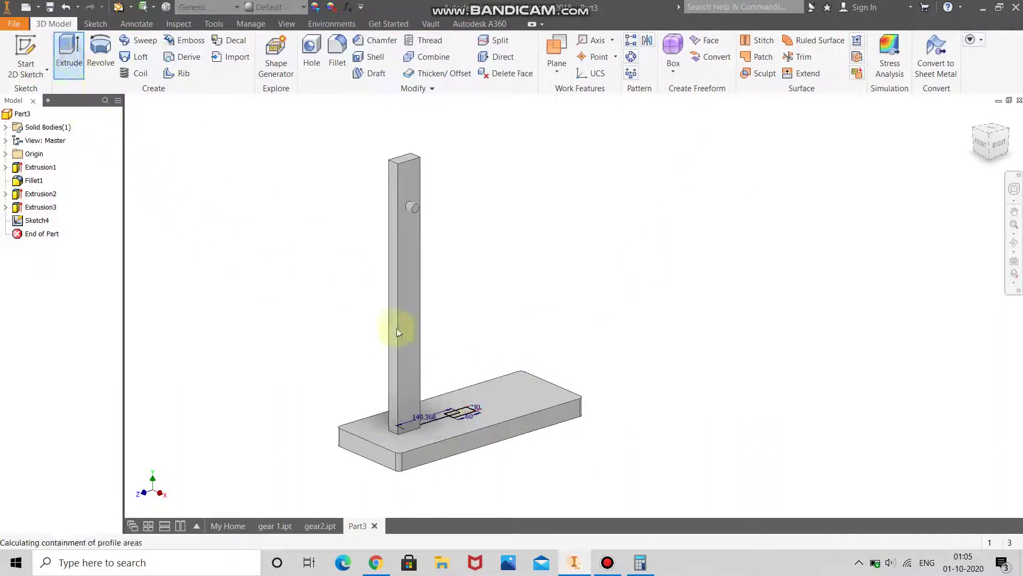
click(462, 412)
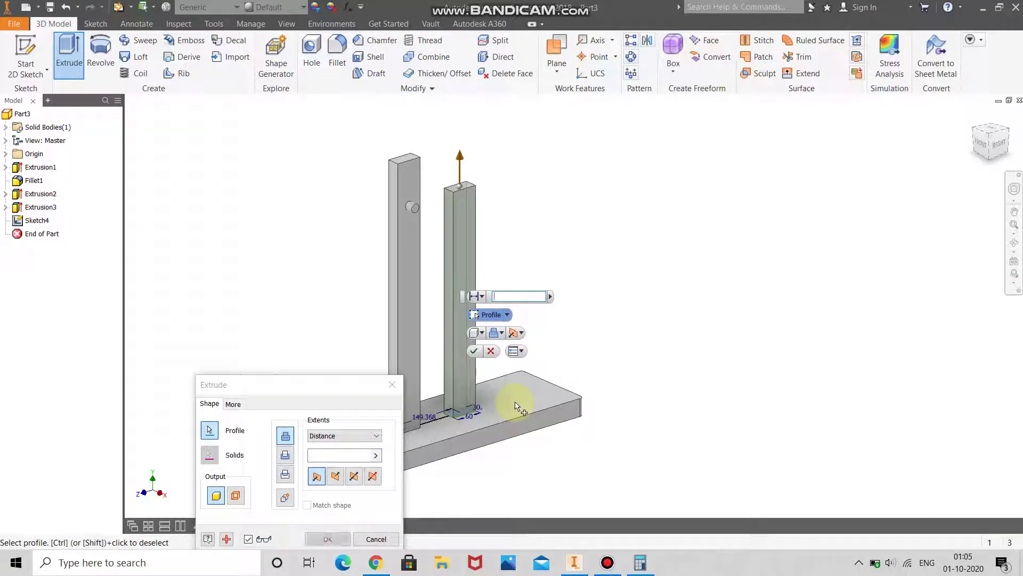
text(600)
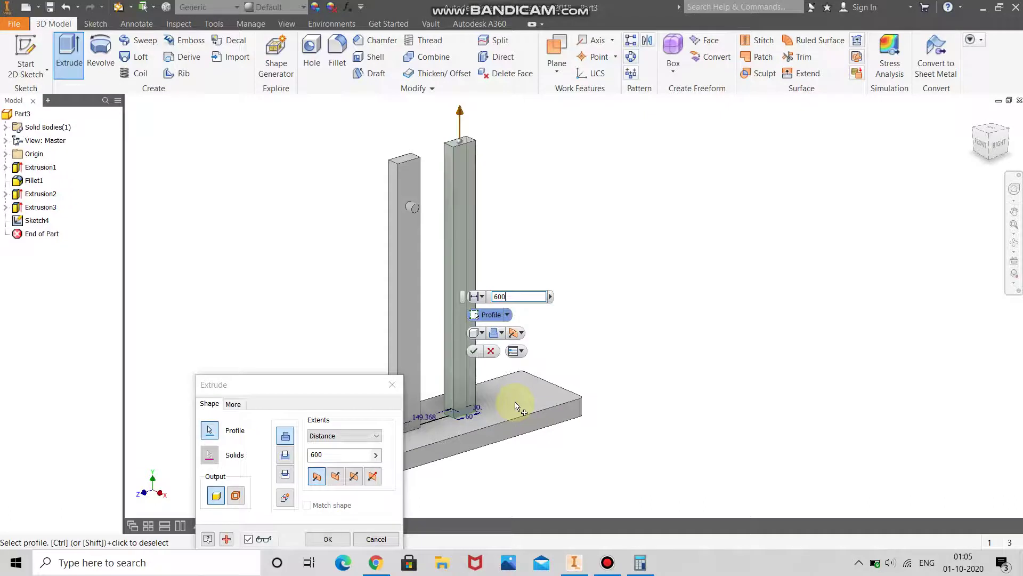
key(Return)
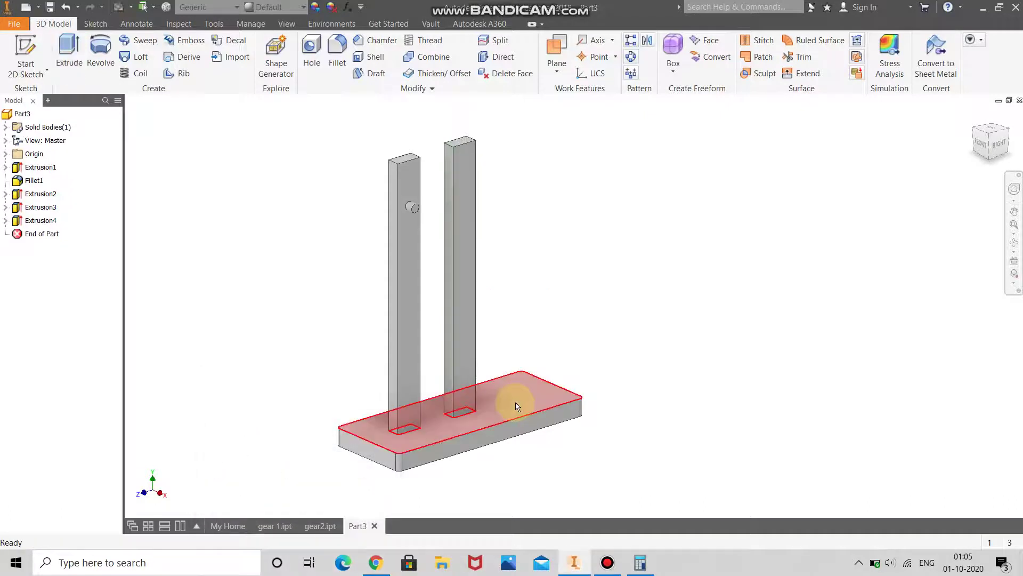
Start a sketch on the second post's front face and draw a 20 mm diameter circle on its centreline, level with the first post's pin
click(472, 198)
click(532, 188)
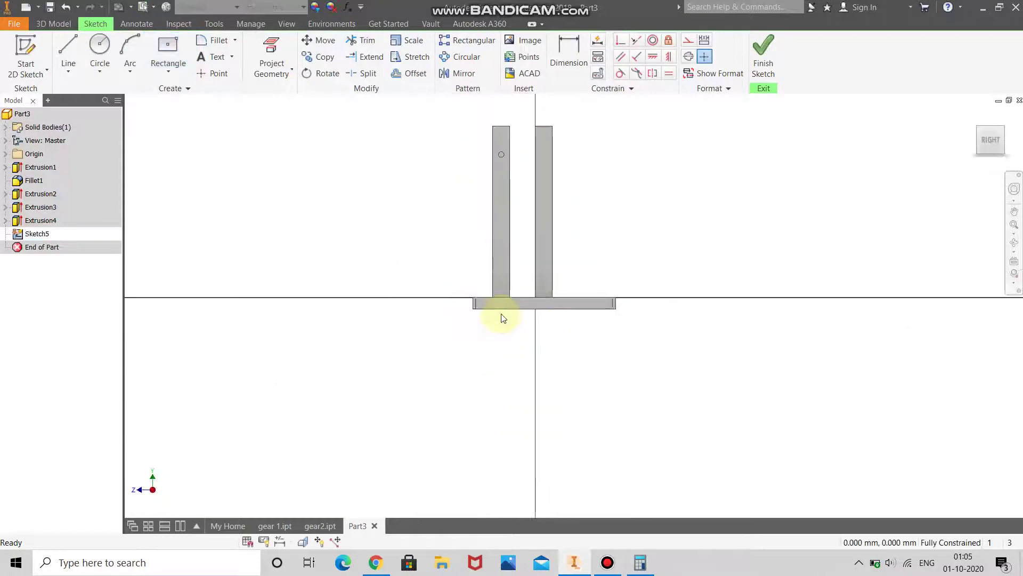
scroll(551, 110, up, 3)
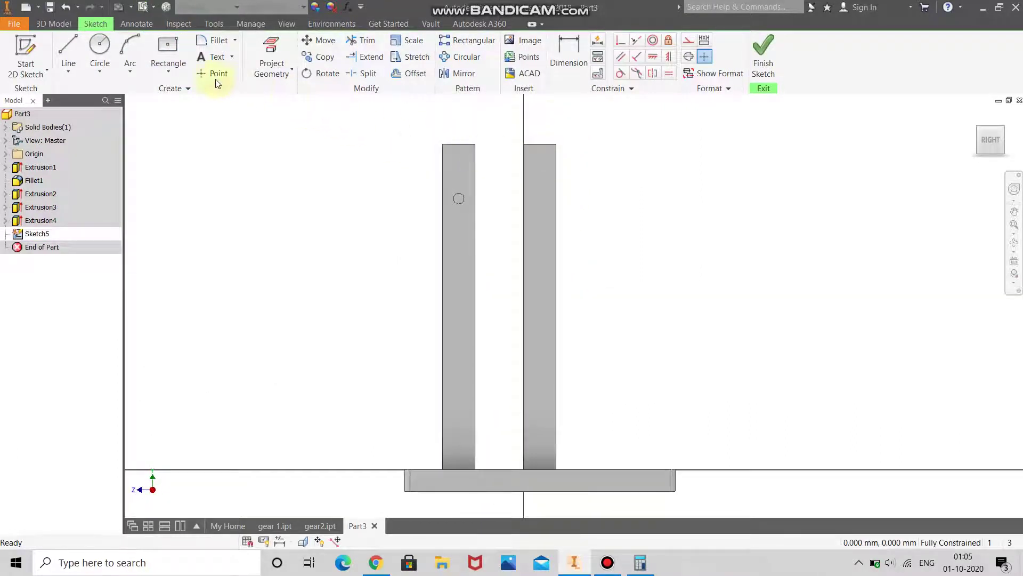
click(99, 45)
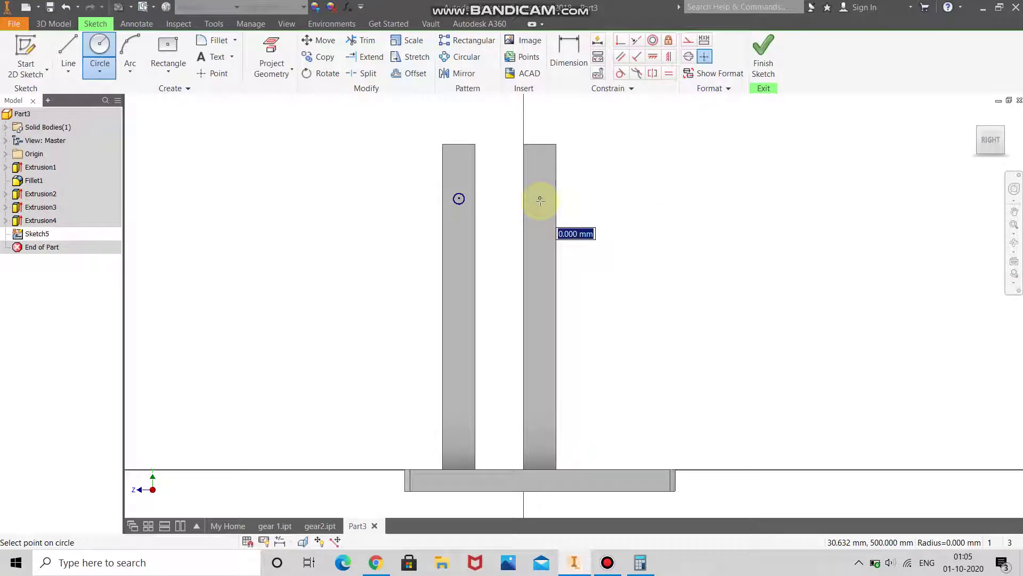
text(0)
key(Return)
right_click(659, 181)
click(661, 144)
click(564, 51)
click(457, 193)
click(539, 199)
click(516, 231)
scroll(514, 232, up, 3)
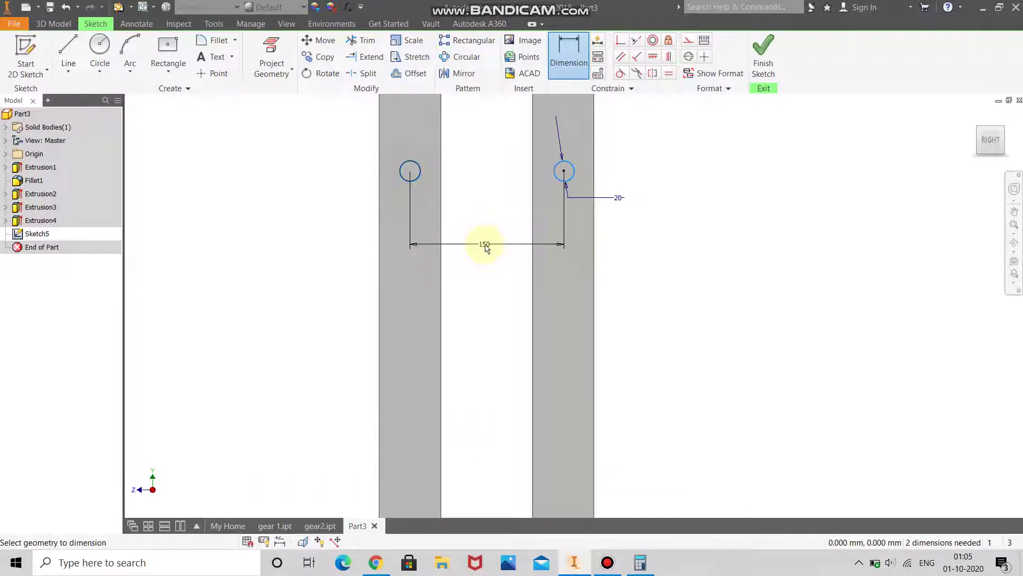
right_click(485, 246)
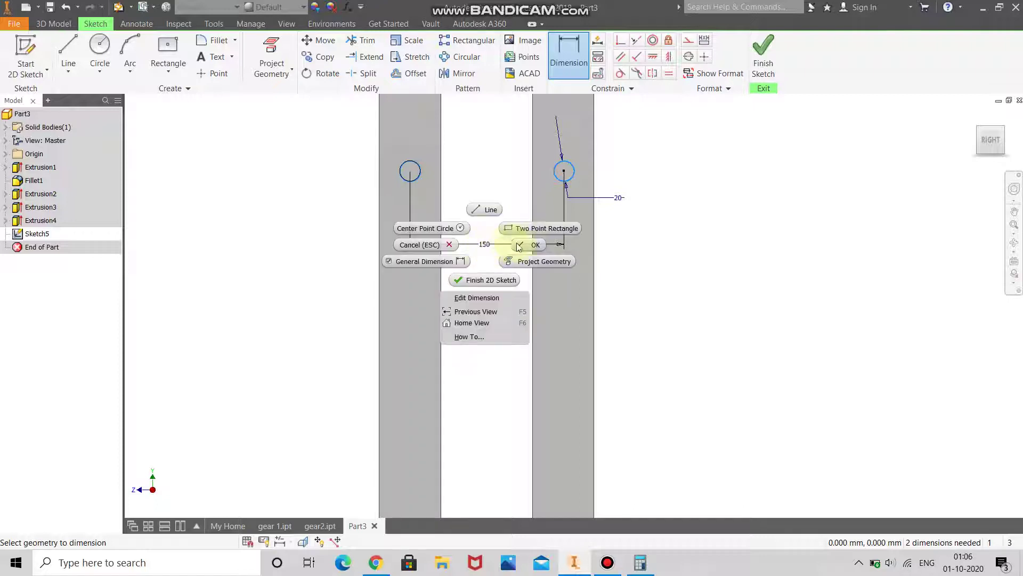
click(499, 246)
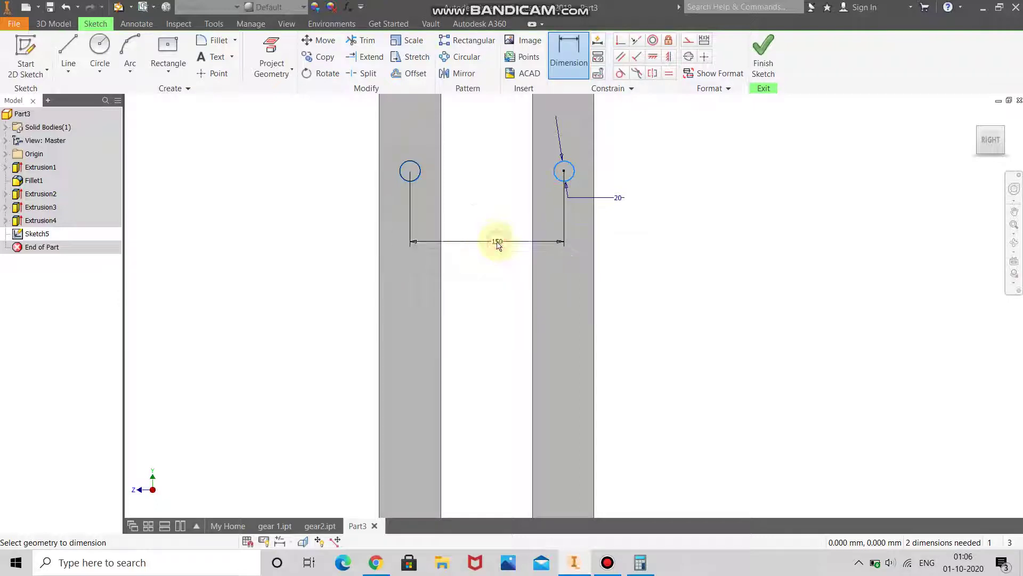
right_click(495, 243)
click(501, 206)
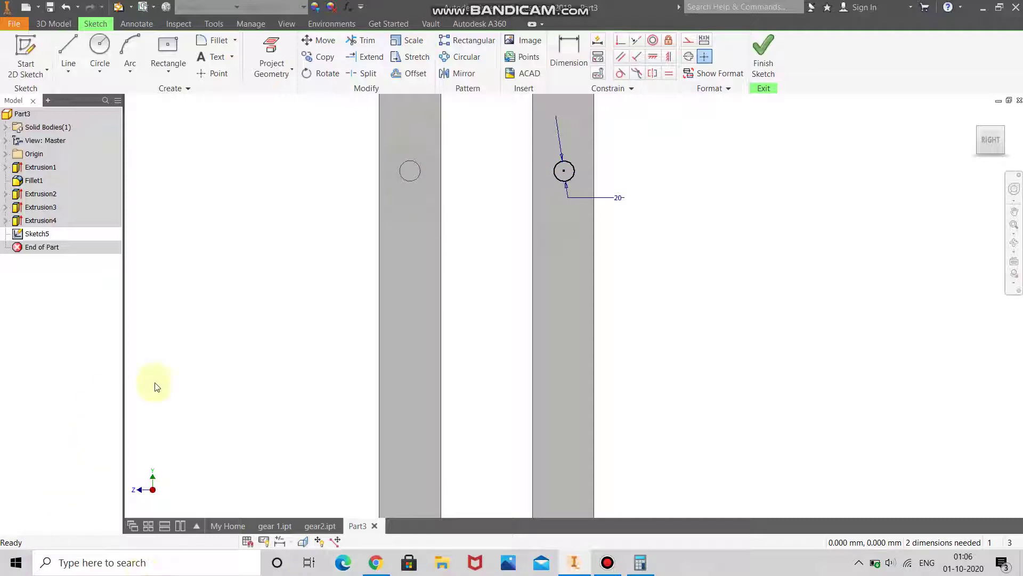
click(1014, 245)
mouse_move(525, 381)
mouse_down()
mouse_move(513, 429)
mouse_move(544, 456)
mouse_move(569, 506)
mouse_move(538, 393)
mouse_up()
right_click(539, 393)
click(604, 389)
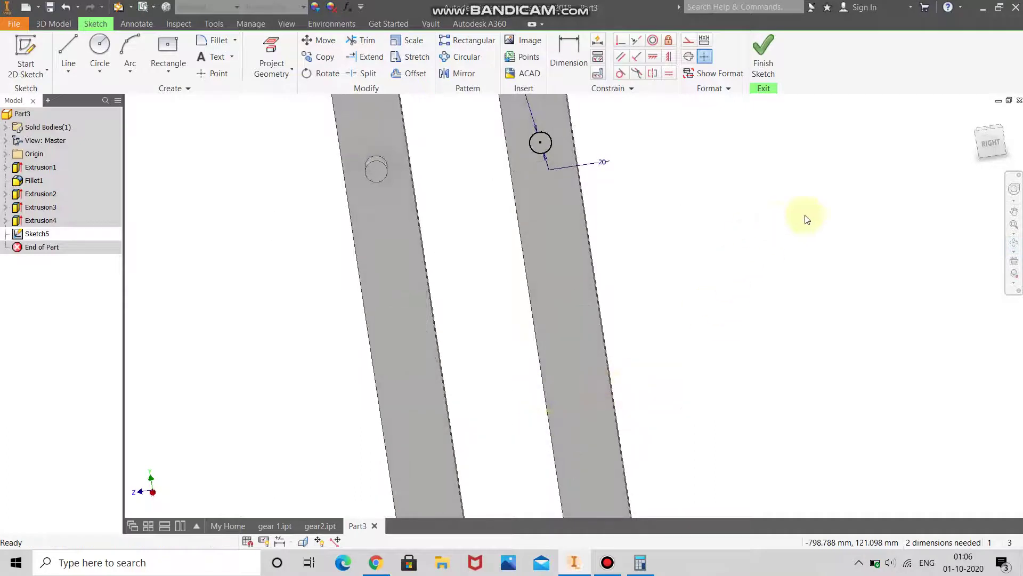
click(986, 142)
scroll(607, 141, up, 3)
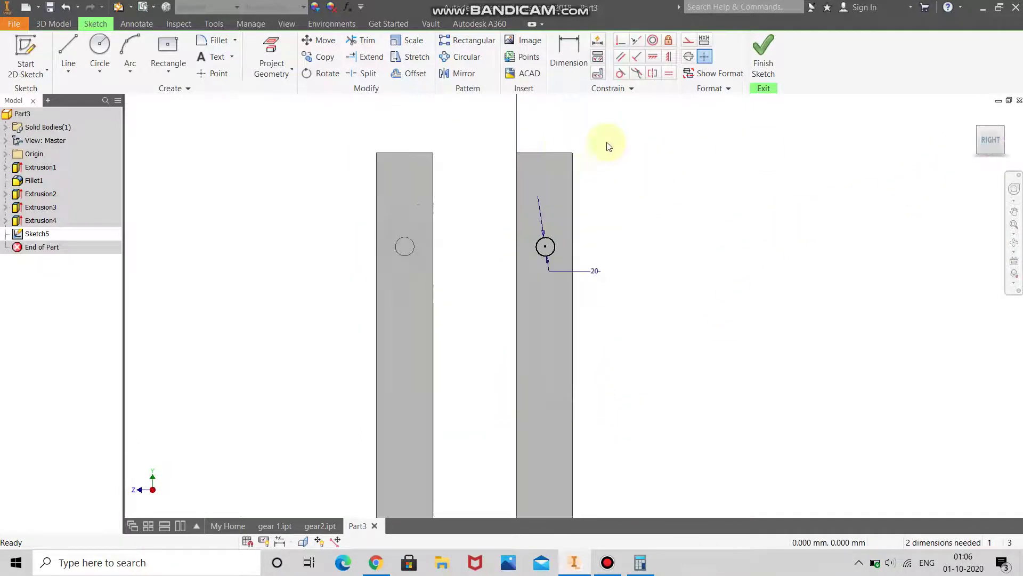
click(111, 53)
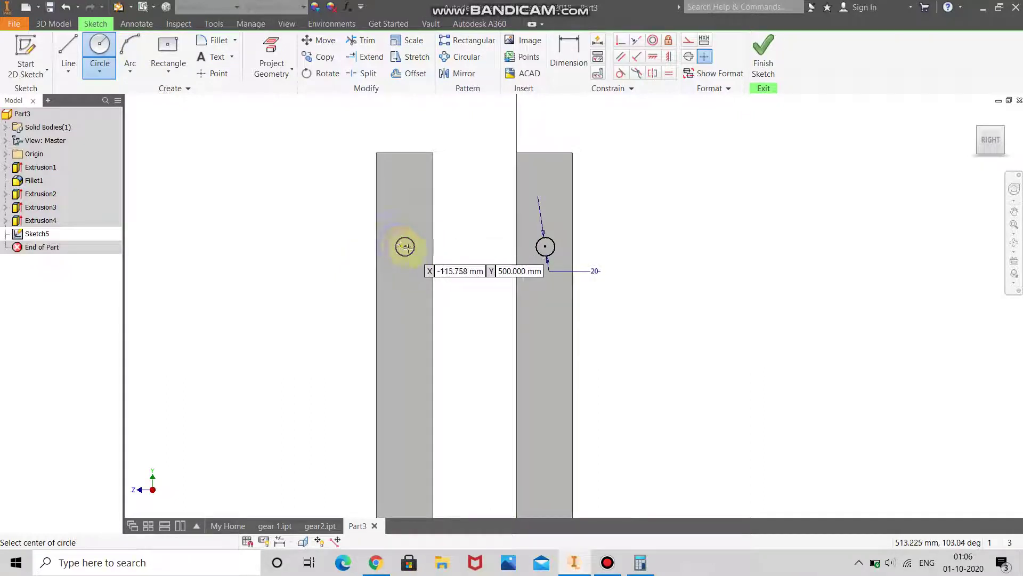
right_click(429, 234)
click(489, 231)
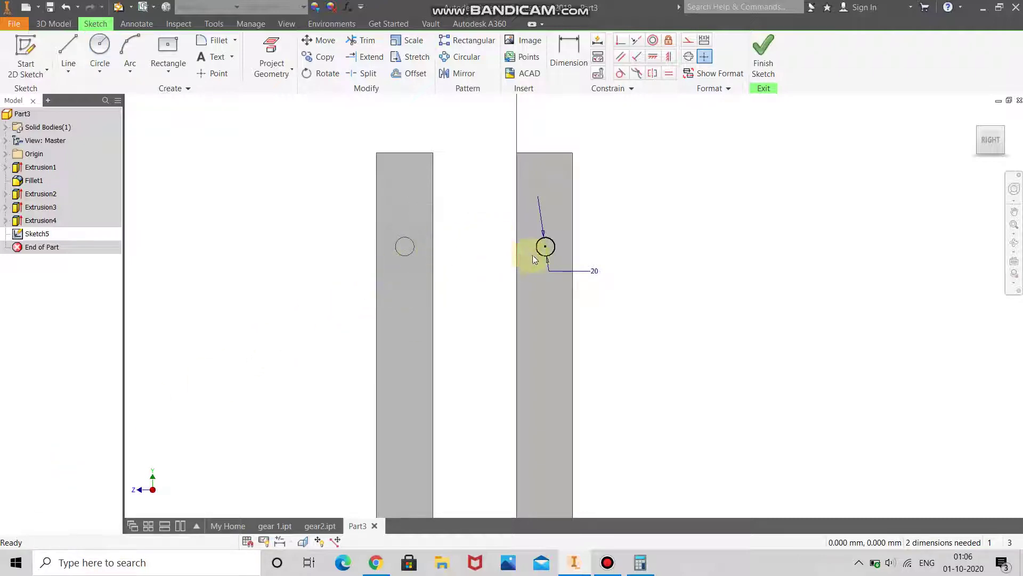
Dimension the horizontal distance between the new circle and the first post's pin as 149.36825 mm
click(569, 52)
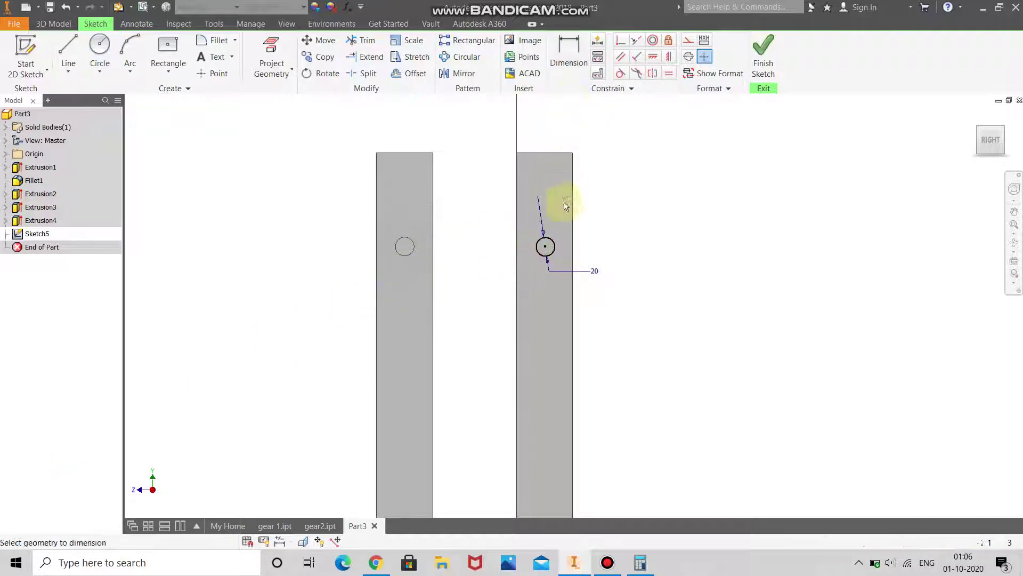
click(550, 241)
click(403, 246)
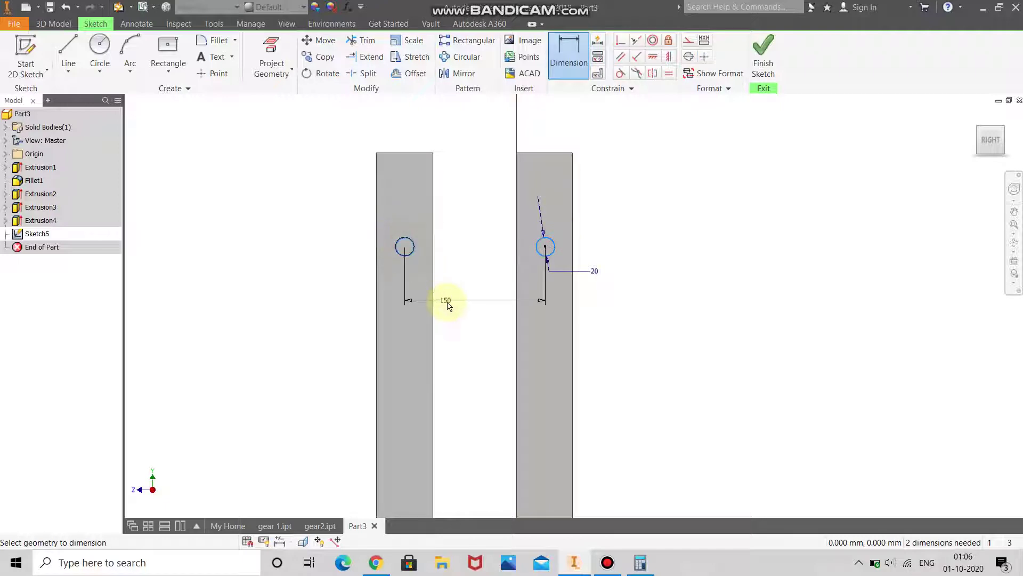
click(447, 305)
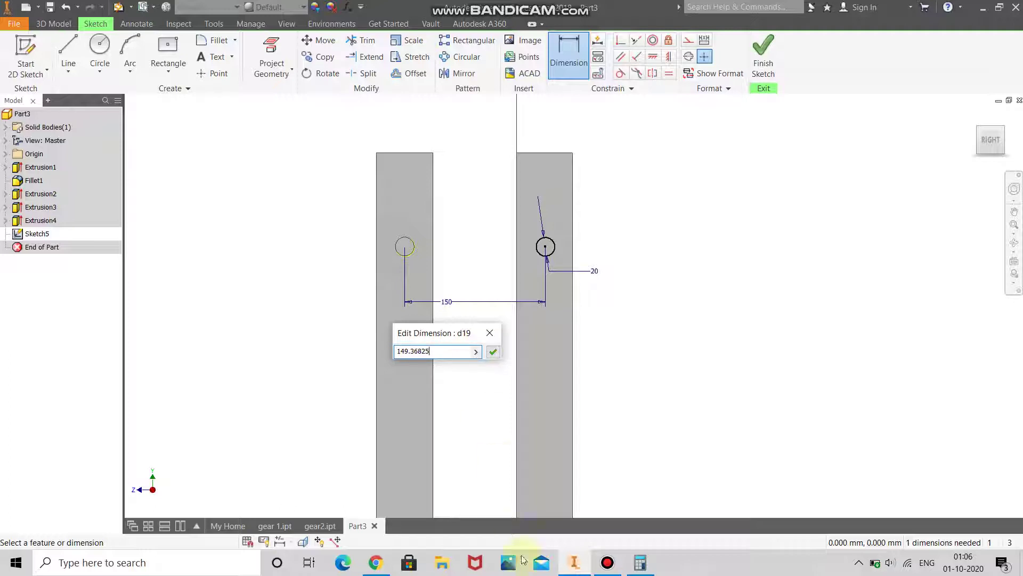
click(633, 563)
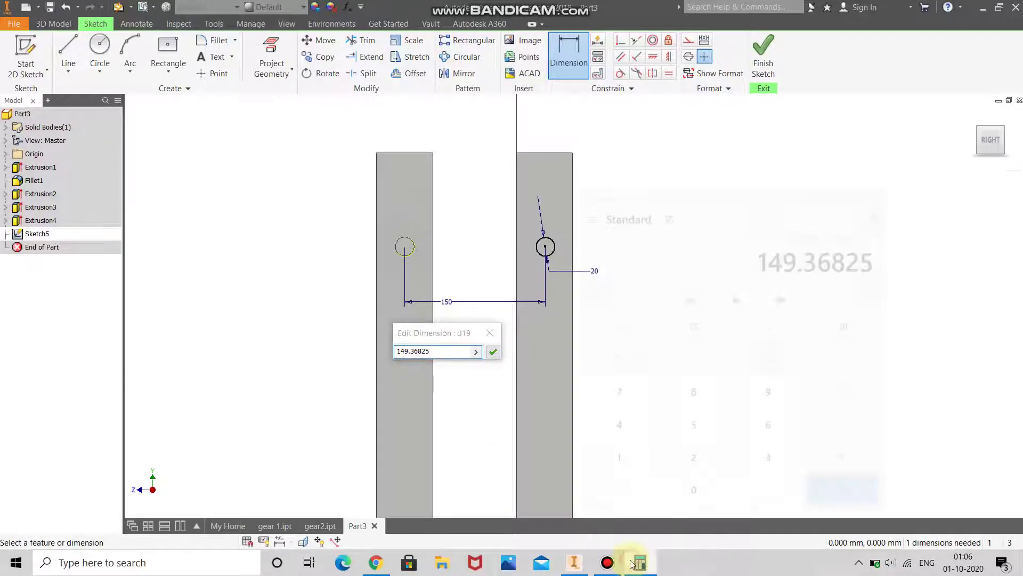
click(632, 563)
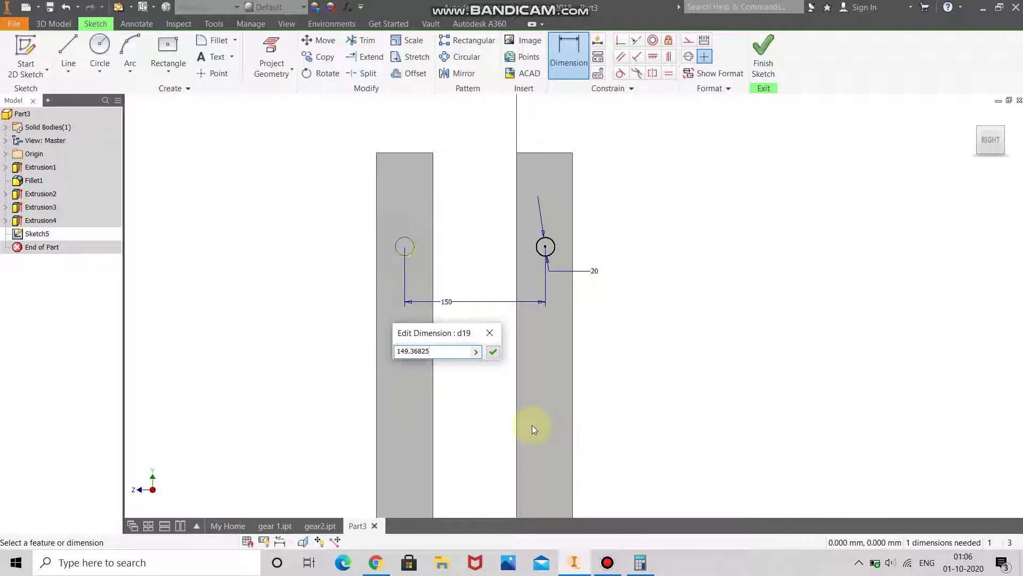
key(Return)
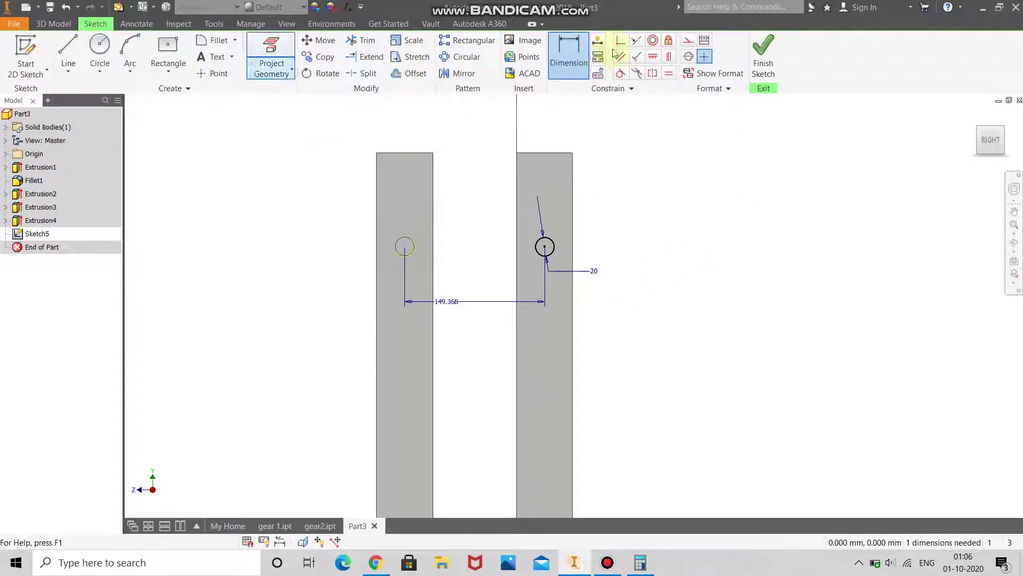
Finish the sketch and extrude the second post's circle 20 mm outward as a pin
click(763, 51)
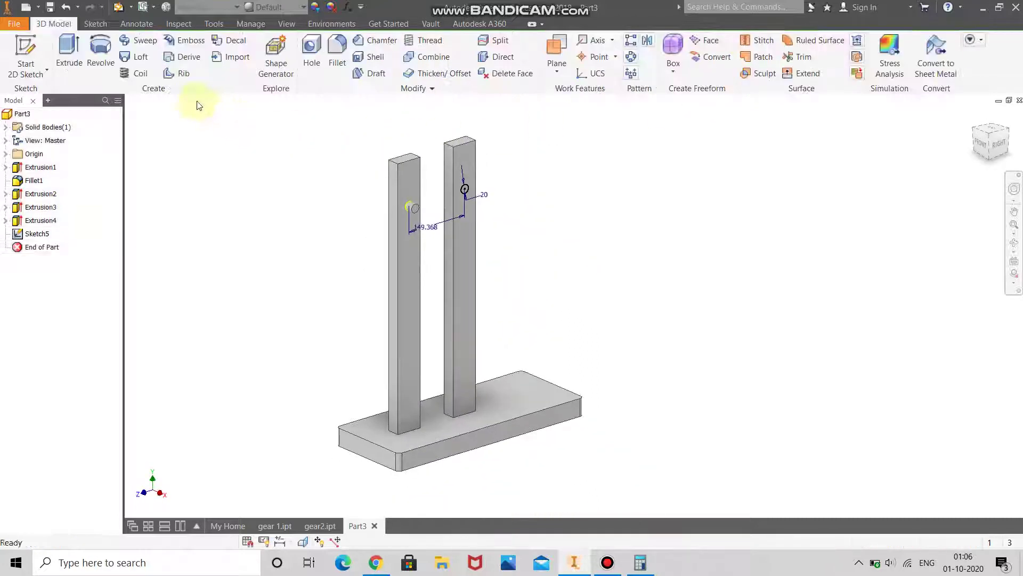
click(69, 55)
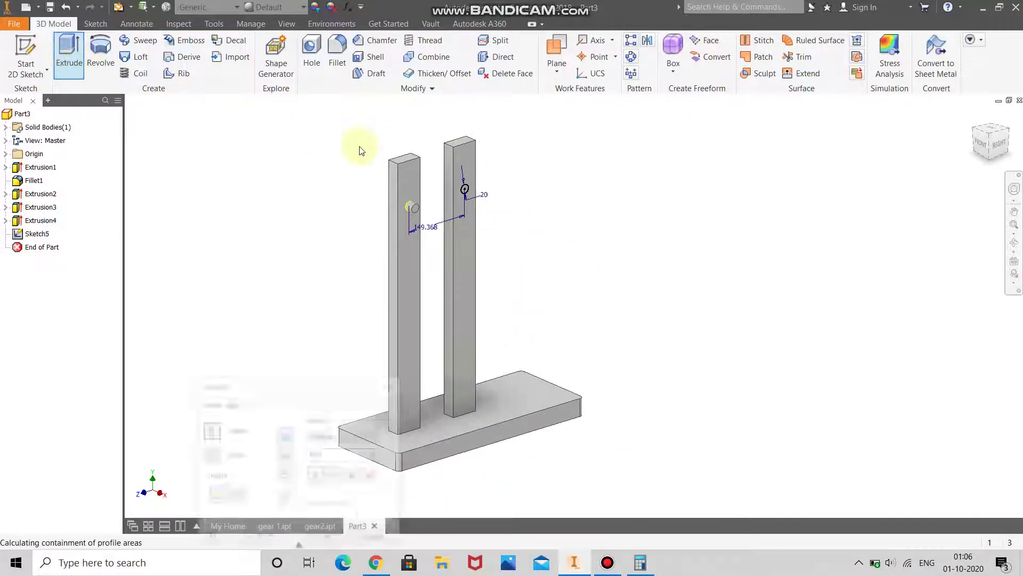
click(462, 193)
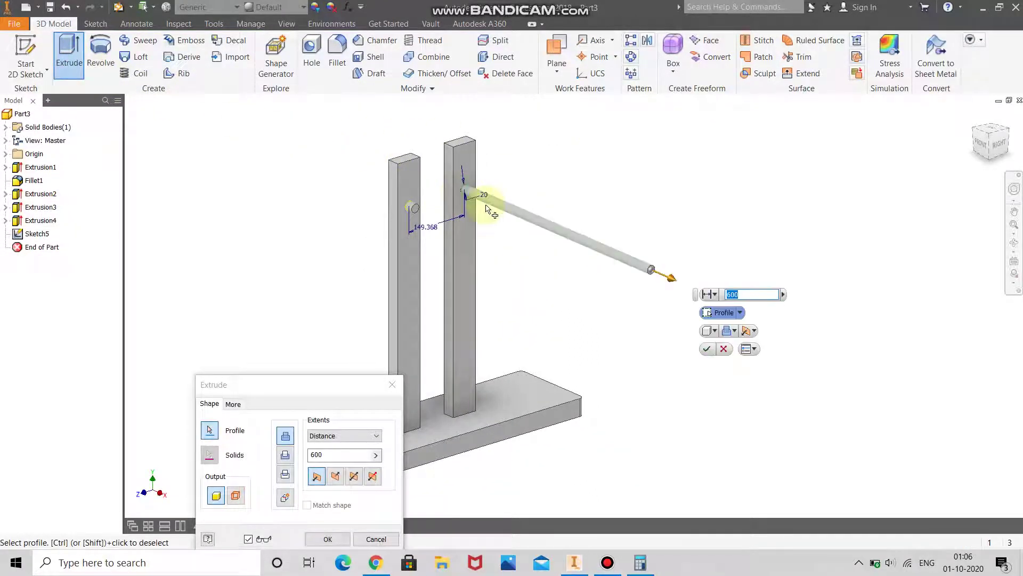
text(20)
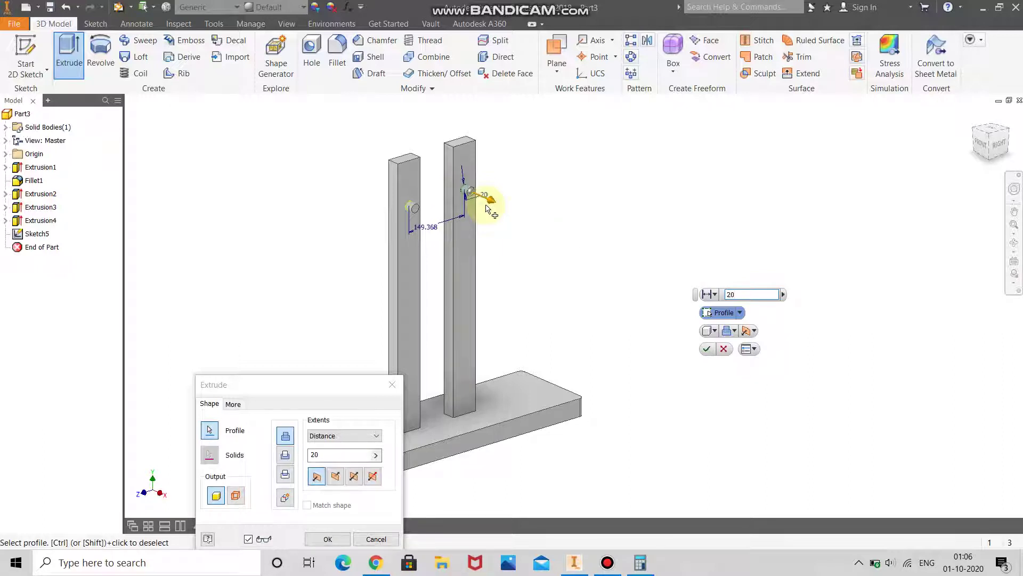
key(Return)
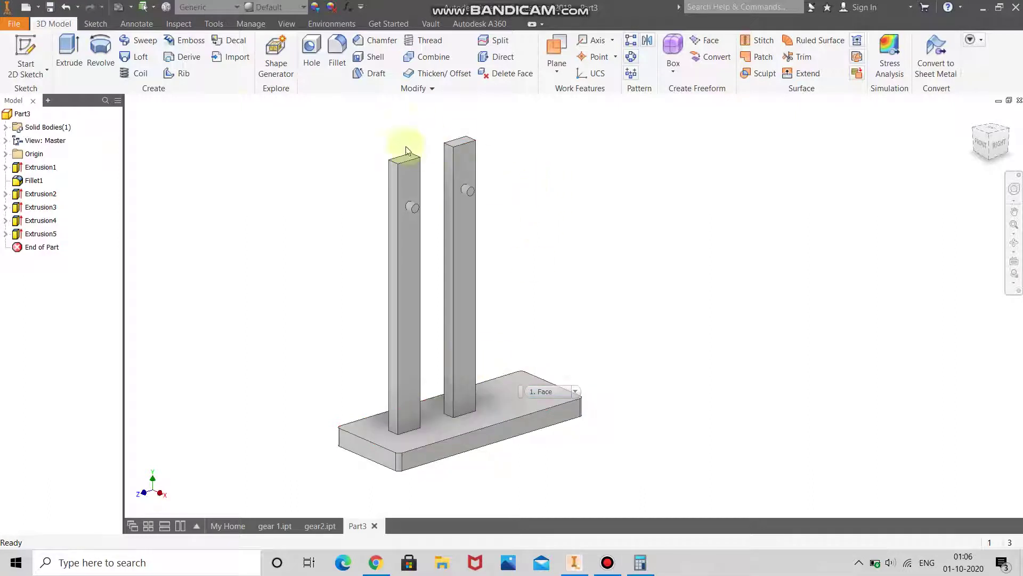
Fillet the four short top edges of both posts with a 20 mm radius
click(337, 49)
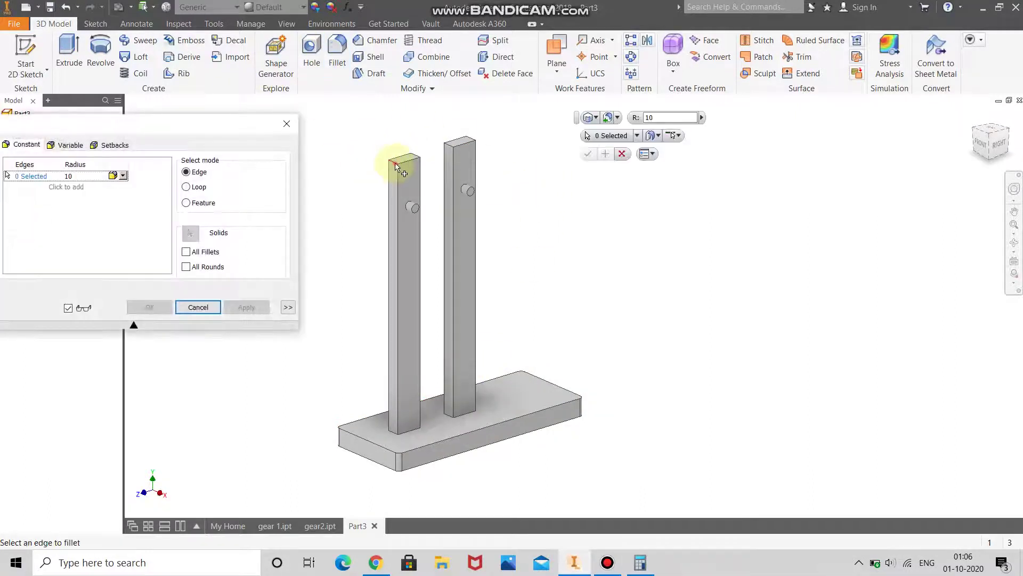
click(395, 166)
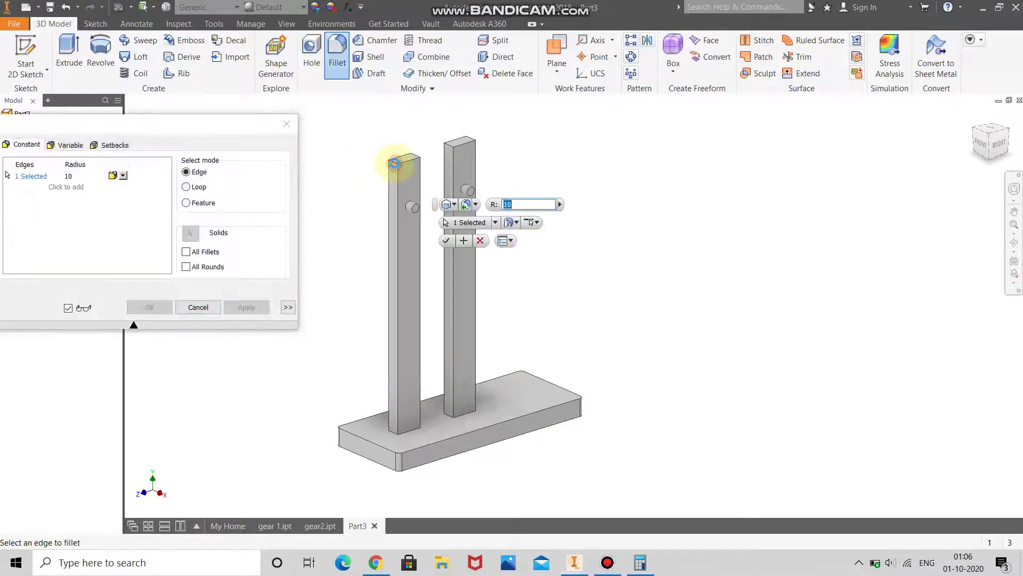
click(416, 159)
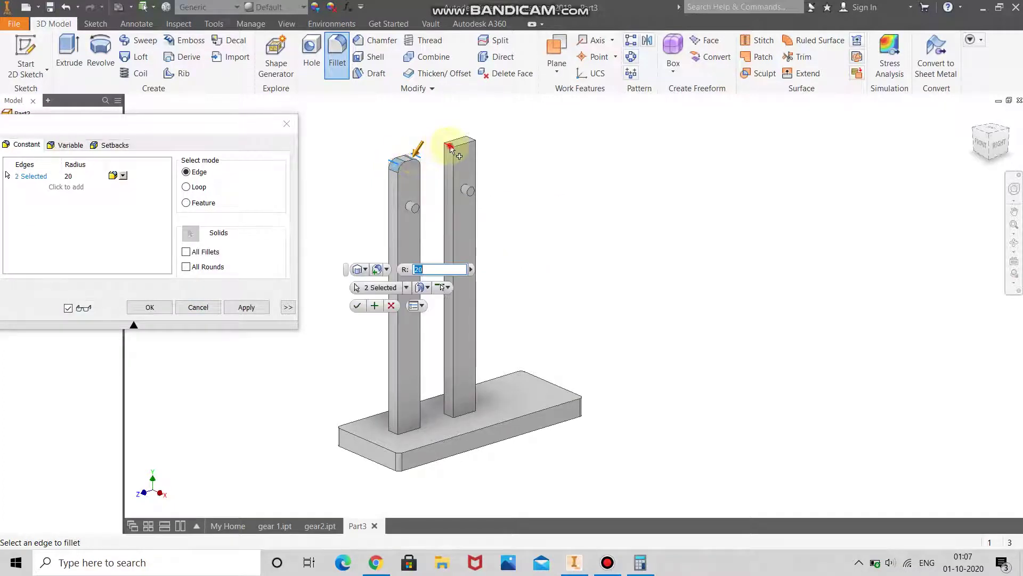
click(451, 149)
click(471, 140)
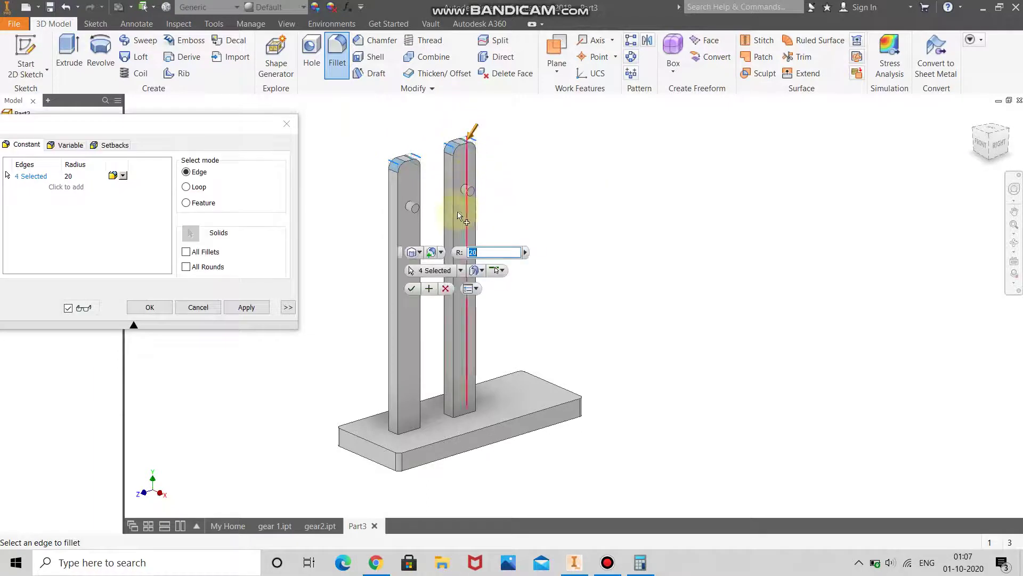
click(413, 287)
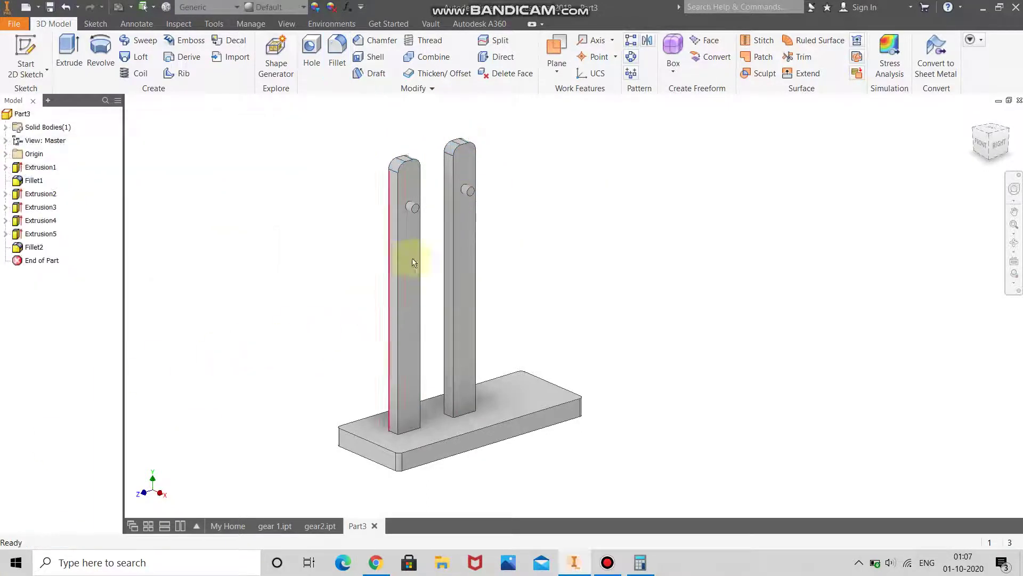
Start a sketch on the base's narrow end face at the end farther from the posts
click(1015, 244)
drag(677, 295, 578, 200)
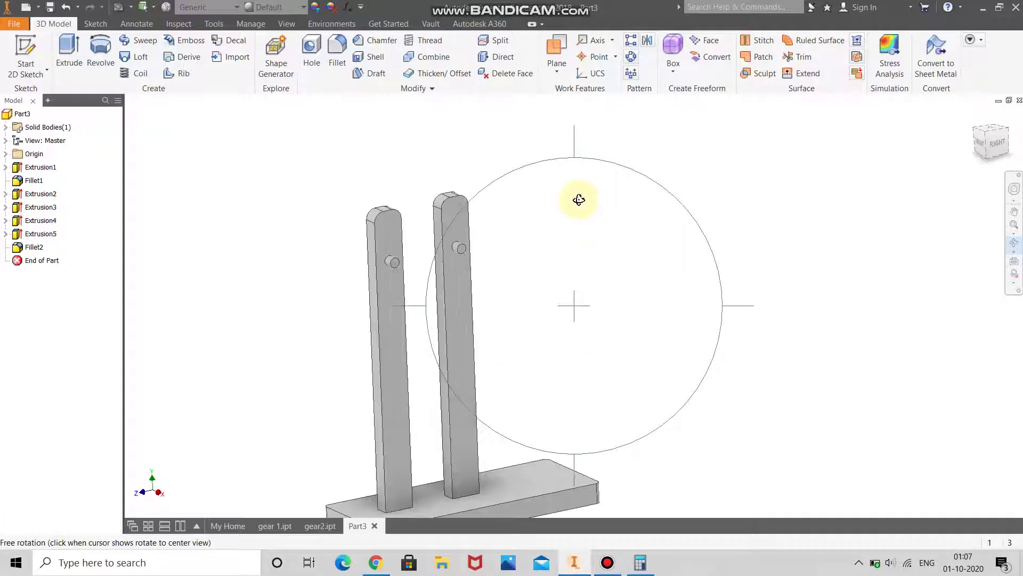
click(555, 316)
right_click(621, 374)
key(Escape)
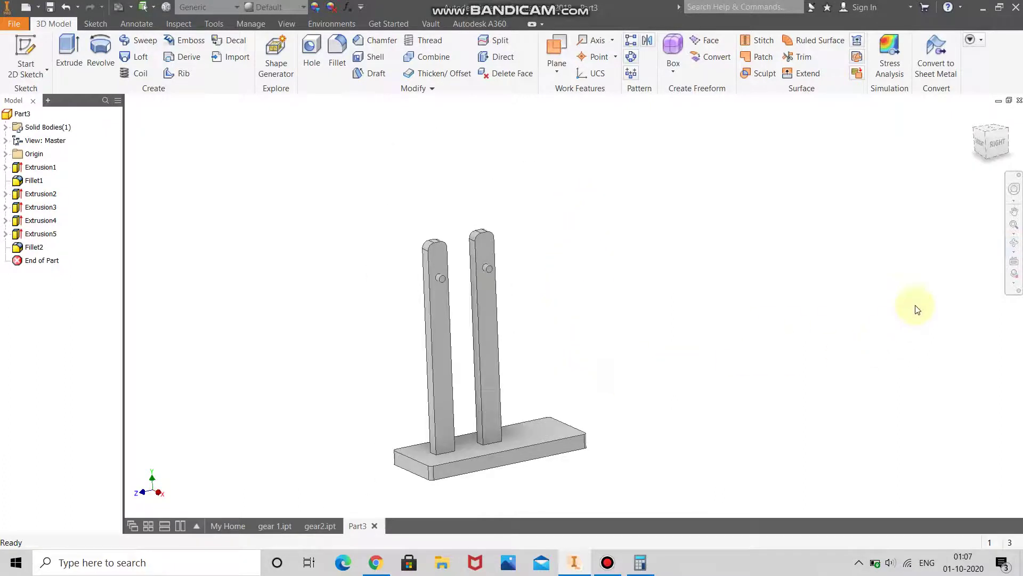
click(1014, 243)
drag(842, 327, 561, 399)
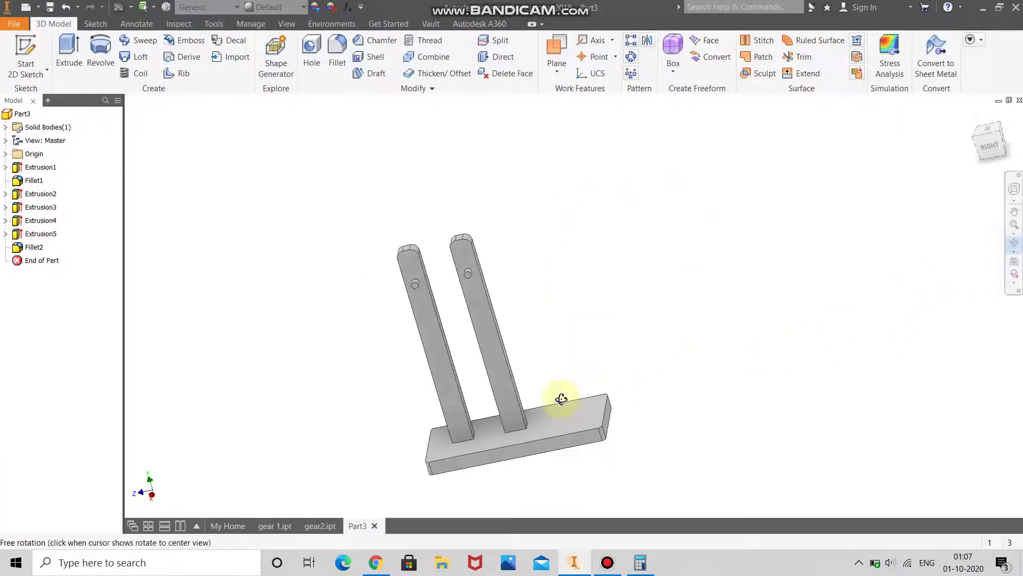
right_click(650, 394)
key(Escape)
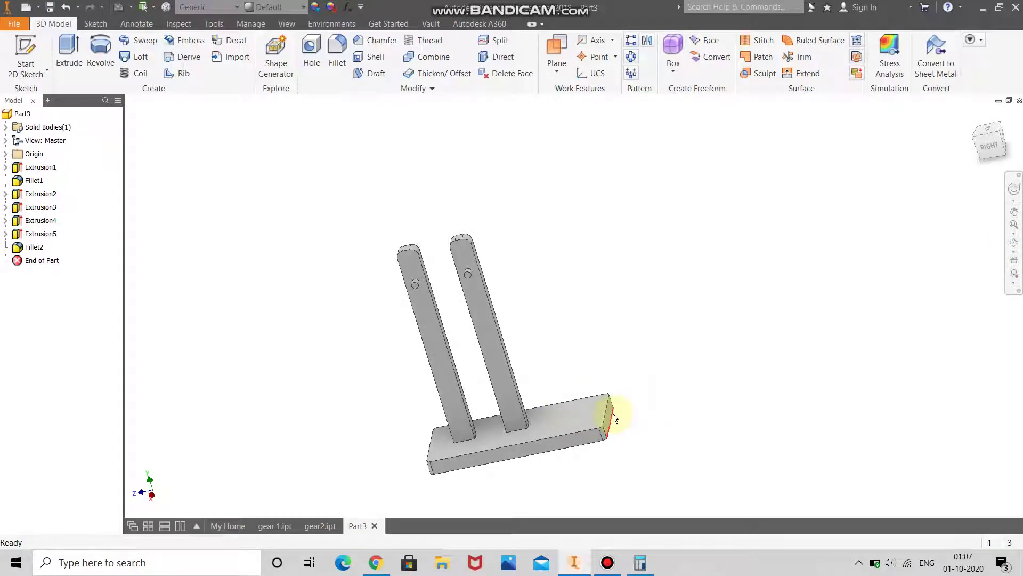
scroll(613, 419, down, 5)
click(602, 408)
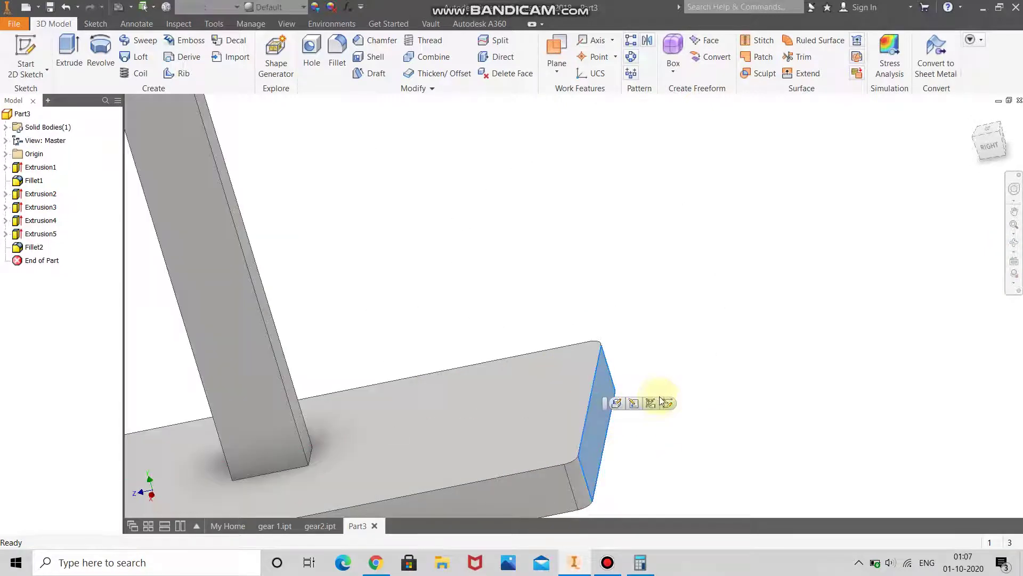
click(662, 397)
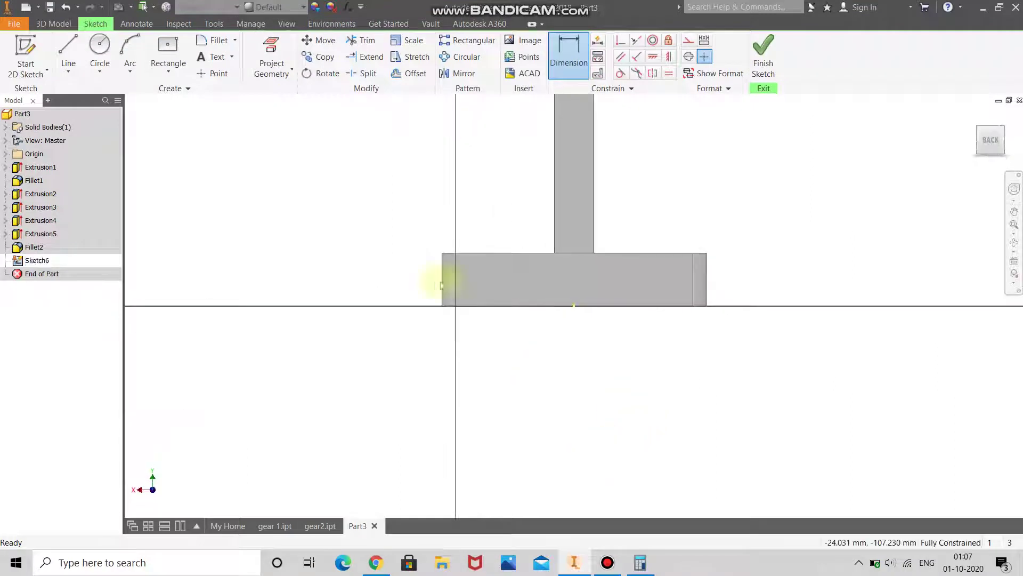
Draw a 30 × 40 mm centre rectangle in the middle of the end face, spanning the base's full thickness
click(168, 49)
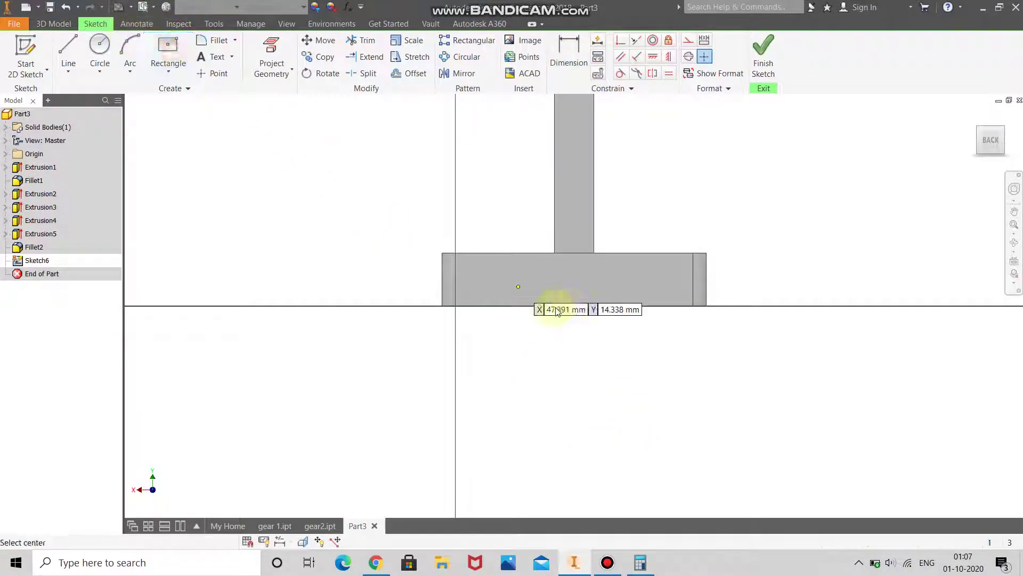
click(574, 306)
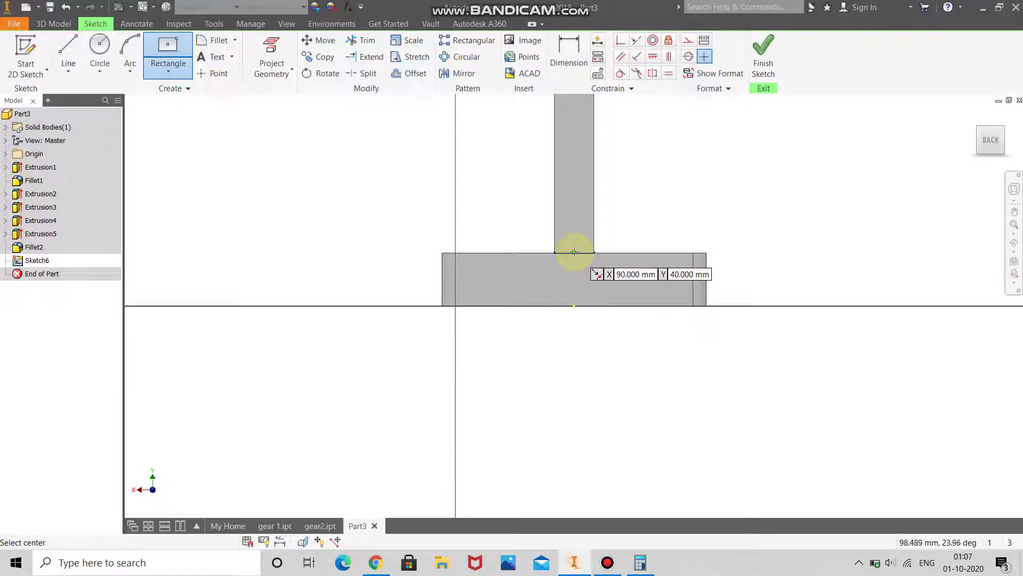
key(Tab)
text(20)
key(Tab)
key(Return)
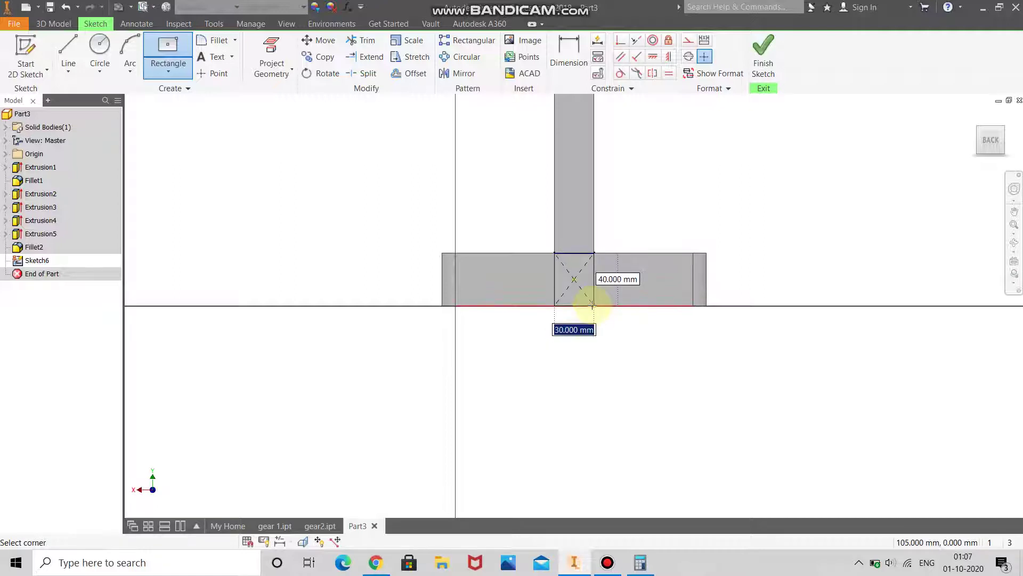
click(592, 305)
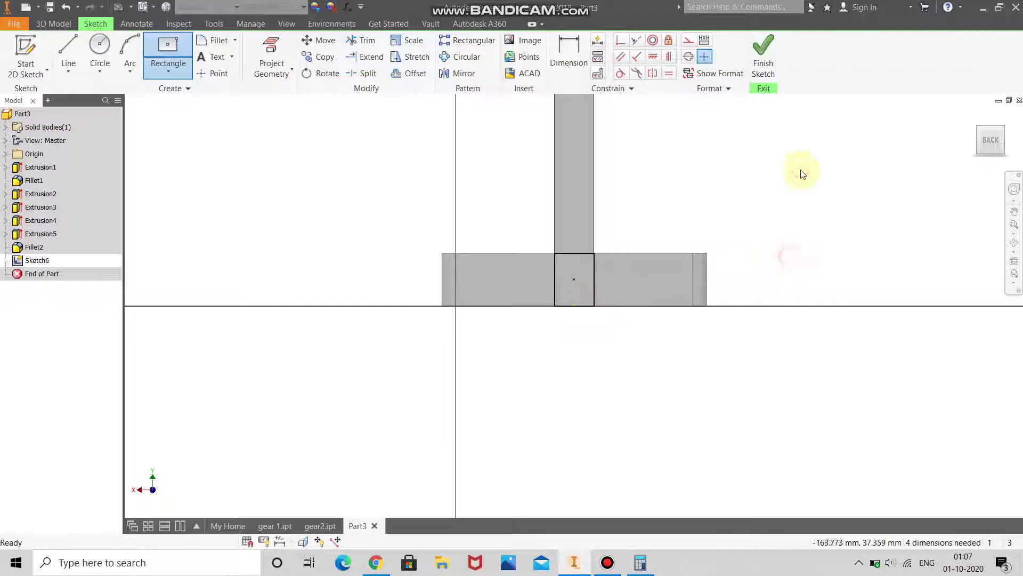
key(Escape)
Finish the sketch and extrude the rectangle 60 mm outward from the base's end as a connecting bar
click(777, 52)
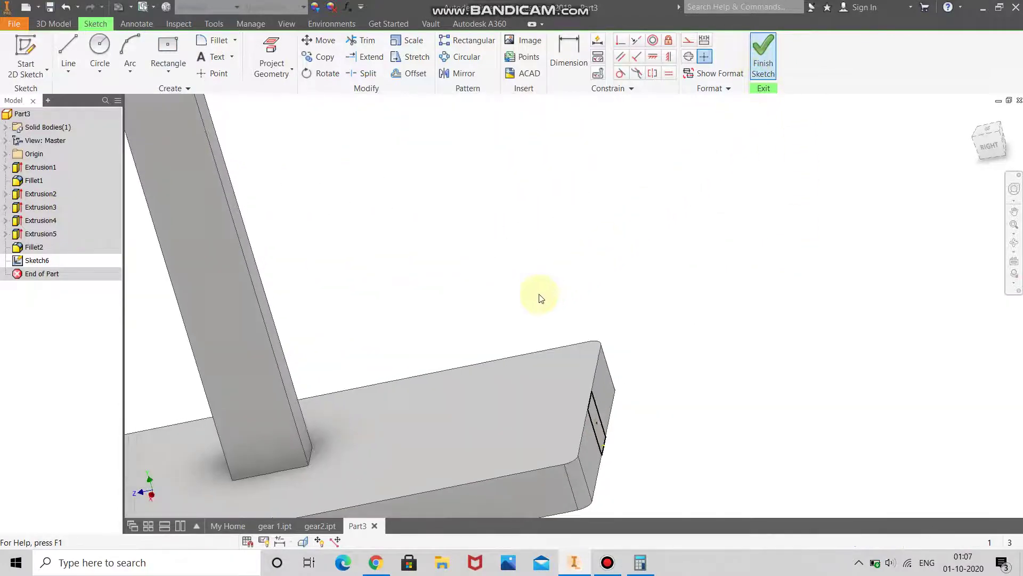
click(69, 53)
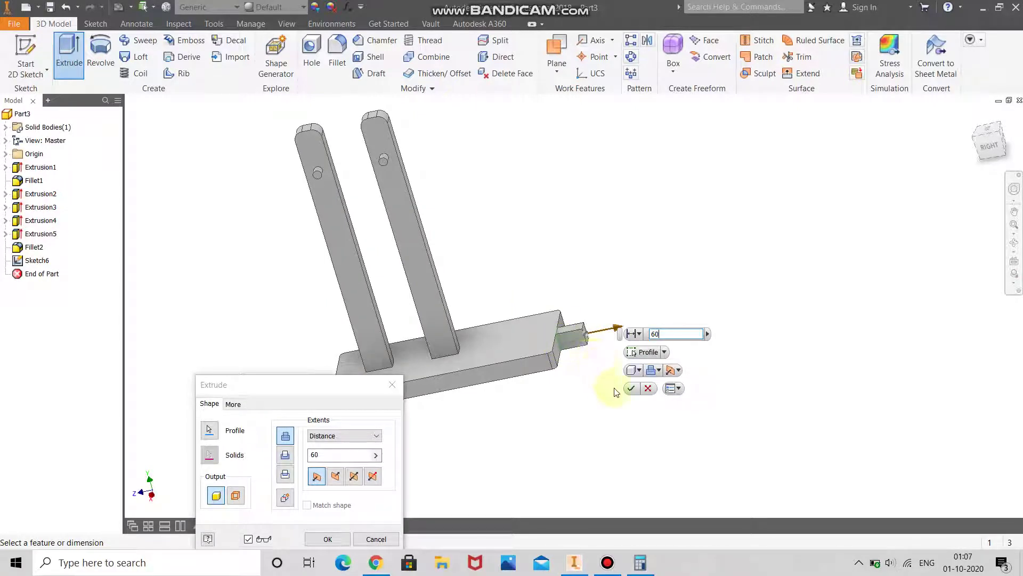
click(631, 388)
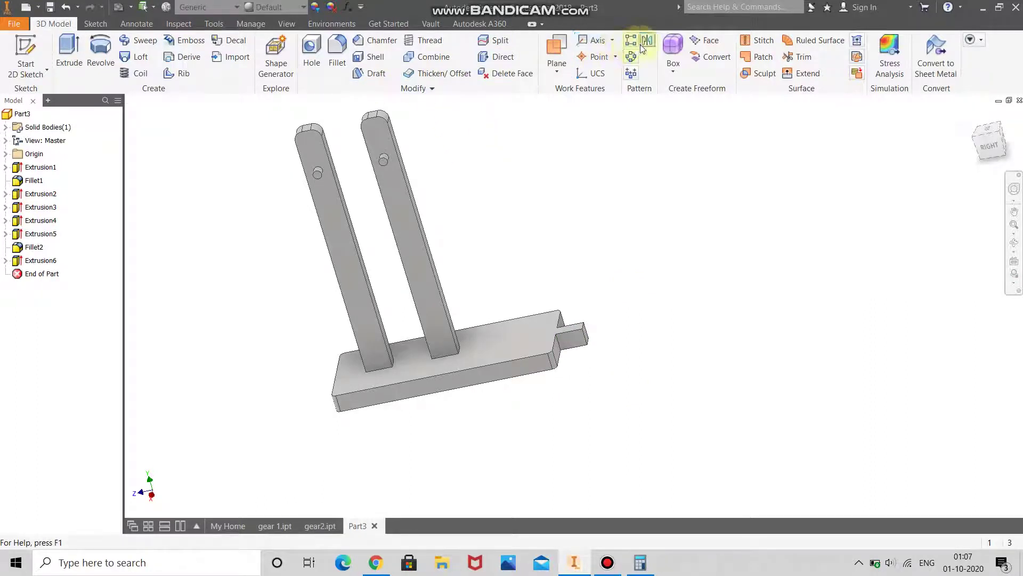
Create a work plane offset -30 mm from the connecting bar's end face, midway along the bar
click(557, 53)
scroll(590, 337, up, 4)
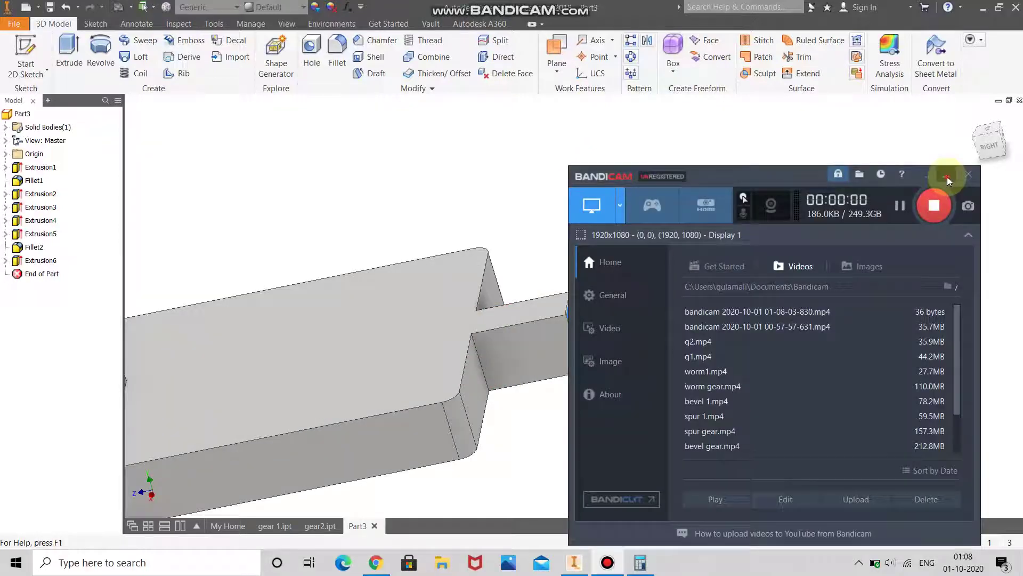
click(947, 178)
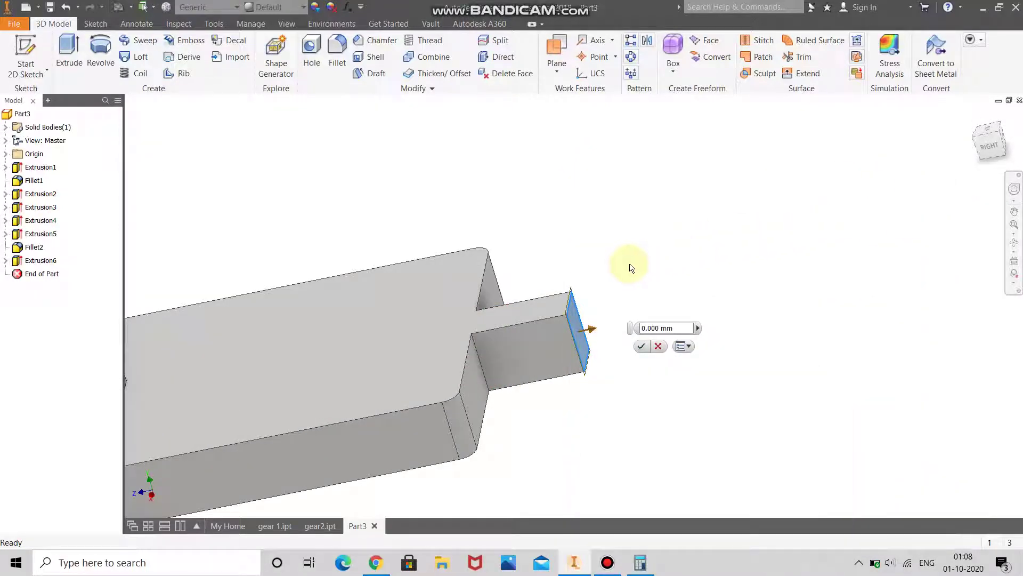
click(643, 328)
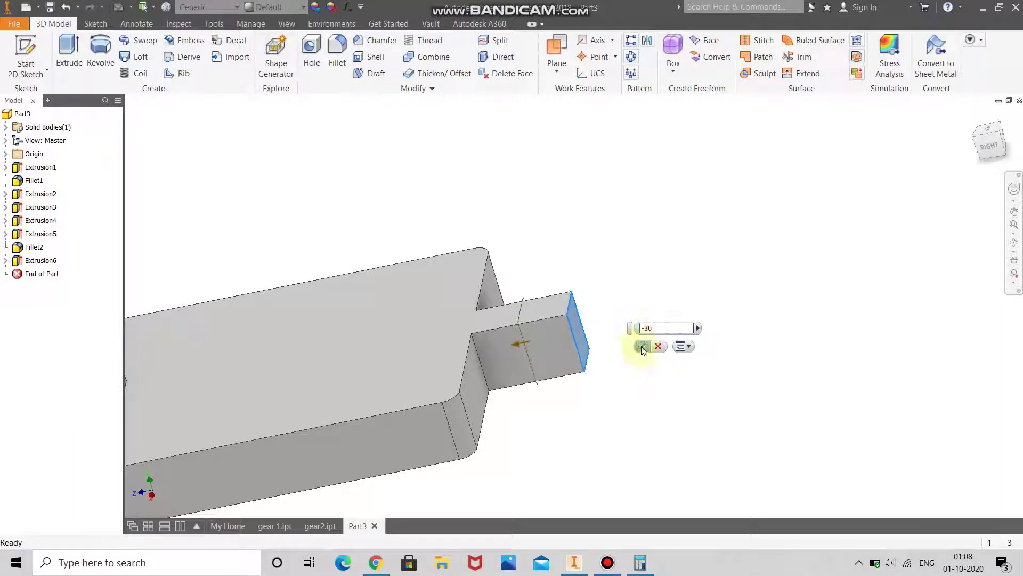
click(642, 347)
scroll(612, 386, up, 3)
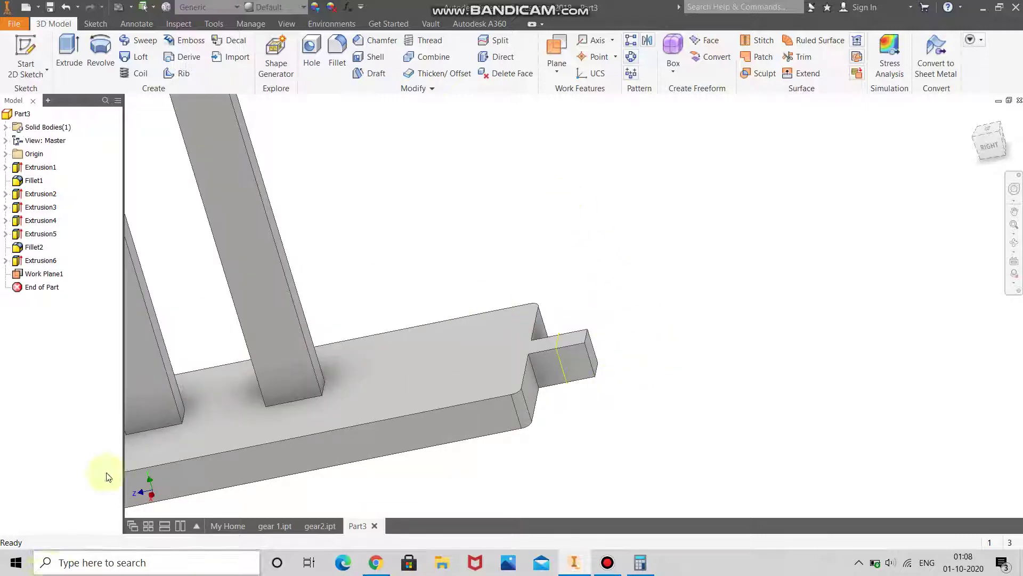
Mirror the base extrusion about the work plane midway along the connecting bar
key(m)
key(i)
click(469, 320)
click(677, 192)
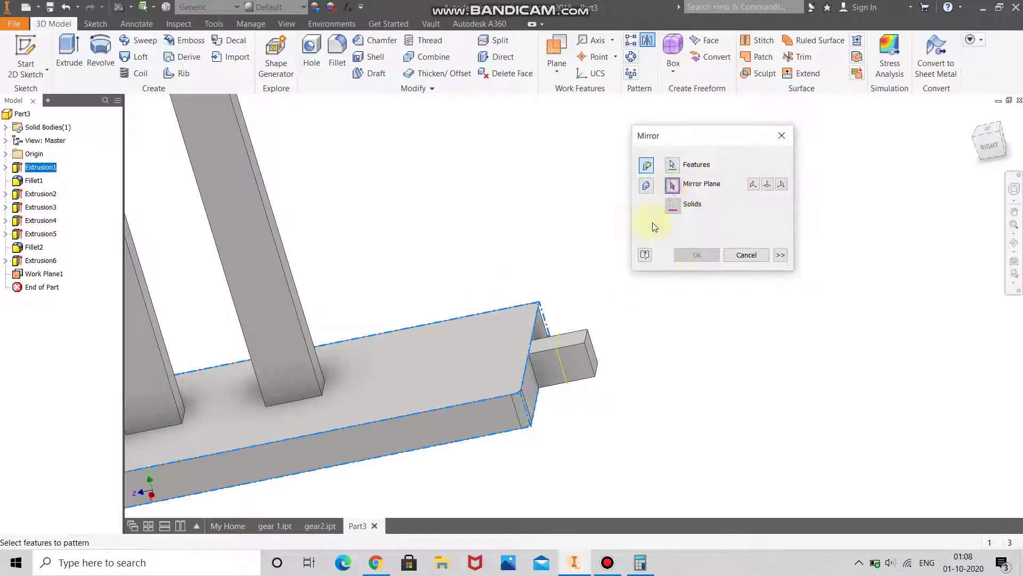
click(560, 337)
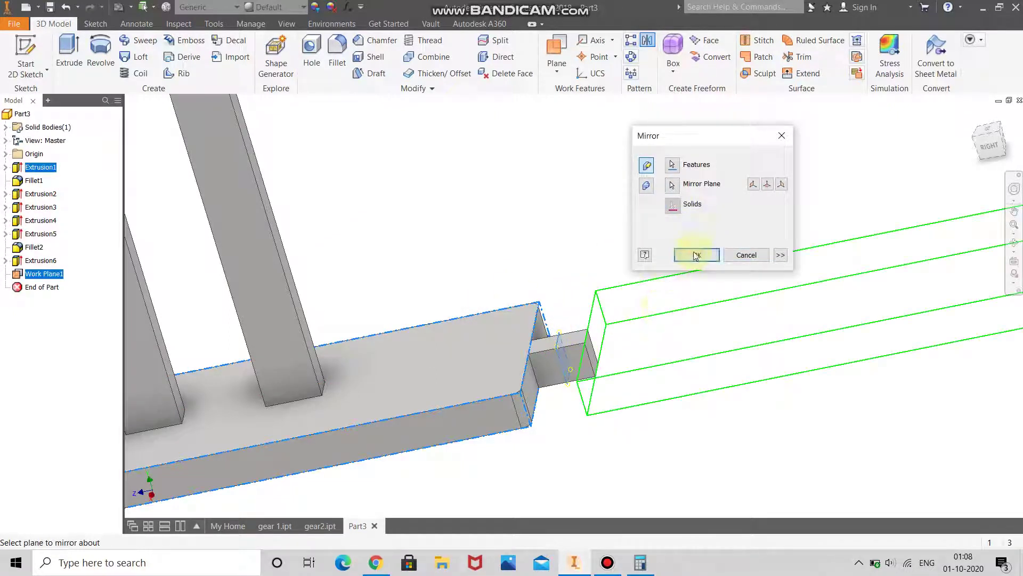
click(696, 255)
scroll(421, 462, down, 5)
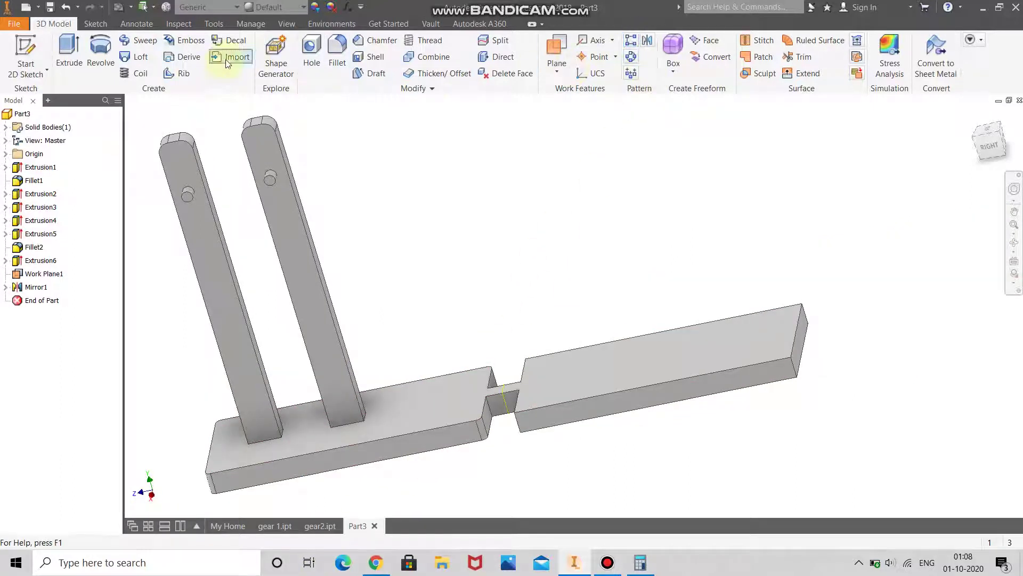
Fillet the four vertical corner edges of the mirrored base with a 20 mm radius
click(337, 50)
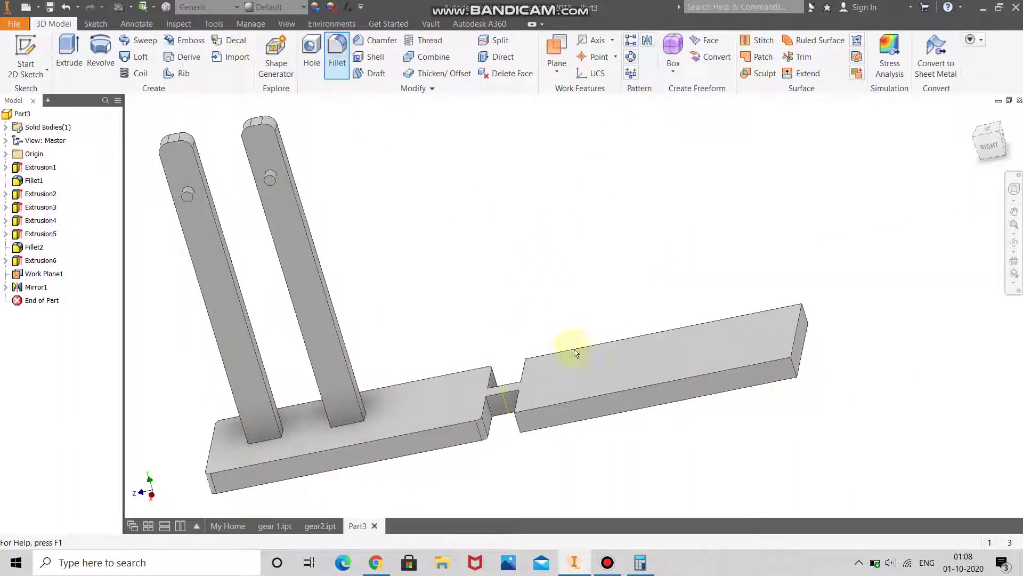
click(528, 367)
click(803, 341)
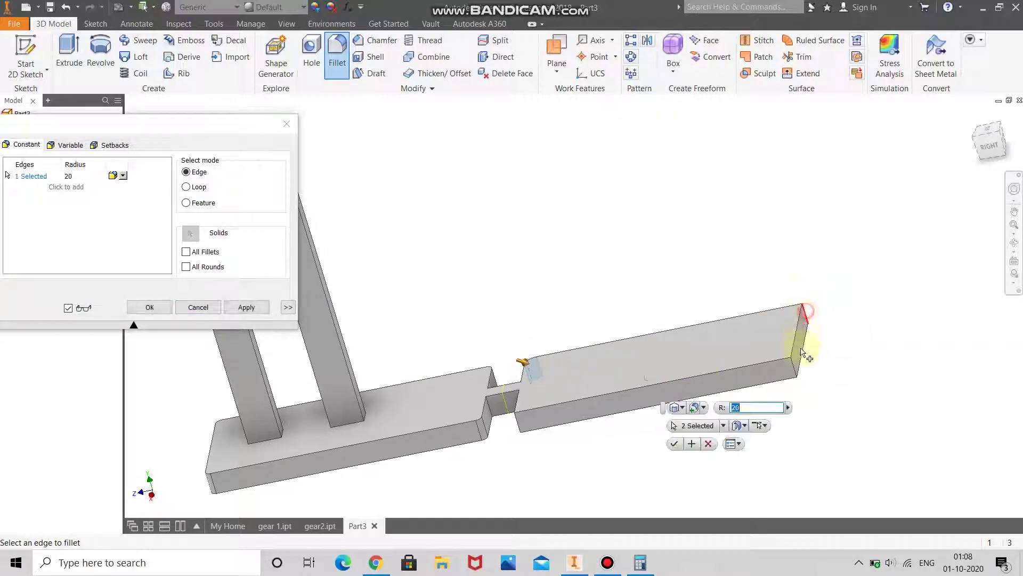
click(793, 361)
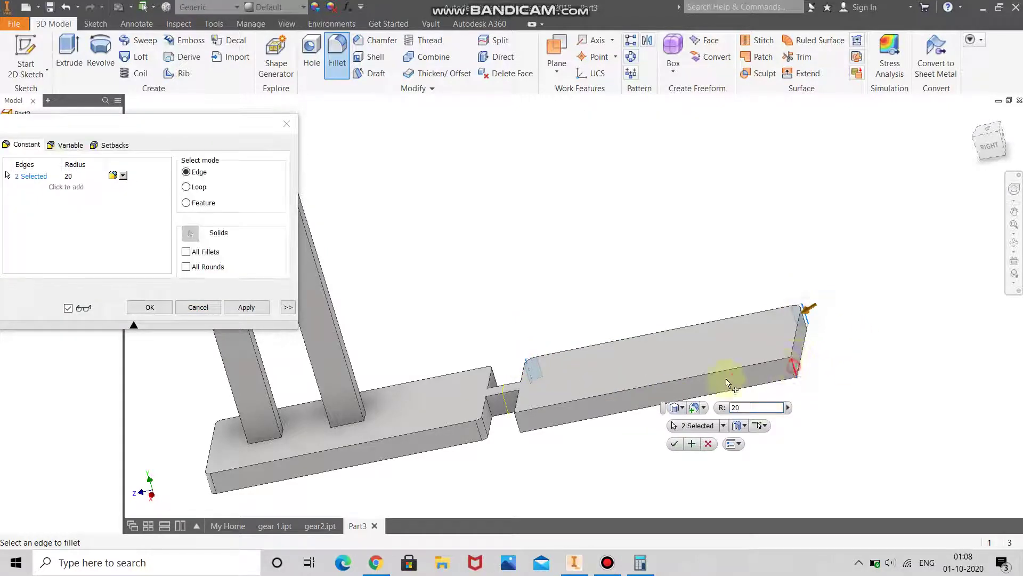
click(521, 421)
click(603, 416)
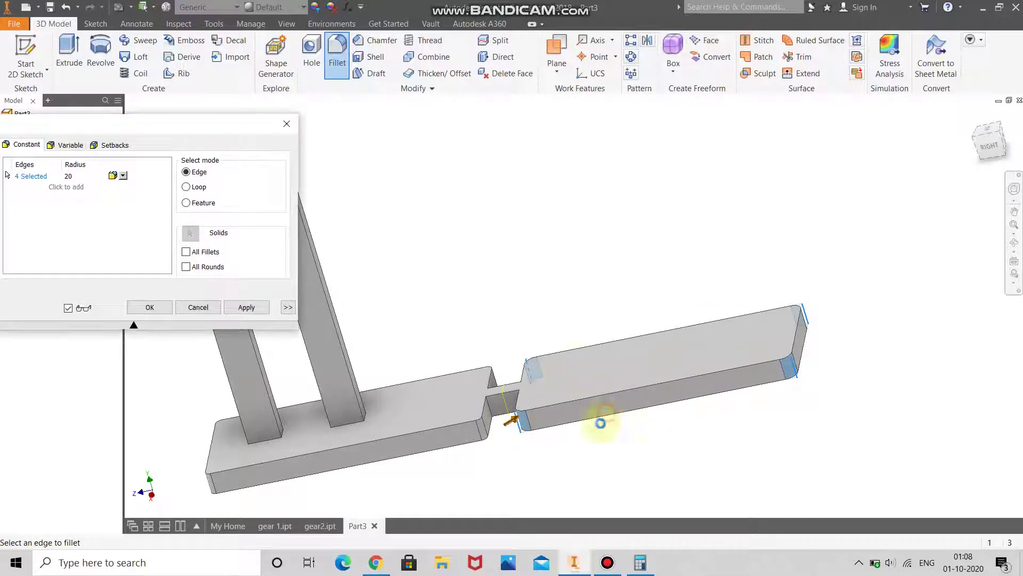
Start a sketch on the top face of the mirrored base
click(1013, 242)
drag(612, 313, 560, 359)
click(558, 367)
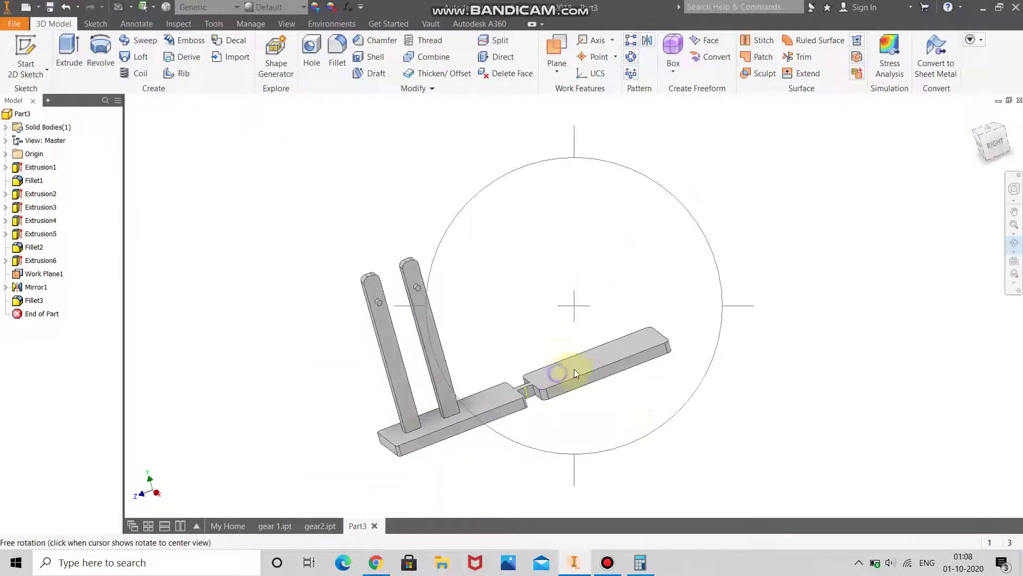
key(Escape)
click(610, 358)
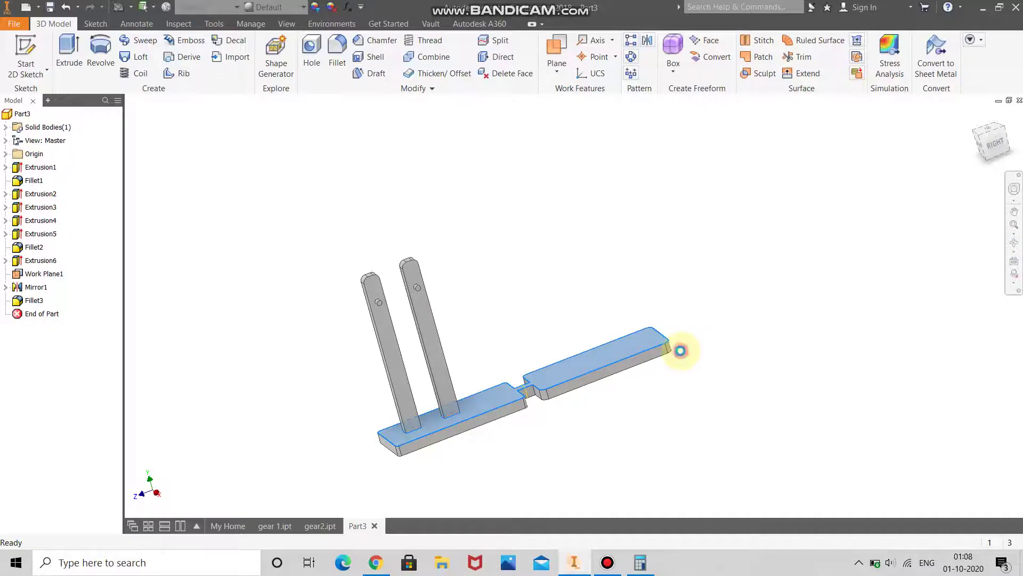
key(s)
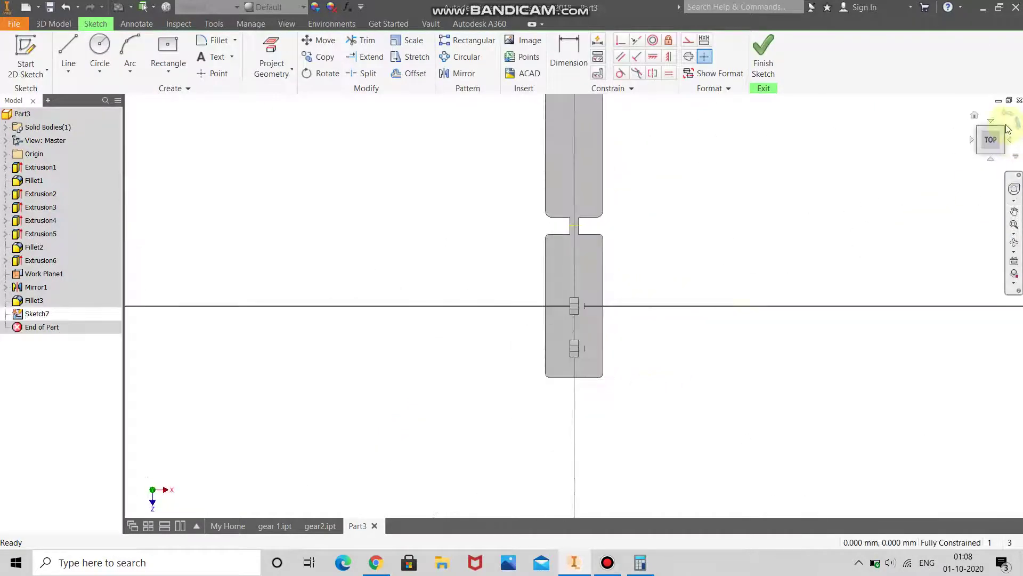
drag(1008, 118, 1008, 118)
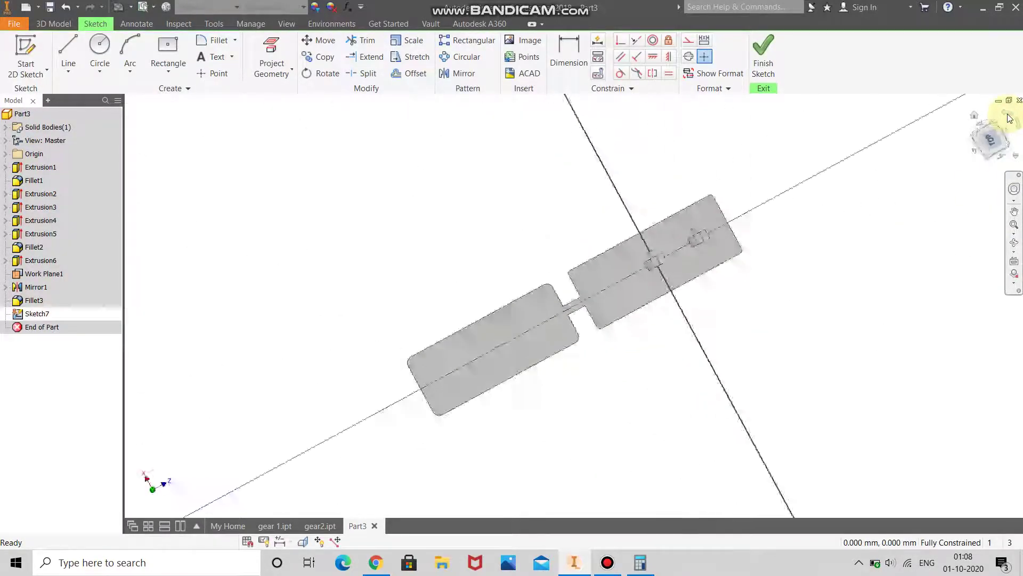
click(1015, 109)
scroll(784, 320, down, 3)
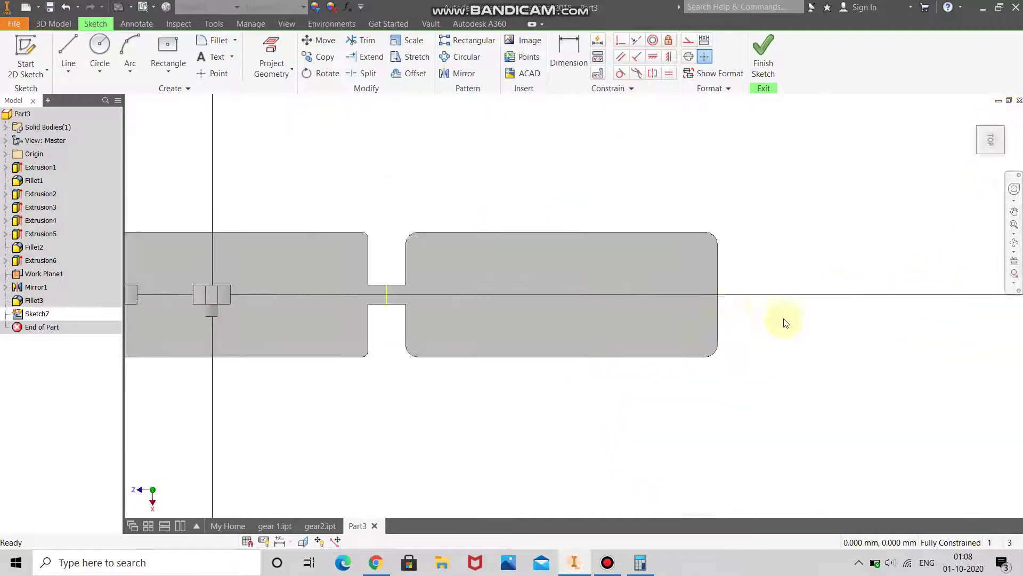
Draw a 100 × 40 mm centre rectangle on the base's centreline, centred 600 mm from the origin, its long side along the base
click(168, 47)
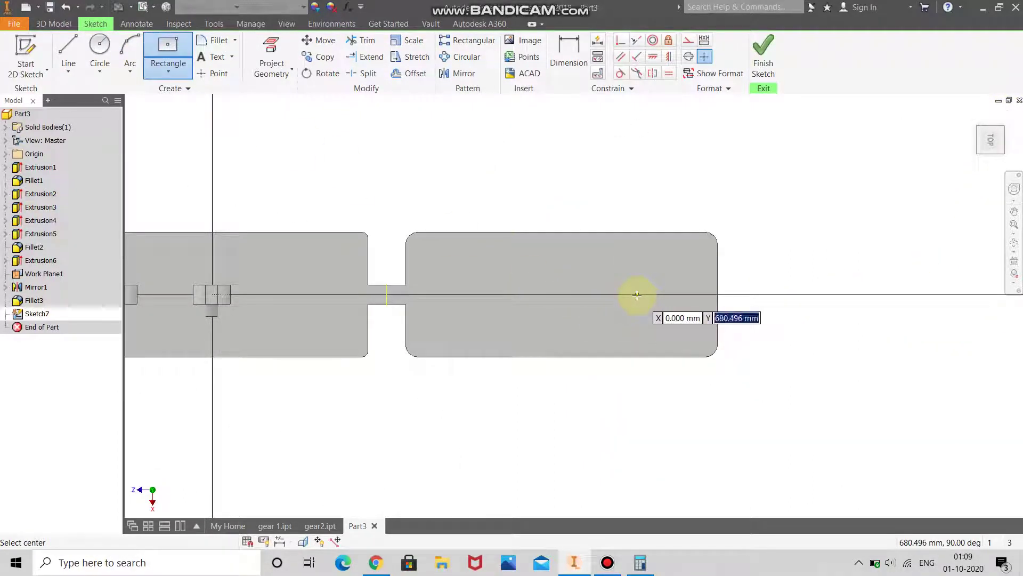
text(600)
key(Tab)
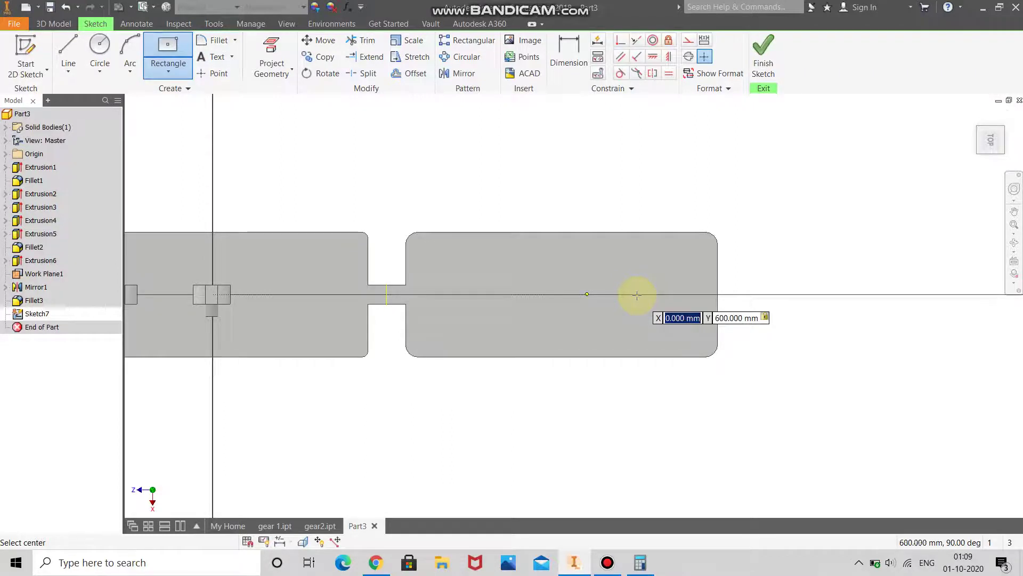
key(Return)
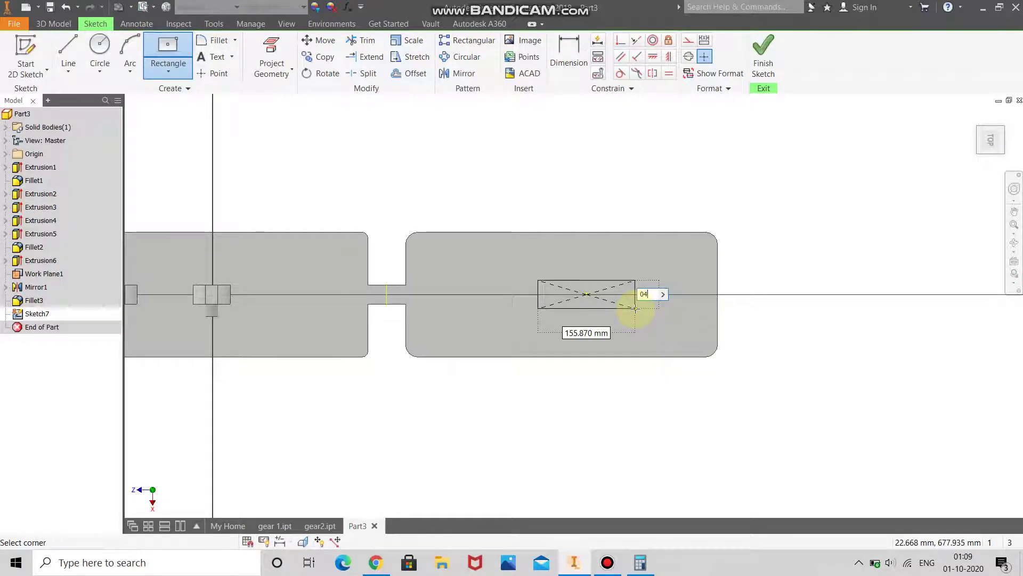
text(40)
key(Tab)
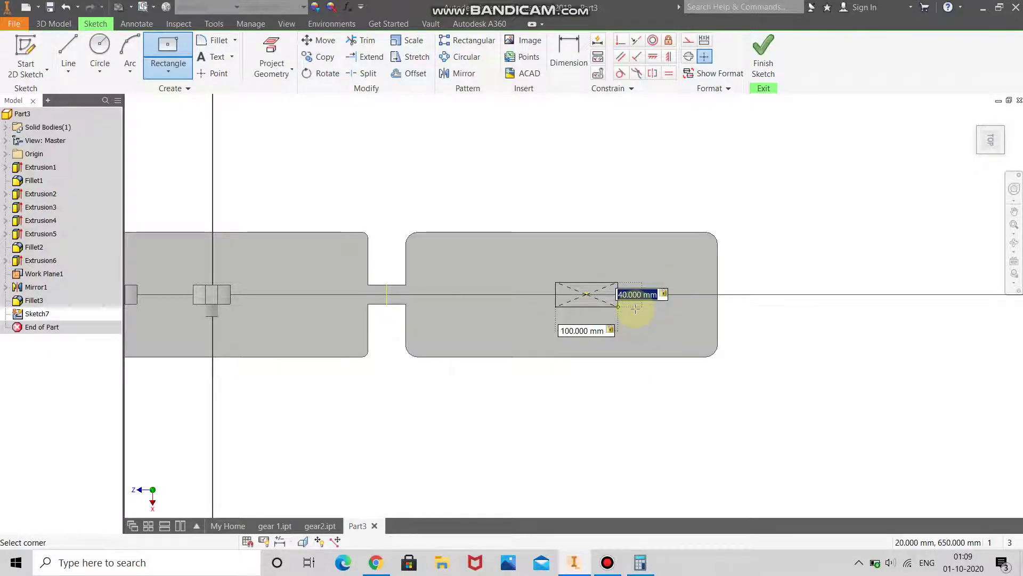
click(636, 308)
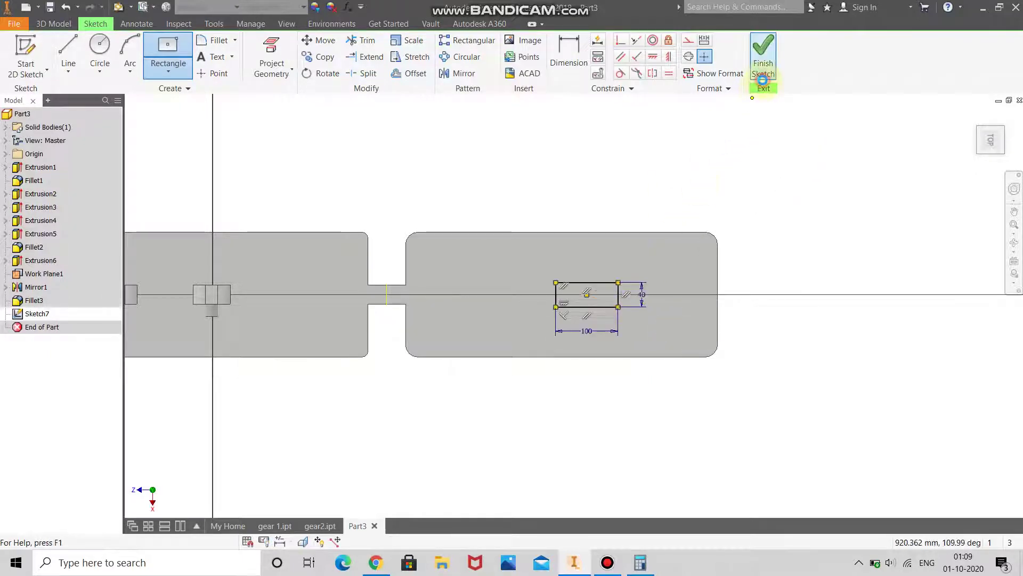
Finish the sketch and extrude the rectangle upward by 600+200 mm from the mirrored base
click(763, 80)
click(70, 53)
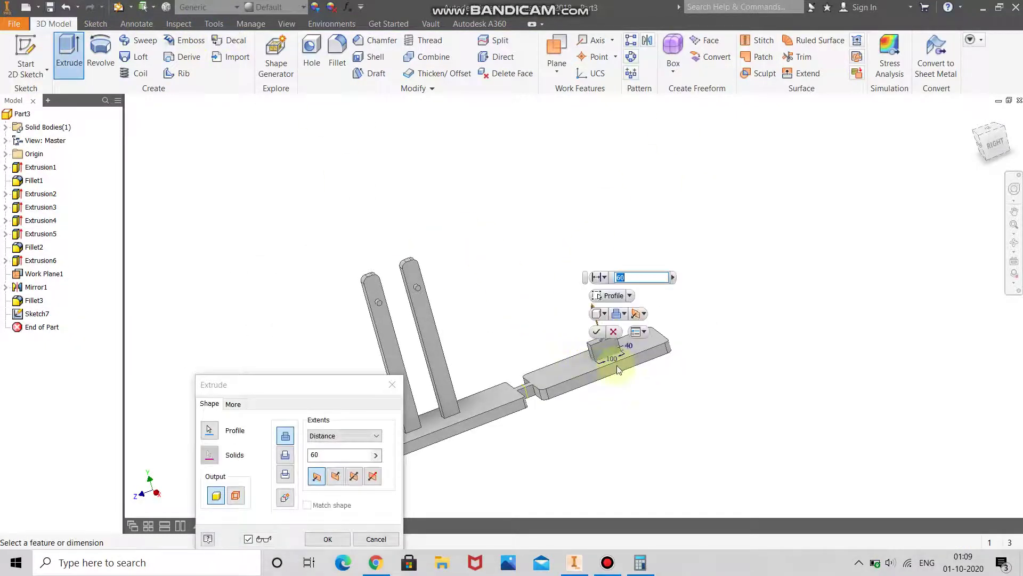
text(6)
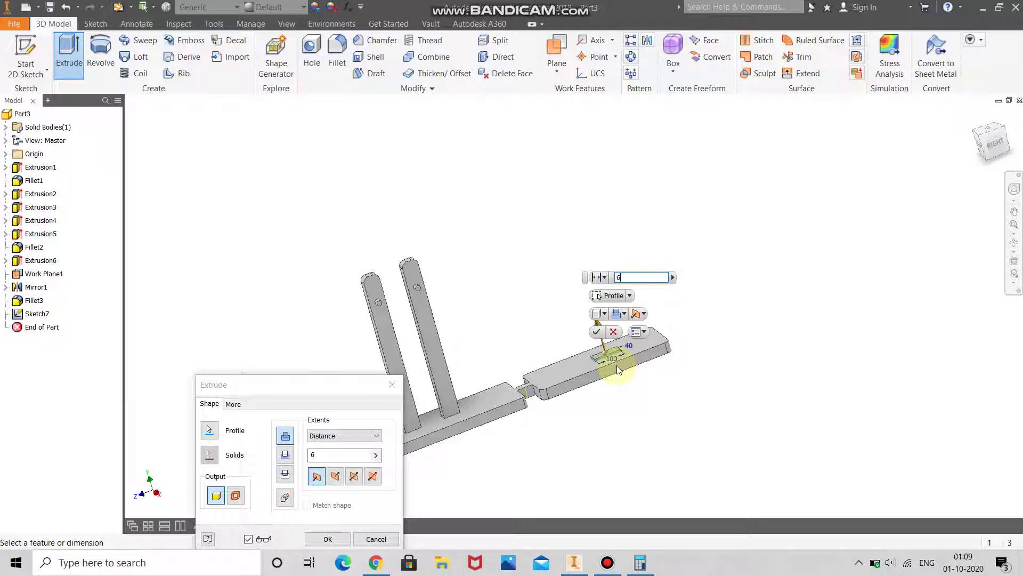
text(00)
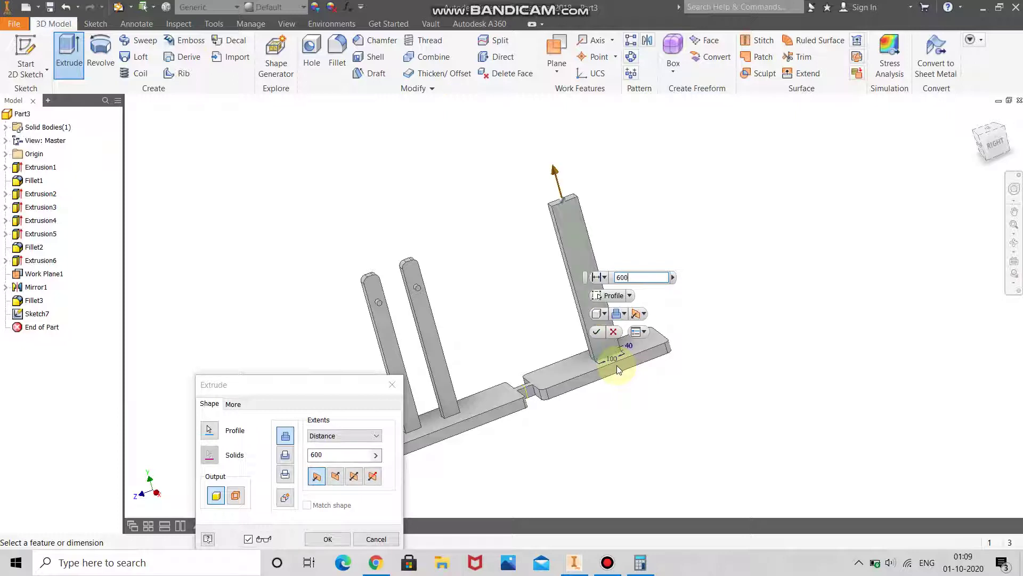
text(+200)
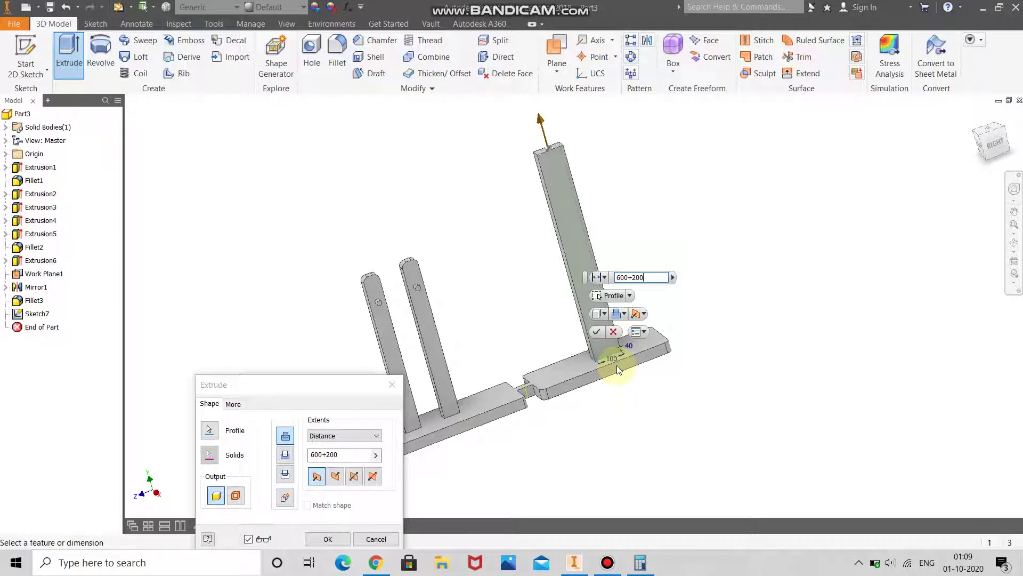
click(596, 331)
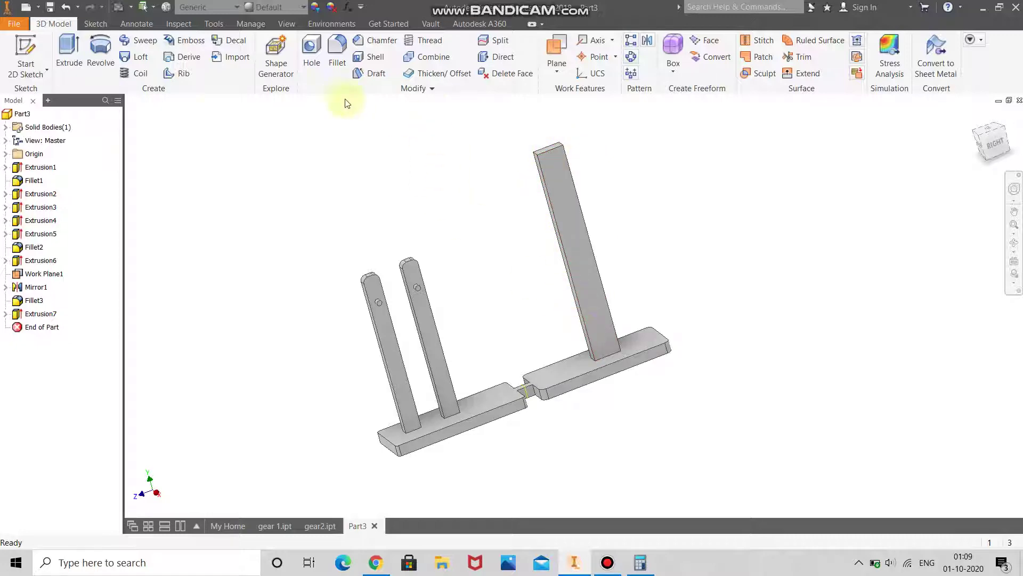
Review the part's parameters and undo the extrusion of the rectangle on the mirrored base
click(348, 8)
scroll(297, 343, down, 4)
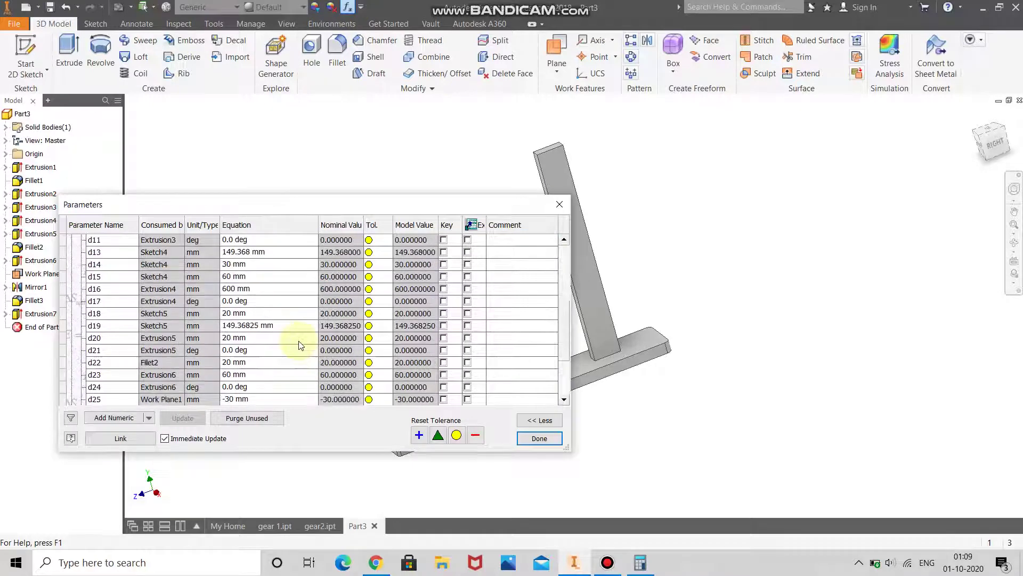
scroll(298, 345, down, 3)
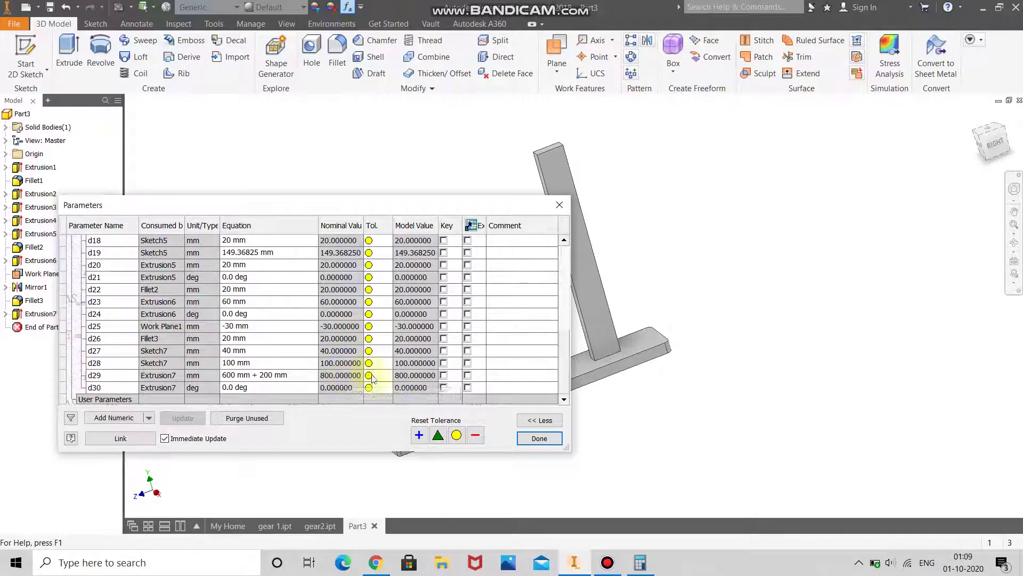
click(559, 205)
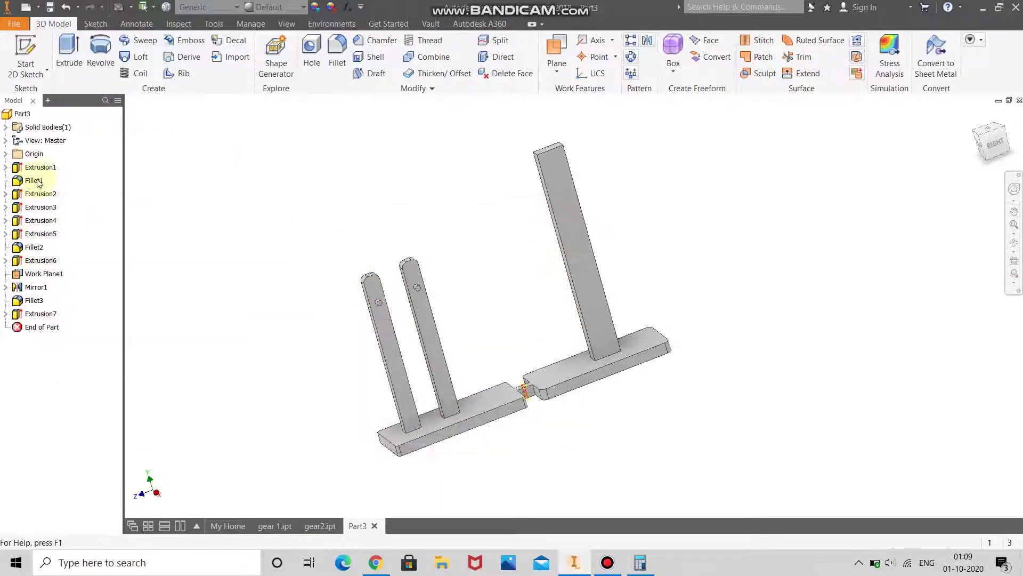
click(67, 6)
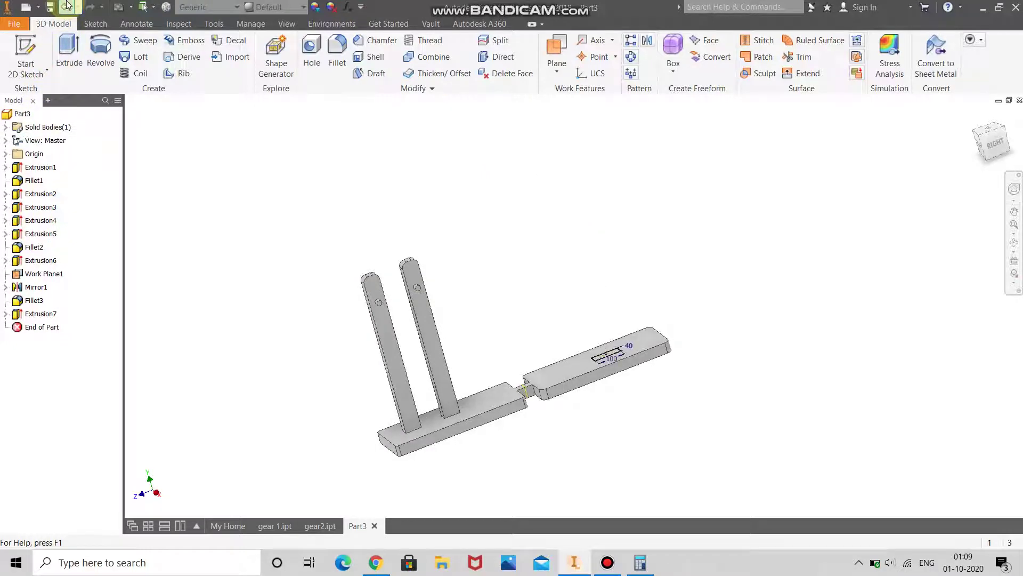
scroll(679, 256, up, 3)
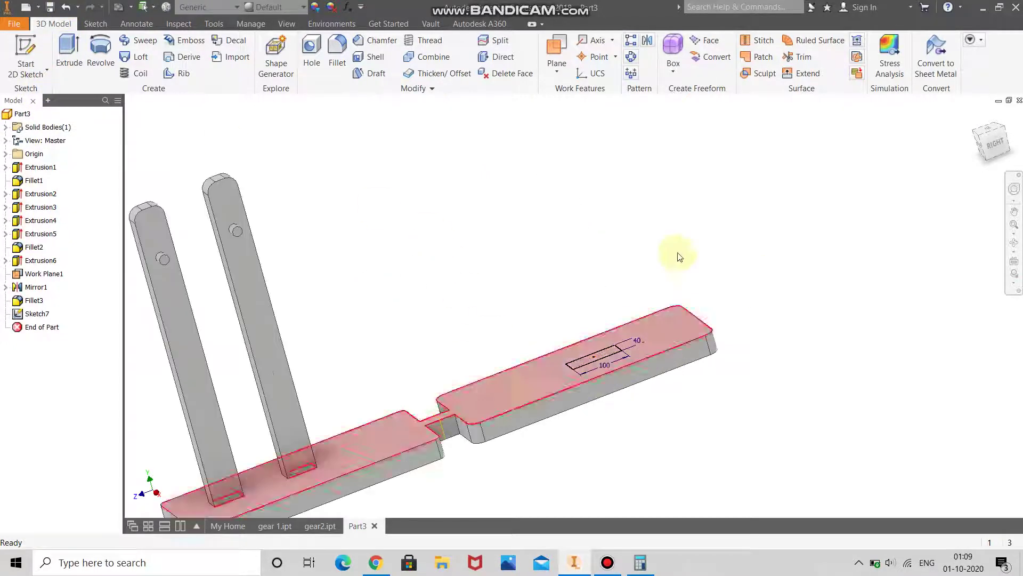
Reopen the rectangle's sketch on the mirrored base and set its width across the base to 80 mm
double_click(24, 317)
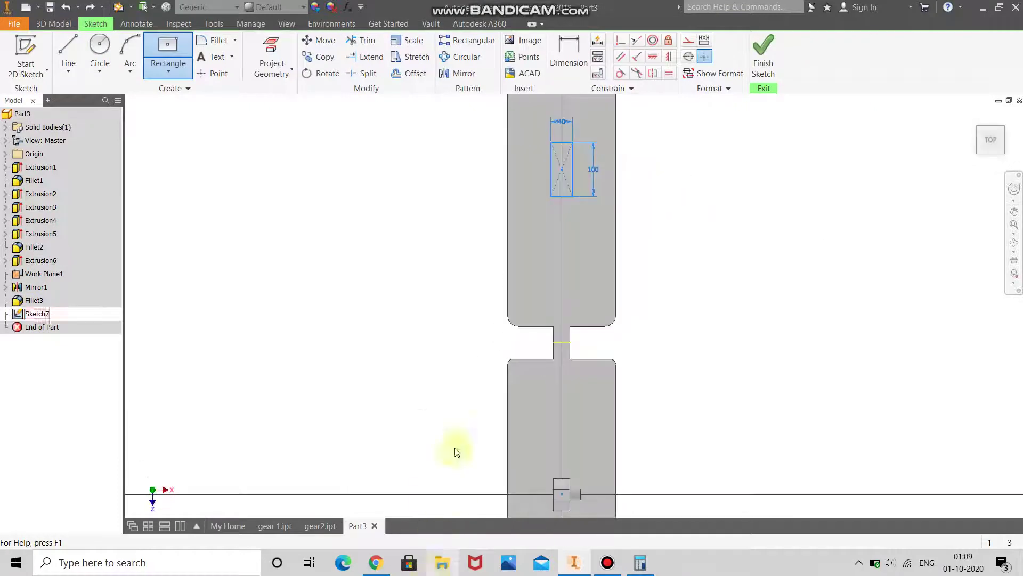
key(Escape)
double_click(560, 122)
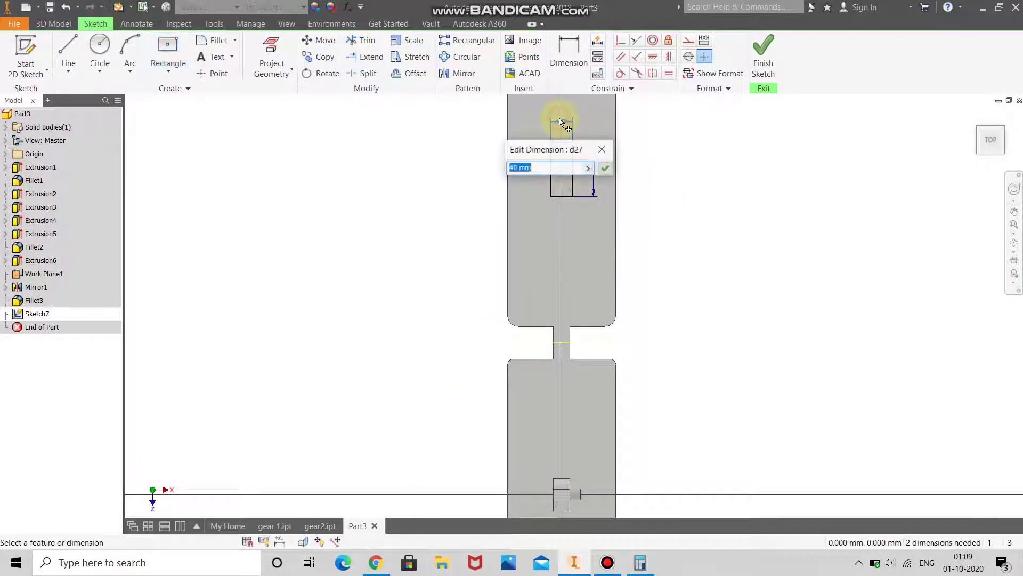
text(80)
key(Return)
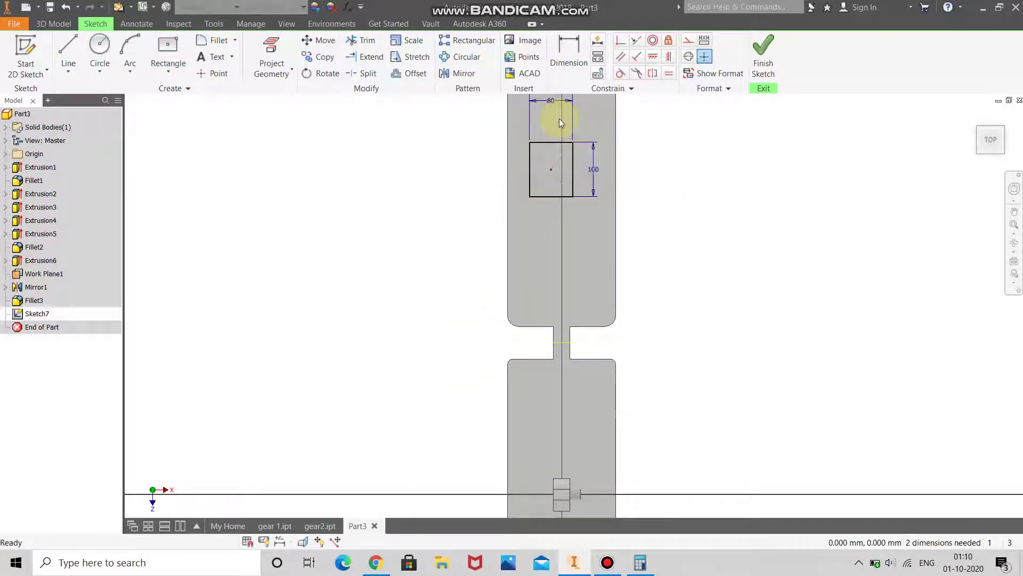
Increase the rectangle's width across the base to 100 mm
double_click(555, 101)
text(100)
key(Return)
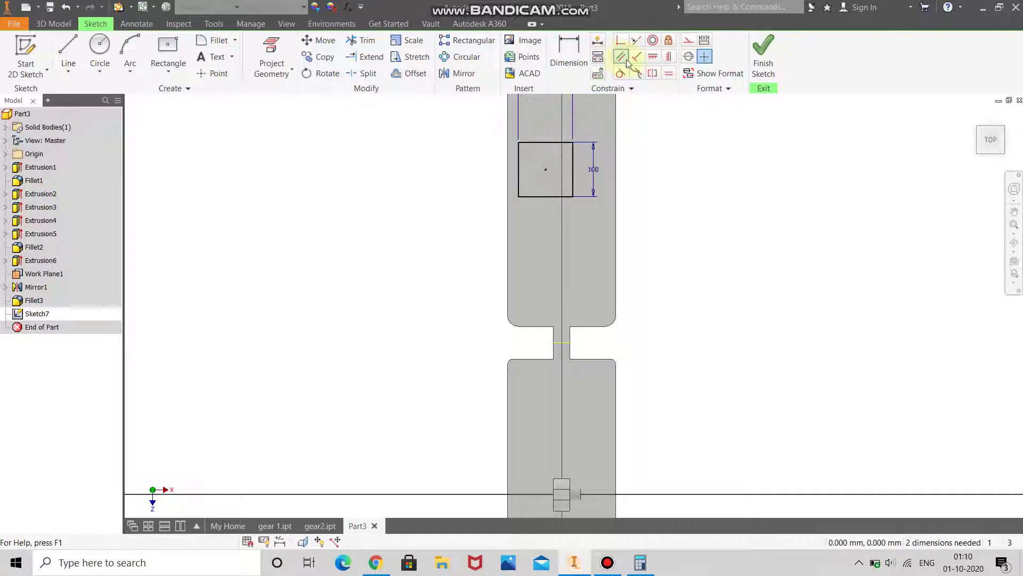
Try to align the rectangle's centre with the origin using a horizontal constraint, and undo it
click(653, 57)
click(546, 169)
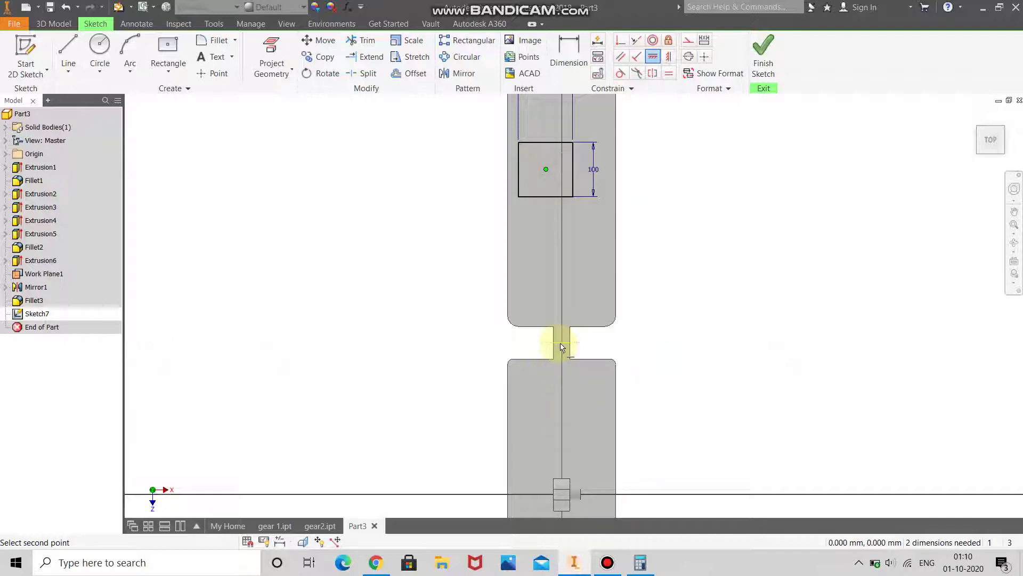
click(562, 495)
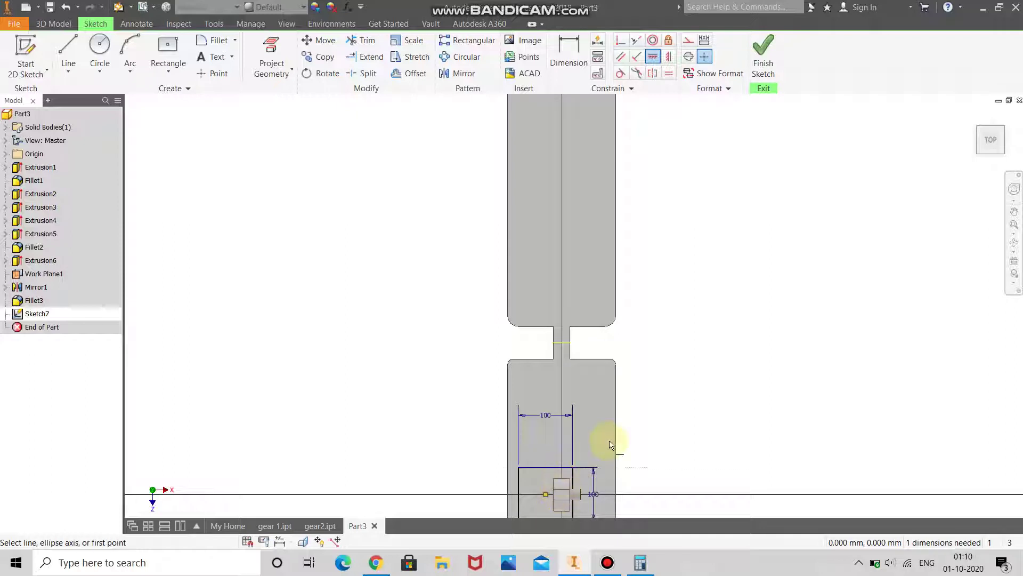
click(65, 6)
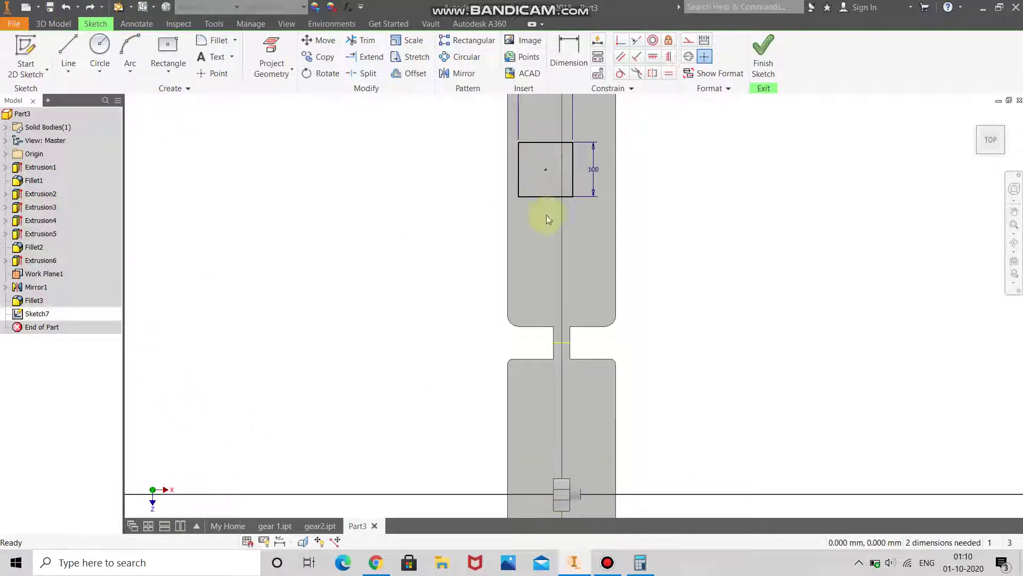
Try to align the rectangle's centre with the base's centreline using a vertical constraint, and cancel the attempt
click(652, 57)
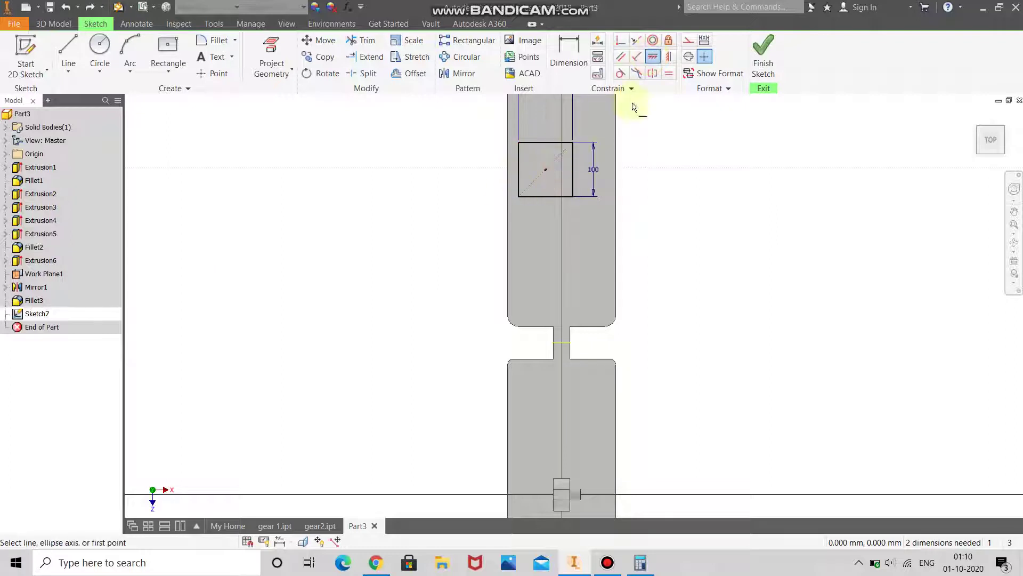
key(i)
scroll(581, 363, down, 4)
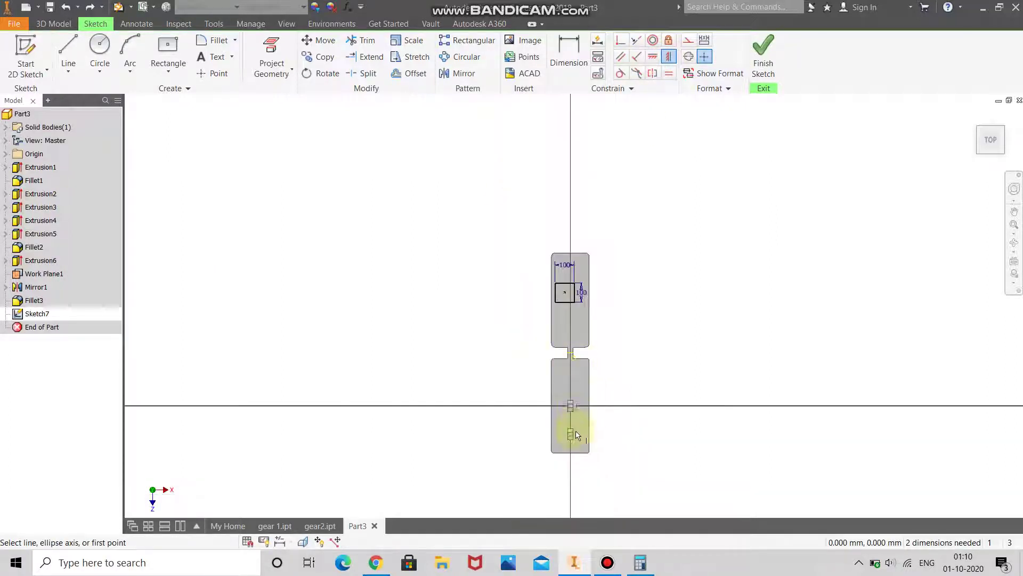
scroll(572, 421, up, 3)
click(556, 168)
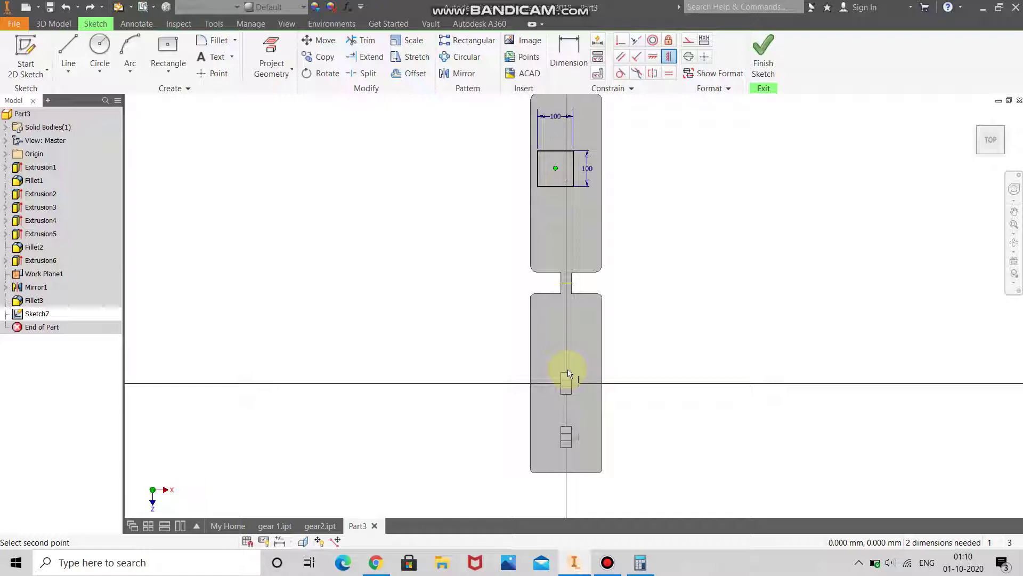
right_click(649, 322)
click(708, 304)
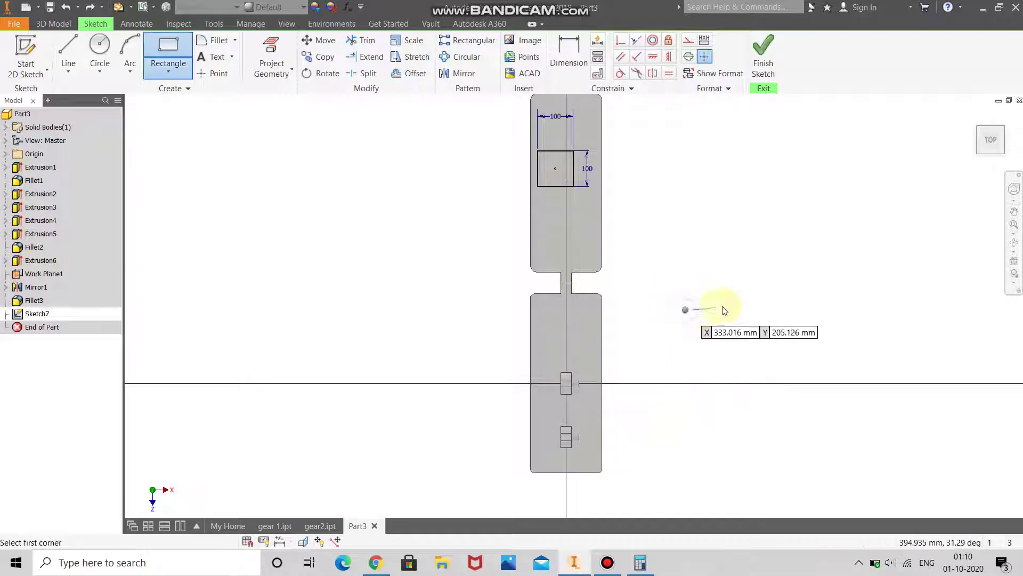
key(Escape)
Draw a line about 51 mm long on the mirrored base's centreline, near the connecting bar
click(68, 51)
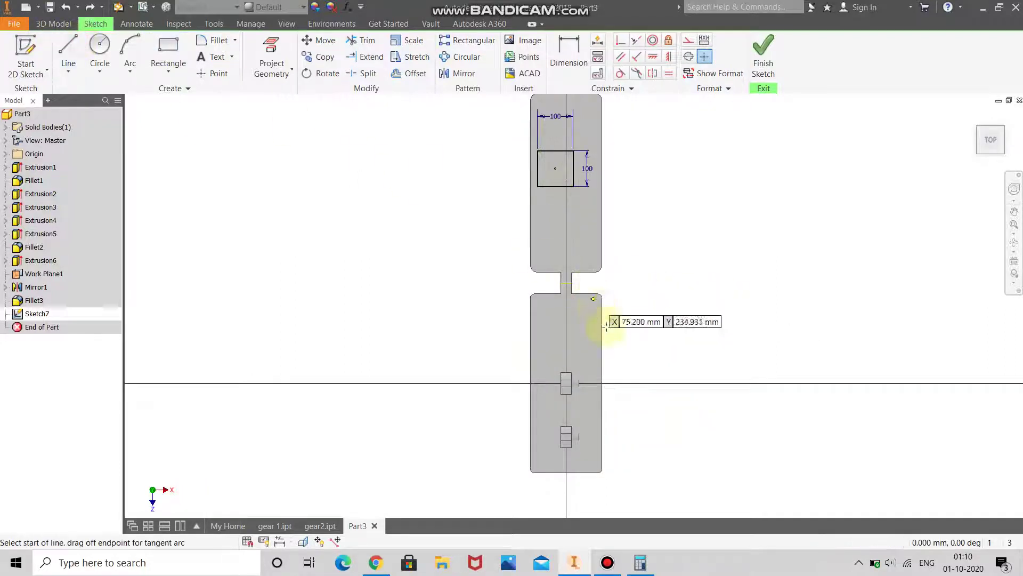
click(567, 252)
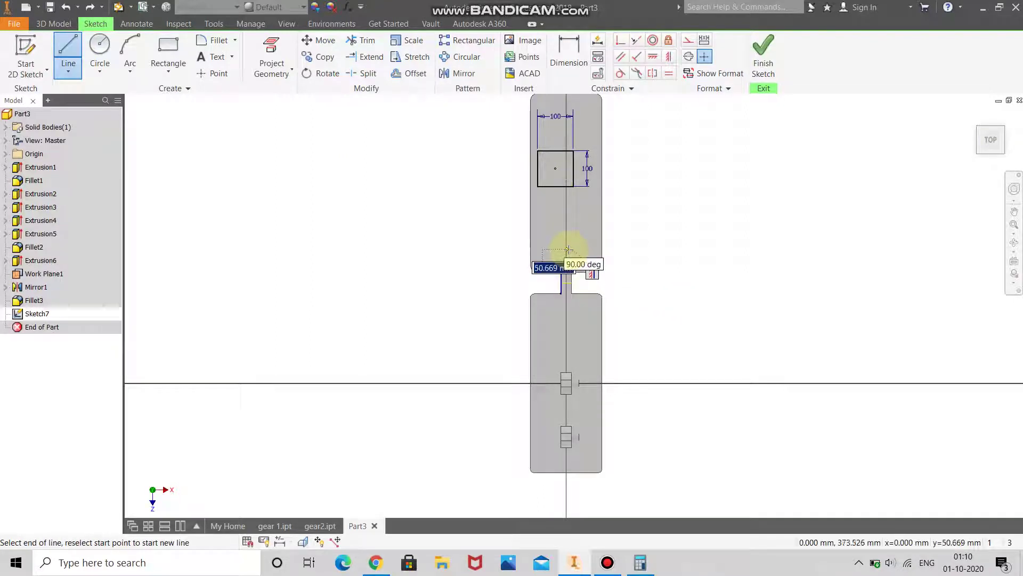
key(Escape)
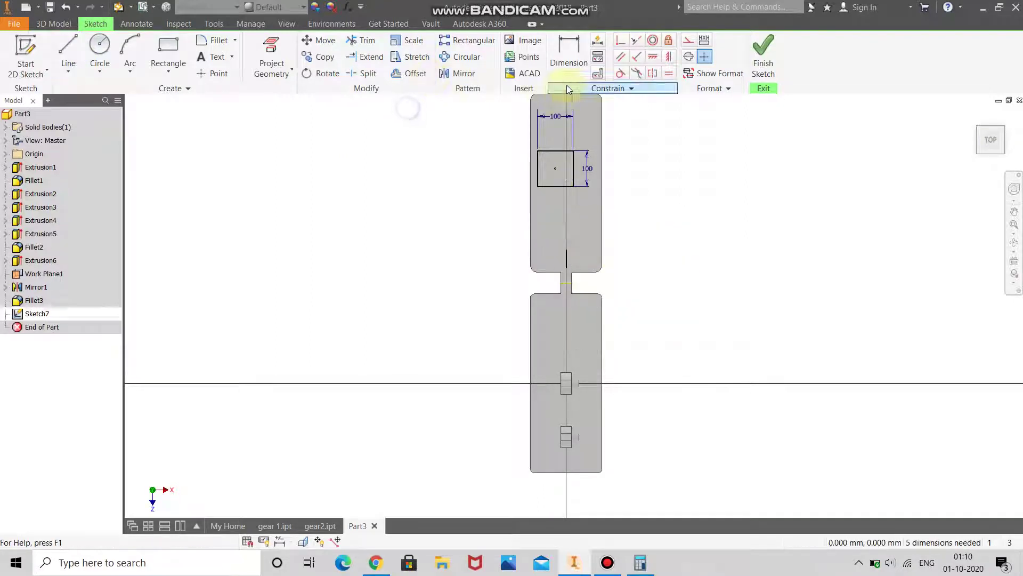
Try a vertical constraint between the rectangle's centre and the short centreline segment, and undo it
click(668, 57)
click(556, 170)
click(567, 261)
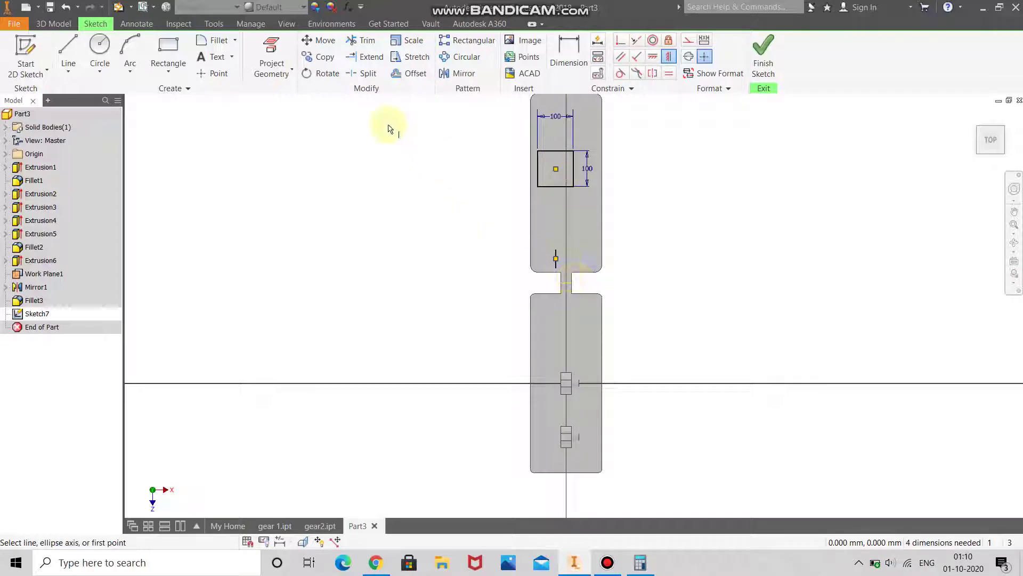
click(73, 10)
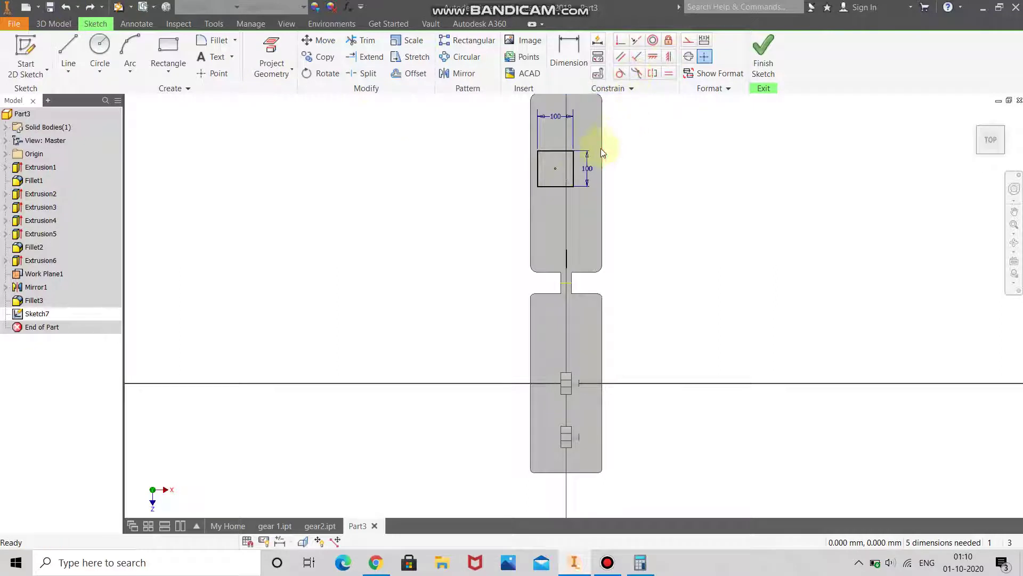
click(550, 57)
click(554, 170)
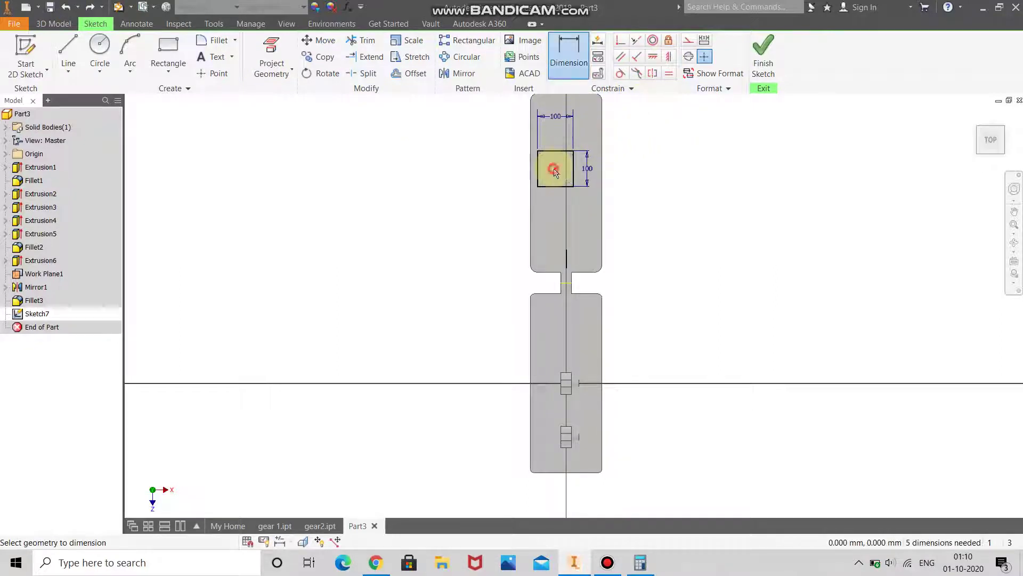
click(531, 157)
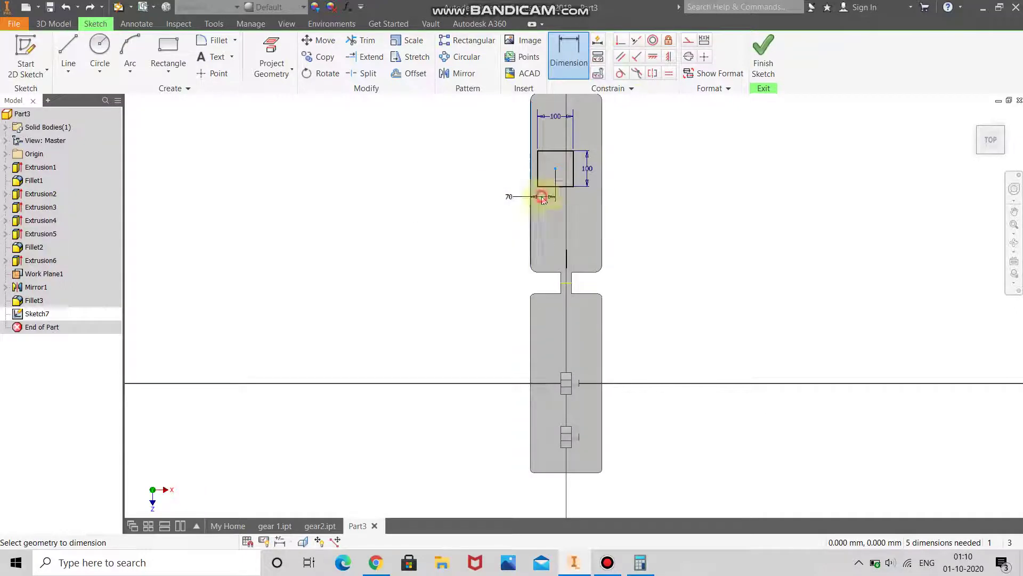
key(Escape)
Dimension the rectangle's centre 100 mm from the long edge of the mirrored base
key(d)
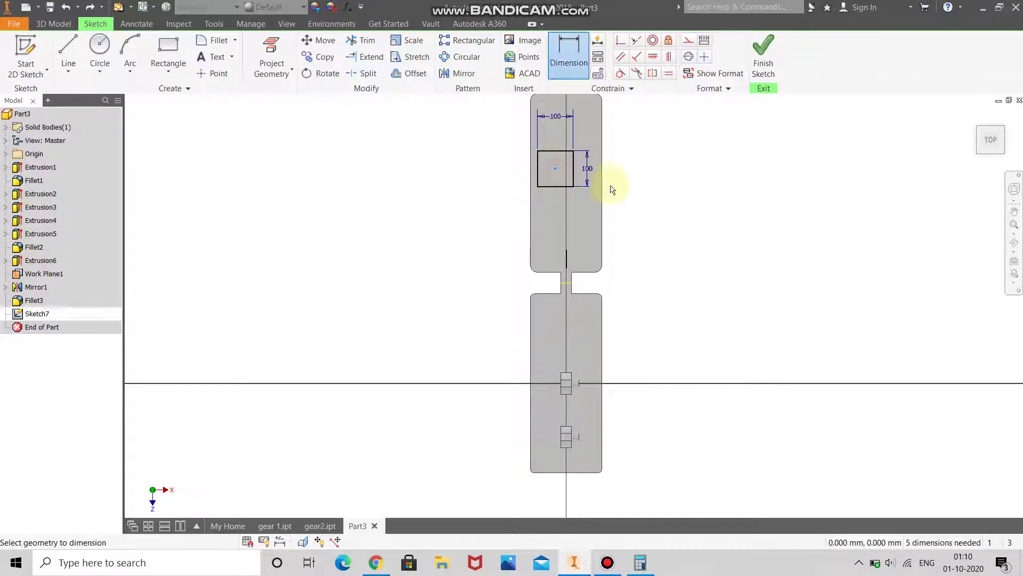
click(602, 193)
click(628, 204)
text(100)
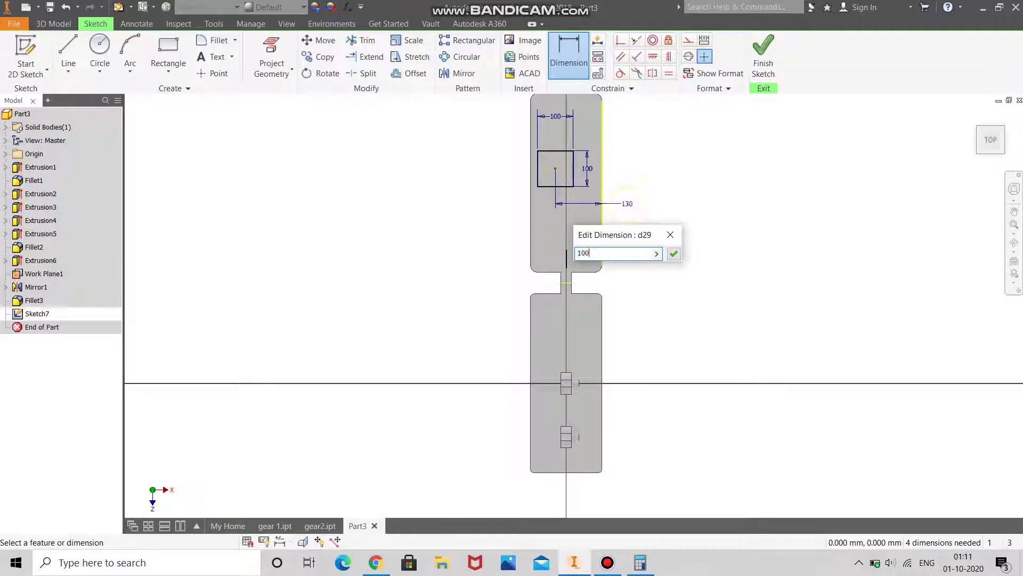
key(Return)
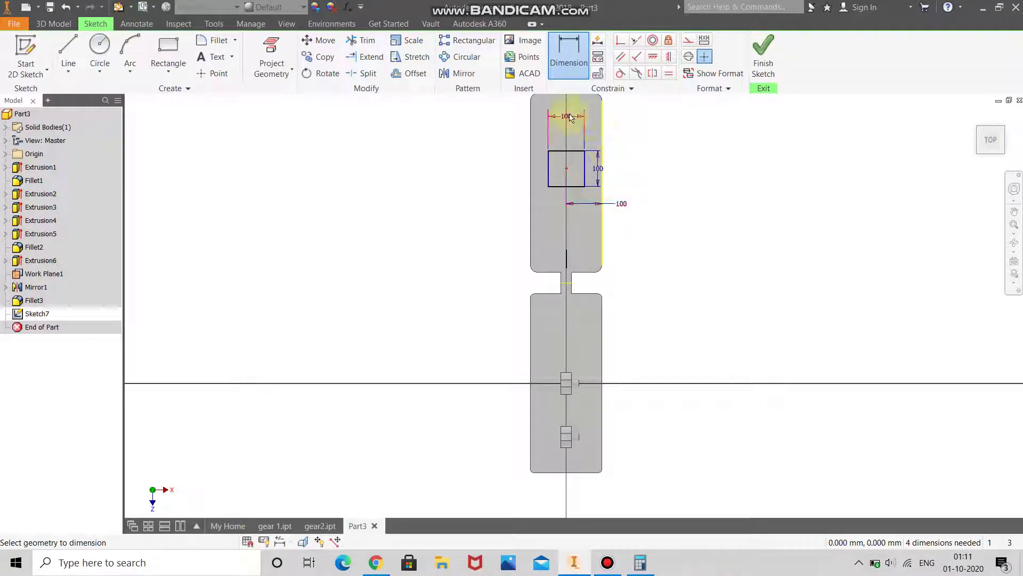
Set the rectangle's length along the mirrored base to 500 mm
click(597, 168)
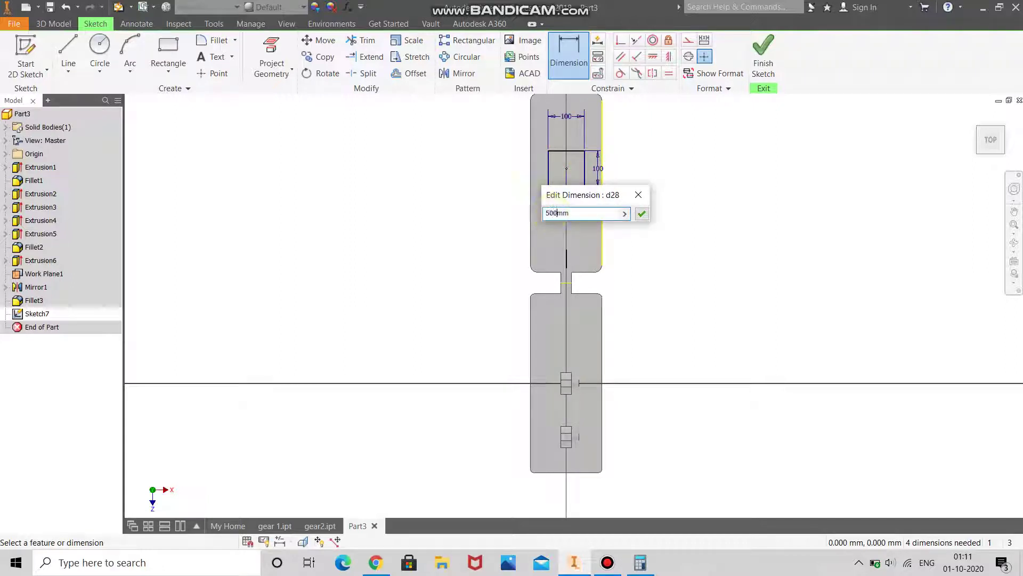
key(Return)
scroll(581, 332, down, 3)
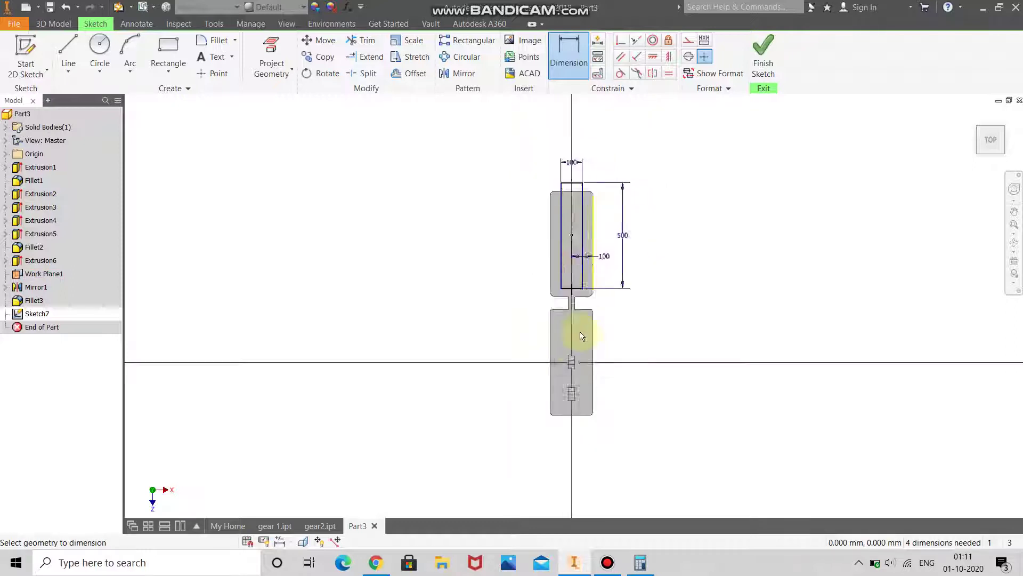
Set the rectangle's length along the mirrored base to 400 mm
scroll(582, 333, up, 2)
double_click(628, 223)
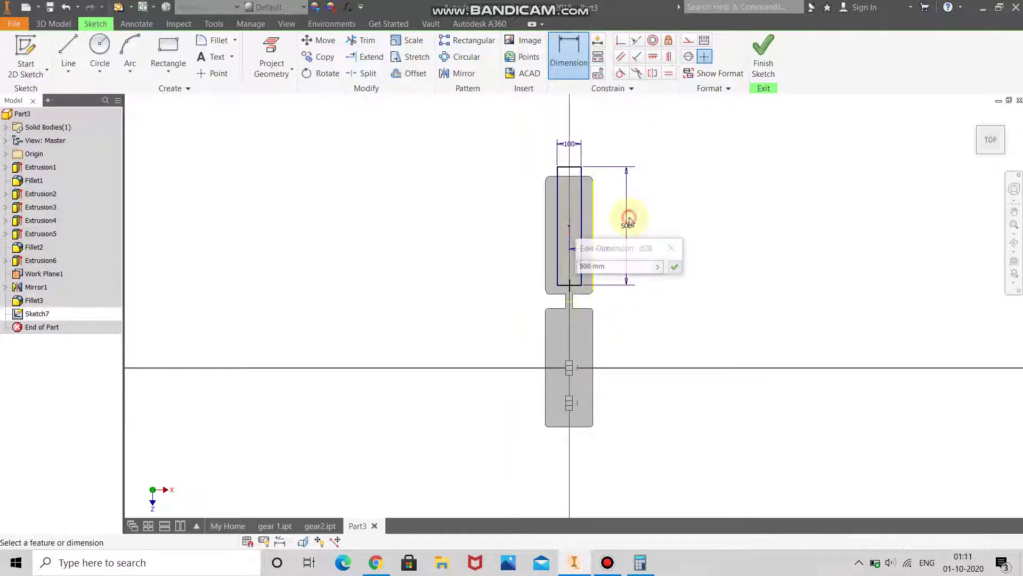
click(580, 266)
text(400)
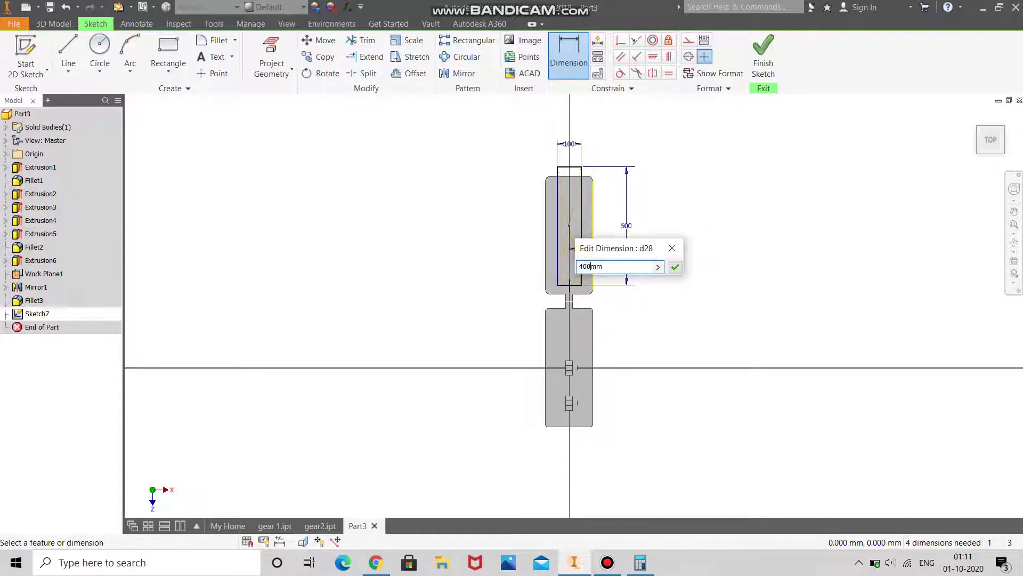
key(Return)
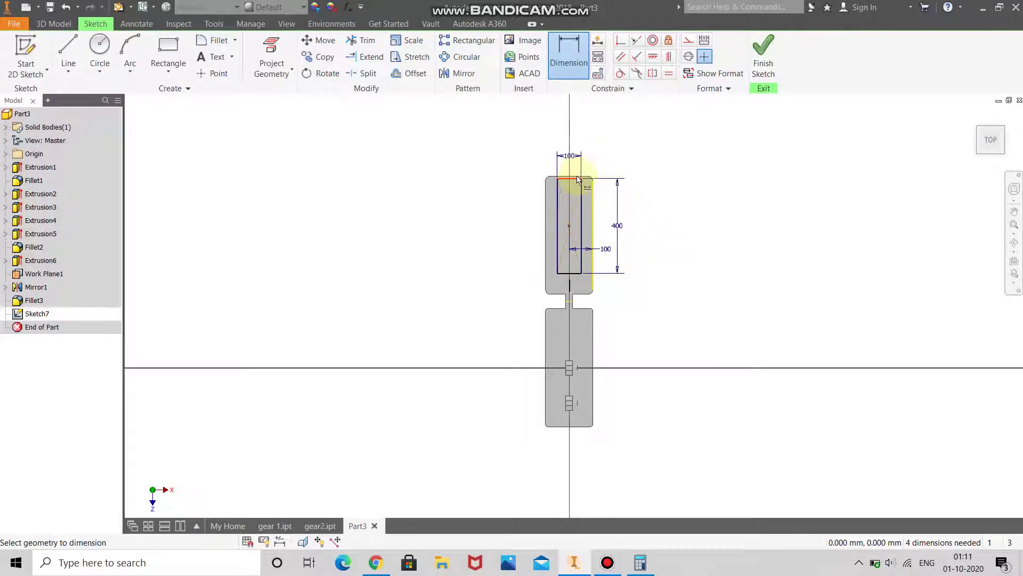
right_click(693, 177)
click(750, 179)
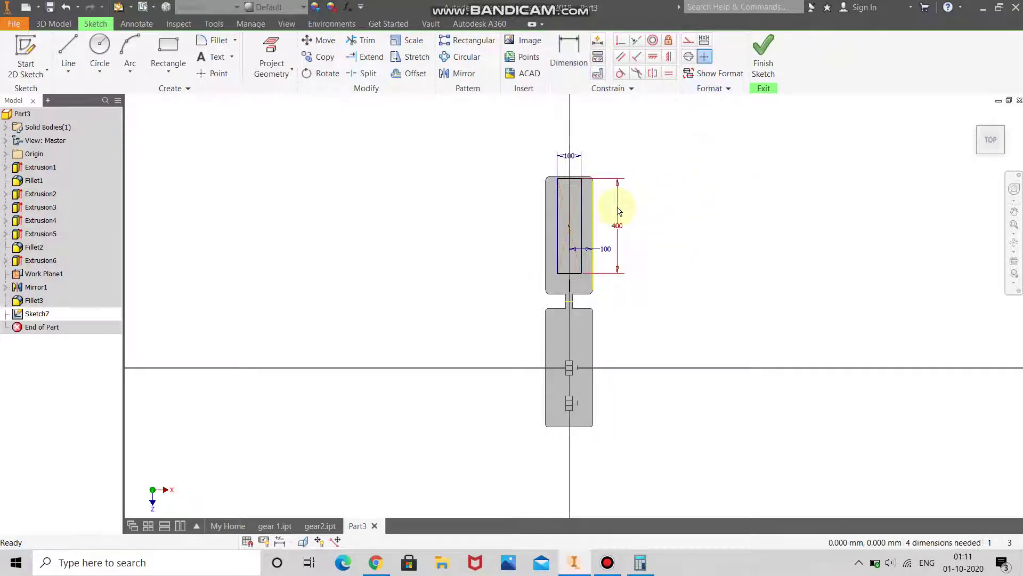
Try to dimension the gap between the rectangle's long side and the mirrored base's adjacent long edge
key(d)
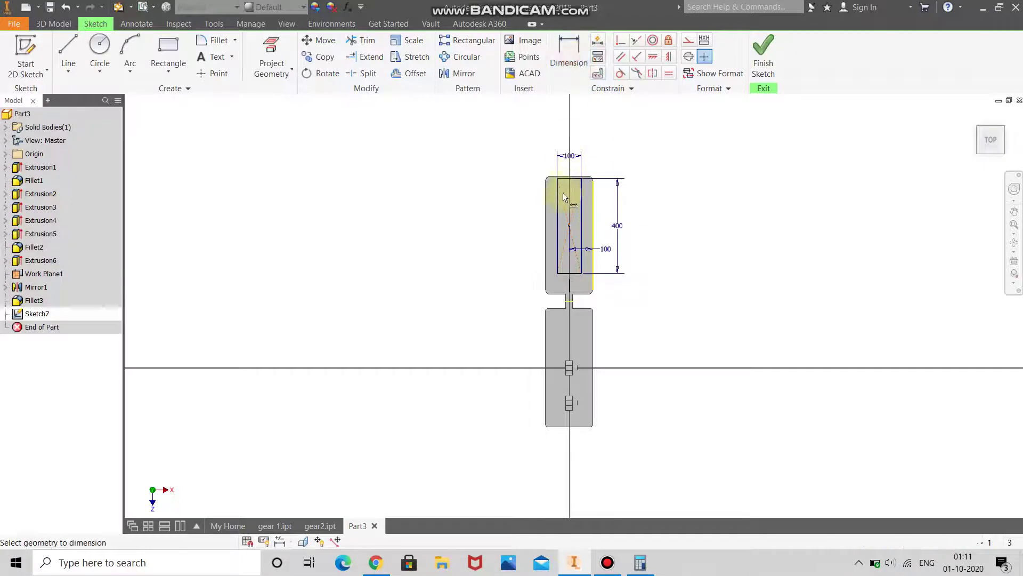
click(558, 200)
click(546, 201)
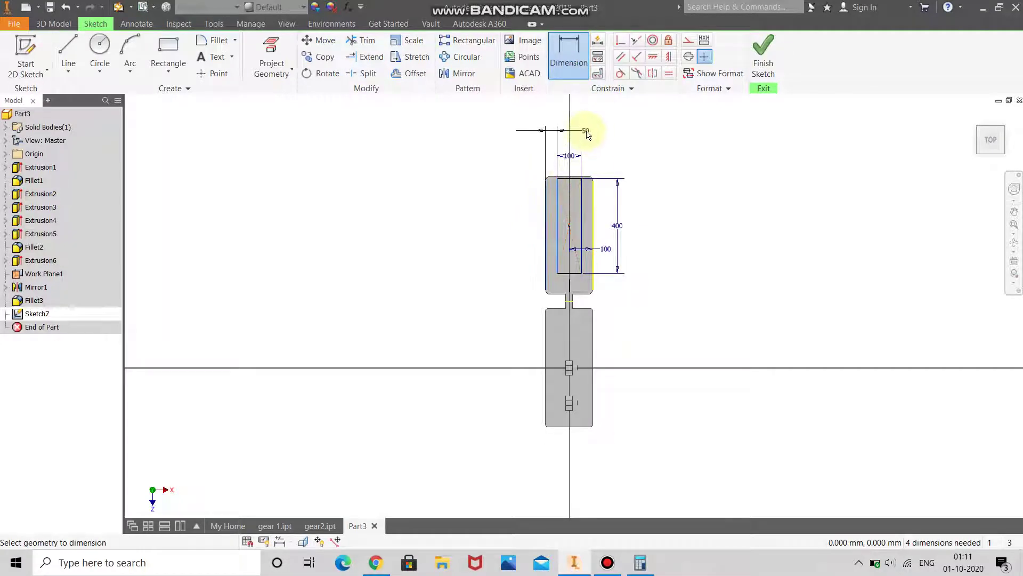
click(585, 133)
click(216, 115)
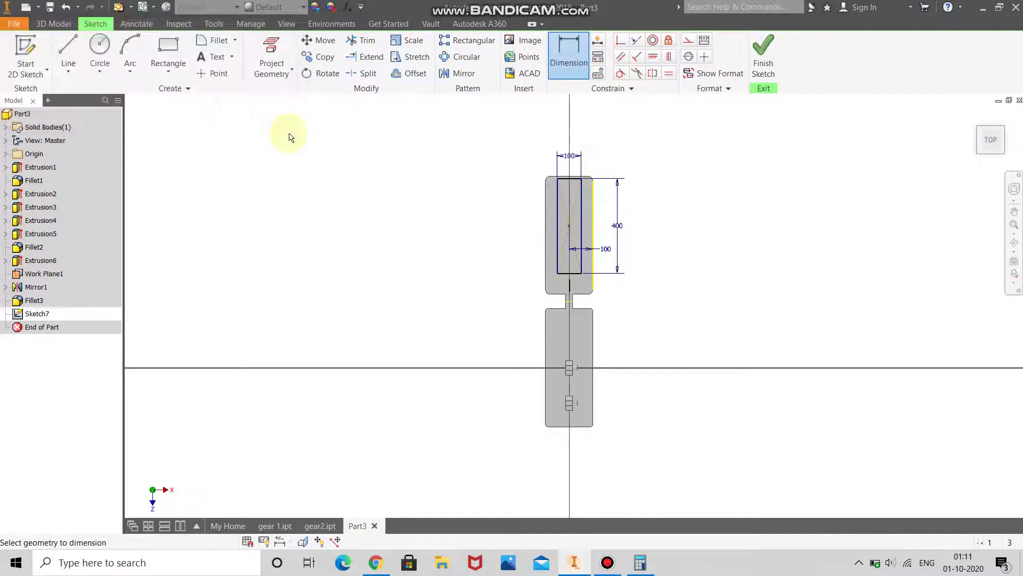
Set the rectangle centre's offset from the mirrored base's long edge to 120, 130 and finally 150 mm, and finish the sketch
click(592, 245)
click(551, 293)
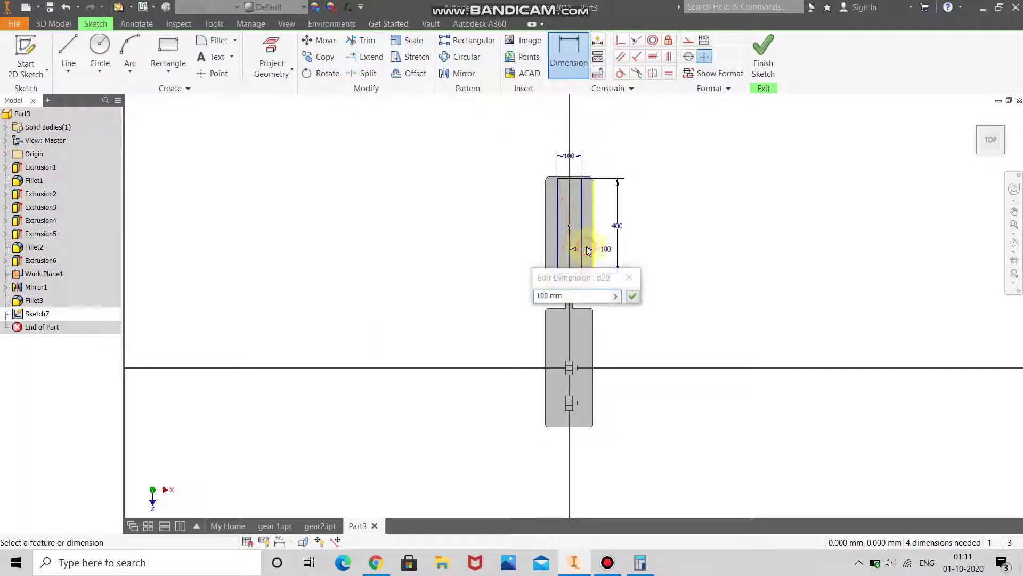
click(546, 293)
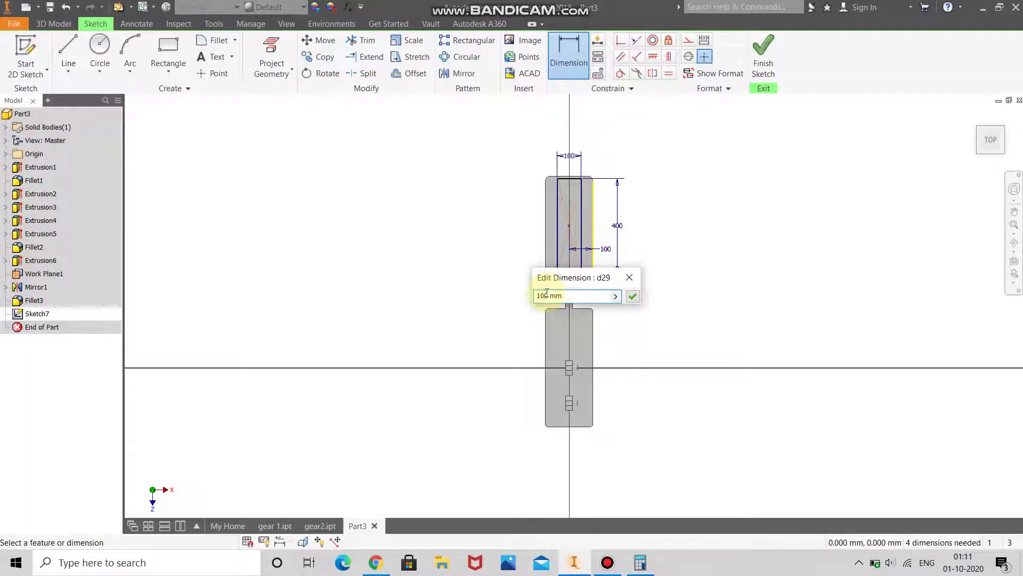
key(Return)
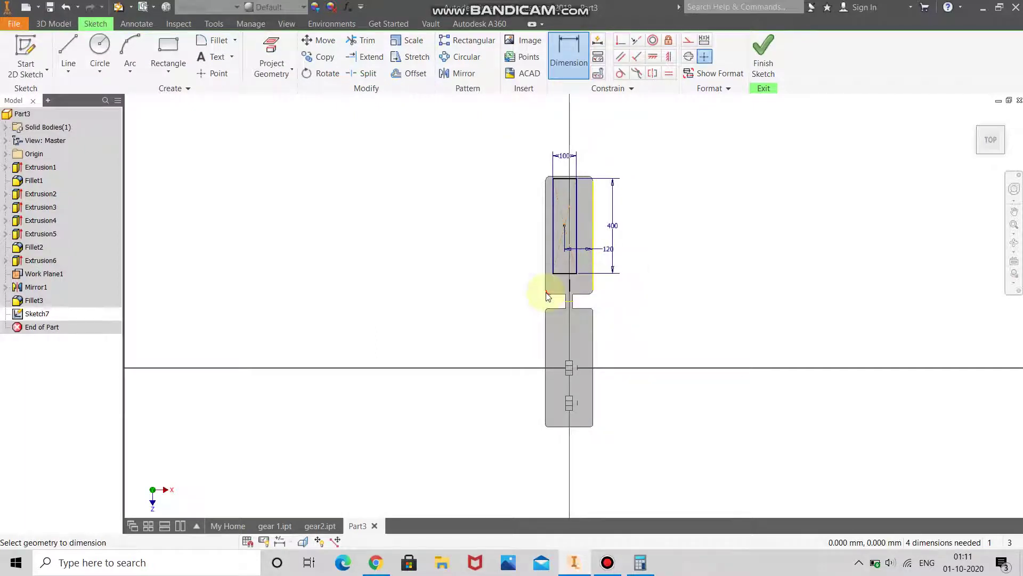
click(589, 251)
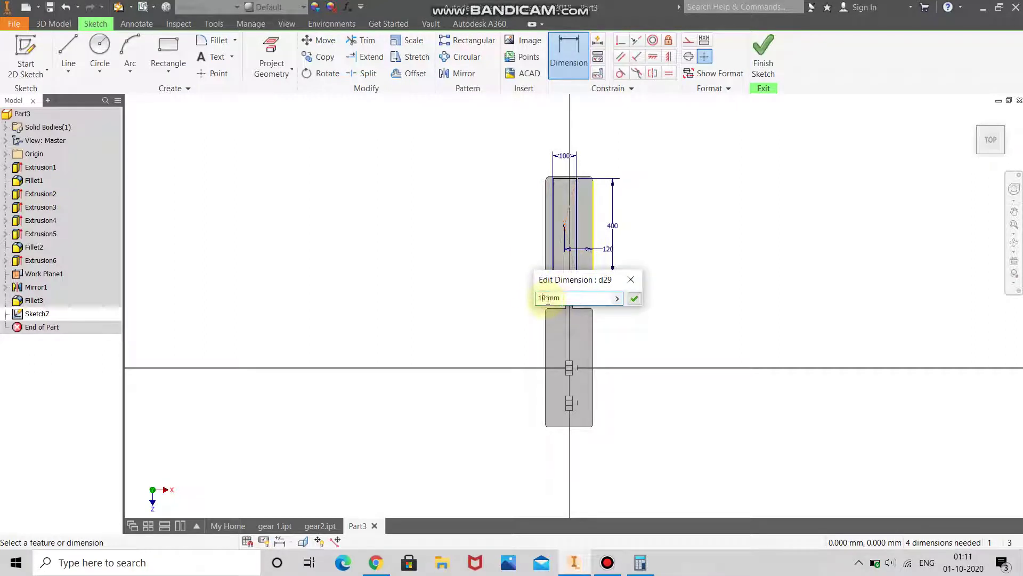
key(Return)
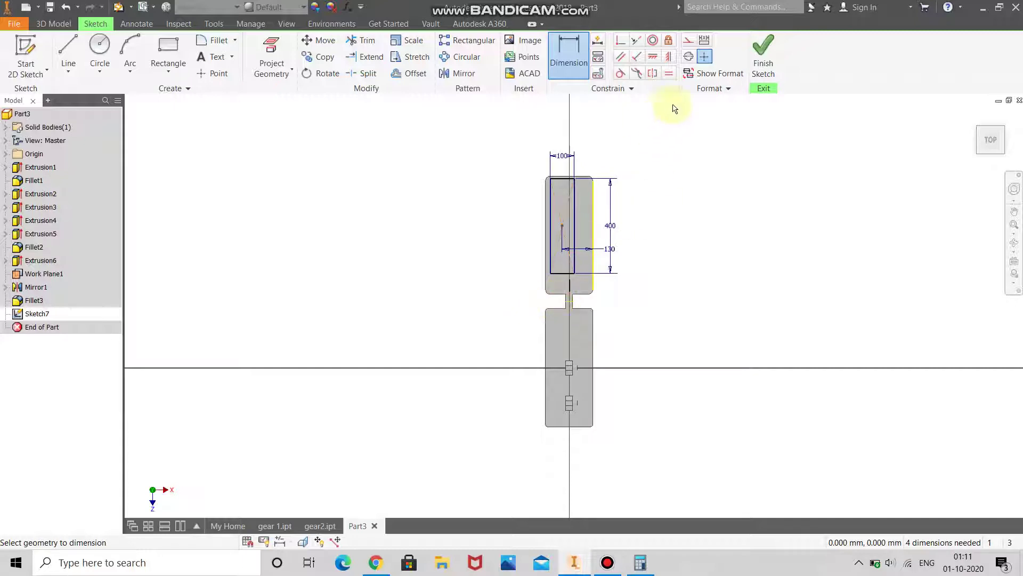
click(608, 255)
click(567, 301)
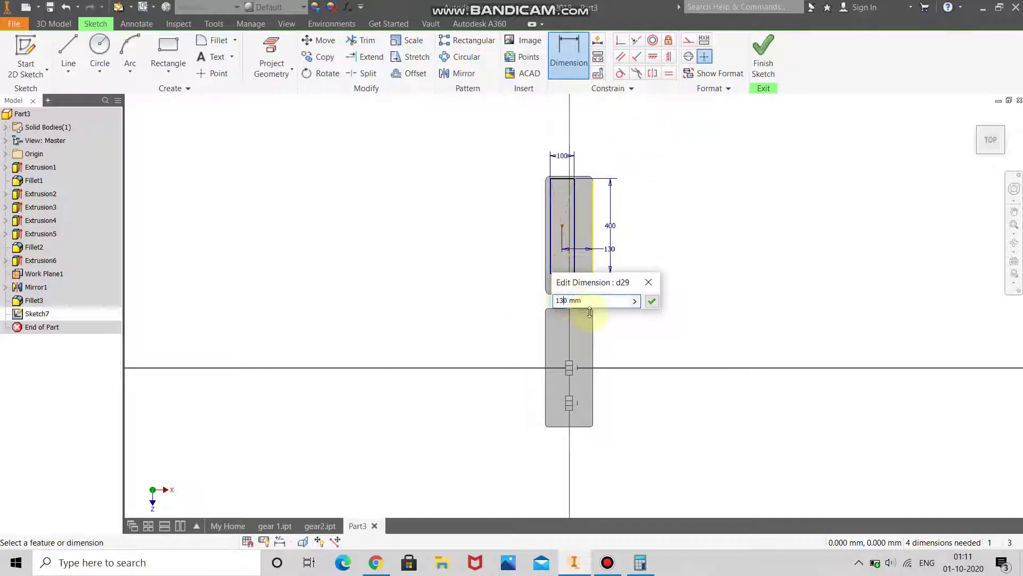
key(Return)
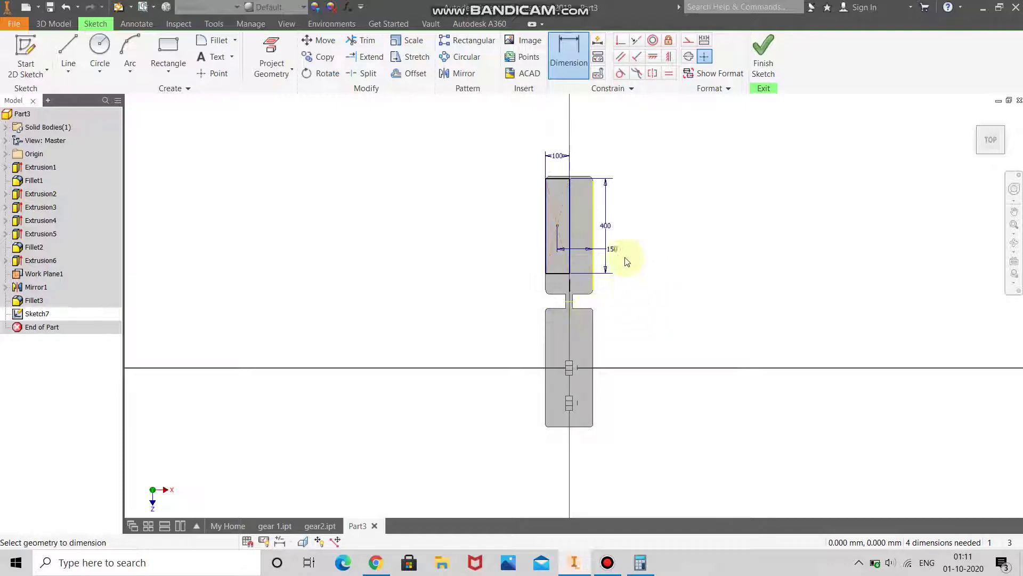
click(767, 64)
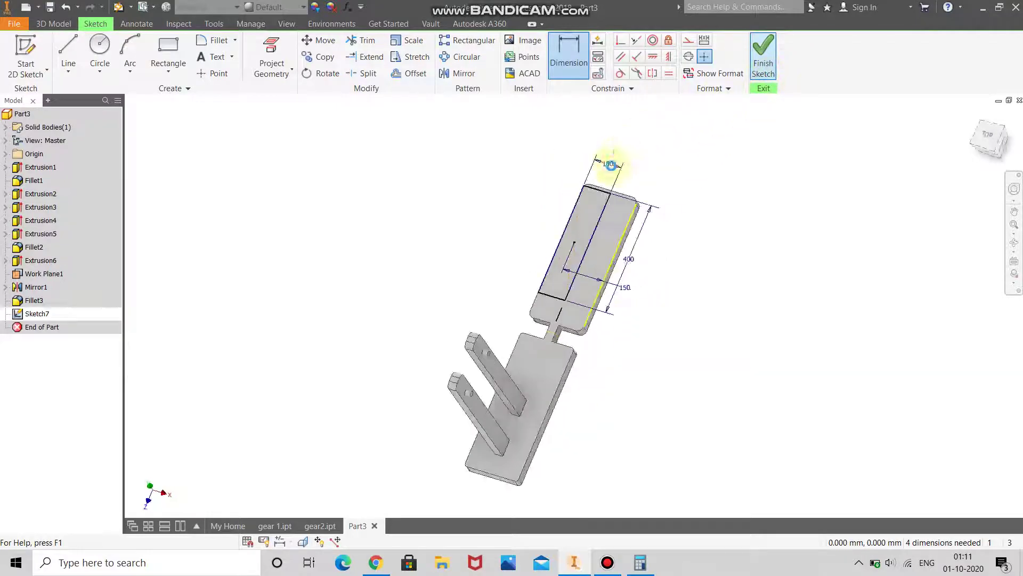
click(69, 51)
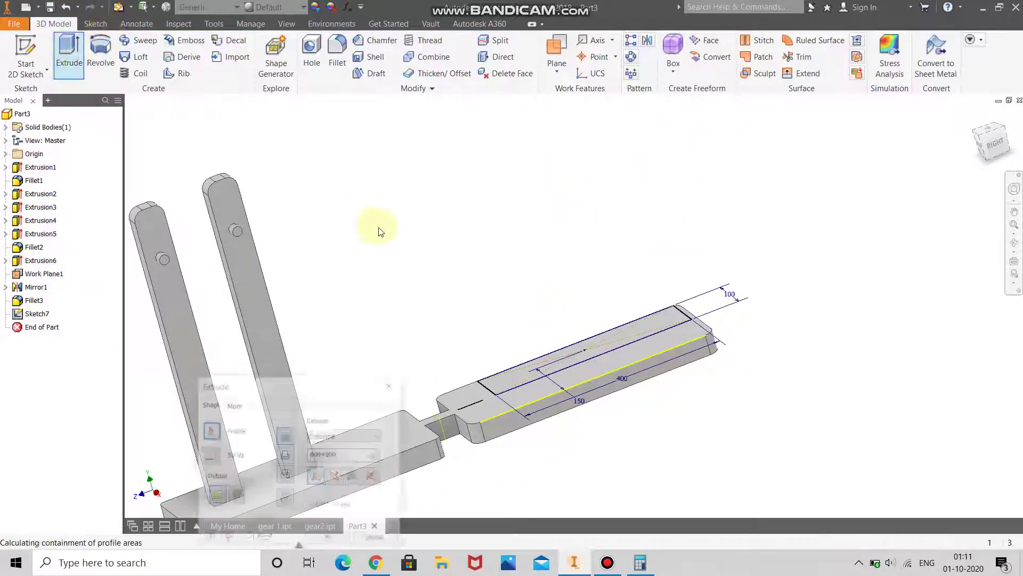
click(562, 369)
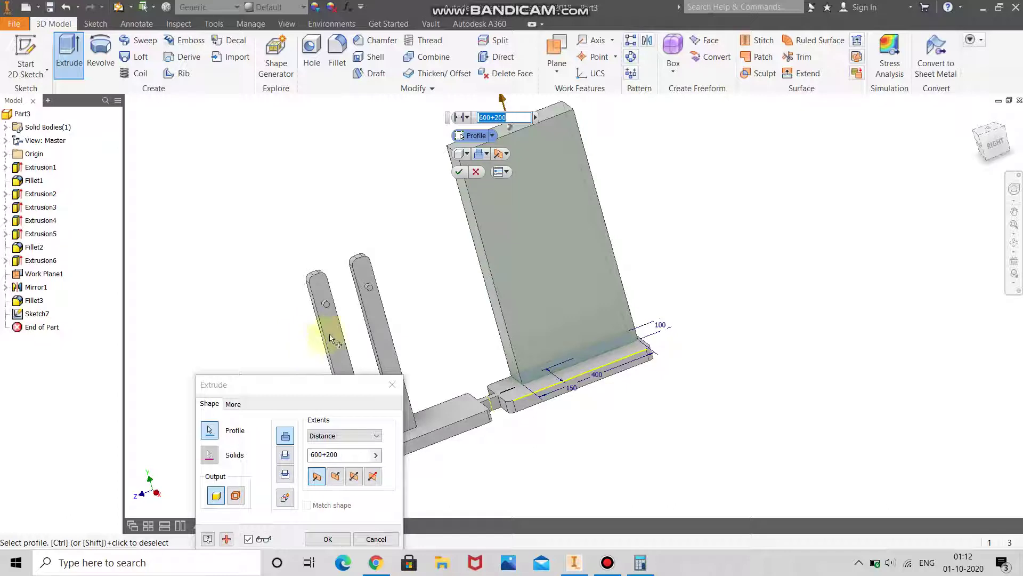
click(392, 384)
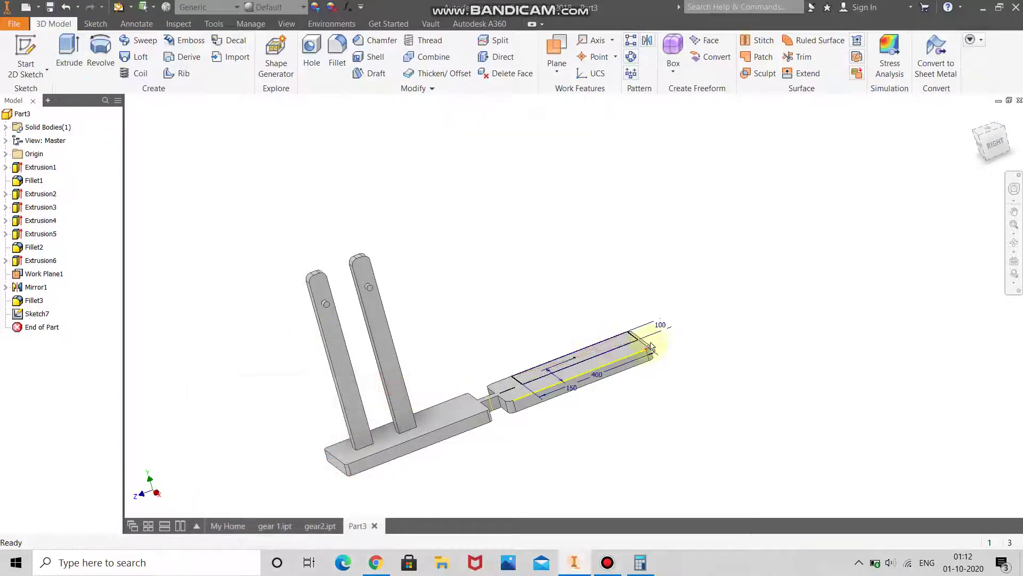
Set the rectangle's width to 50 mm and its centre's offset from the mirrored base's long edge to 160 mm
double_click(660, 324)
text(50)
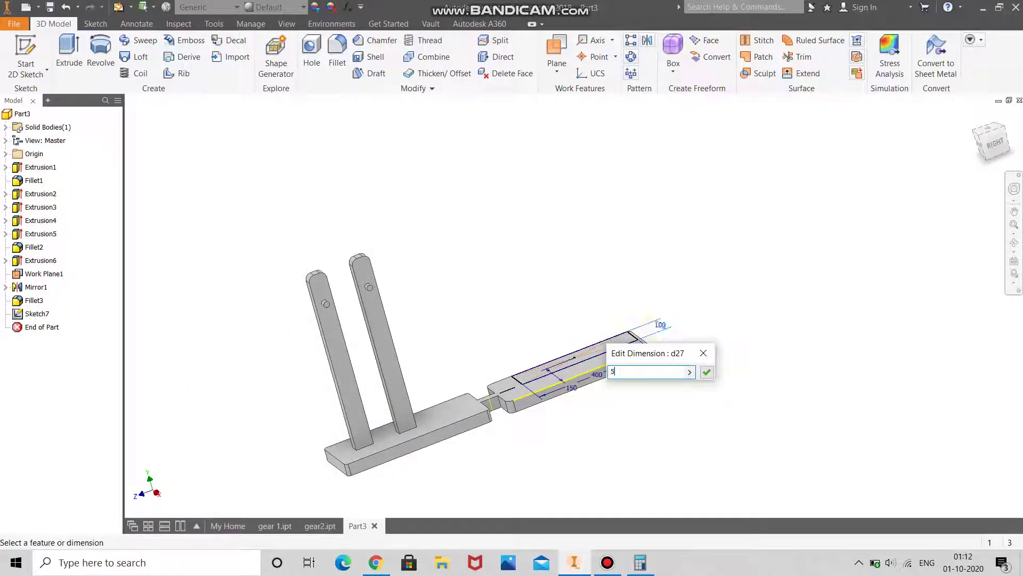
key(Return)
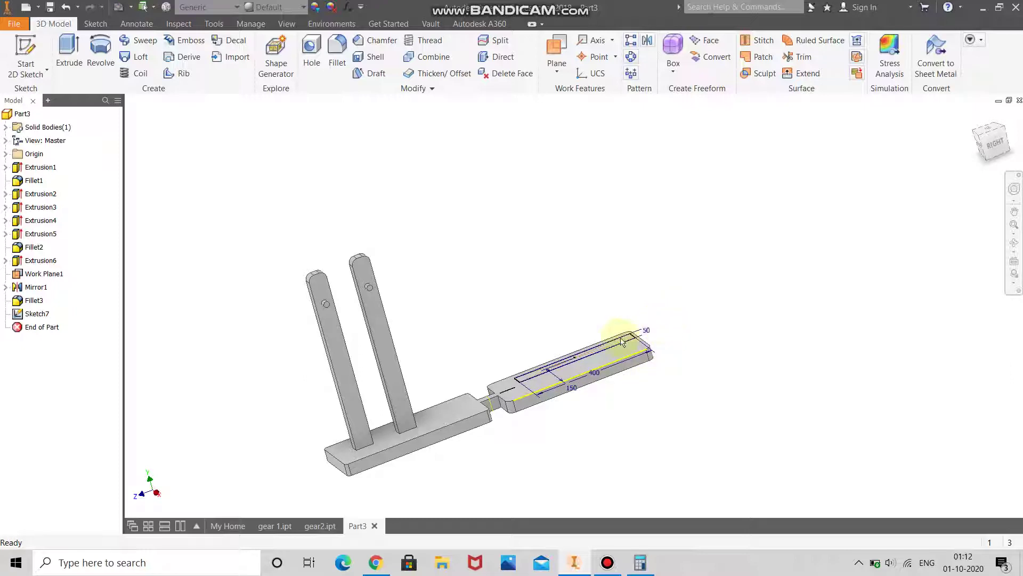
scroll(624, 337, up, 2)
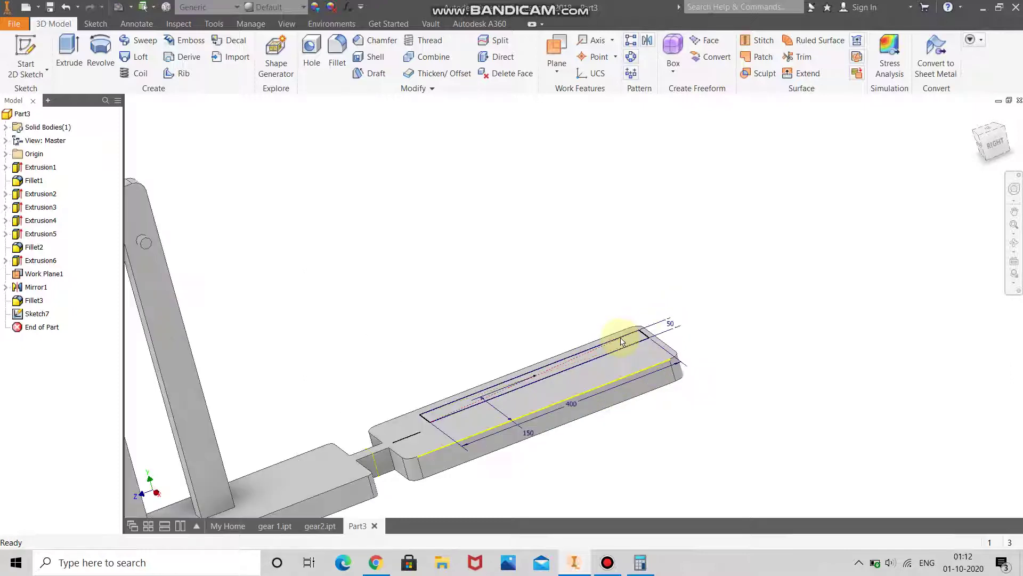
double_click(525, 430)
text(16)
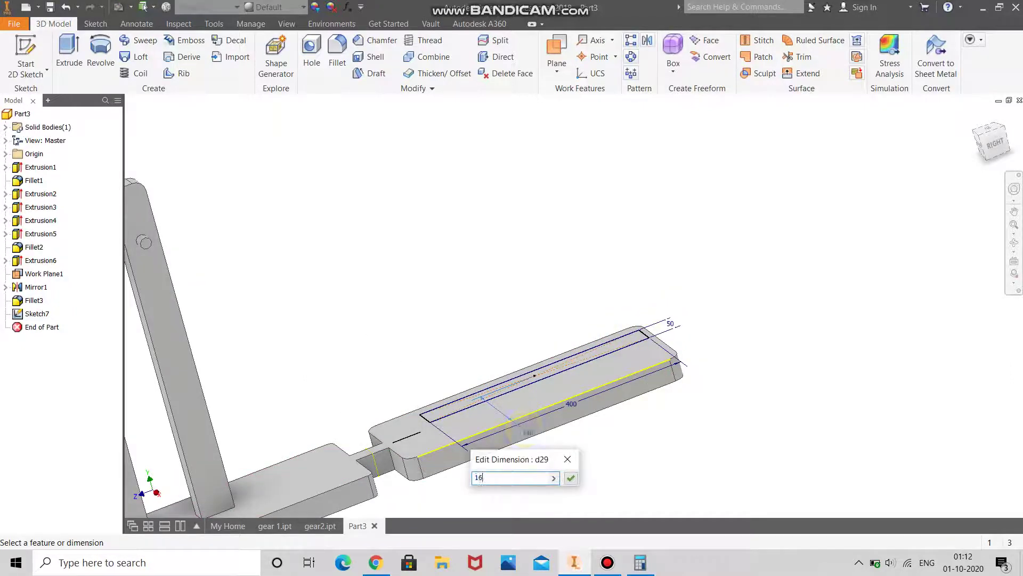
key(Return)
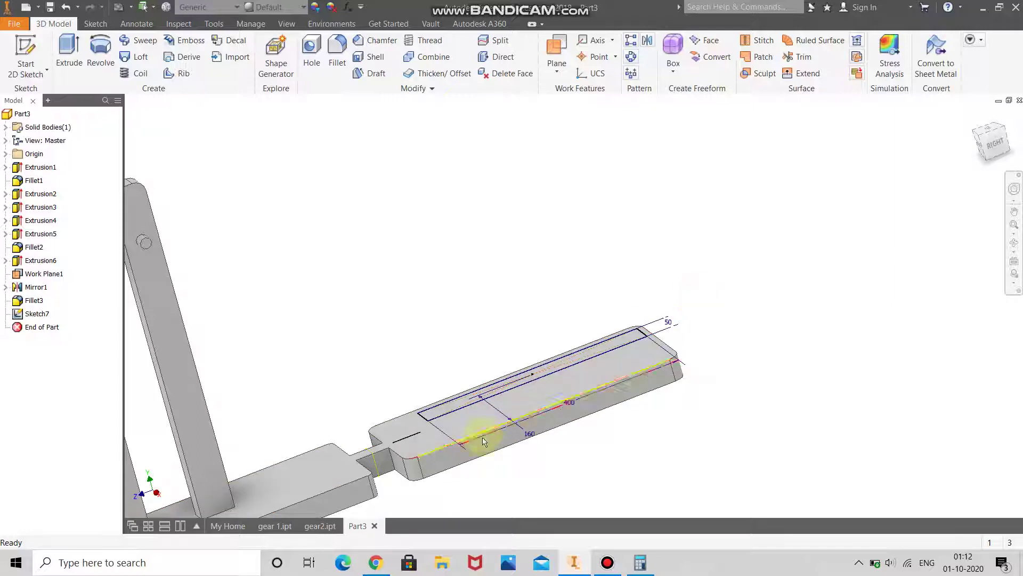
Extrude the narrow rectangle 600+200 mm upward from the mirrored base as an upright plate
click(69, 53)
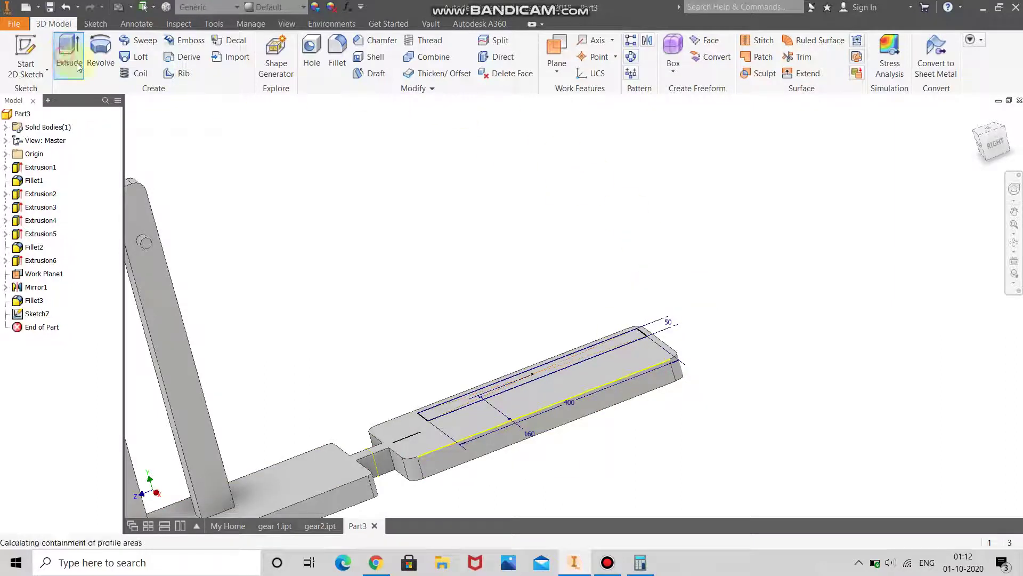
click(514, 380)
scroll(567, 395, down, 4)
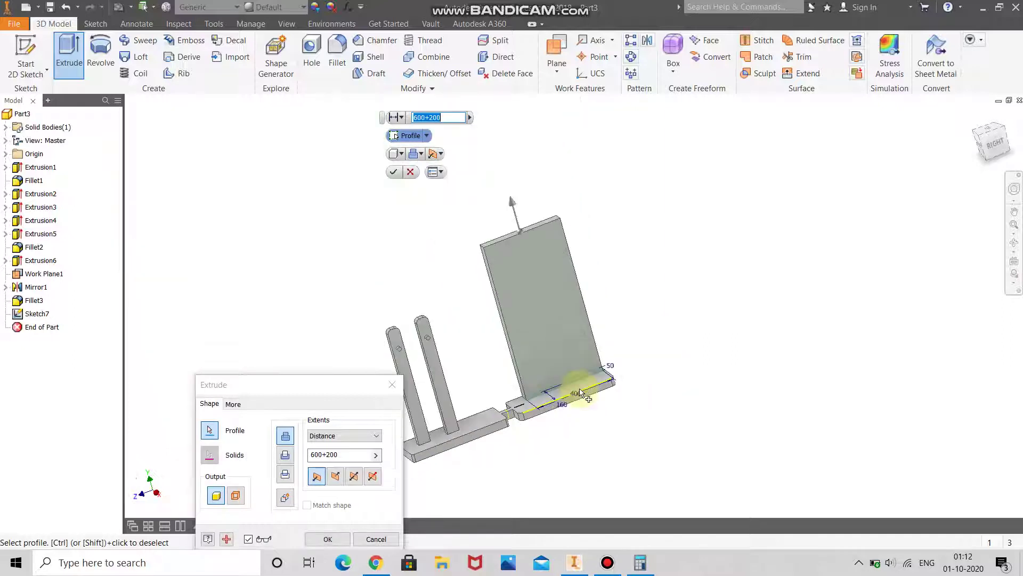
click(327, 539)
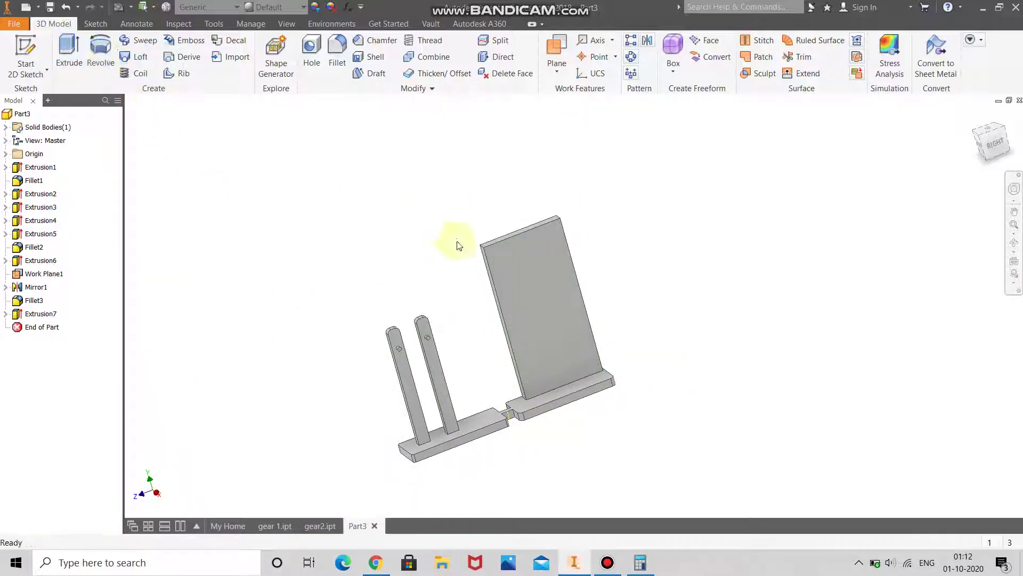
Sketch a 400 mm by 30 mm rectangle along the top edge of the upright plate's broad face
click(569, 254)
click(566, 253)
scroll(753, 113, up, 5)
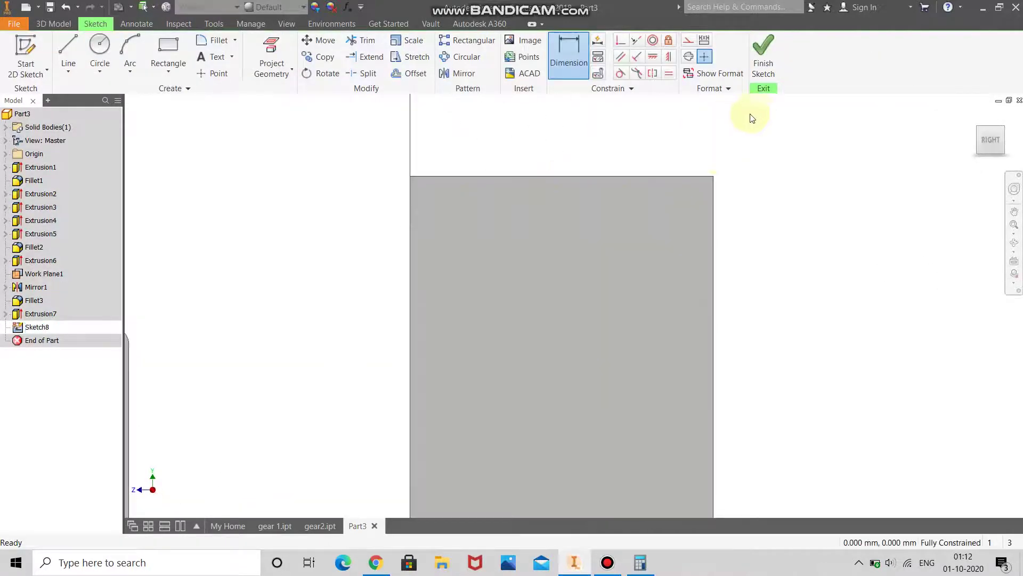
click(162, 47)
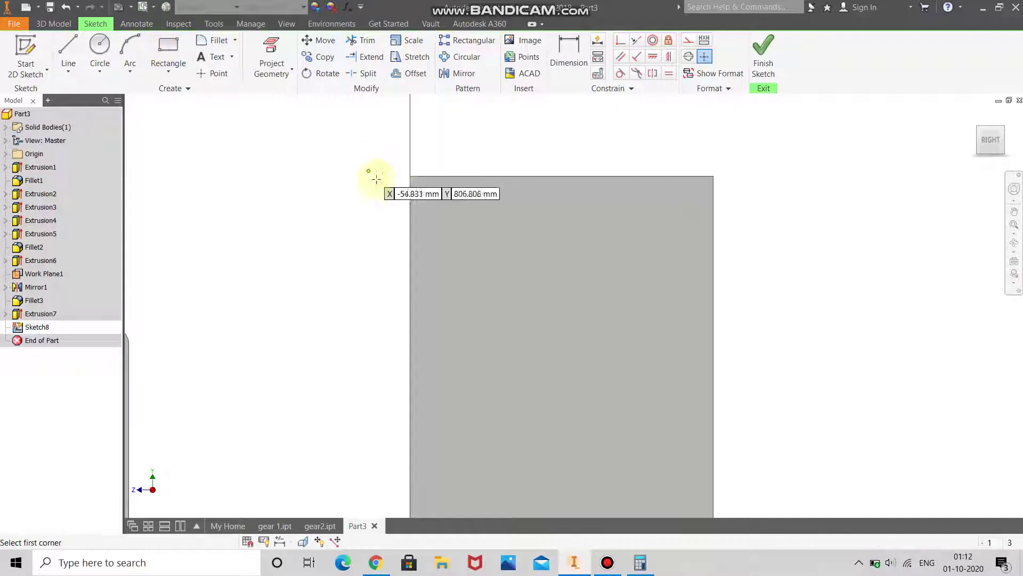
click(409, 176)
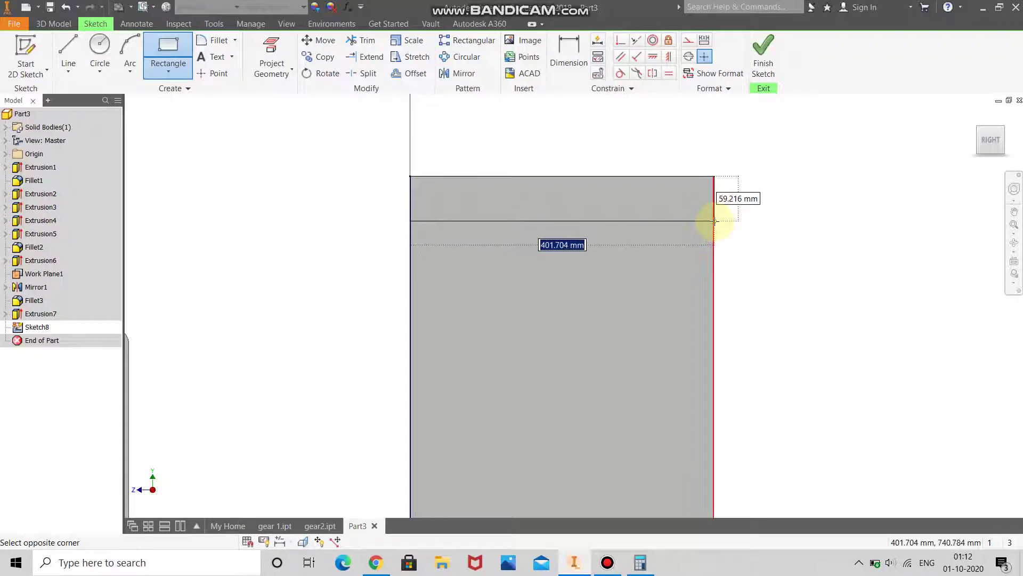
text(400)
key(Tab)
text(20)
key(Tab)
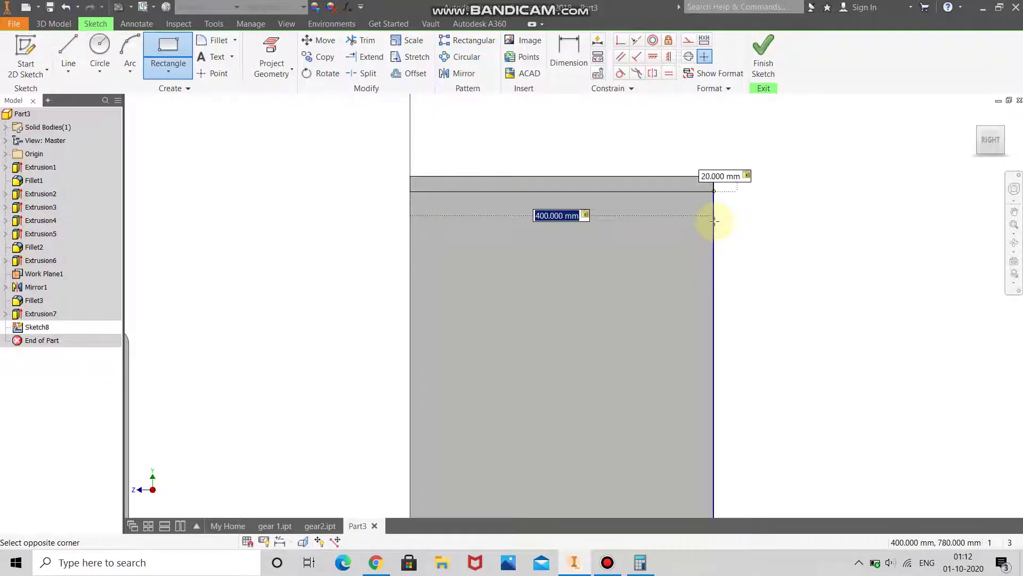
key(Tab)
text(30)
key(Tab)
key(Return)
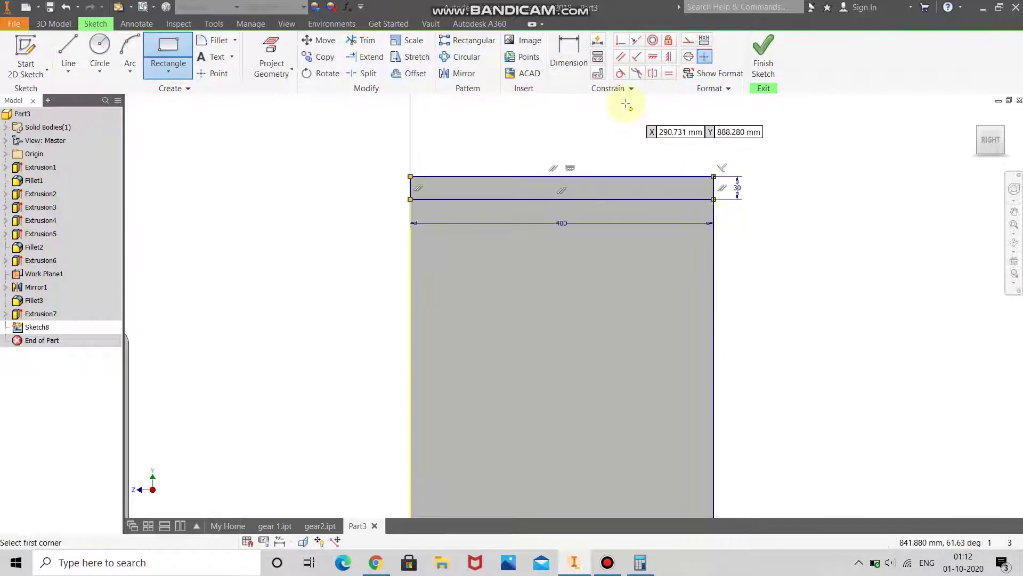
click(764, 56)
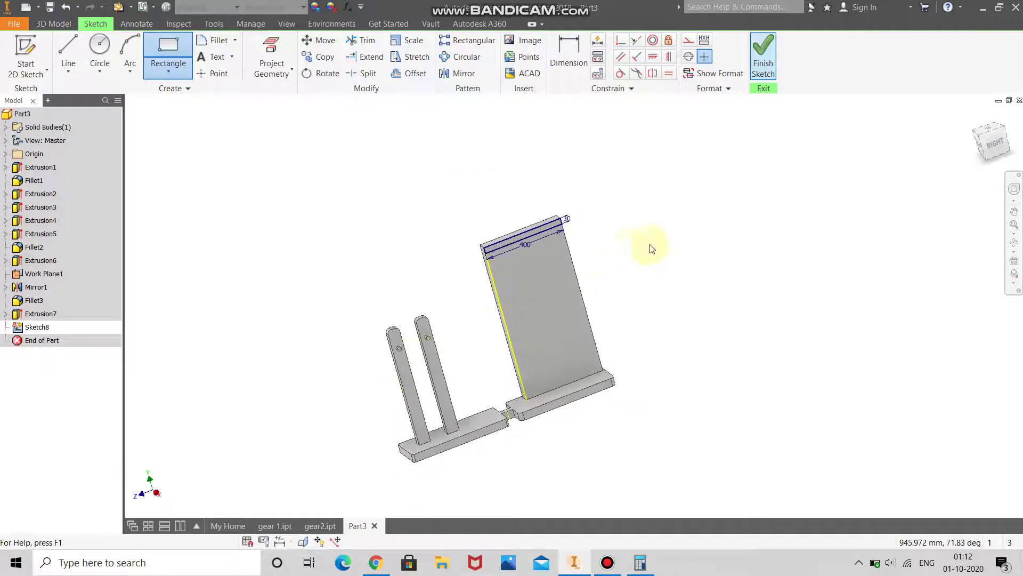
Extrude the rectangle at the plate's top edge outward by 40 mm as a ledge
scroll(637, 244, down, 3)
click(69, 53)
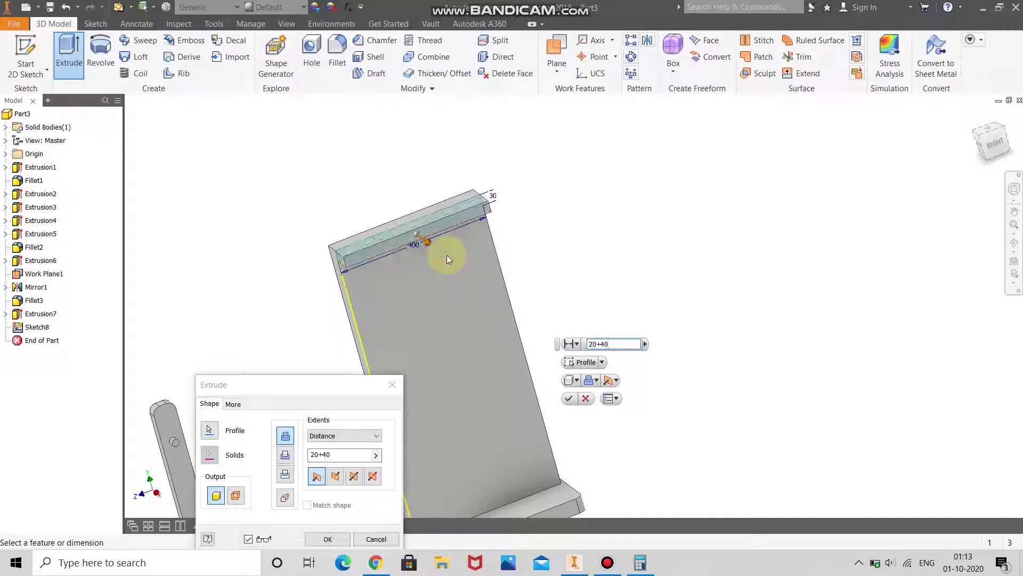
key(BackSpace)
key(BackSpace)
key(BackSpace)
key(BackSpace)
text(40)
click(327, 538)
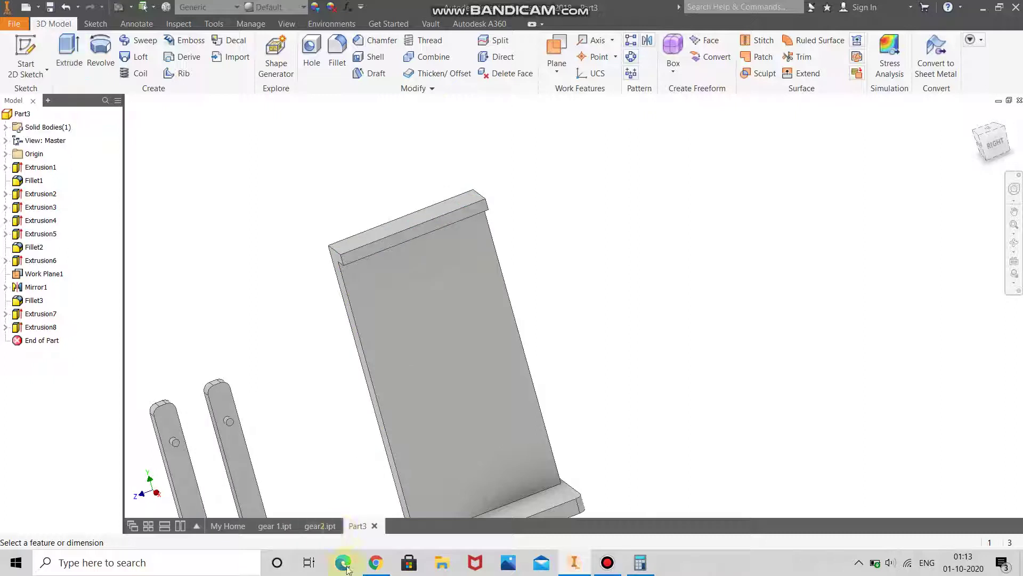
Pattern the top ledge down the plate's face with a rectangular pattern of 2 instances spaced 100 mm apart
click(631, 41)
click(456, 224)
click(146, 192)
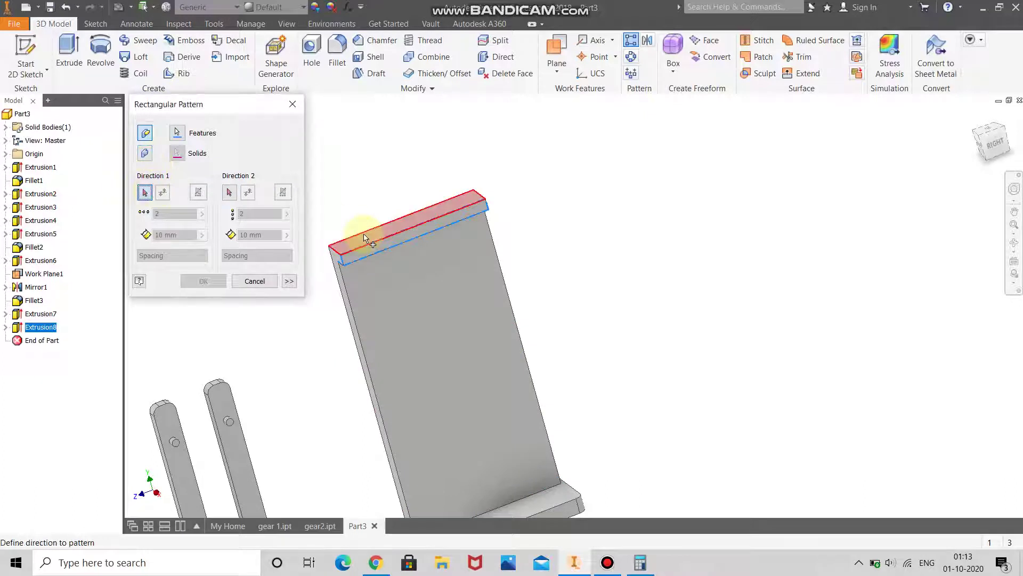
click(341, 244)
double_click(164, 215)
click(163, 192)
key(BackSpace)
key(BackSpace)
text(50)
key(BackSpace)
key(BackSpace)
text(100)
key(Tab)
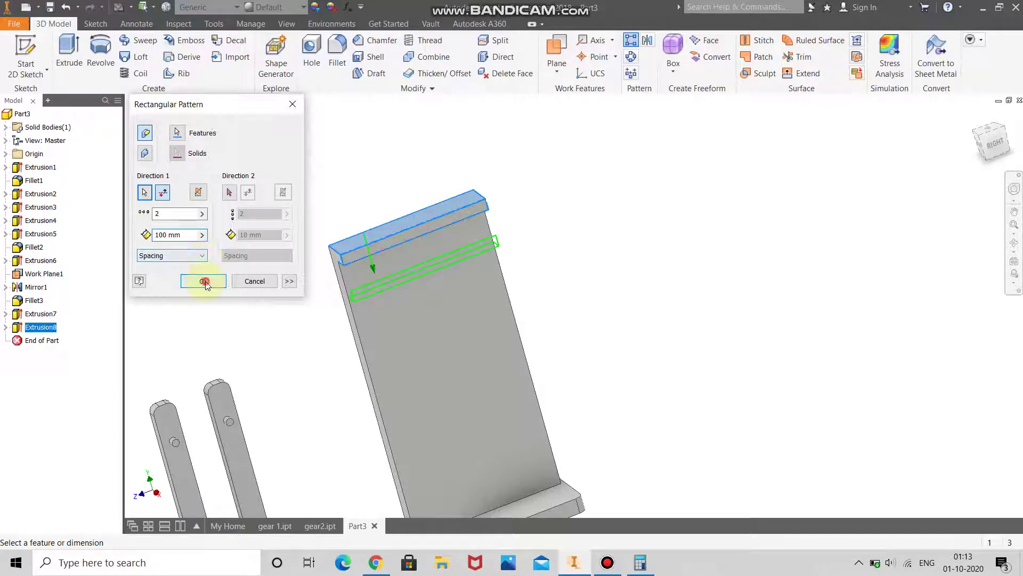
click(202, 280)
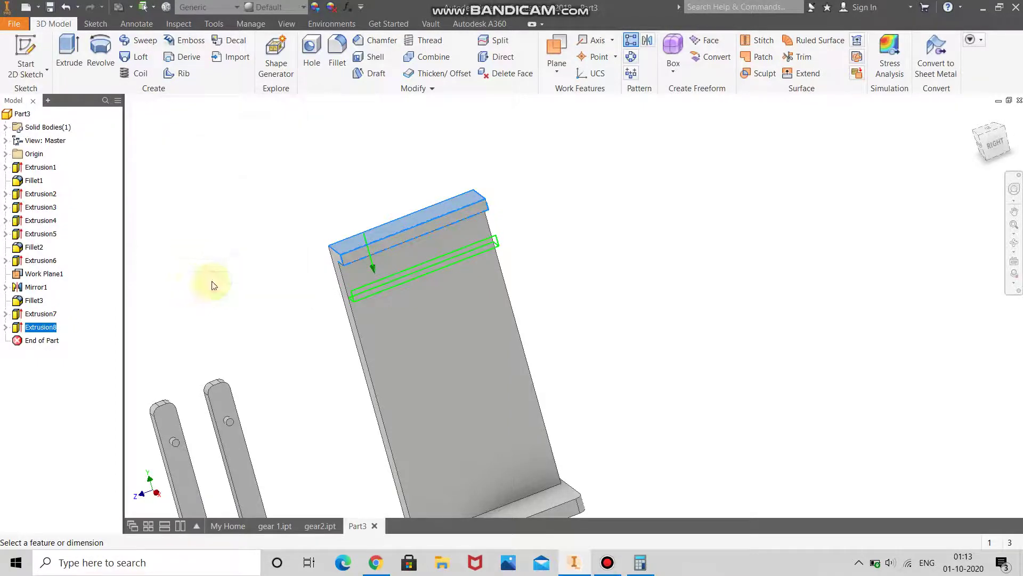
Hide the work plane between the two bases
click(1016, 241)
drag(669, 281, 495, 321)
key(Escape)
scroll(491, 418, up, 4)
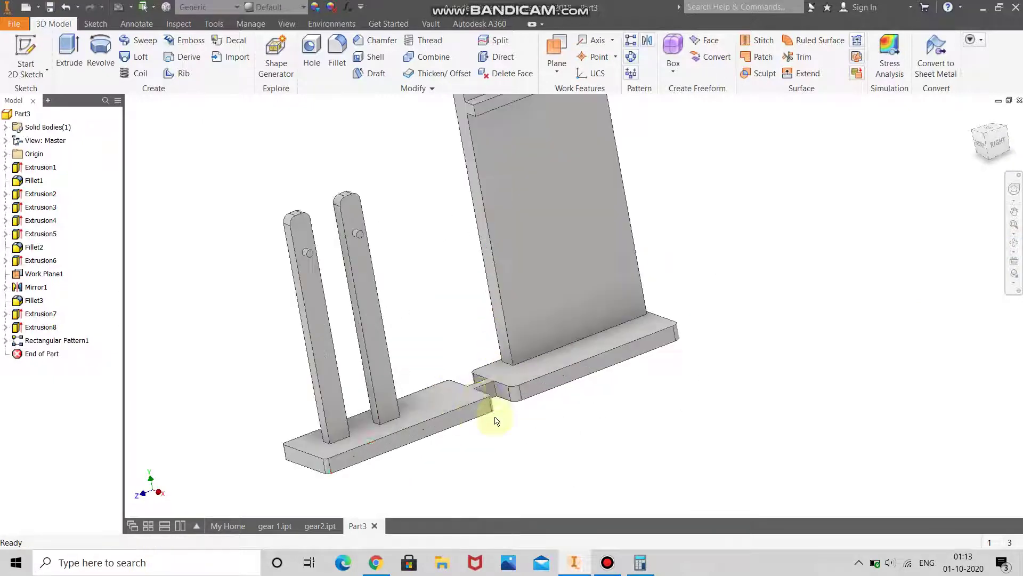
right_click(482, 388)
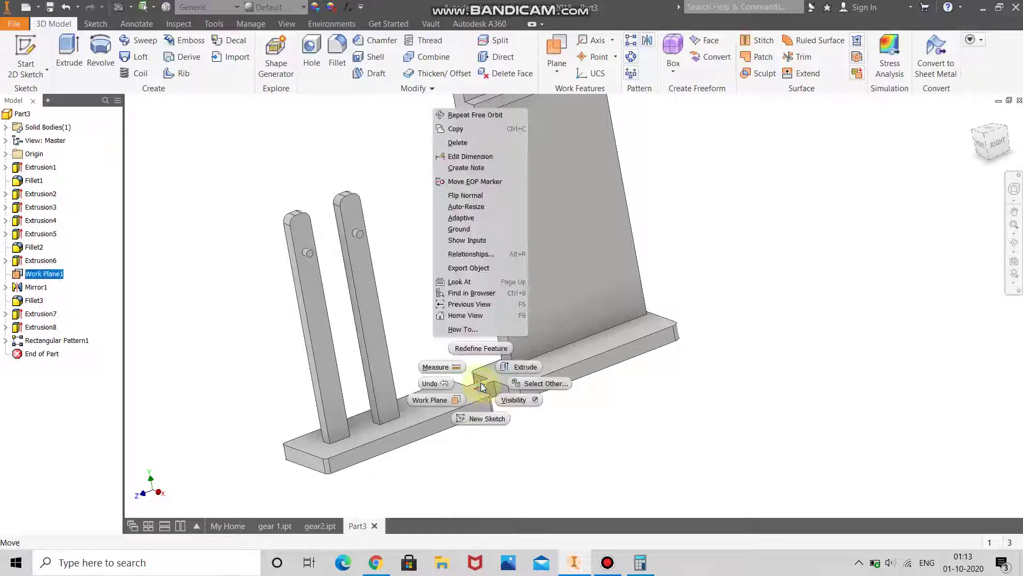
click(510, 400)
Measure the gap between the two ledges using a new sketch on the upright plate's face
scroll(681, 320, down, 4)
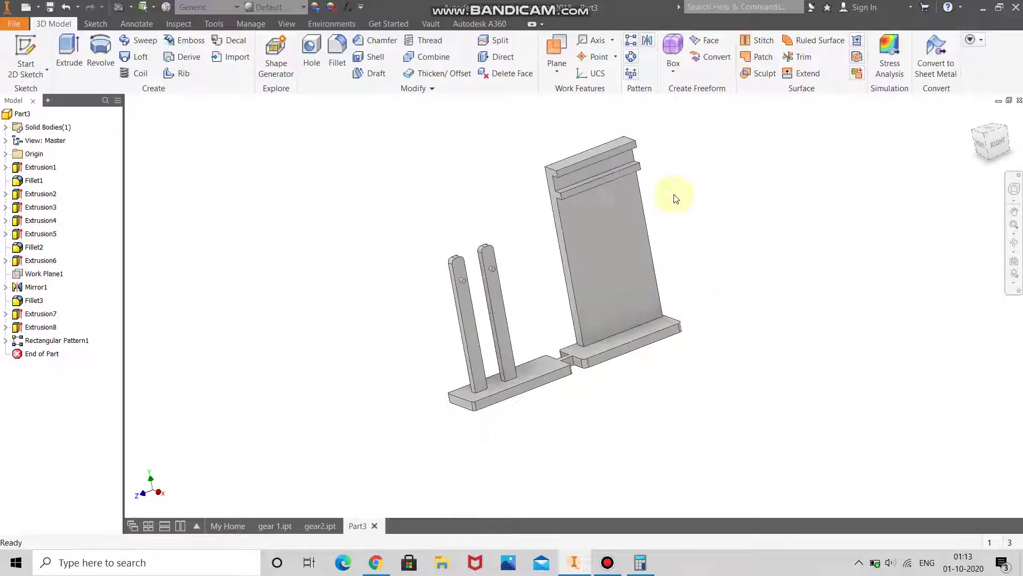
scroll(600, 141, up, 4)
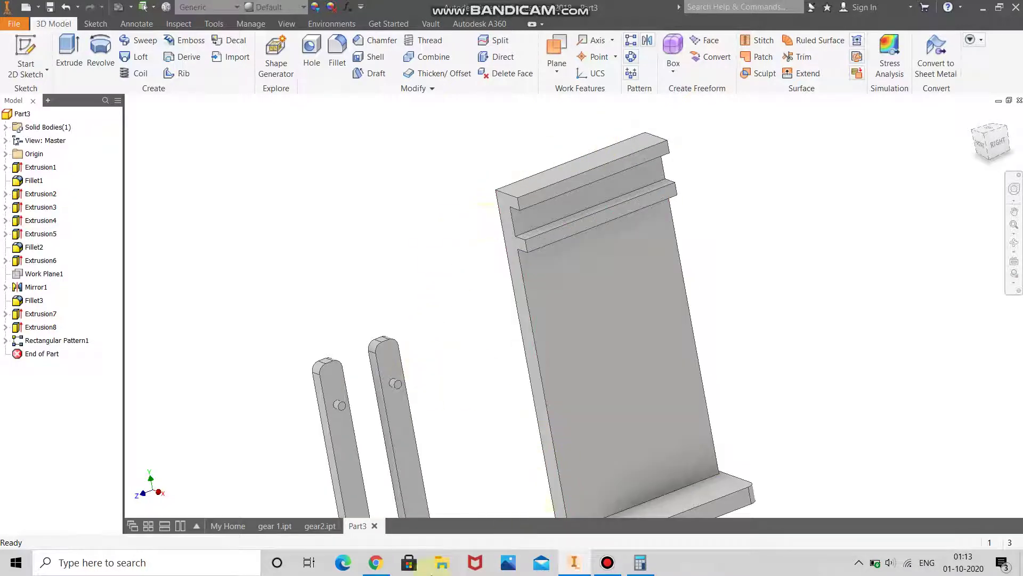
scroll(350, 222, down, 3)
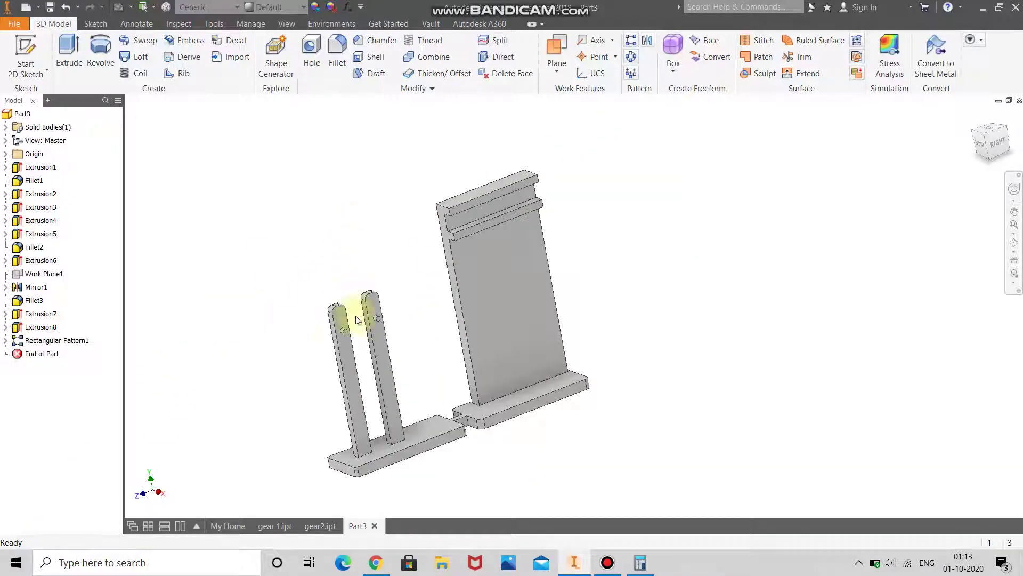
scroll(355, 343, up, 3)
scroll(357, 345, down, 3)
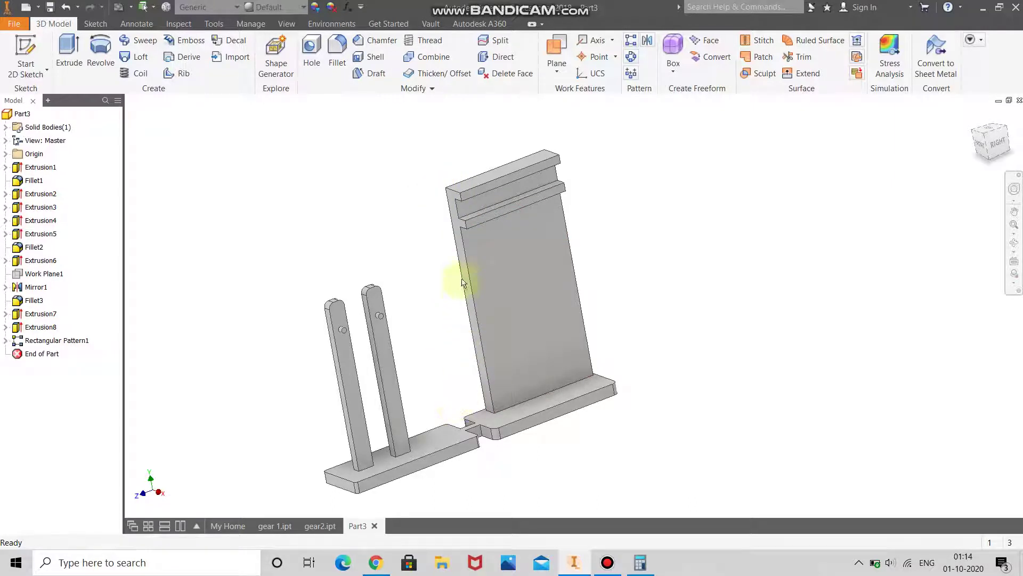
click(506, 198)
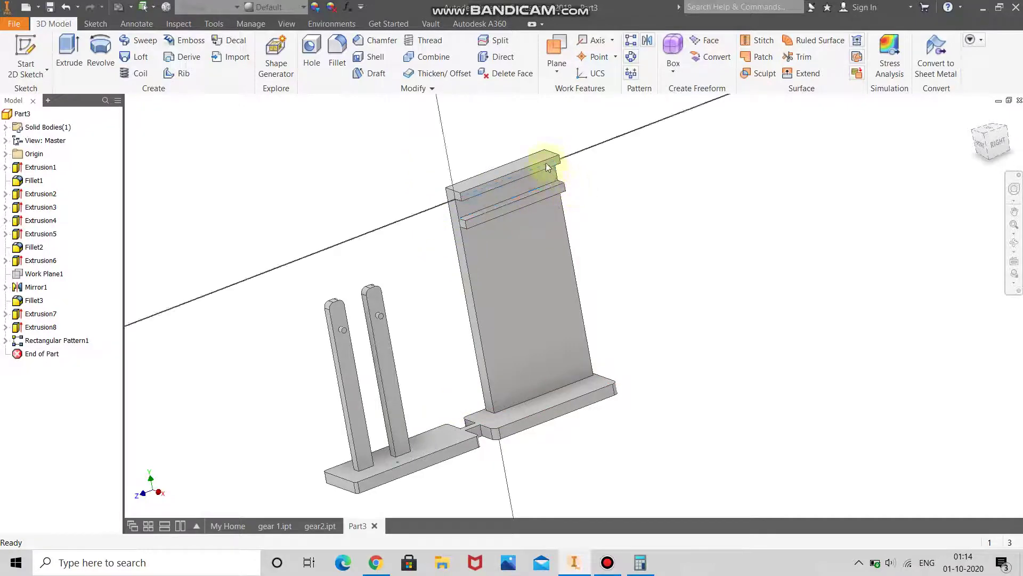
key(Escape)
scroll(617, 160, up, 5)
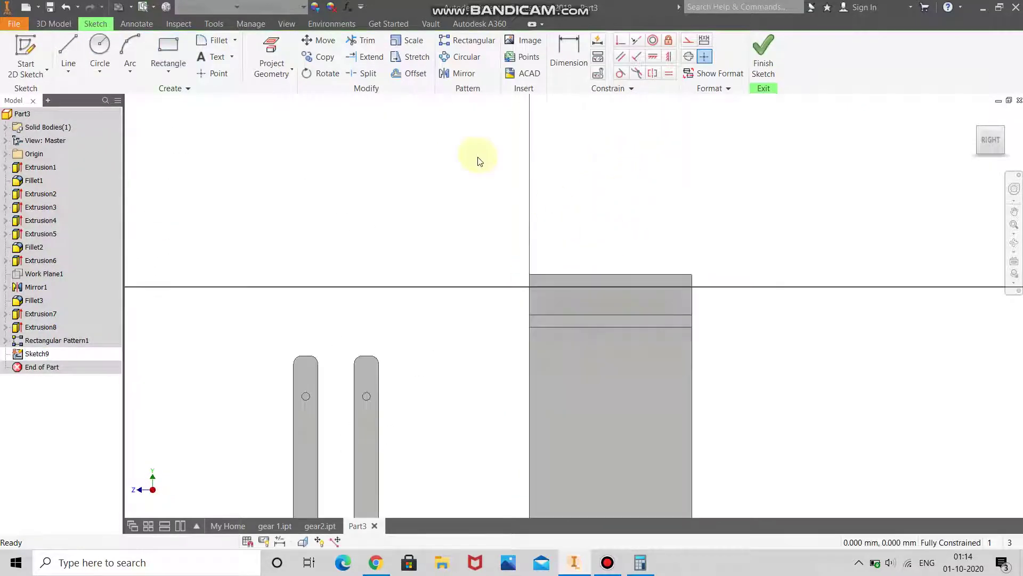
click(568, 56)
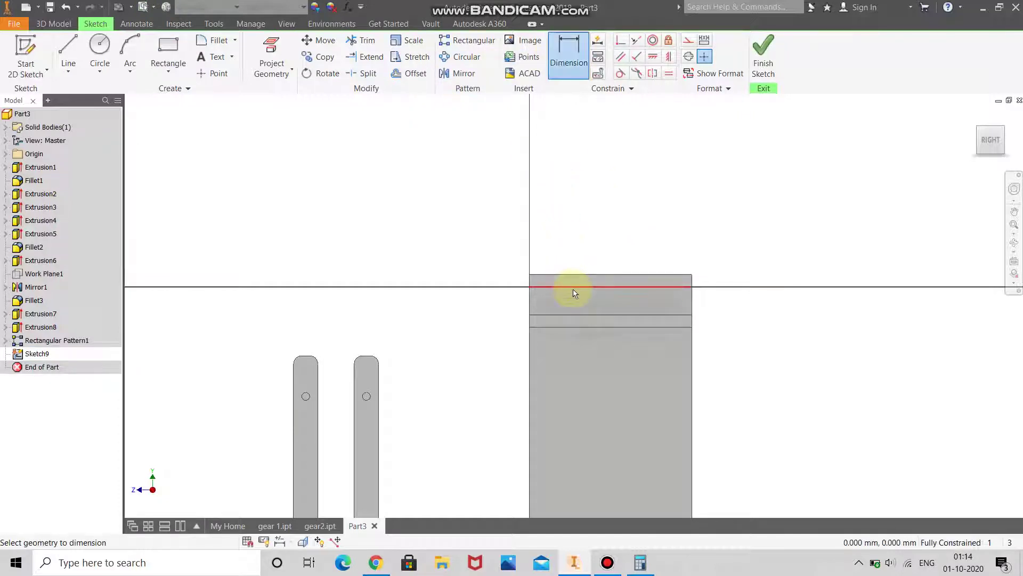
click(559, 313)
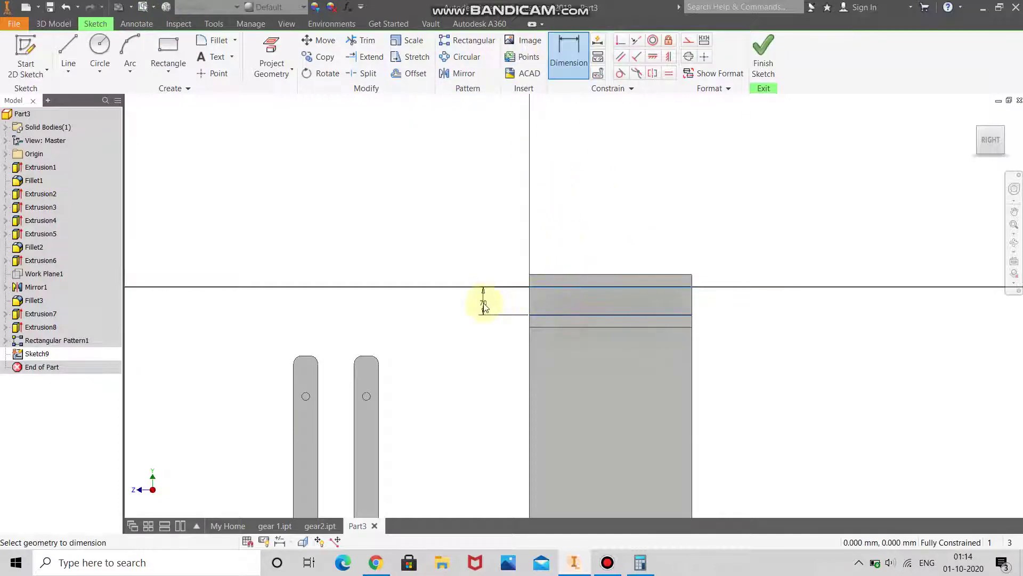
right_click(483, 307)
click(488, 268)
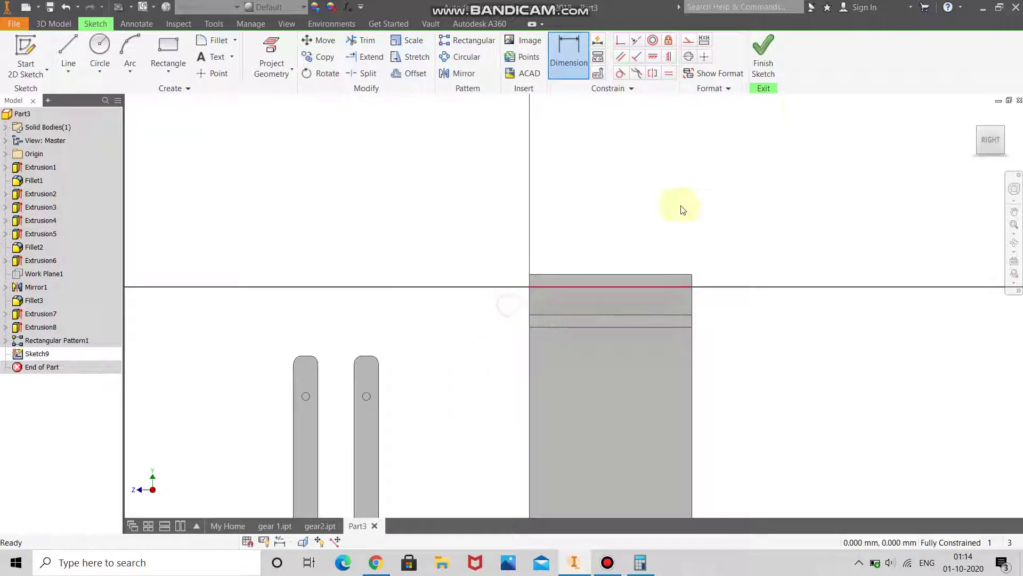
click(762, 63)
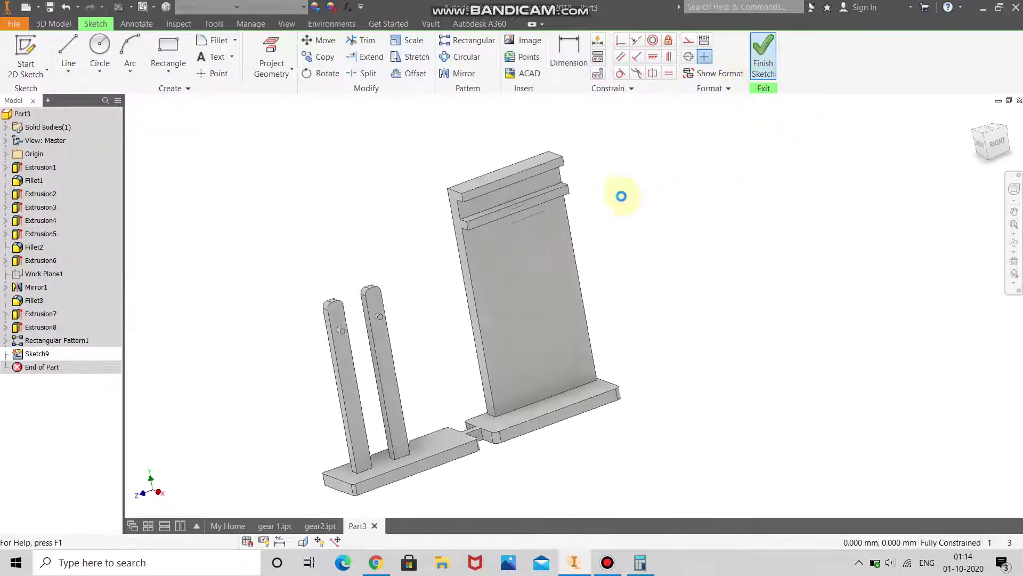
Delete the temporary measuring sketch and save the part as stand in the quick return mechanism folder
right_click(35, 354)
click(38, 359)
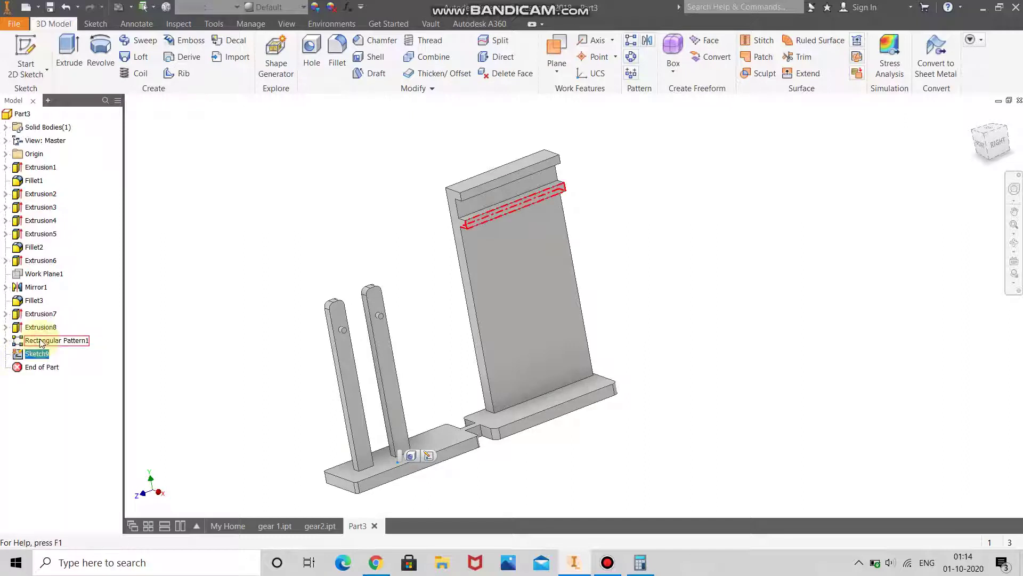
right_click(36, 355)
click(47, 342)
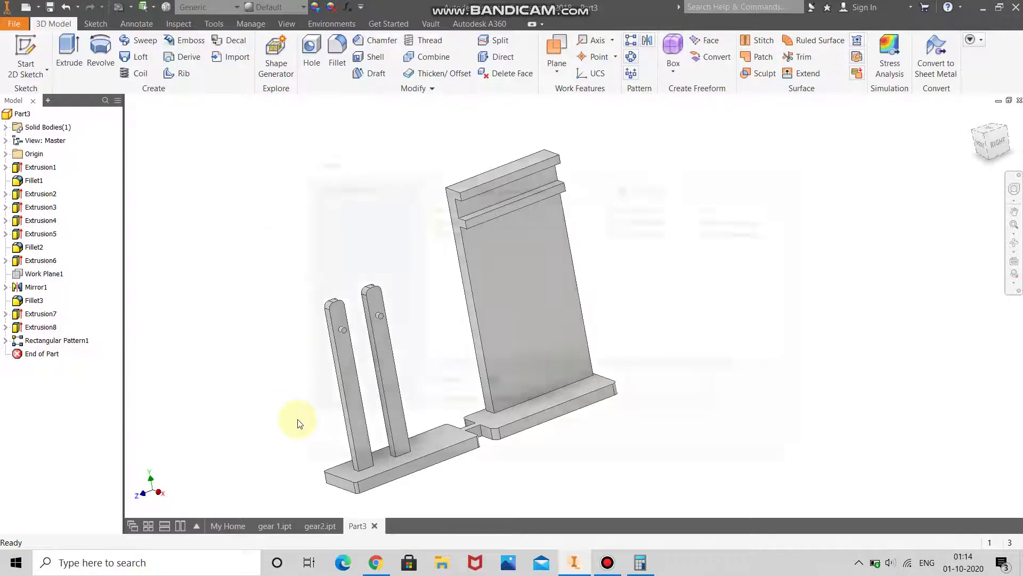
key(ctrl+s)
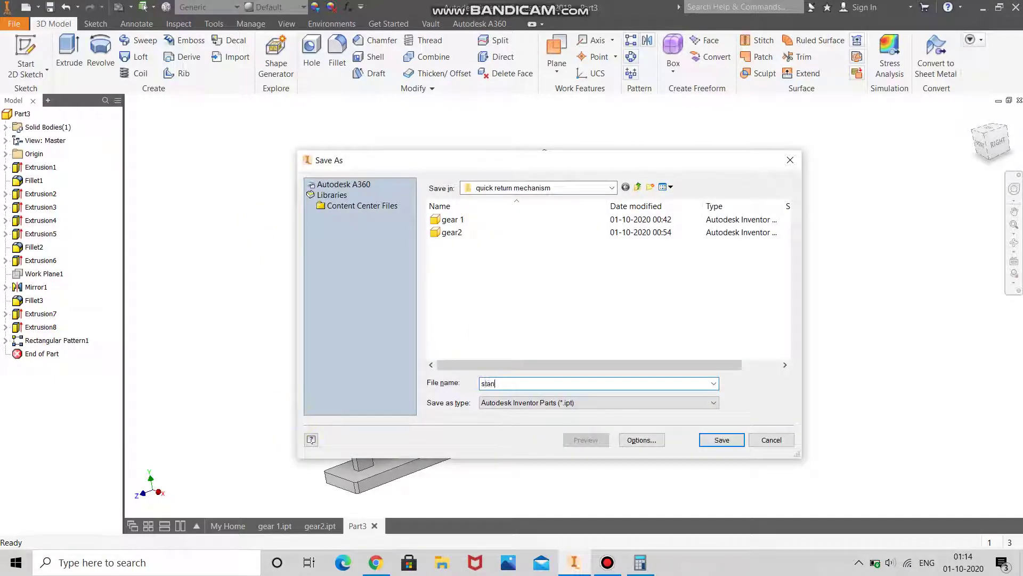
key(Return)
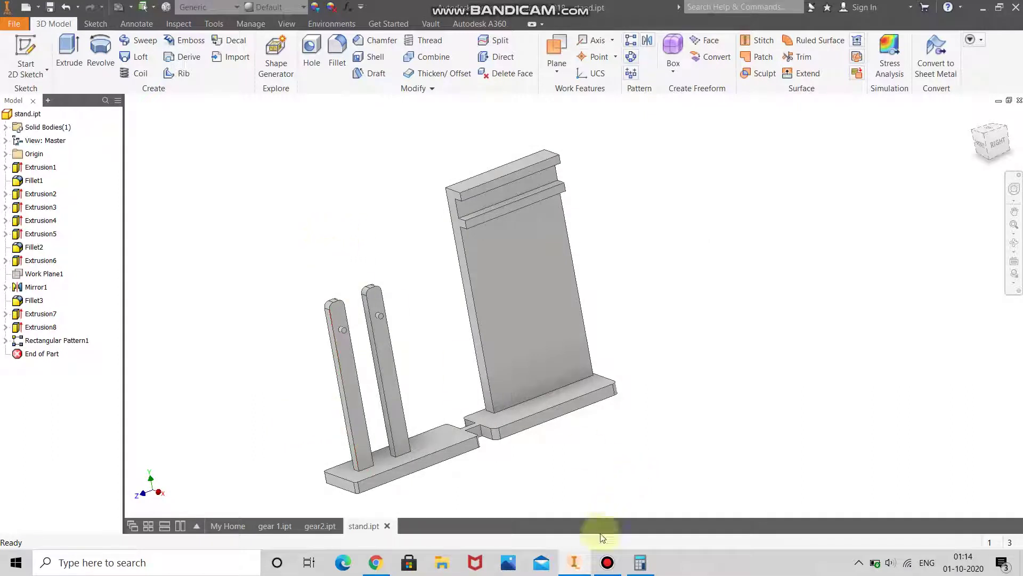
Create a new metric part from the Standard (mm).ipt template
click(3, 25)
click(45, 73)
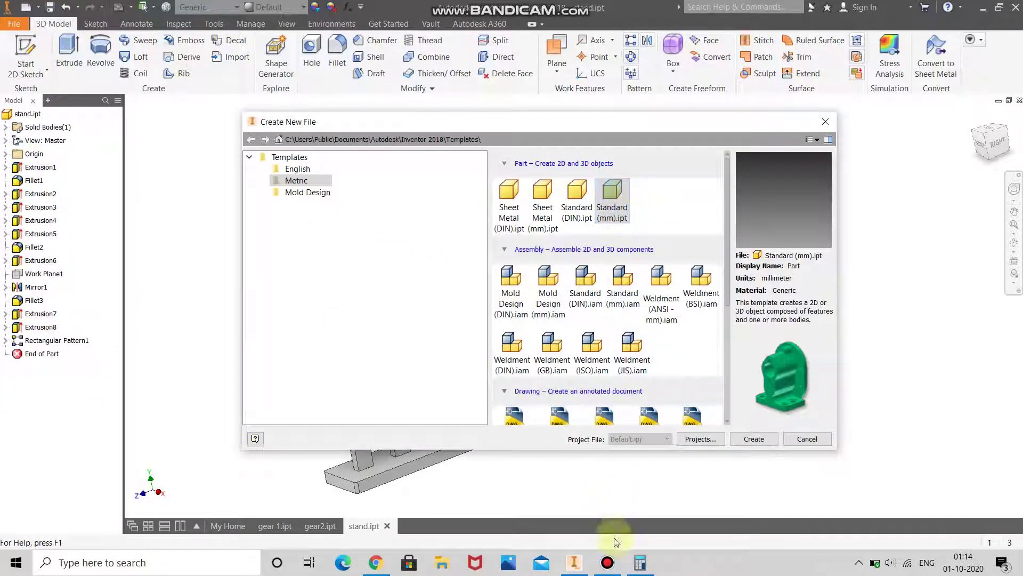
click(608, 562)
click(612, 558)
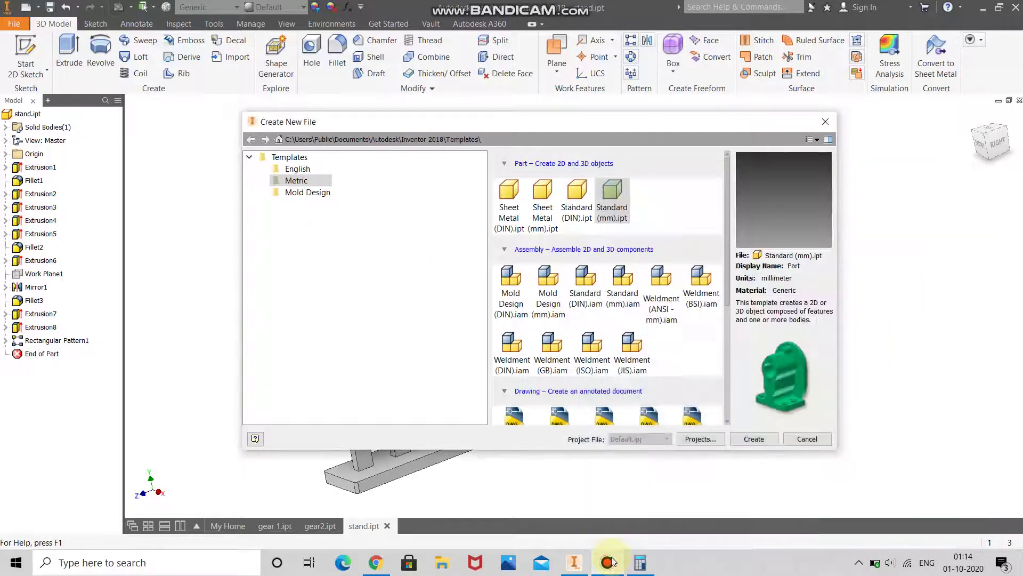
click(735, 438)
click(476, 327)
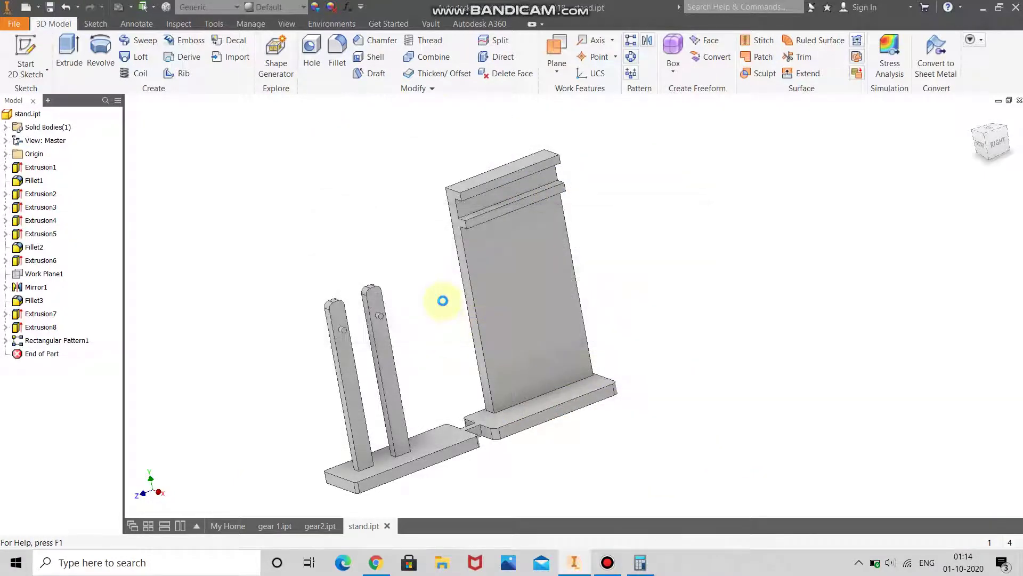
Sketch a 210 mm wide, 70 mm high rectangle on the front (XY) plane with its lower-left corner at the origin
click(25, 56)
click(612, 231)
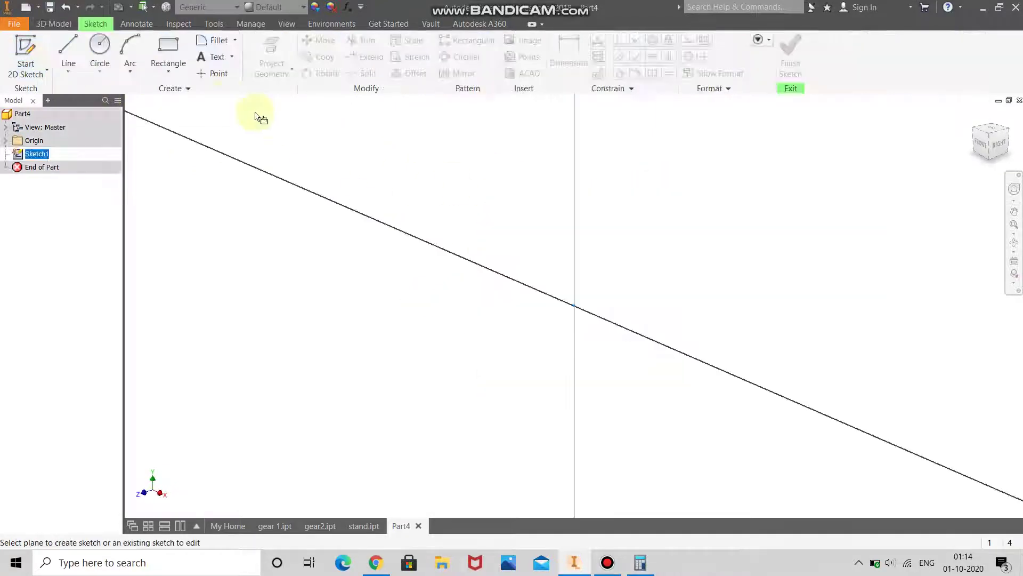
click(168, 47)
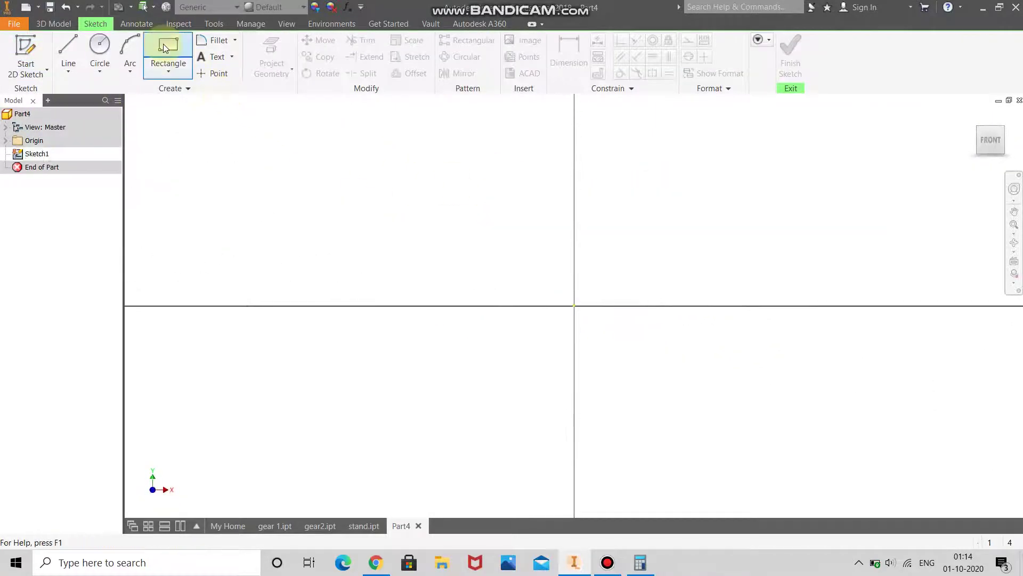
click(575, 305)
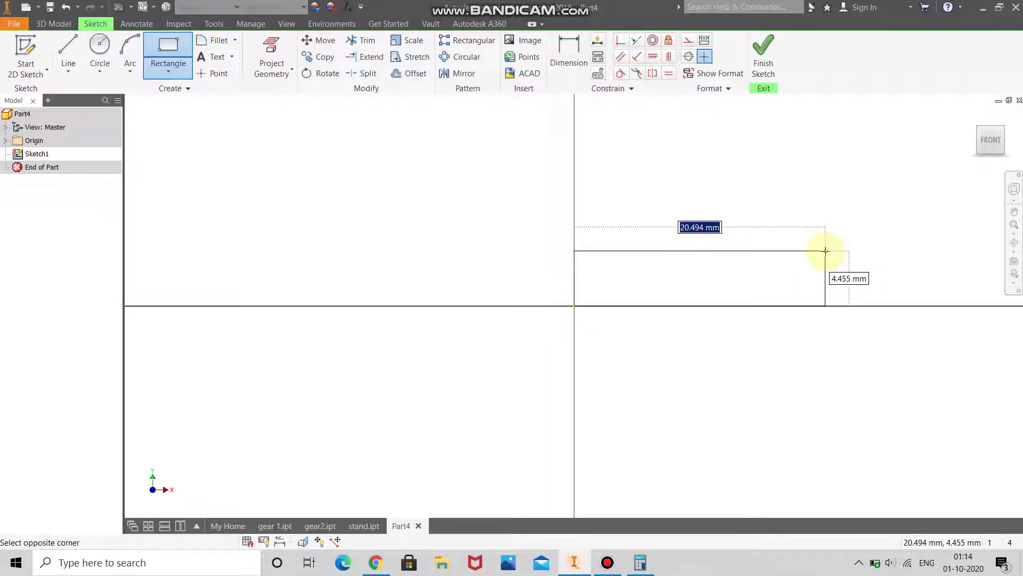
key(Tab)
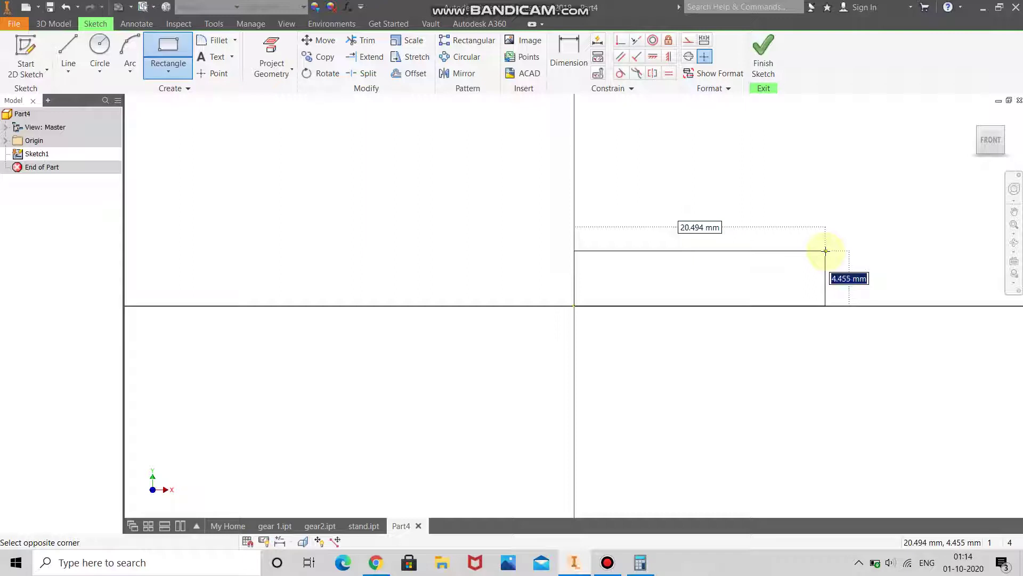
text(70)
key(Tab)
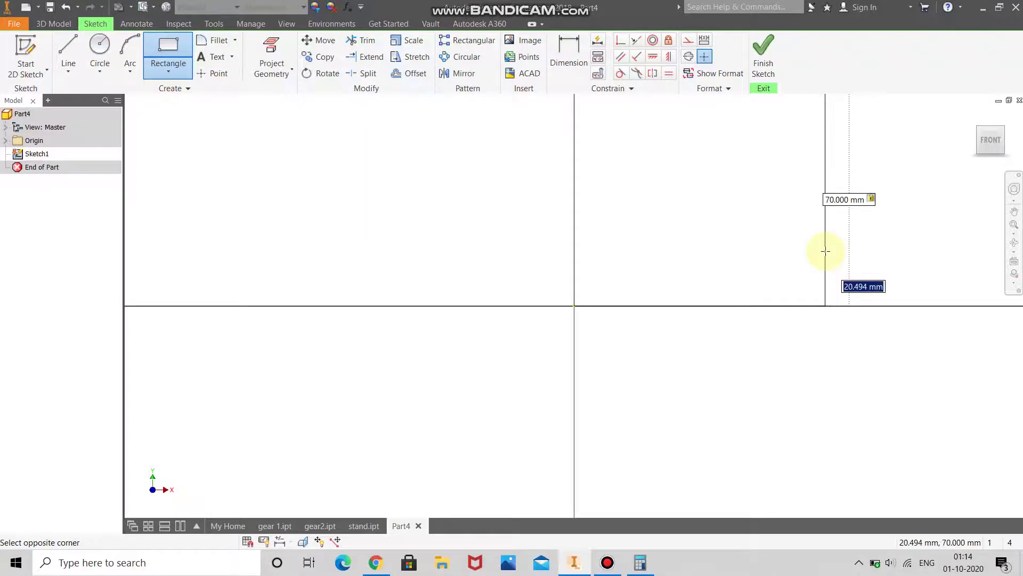
scroll(825, 251, up, 5)
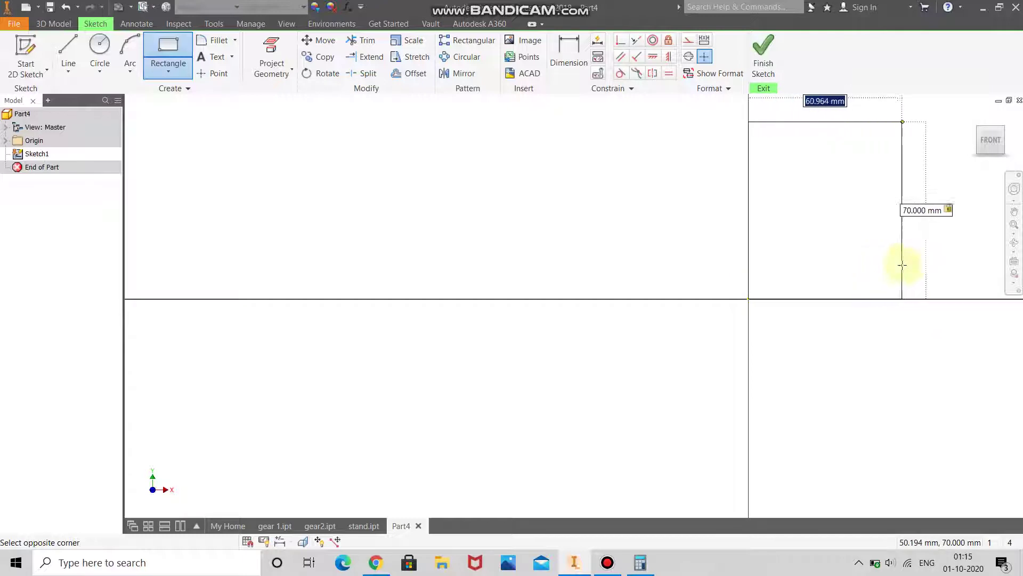
scroll(660, 315, up, 5)
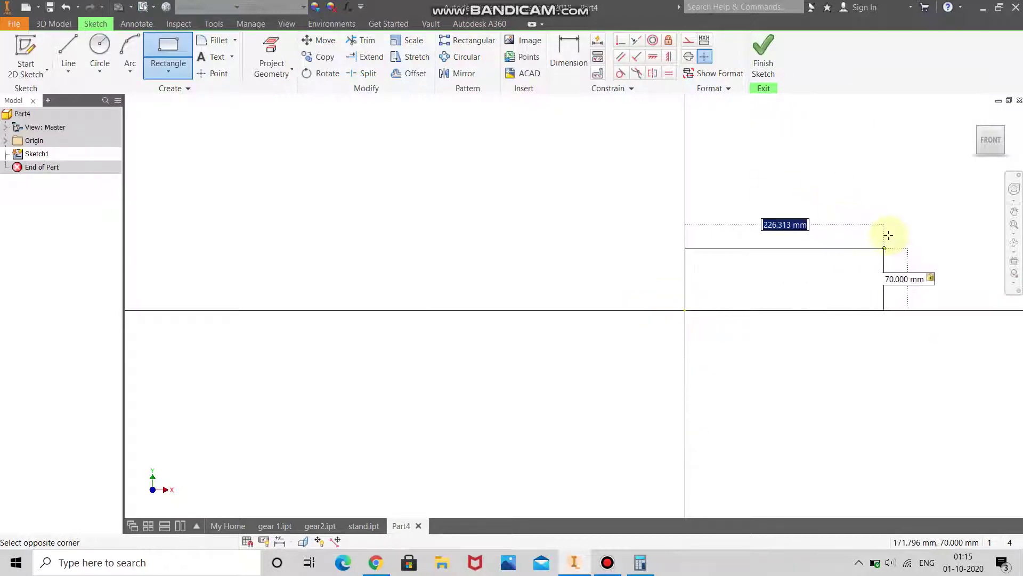
key(Tab)
key(Tab)
text(200)
key(Tab)
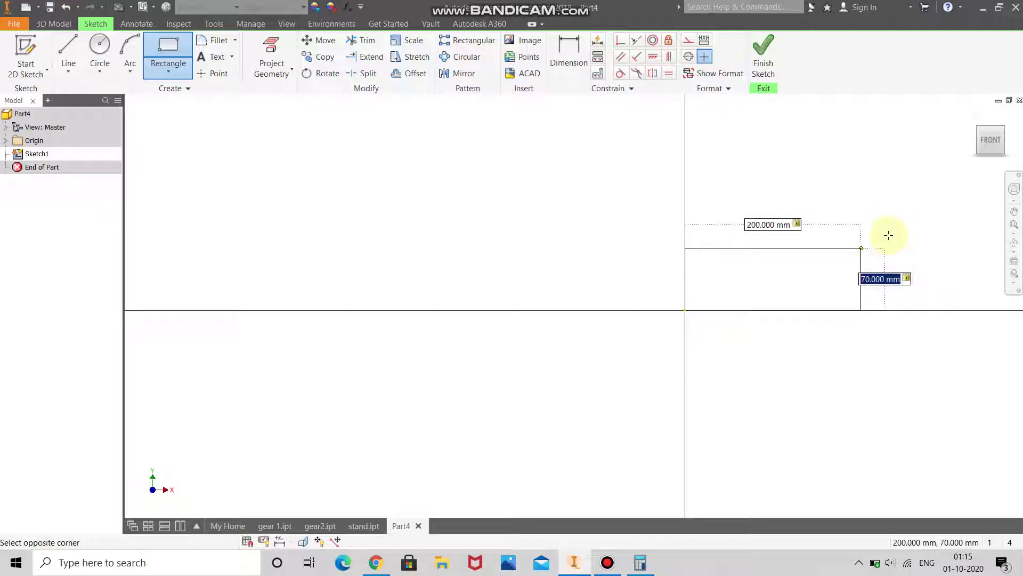
key(Tab)
text(210)
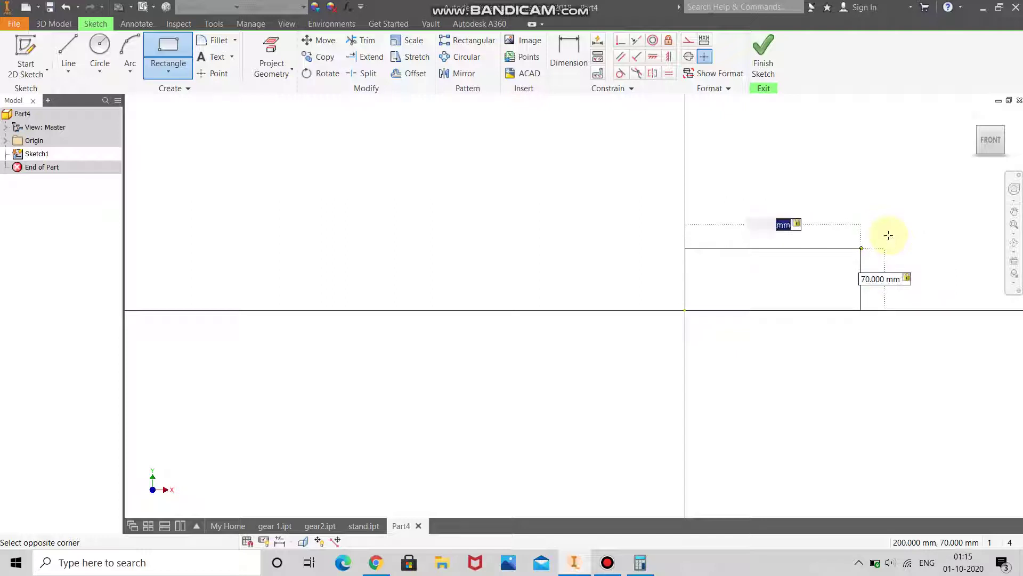
key(Tab)
key(Return)
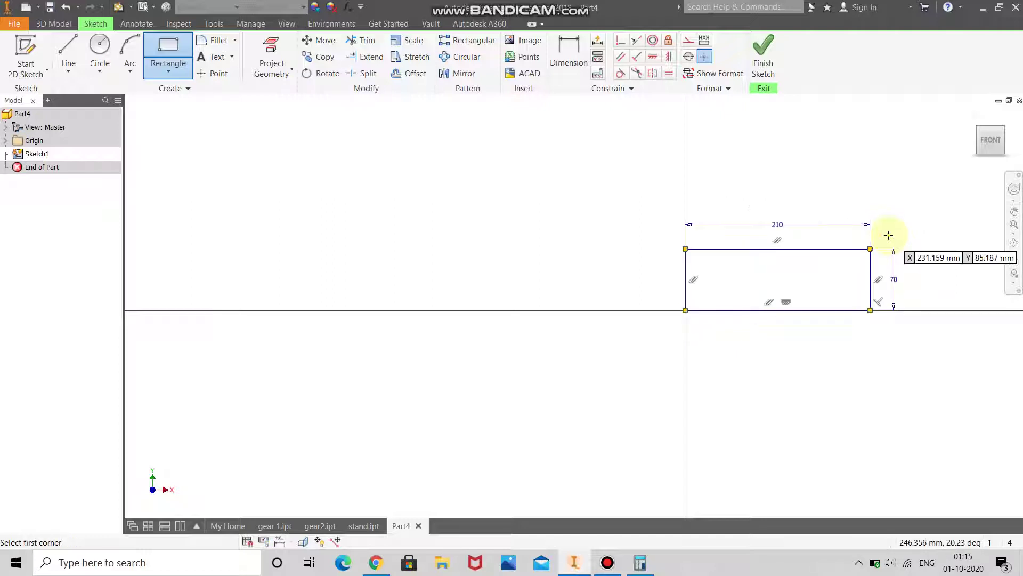
key(Escape)
click(763, 60)
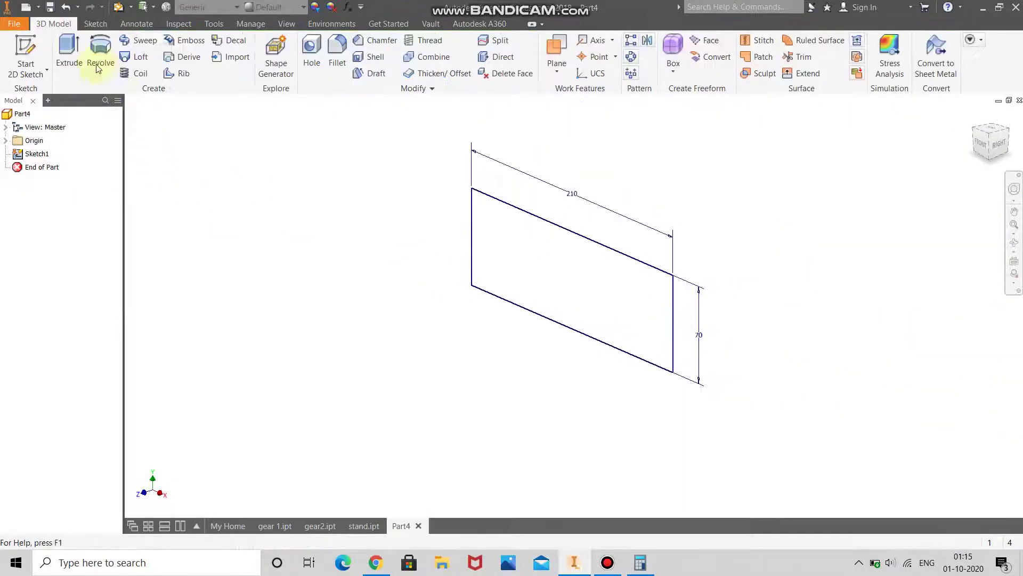
Extrude the 210 by 70 mm rectangle 40 mm into a solid block
click(69, 53)
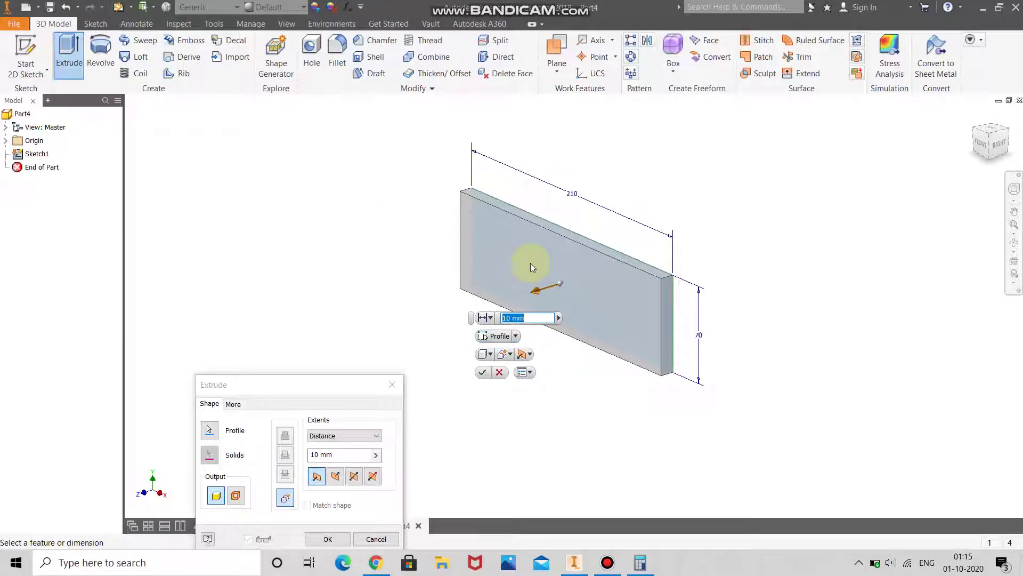
text(20)
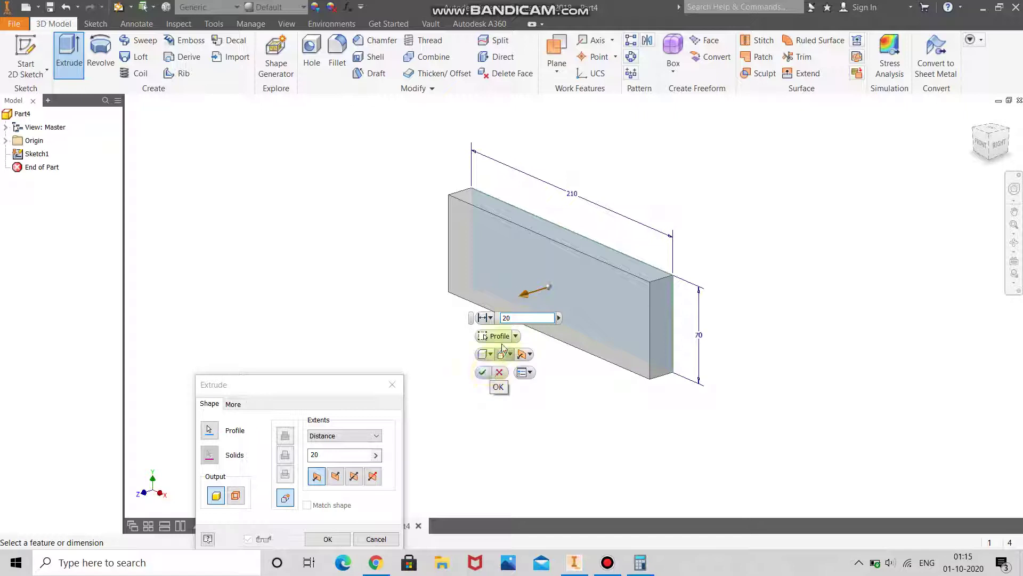
text(40)
key(Return)
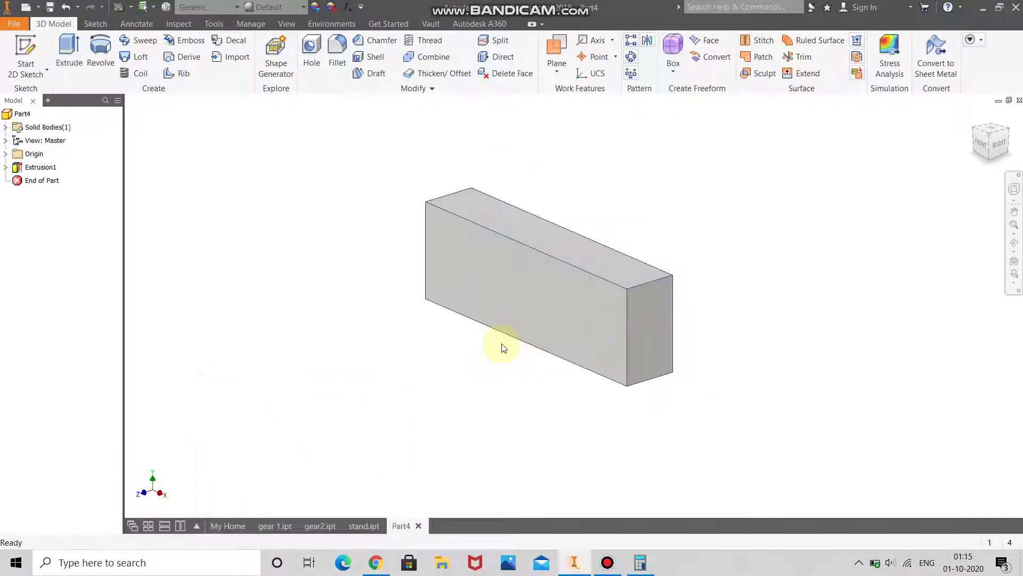
Sketch a 30 mm diameter circle on the block's front face, centred at X 105 mm and Y 35 mm
click(533, 306)
click(539, 301)
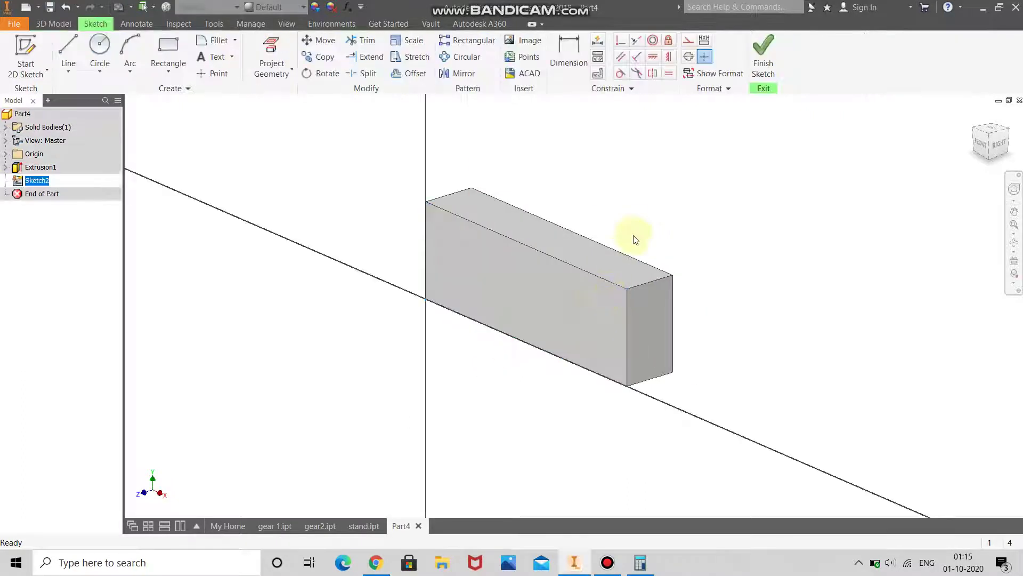
click(100, 51)
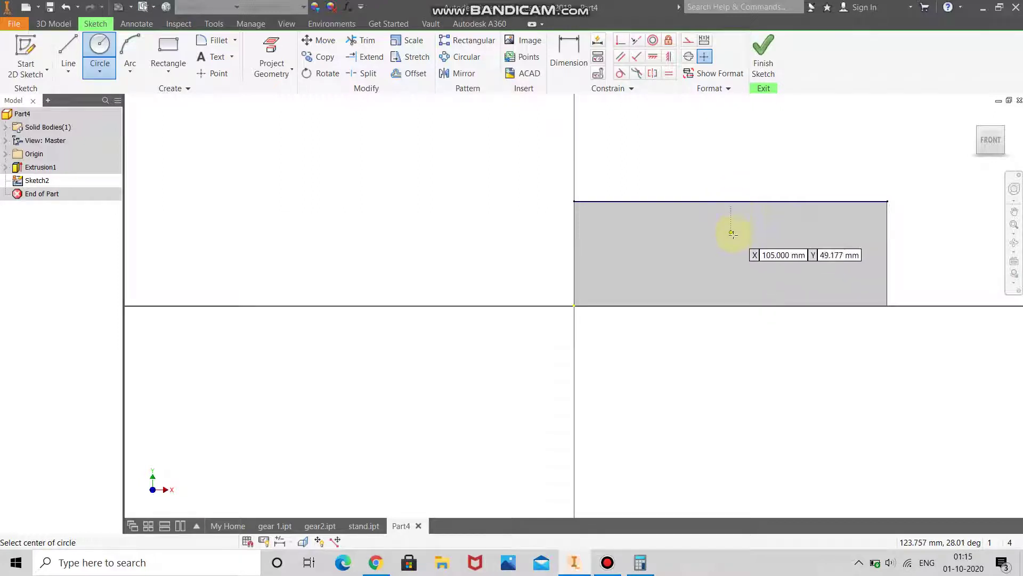
key(Tab)
text(35)
key(Tab)
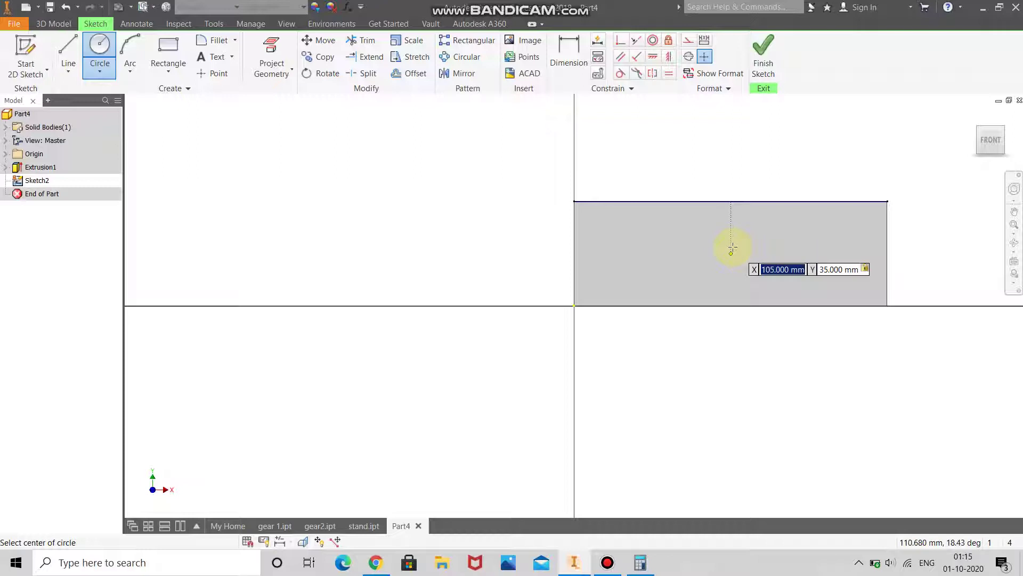
click(733, 247)
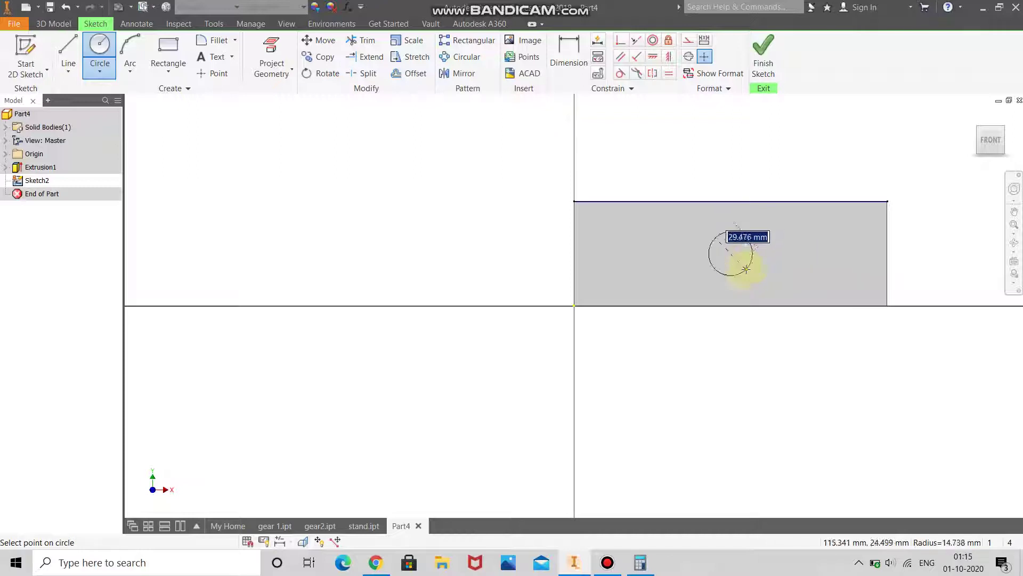
text(30)
key(Return)
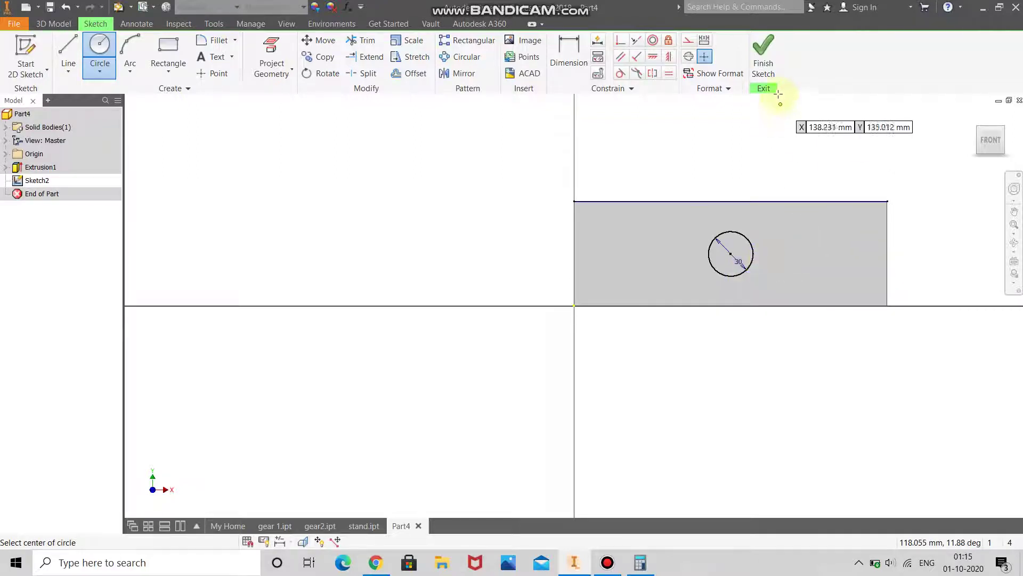
click(771, 58)
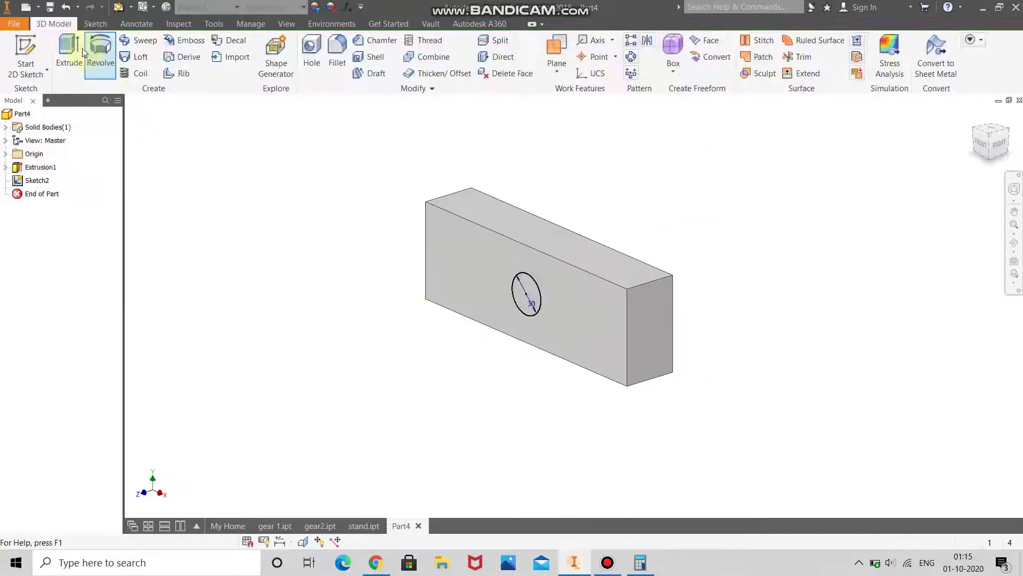
Extrude the circle 40 mm outward from the block's front face as a joined pin
key(e)
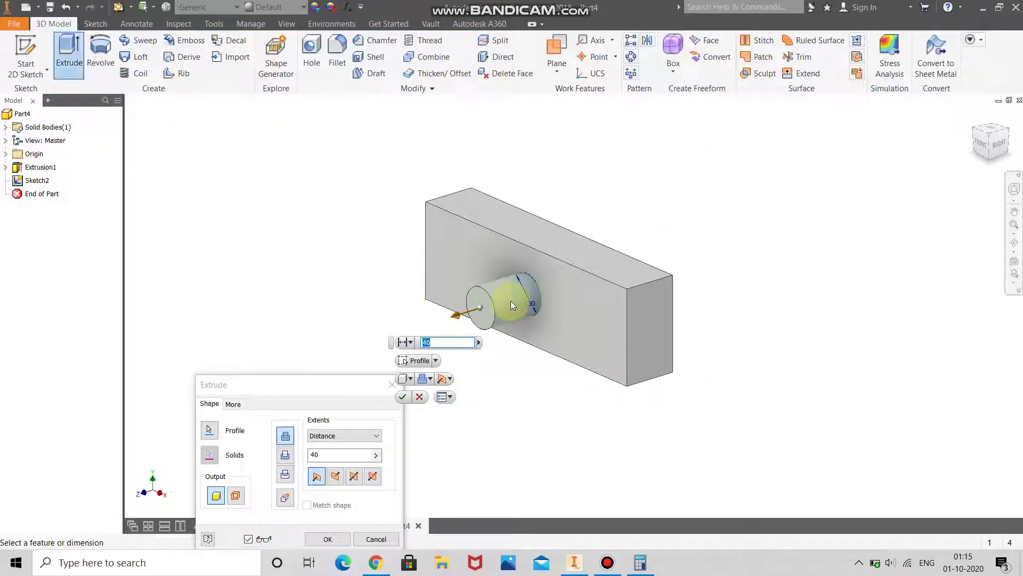
text(20)
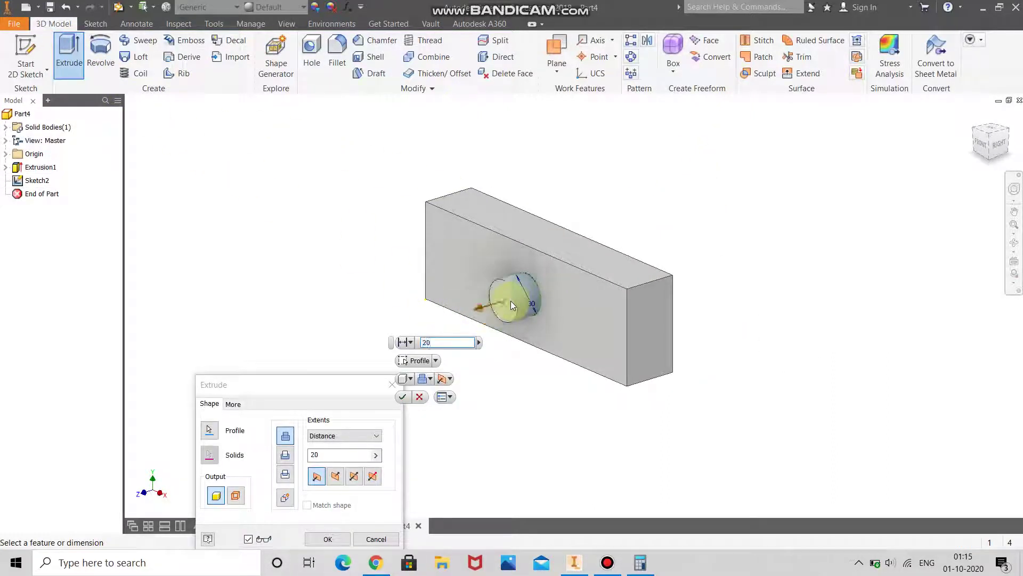
text(20)
text(40)
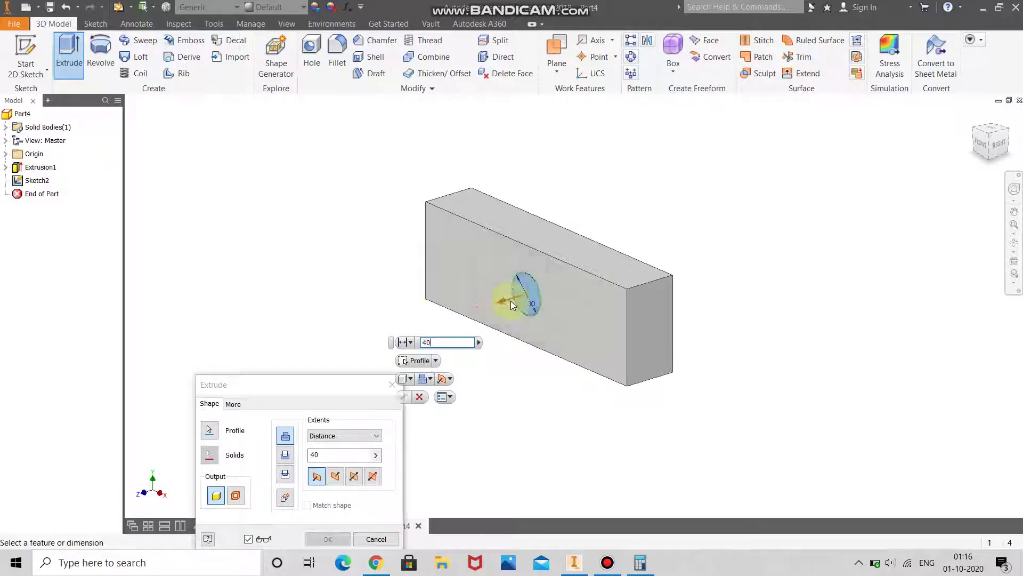
click(410, 397)
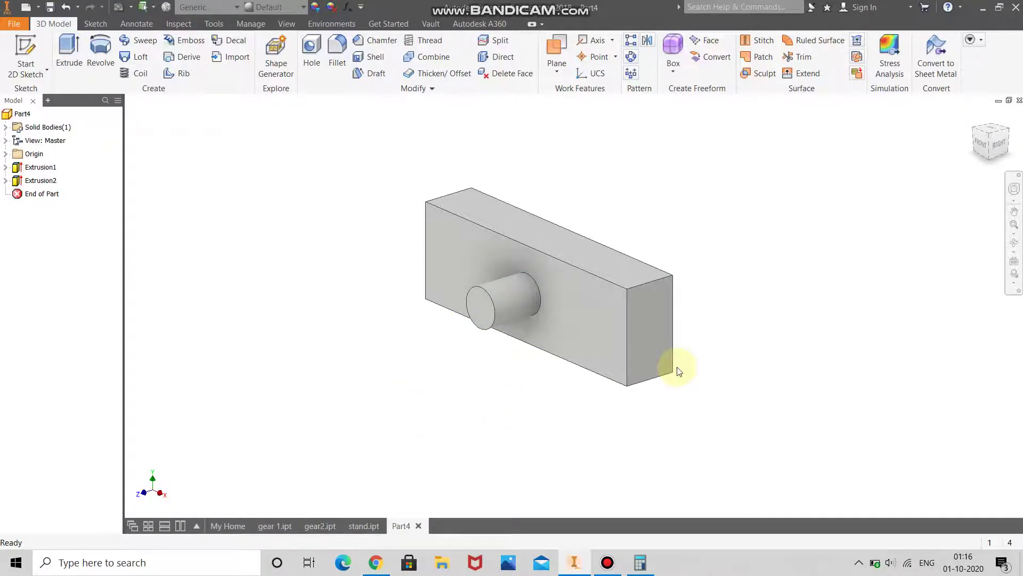
Save the part as piston in the quick return mechanism folder
key(ctrl+s)
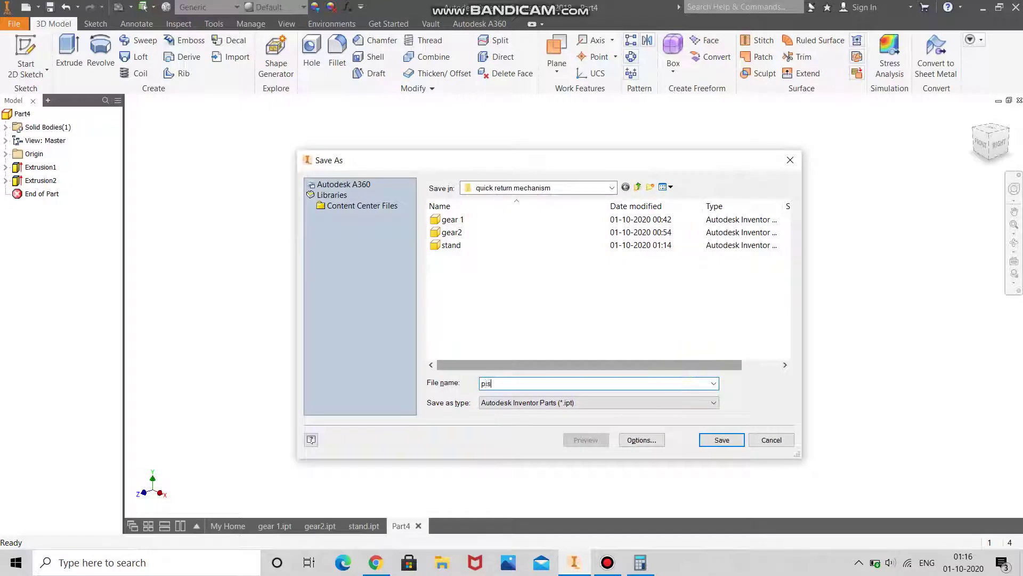
text(piston)
key(Return)
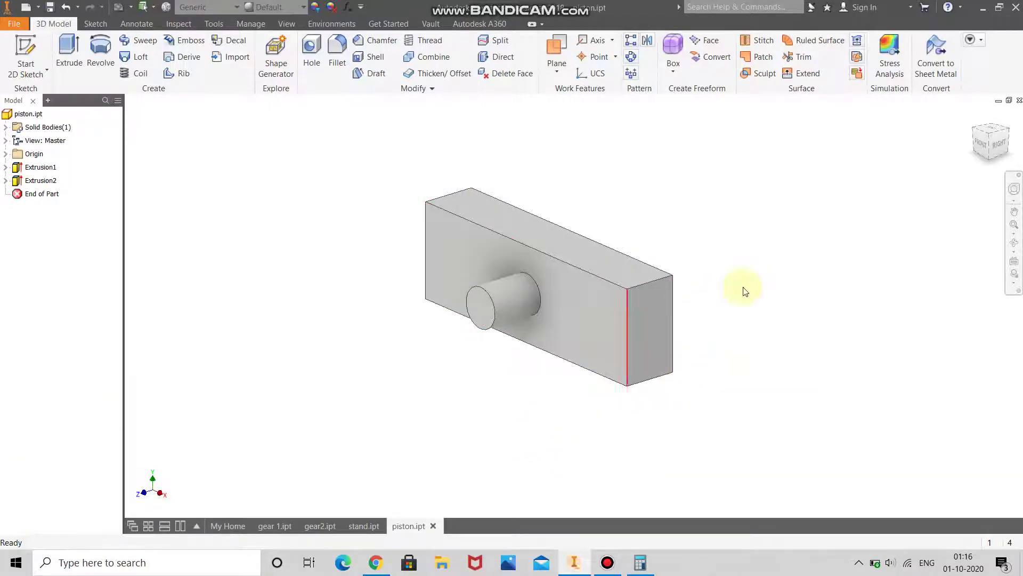
Examine the piston's block and pin, and compare them with the pins on the stand's two posts
click(1014, 242)
drag(614, 388, 635, 305)
scroll(635, 306, down, 3)
right_click(663, 331)
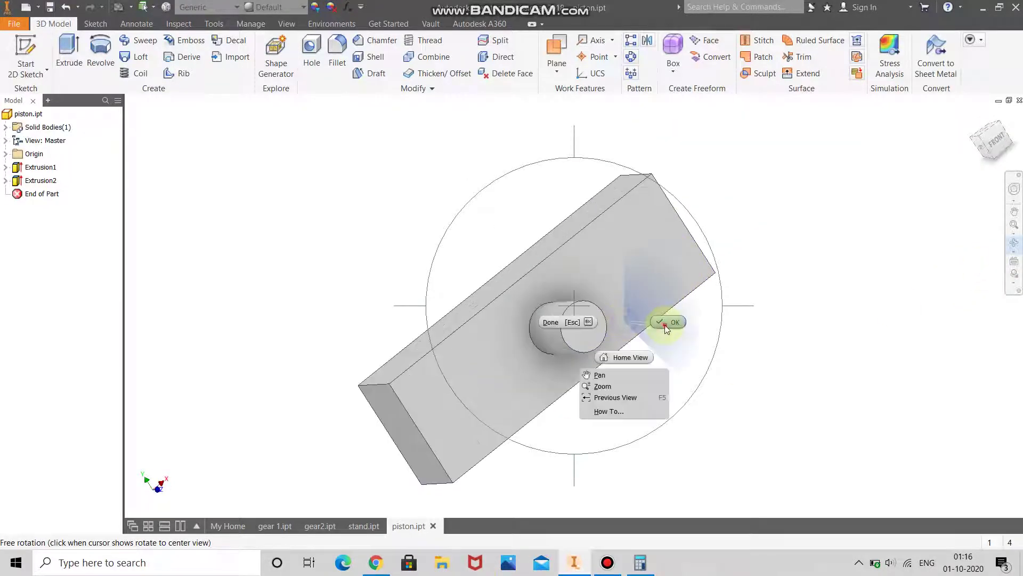
click(605, 372)
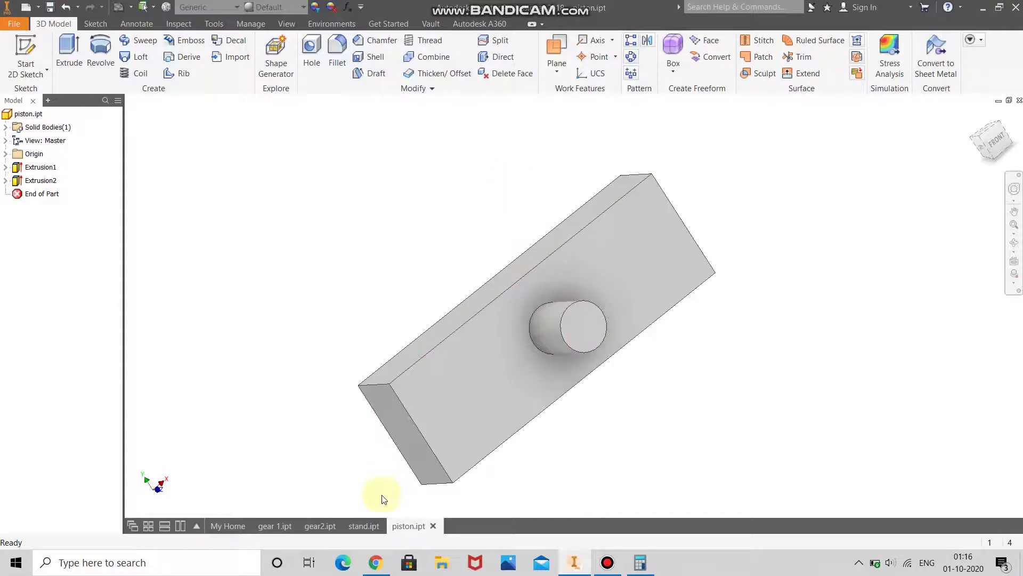
click(372, 526)
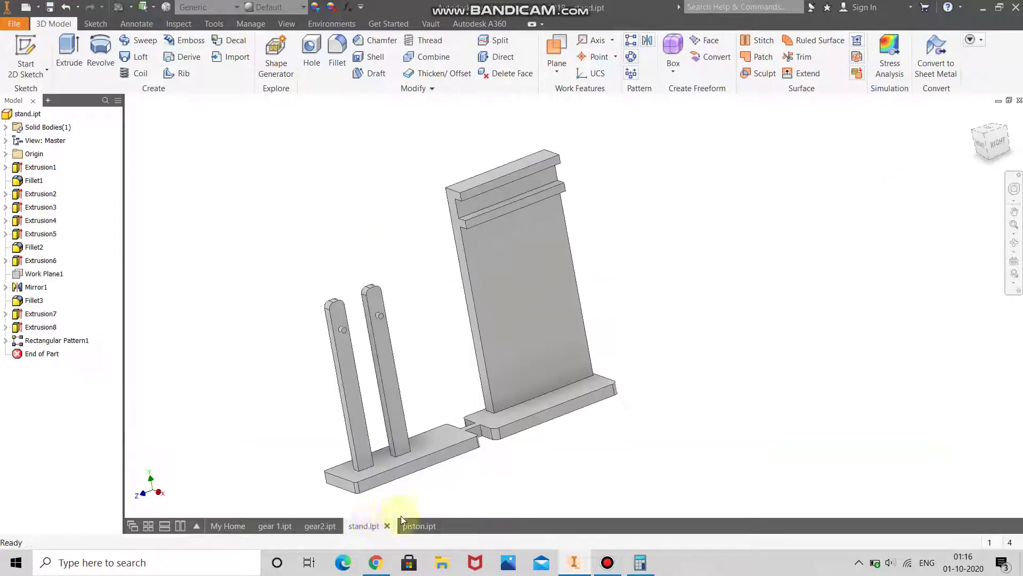
click(408, 526)
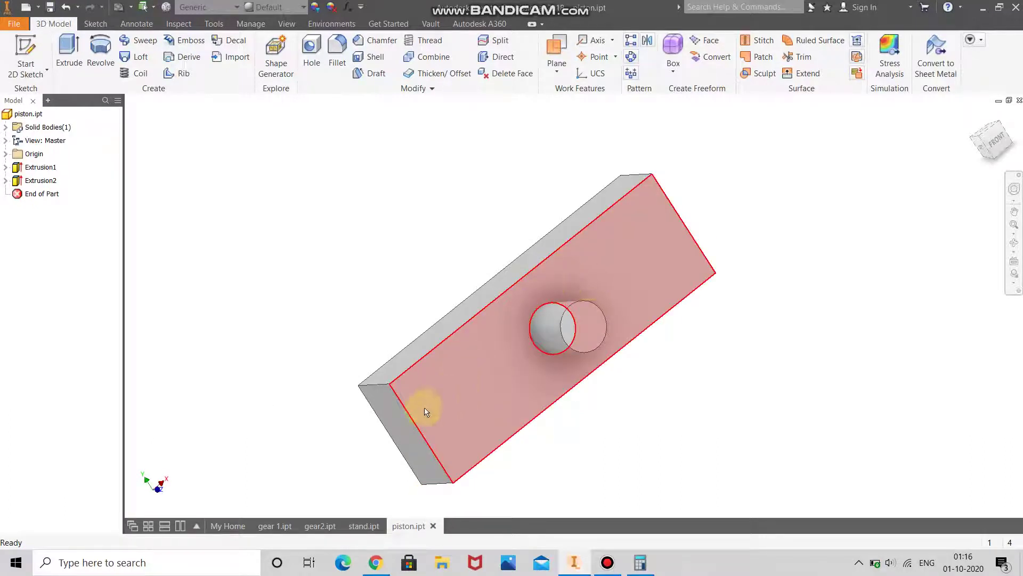
click(354, 526)
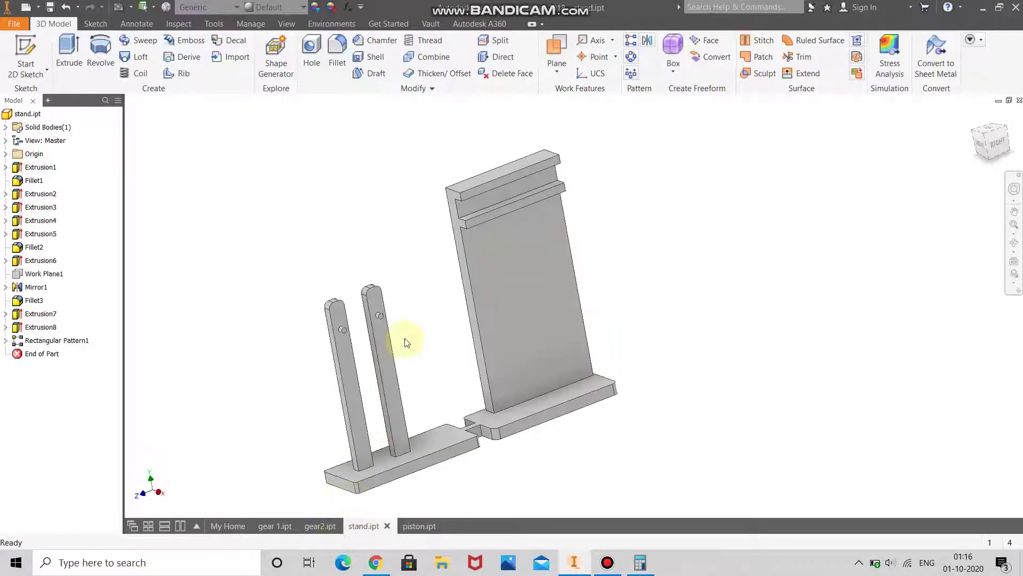
scroll(376, 308, up, 5)
scroll(417, 370, down, 3)
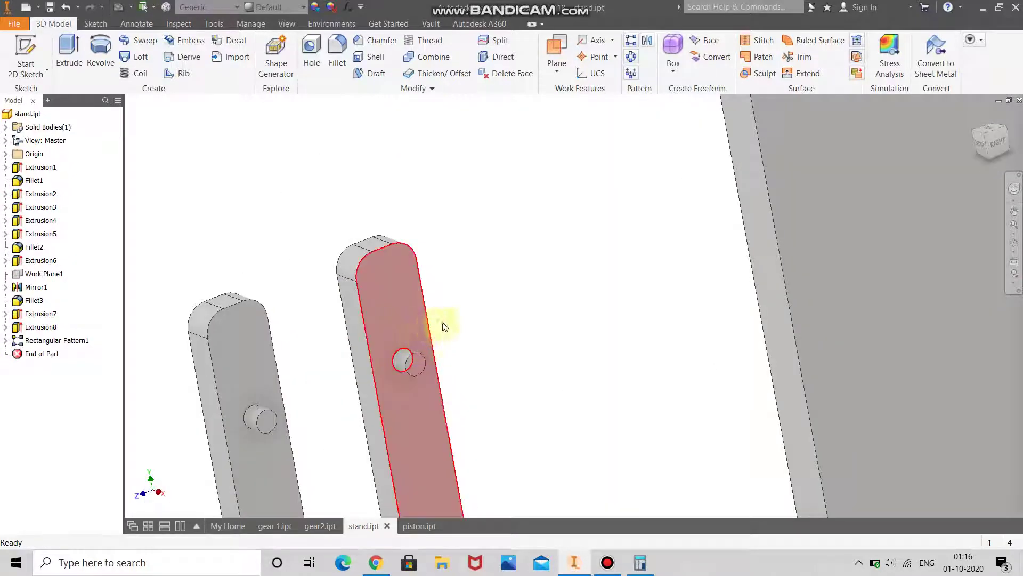
scroll(486, 278, down, 5)
scroll(494, 261, down, 3)
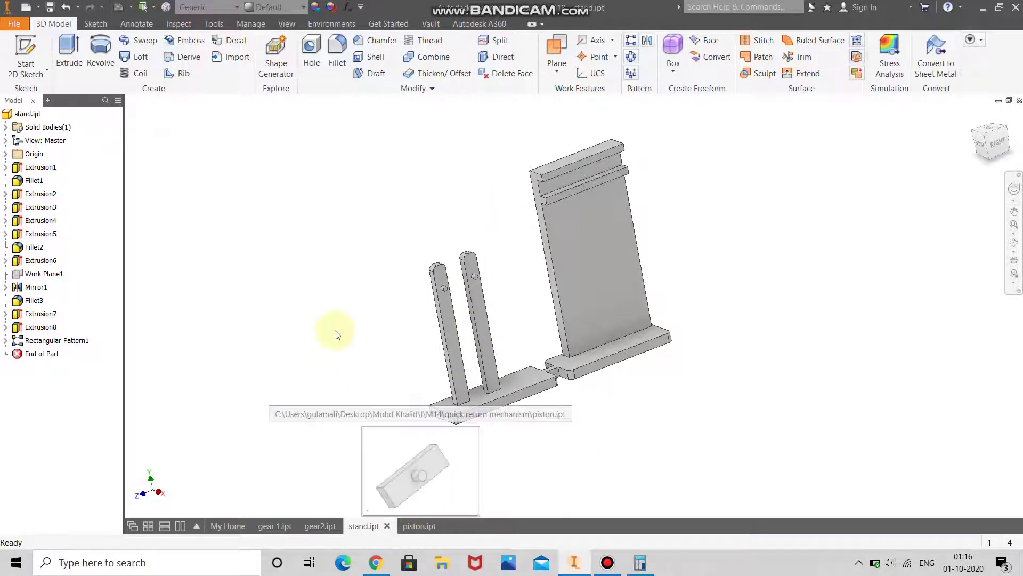
Create a new metric part from the Standard (mm).ipt template, accepting the style library definitions
click(16, 24)
click(52, 77)
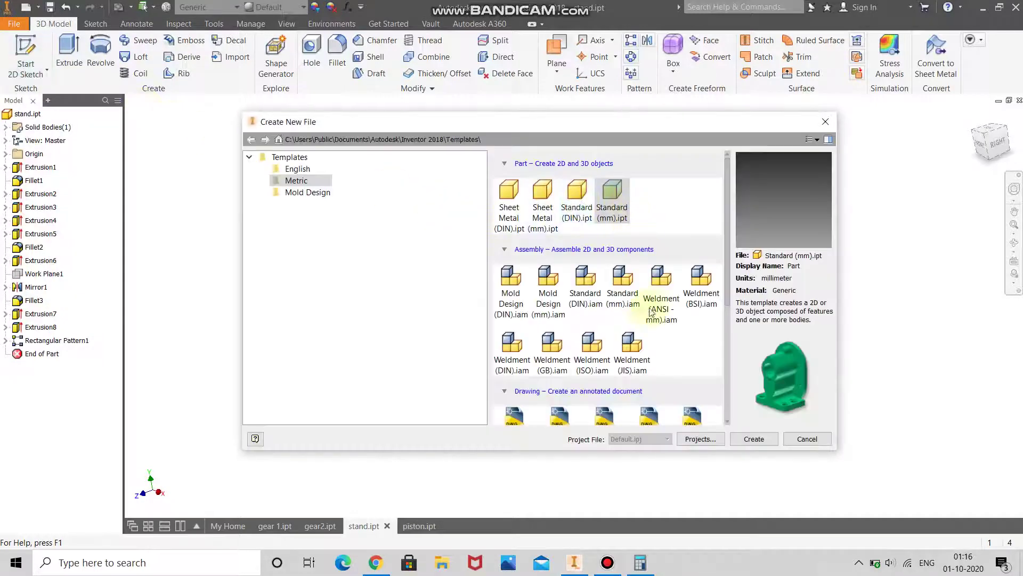
click(740, 440)
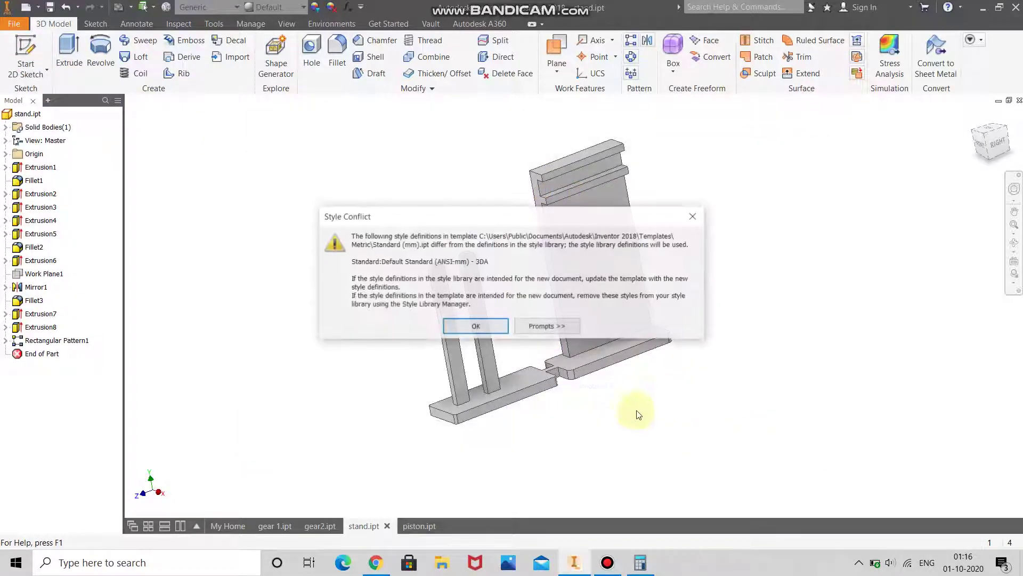
click(483, 327)
Check the dimensions in the piston part's model parameters
click(419, 527)
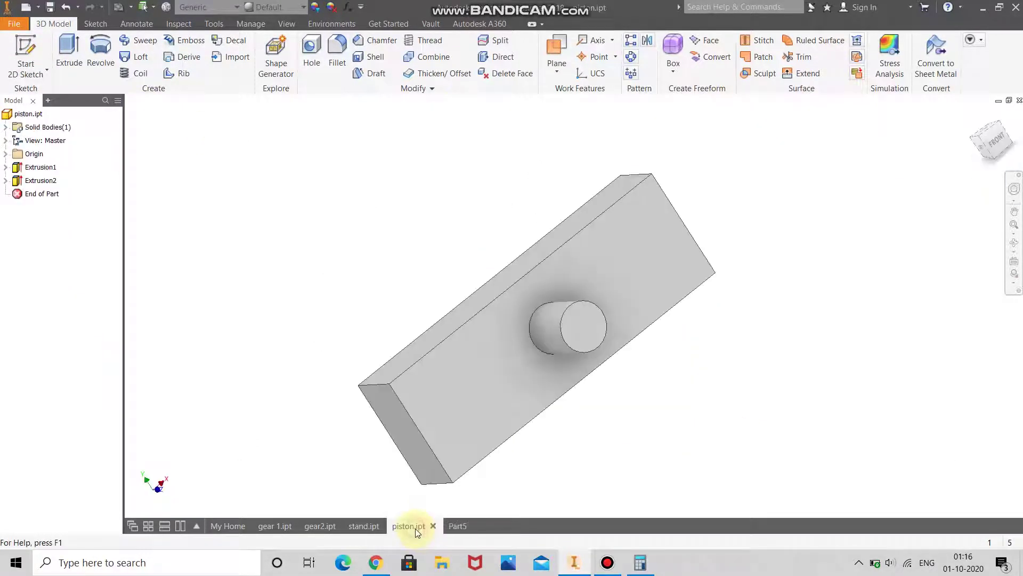
click(349, 6)
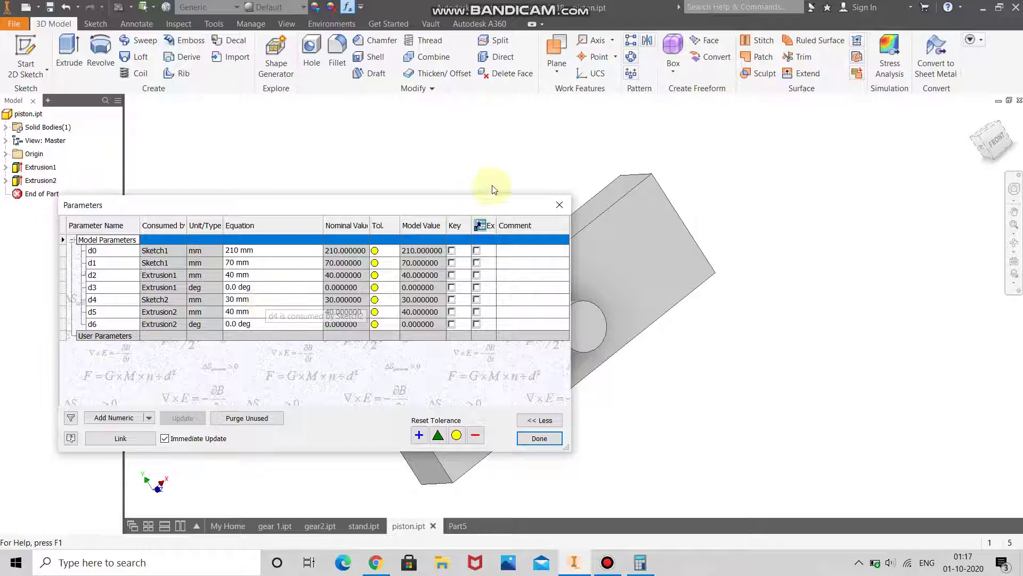
click(560, 206)
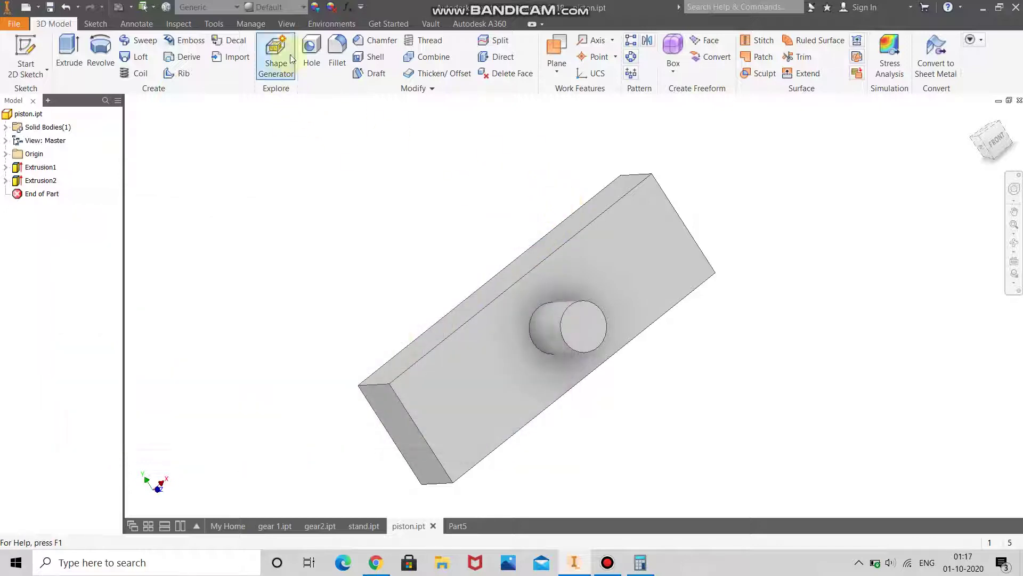
Measure the diameter of the piston's pin using a new sketch on its end face
click(95, 24)
click(584, 326)
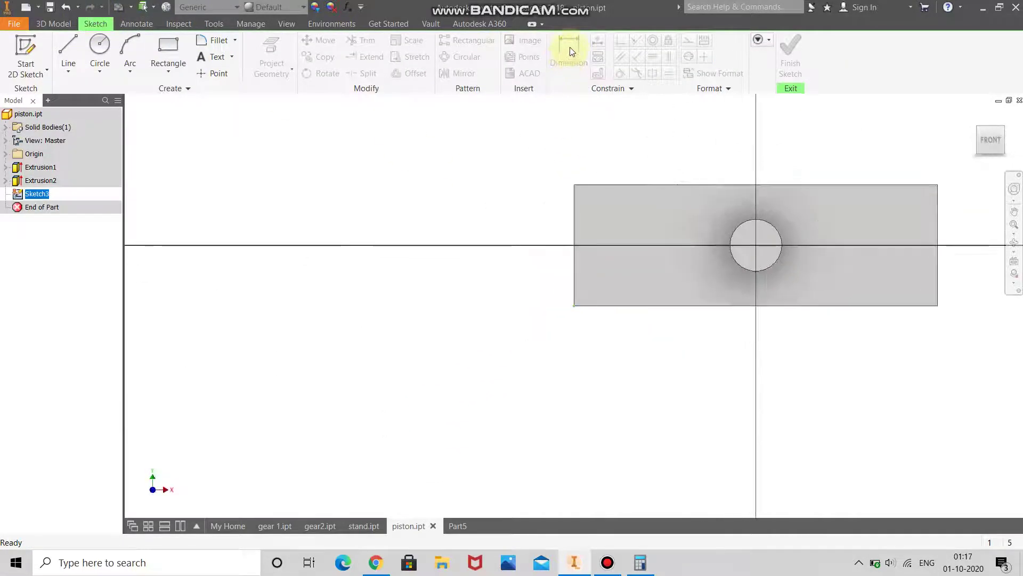
click(569, 49)
click(761, 222)
right_click(634, 337)
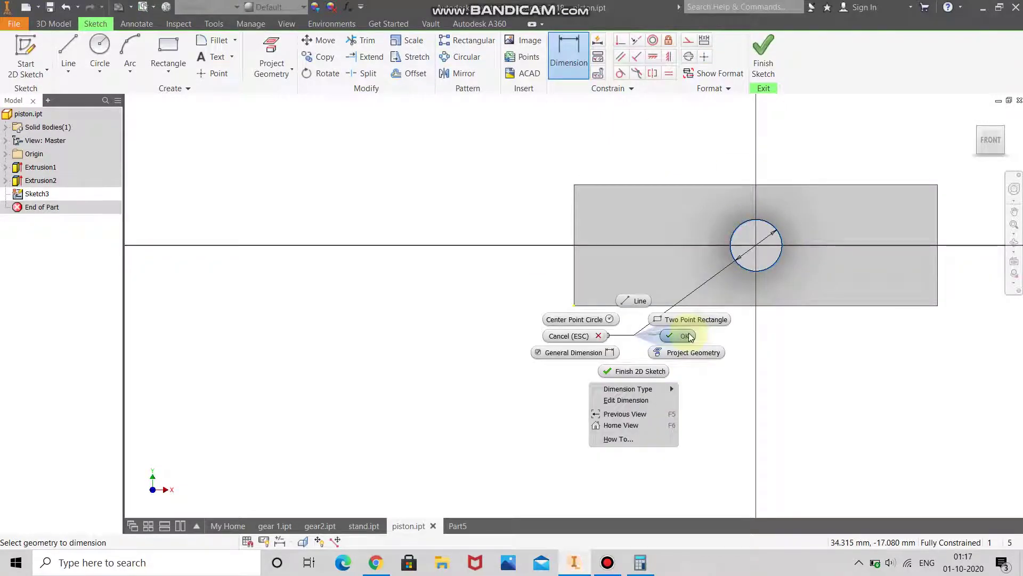
click(688, 336)
click(763, 56)
Inspect the small pin near the upper end of the stand's post
click(363, 525)
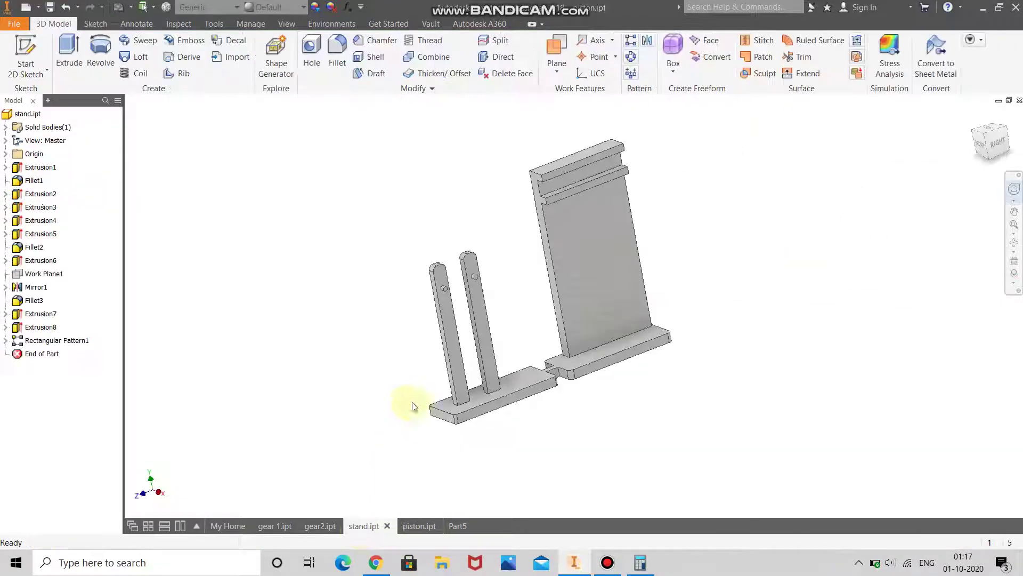
scroll(475, 288, up, 5)
click(480, 248)
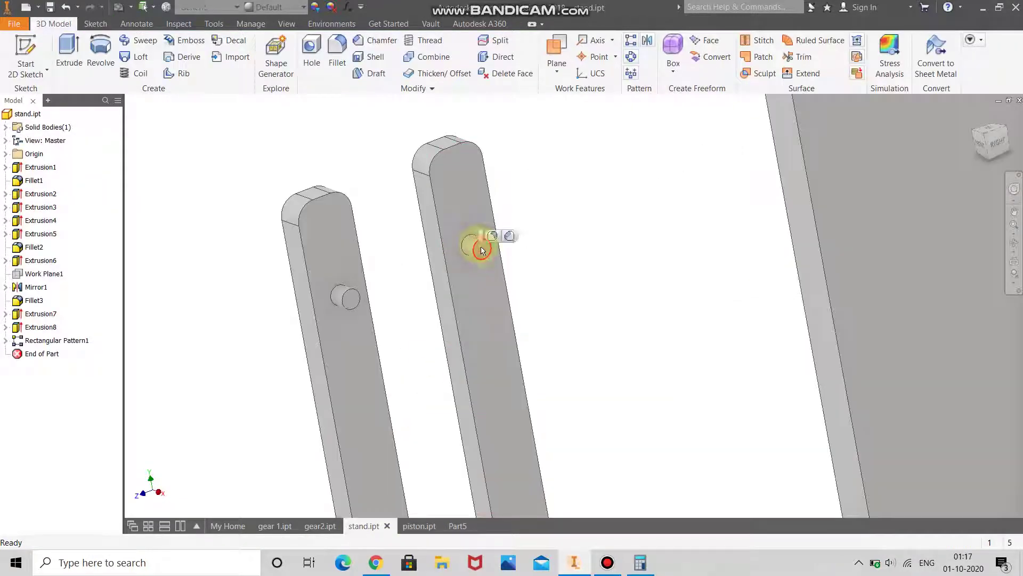
click(486, 252)
click(481, 248)
In the new empty part, sketch a 20 mm diameter circle centred at the origin on the XY plane
click(475, 515)
click(471, 521)
click(25, 59)
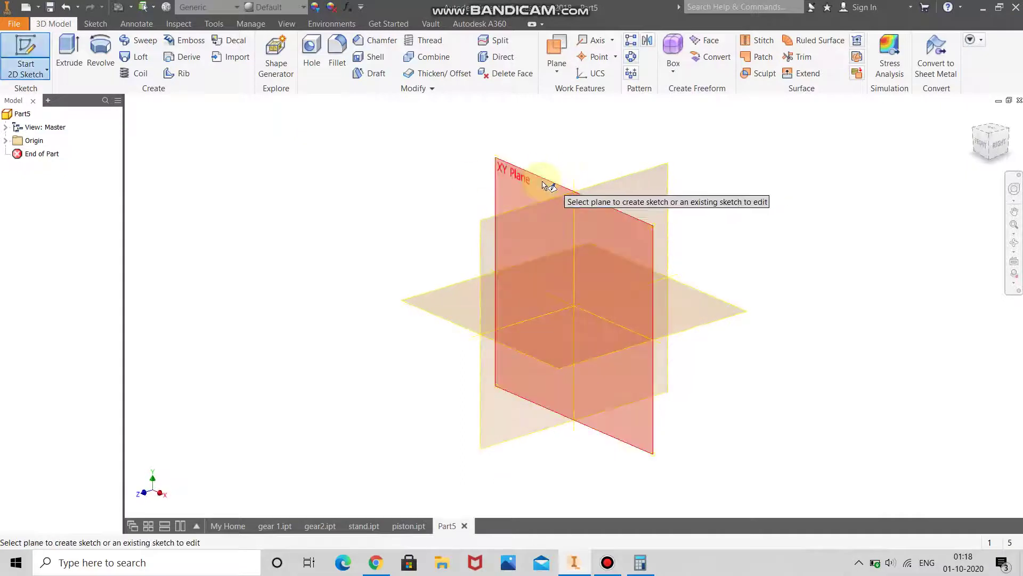
click(517, 198)
click(99, 47)
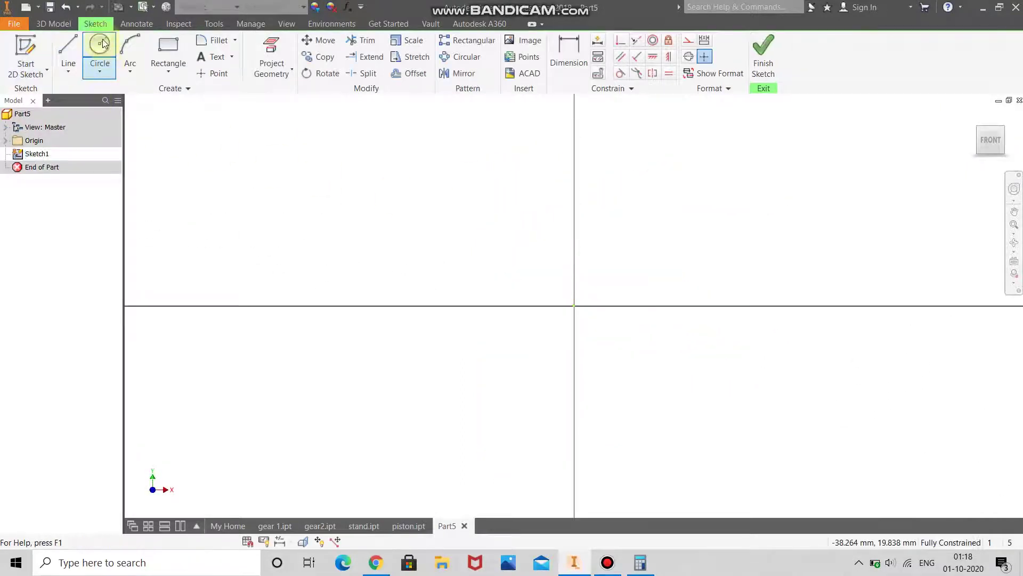
click(574, 305)
click(588, 332)
Add a 30 mm diameter circle to the sketch, centred on the horizontal axis 600 mm from the origin
scroll(586, 331, down, 4)
scroll(229, 245, up, 3)
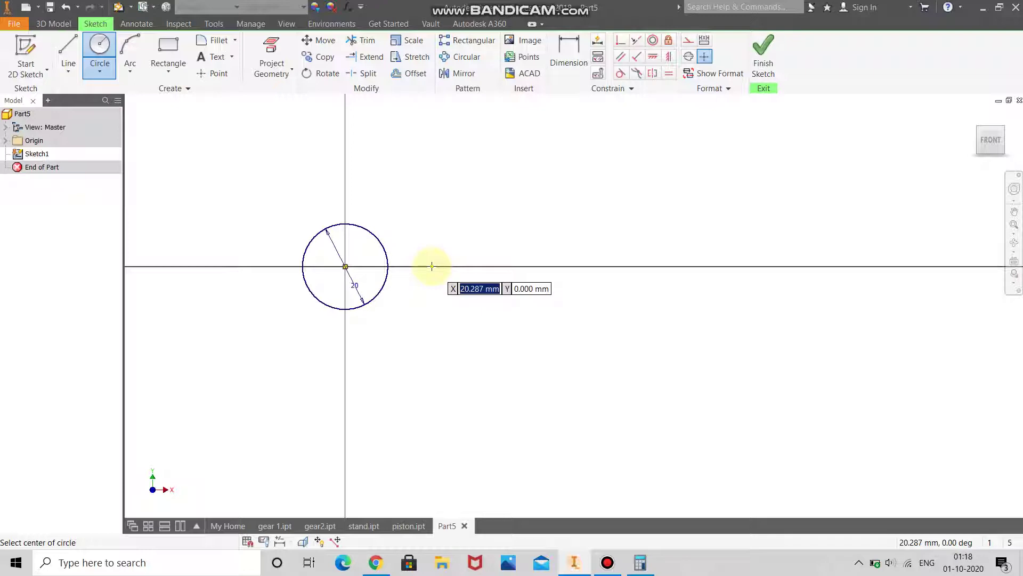
text(600)
key(Tab)
scroll(432, 266, down, 8)
scroll(589, 271, up, 5)
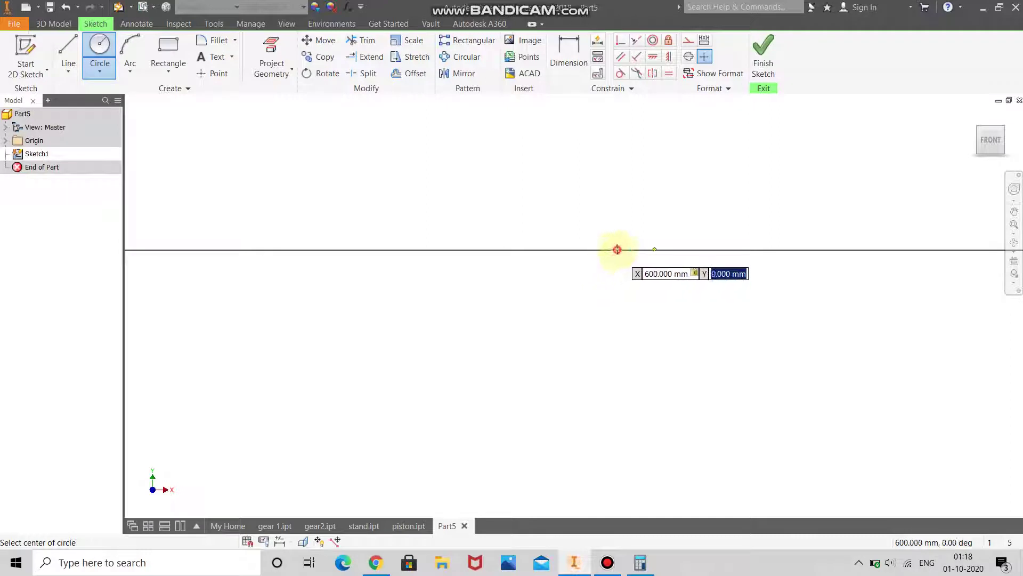
click(616, 250)
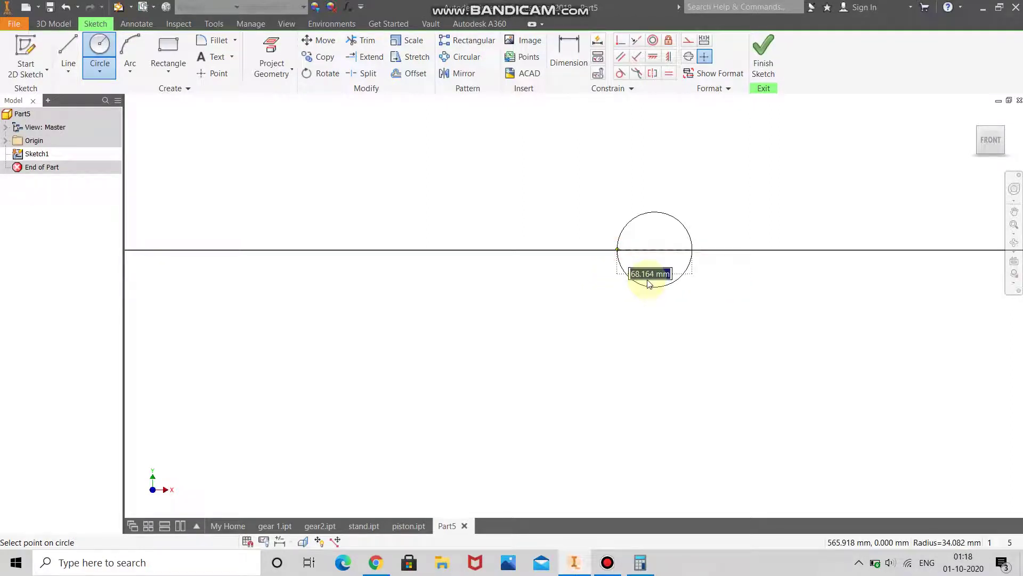
key(Return)
scroll(646, 278, down, 4)
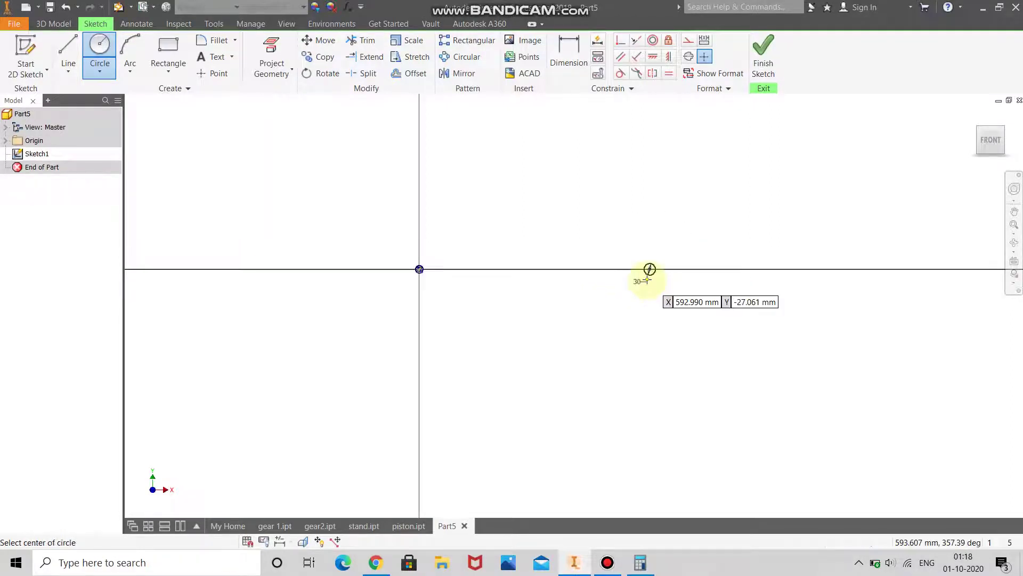
scroll(621, 286, up, 4)
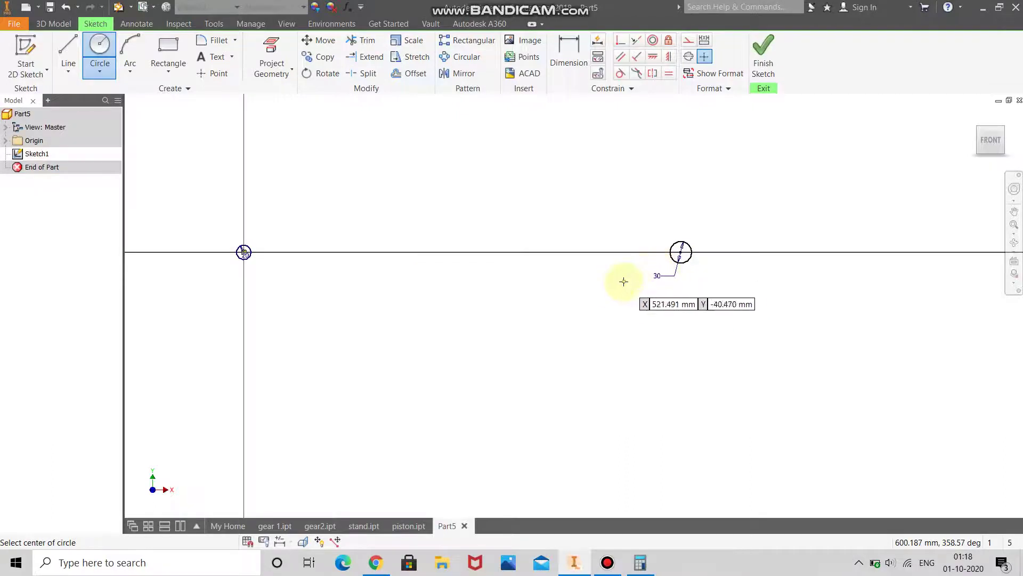
right_click(322, 248)
click(338, 193)
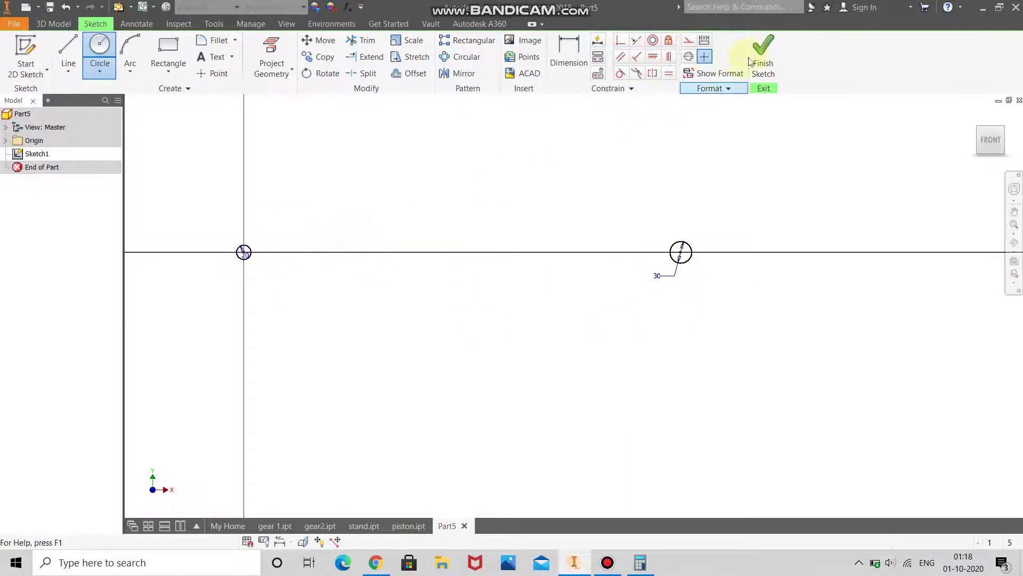
Draw a circle concentric with the 20 mm circle at the origin and give it a 40 mm diameter
click(68, 51)
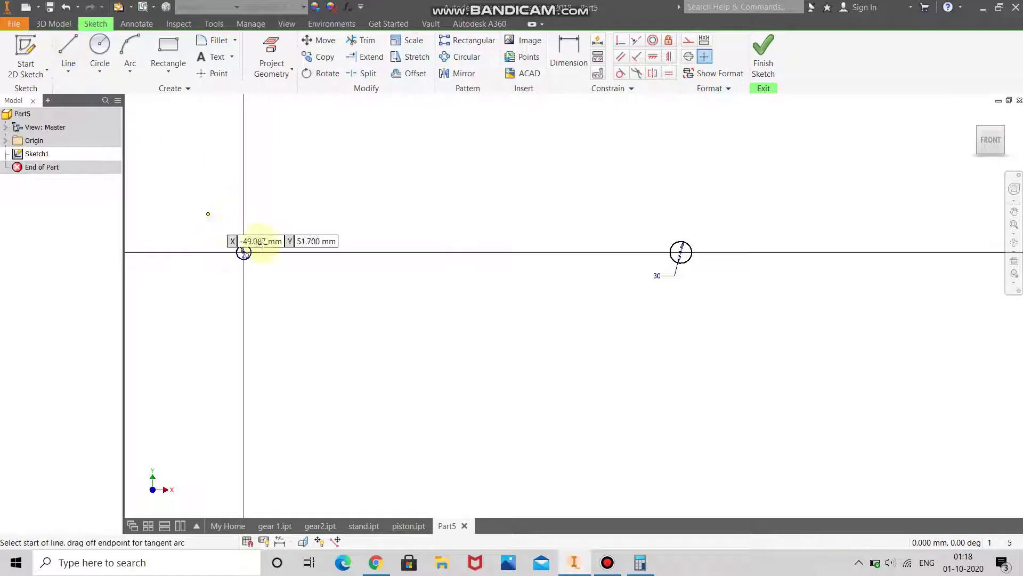
click(99, 51)
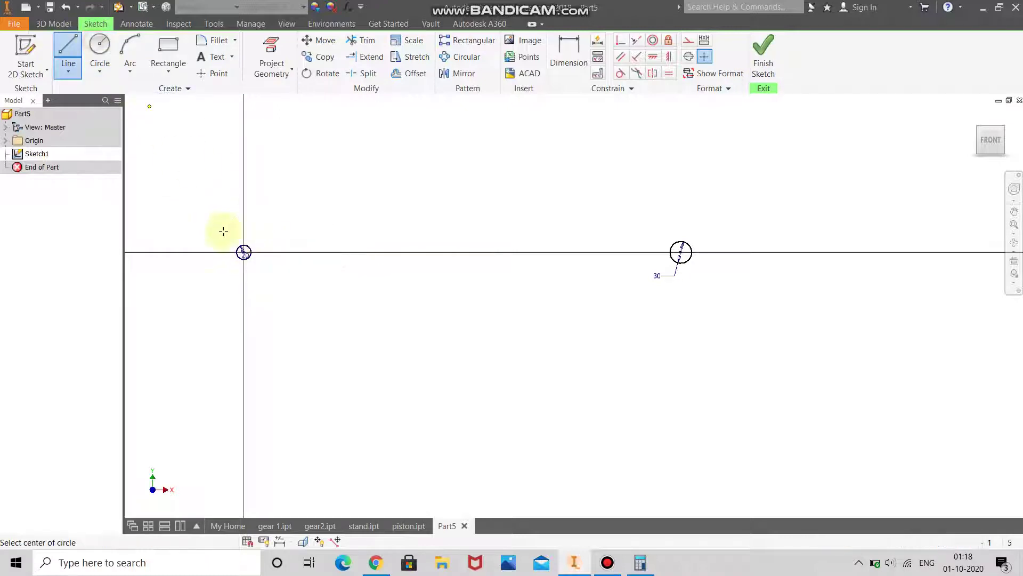
scroll(232, 255, up, 2)
click(254, 249)
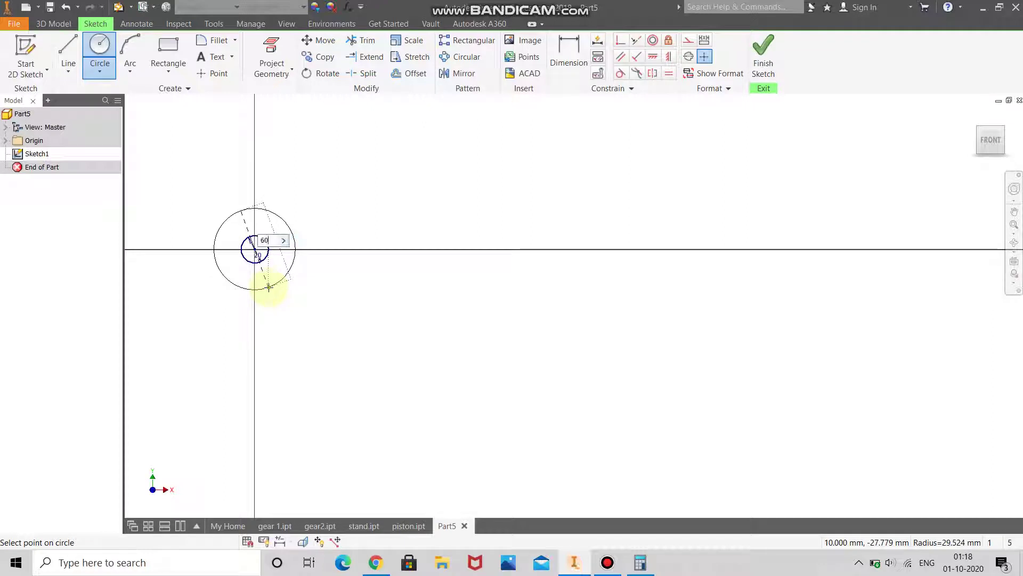
text(60)
key(Return)
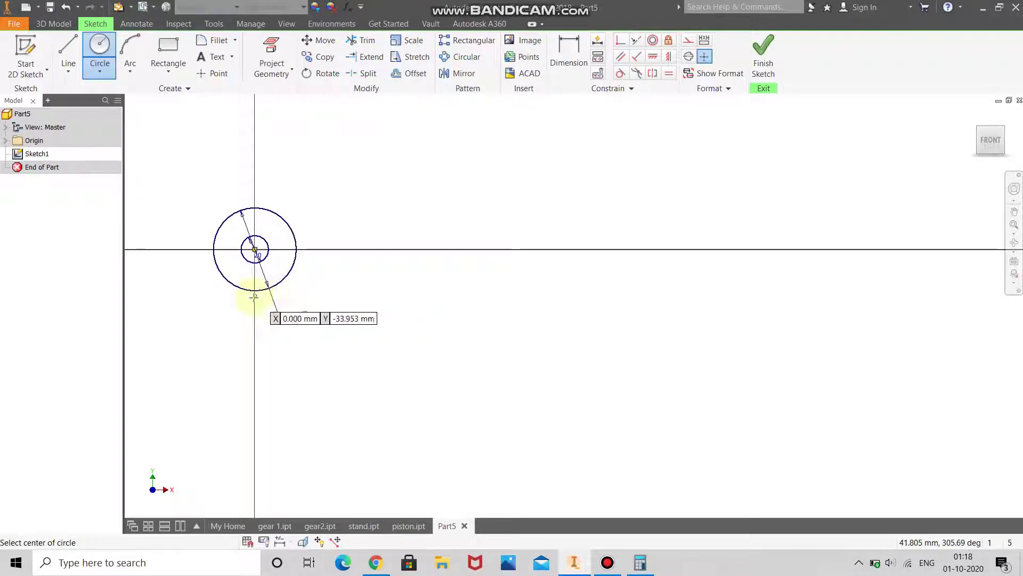
right_click(364, 281)
click(411, 275)
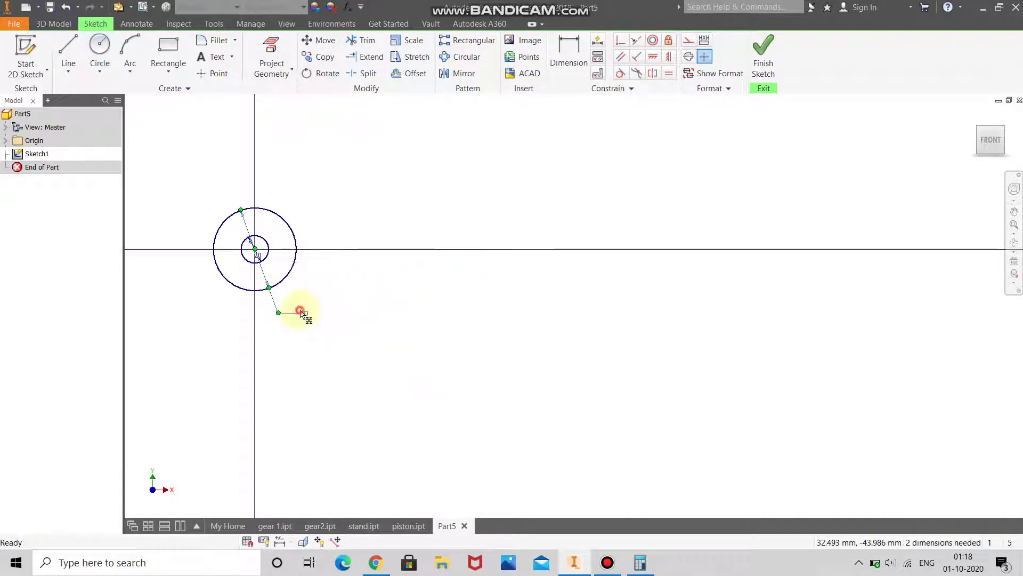
double_click(301, 312)
key(Return)
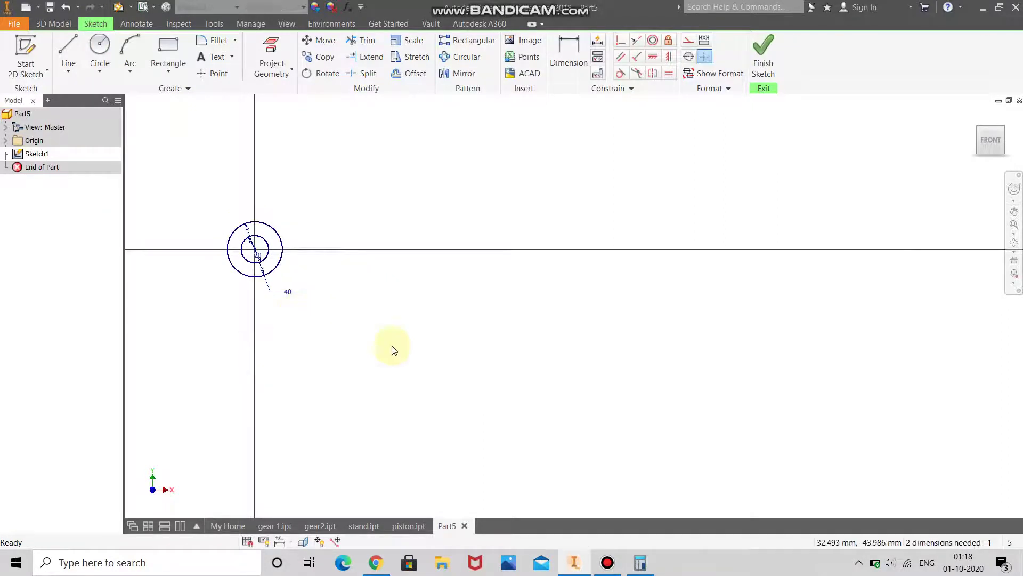
Draw a 60 mm diameter circle concentric with the 30 mm circle at the other end of the link
scroll(329, 341, down, 3)
scroll(587, 330, up, 2)
key(c)
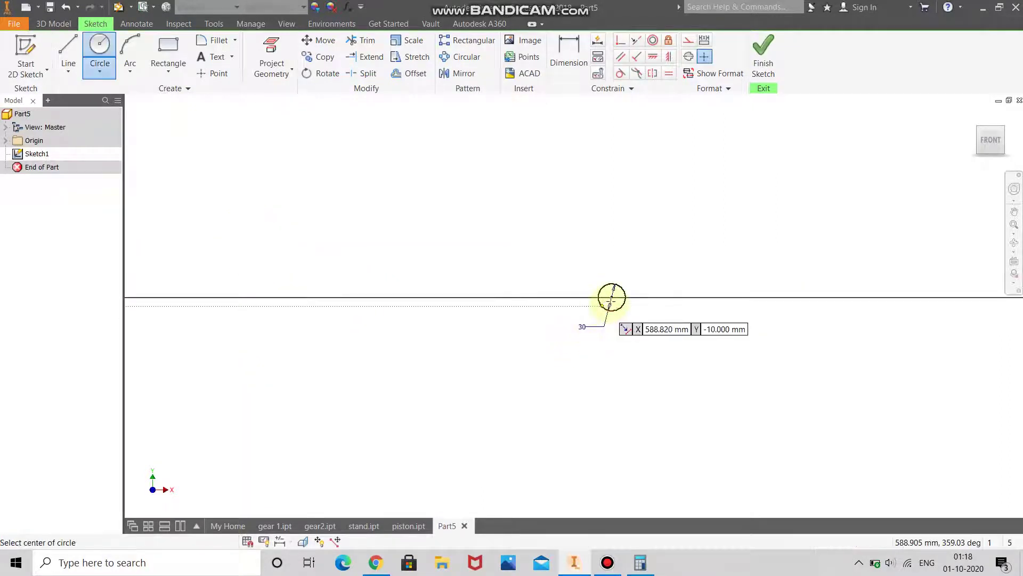
click(612, 297)
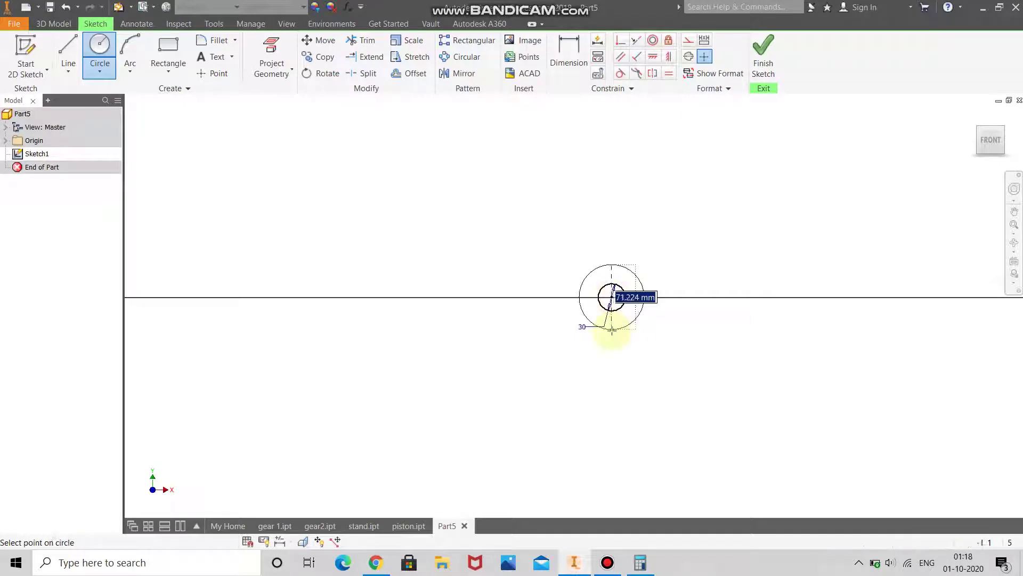
text(60)
key(Return)
scroll(614, 330, down, 3)
right_click(426, 329)
click(429, 293)
Draw the link's upper edge as a line from the top of the 40 mm circle to the top of the 60 mm circle
scroll(442, 320, up, 3)
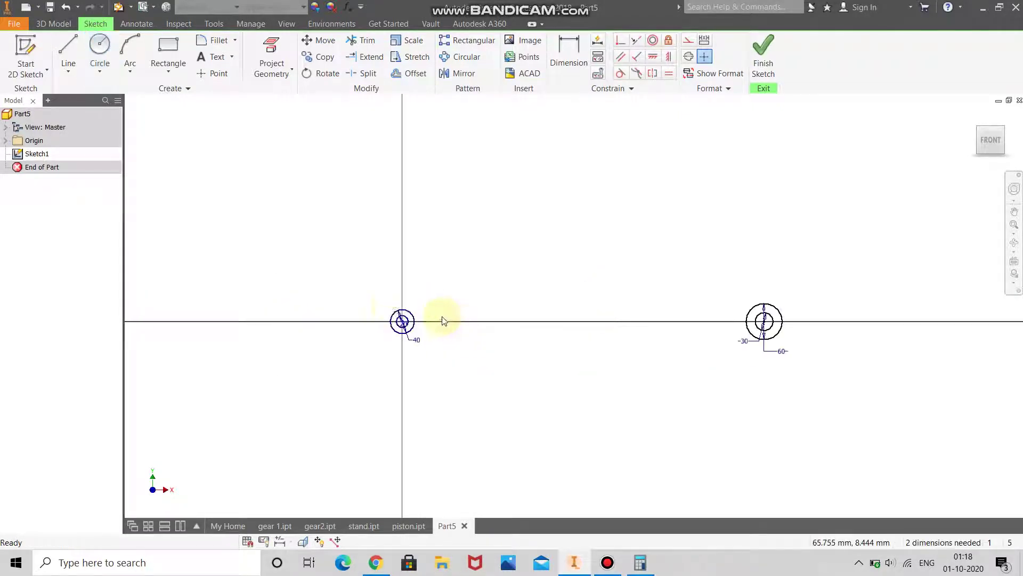
click(68, 52)
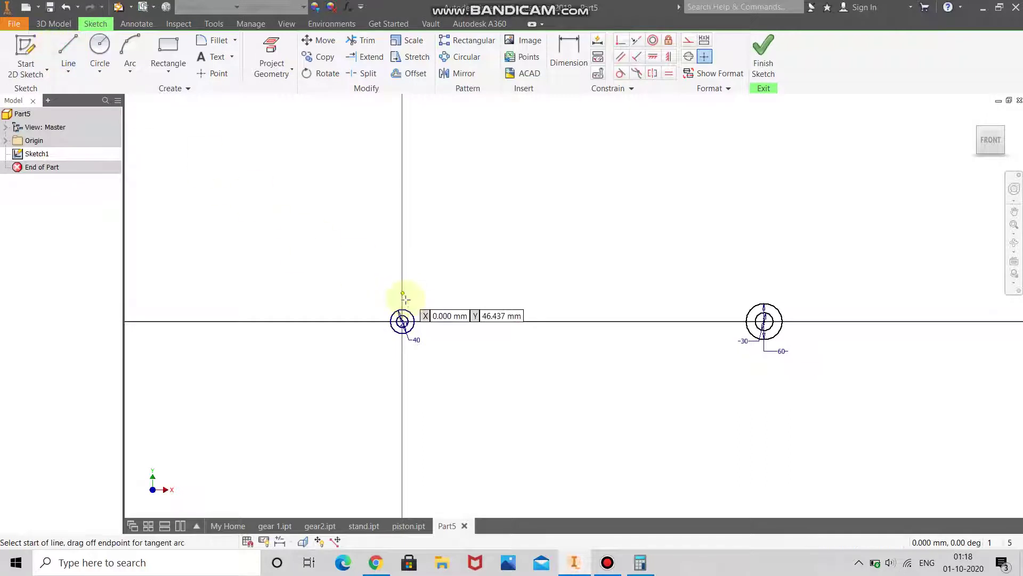
scroll(404, 301, up, 4)
click(393, 331)
scroll(394, 395, down, 4)
scroll(742, 378, up, 3)
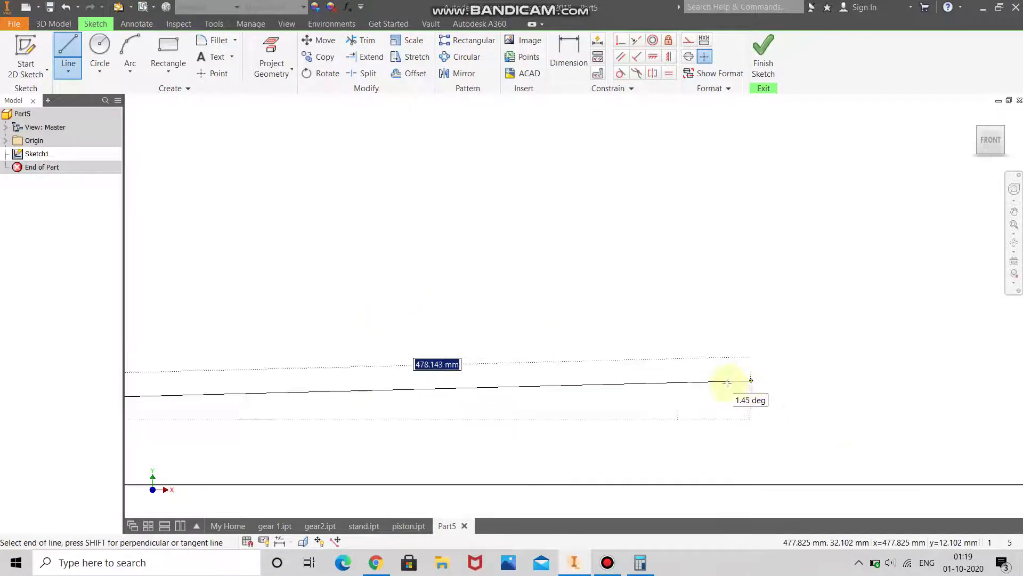
scroll(800, 389, down, 2)
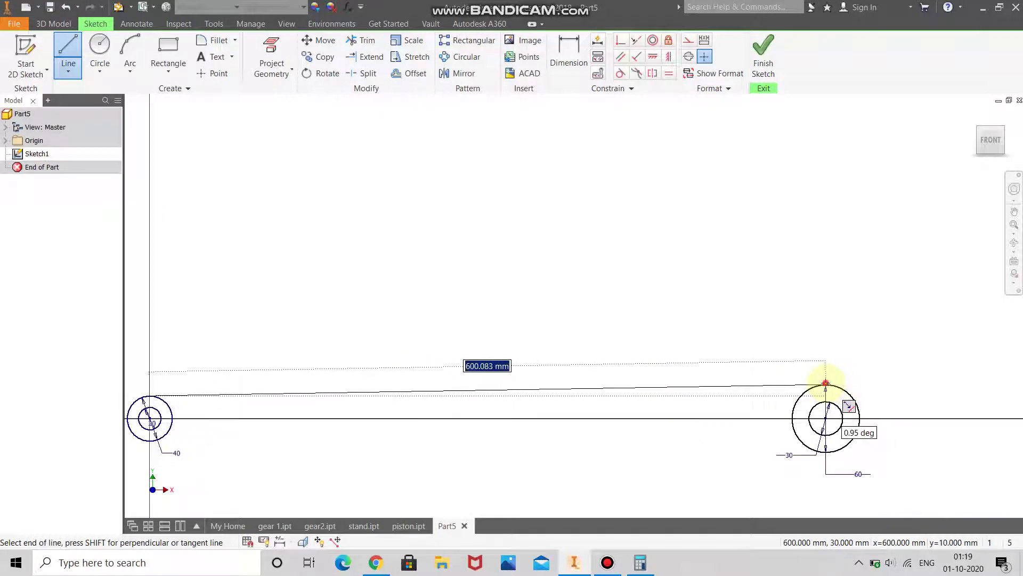
click(825, 384)
right_drag(826, 354, 880, 354)
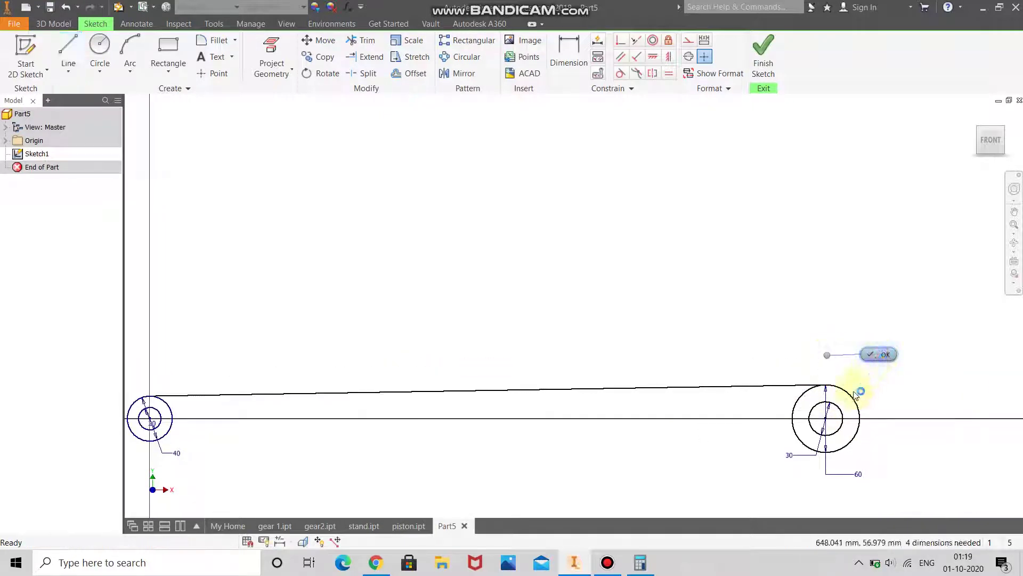
Draw the link's lower edge as a line from the bottom of the 60 mm circle to the bottom of the 40 mm circle
scroll(855, 395, up, 2)
scroll(827, 429, down, 2)
key(l)
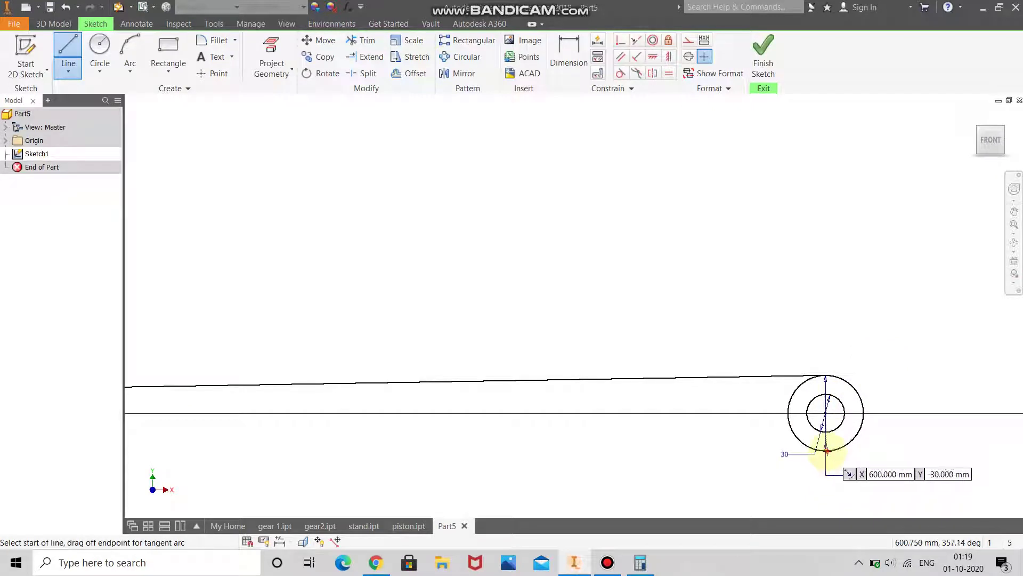
click(825, 449)
scroll(324, 439, down, 2)
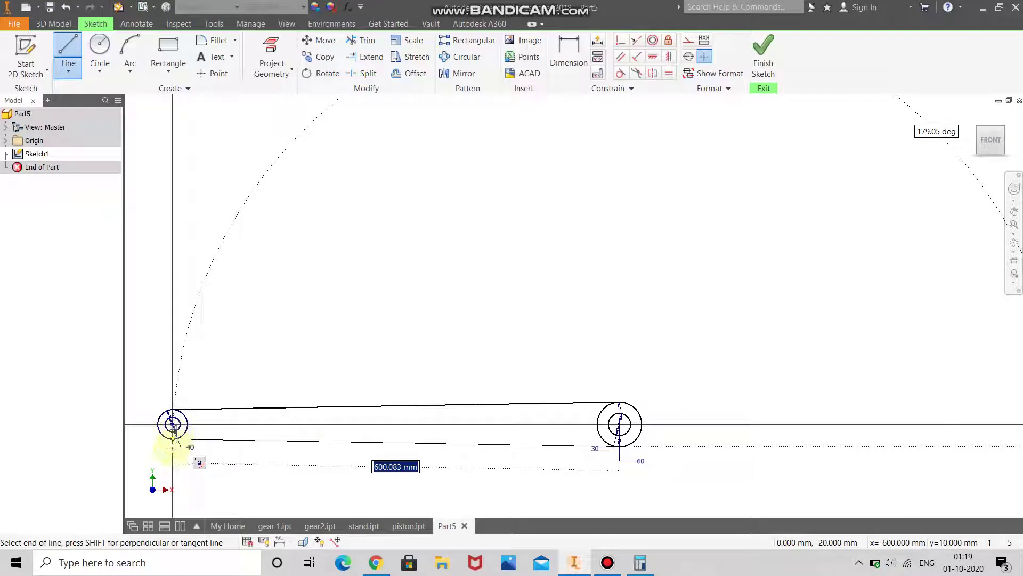
click(172, 440)
right_click(323, 349)
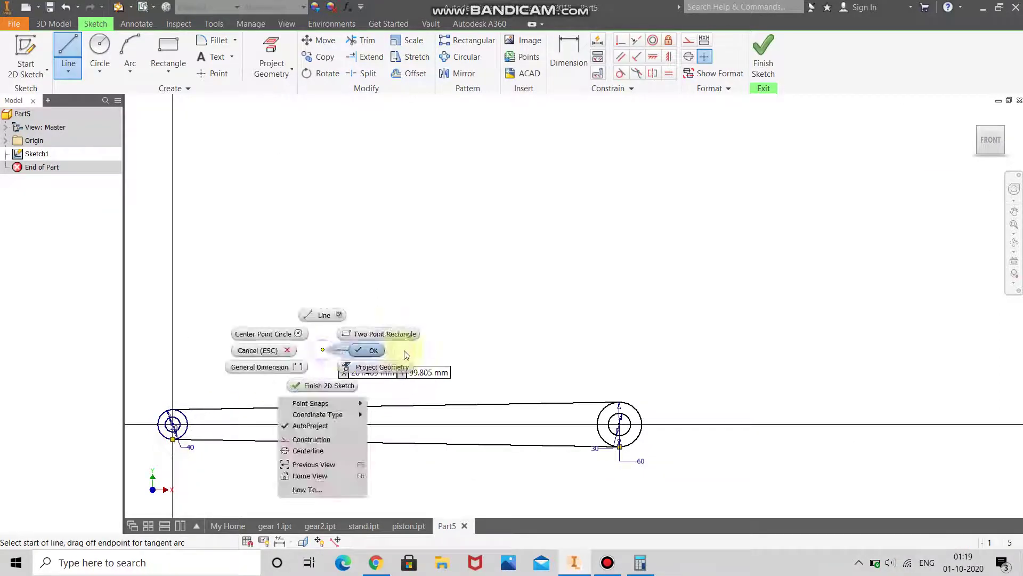
click(404, 353)
Trim the inner arcs of the 40 mm and 60 mm circles between the two edge lines and finish the sketch
click(362, 41)
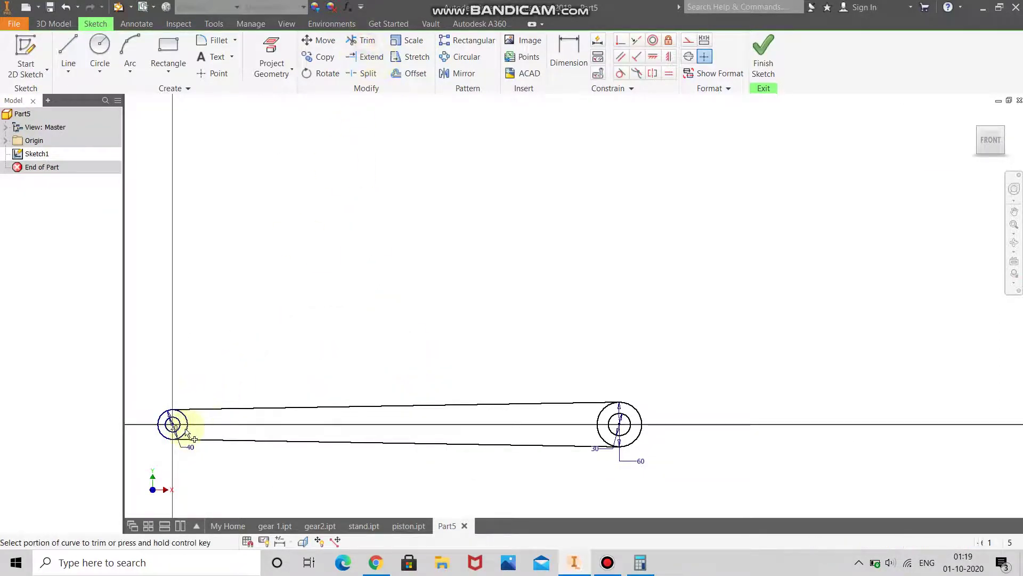
click(600, 417)
right_click(483, 302)
click(533, 303)
scroll(532, 366, down, 3)
scroll(405, 408, up, 2)
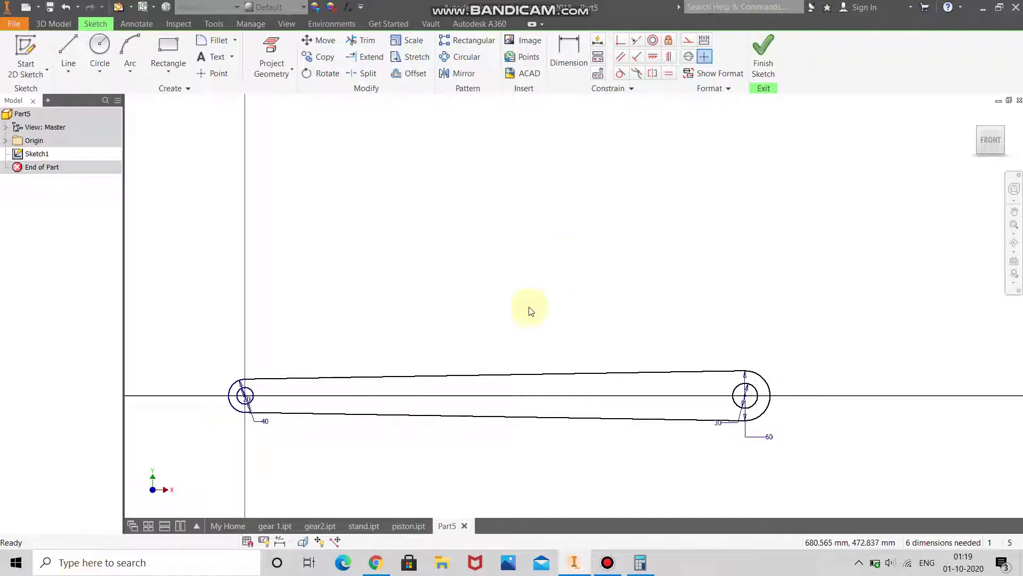
click(763, 51)
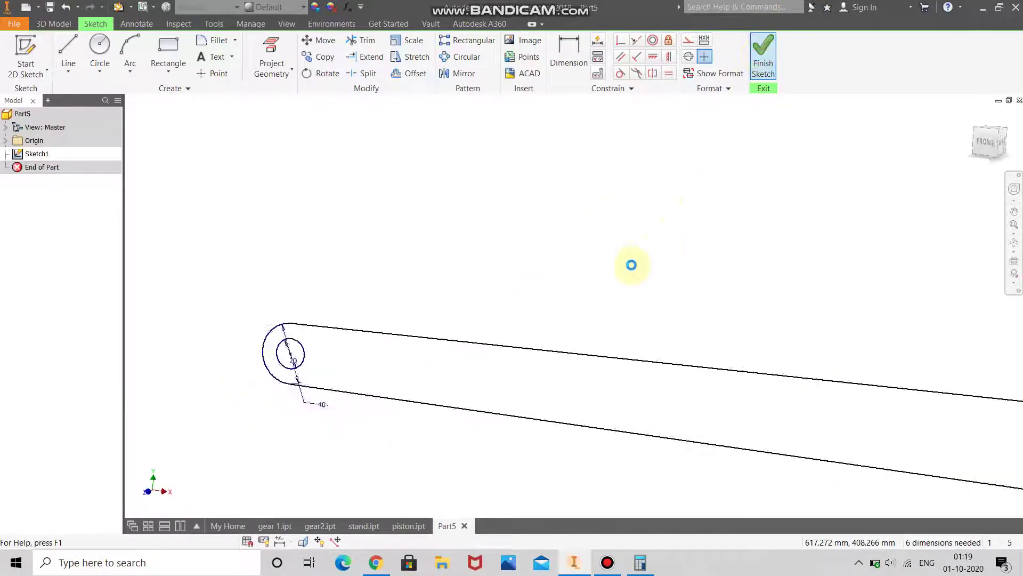
Extrude the link profile around its two holes by 40 mm and save the part as link in the quick return mechanism folder
click(69, 53)
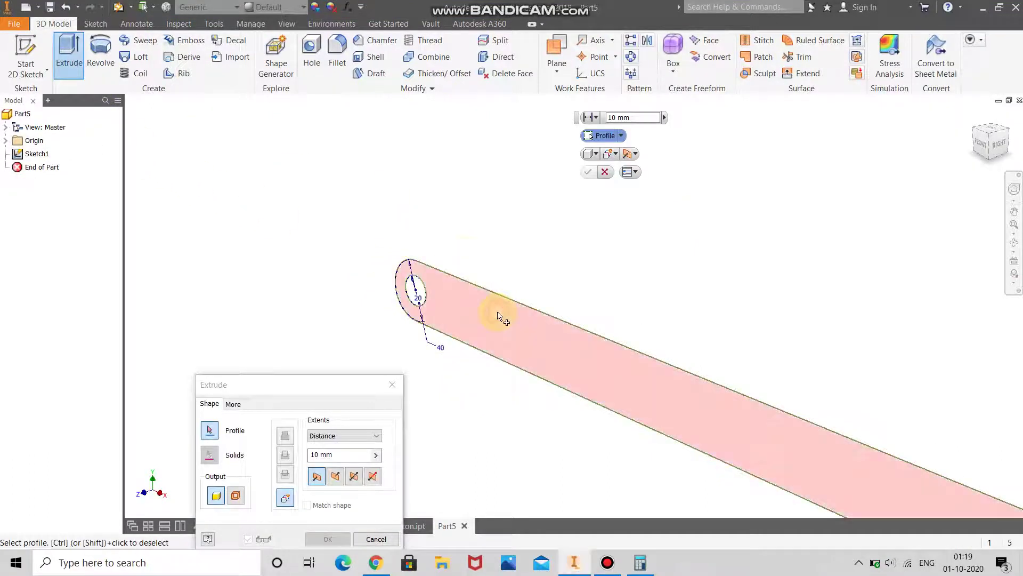
click(464, 291)
scroll(456, 240, up, 5)
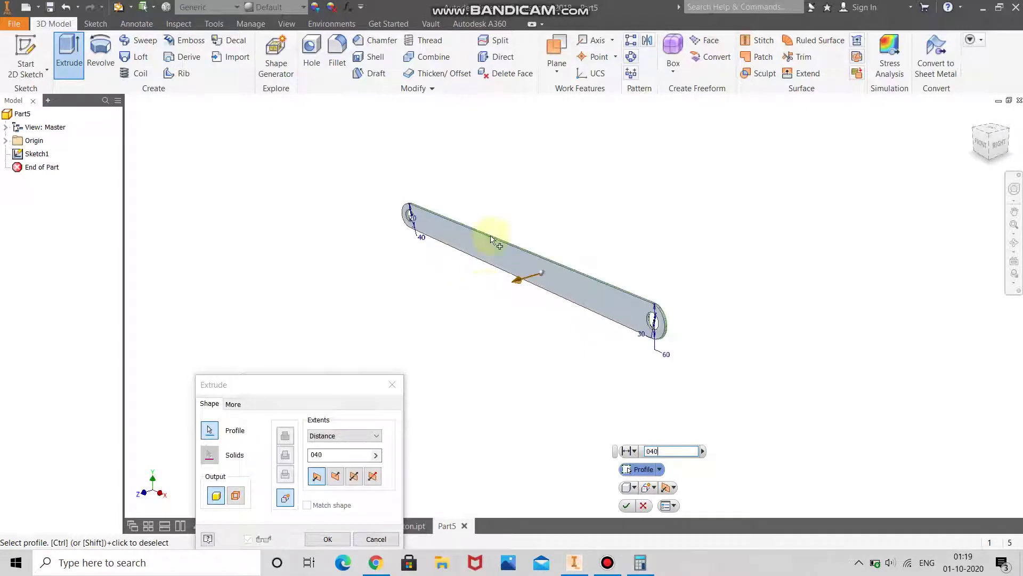
scroll(533, 229, down, 3)
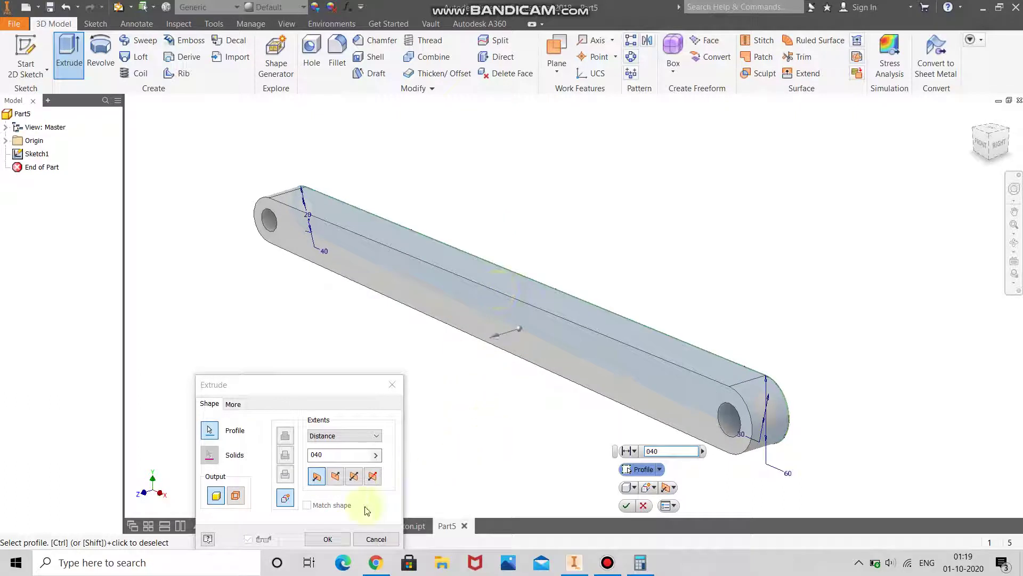
click(326, 538)
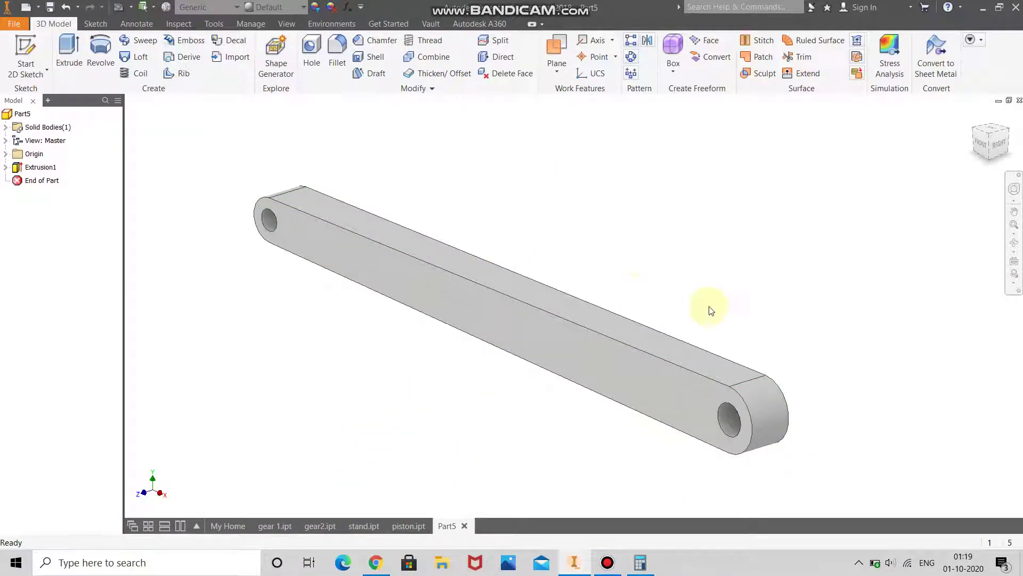
key(ctrl+s)
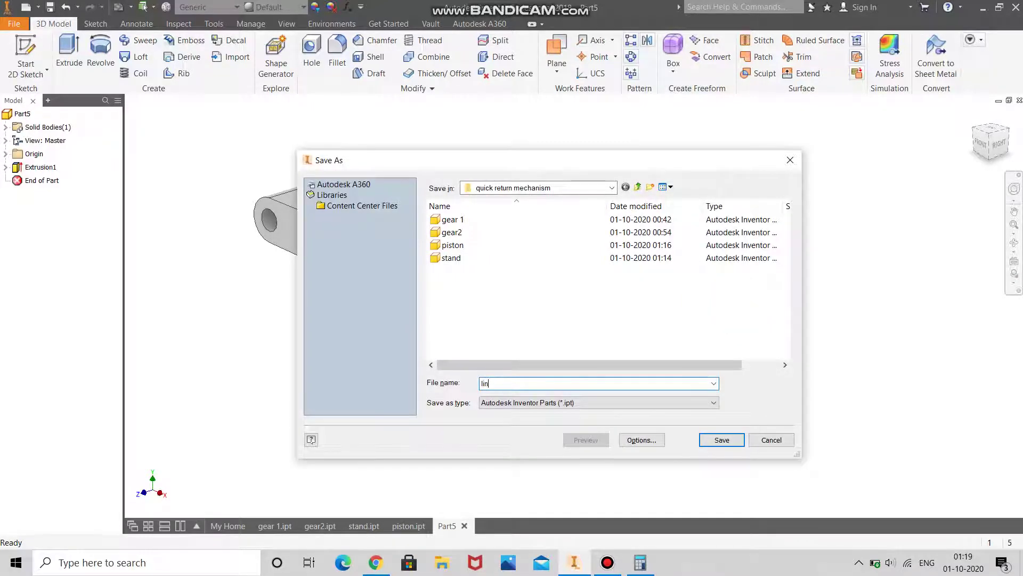
key(Return)
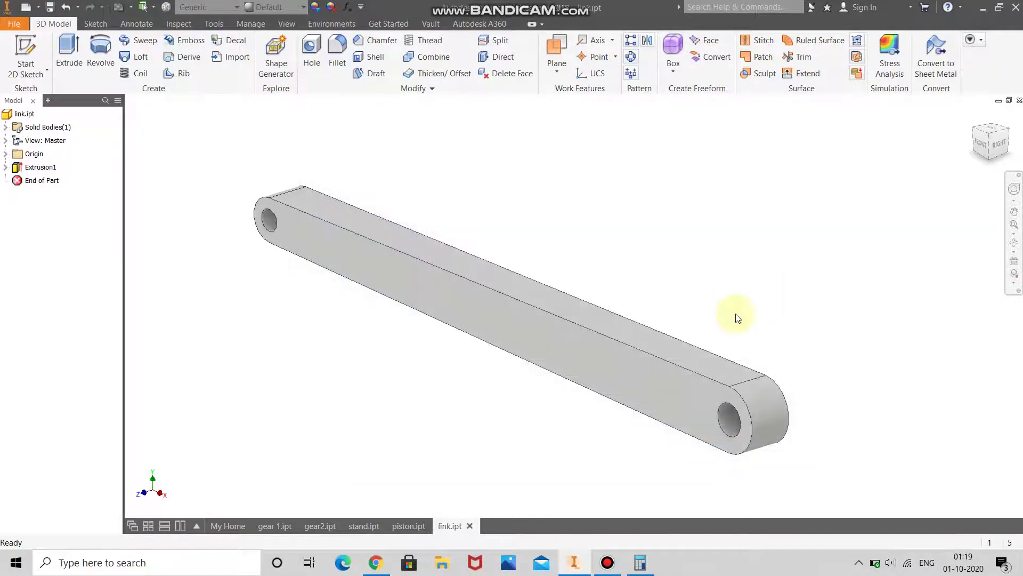
Inspect the link, piston and stand parts in turn, checking each in an orthographic and an isometric view
click(1014, 242)
drag(698, 349, 599, 309)
drag(618, 341, 589, 311)
right_click(592, 326)
key(Escape)
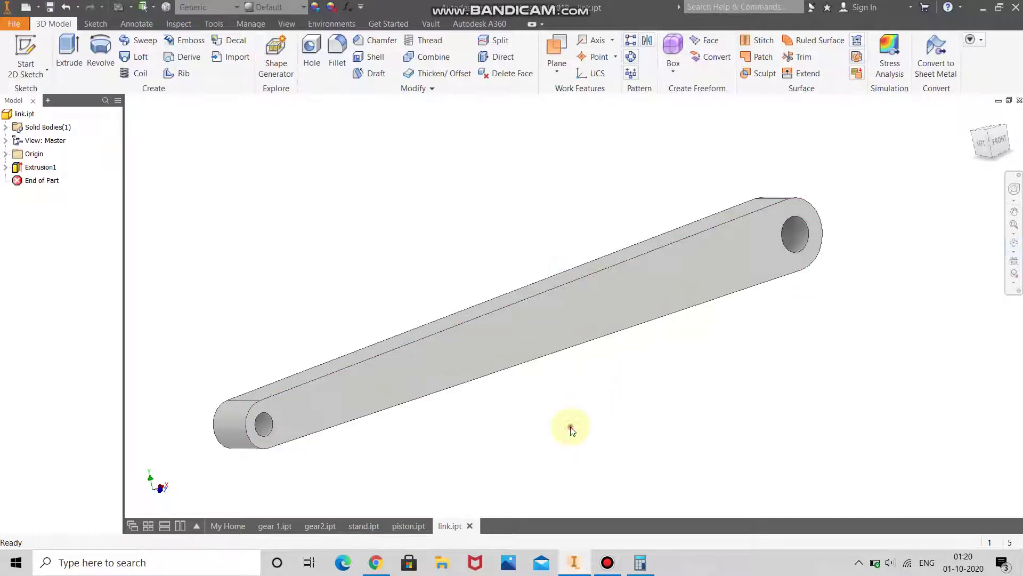
click(409, 526)
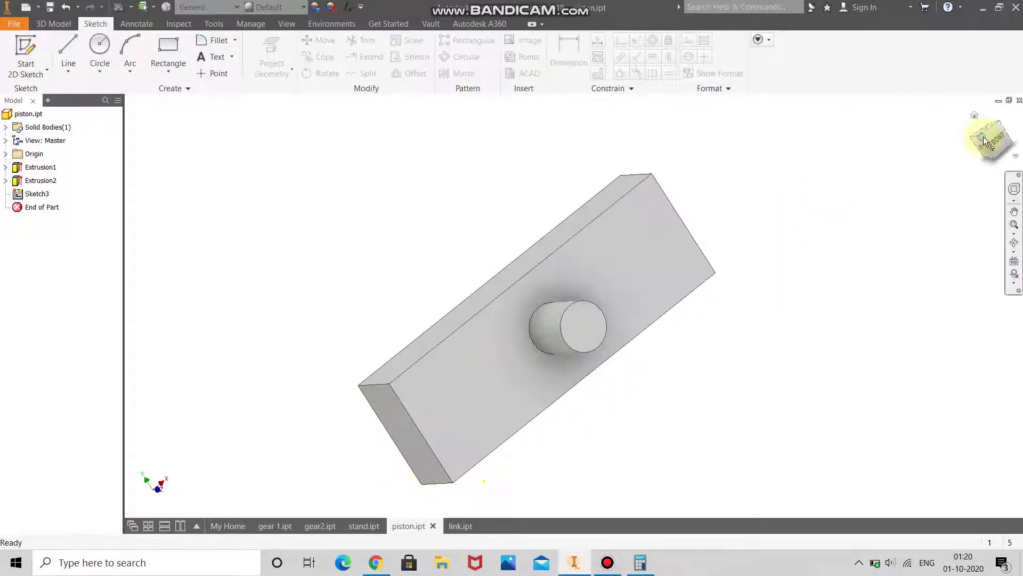
click(1001, 144)
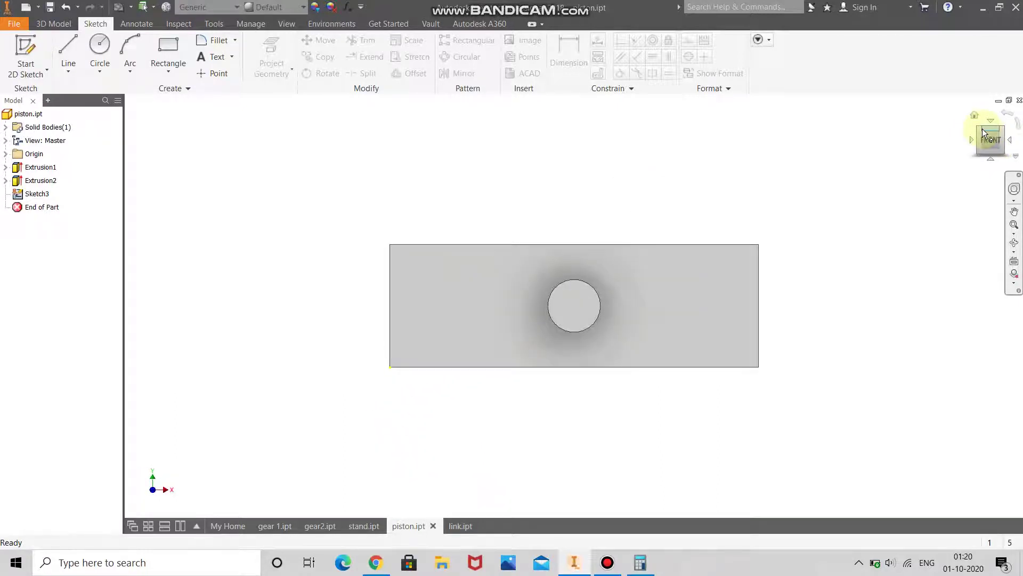
click(980, 127)
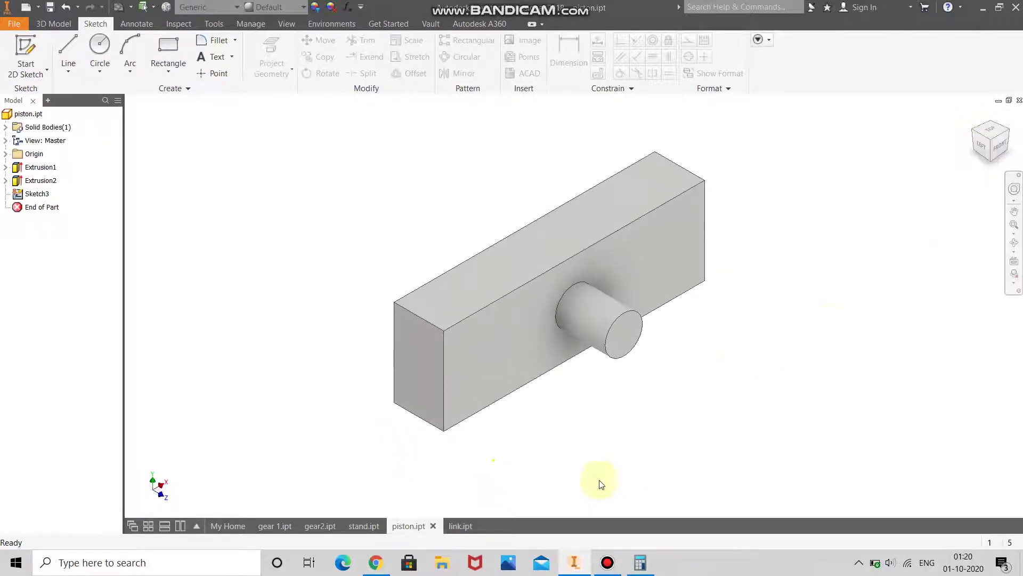
click(468, 526)
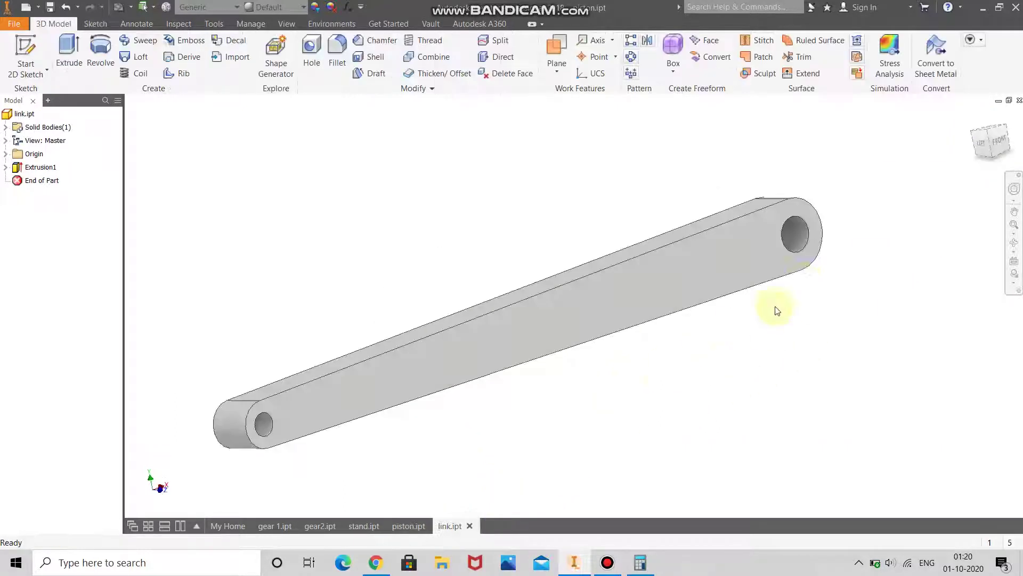
click(1000, 142)
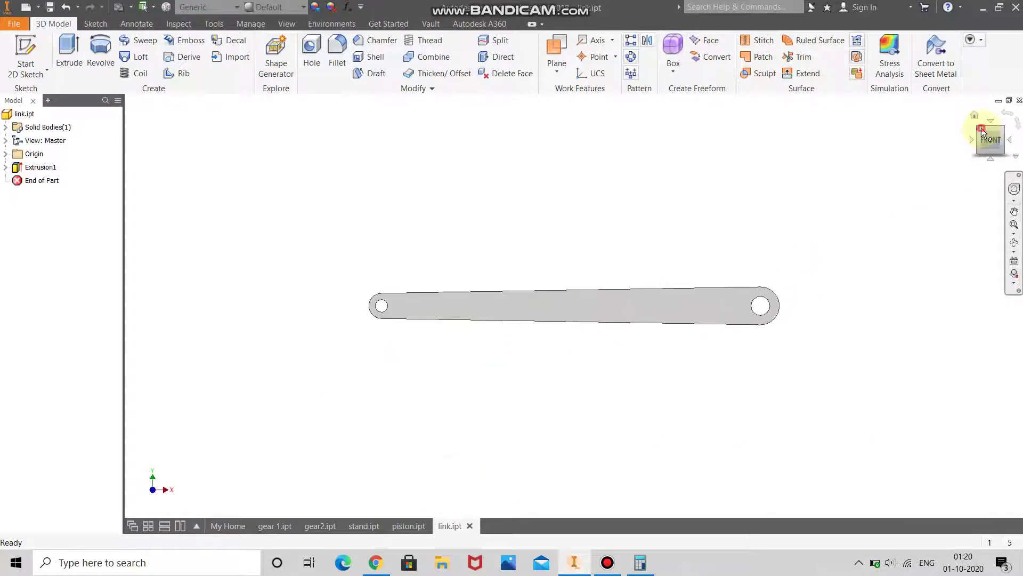
key(F5)
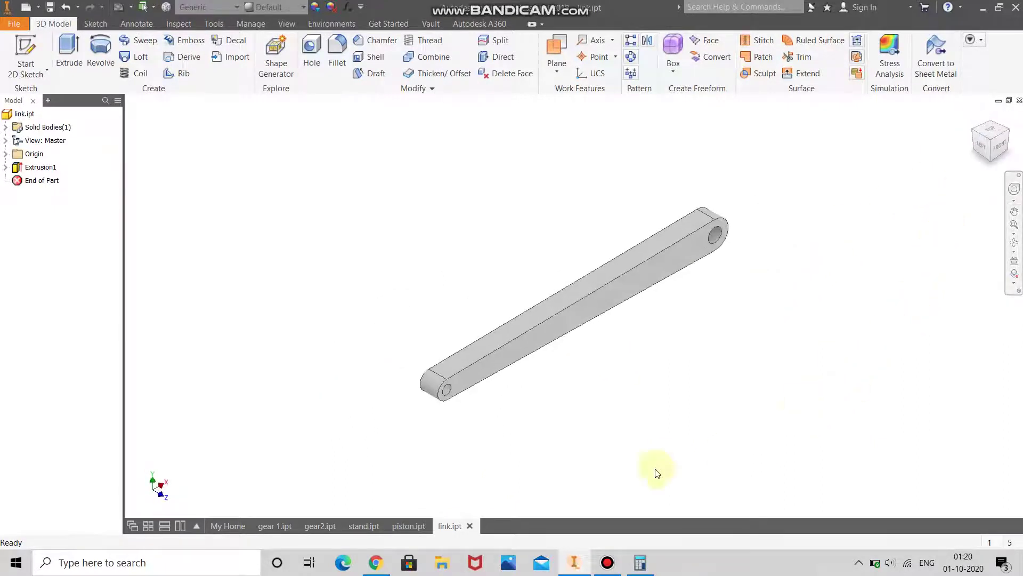
click(363, 526)
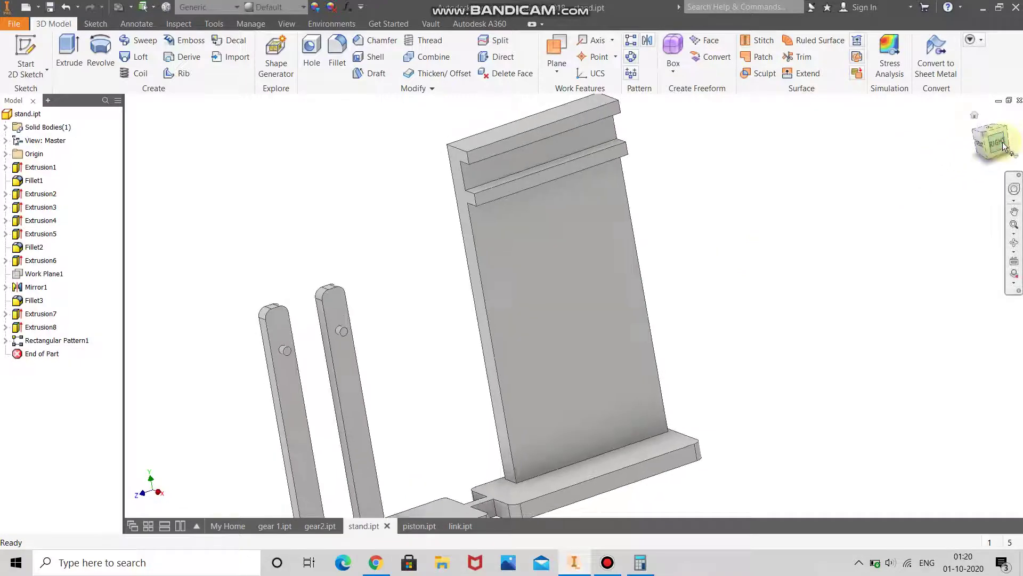
click(1003, 143)
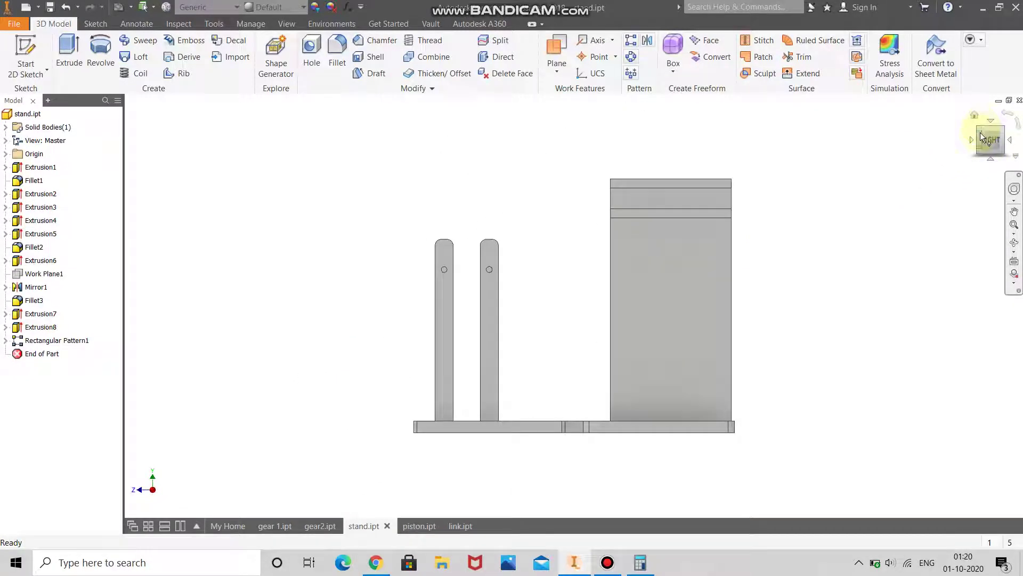
click(981, 134)
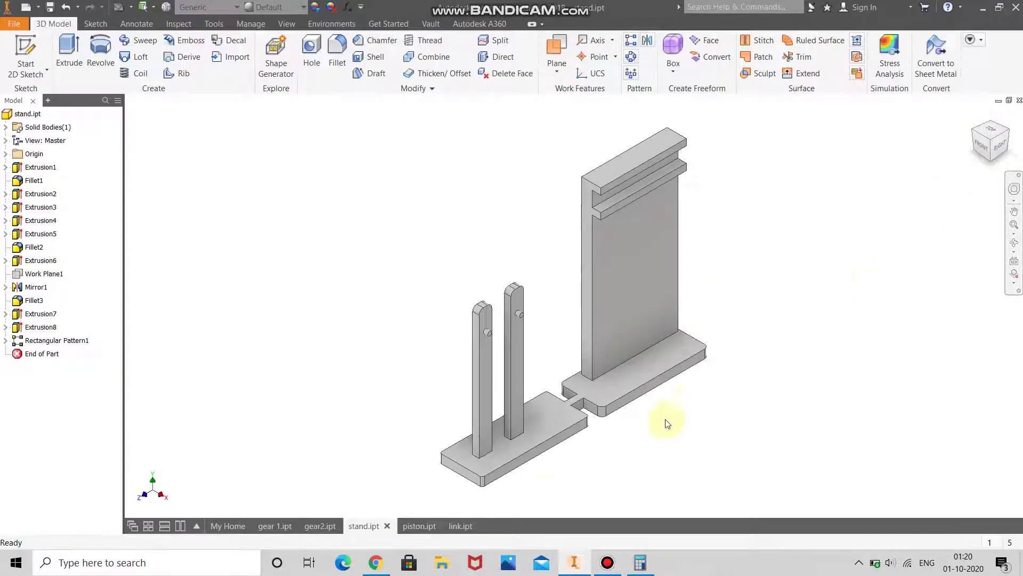
Start a sketch on the recessed hub face of gear2, the face with the six small holes
click(321, 526)
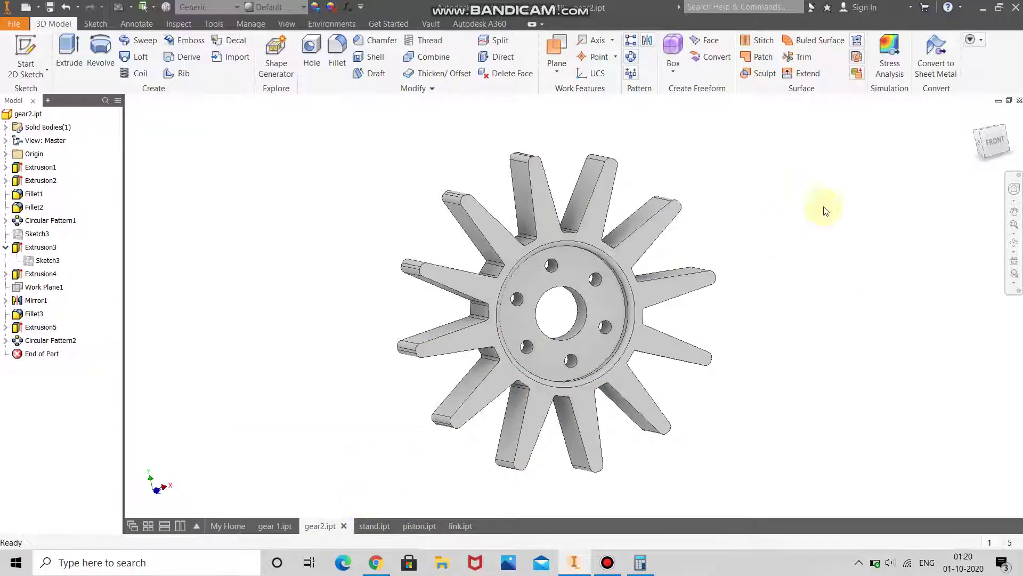
click(984, 135)
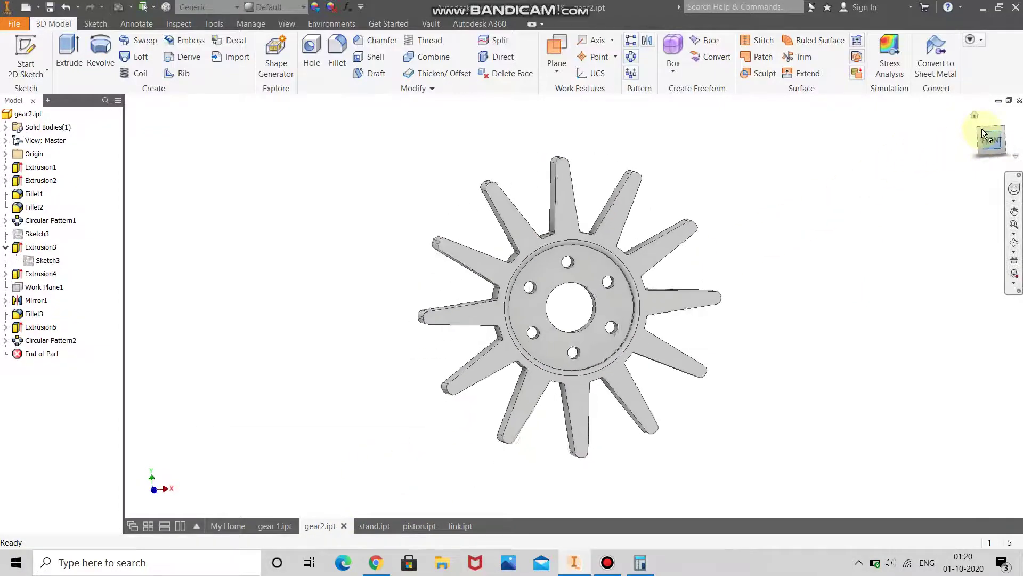
click(975, 156)
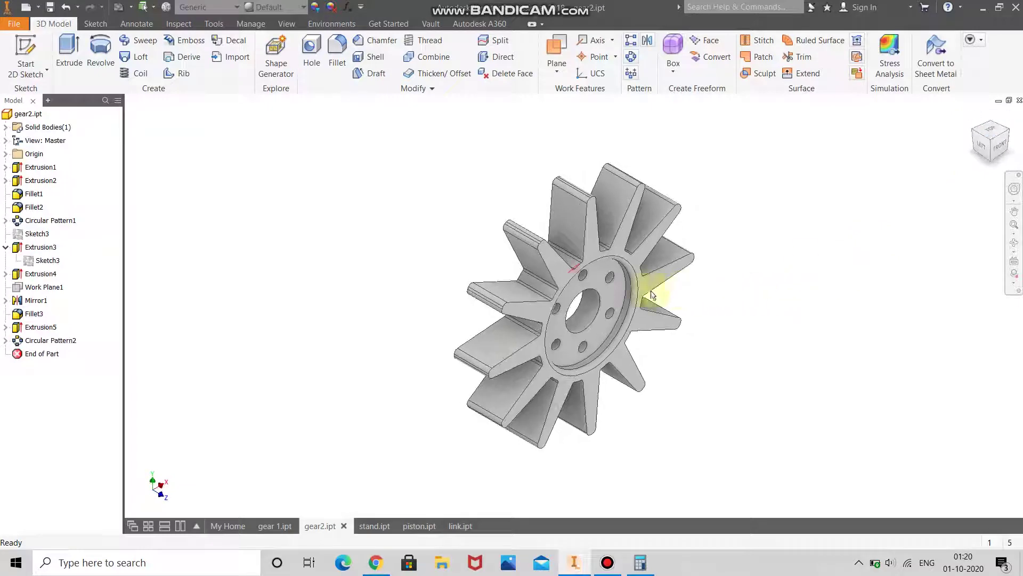
scroll(602, 287, down, 3)
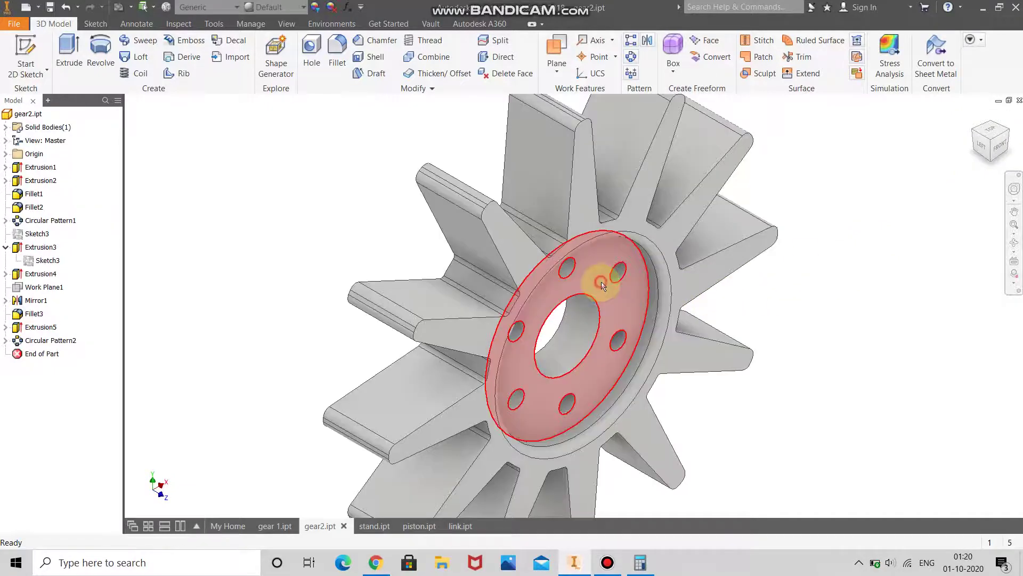
click(601, 285)
click(648, 273)
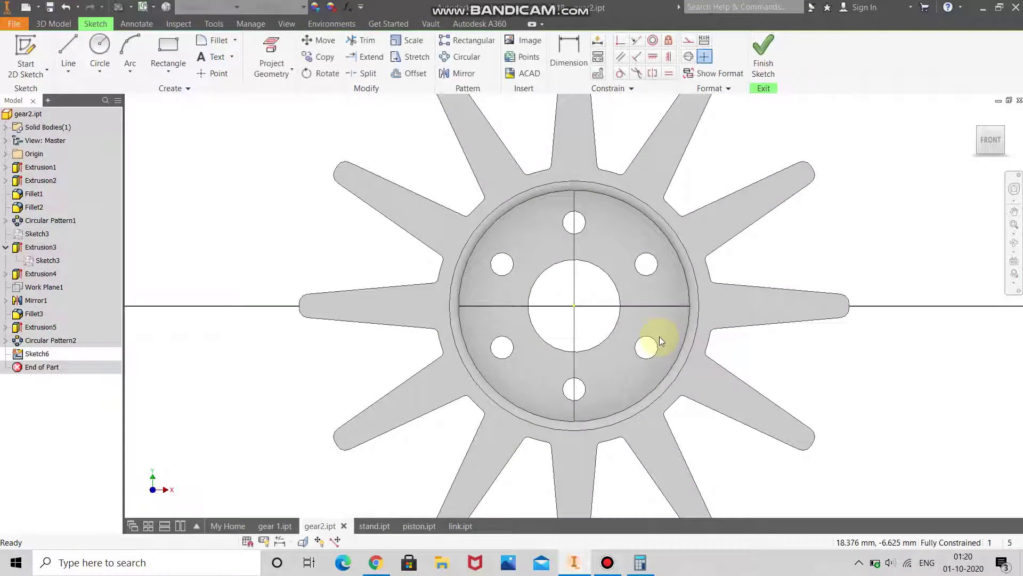
Check the diameter of gear2's centre bore without keeping a dimension, and compare with the stand part
click(569, 52)
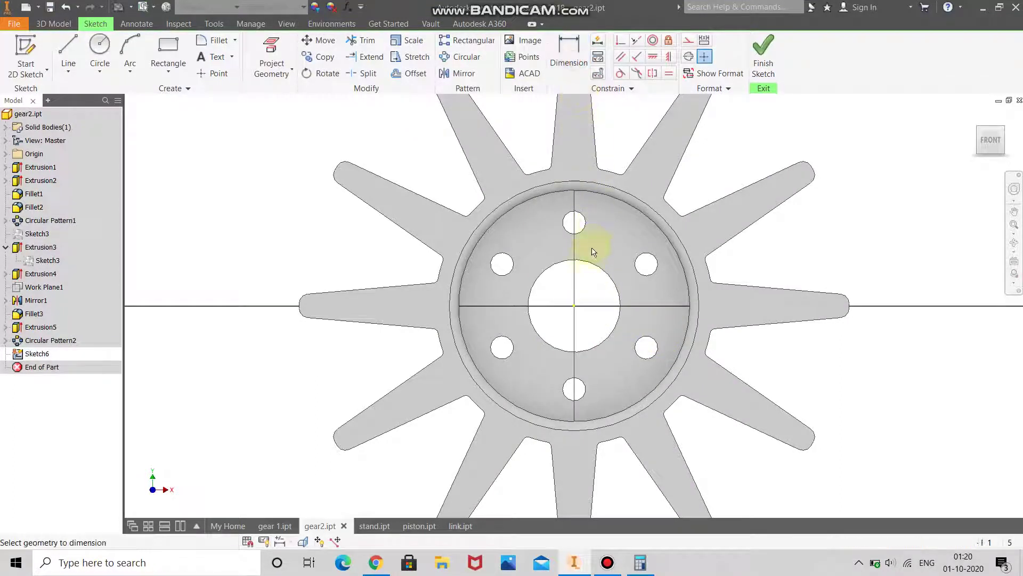
click(587, 262)
right_click(590, 311)
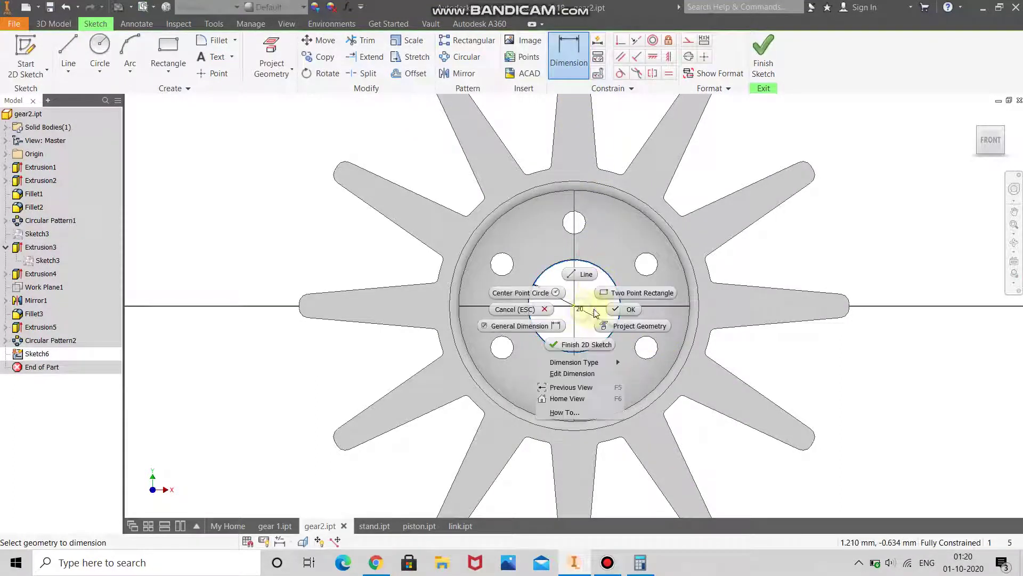
click(630, 309)
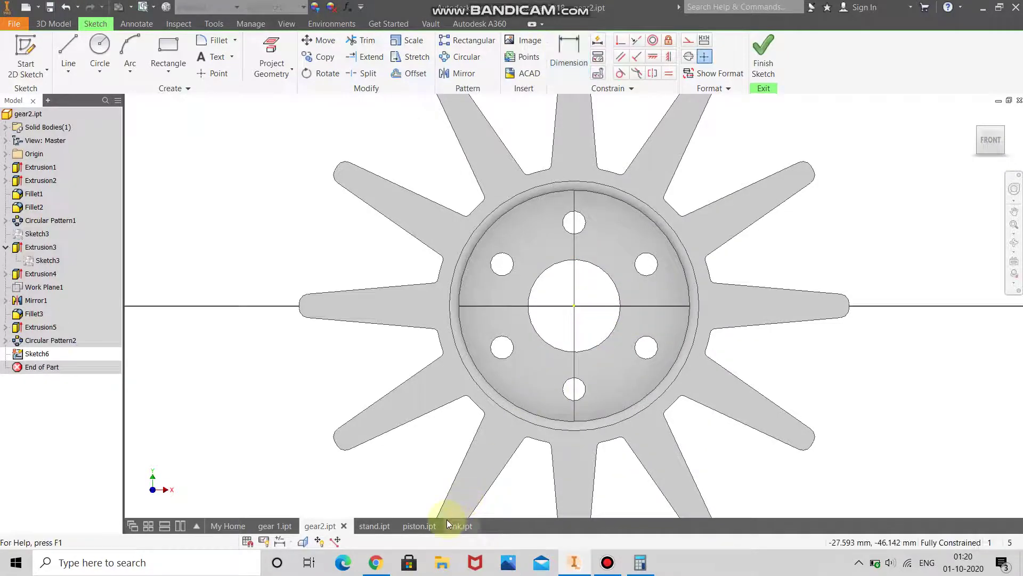
click(375, 525)
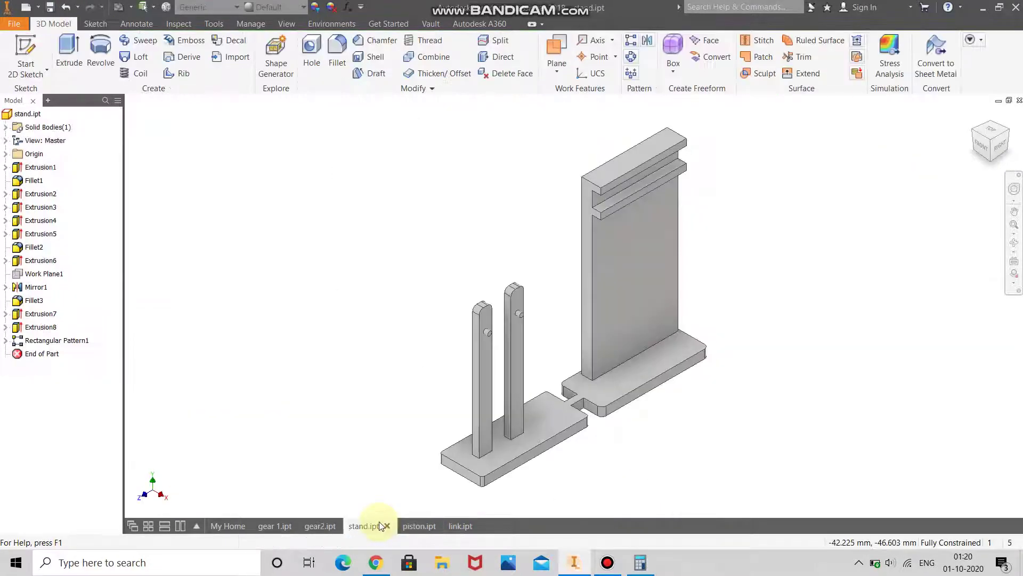
click(310, 524)
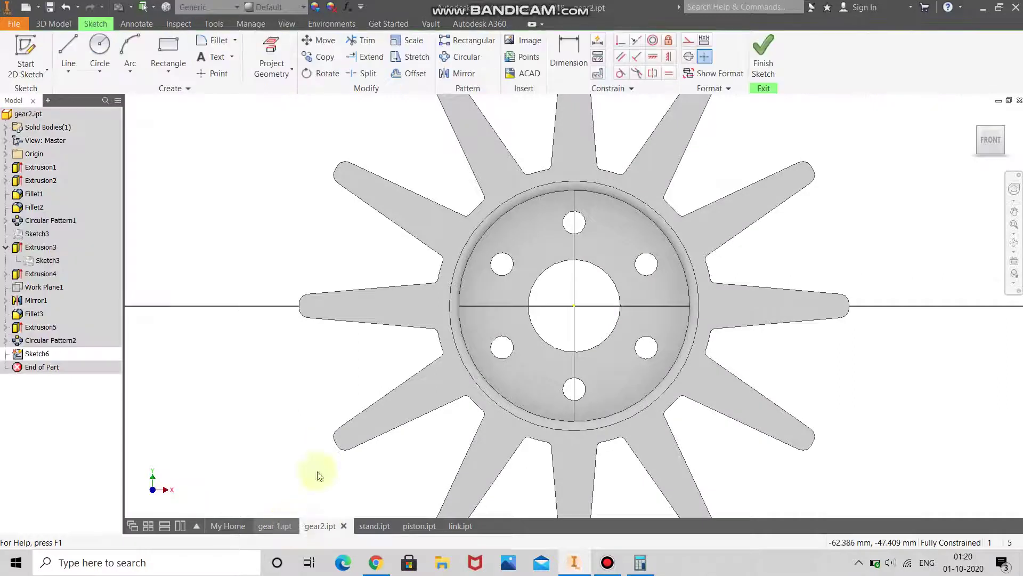
Draw a 20 mm diameter circle on the recessed hub face, centred between the top and upper-right small holes
click(99, 47)
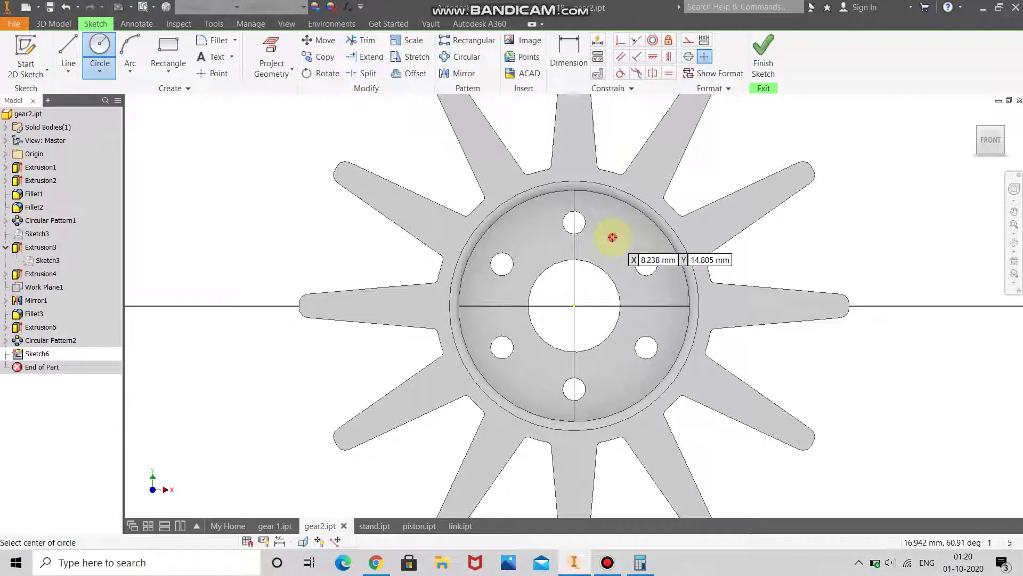
click(613, 237)
text(20)
key(Return)
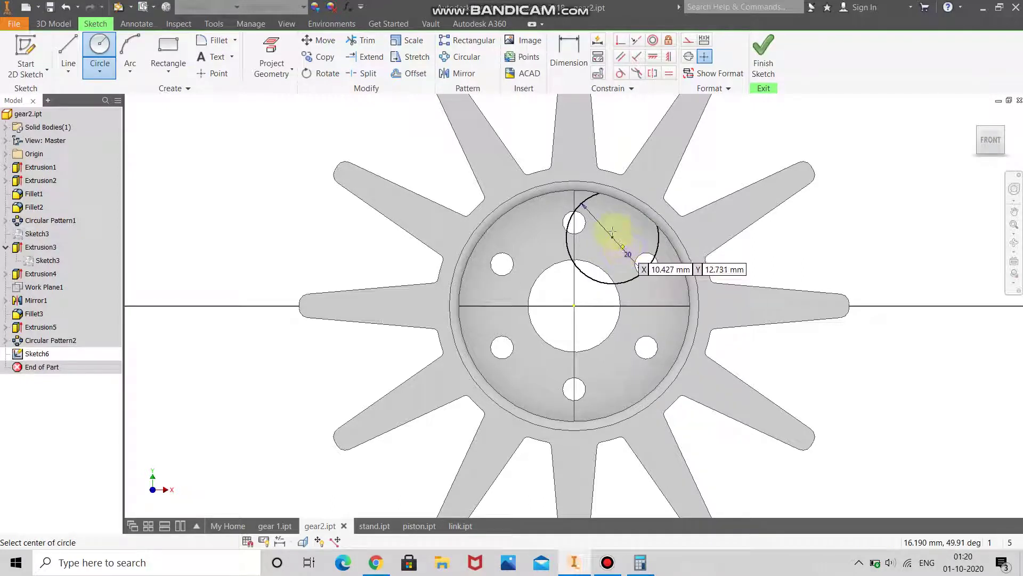
right_click(613, 231)
click(642, 215)
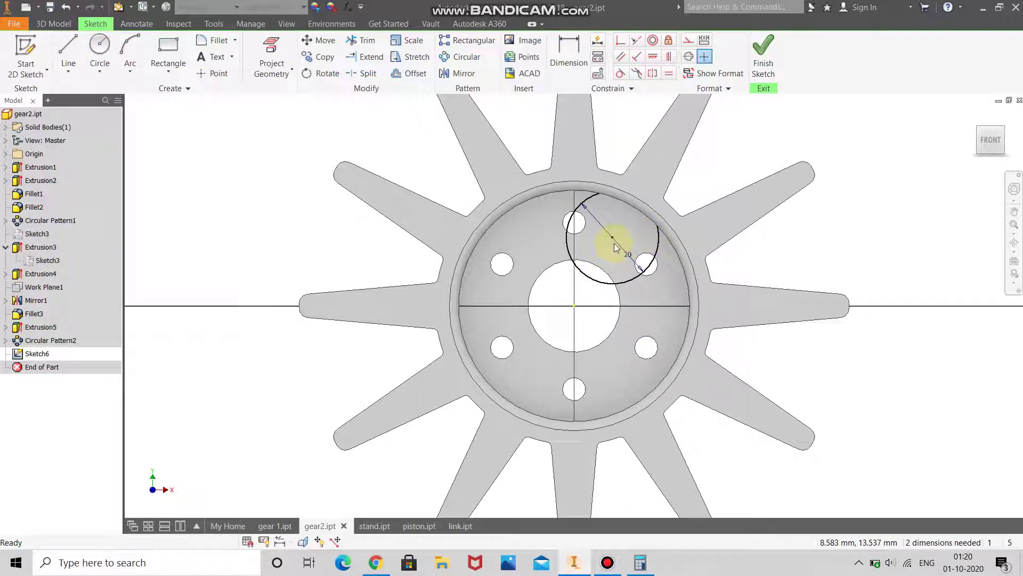
Set the diameter of the new circle on the hub face to 10 mm
double_click(615, 245)
text(10)
key(Return)
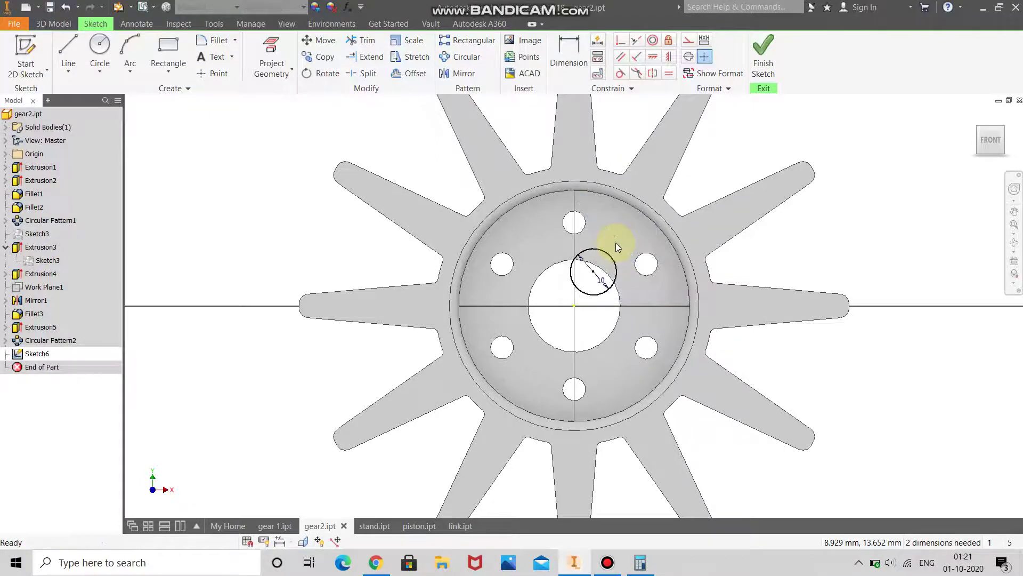
Dimension the gap between the 10 mm circle and the outer edge of the hub recess as 8 mm
key(d)
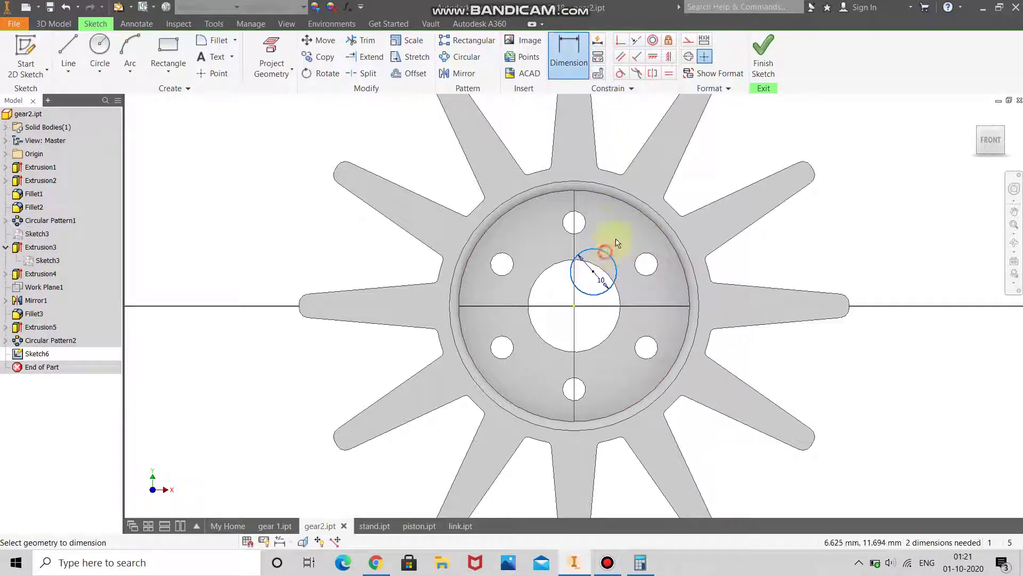
click(638, 205)
click(639, 249)
text(8)
key(Return)
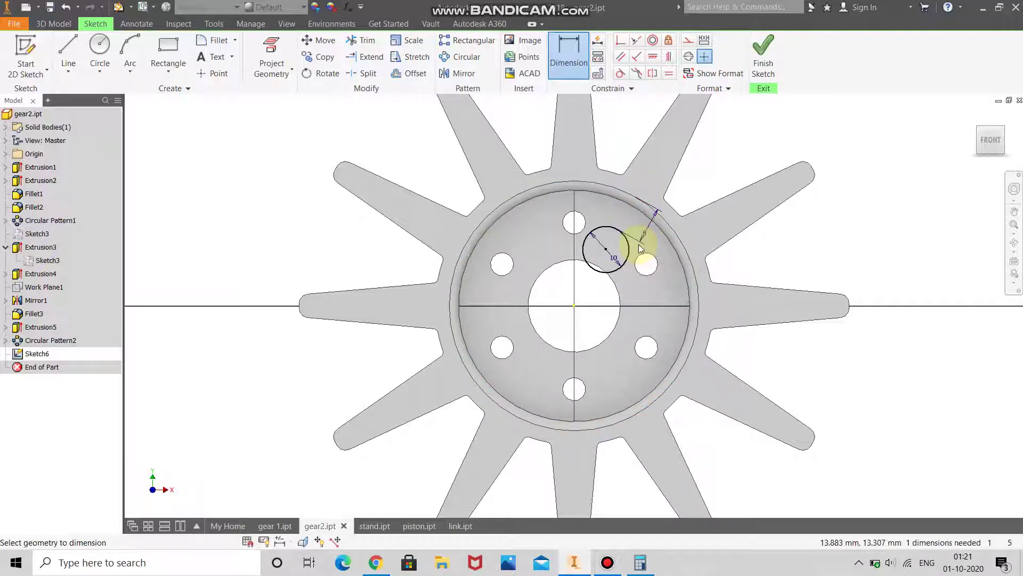
Set the gap between the circle and the recess edge to 6 mm and finish the sketch
double_click(648, 225)
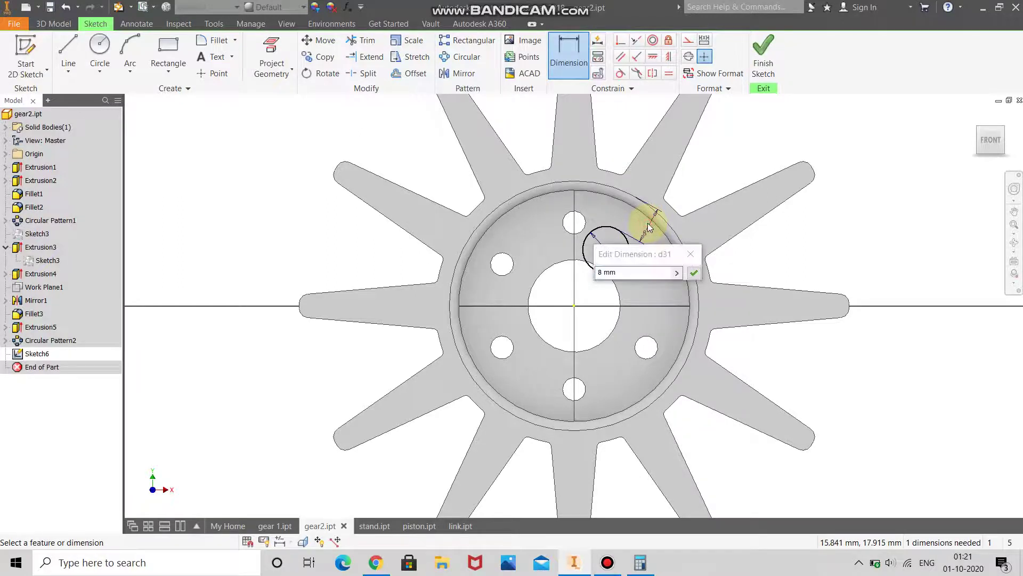
click(611, 272)
double_click(601, 273)
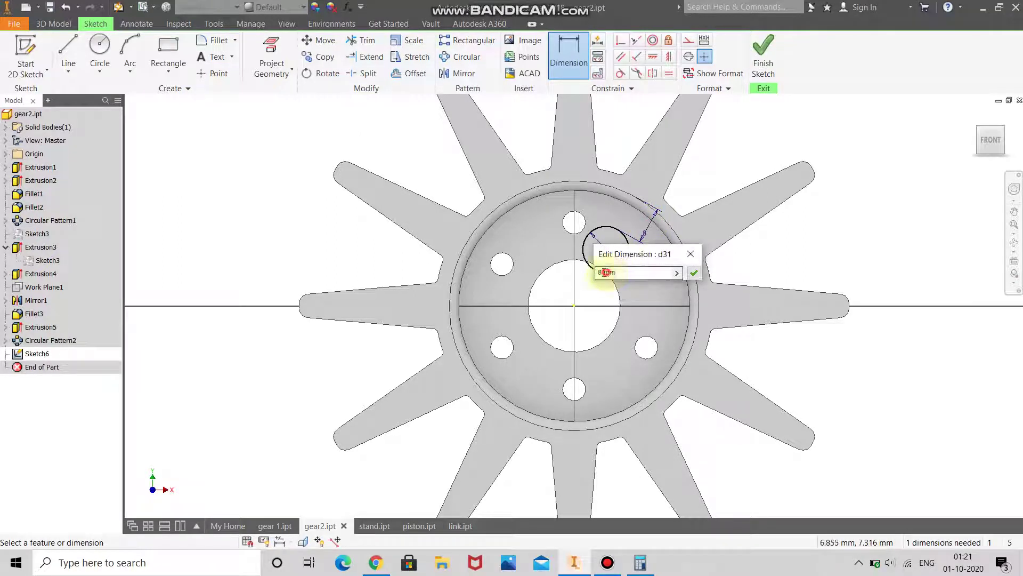
text(6mm)
key(Return)
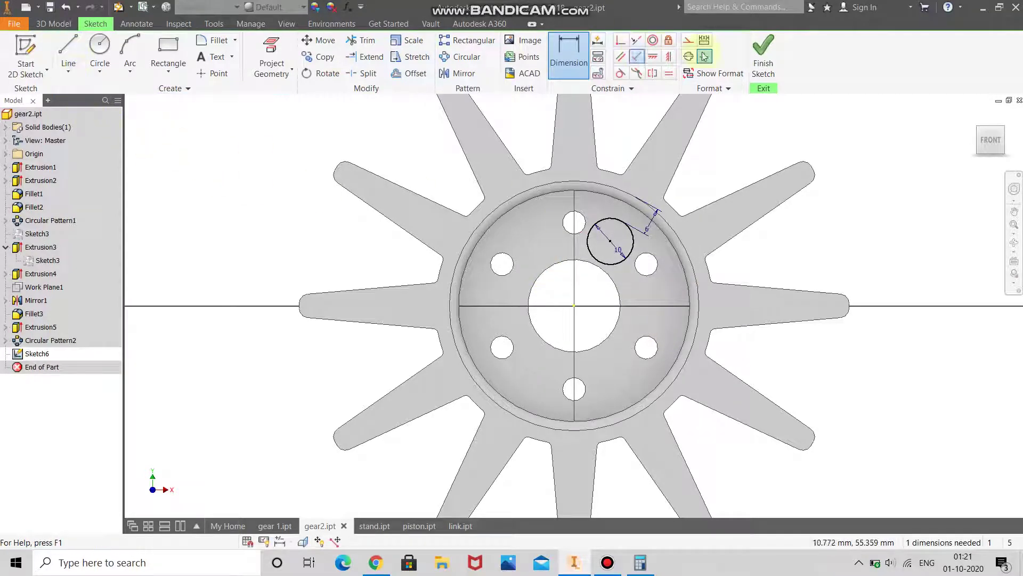
click(763, 53)
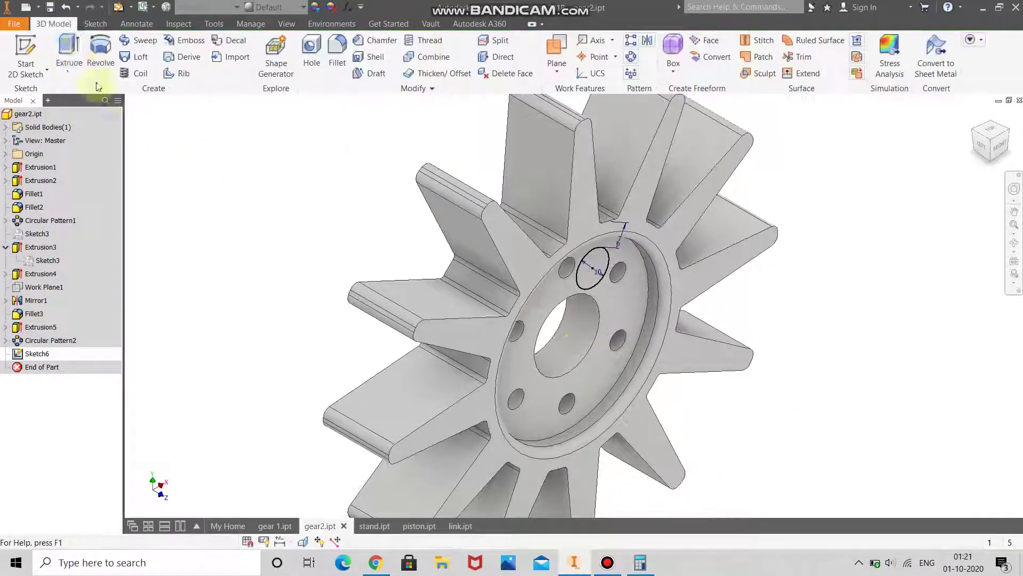
Extrude the 10 mm circle 50 mm outward from the hub face to form a pin
click(68, 51)
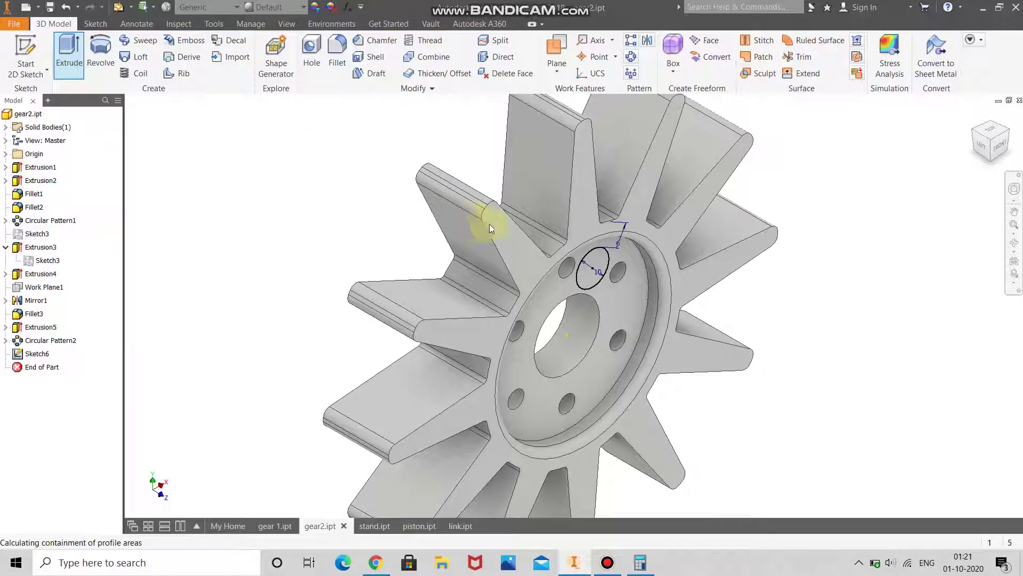
click(592, 261)
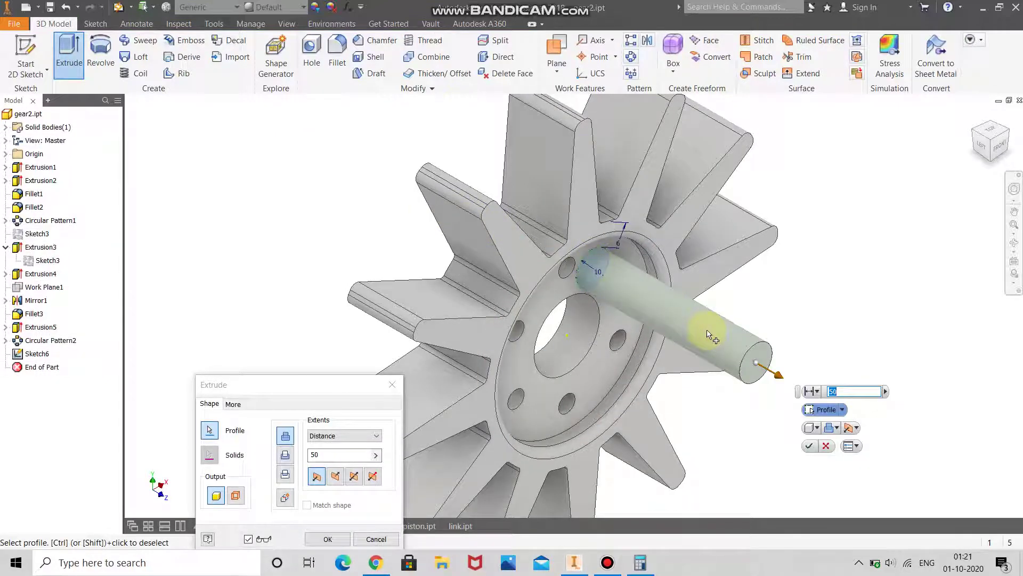
click(810, 446)
Round the outer end edge of the gear's pin with a 5 mm radius fillet
click(337, 54)
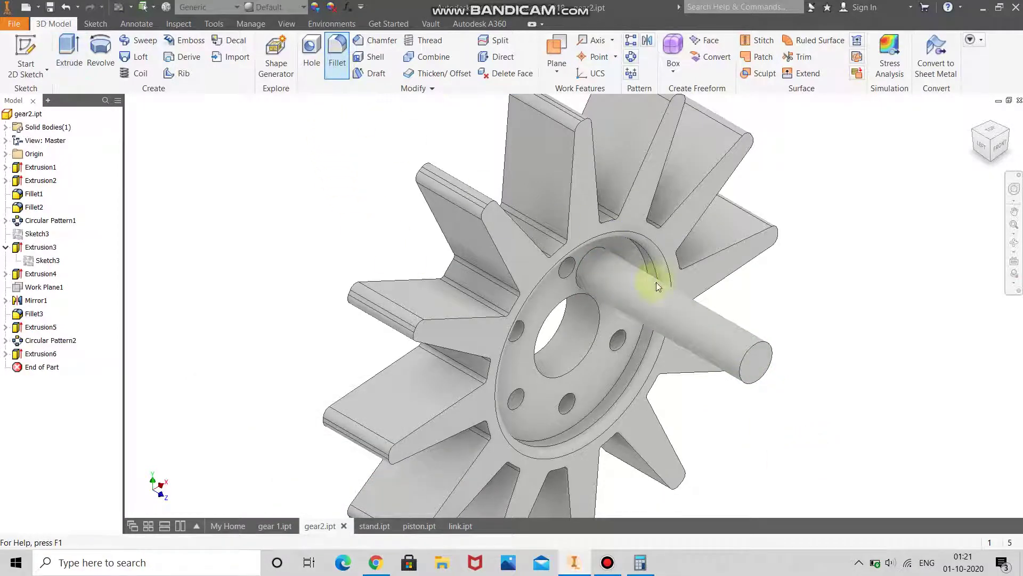
click(761, 346)
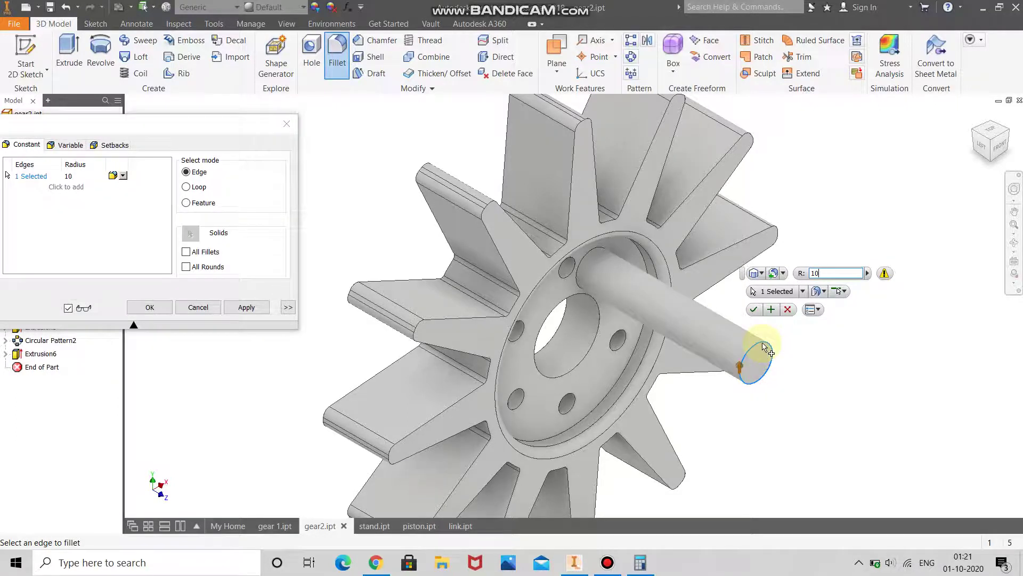
key(BackSpace)
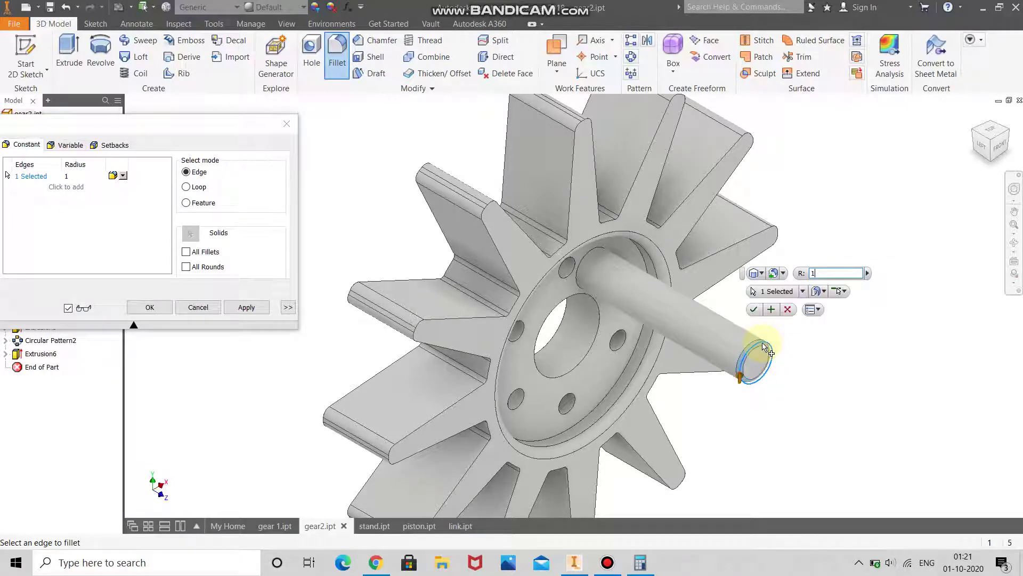
text(8)
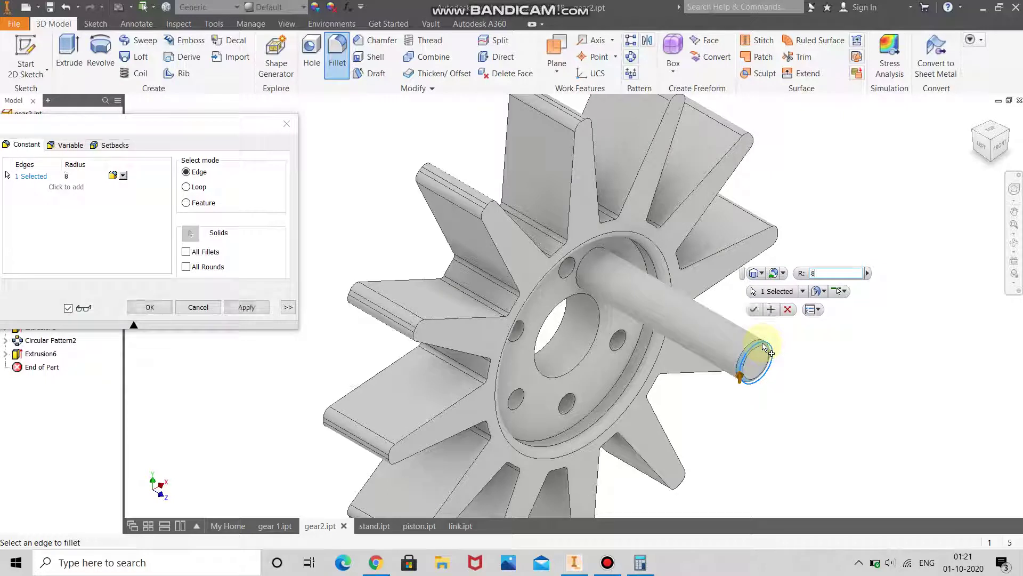
text(6)
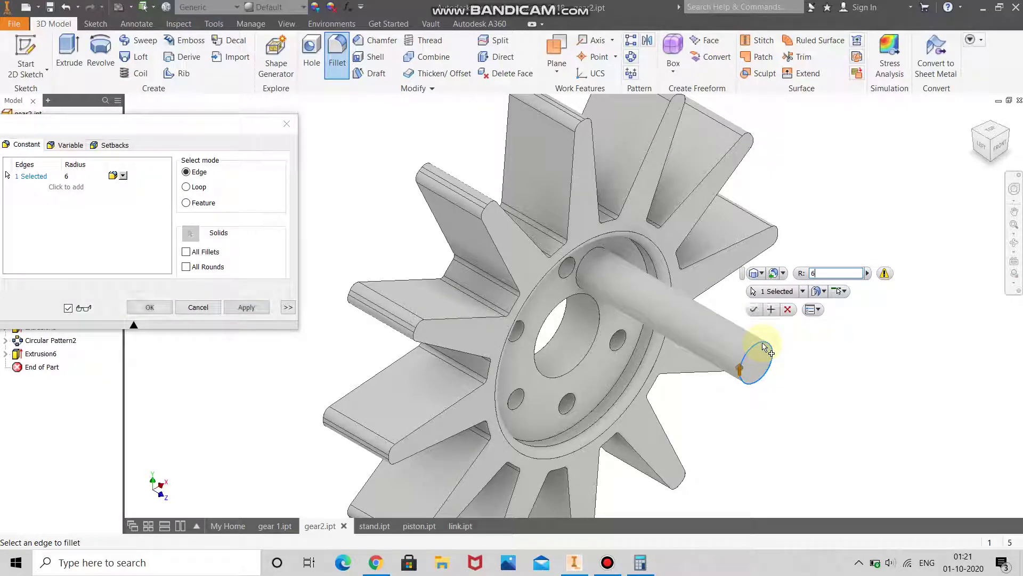
text(5)
click(753, 310)
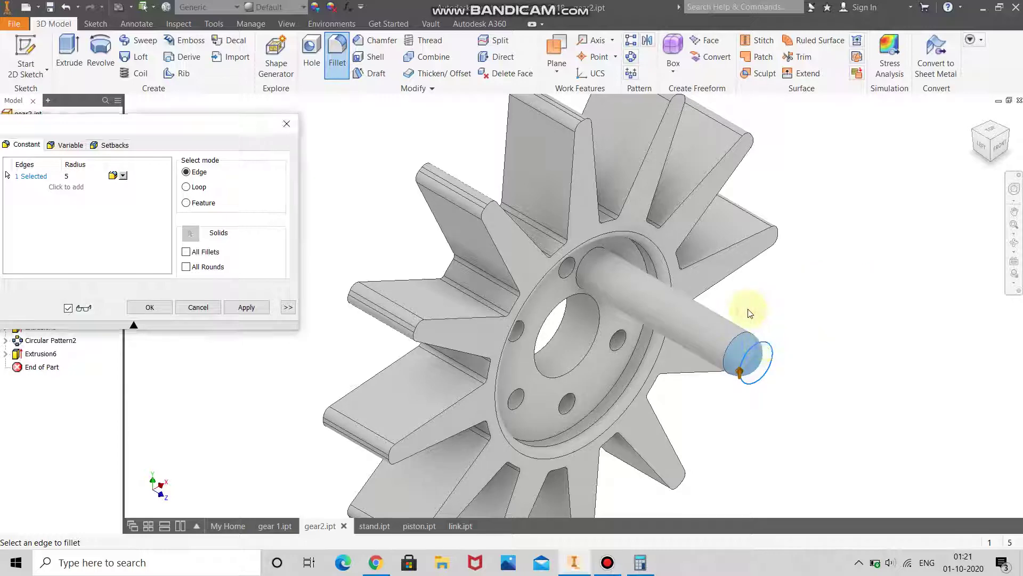
Inspect gear2 and its rounded pin from several angles, finishing in an isometric view
click(1016, 243)
drag(651, 285, 616, 267)
right_click(661, 272)
key(Escape)
click(987, 144)
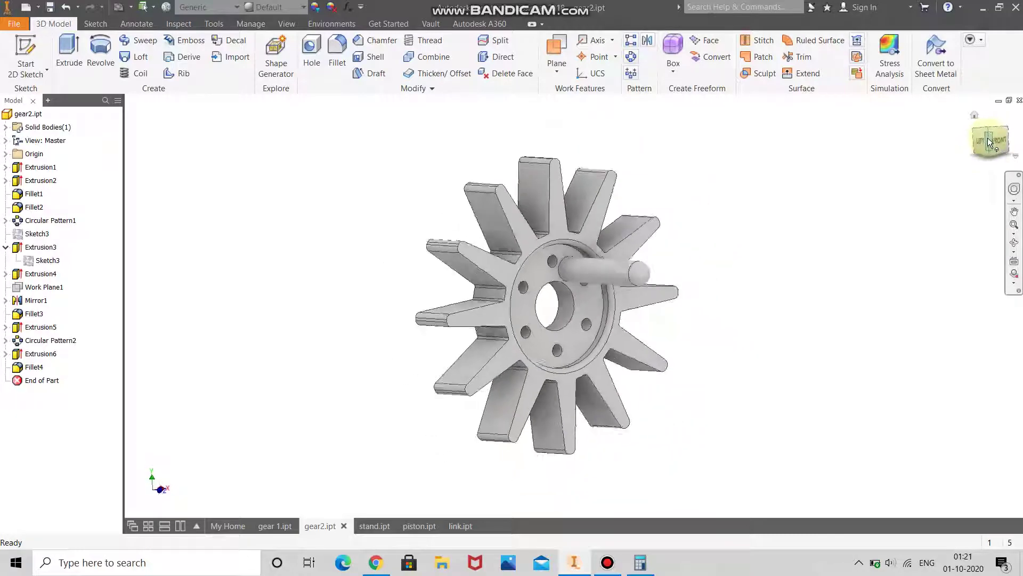
click(991, 131)
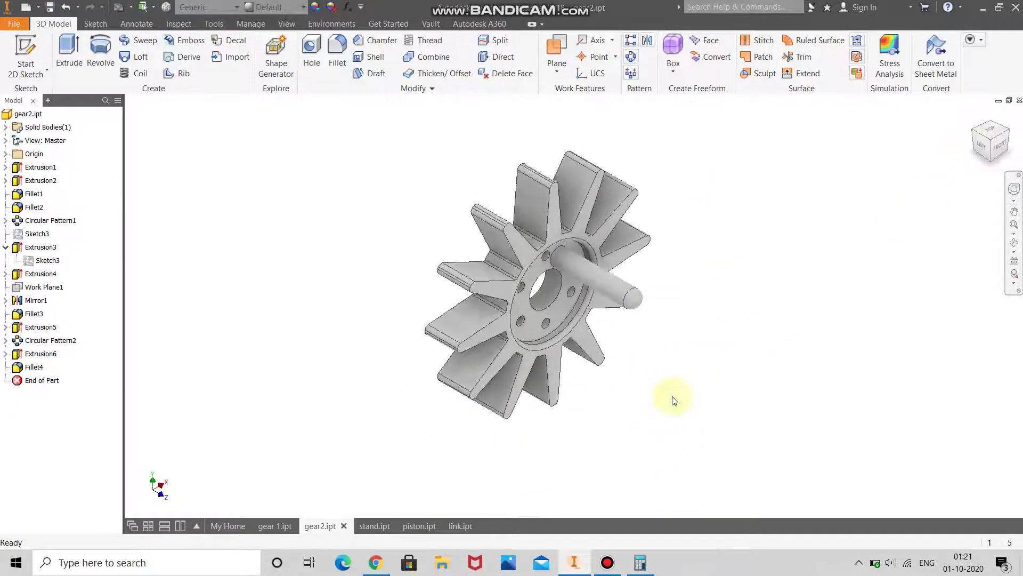
Set the link's parameter d0, the diameter of the hole in its narrow end, to 10 mm
click(469, 525)
scroll(469, 384, up, 3)
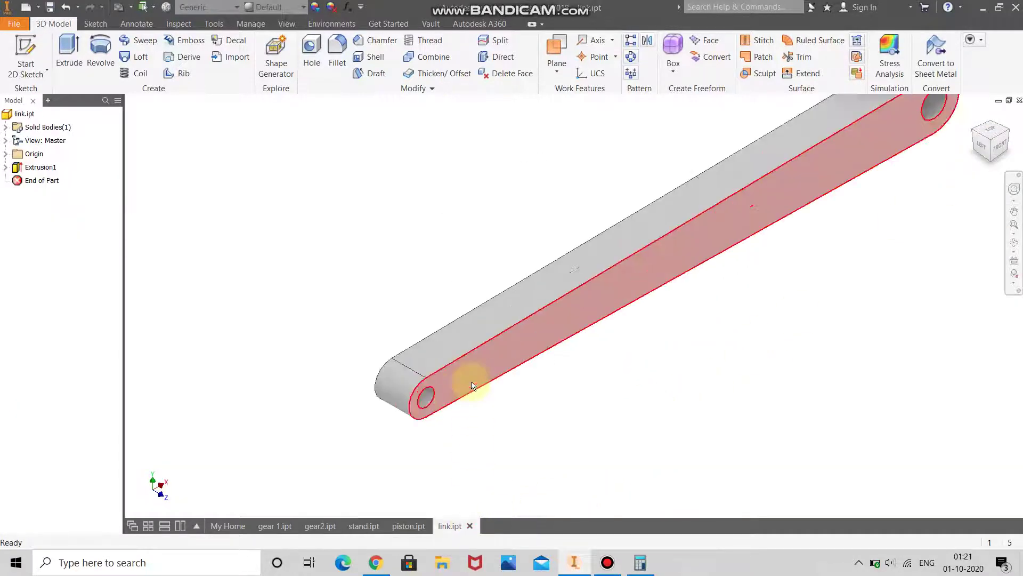
click(345, 7)
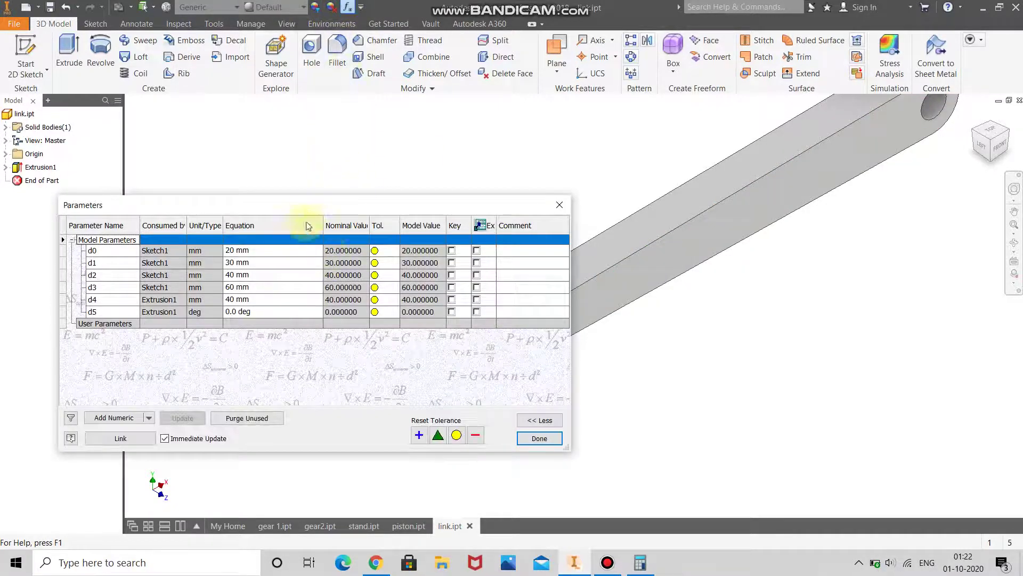
drag(305, 210, 249, 173)
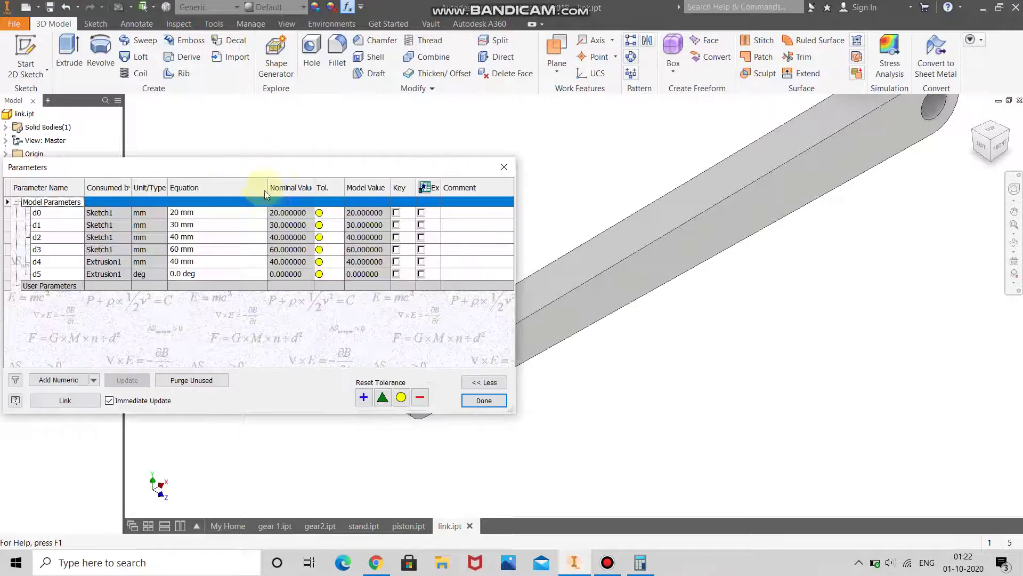
click(281, 213)
click(181, 213)
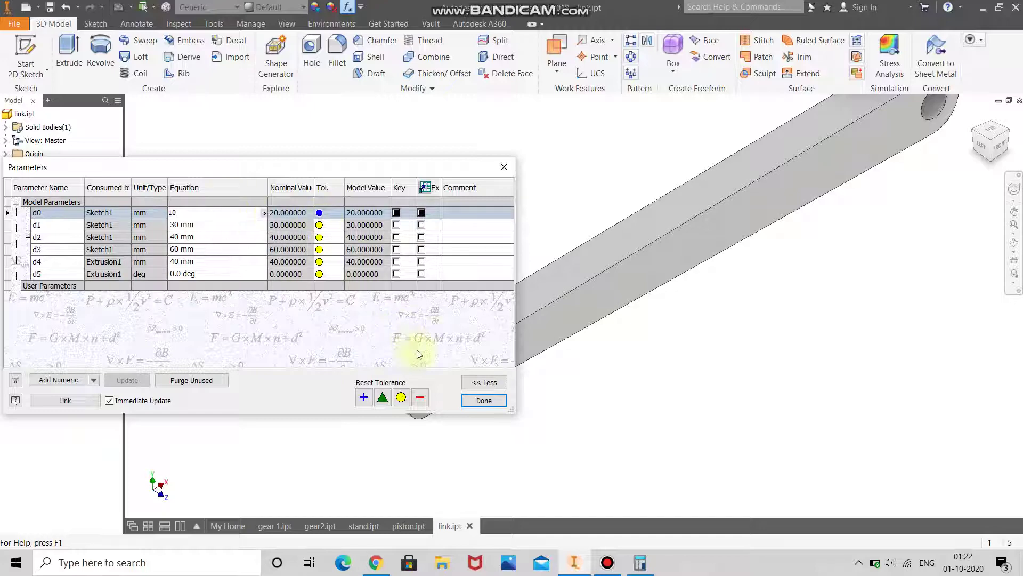
click(474, 402)
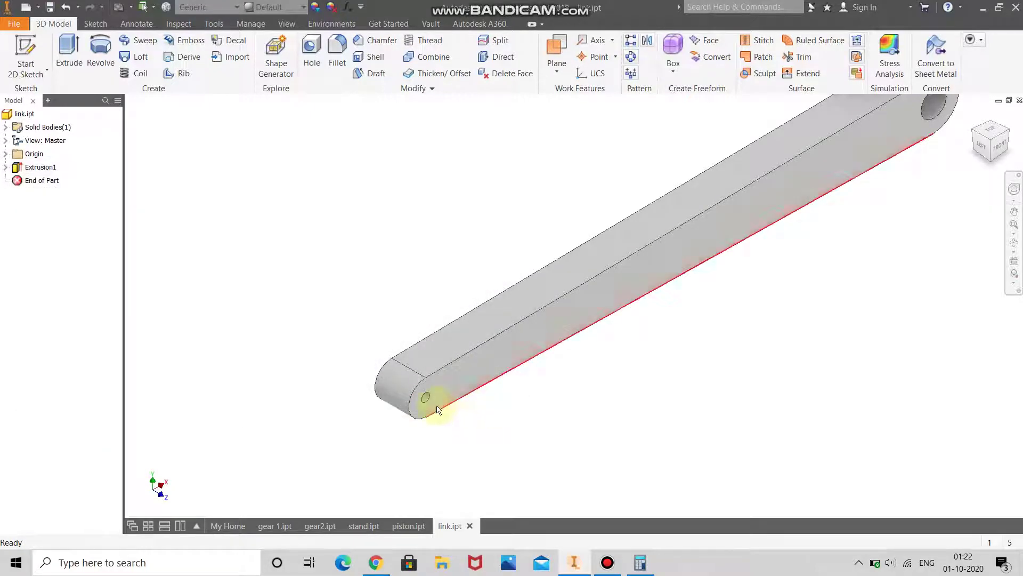
Inspect the link and its resized end hole from several angles, finishing in an isometric view
scroll(430, 405, down, 5)
scroll(412, 375, up, 5)
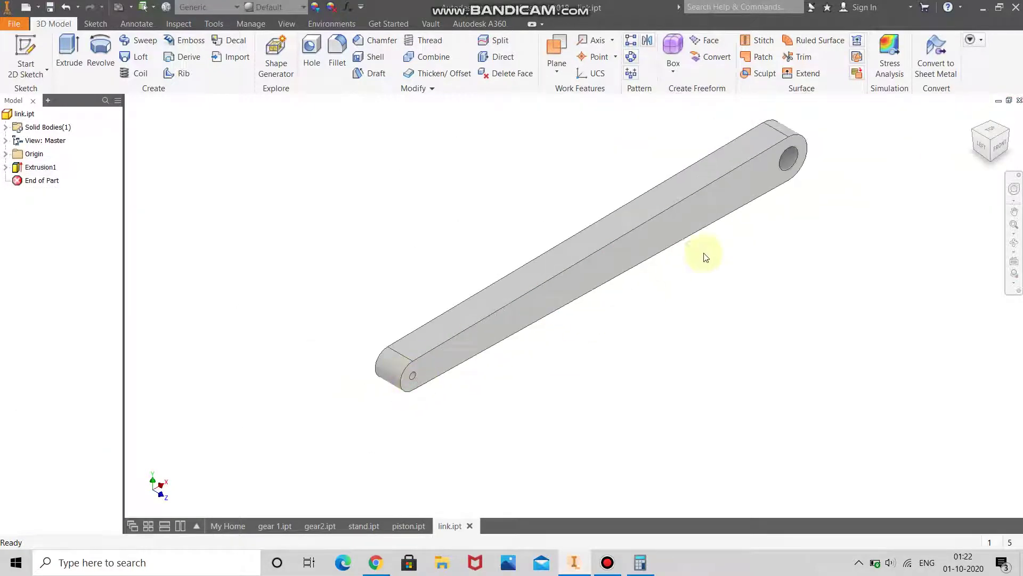
click(1014, 243)
drag(582, 322, 543, 302)
right_click(588, 300)
click(506, 352)
click(992, 140)
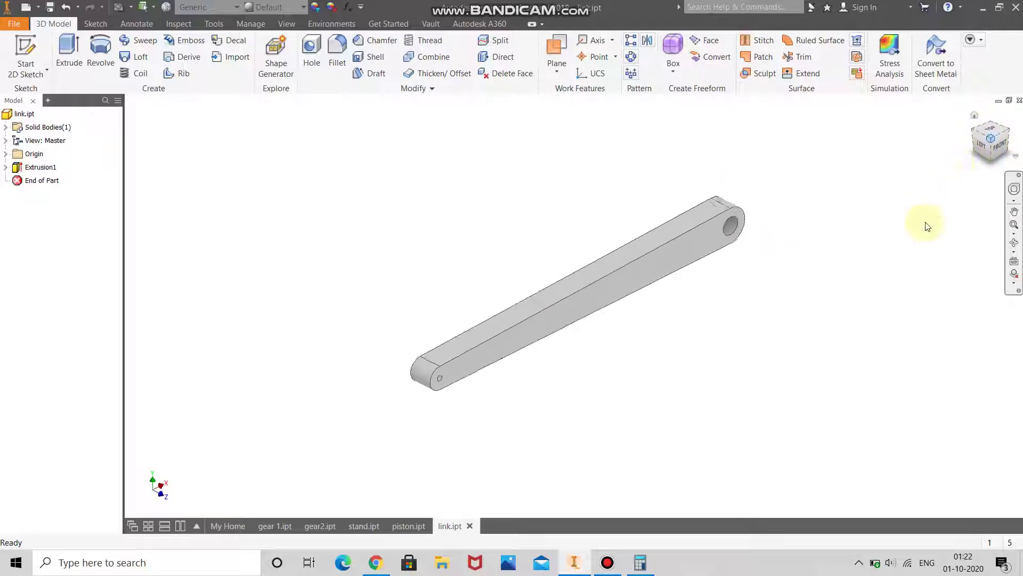
Switch to the gear 1 part and orient it to an isometric view
click(263, 530)
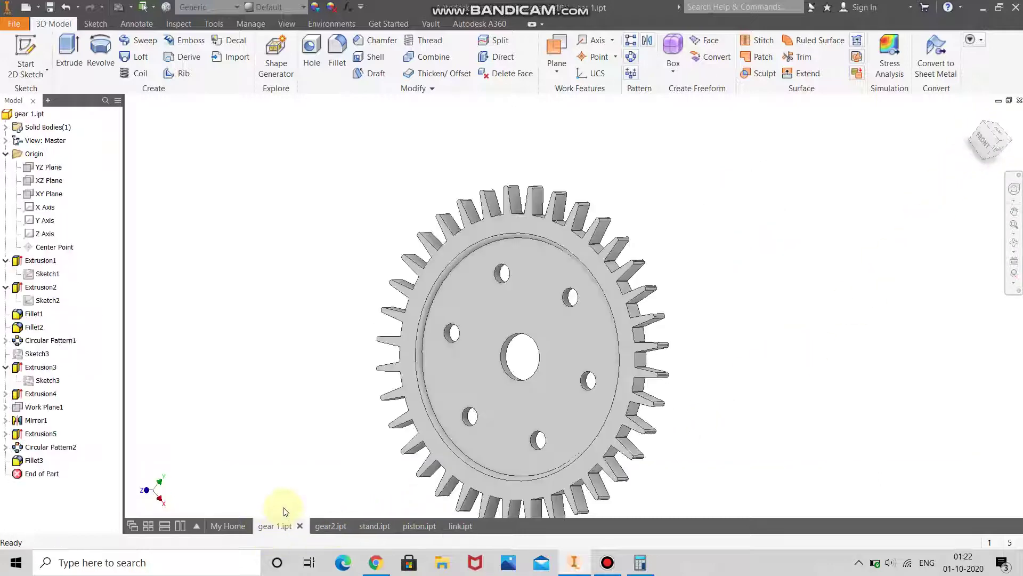
click(983, 147)
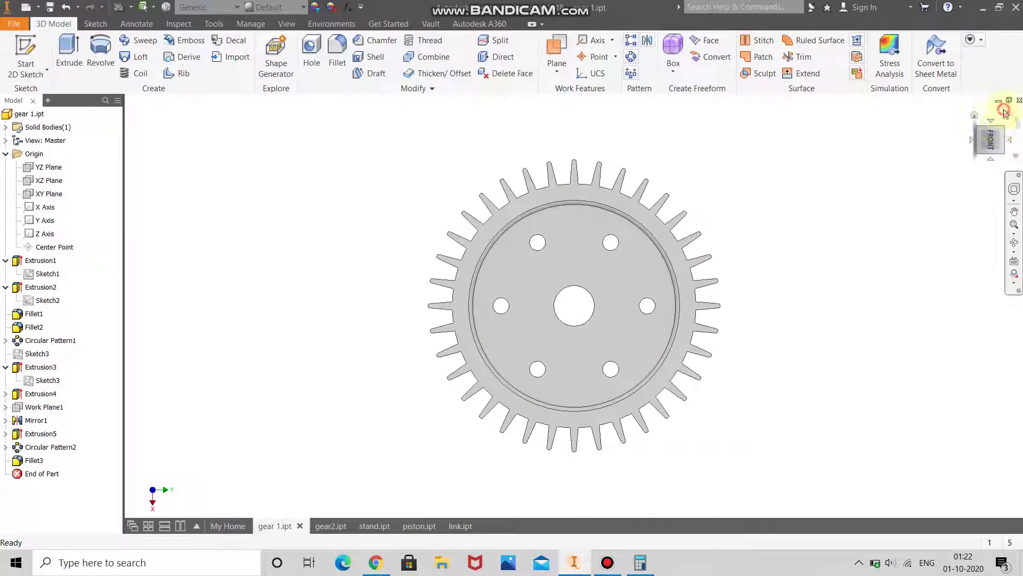
click(1004, 112)
click(976, 127)
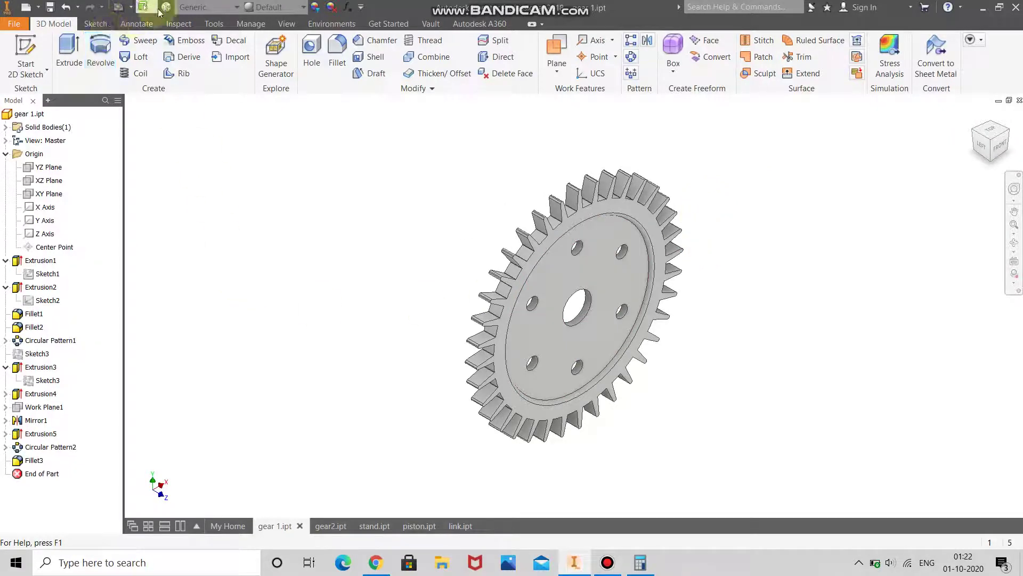
Assign the Stainless Steel material from the Inventor Material Library to gear 1
click(167, 7)
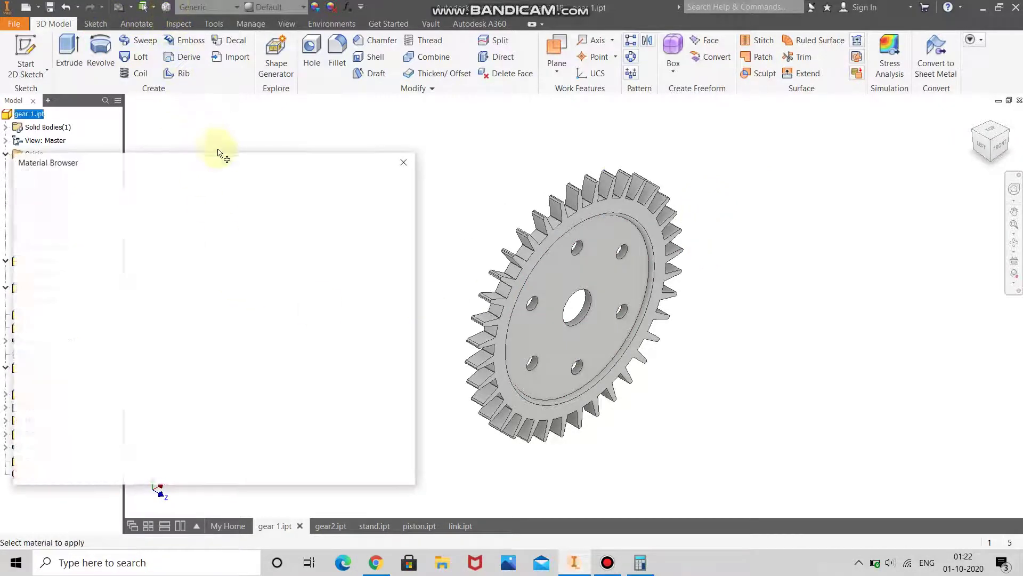
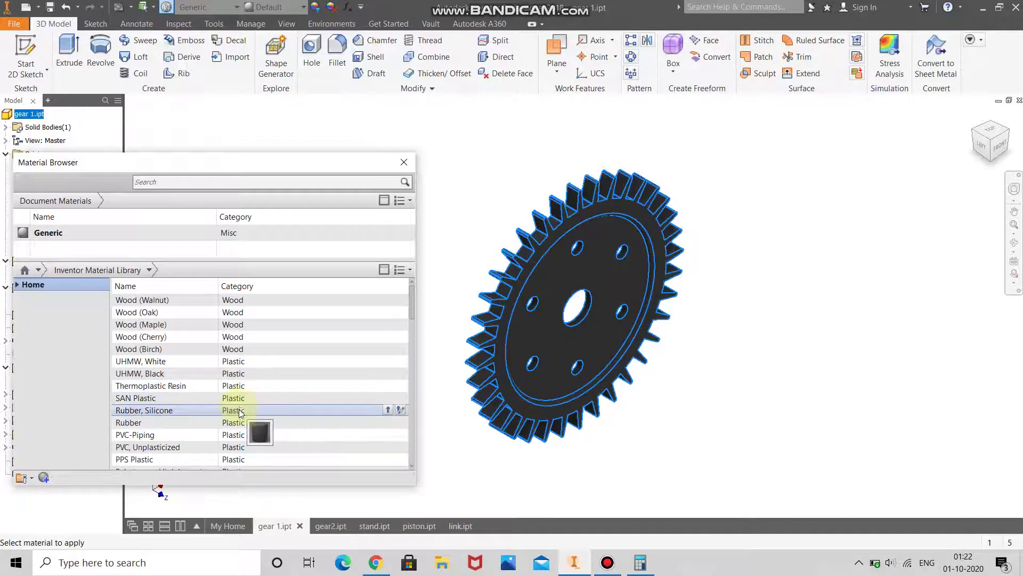
scroll(235, 459, down, 2)
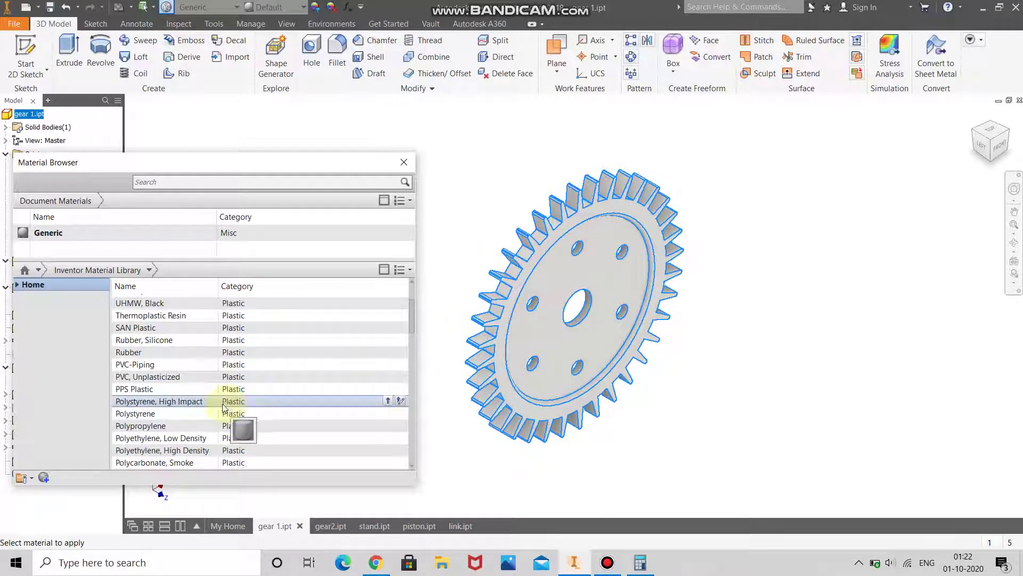
scroll(226, 411, down, 3)
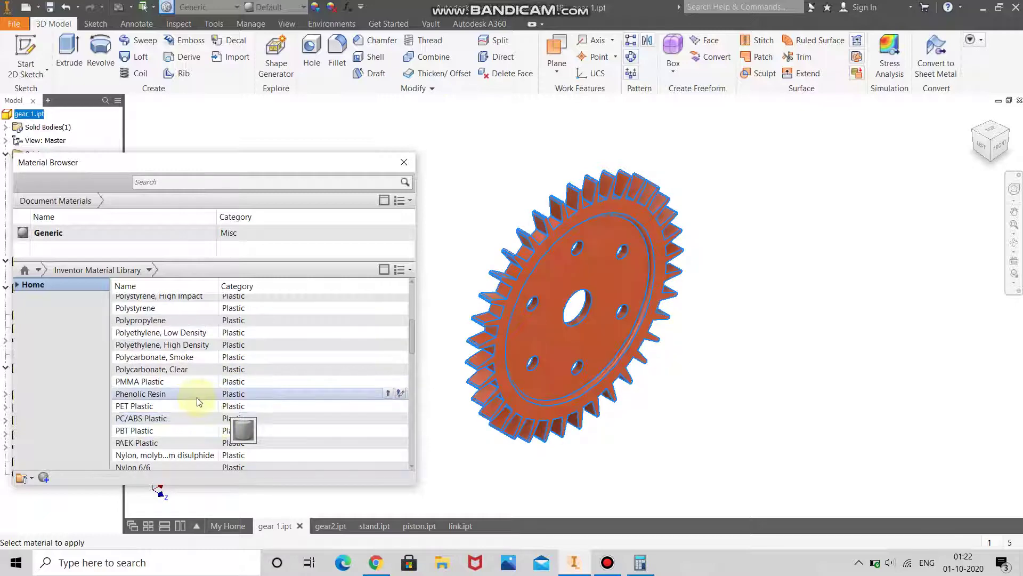
scroll(200, 405, down, 2)
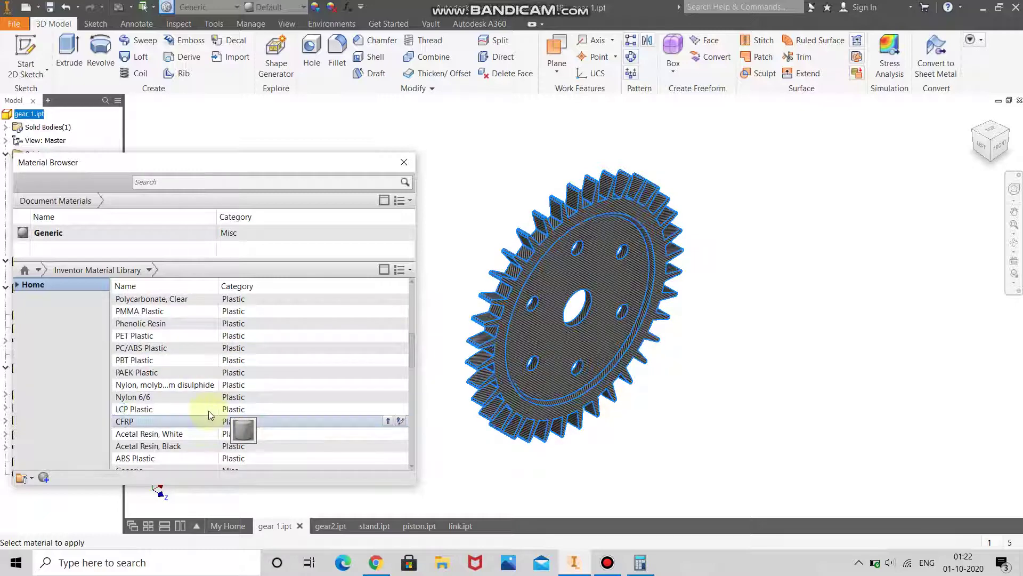
scroll(209, 411, down, 3)
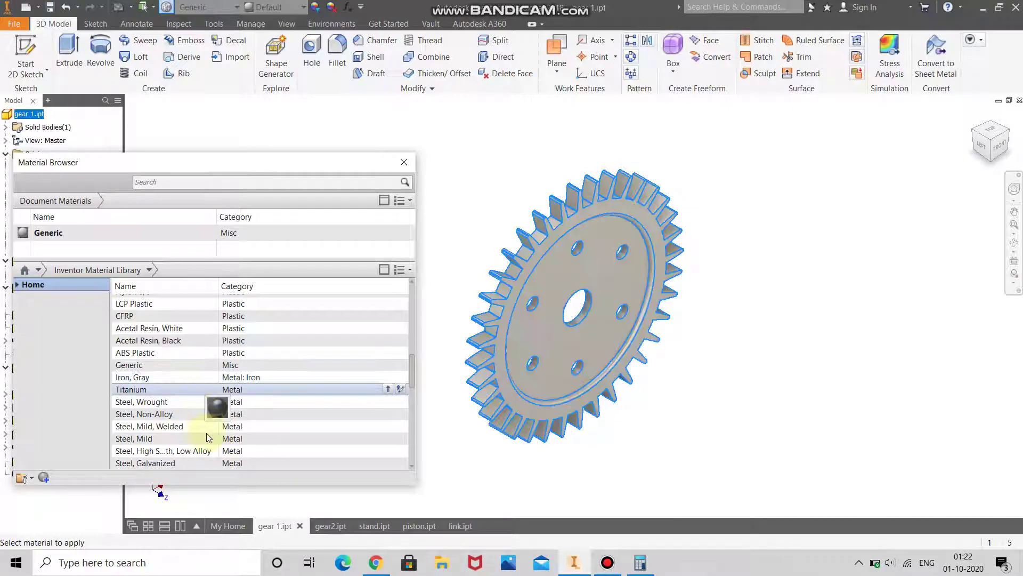
scroll(206, 433, down, 2)
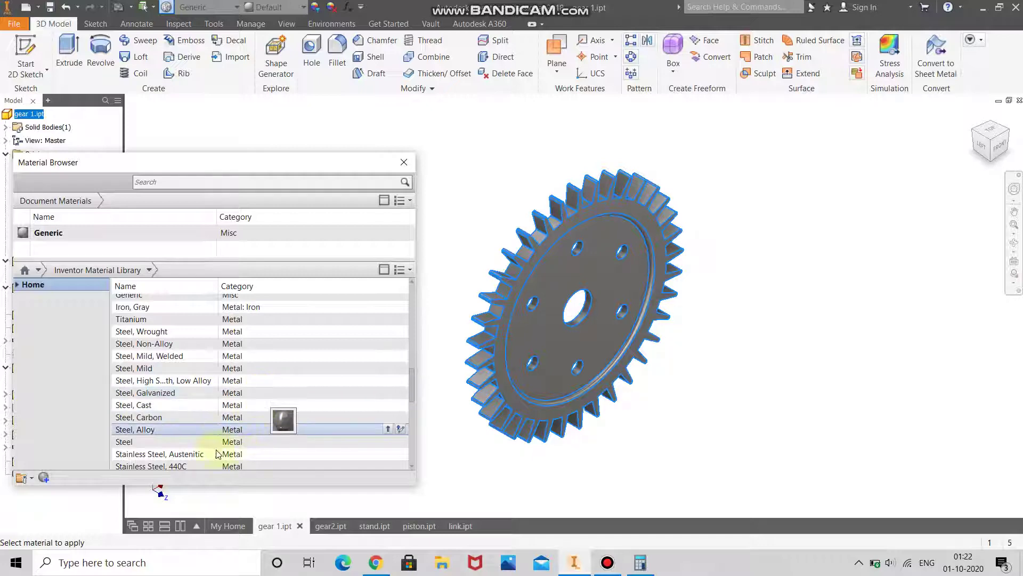
scroll(229, 457, down, 1)
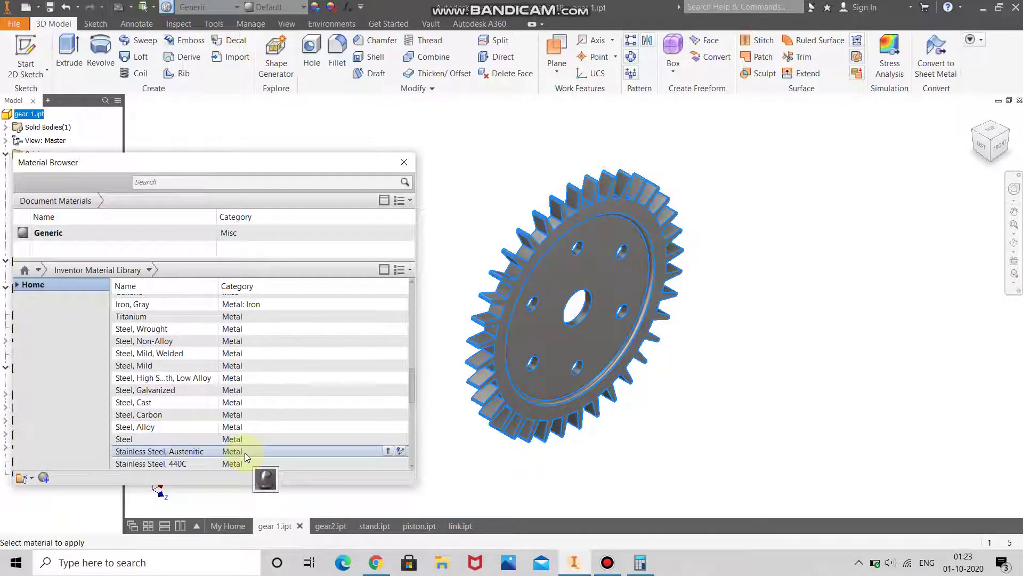
scroll(344, 464, down, 2)
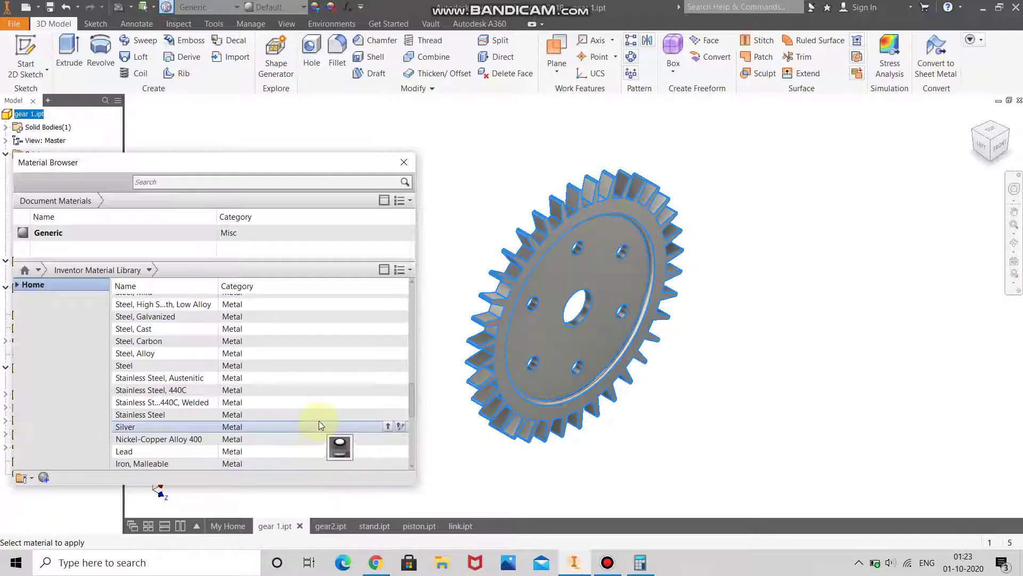
click(388, 414)
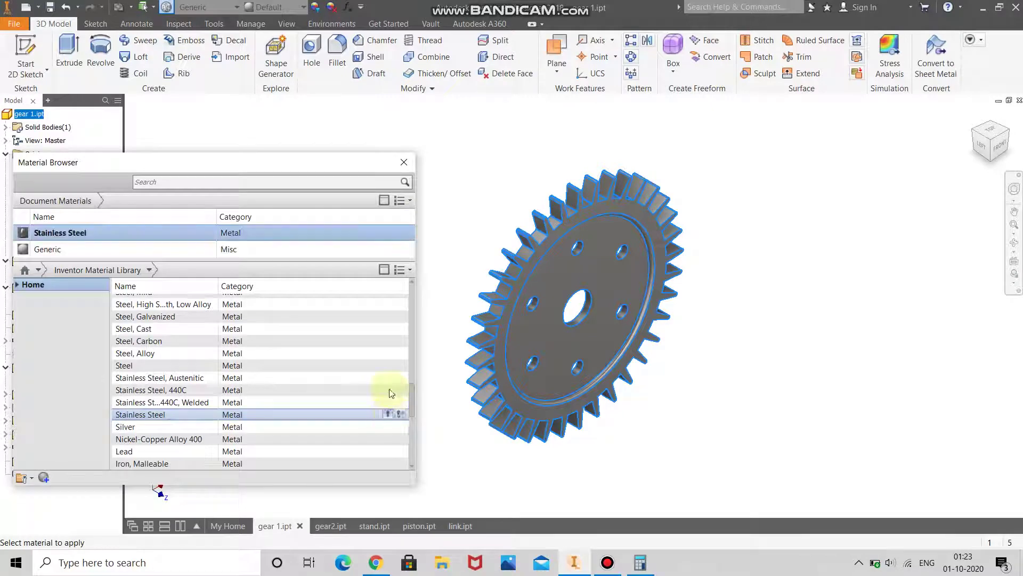
click(408, 162)
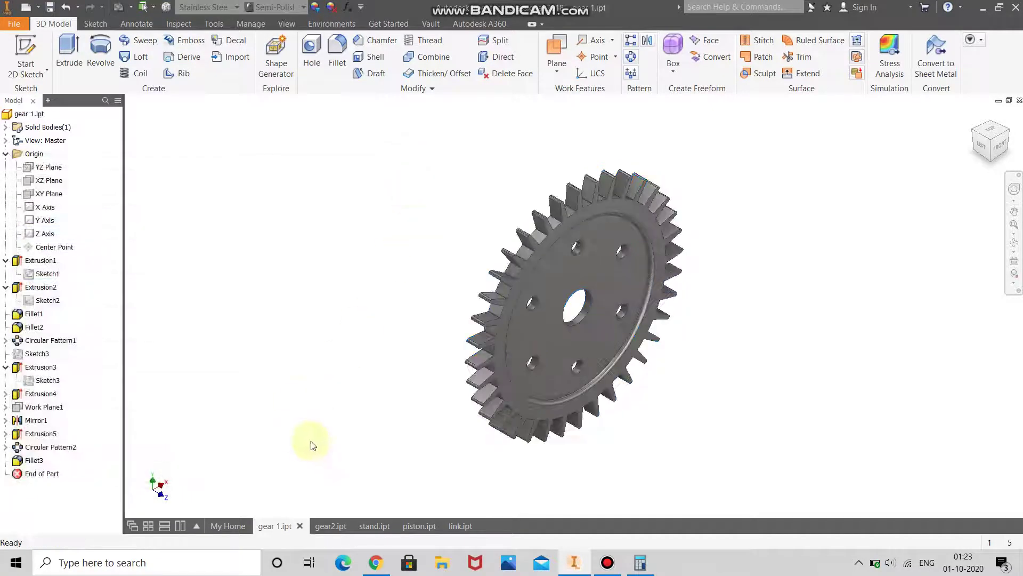
Switch to the gear2 part and assign it the library's Stainless Steel material
click(330, 525)
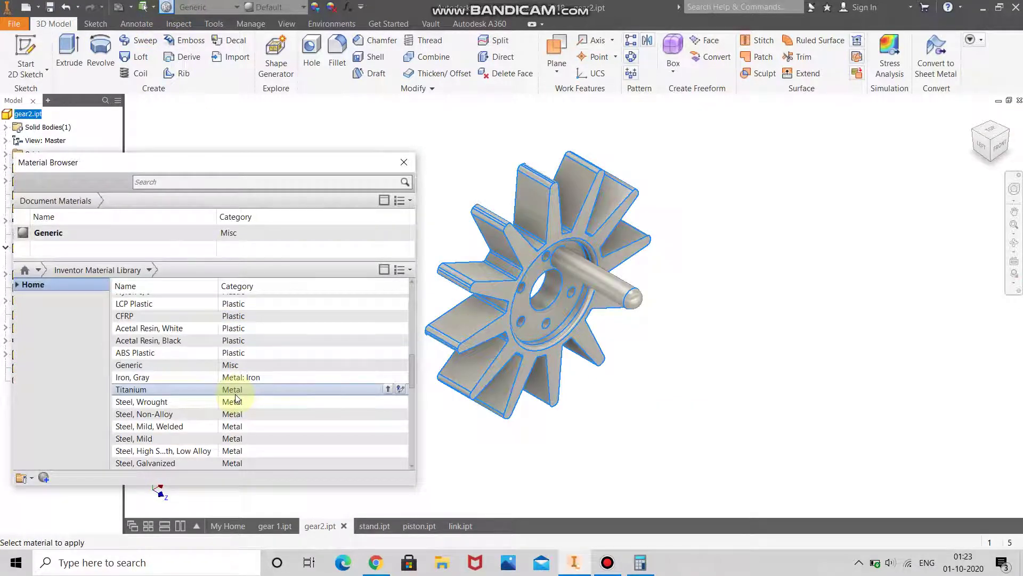
scroll(235, 398, down, 5)
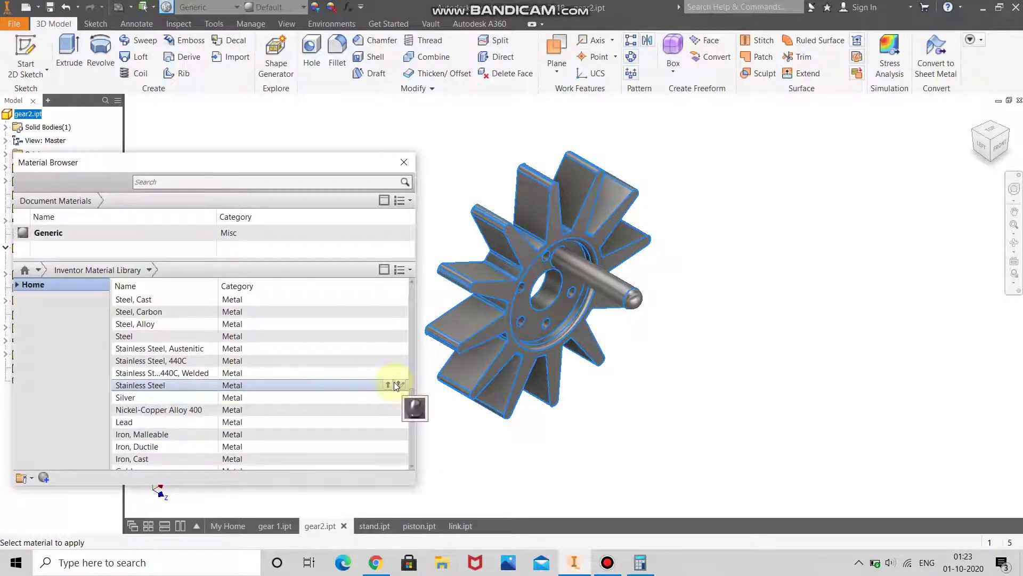
click(393, 385)
click(404, 162)
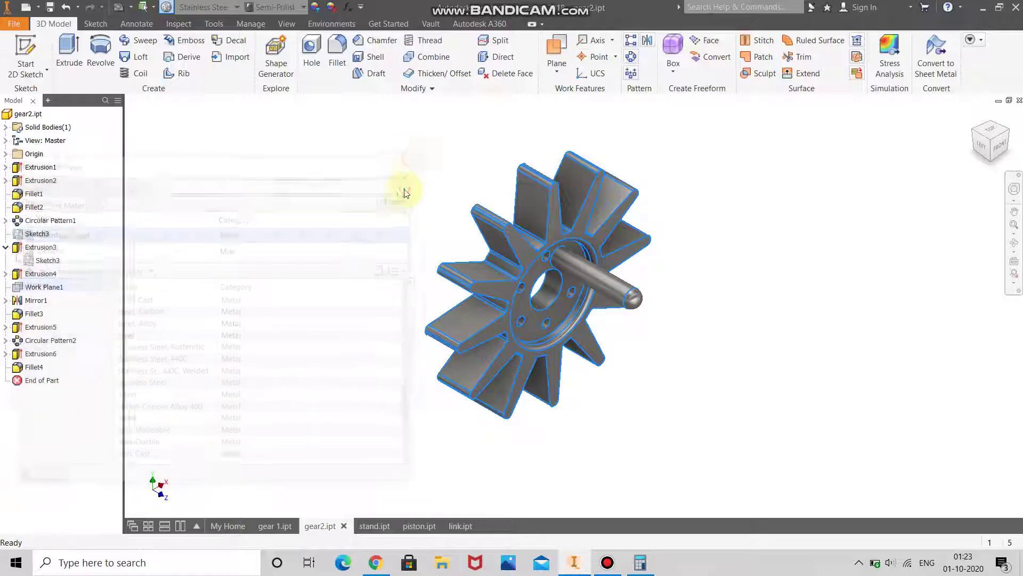
Review the new material's look on gear 1 and gear2, and switch to the stand part
click(270, 524)
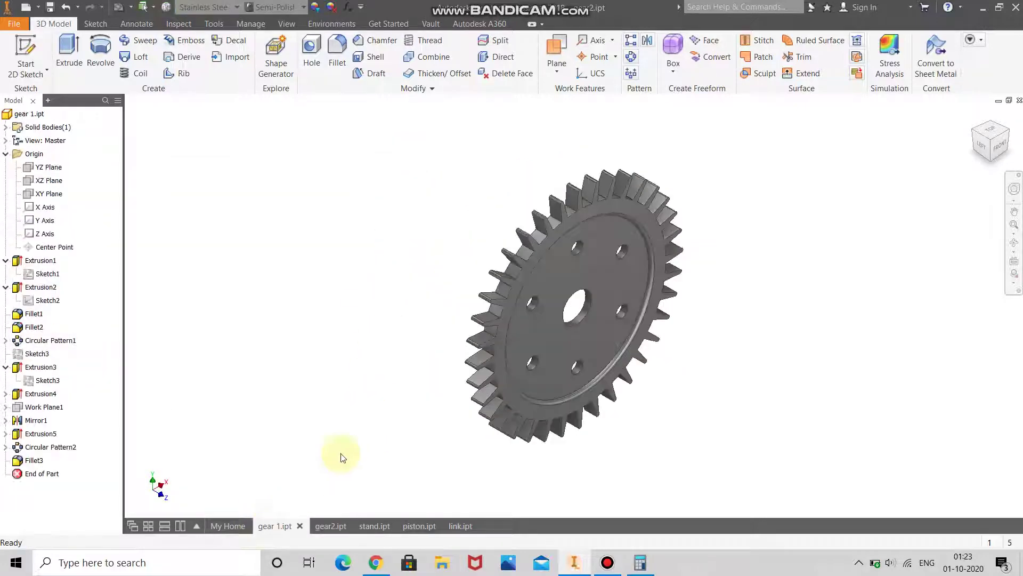
scroll(526, 328, up, 3)
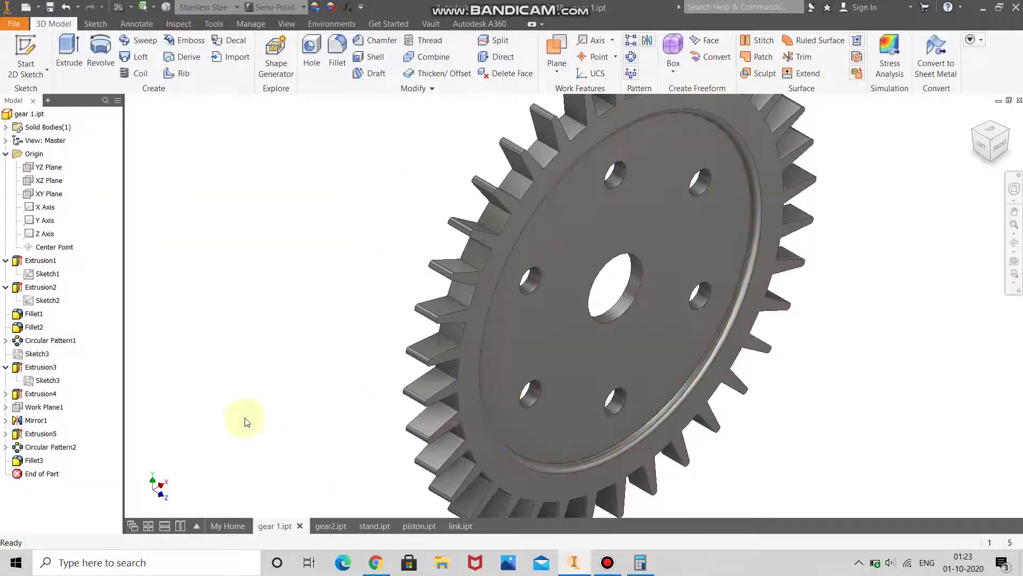
click(328, 525)
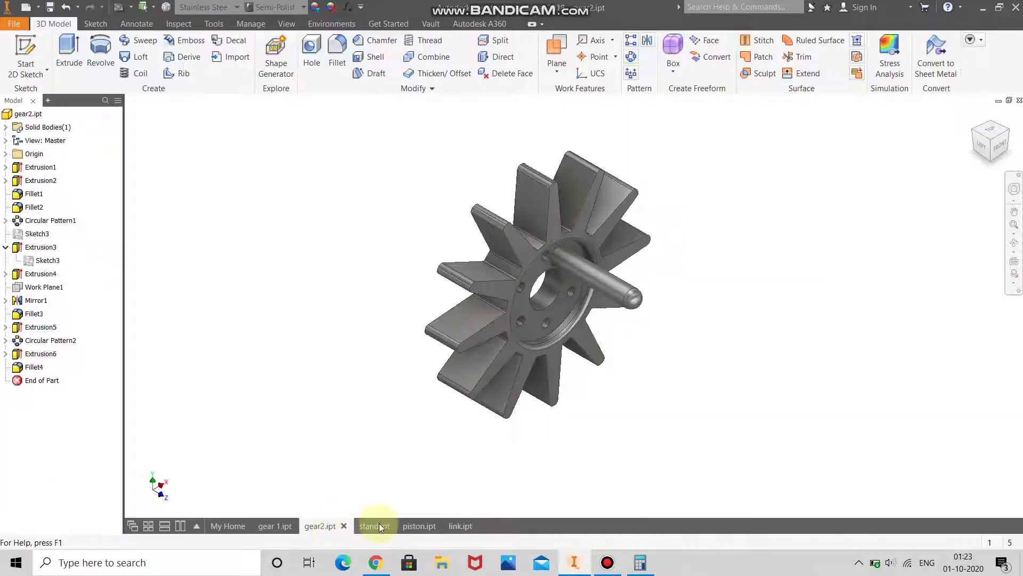
click(379, 525)
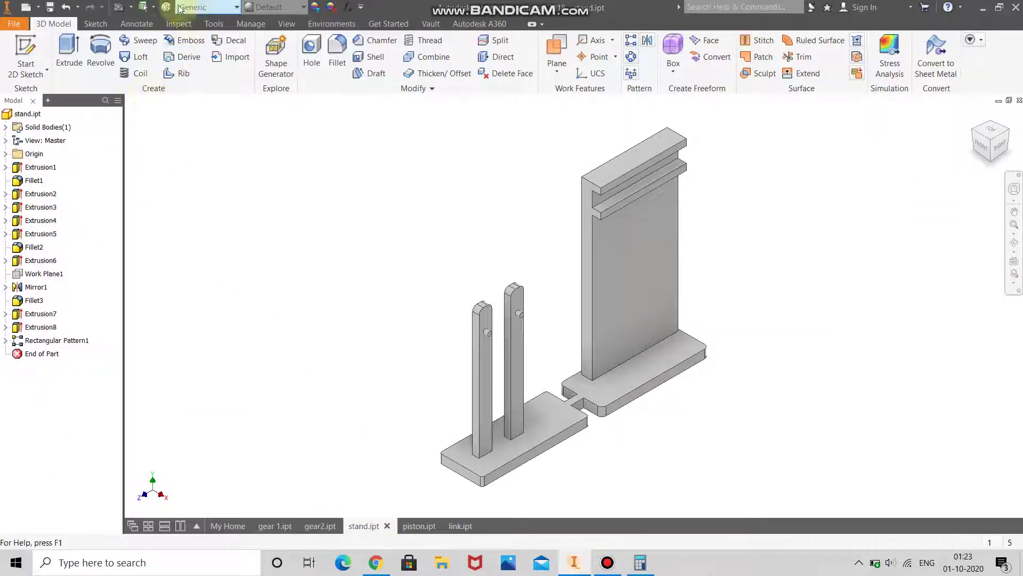
Assign the PVC-Piping material from the Inventor Material Library to the stand
key(ctrl+shift+m)
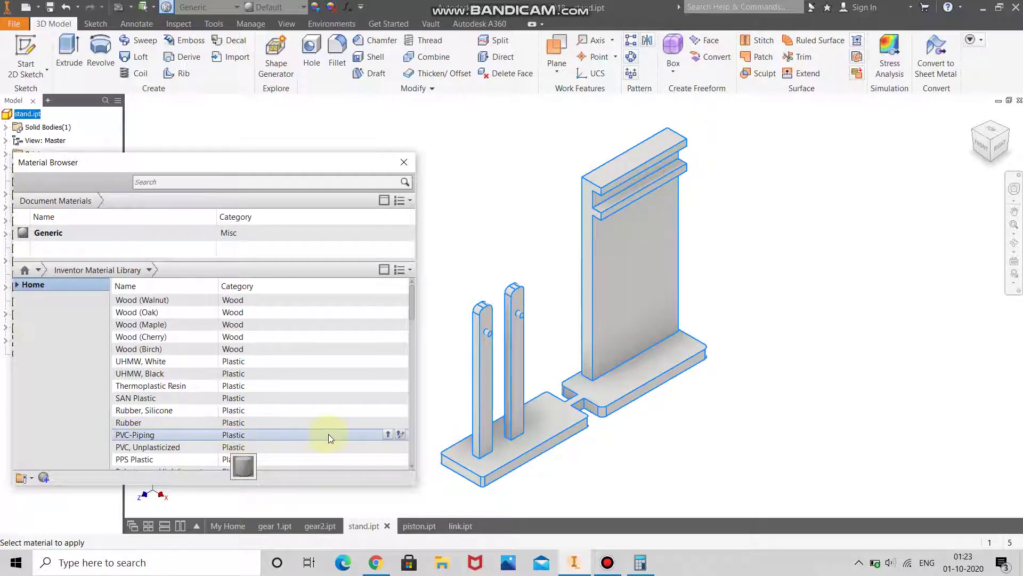
click(387, 435)
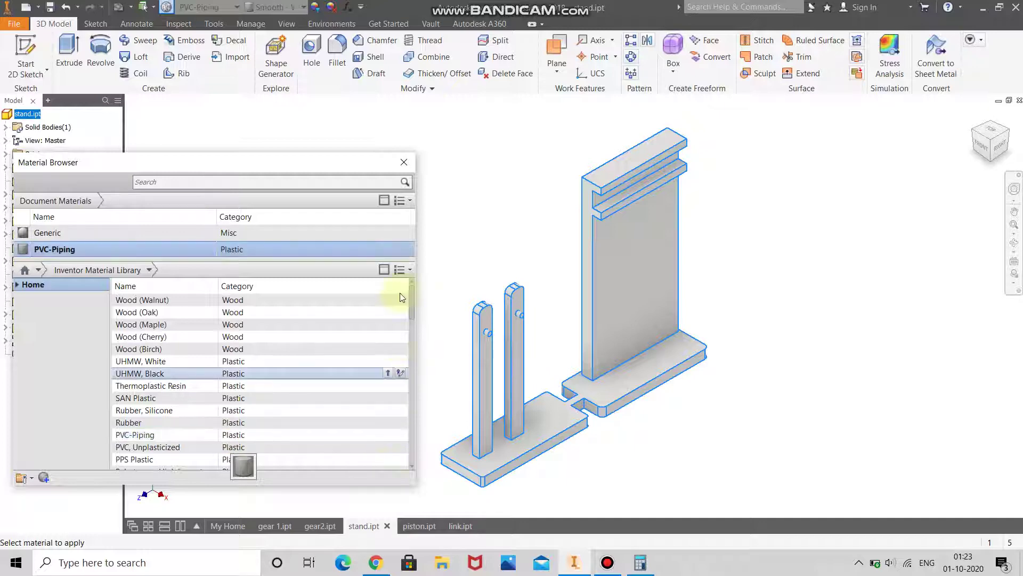
click(404, 162)
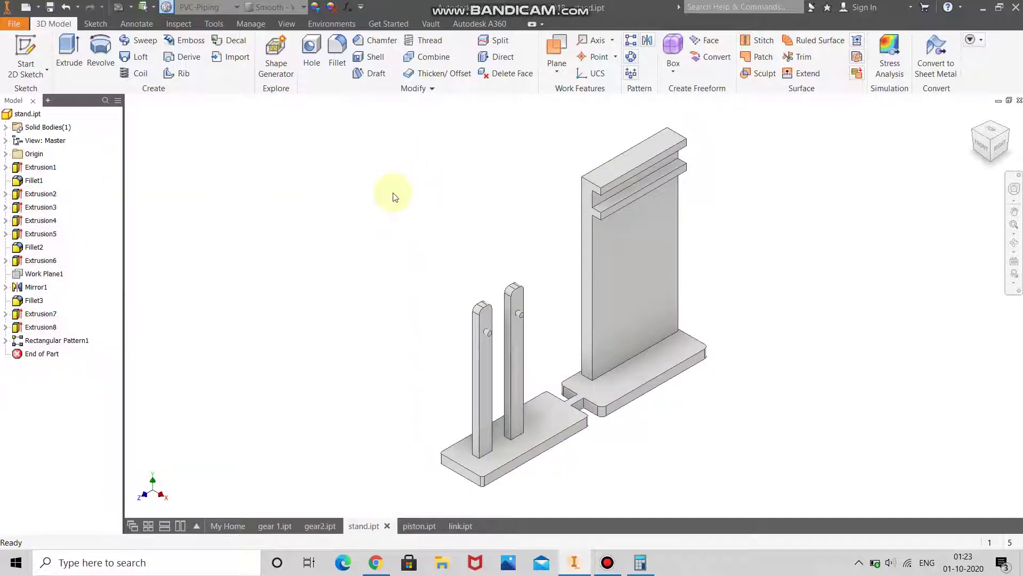
Change the stand's material to the ceramic Silicon Nitride from the Inventor Material Library
click(166, 7)
scroll(228, 359, down, 10)
scroll(228, 359, down, 8)
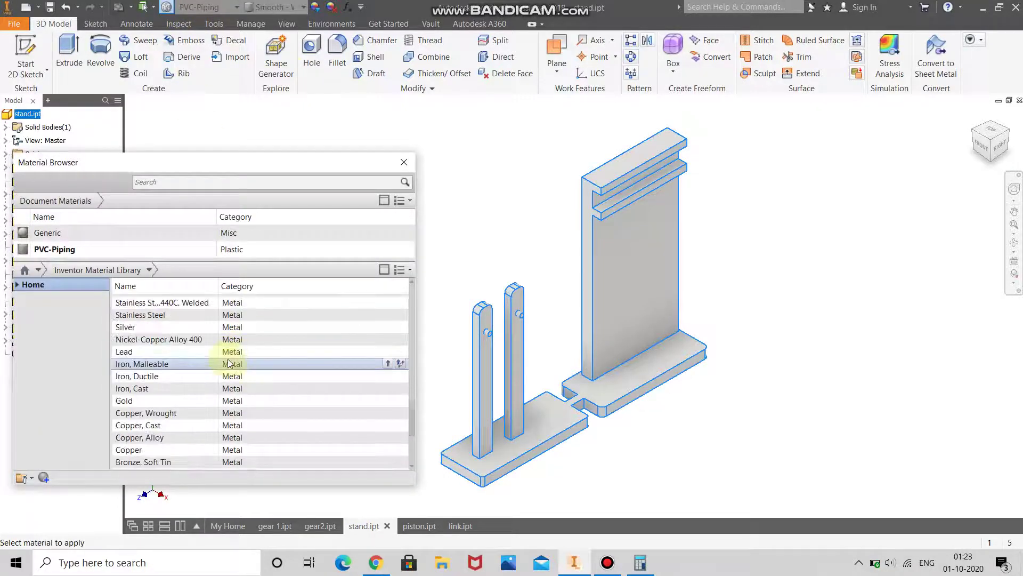
double_click(203, 401)
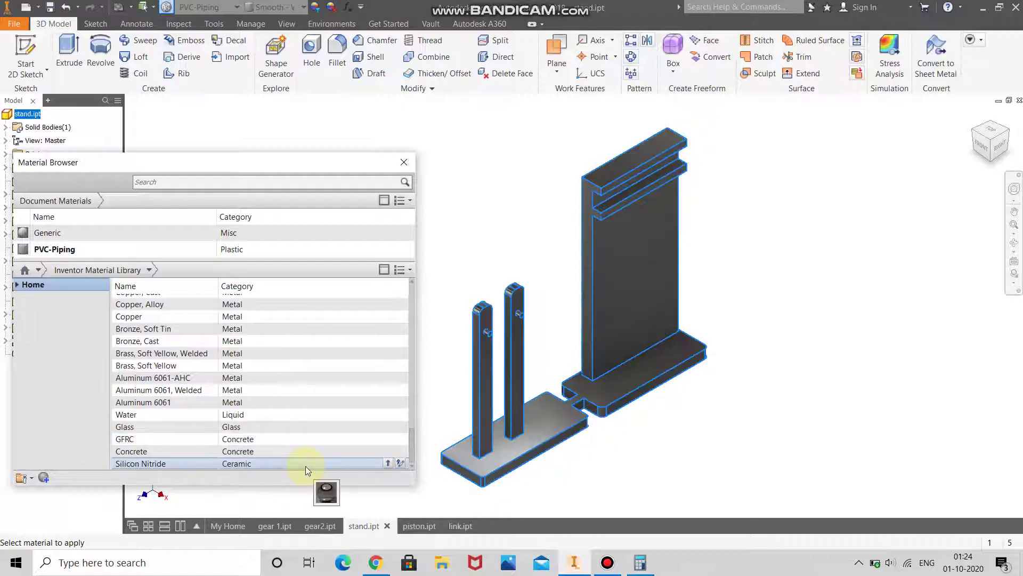
click(387, 463)
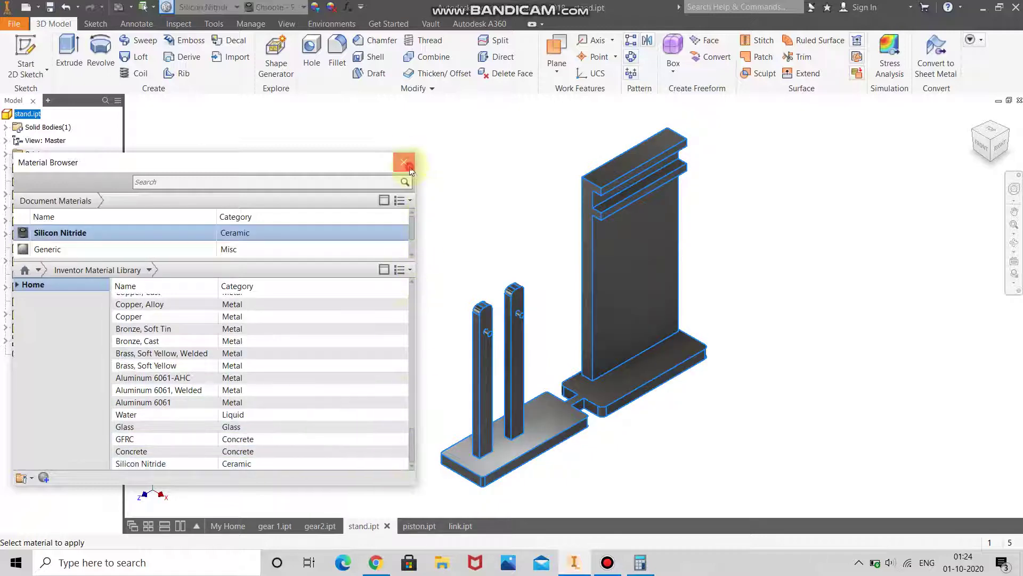
click(409, 169)
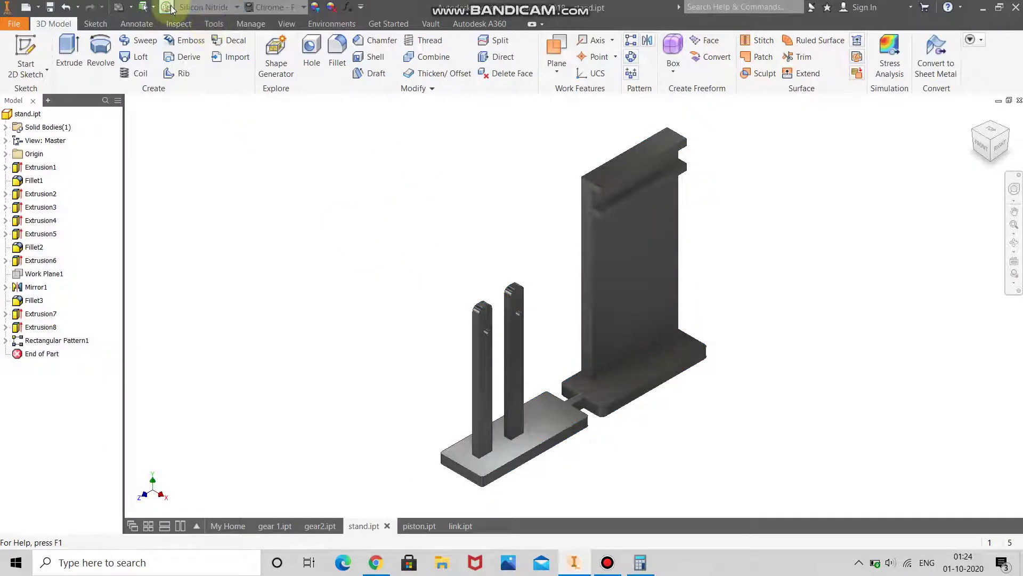
Set the stand's material to the metal Nickel-Copper Alloy 400 from the Inventor Material Library
scroll(280, 408, down, 10)
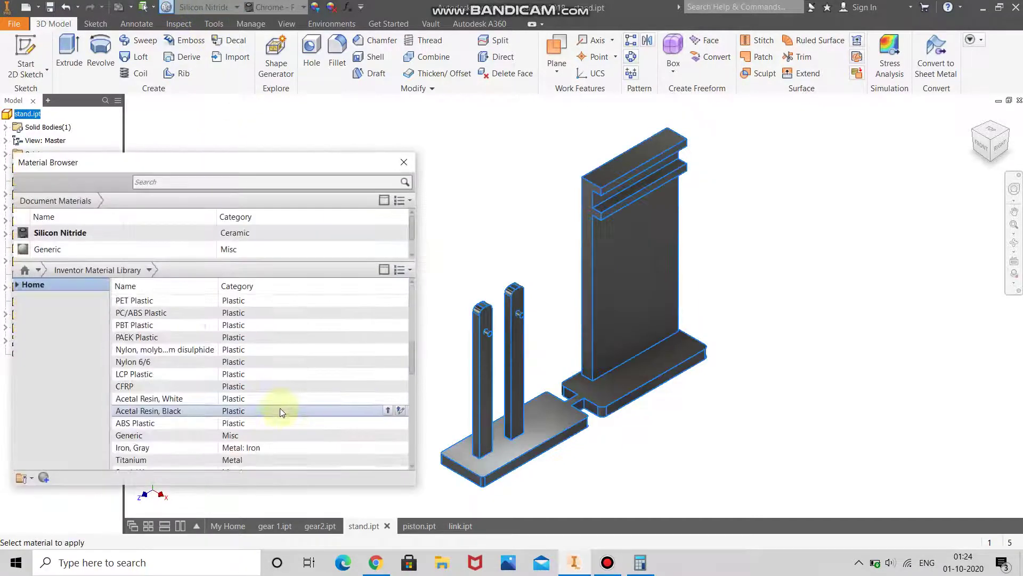
scroll(251, 400, down, 3)
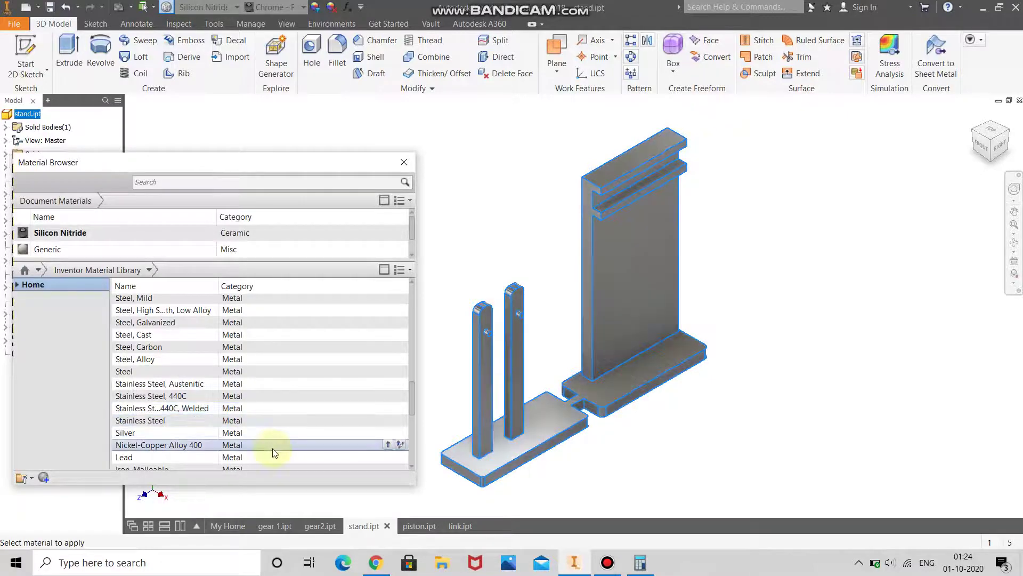
click(388, 444)
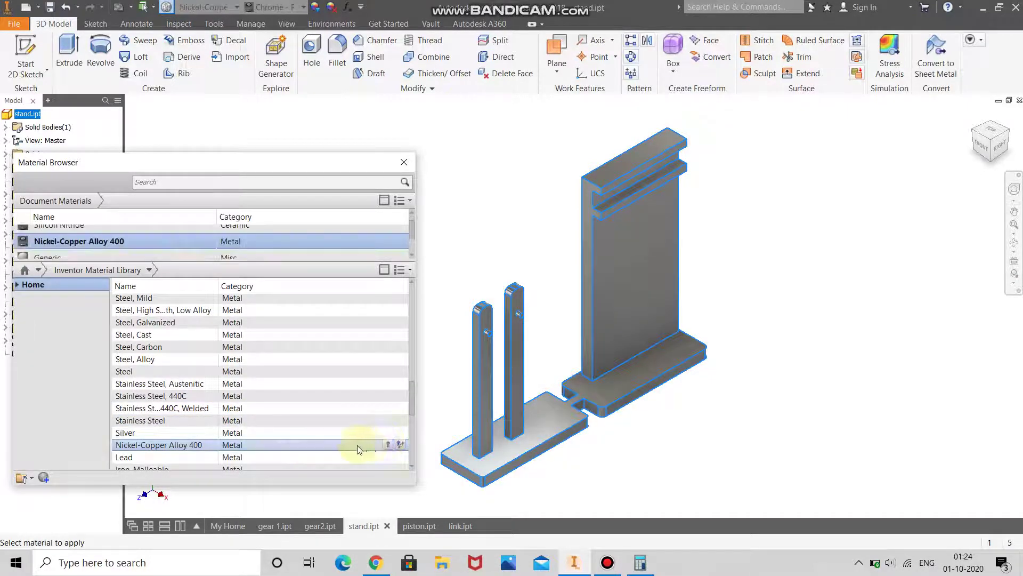
scroll(302, 419, down, 3)
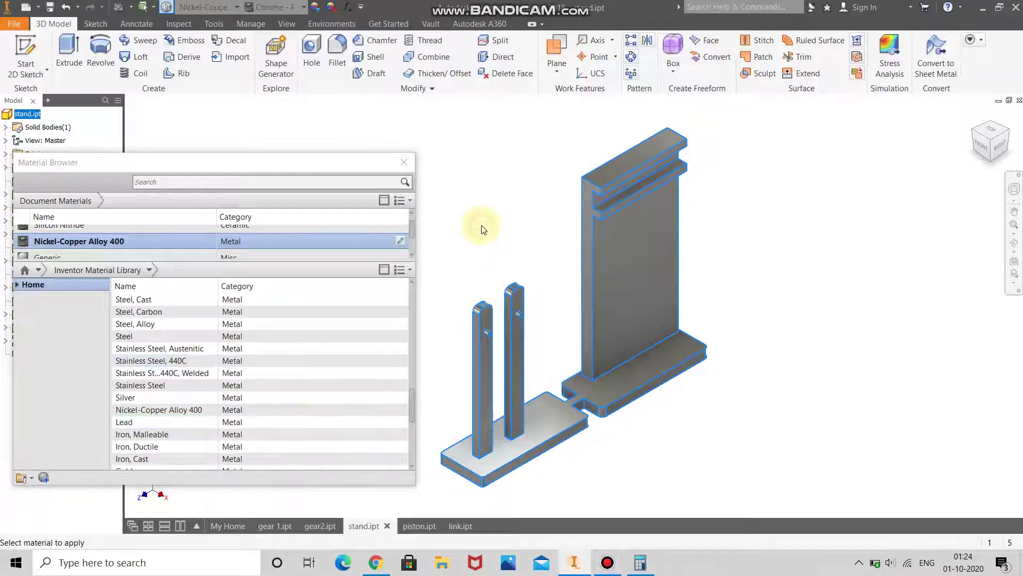
click(404, 162)
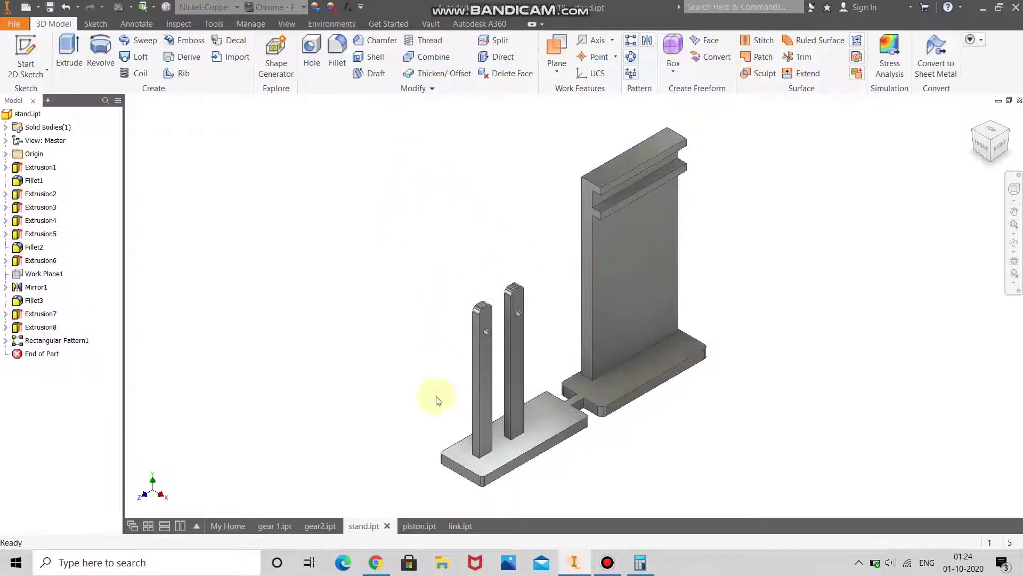
Assign the plastic Phenolic Resin from the Inventor Material Library to the piston part
click(429, 525)
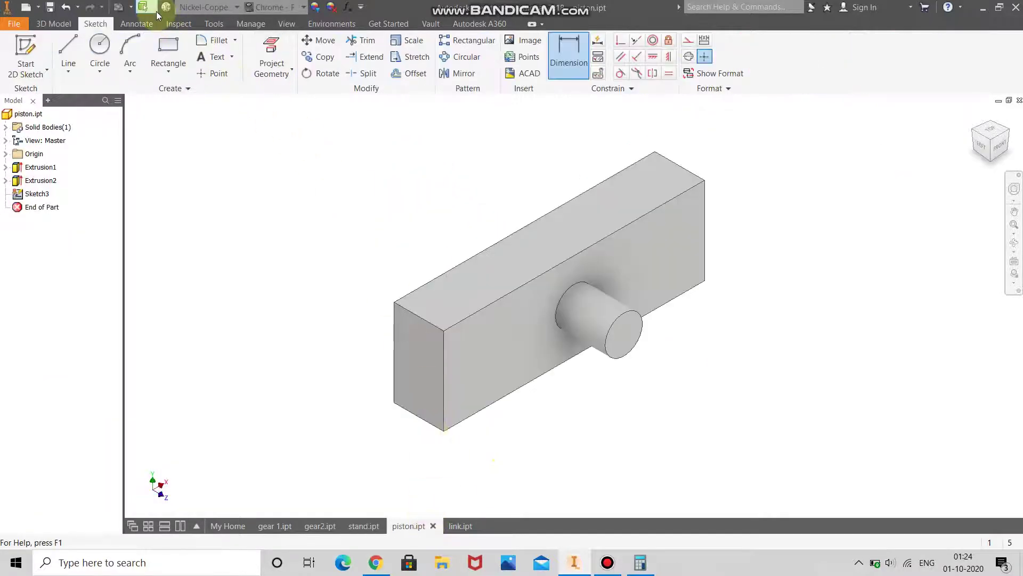
click(167, 8)
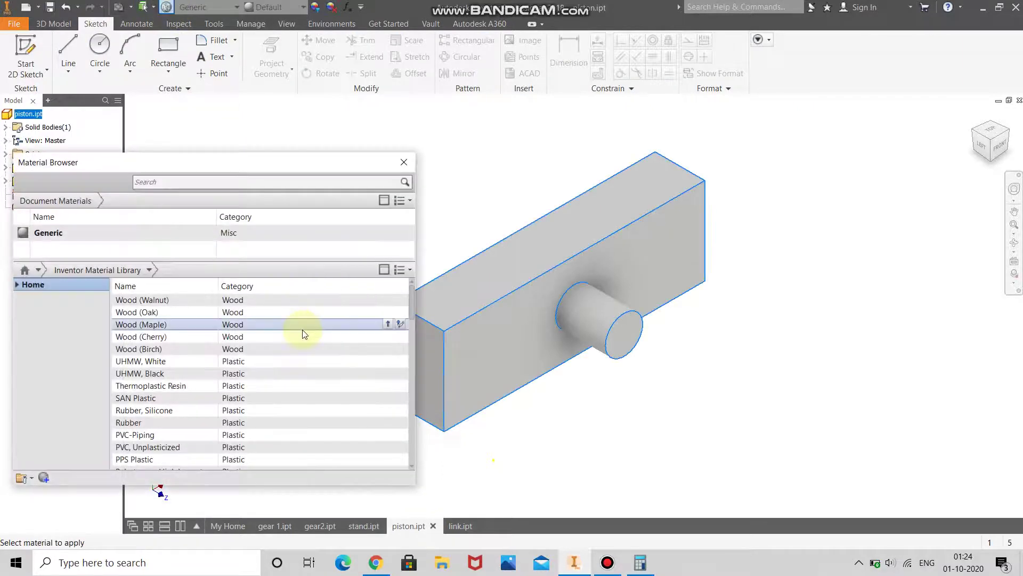
scroll(262, 430, down, 1)
scroll(262, 433, down, 1)
scroll(262, 431, down, 3)
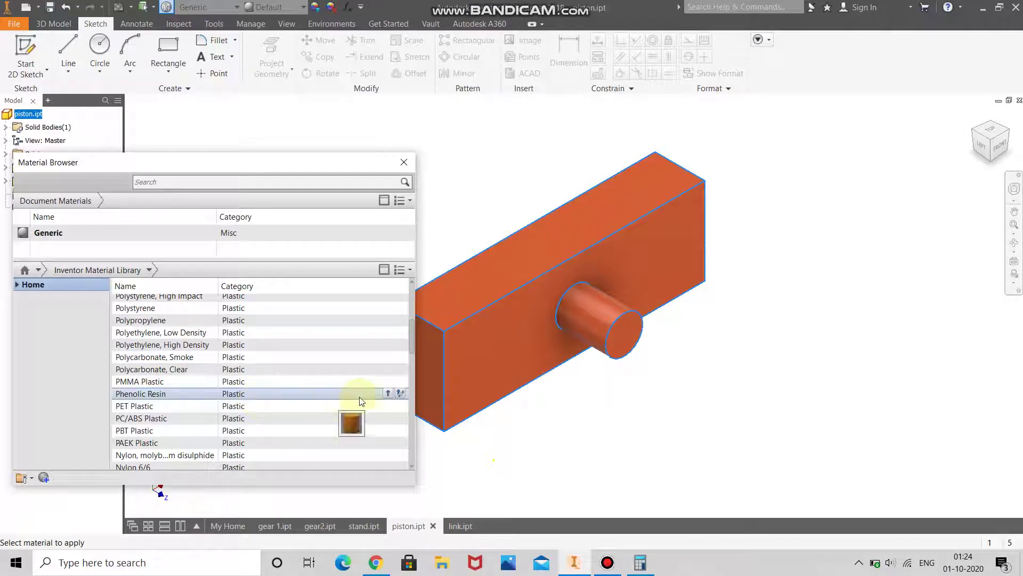
click(386, 393)
scroll(308, 420, down, 1)
scroll(308, 420, down, 1)
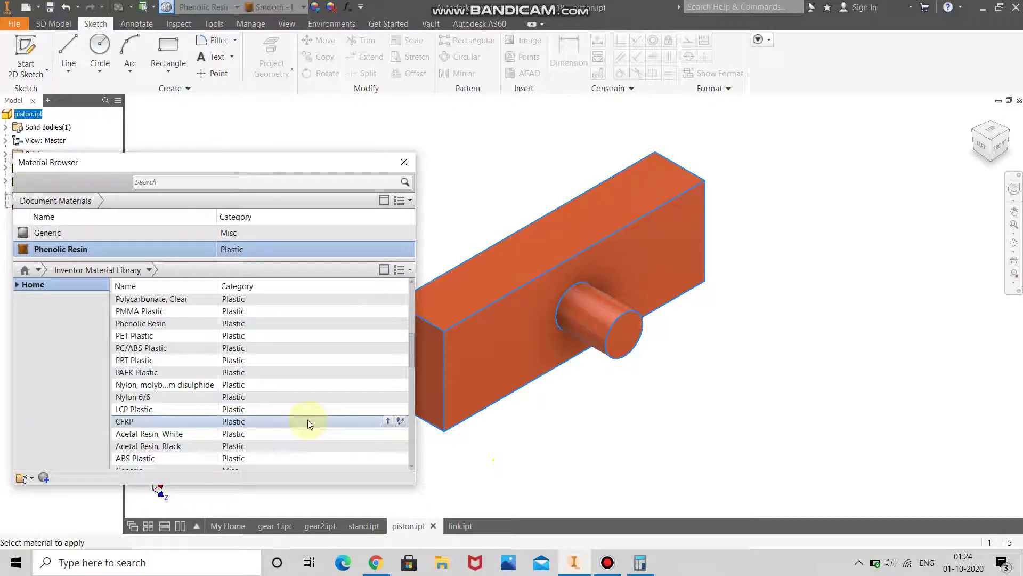
scroll(281, 456, down, 2)
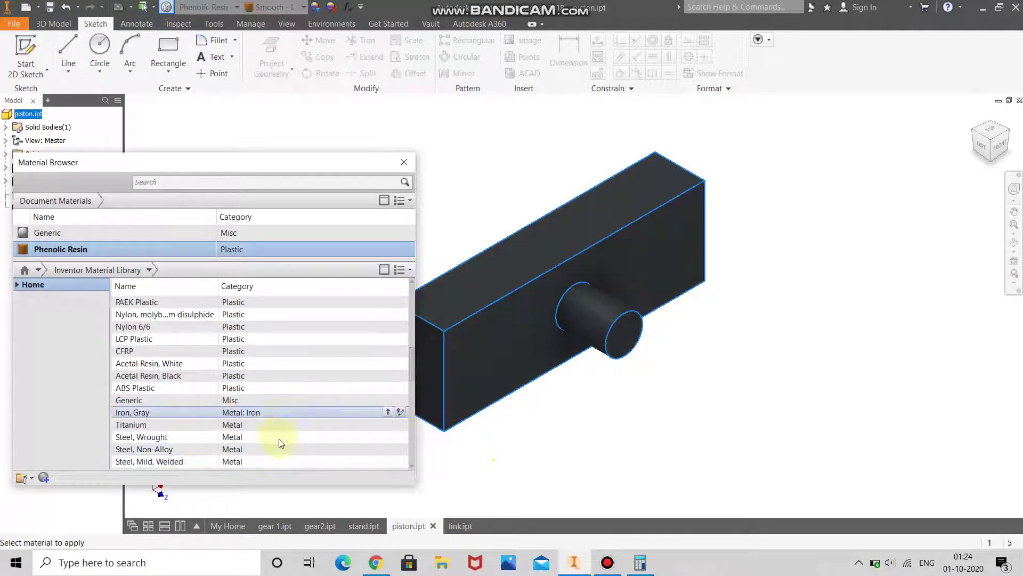
click(401, 162)
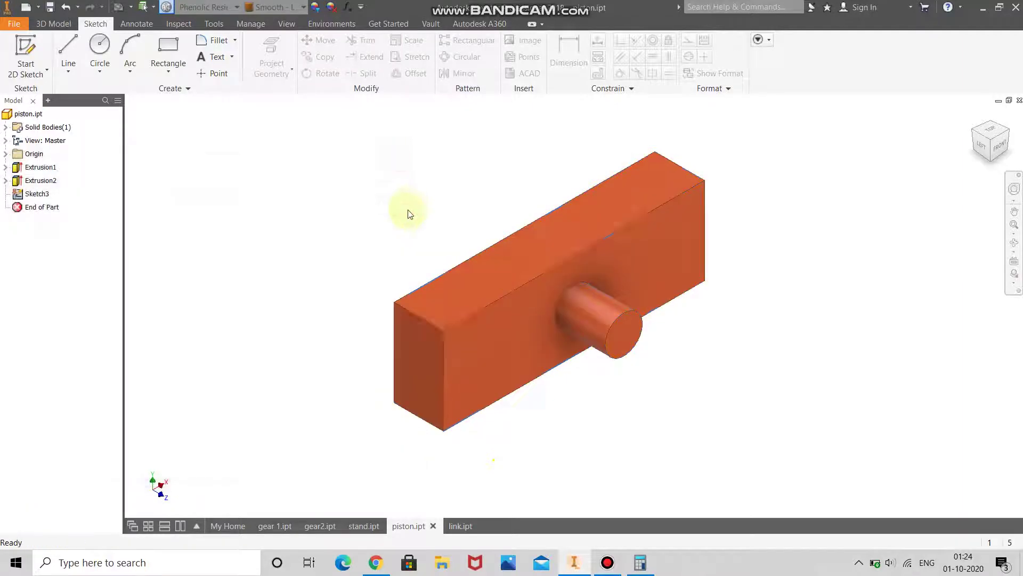
Assign the metal Titanium from the Inventor Material Library to the link part
click(459, 526)
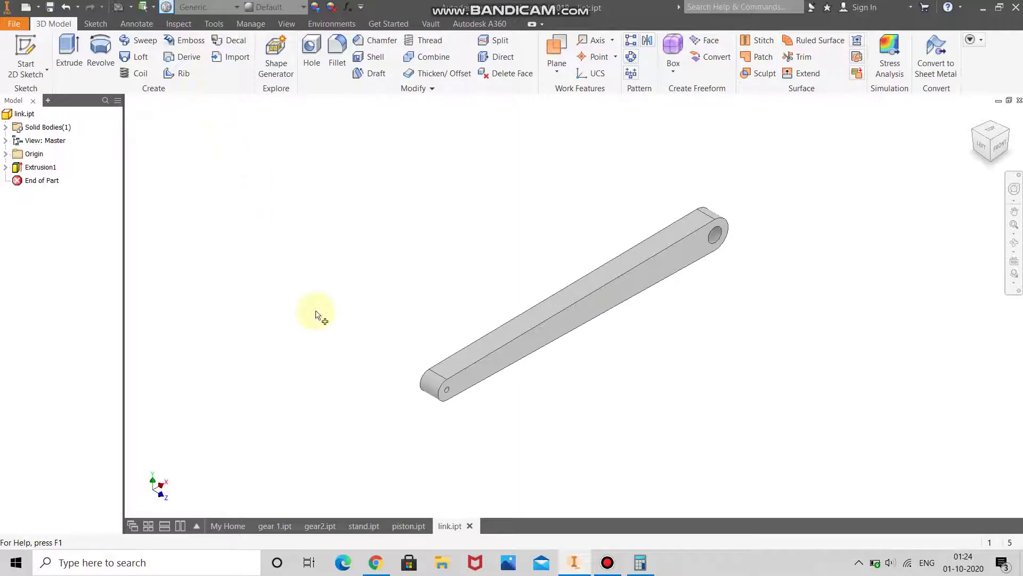
key(ctrl+shift+m)
scroll(240, 410, down, 5)
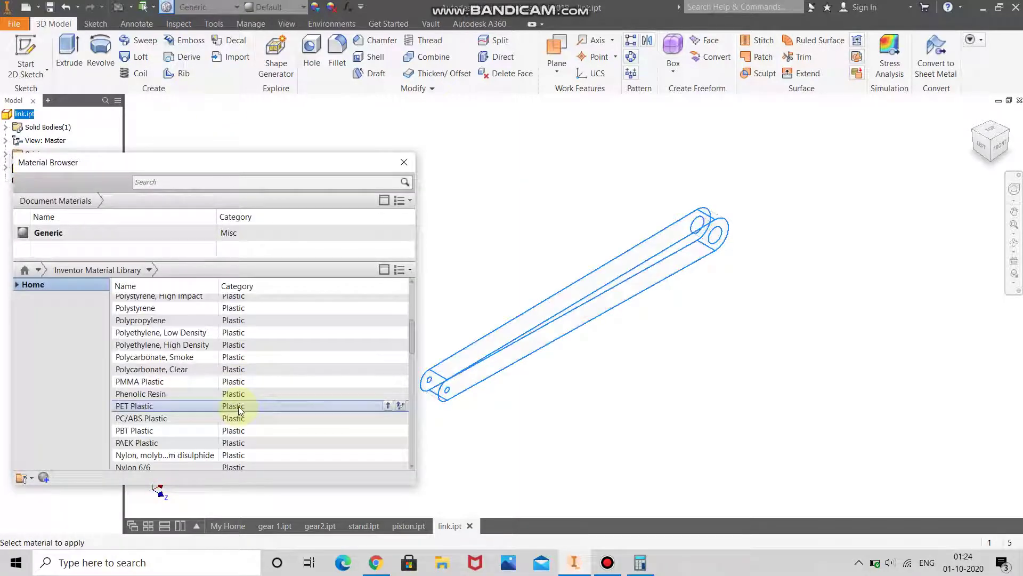
scroll(239, 409, down, 3)
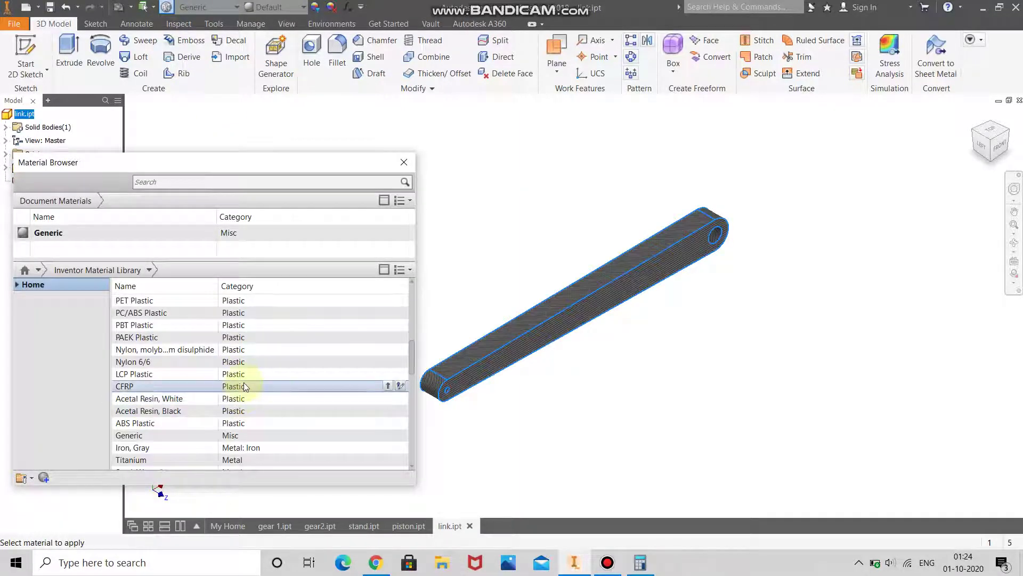
scroll(236, 425, down, 1)
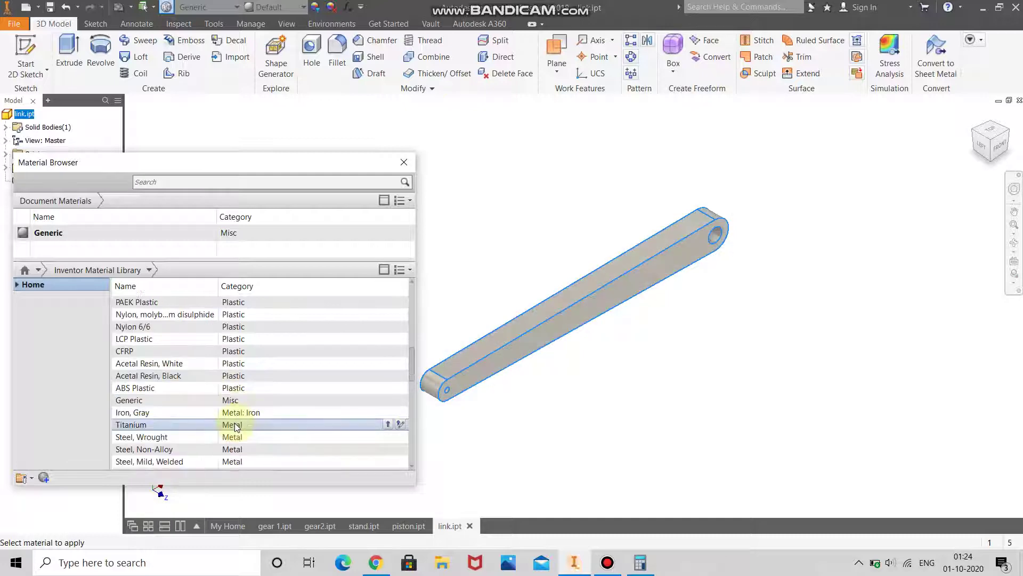
click(393, 424)
click(405, 162)
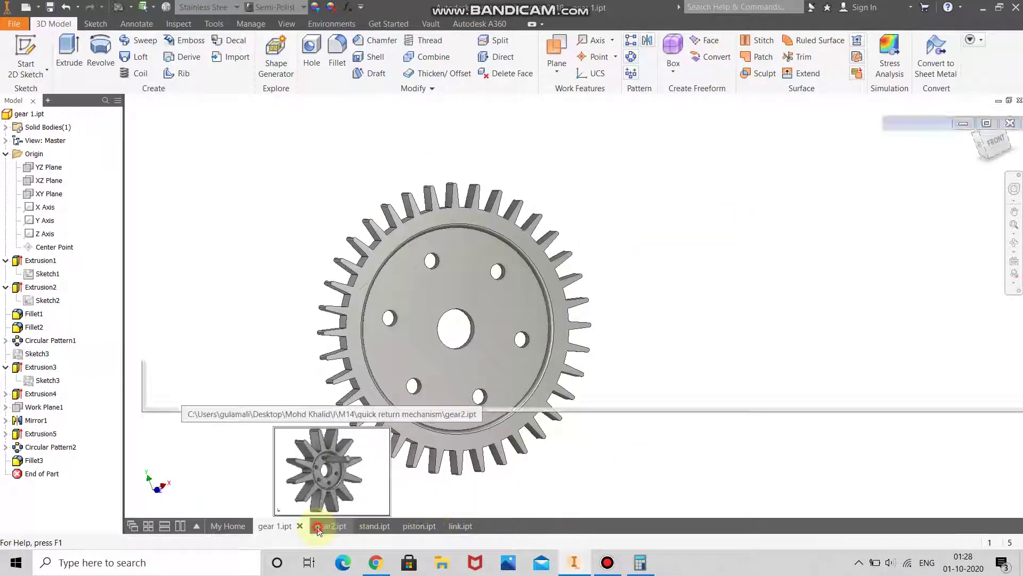
Review the open gear 1, gear2, stand, piston and link parts one after another
click(319, 527)
click(286, 526)
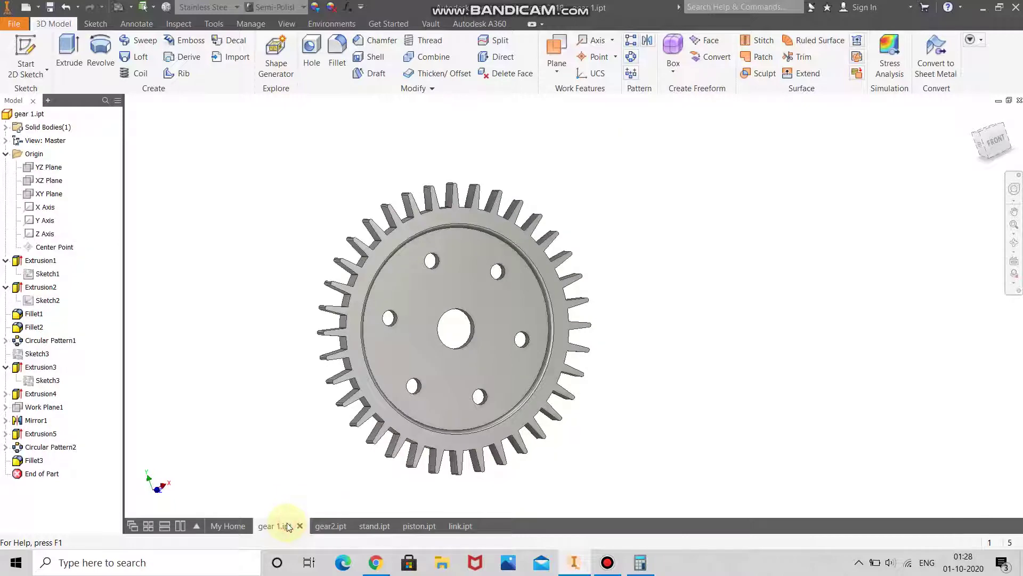
click(323, 527)
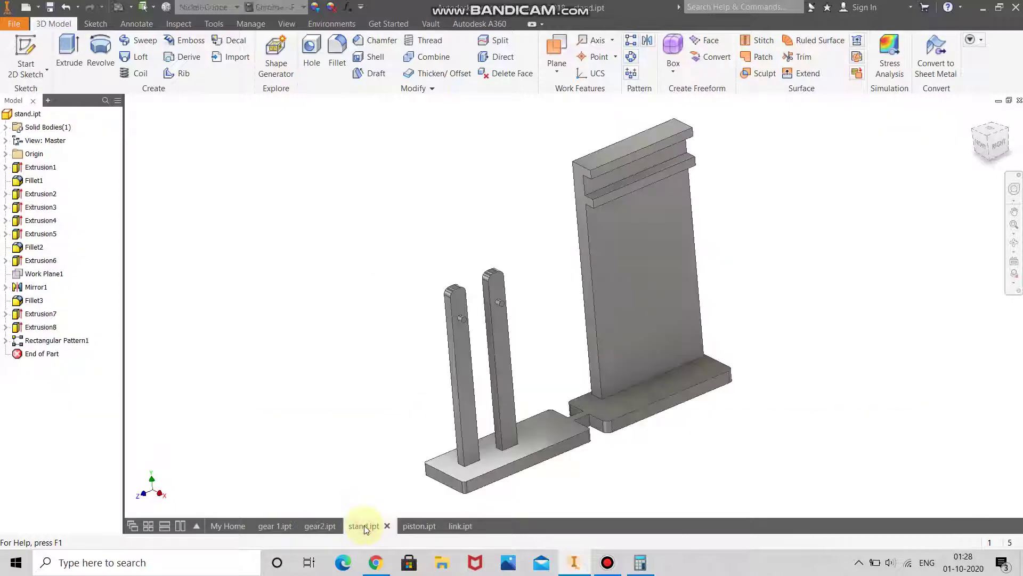
click(405, 526)
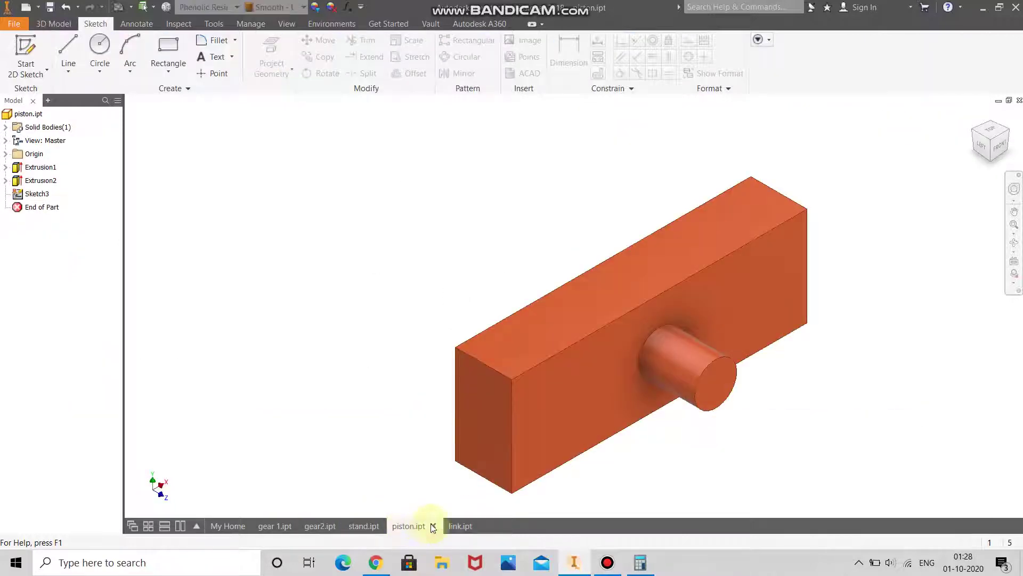
click(459, 526)
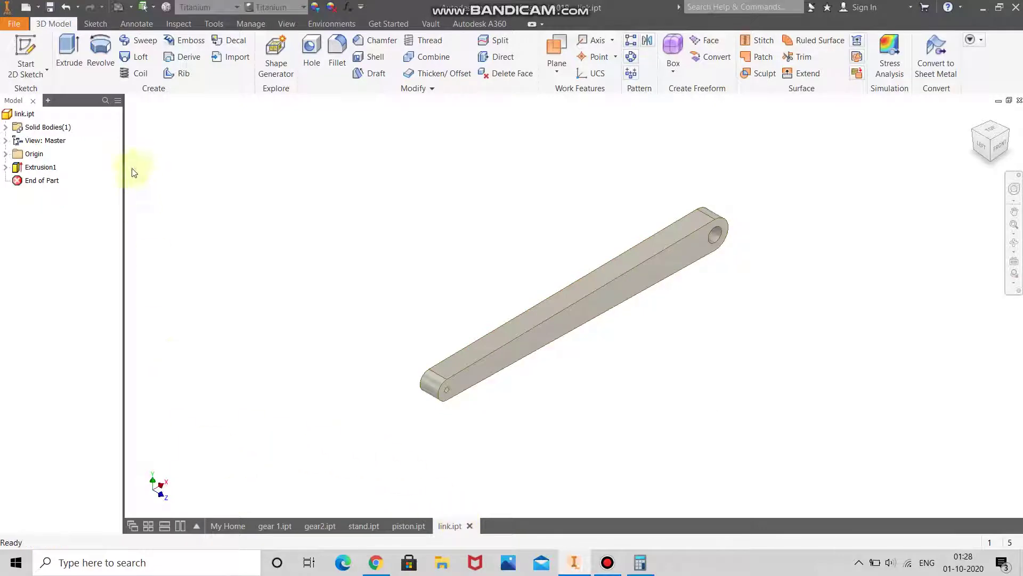
Create a new assembly from the metric Standard (mm).iam template and accept the style library definitions
click(15, 24)
click(58, 71)
click(659, 293)
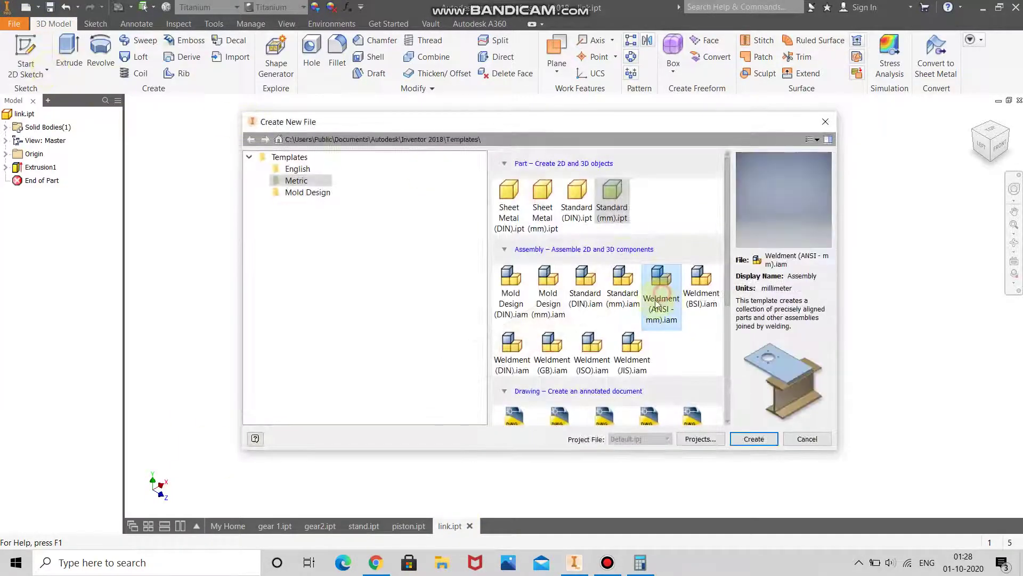
key(Left)
click(757, 438)
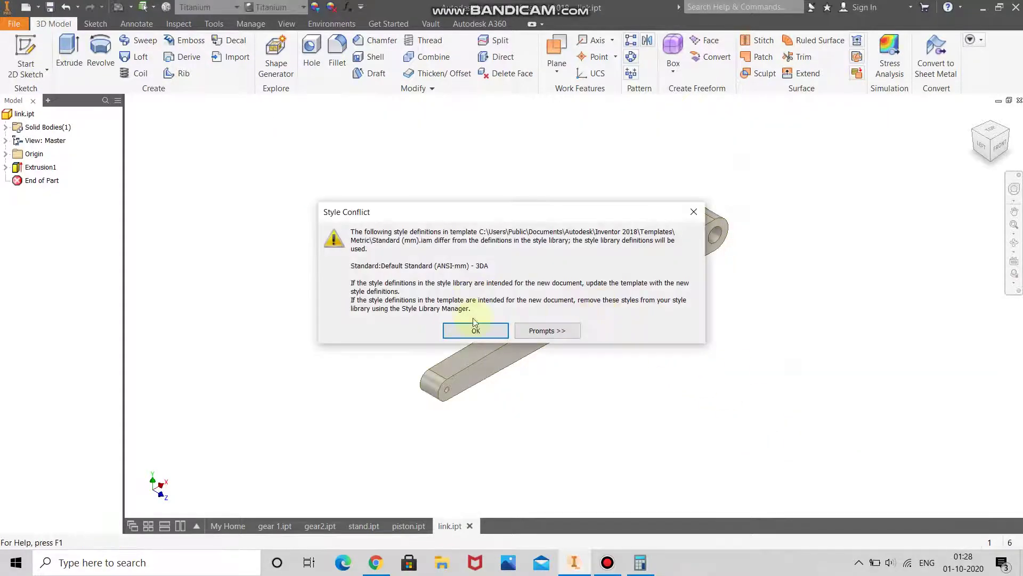
click(476, 329)
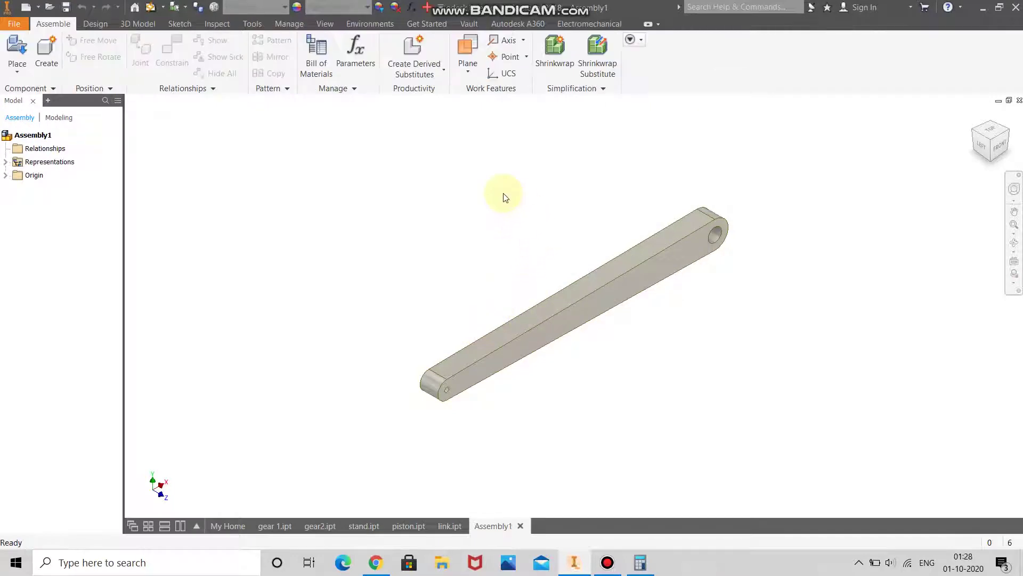
Load gear 1, gear2, link, piston and stand from the quick return mechanism folder as components to place in the assembly
click(17, 68)
click(17, 51)
scroll(504, 259, down, 5)
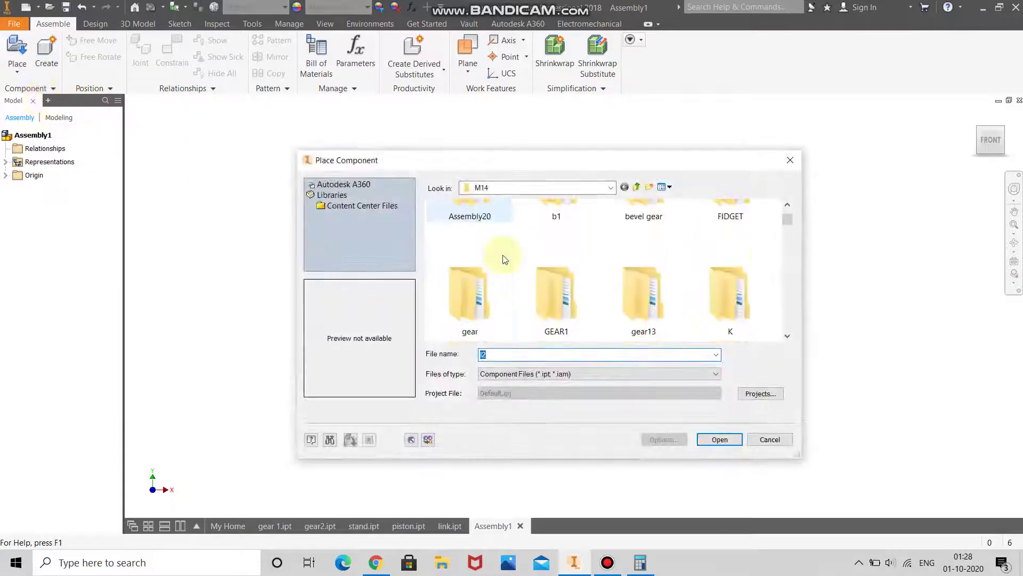
double_click(633, 258)
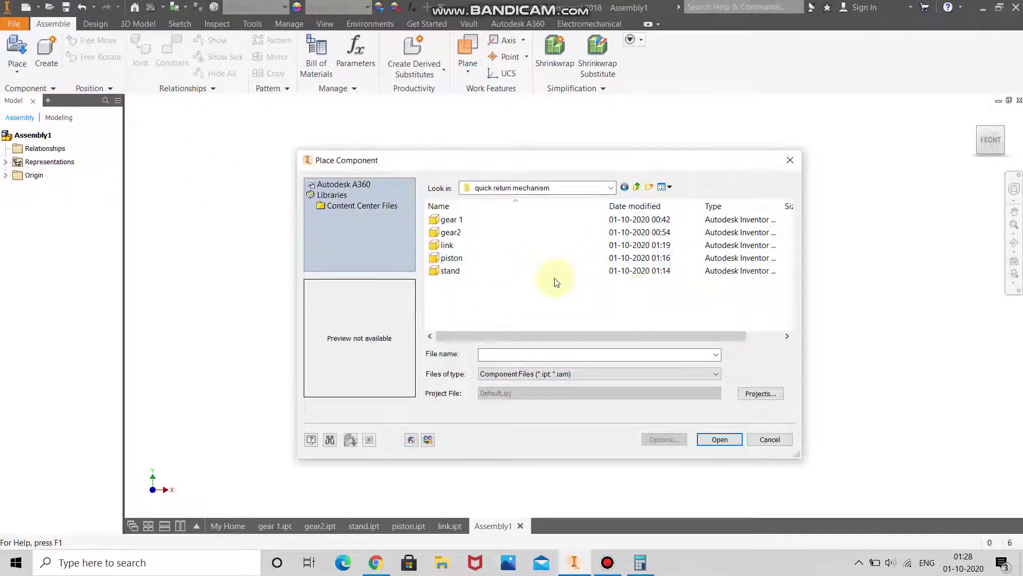
click(512, 272)
shift+click(481, 259)
shift+click(464, 245)
shift+click(462, 233)
shift+click(457, 219)
click(705, 441)
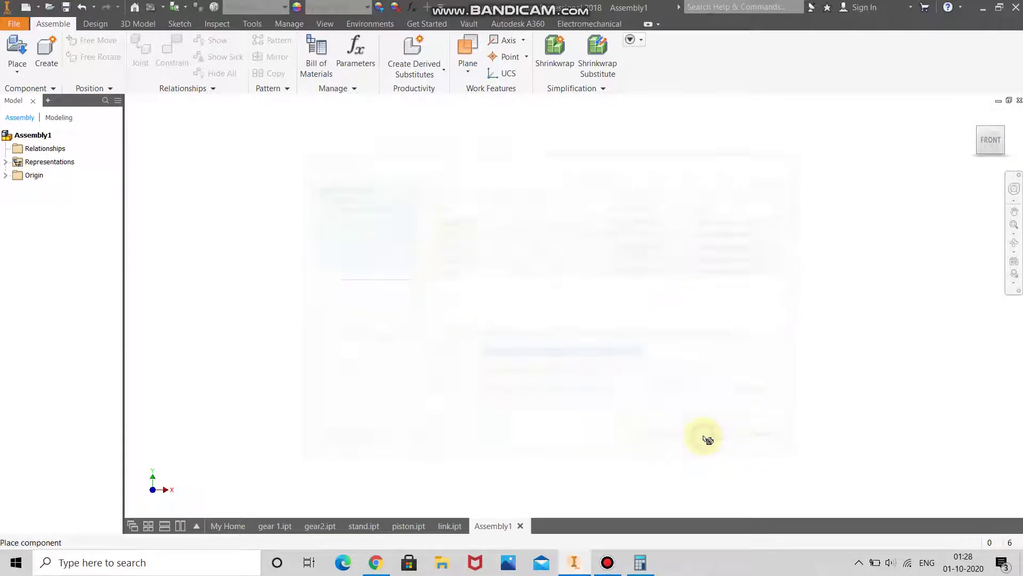
Place one instance of the five loaded components in the assembly and finish placing
scroll(677, 423, up, 5)
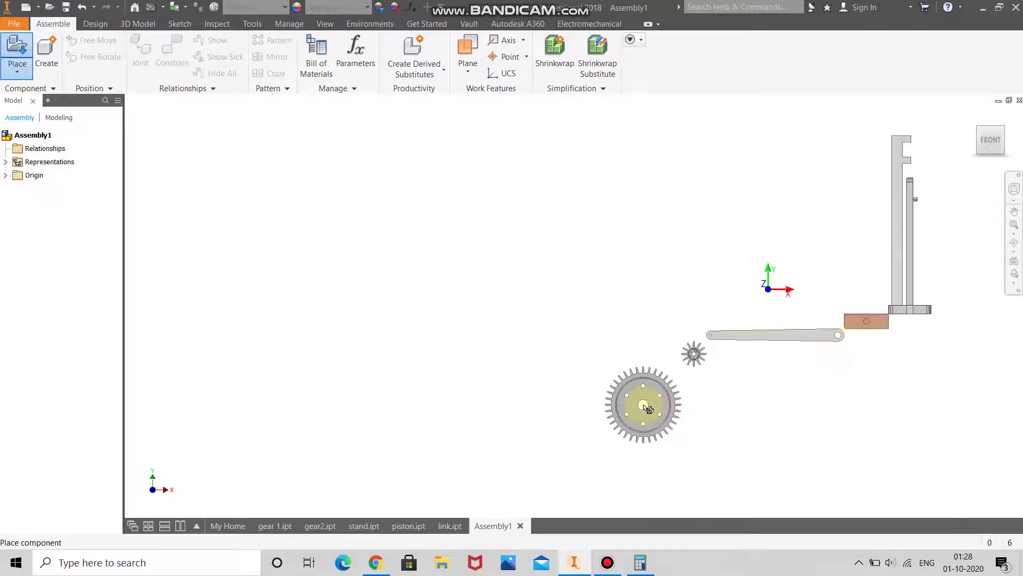
click(674, 404)
key(F6)
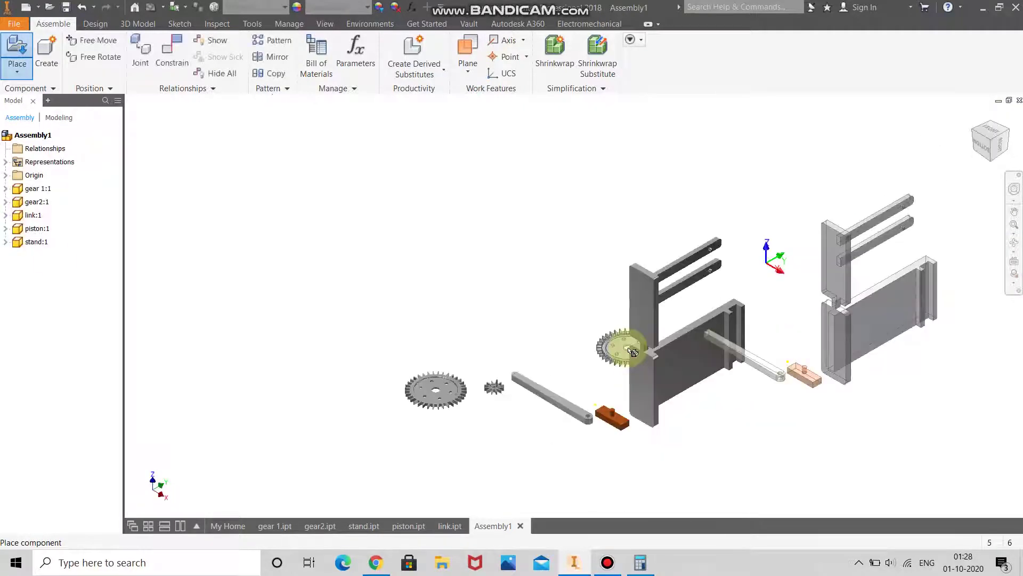
right_click(491, 240)
click(535, 249)
Move the large gear 1 away from the small gear2 into free space in the assembly
scroll(710, 347, up, 5)
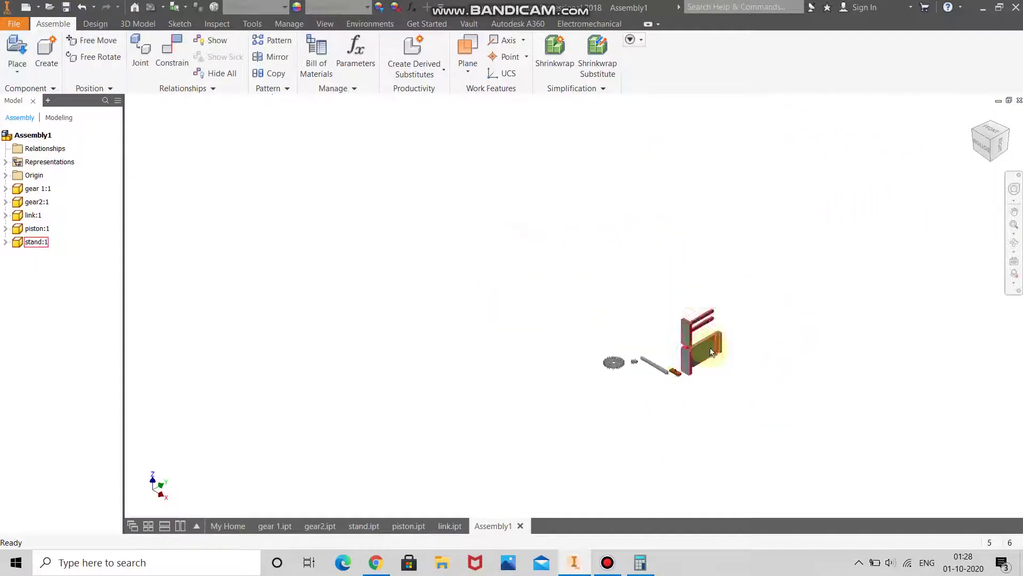
click(1015, 242)
drag(680, 422, 652, 342)
scroll(657, 306, down, 3)
scroll(634, 314, up, 3)
scroll(600, 330, down, 3)
right_click(599, 334)
key(Escape)
drag(607, 311, 491, 302)
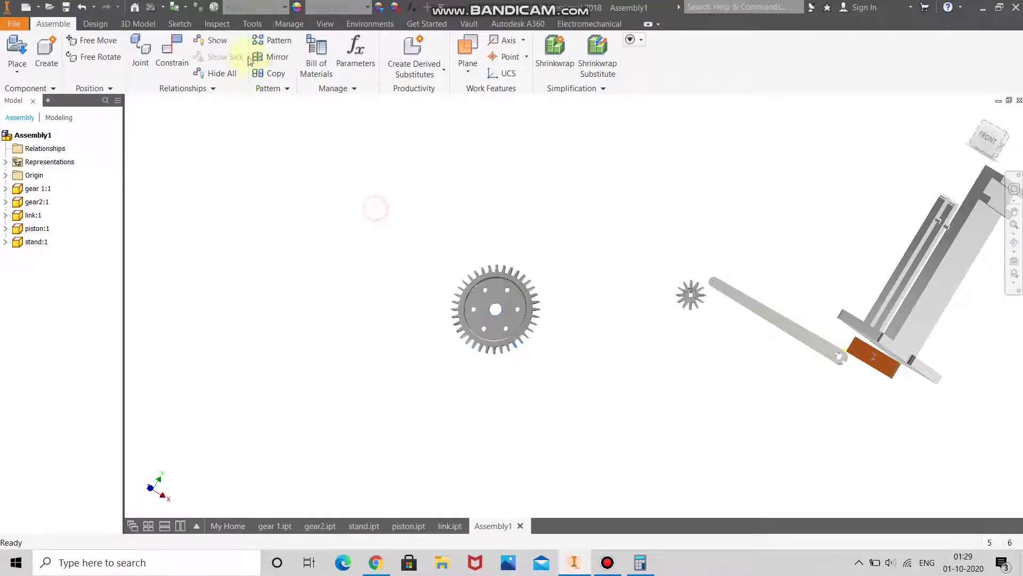
Set the assembly's visual style to Shaded with Edges
click(324, 23)
click(164, 56)
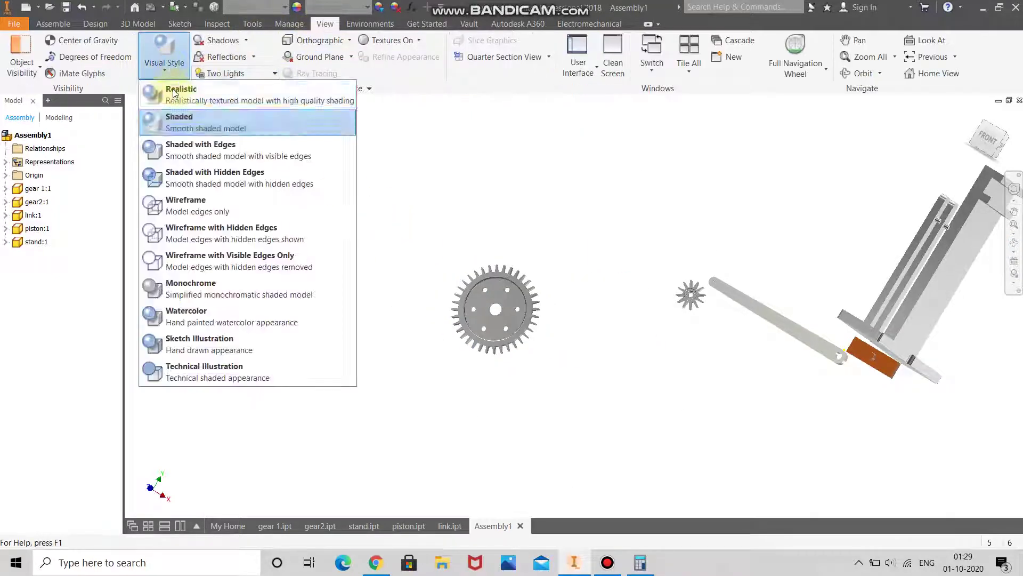
click(190, 146)
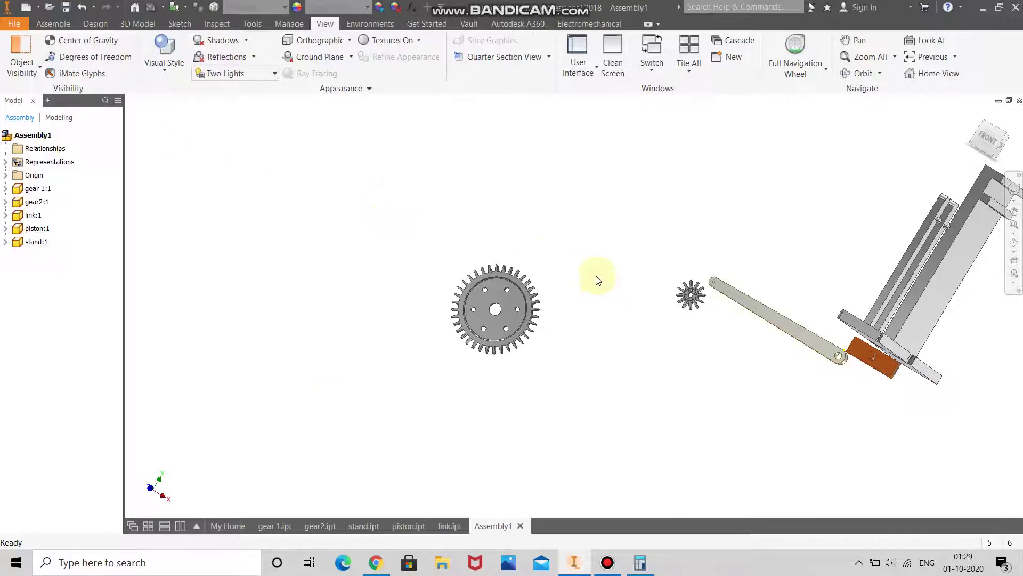
Spread out the components by moving the stand above the piston, the link below it, and gear 1 slightly sideways
scroll(594, 277, up, 3)
scroll(822, 263, down, 3)
drag(742, 240, 758, 188)
drag(673, 373, 794, 453)
drag(297, 297, 335, 301)
click(360, 258)
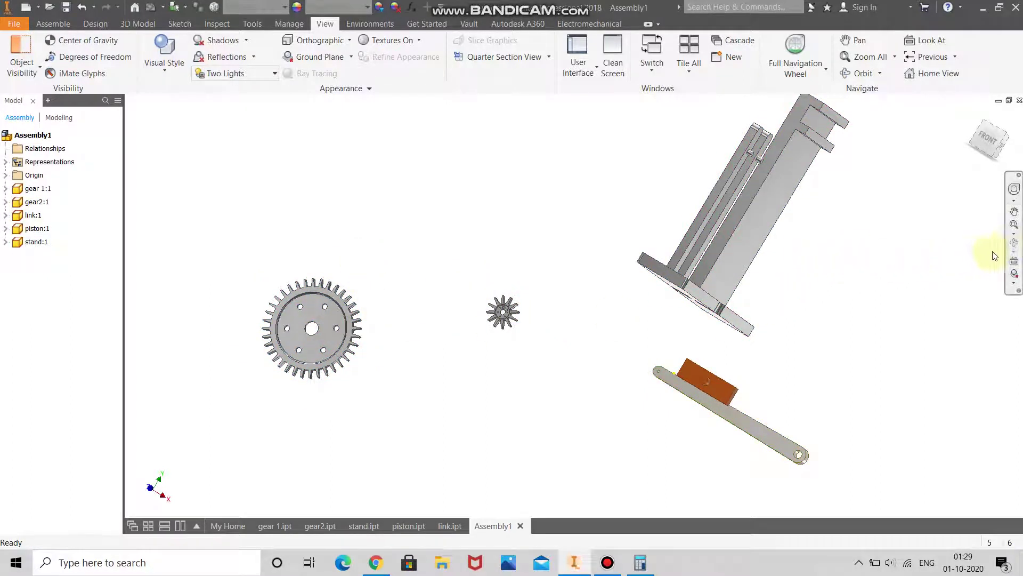
Examine the loose components from another angle, focusing on gear 1 and gear2
click(1014, 243)
drag(558, 304, 571, 313)
scroll(573, 313, down, 4)
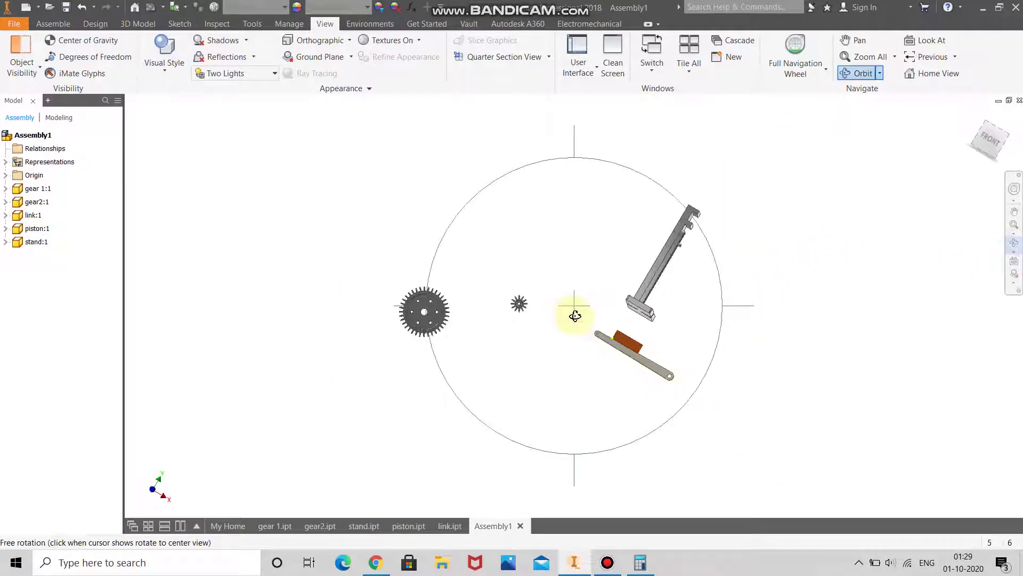
scroll(424, 312, up, 3)
drag(473, 315, 450, 267)
right_click(507, 269)
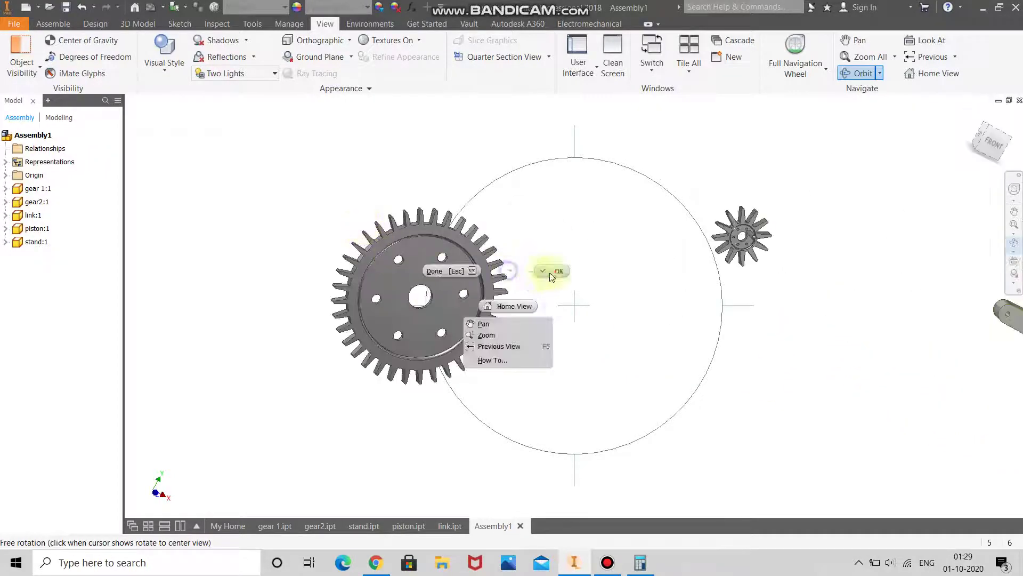
click(456, 271)
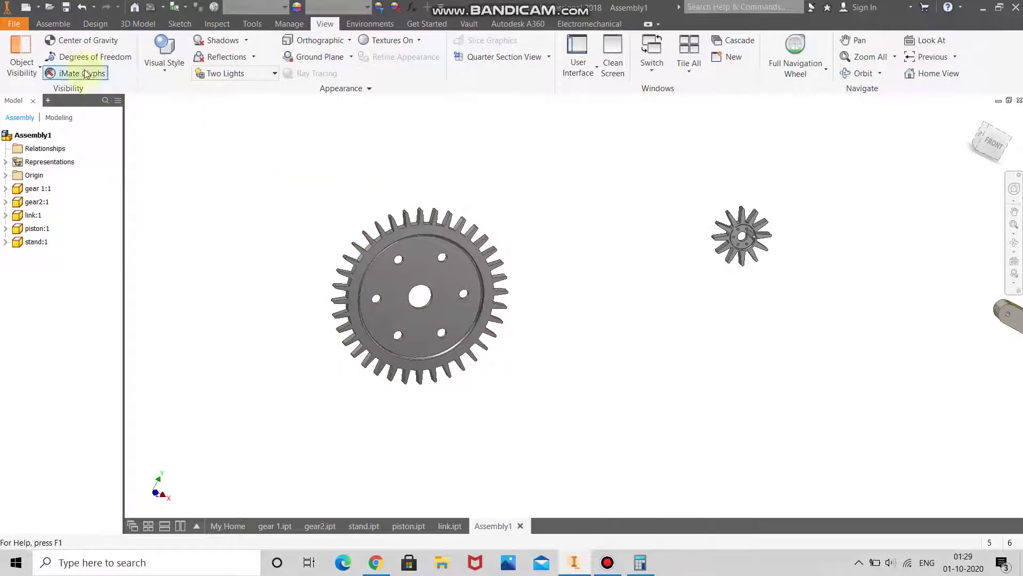
Mate the assembly's XY Plane with the recessed front face of gear 1 at a 0 mm offset
click(6, 175)
click(54, 23)
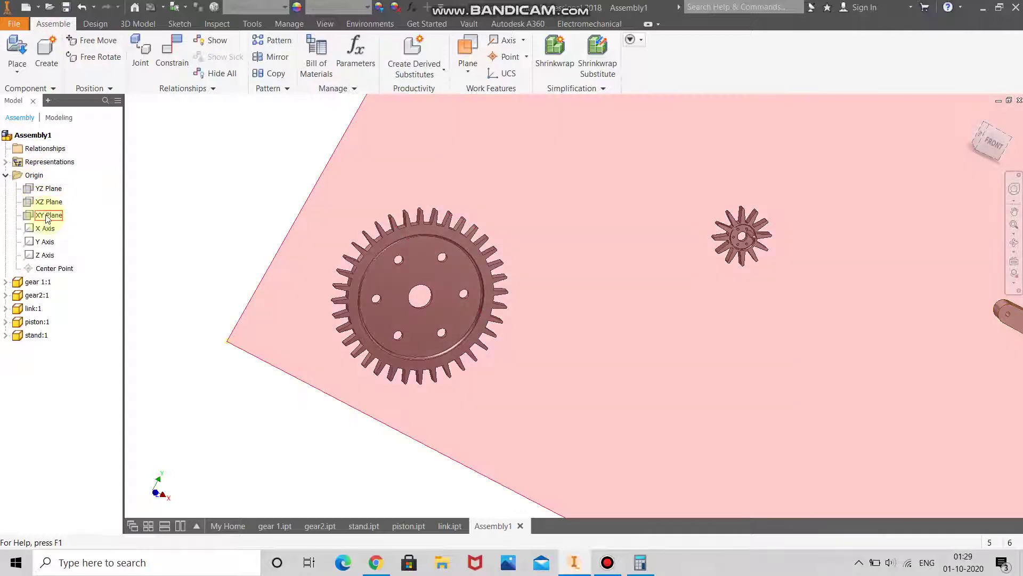
click(48, 216)
scroll(308, 273, down, 5)
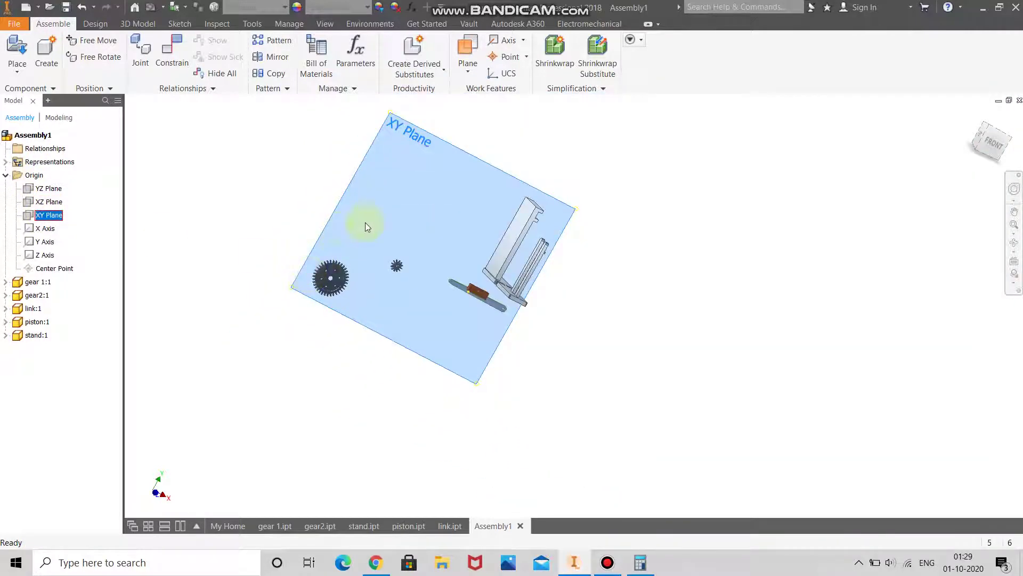
click(1014, 242)
drag(617, 267, 550, 263)
scroll(541, 331, up, 6)
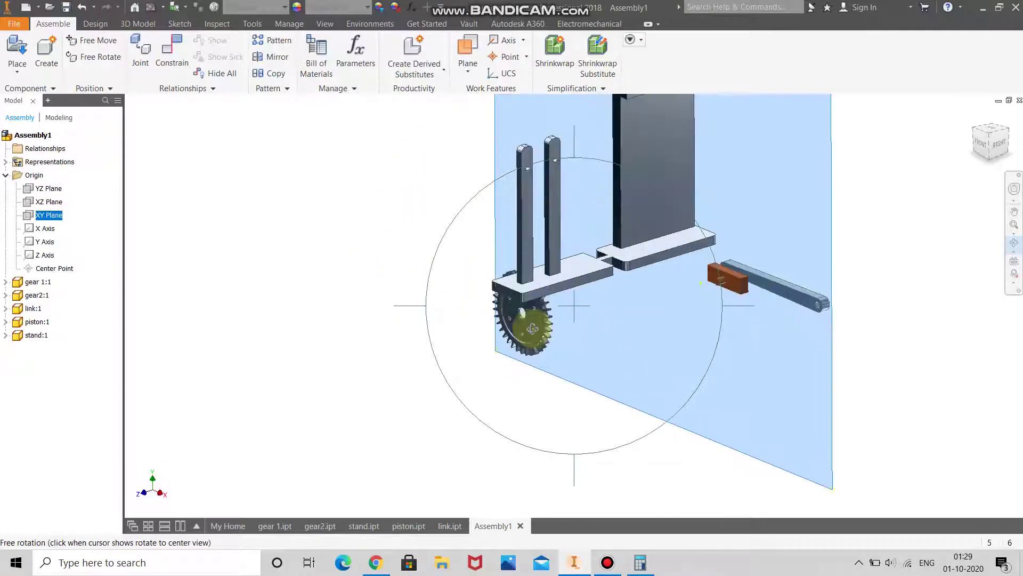
scroll(424, 285, up, 5)
right_click(483, 284)
key(Escape)
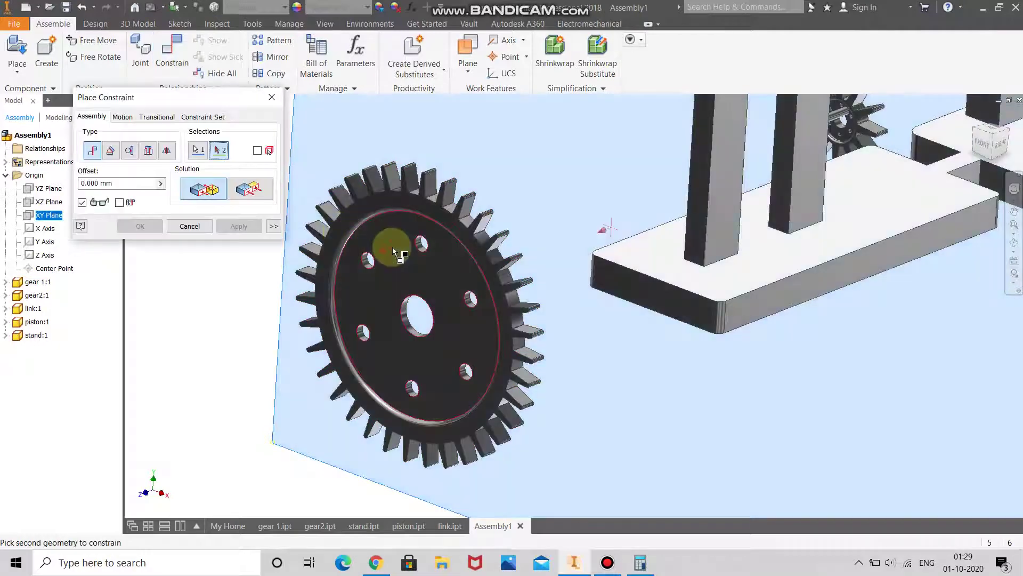
click(392, 248)
scroll(335, 308, down, 3)
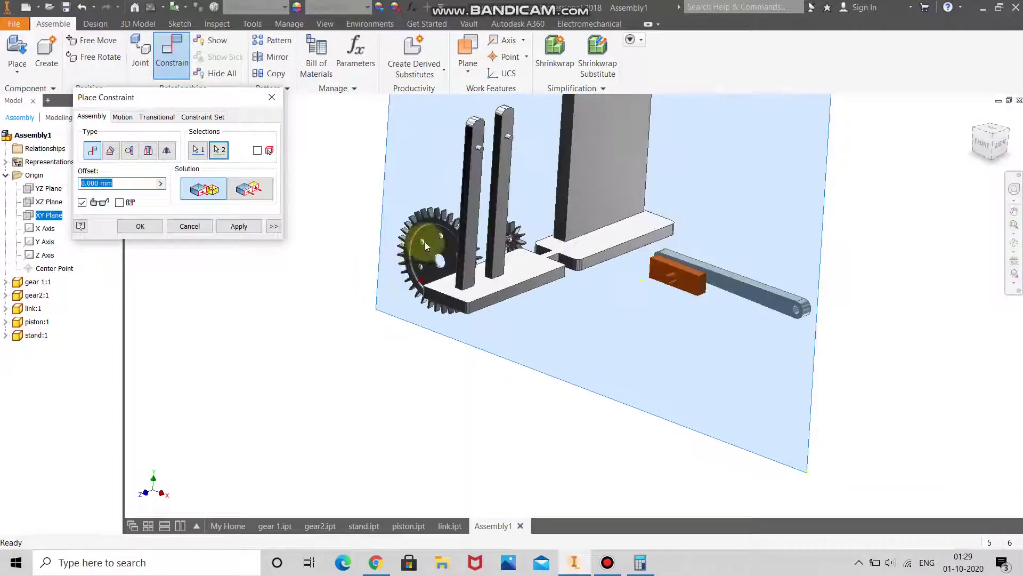
scroll(459, 244, up, 4)
click(239, 225)
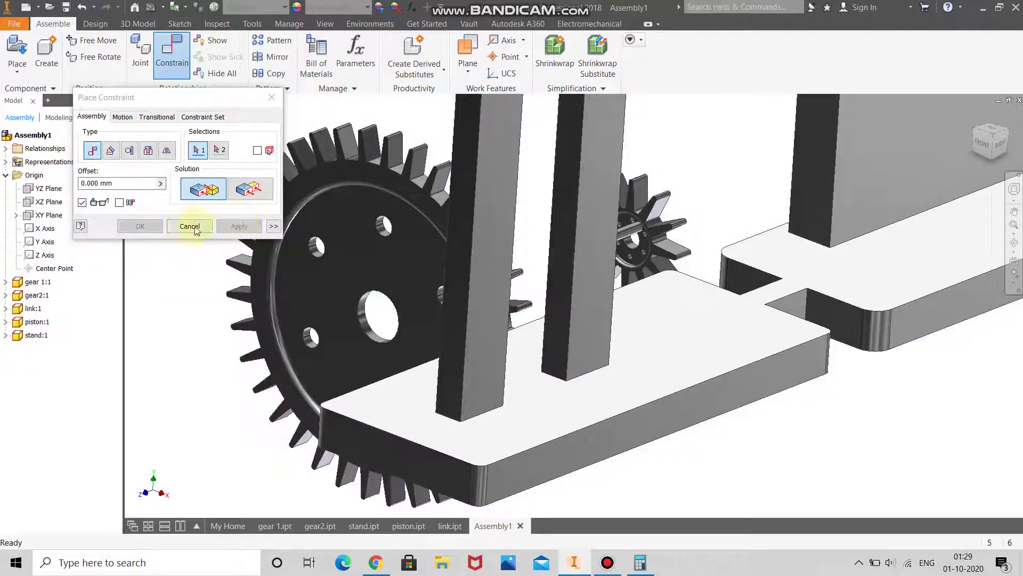
Mate the assembly's Z Axis with gear 1's Z Axis at a 0 mm offset
click(45, 256)
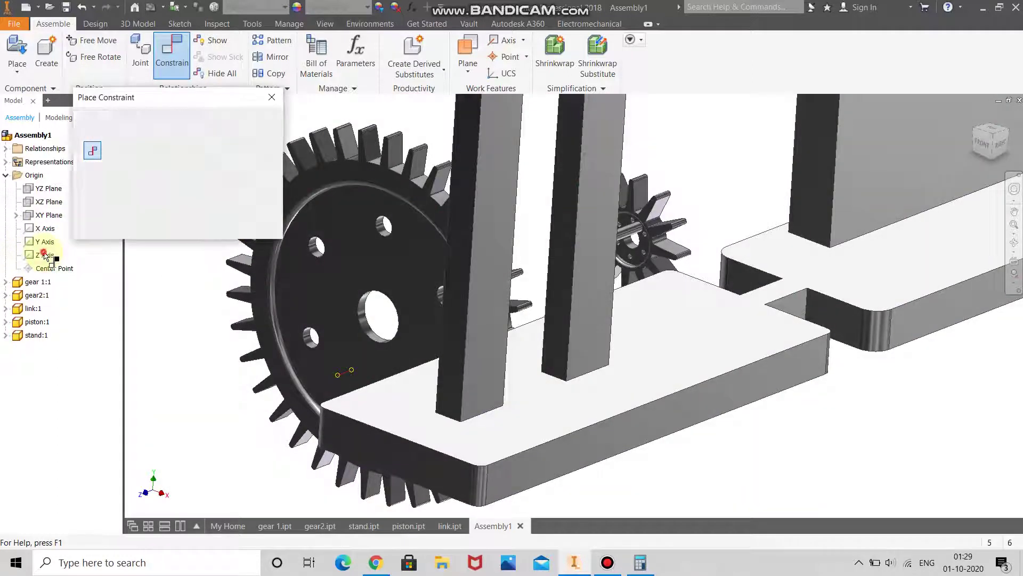
click(6, 282)
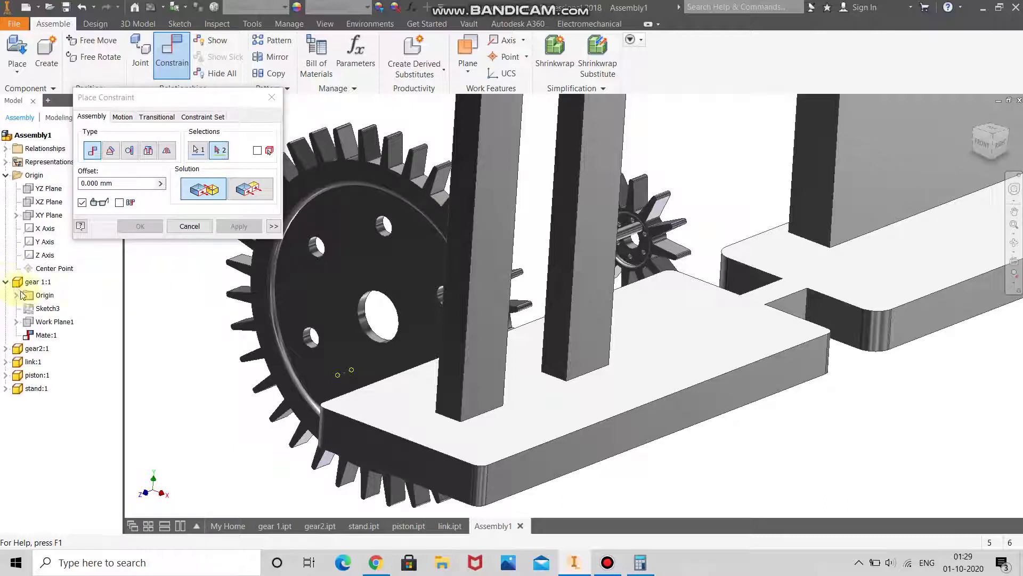
click(18, 295)
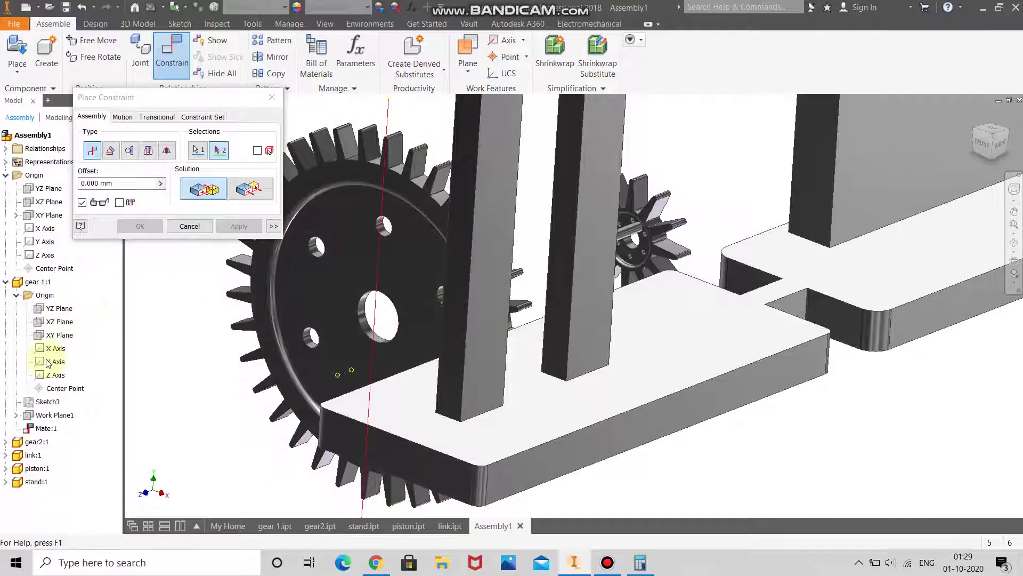
click(50, 376)
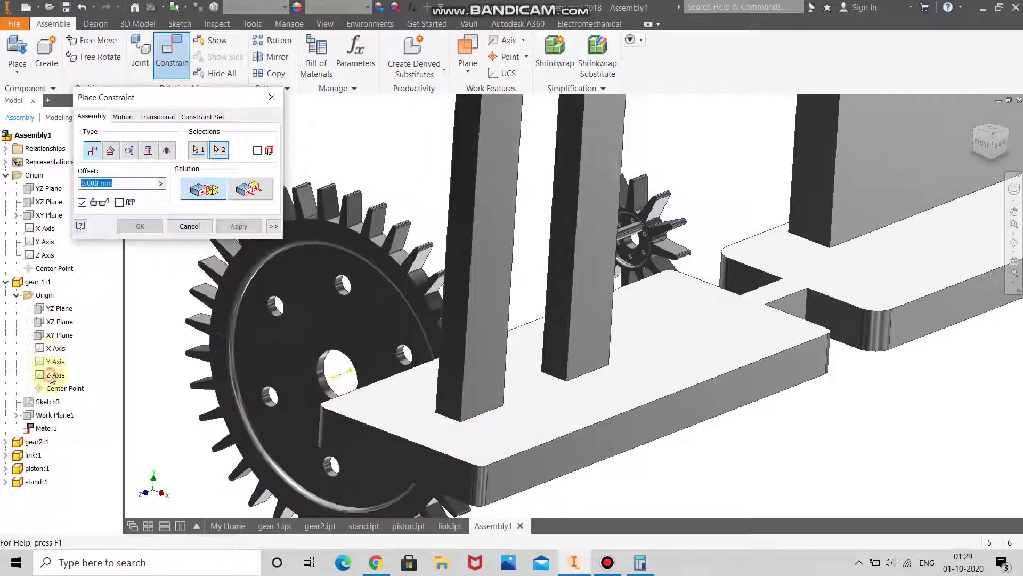
click(237, 225)
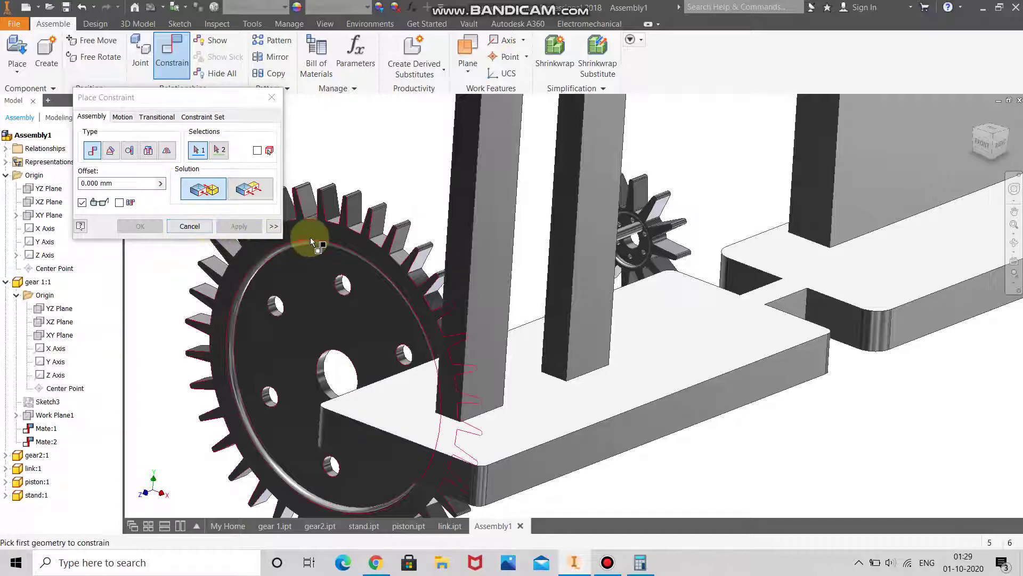
click(271, 97)
Move the stand, link and piston well away from the two gears to free up working space
scroll(373, 243, down, 5)
drag(382, 244, 666, 512)
drag(637, 291, 925, 423)
drag(746, 305, 1002, 469)
drag(801, 340, 1018, 570)
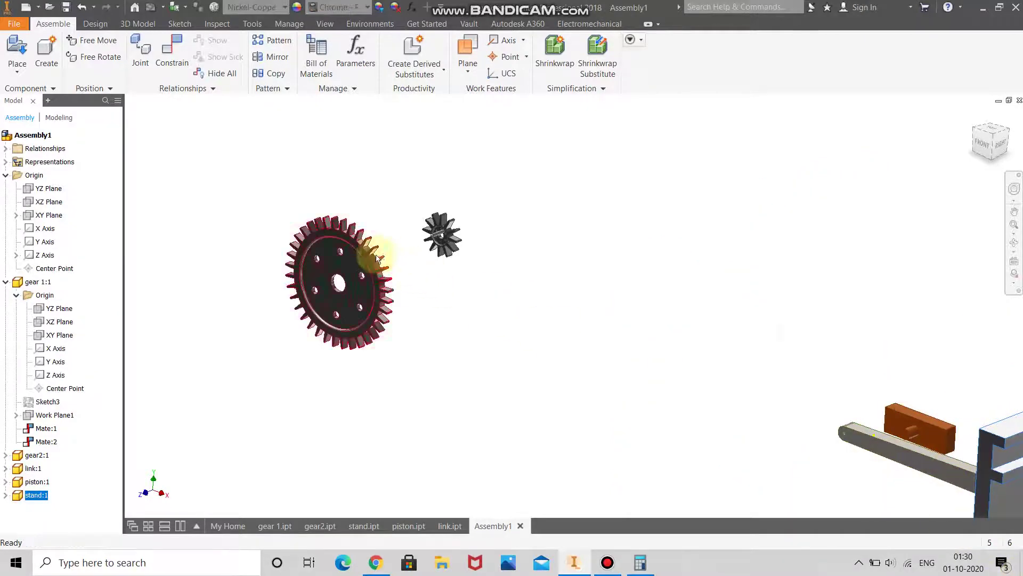
Turn gear 1 to check that it rotates about its constrained axis
scroll(338, 286, up, 5)
scroll(355, 240, down, 4)
click(365, 221)
drag(406, 425, 366, 190)
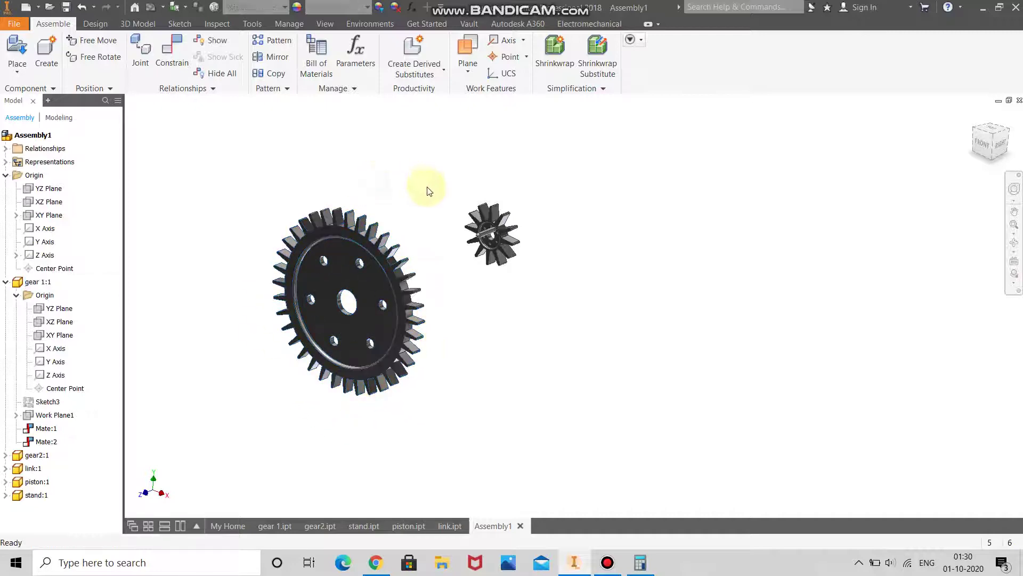
Bring gear2 closer to gear 1 and add a Flush constraint between their toothed rim faces at a 0 mm offset
drag(487, 231, 482, 286)
click(184, 40)
scroll(351, 252, up, 5)
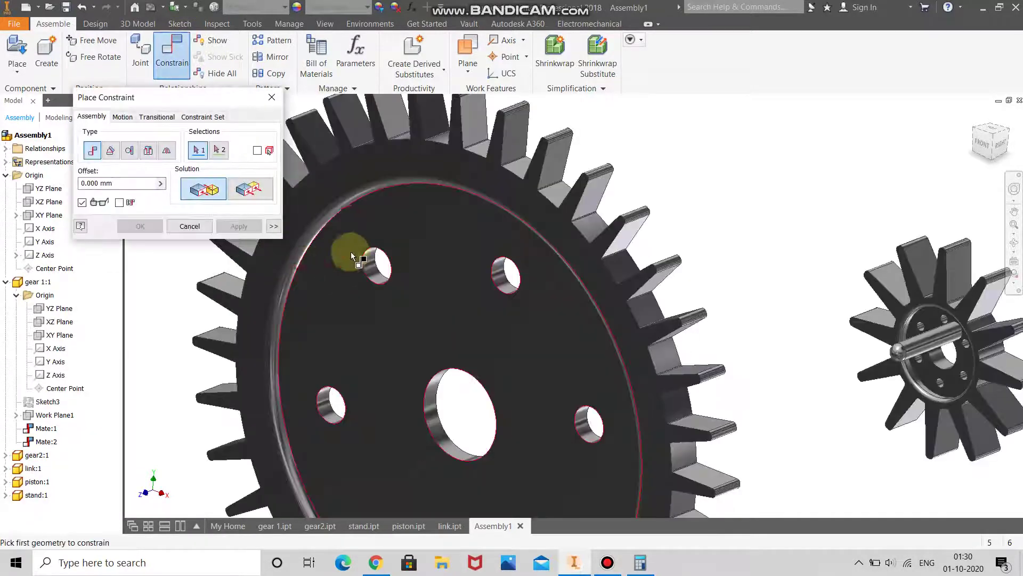
click(384, 224)
scroll(918, 318, up, 5)
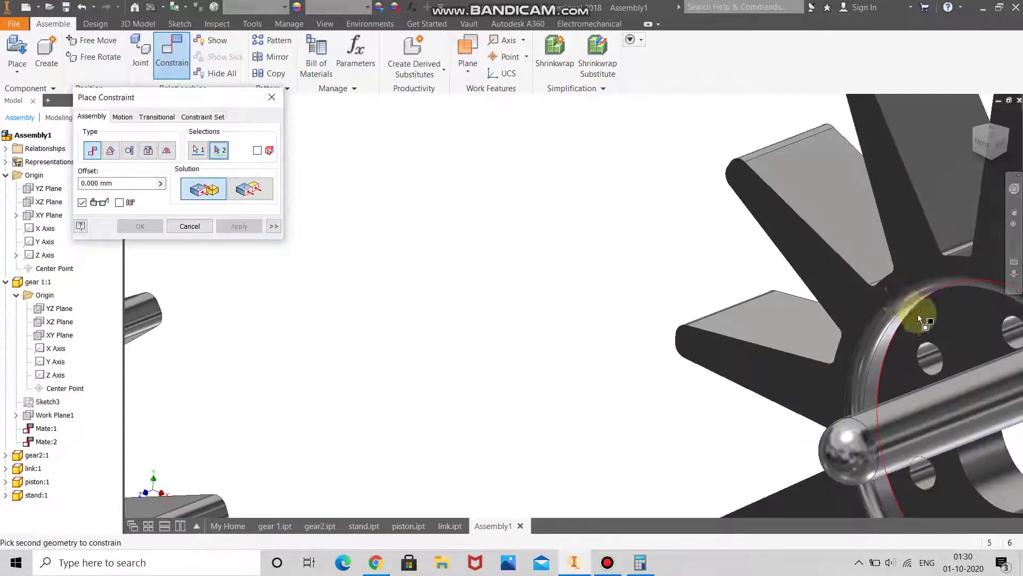
click(896, 280)
scroll(581, 299, down, 8)
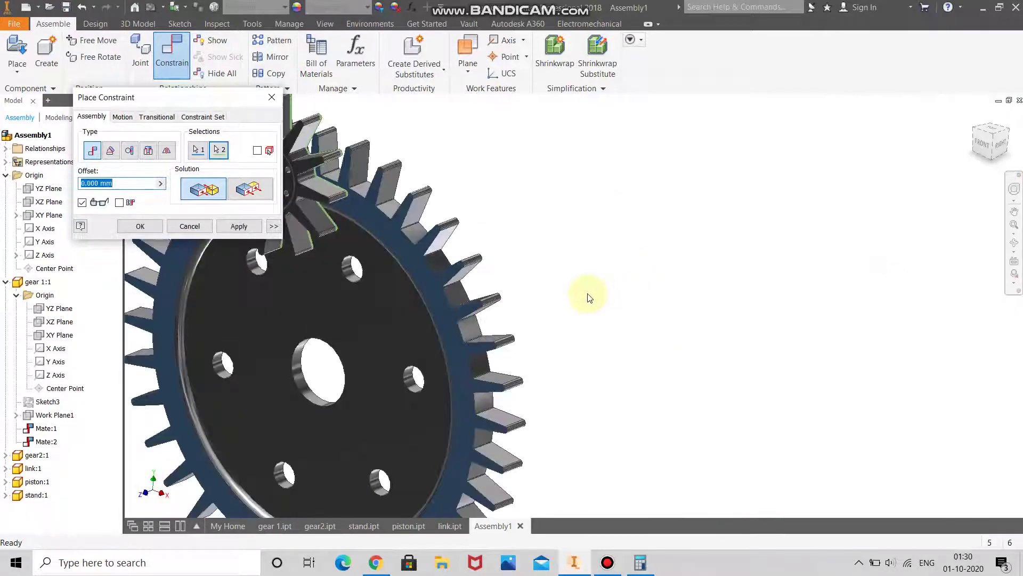
click(248, 189)
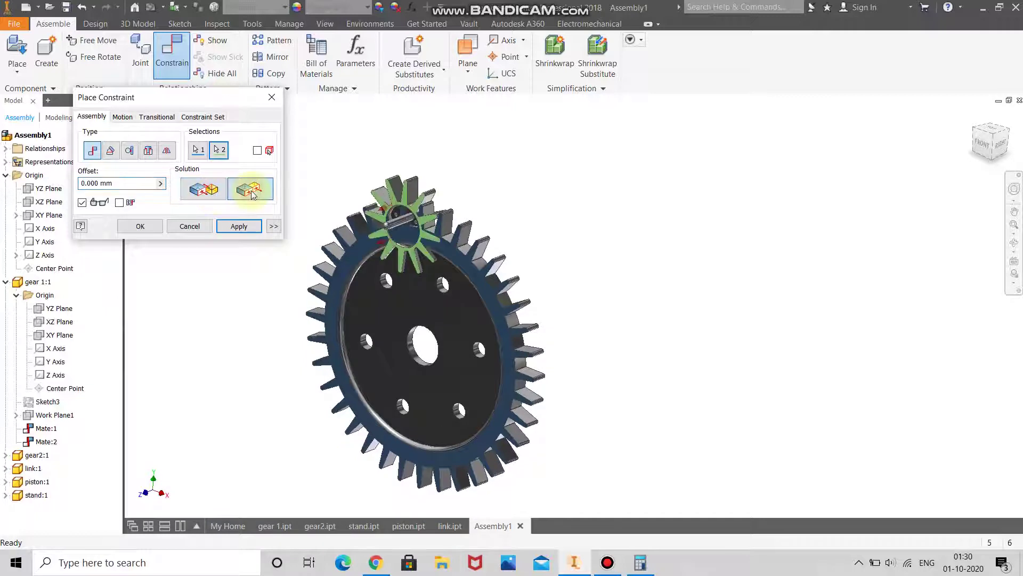
click(240, 226)
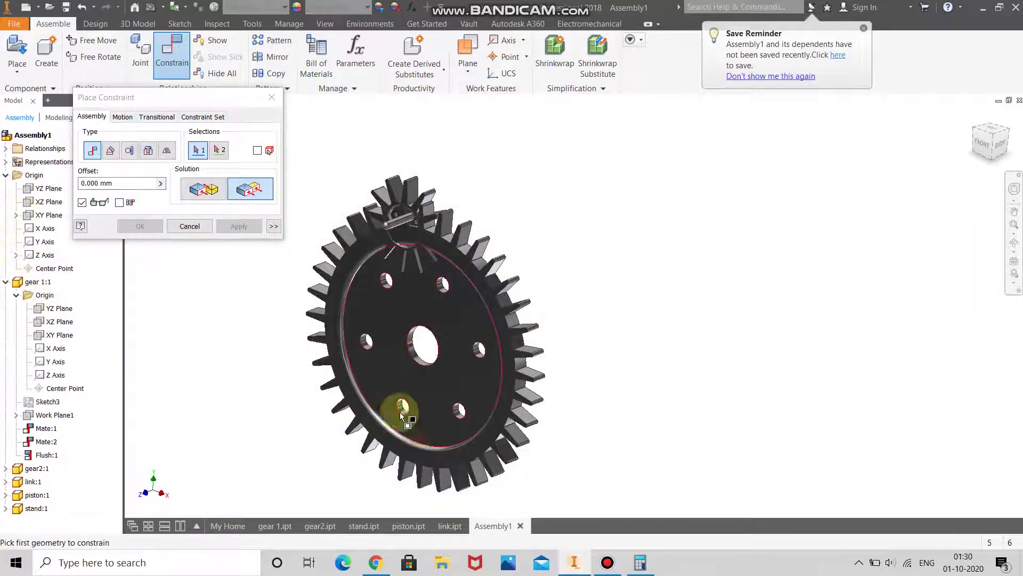
click(272, 100)
Check the centre distance for the two gears in the calculator and return to the assembly
click(405, 527)
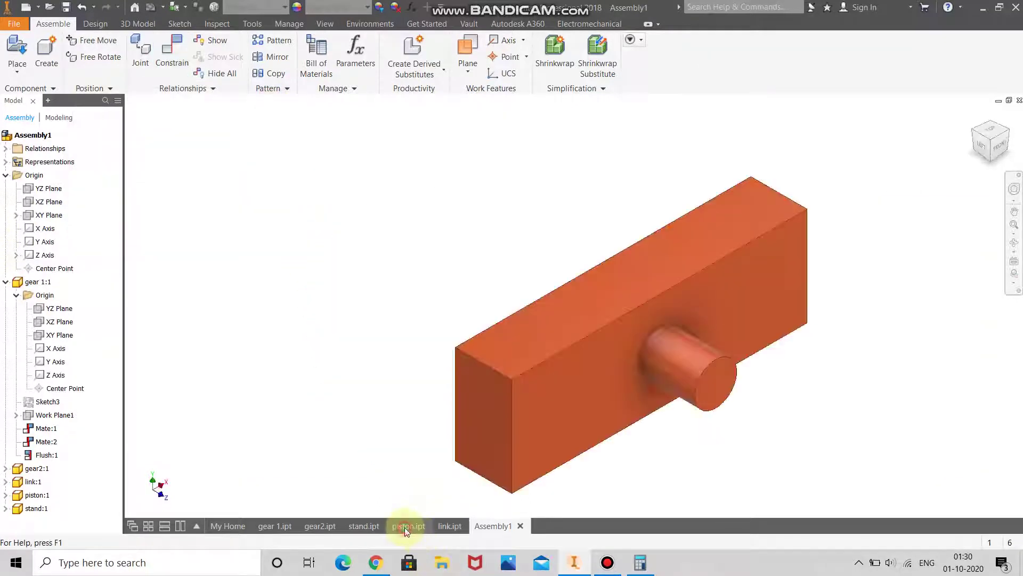
click(363, 527)
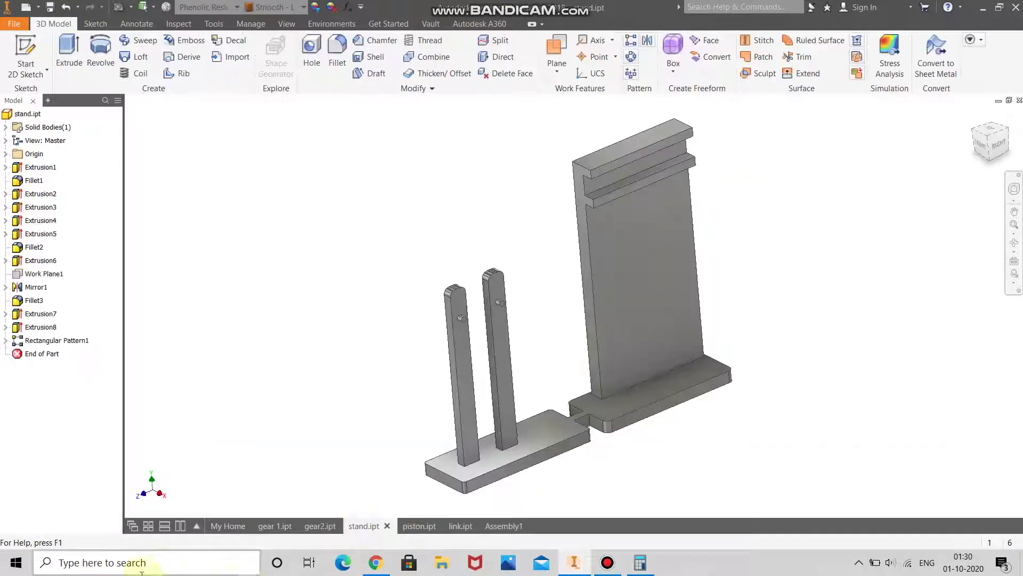
click(501, 526)
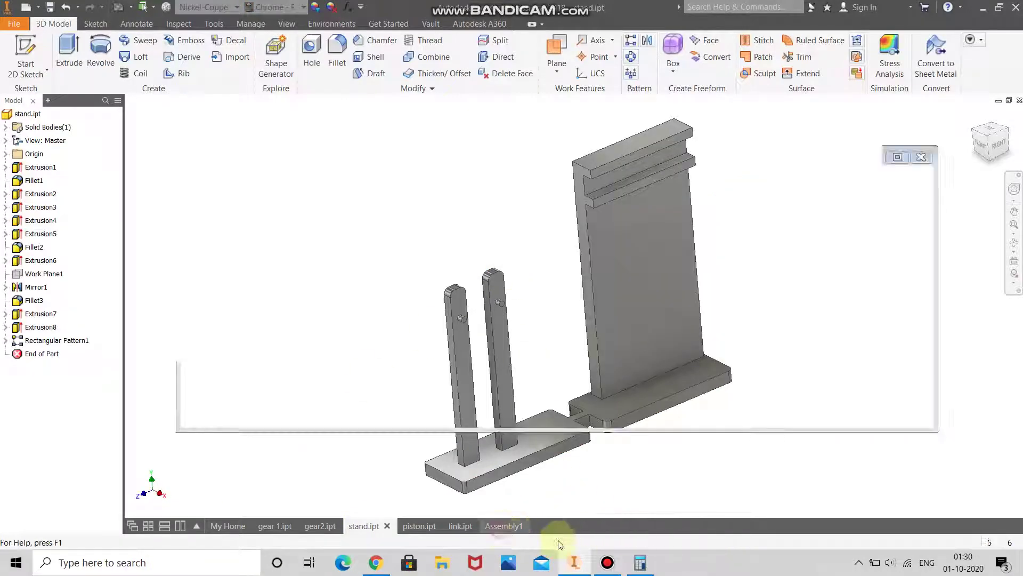
click(640, 563)
click(639, 563)
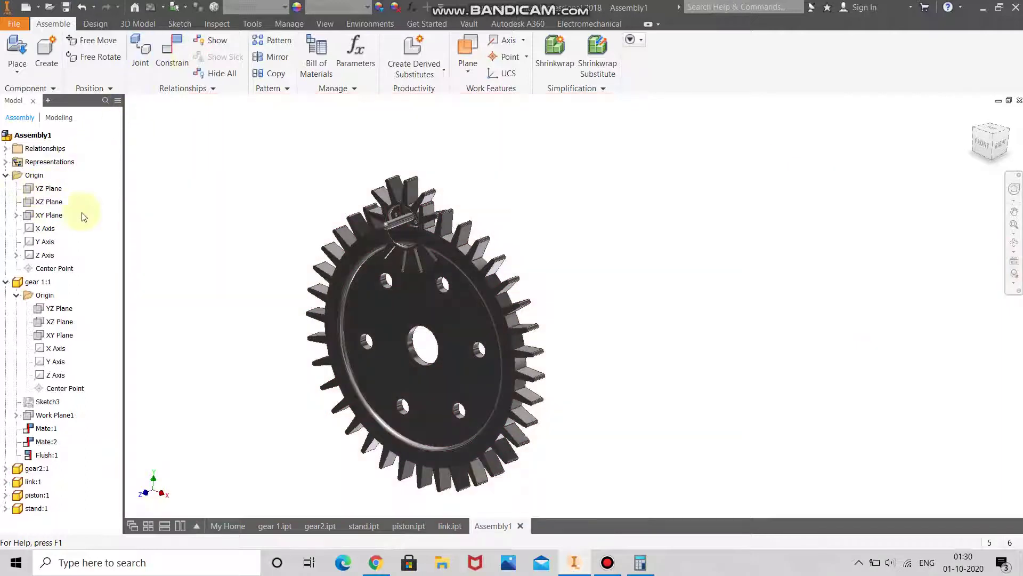
Mate the assembly's Z Axis with gear2's Z Axis using an offset of 149.36825 mm
click(40, 255)
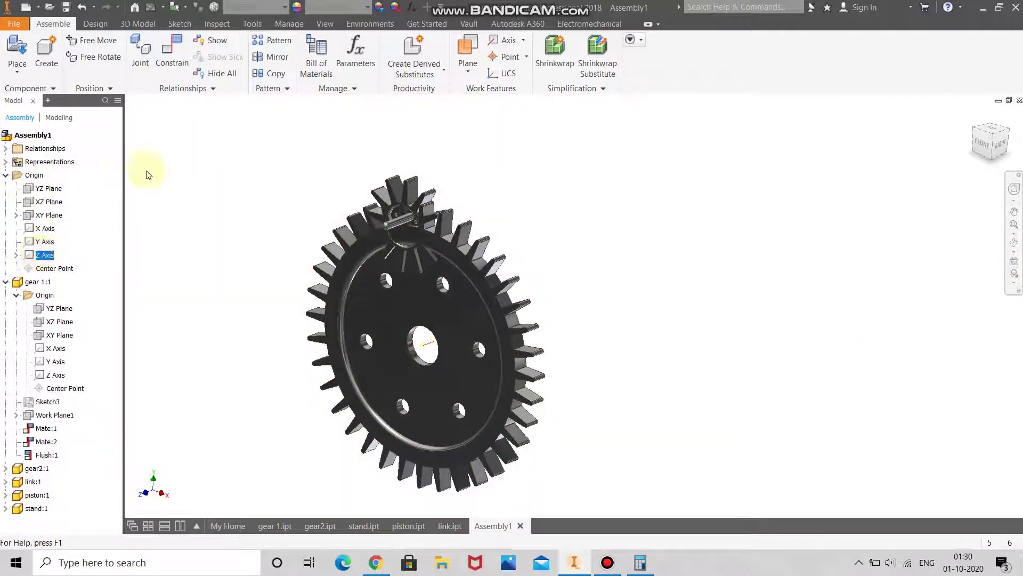
click(172, 54)
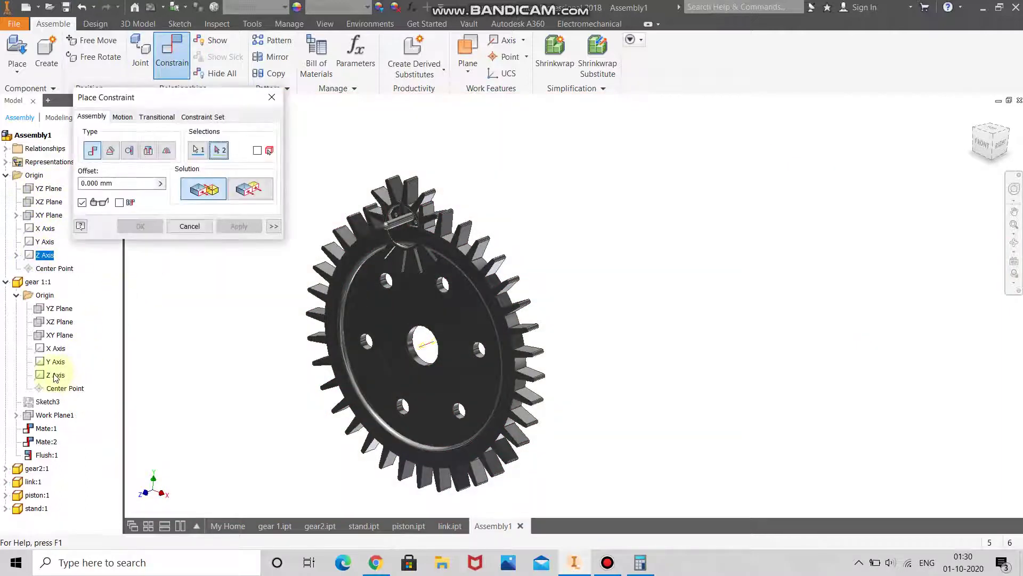
click(5, 468)
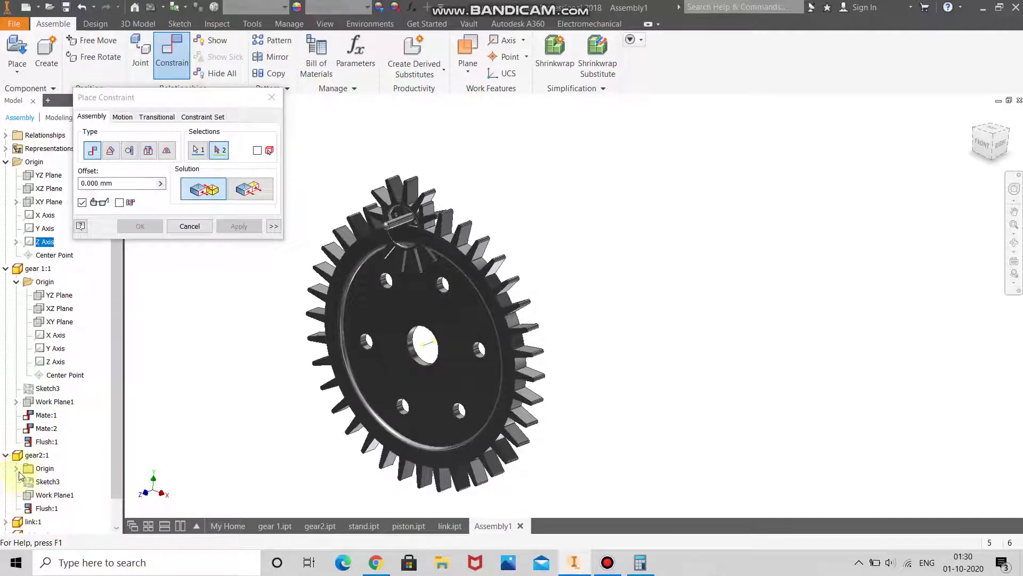
click(22, 471)
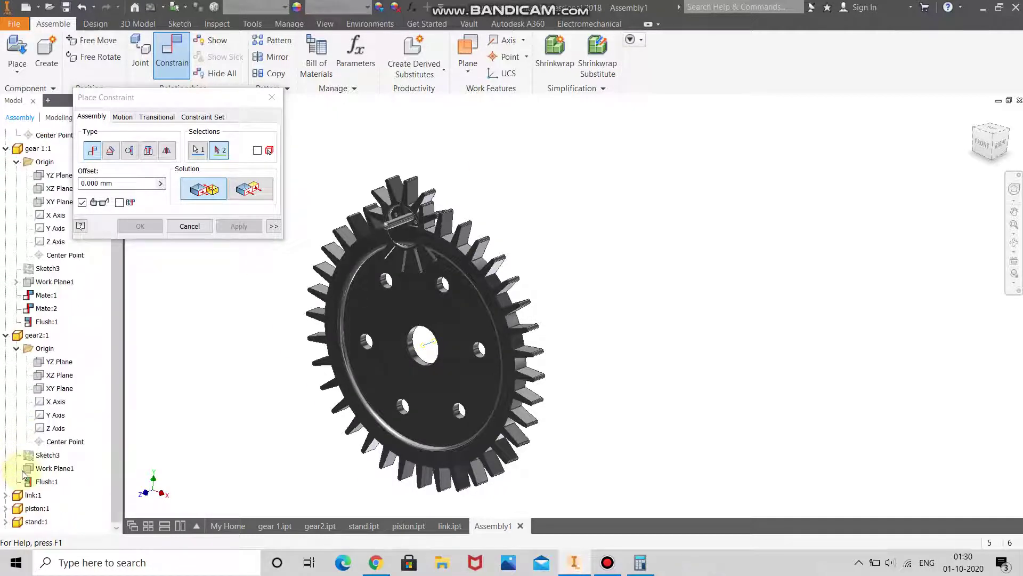
click(56, 429)
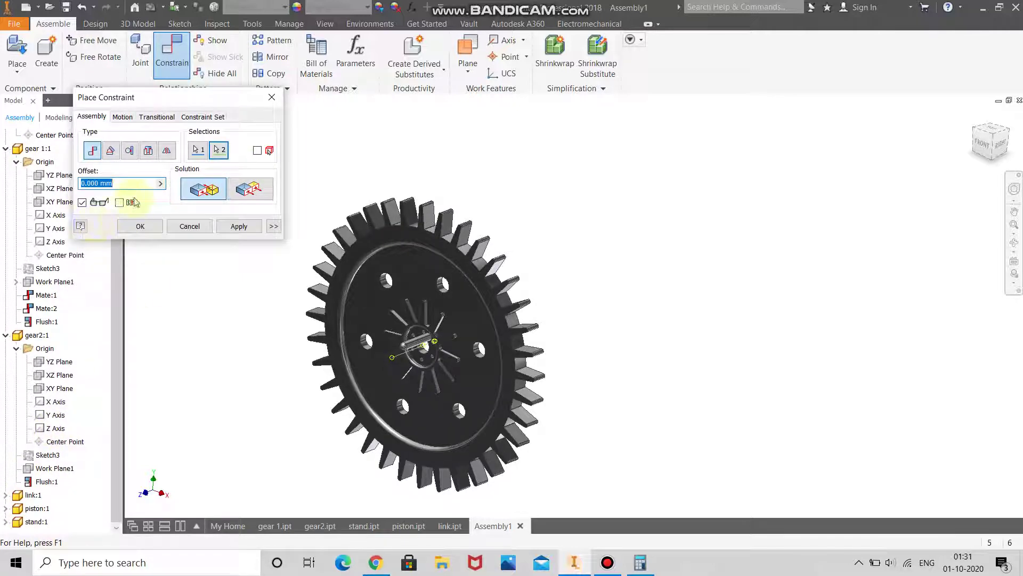
text(149.)
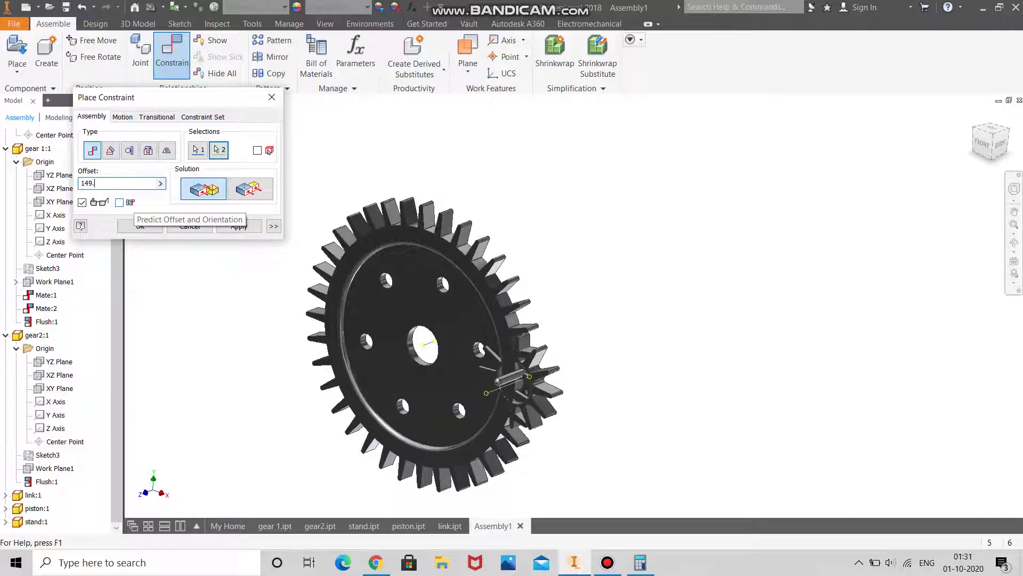
click(636, 562)
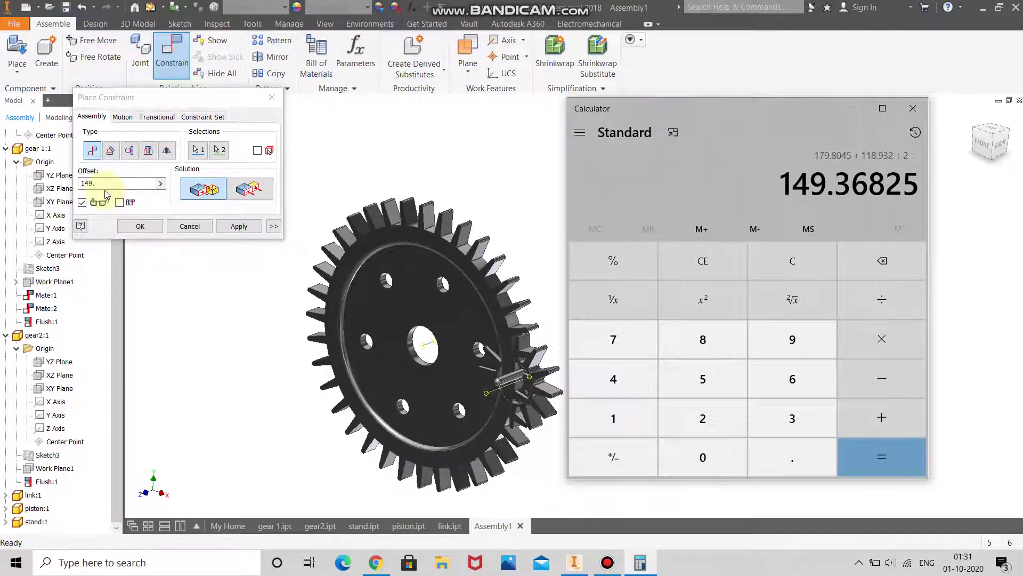
text(36825)
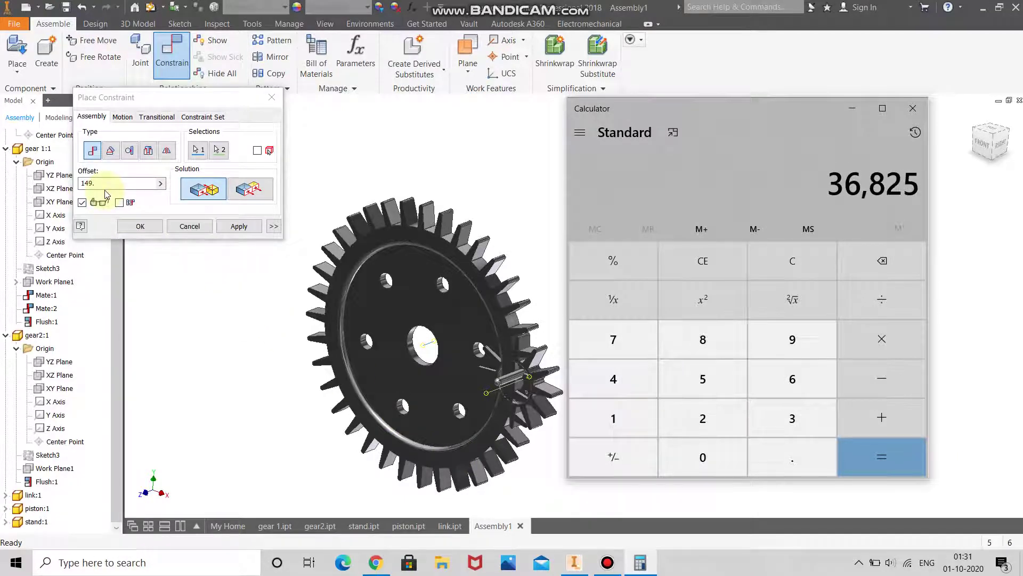
click(127, 185)
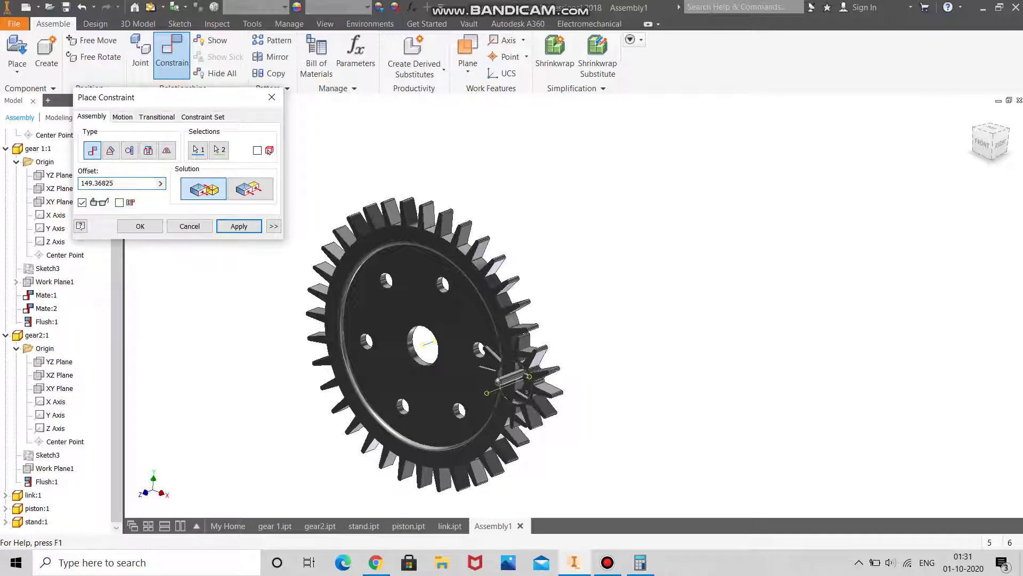
click(238, 226)
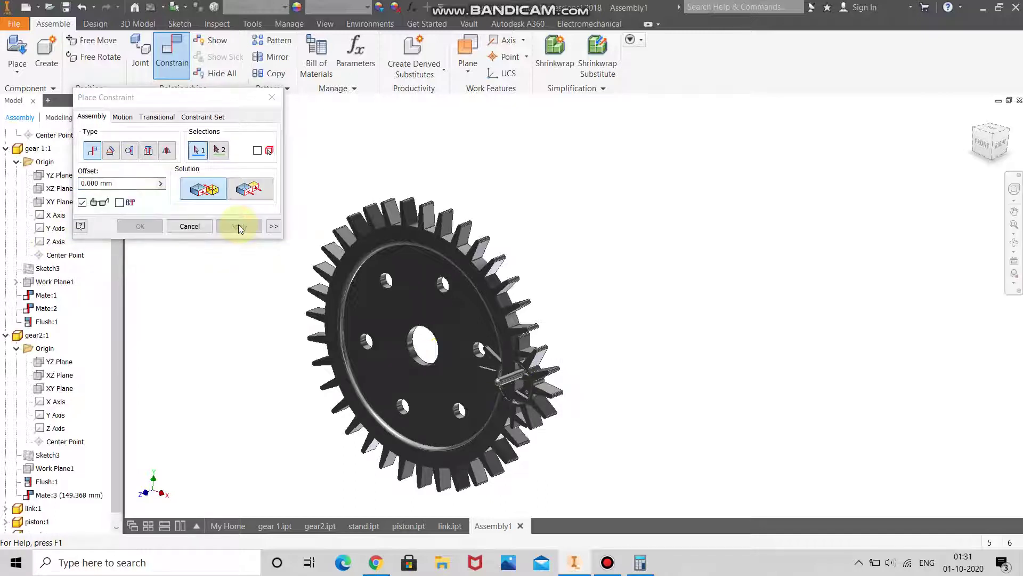
click(190, 226)
Move gear2 around gear 1's rim and inspect how the teeth of both gears overlap from the front
drag(534, 368, 602, 291)
click(1015, 243)
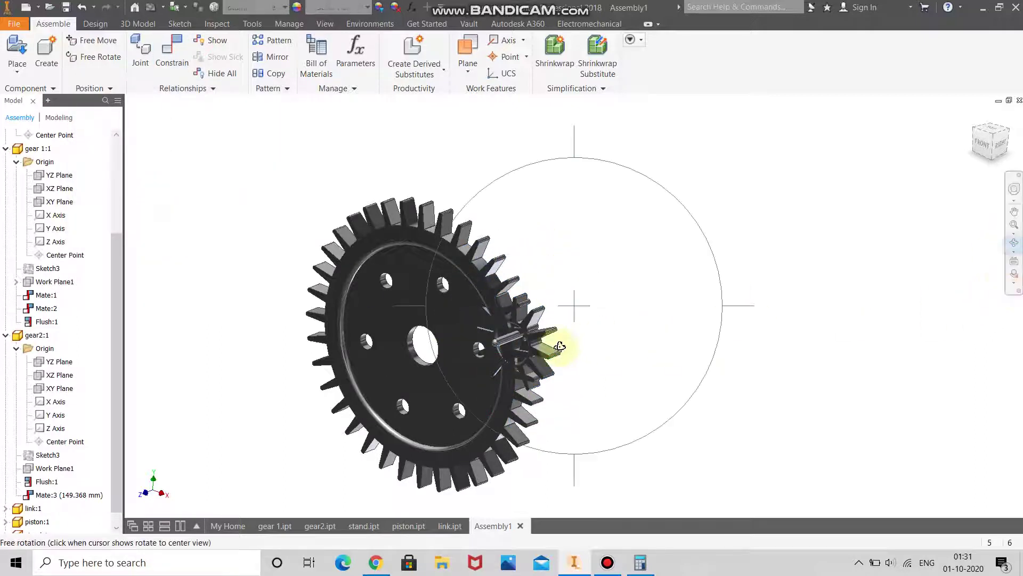
drag(578, 343, 593, 335)
mouse_move(532, 361)
mouse_down()
mouse_move(397, 429)
mouse_move(366, 407)
mouse_move(539, 359)
mouse_up()
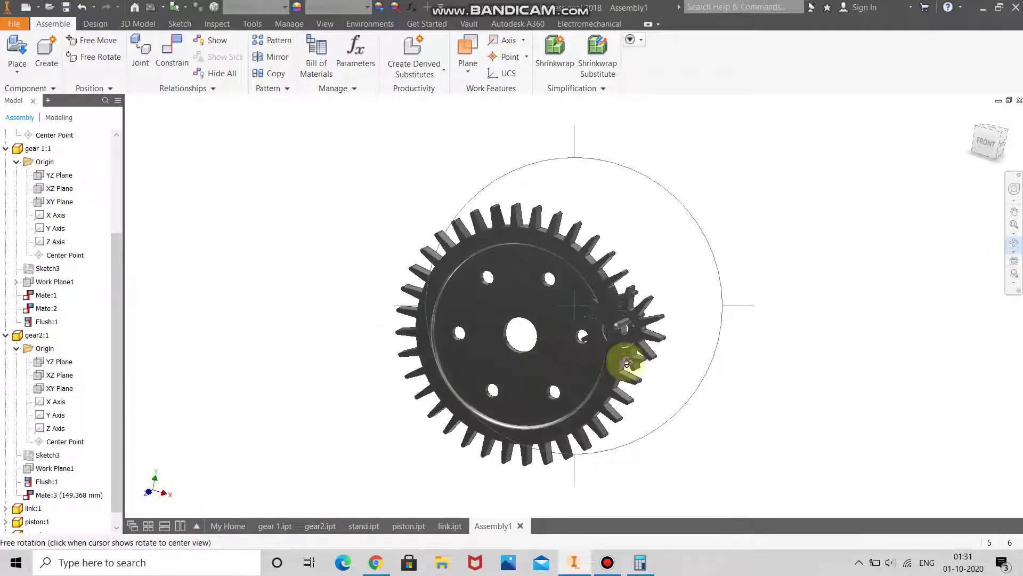
scroll(629, 361, down, 5)
scroll(586, 341, up, 3)
key(Escape)
click(628, 327)
drag(644, 269, 735, 271)
drag(651, 309, 719, 297)
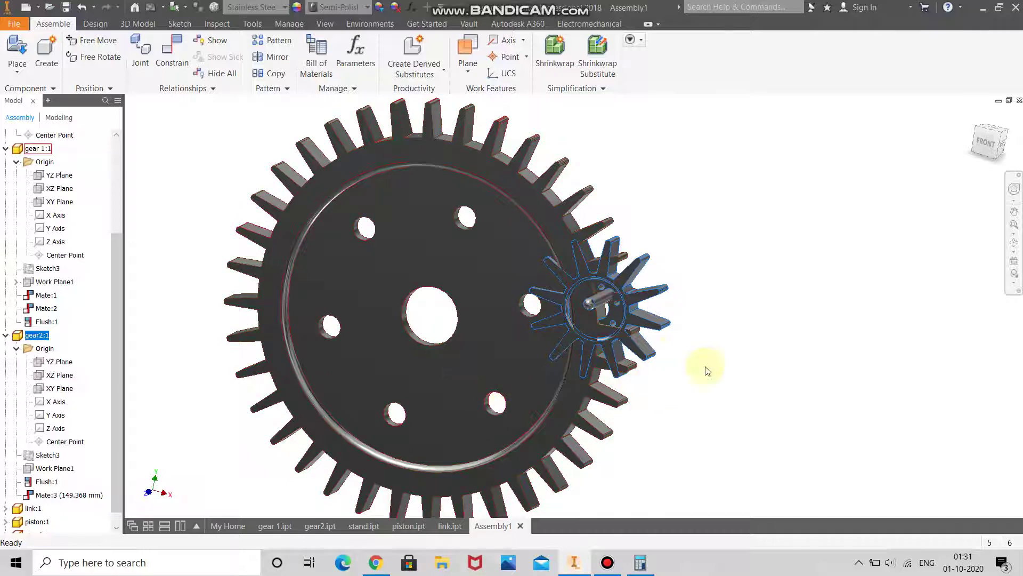
Start a Mate constraint between gear 1's Z Axis and gear2's Z Axis
click(782, 308)
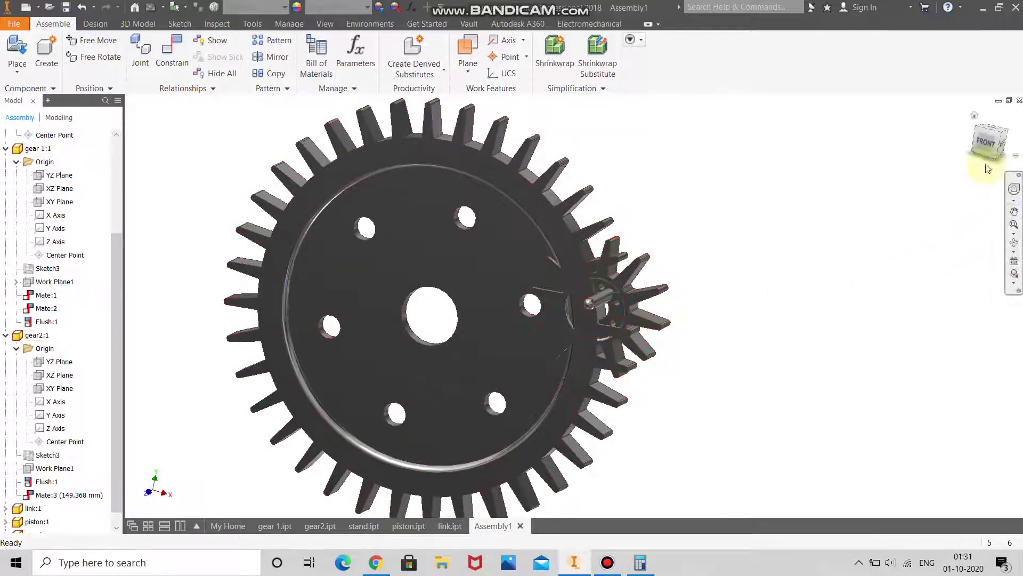
click(973, 148)
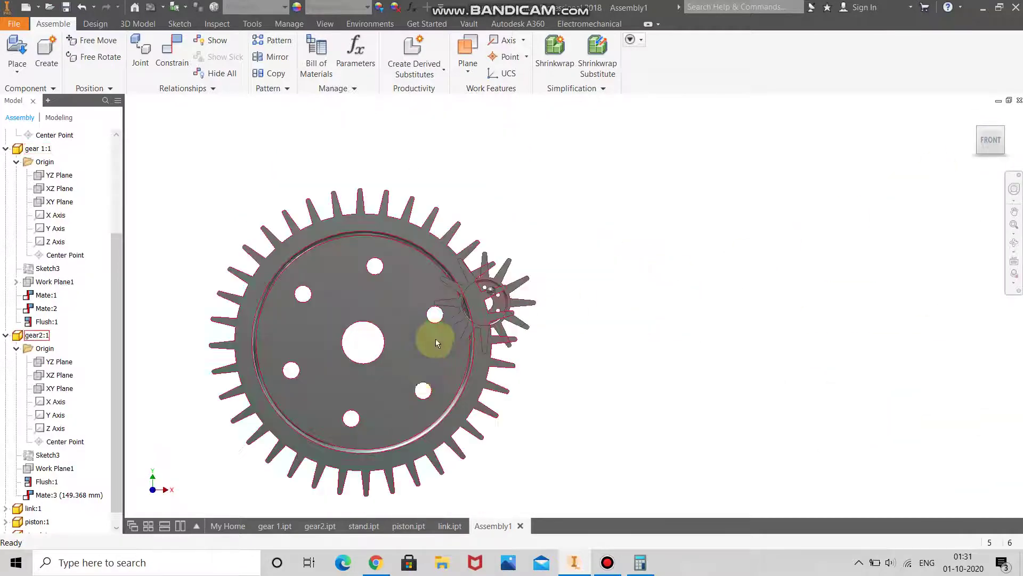
scroll(467, 354, down, 3)
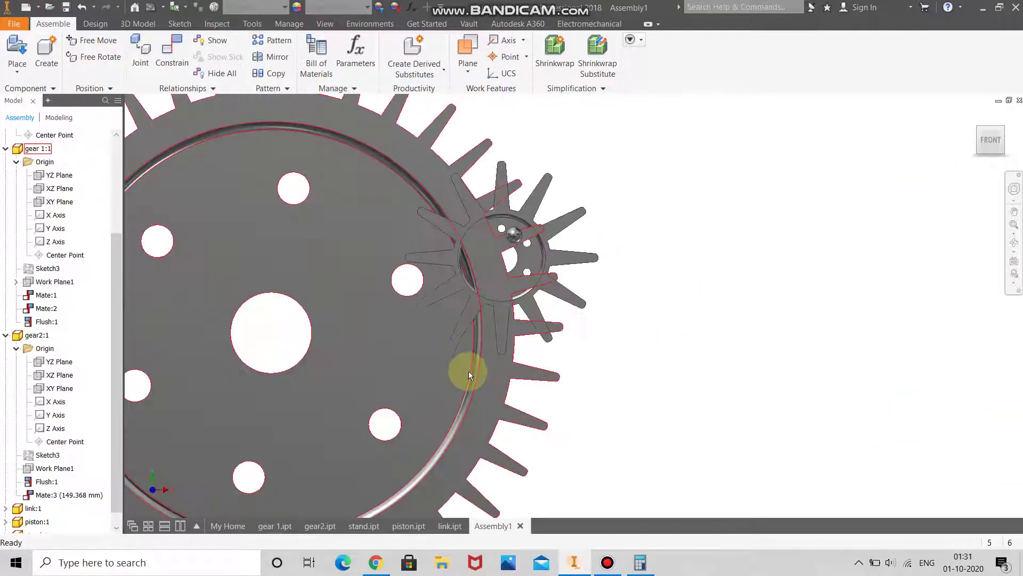
click(82, 7)
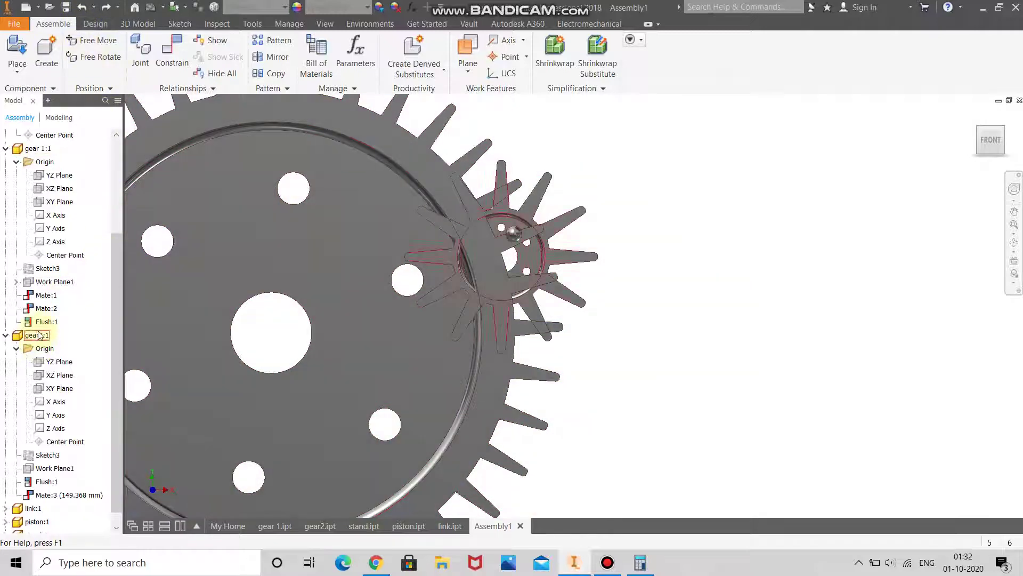
click(172, 54)
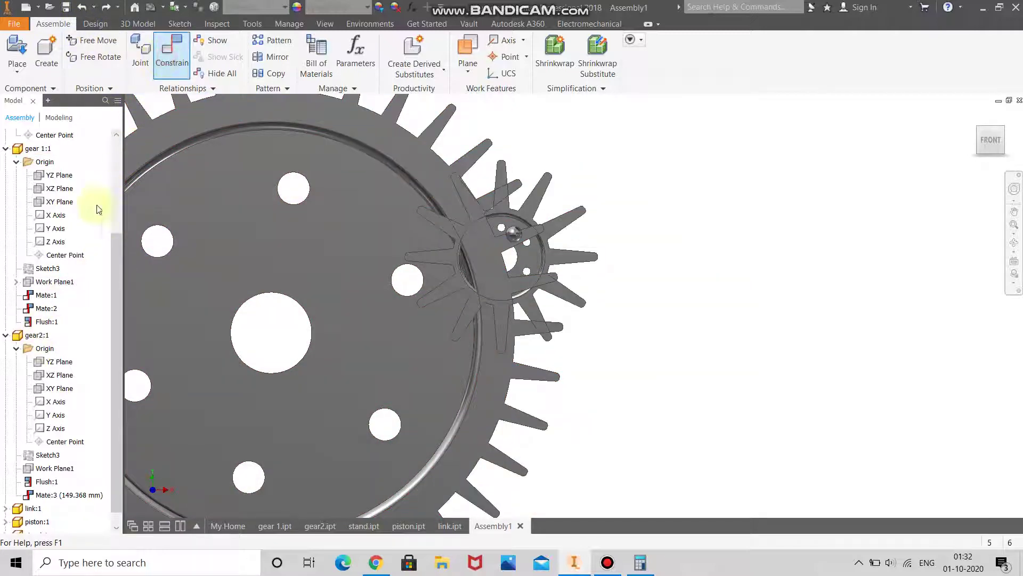
click(51, 243)
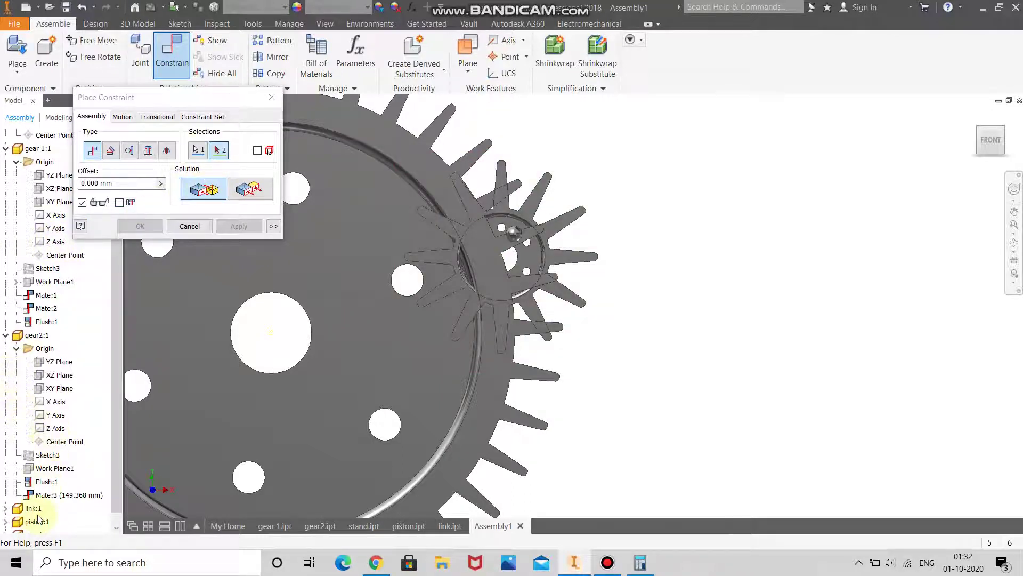
click(54, 428)
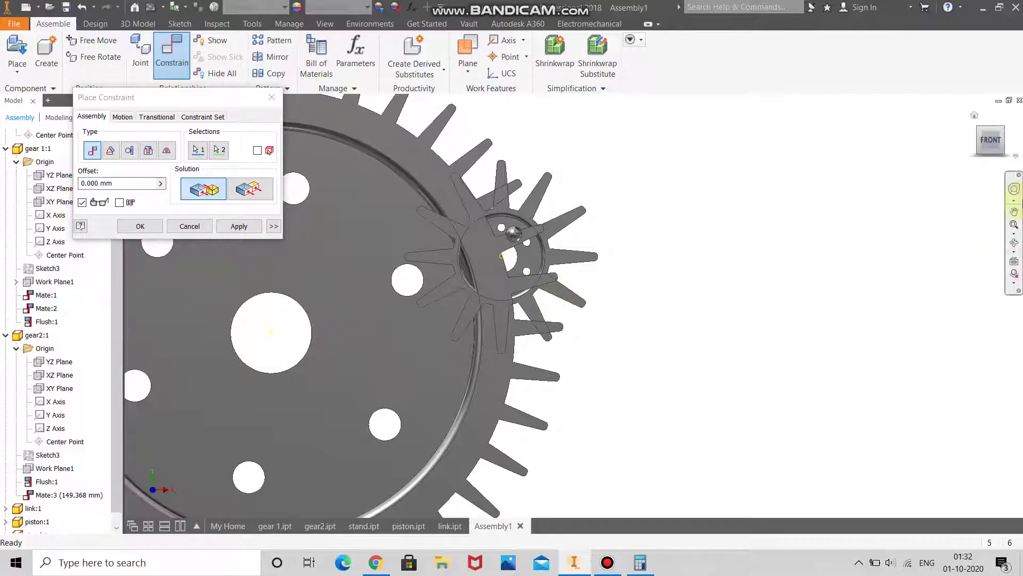
Try to apply the mate between the gear axes with a 150 mm offset and discard the constraint
click(1014, 242)
drag(547, 312, 514, 313)
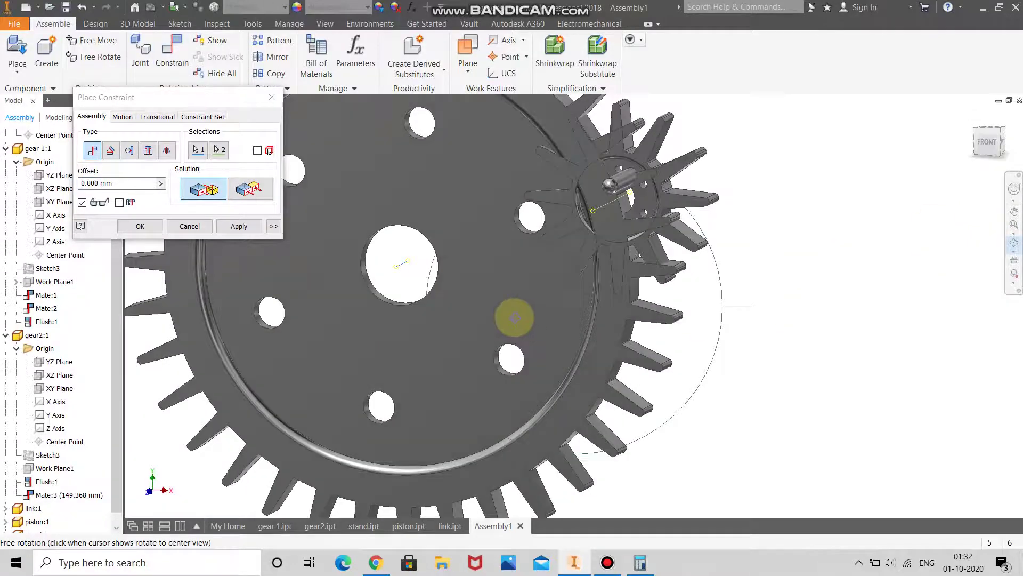
right_click(564, 320)
click(486, 363)
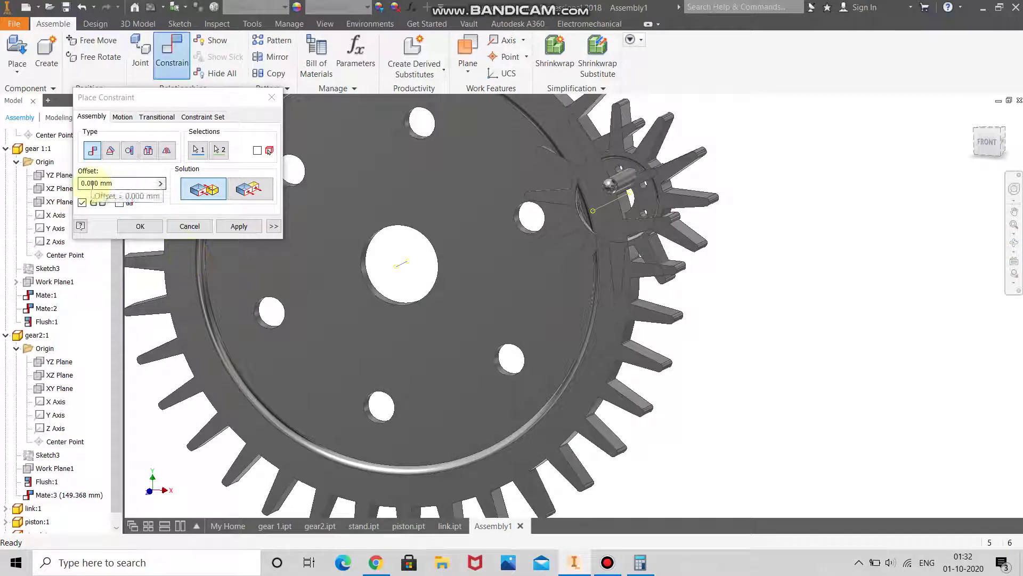
double_click(92, 183)
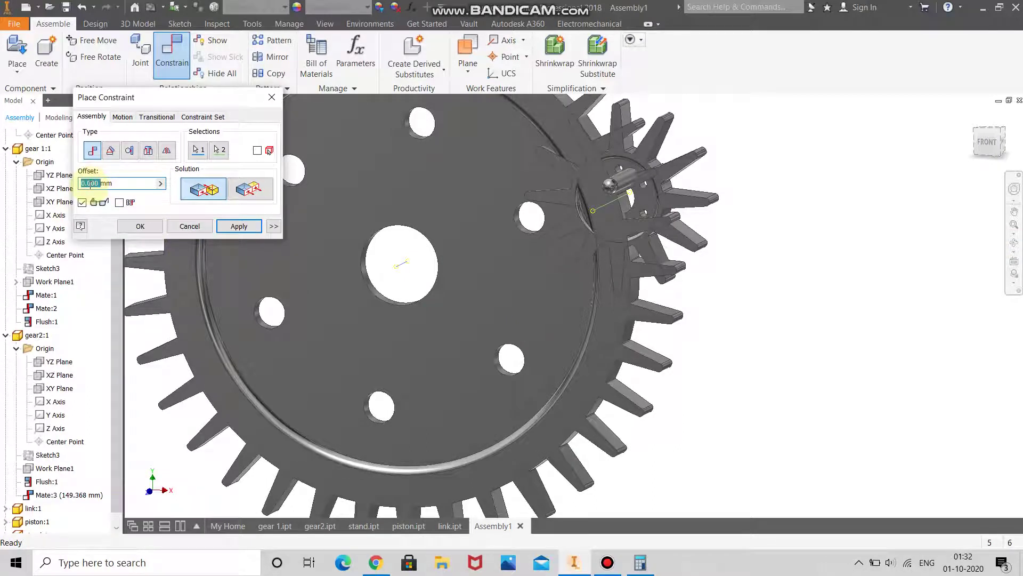
text(150)
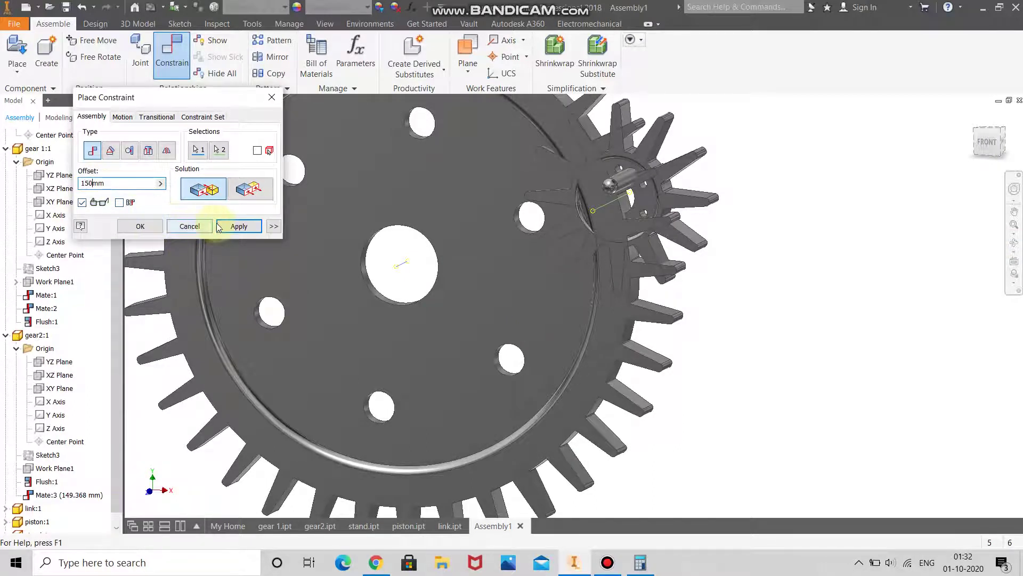
click(239, 226)
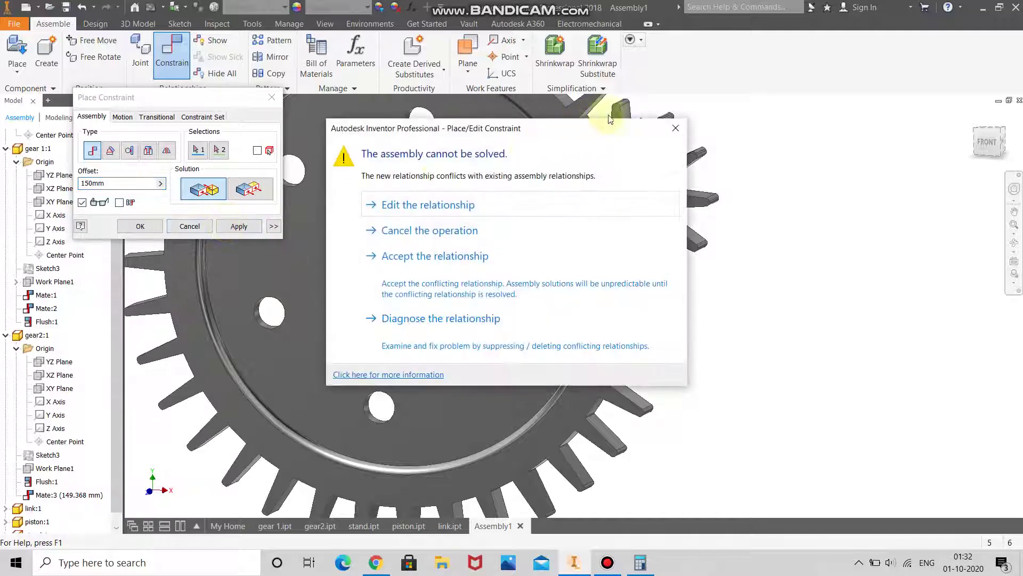
click(675, 128)
click(274, 96)
Delete the Flush constraint between the two gears and gear2's 149.368 mm Mate constraint
drag(640, 222, 663, 233)
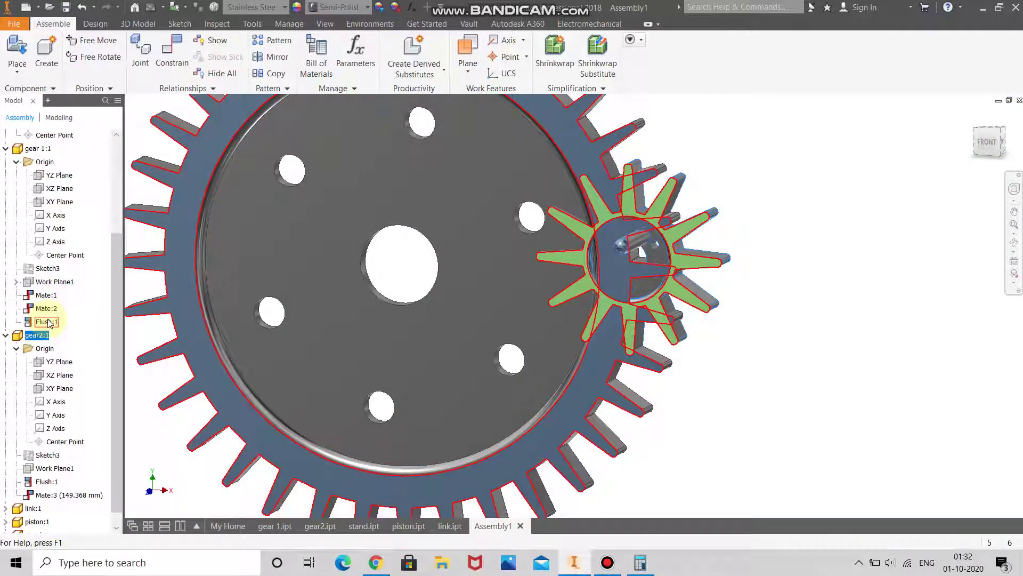
right_click(48, 322)
click(64, 334)
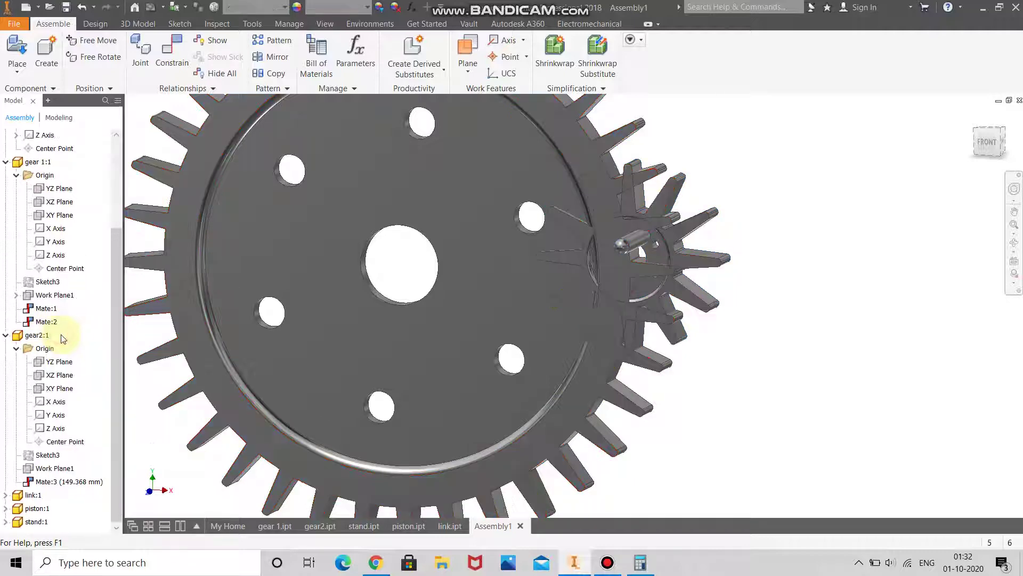
scroll(14, 229, up, 3)
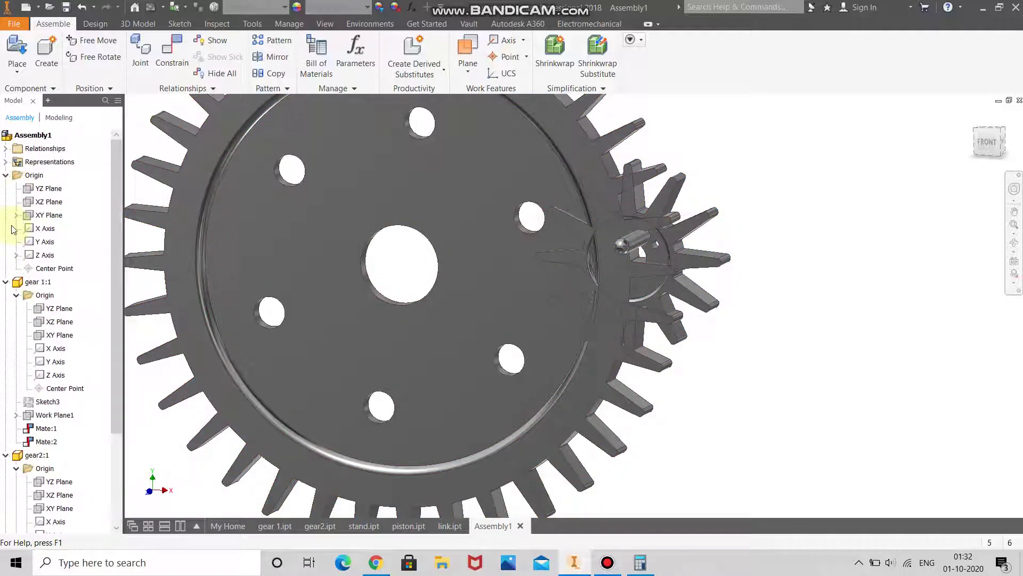
click(6, 150)
click(46, 189)
right_click(45, 189)
click(58, 202)
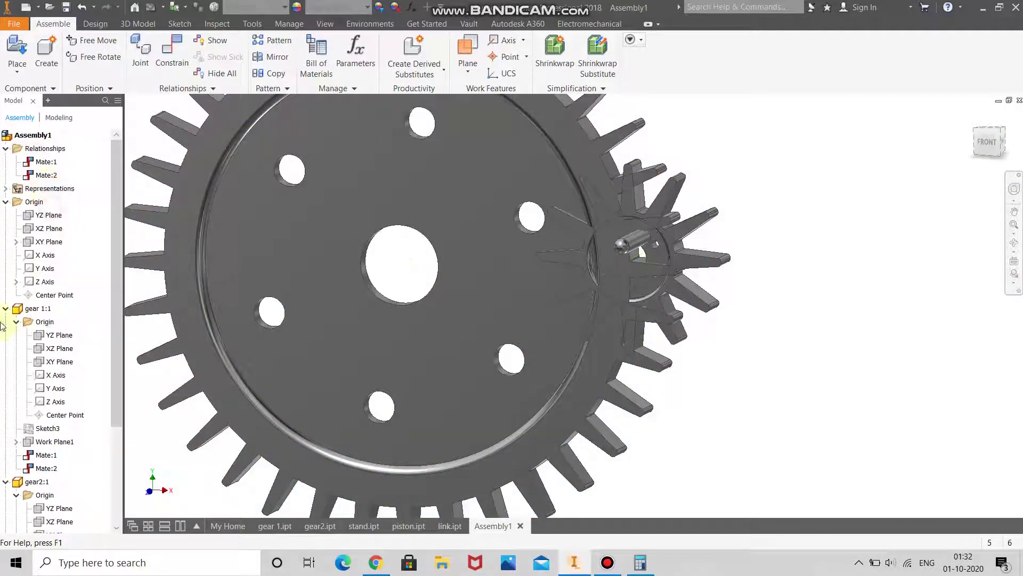
Add a Flush constraint at 0 mm offset between the toothed faces of gear 1 and gear2, and move gear2 beside gear 1's rim
click(171, 50)
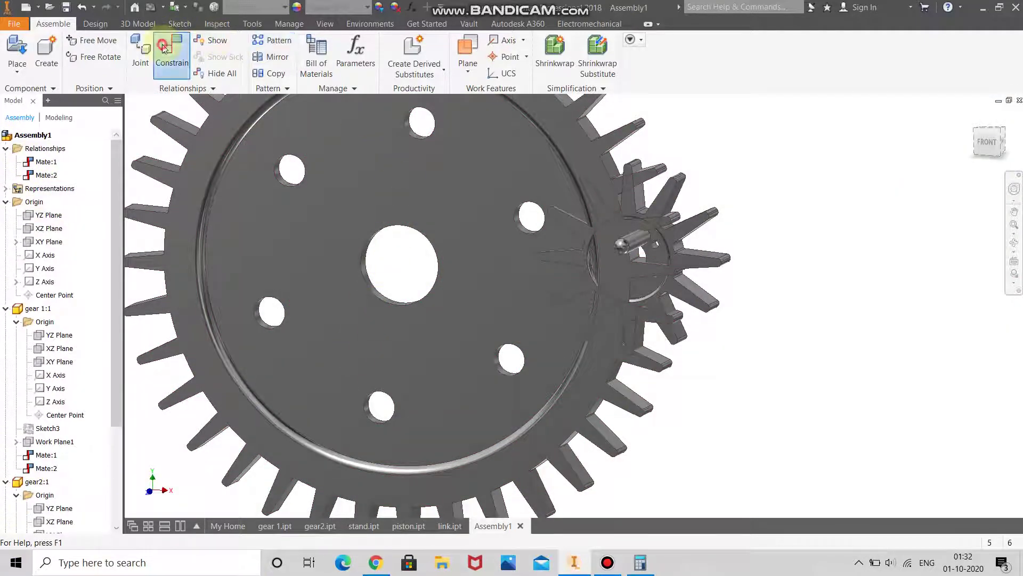
scroll(449, 184, down, 2)
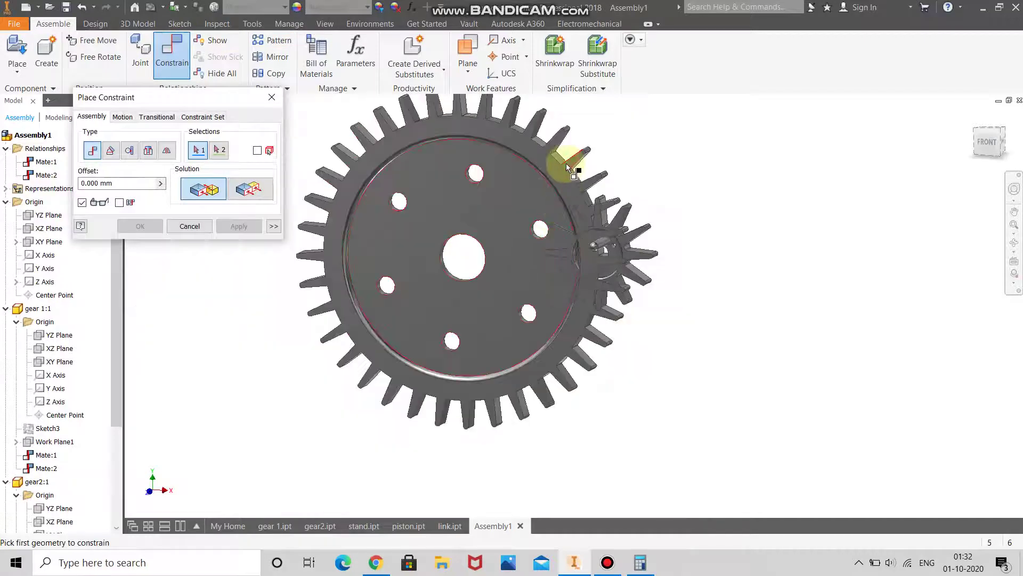
click(543, 155)
click(598, 218)
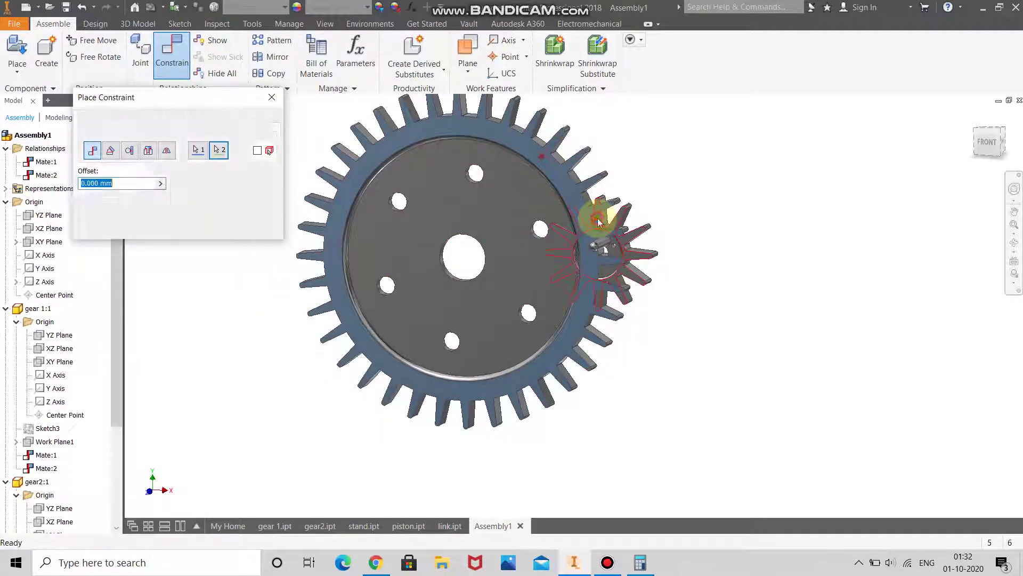
click(244, 196)
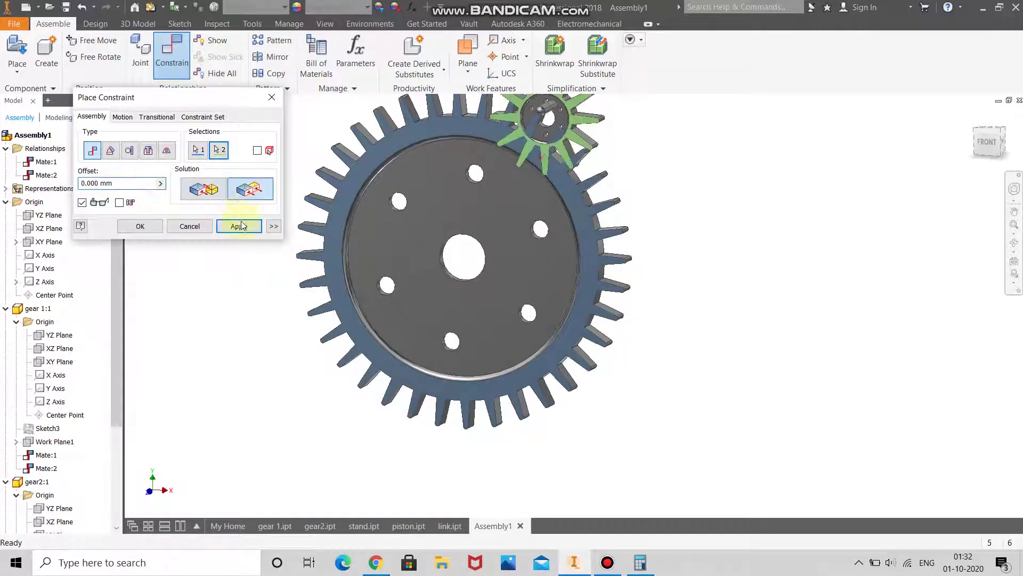
click(240, 227)
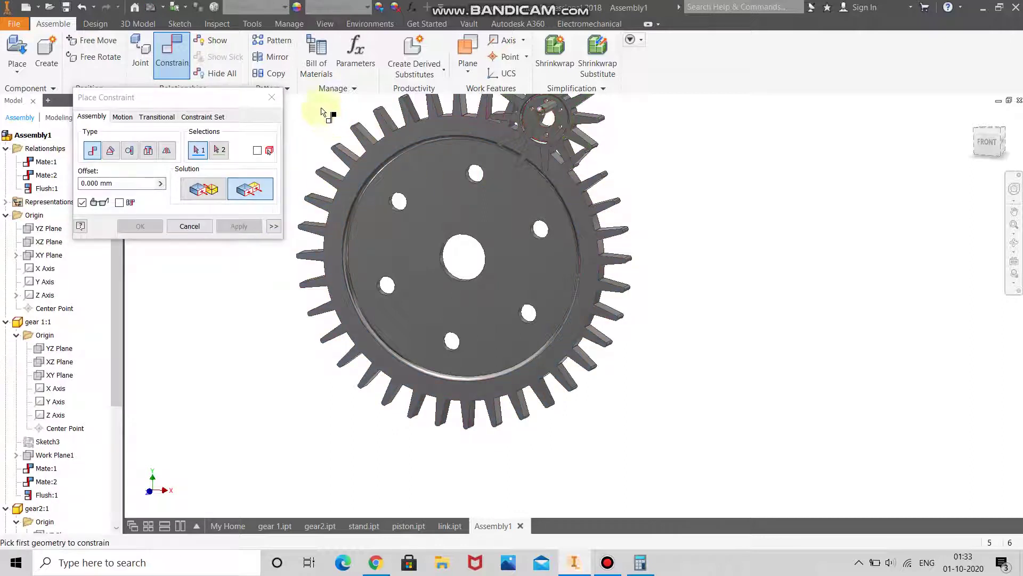
click(272, 97)
drag(571, 137, 704, 245)
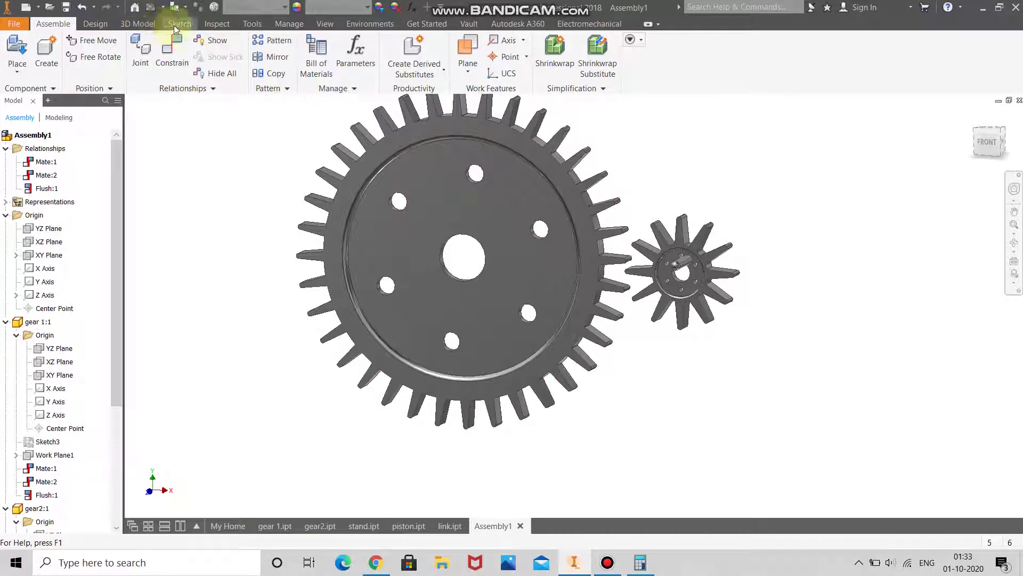
Try to start the Spur Gear generator and dismiss the request to save the assembly
click(96, 24)
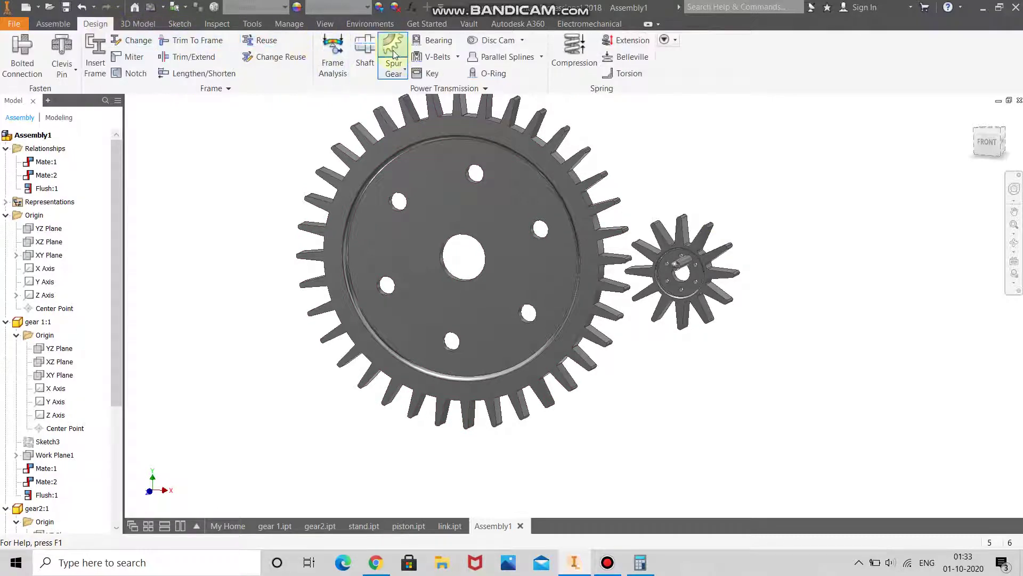
click(396, 74)
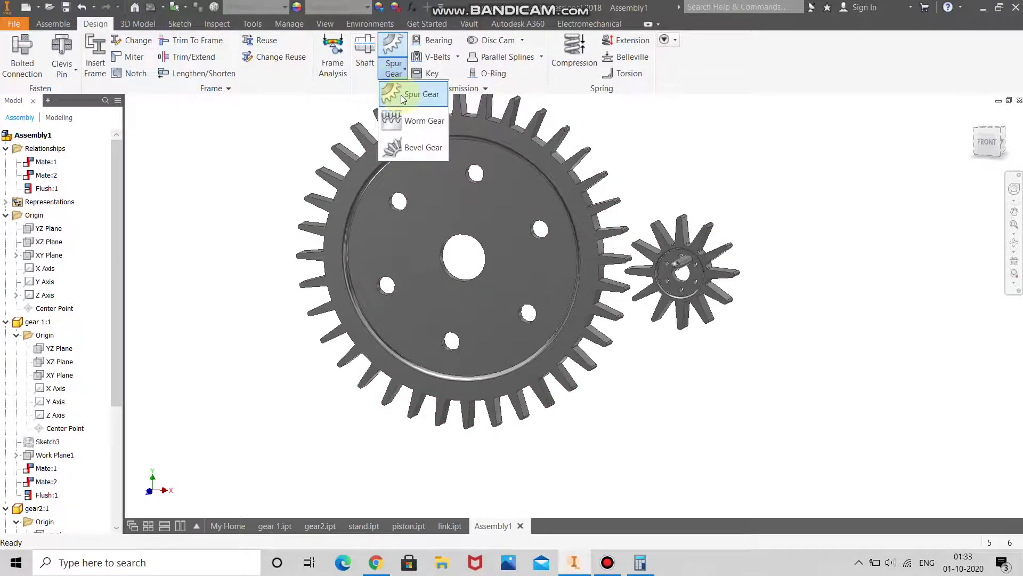
click(403, 96)
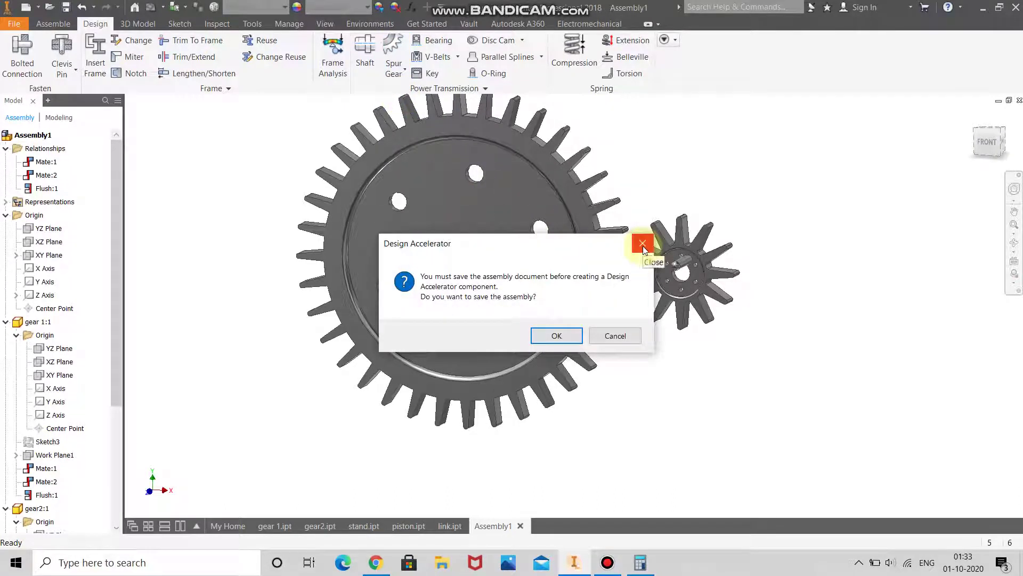
click(643, 249)
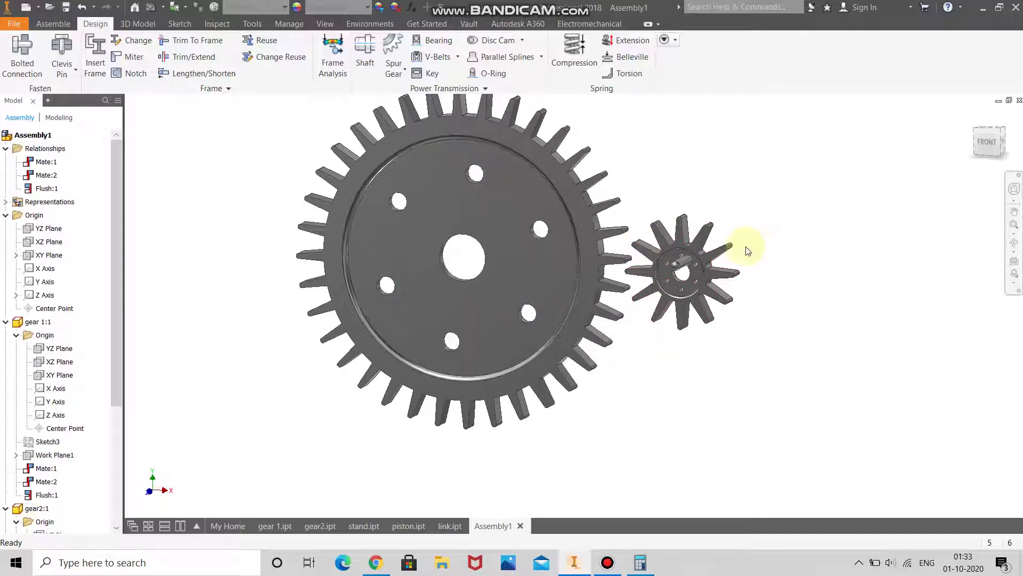
scroll(749, 251, down, 2)
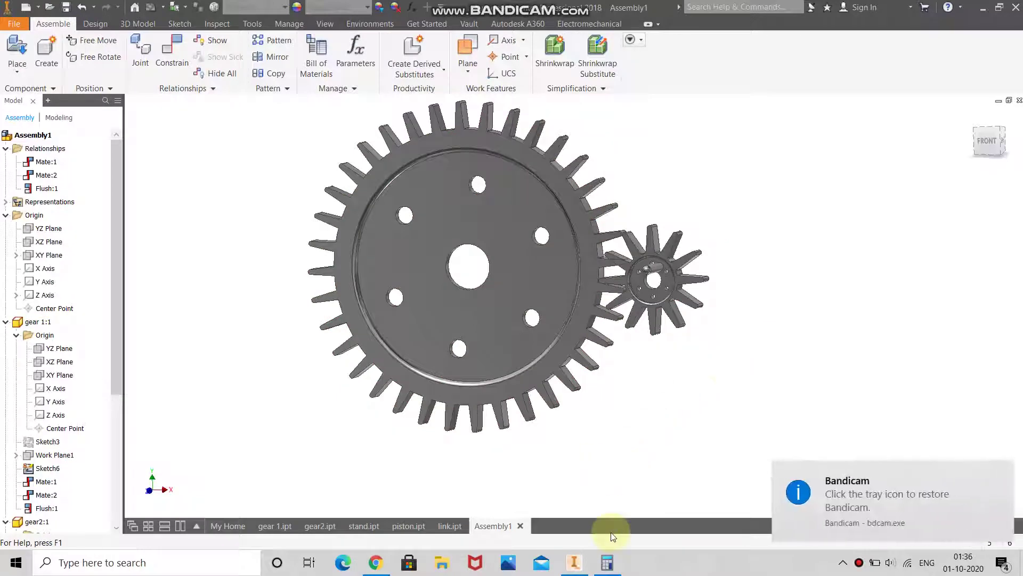
click(852, 507)
click(859, 563)
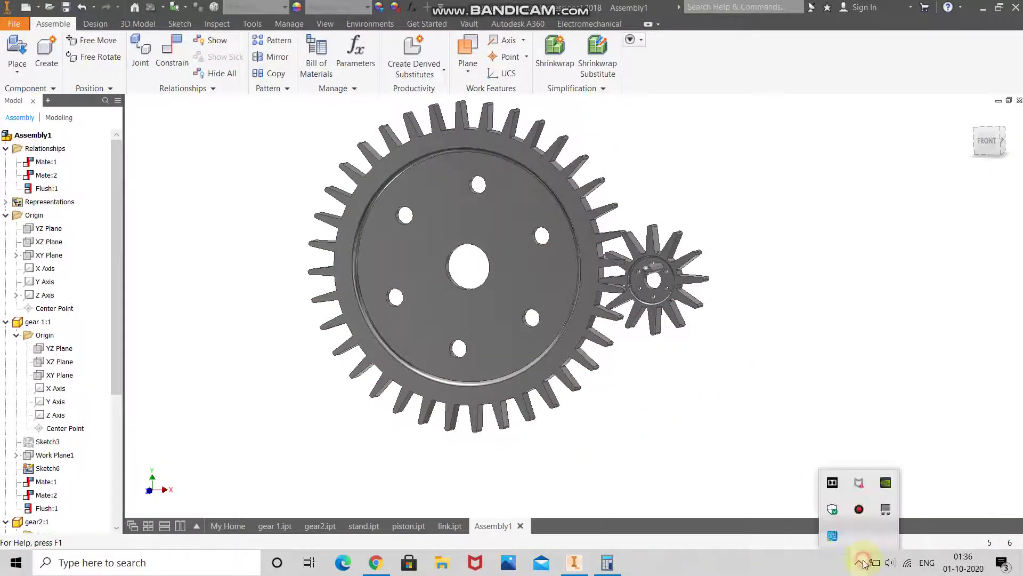
click(860, 511)
click(933, 171)
click(741, 331)
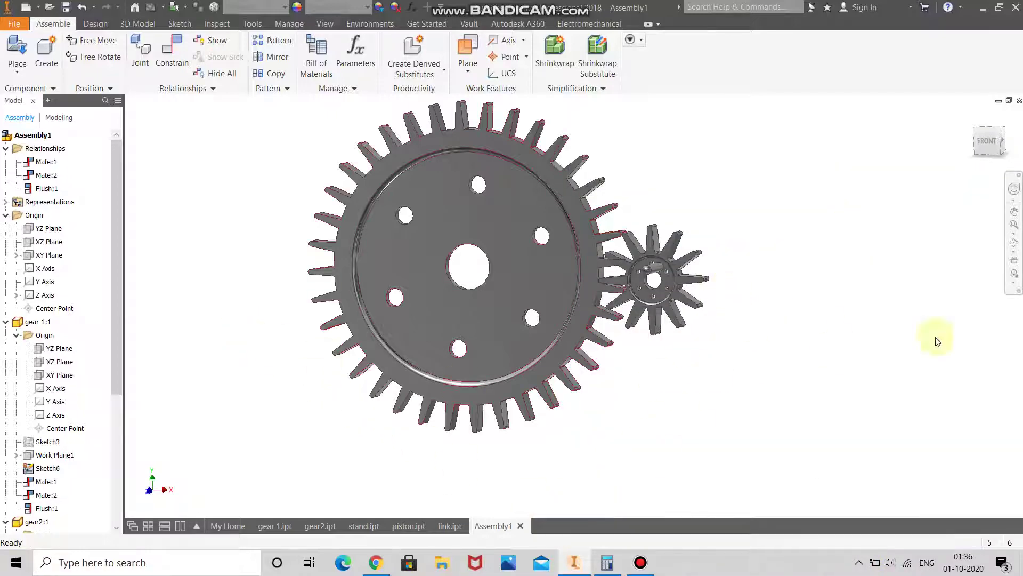
Mate the assembly's Z axis to gear2's Z axis with an offset of 209.8005 mm
drag(616, 331, 623, 285)
right_click(580, 356)
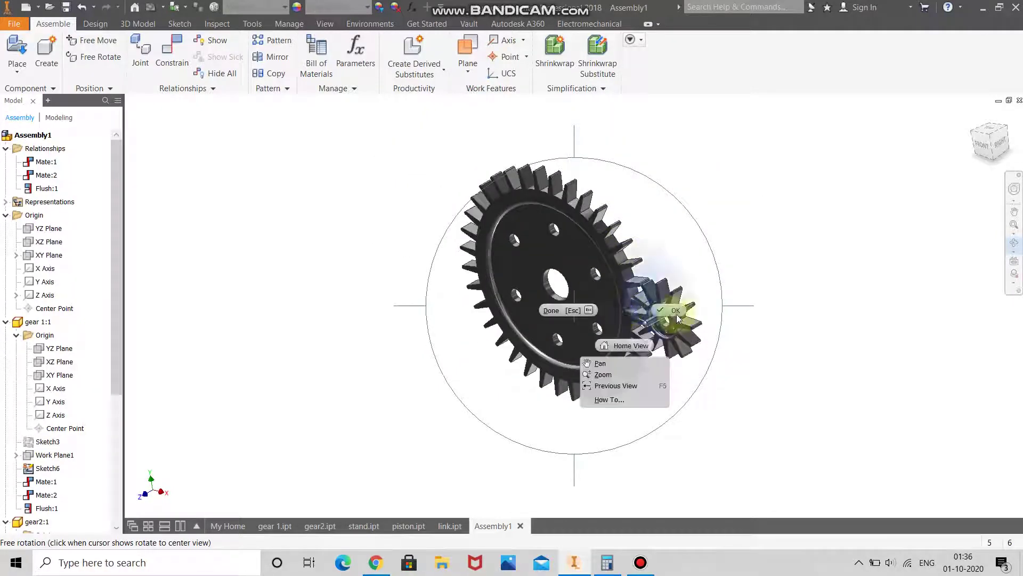
click(597, 368)
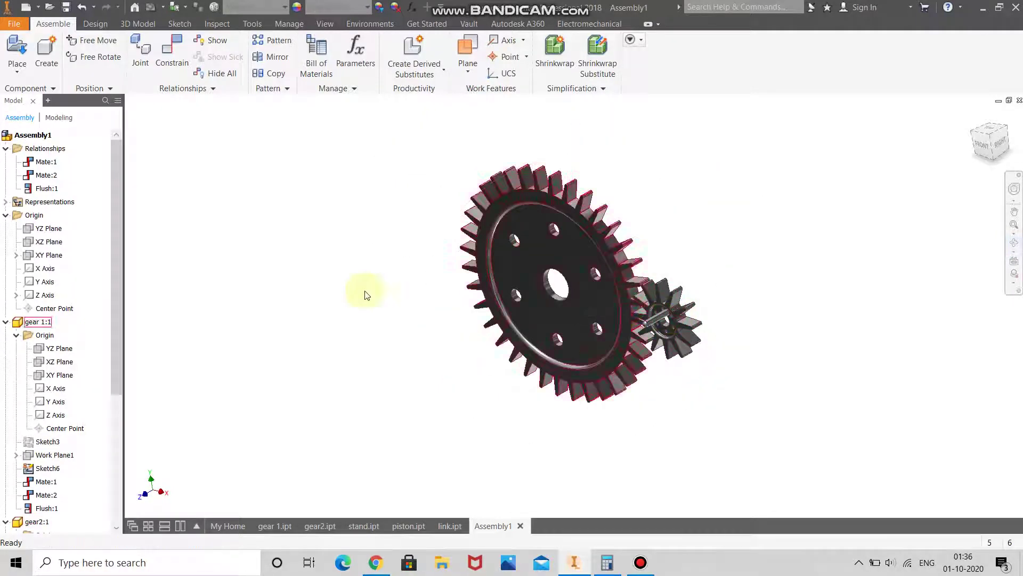
click(38, 296)
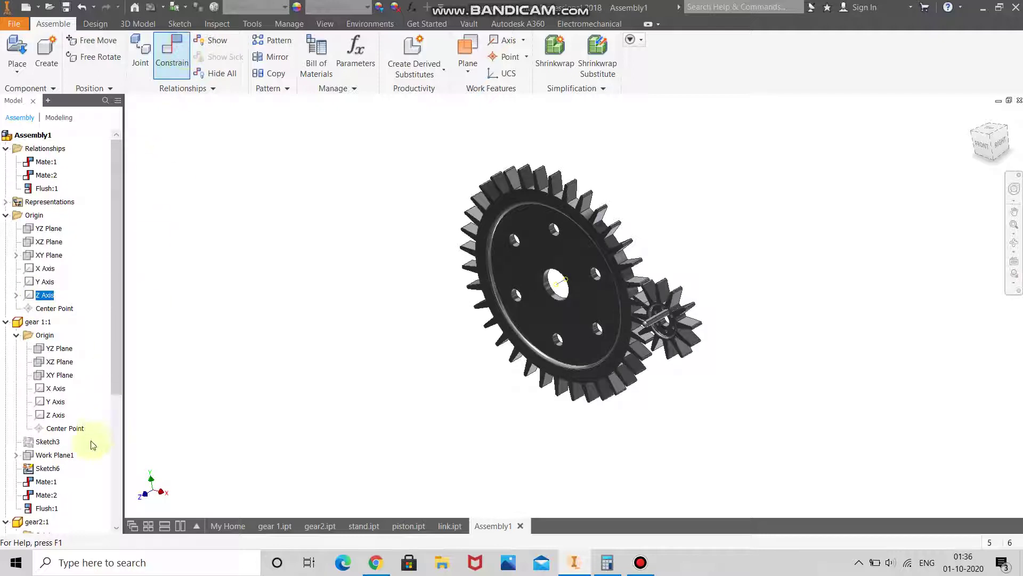
scroll(55, 501, down, 1)
scroll(53, 502, down, 2)
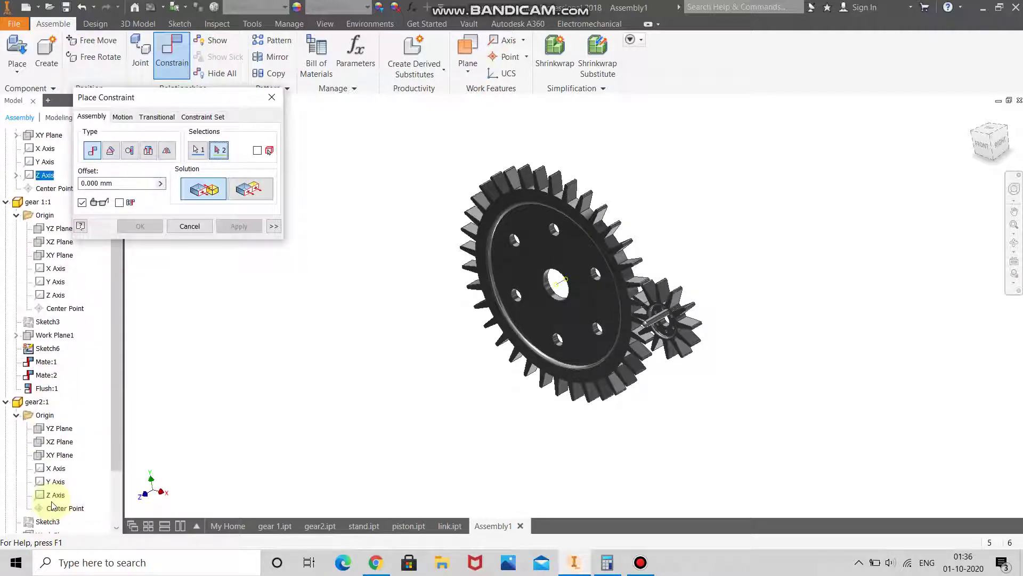
click(51, 499)
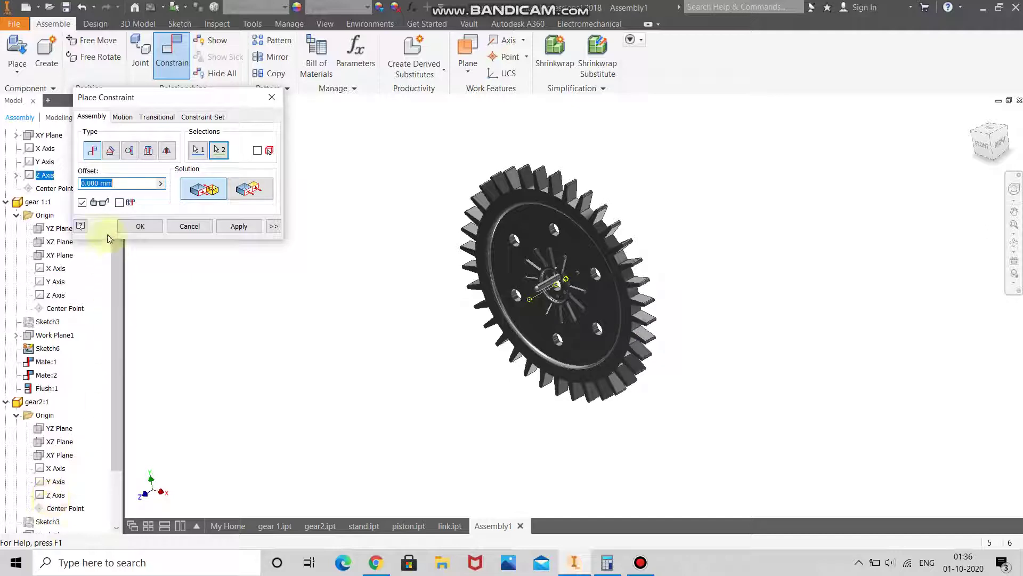
click(609, 563)
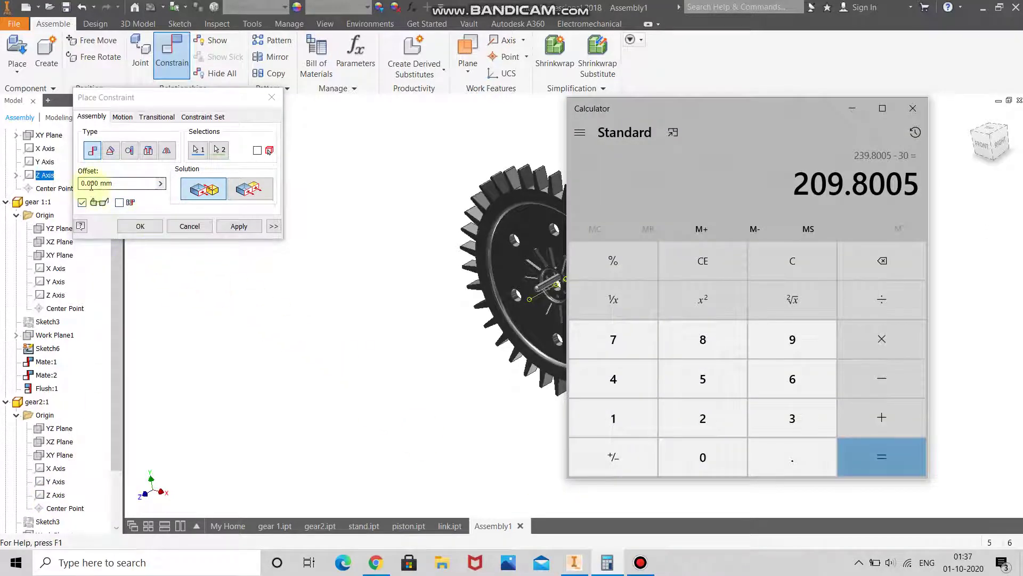
click(91, 184)
text(209.)
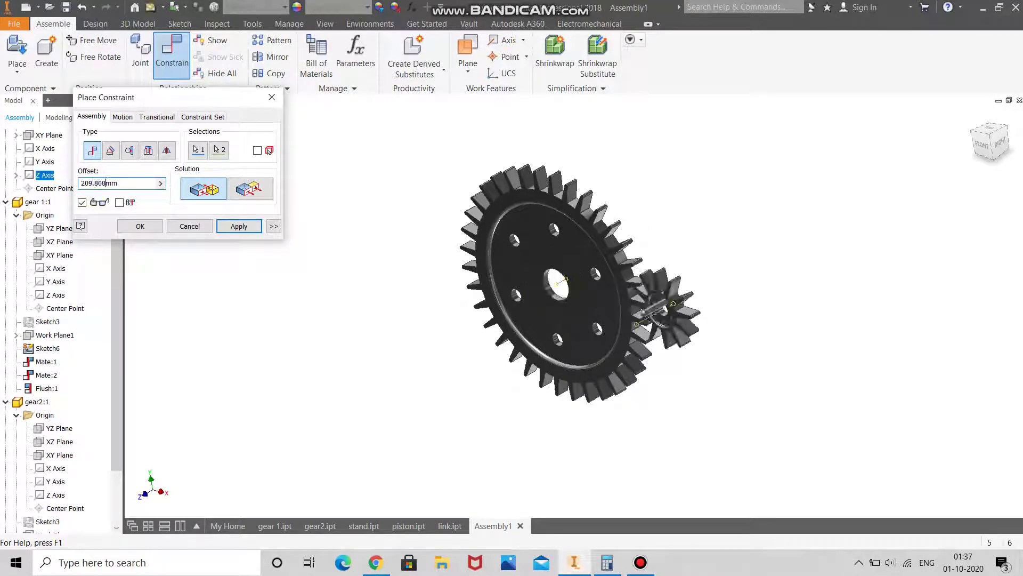
click(611, 570)
click(612, 570)
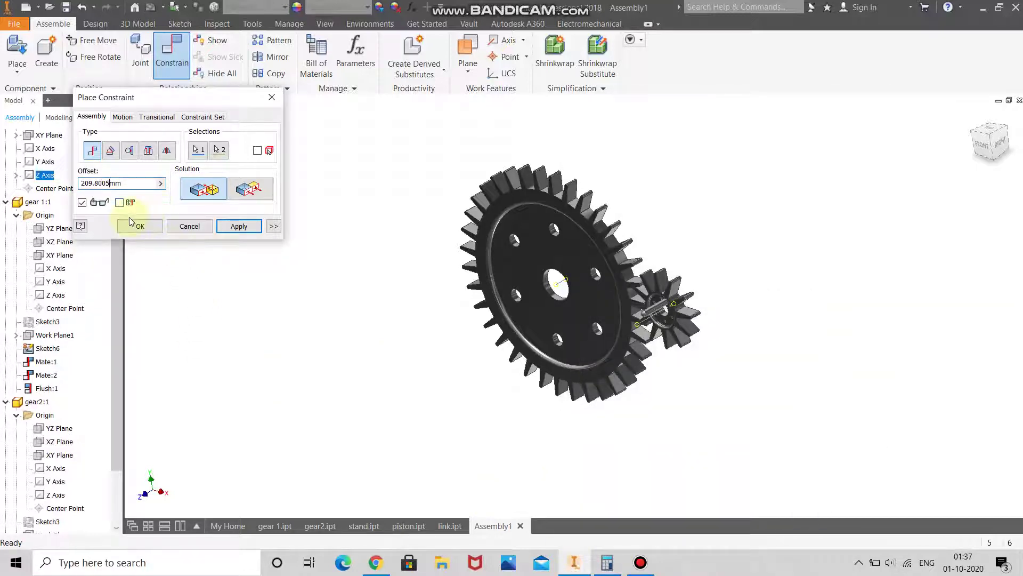
click(142, 227)
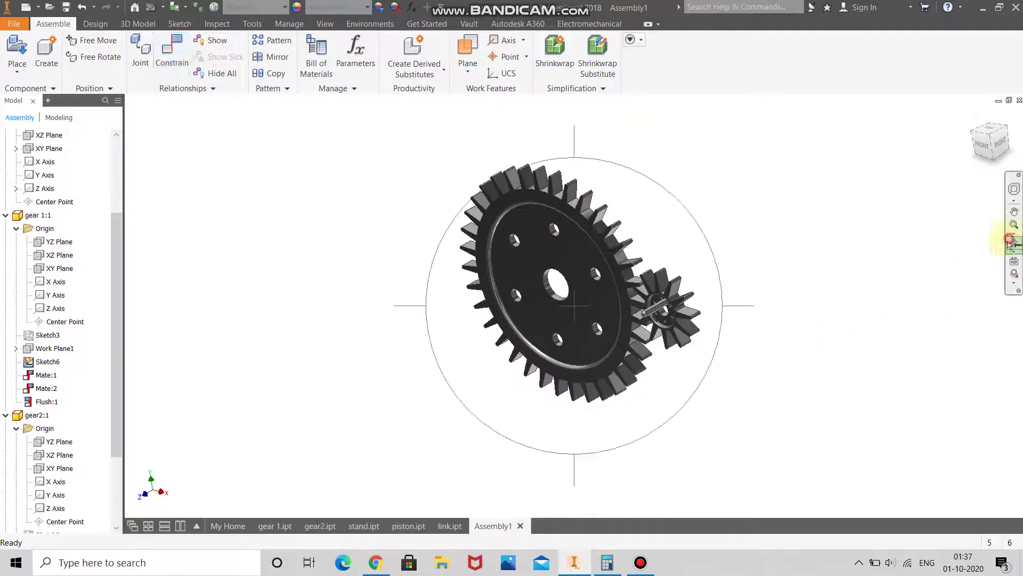
Move gear2 around gear 1's rim and examine the tooth spacing from the front and at an angle
scroll(612, 347, up, 5)
scroll(629, 373, down, 5)
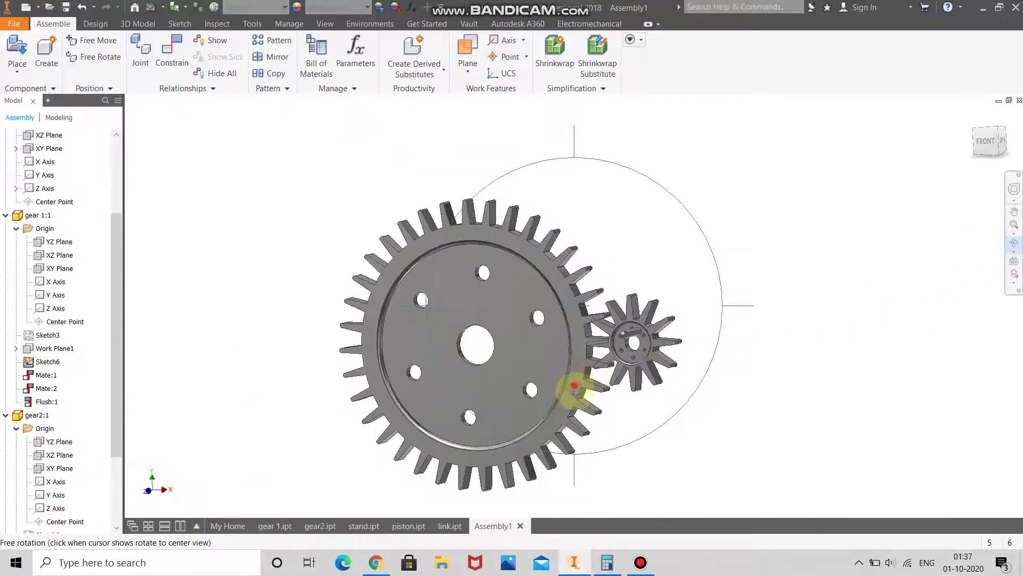
key(Escape)
right_click(596, 352)
click(618, 357)
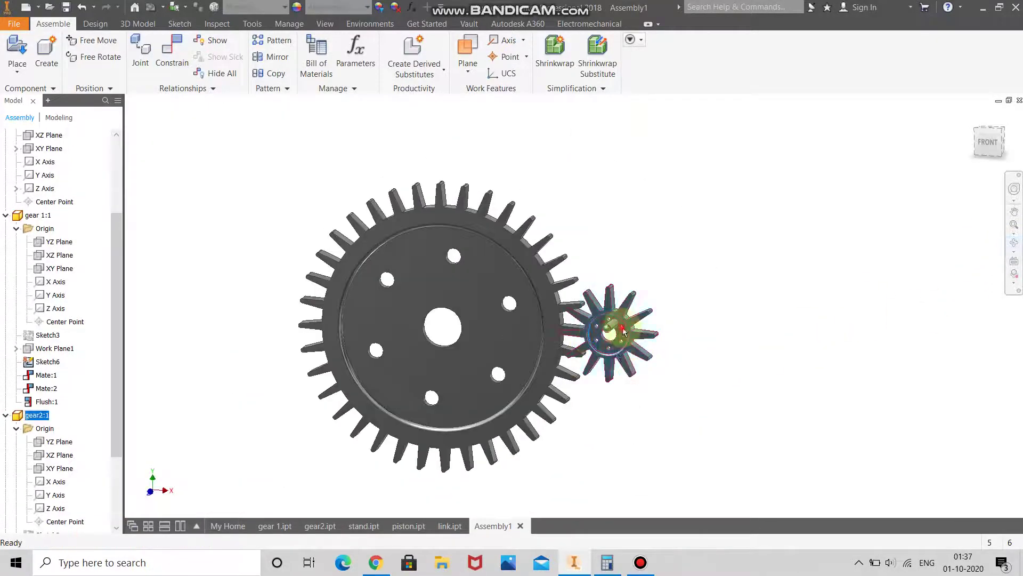
drag(618, 357, 606, 229)
click(1012, 250)
drag(686, 320, 633, 266)
right_click(633, 266)
click(618, 330)
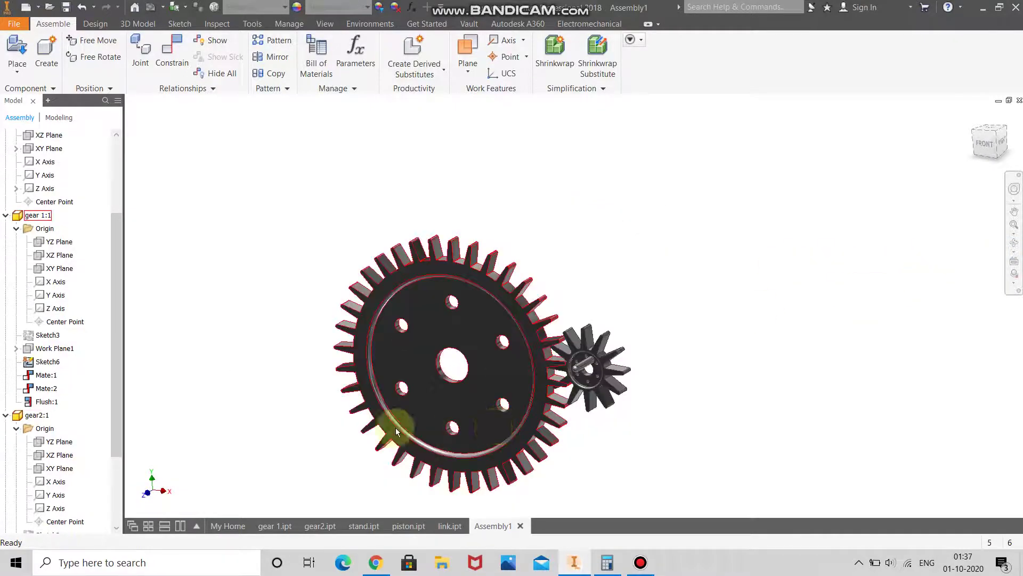
Mate the assembly's XZ plane to gear2's Z axis at 0 mm offset
click(179, 65)
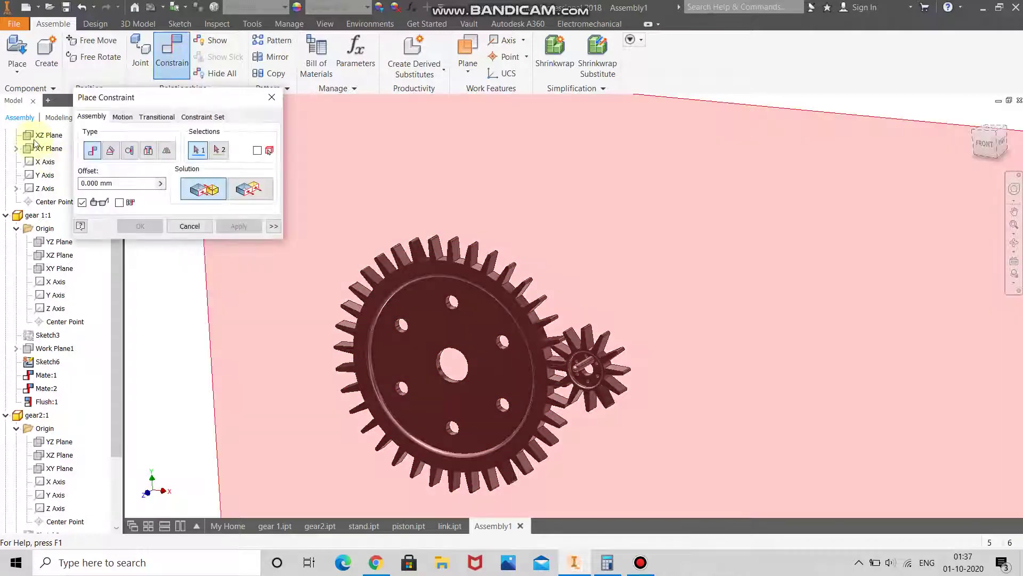
click(272, 99)
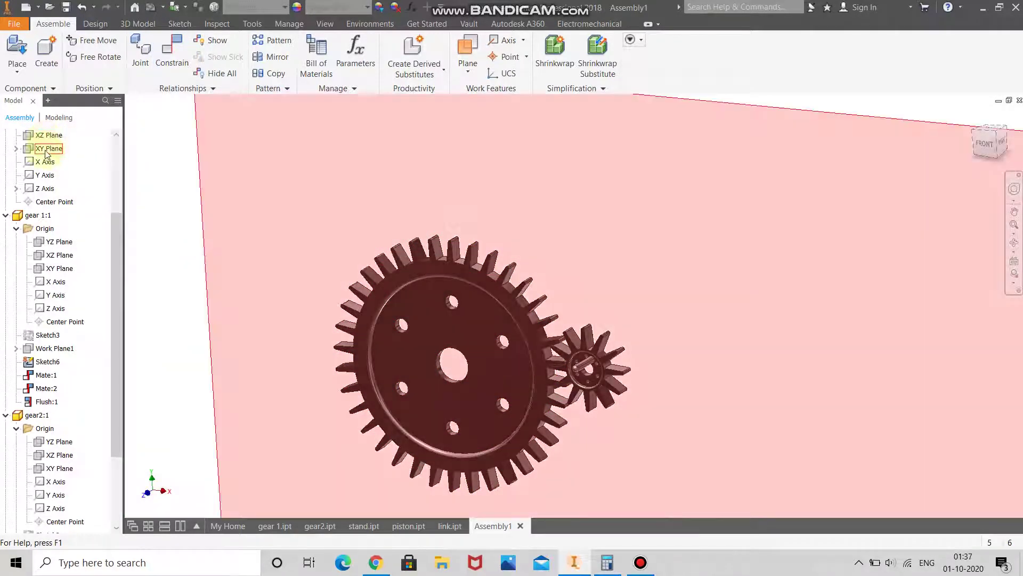
click(47, 134)
scroll(297, 266, down, 3)
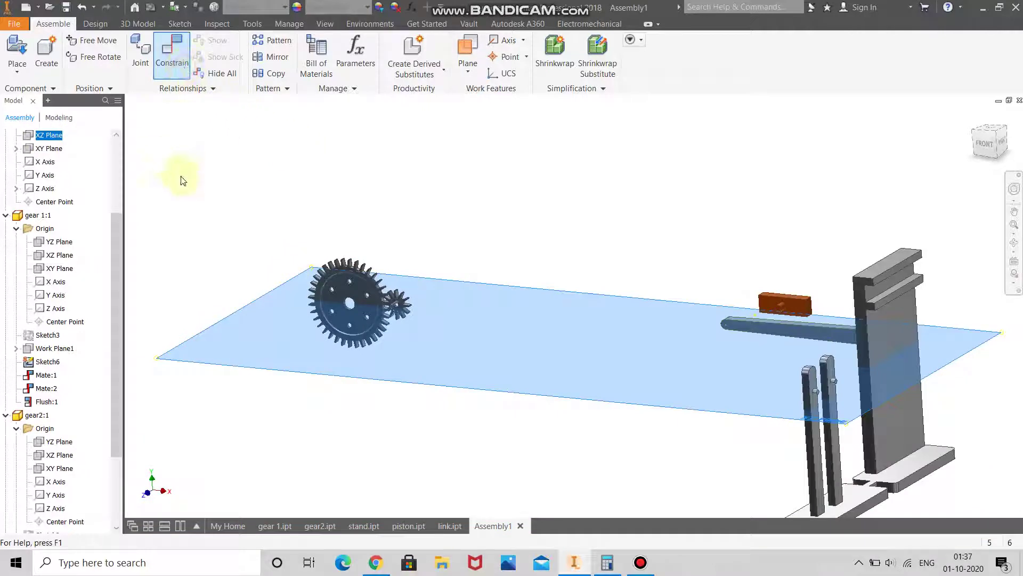
click(58, 509)
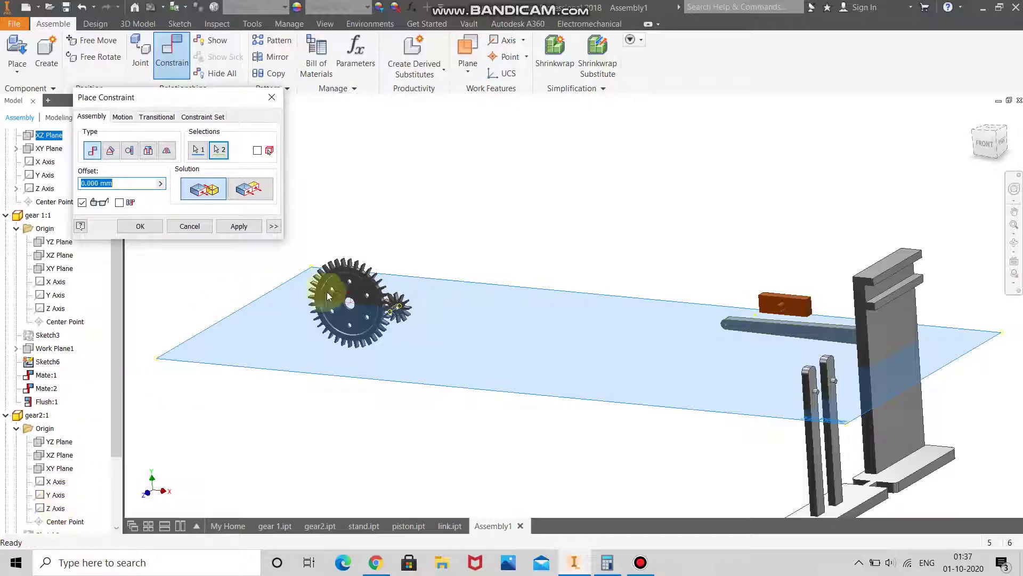
scroll(328, 295, up, 5)
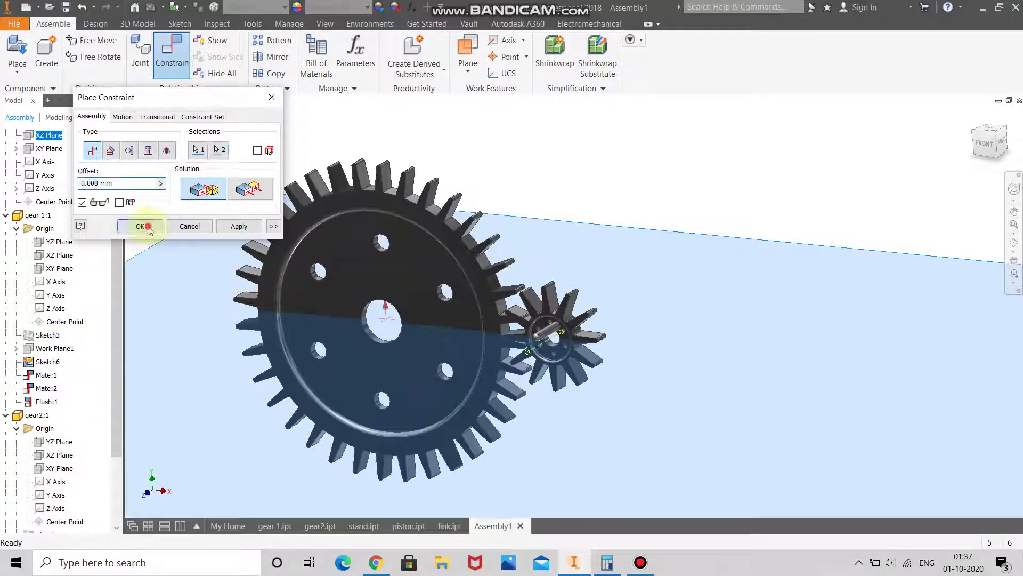
click(149, 228)
Rotate gear2 about its own axis to check its movement and adjust its teeth against gear 1
drag(533, 407, 550, 275)
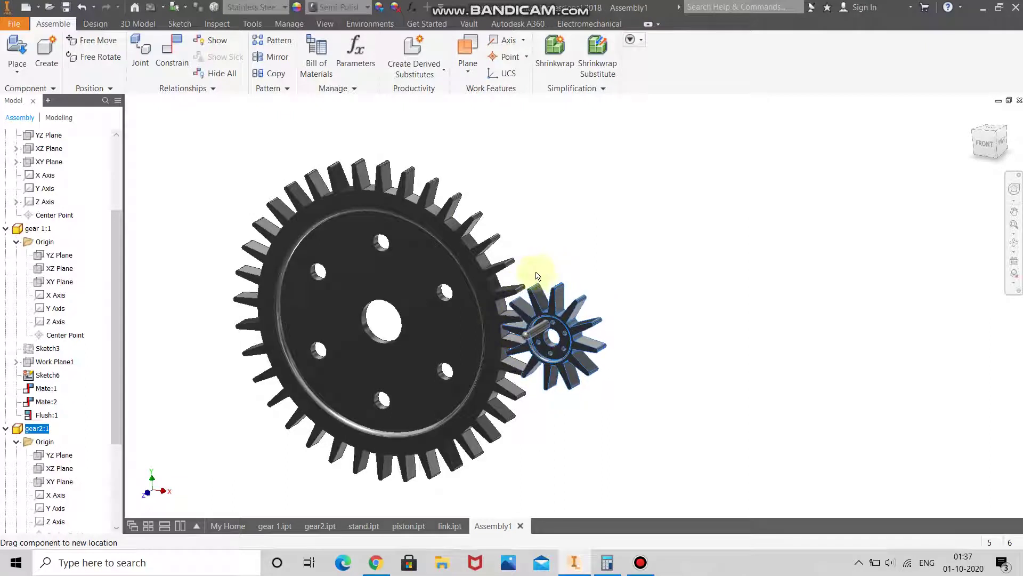
drag(500, 363, 554, 396)
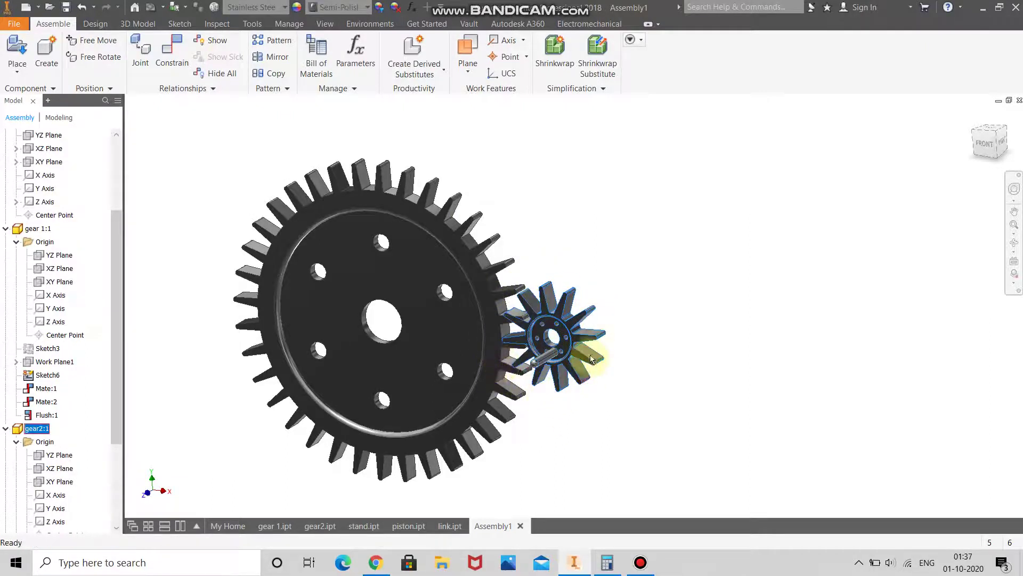
drag(588, 359, 533, 208)
Add a forward Rotation motion constraint with ratio 5 between tooth-root faces of gear 1 and gear2
click(182, 63)
click(122, 116)
scroll(506, 264, up, 5)
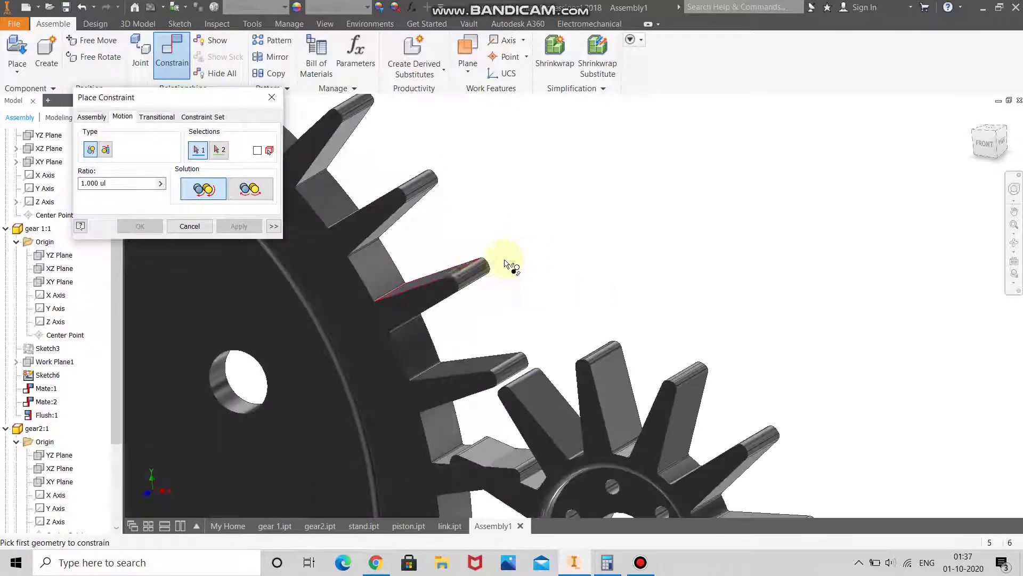
click(391, 264)
scroll(622, 447, up, 4)
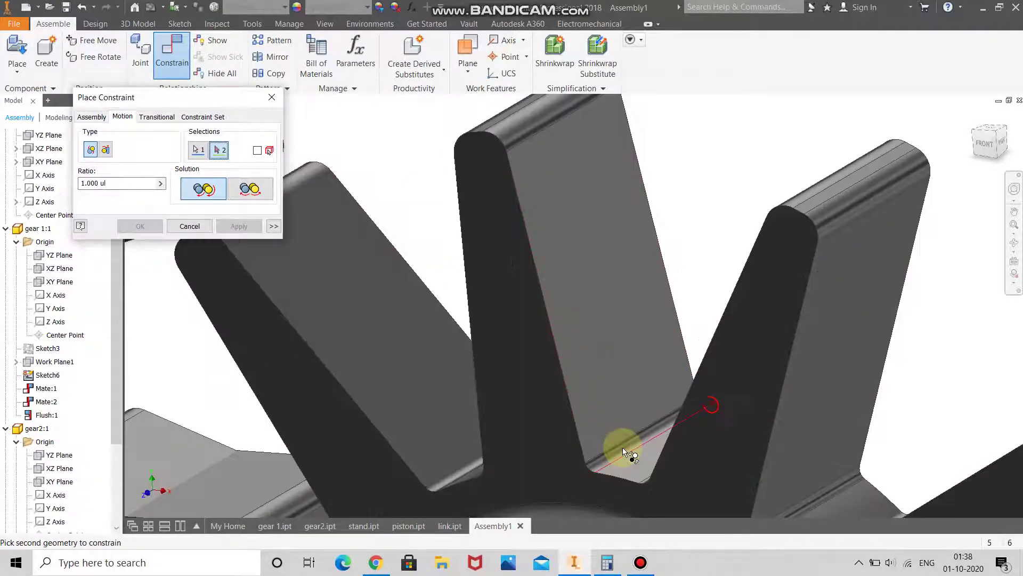
click(622, 387)
scroll(622, 386, down, 4)
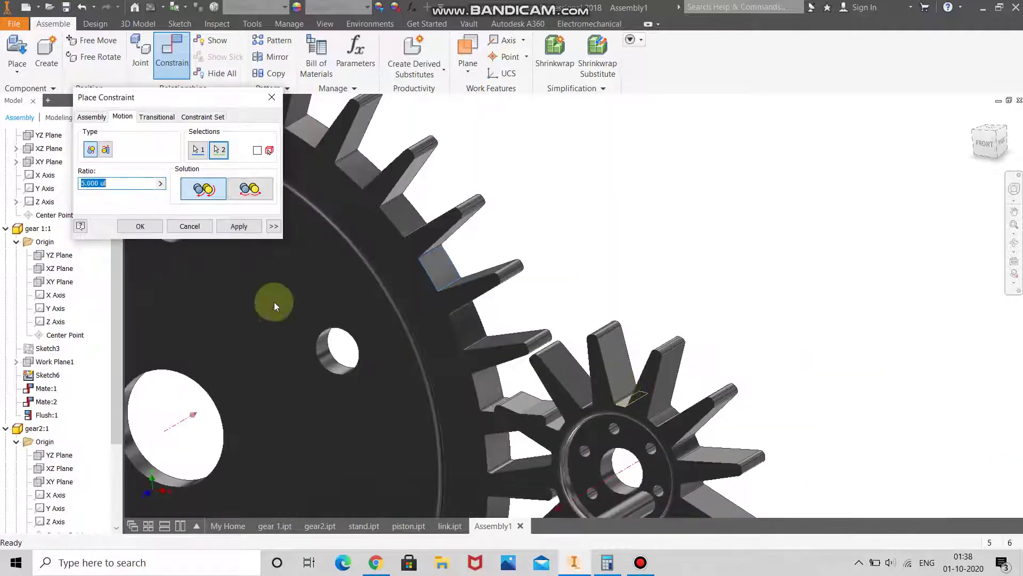
click(239, 227)
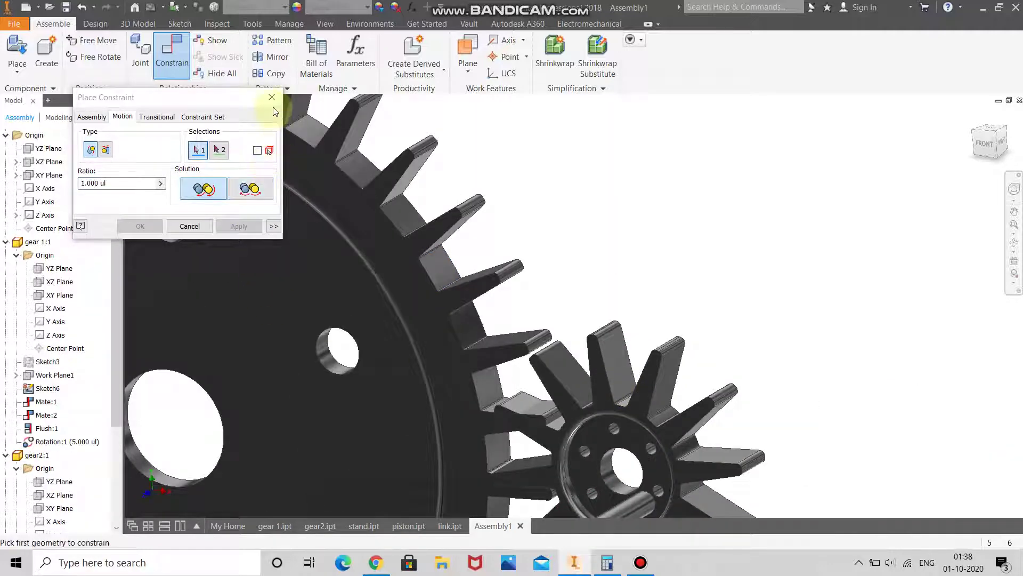
click(272, 97)
Turn gear 1 and gear2 to test their coupled rotation under the motion constraint
scroll(553, 306, down, 3)
drag(504, 270, 455, 467)
scroll(571, 378, up, 5)
drag(361, 194, 380, 502)
scroll(542, 312, down, 5)
drag(478, 251, 282, 176)
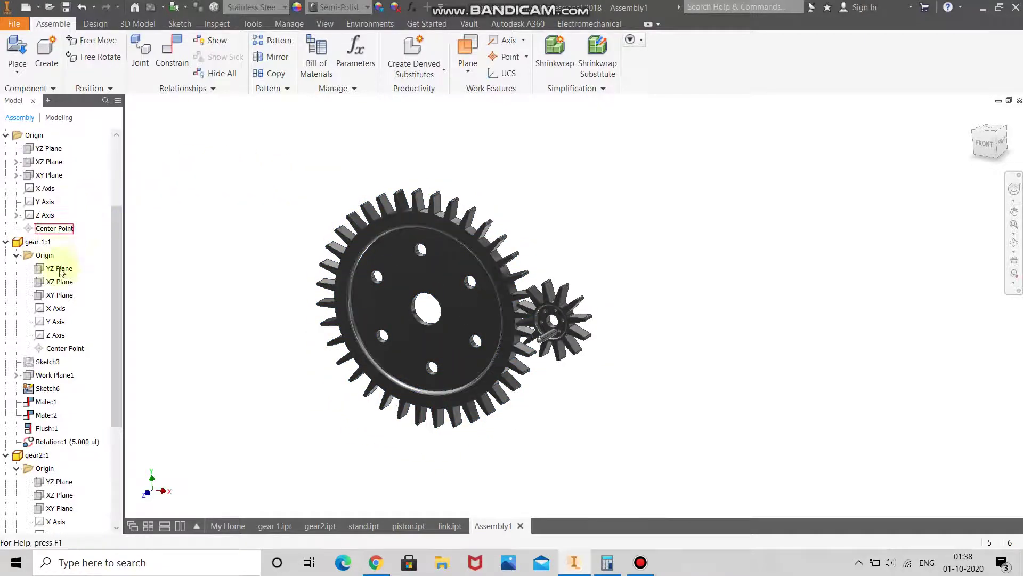
click(46, 442)
right_click(48, 443)
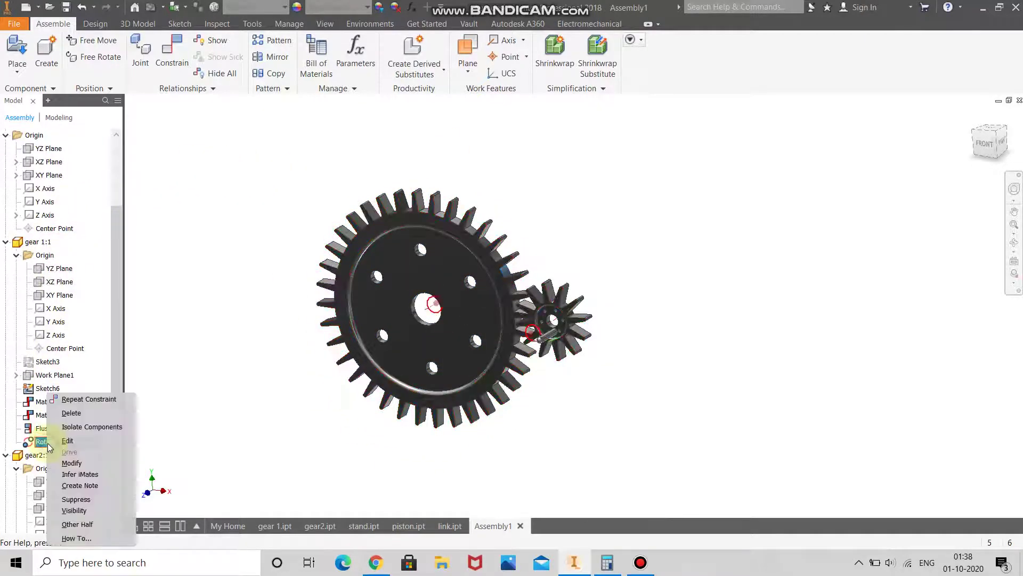
click(238, 230)
drag(384, 198, 548, 391)
click(574, 394)
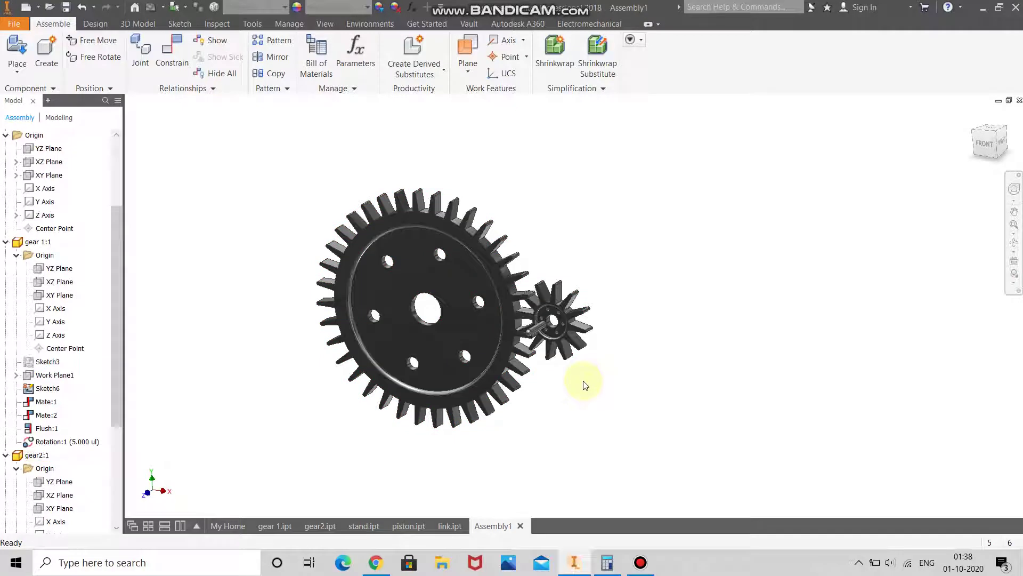
drag(486, 259, 290, 228)
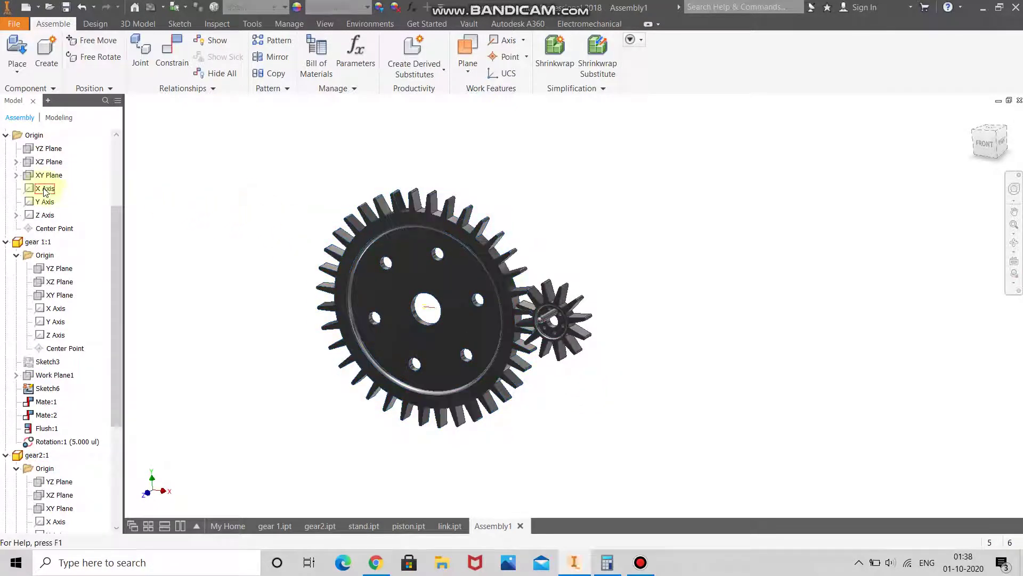
Review the assembly relationships and turn the gears while examining the meshing teeth up close for overlap
scroll(45, 192, up, 2)
scroll(53, 200, up, 1)
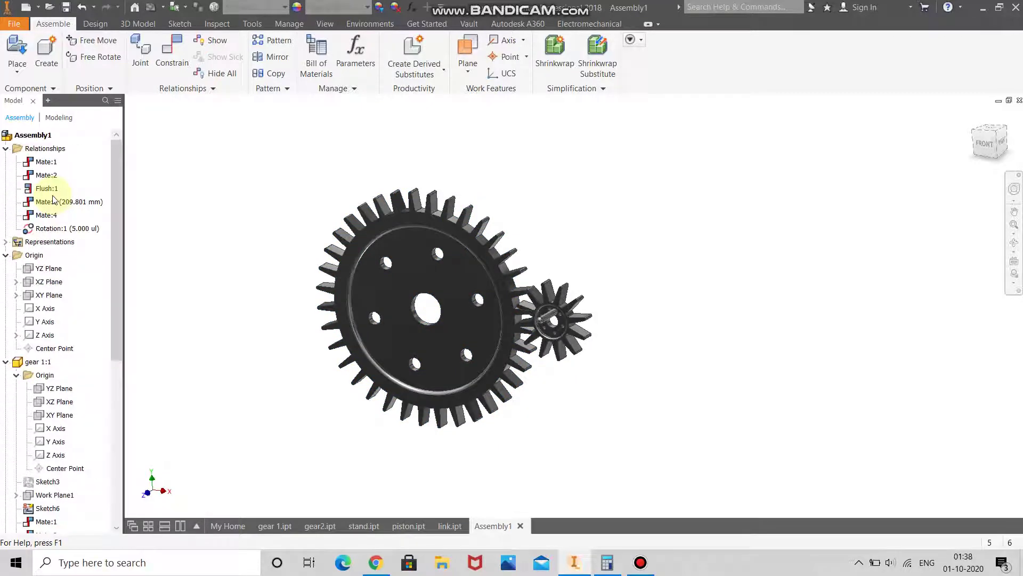
drag(481, 253, 543, 256)
scroll(511, 315, down, 6)
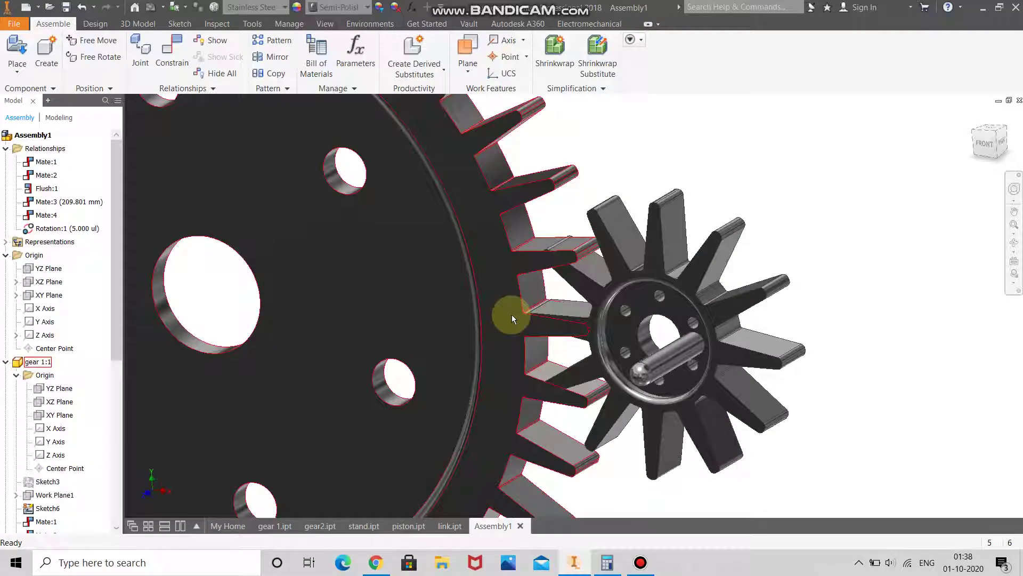
drag(582, 290, 678, 216)
key(F6)
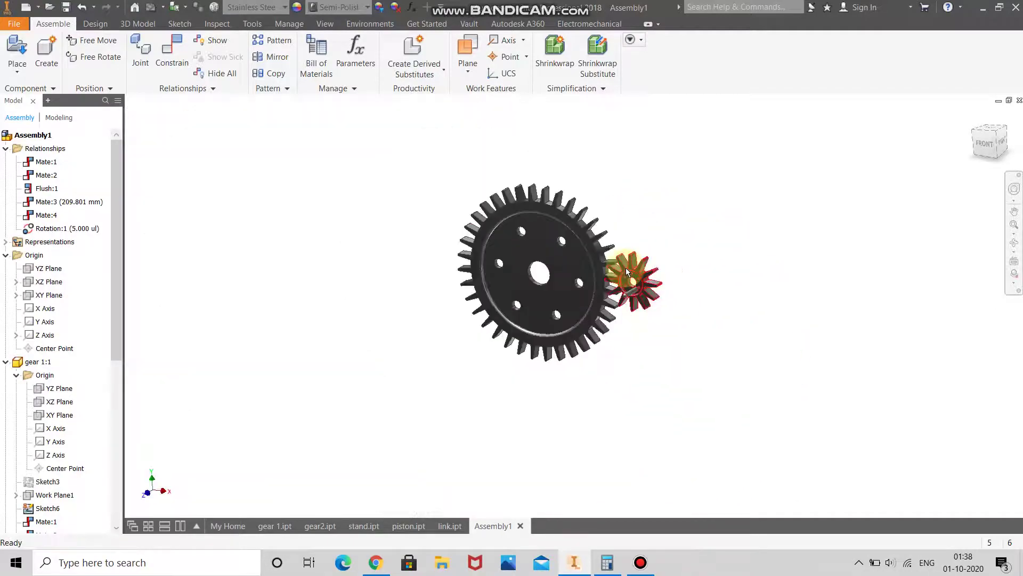
drag(643, 253, 694, 247)
drag(723, 293, 628, 211)
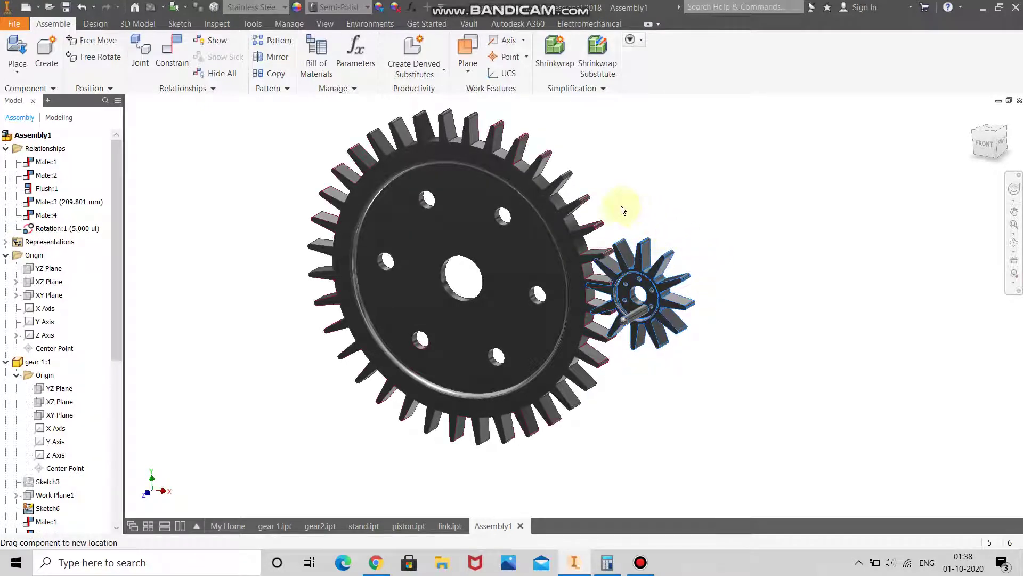
Delete the Rotation constraint and turn both gears individually so gear2's teeth sit between gear 1's teeth
right_click(70, 229)
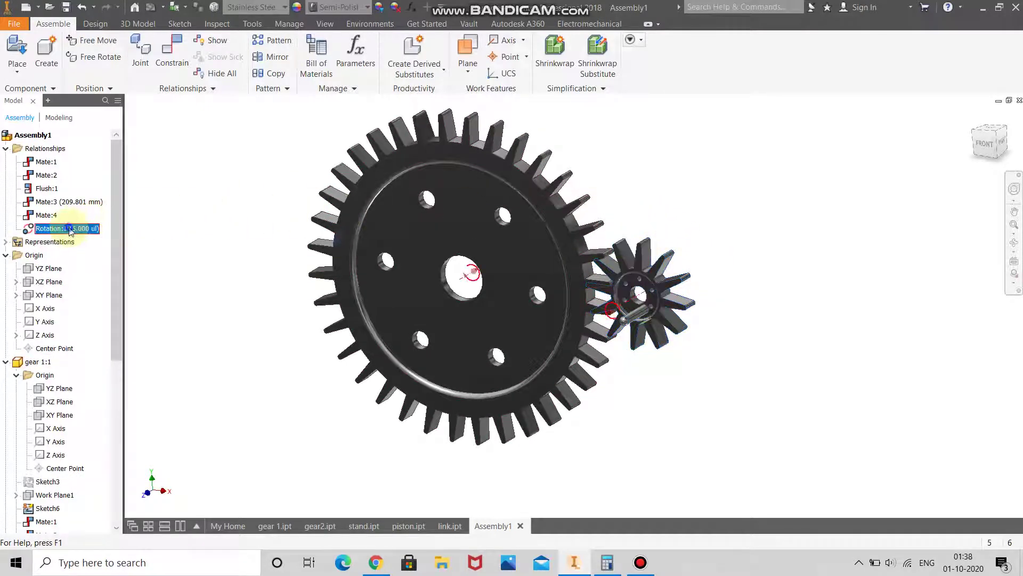
click(92, 247)
drag(634, 256, 613, 288)
scroll(608, 287, down, 5)
drag(650, 239, 641, 269)
drag(568, 281, 571, 295)
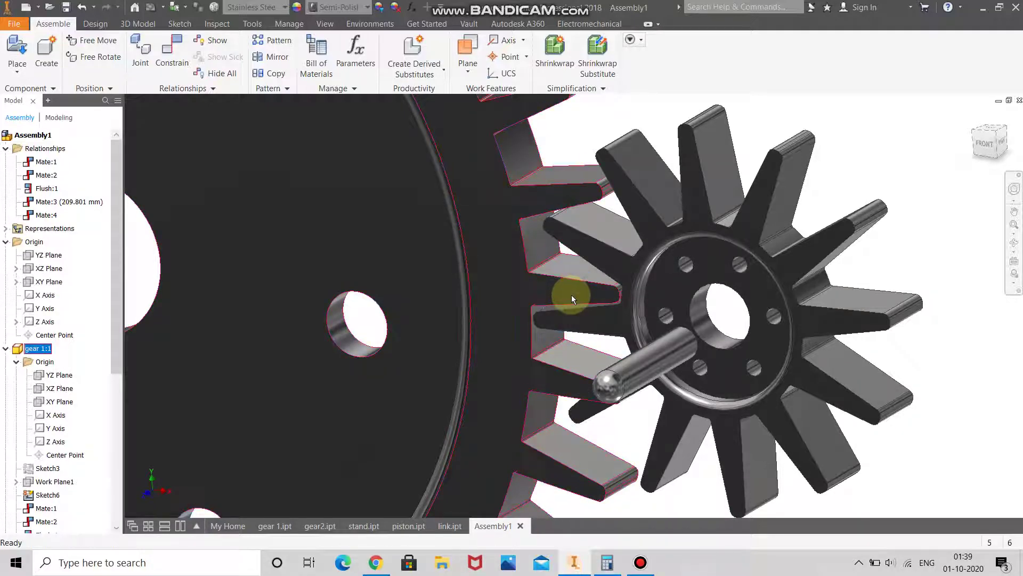
click(171, 53)
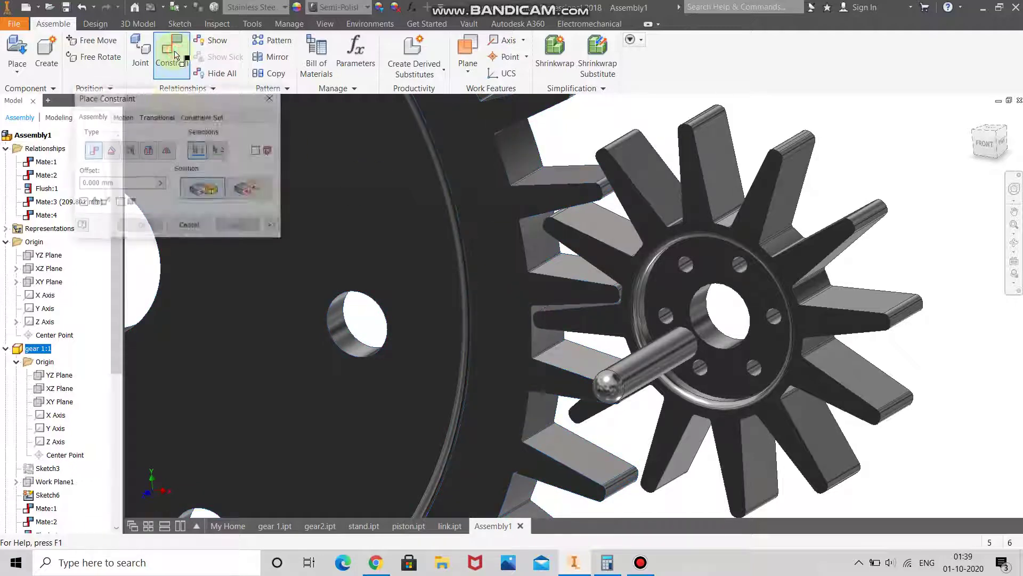
click(112, 154)
click(514, 155)
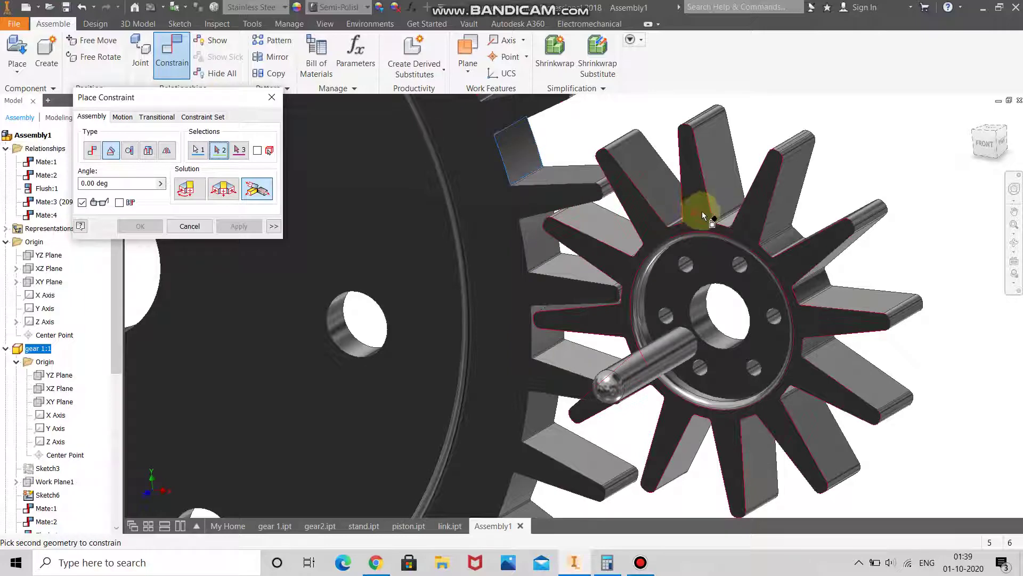
click(728, 213)
scroll(728, 213, down, 3)
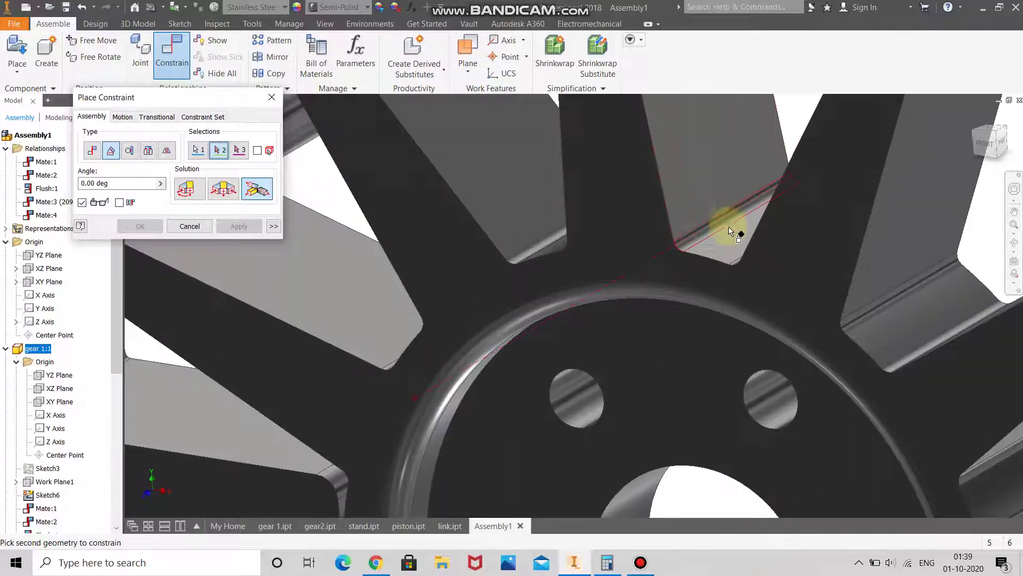
scroll(654, 251, up, 3)
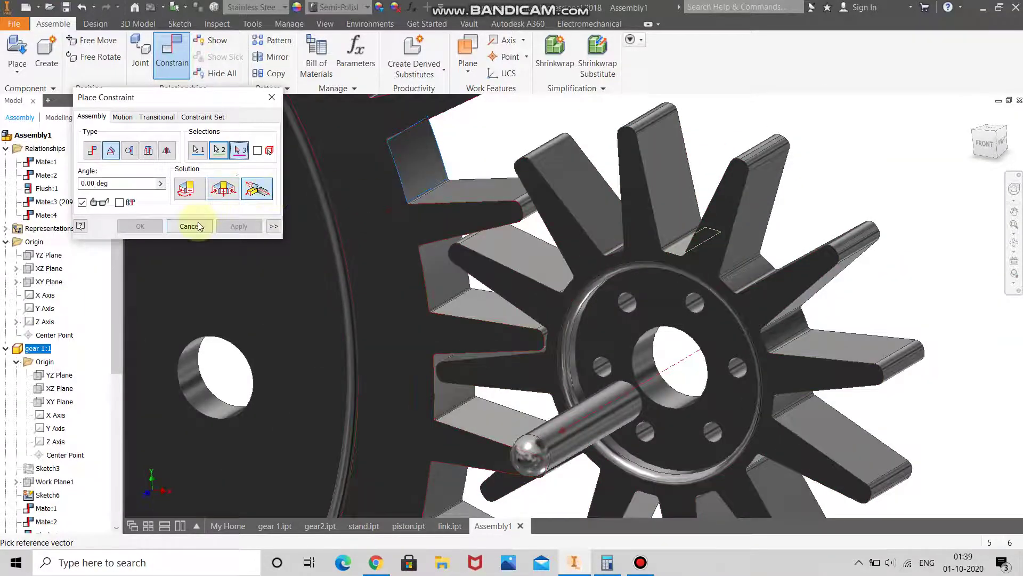
click(271, 97)
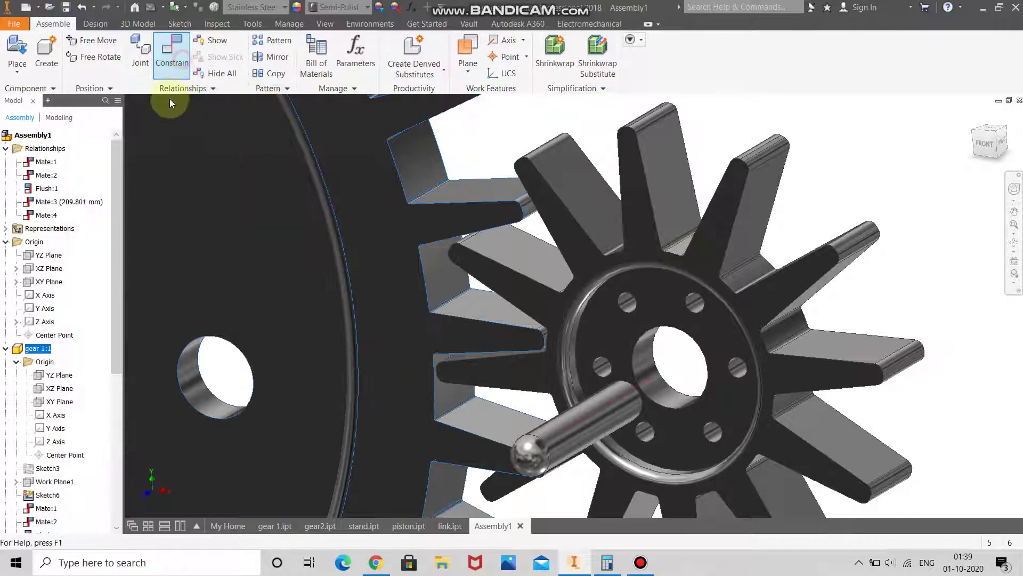
Add a forward Rotation motion constraint with ratio 5 between a tooth-root face of gear 1 and one of gear2
click(171, 75)
click(123, 117)
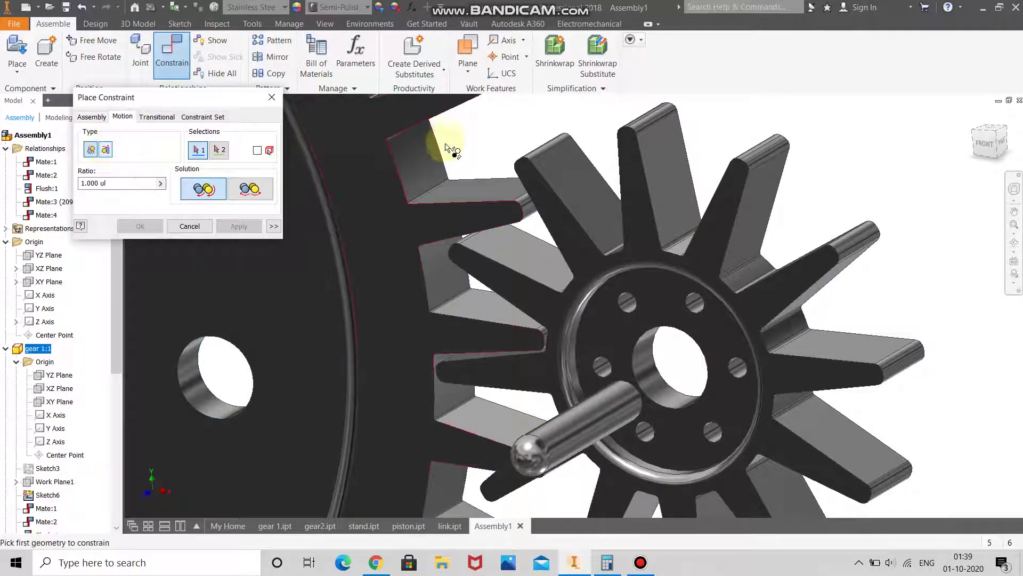
click(753, 269)
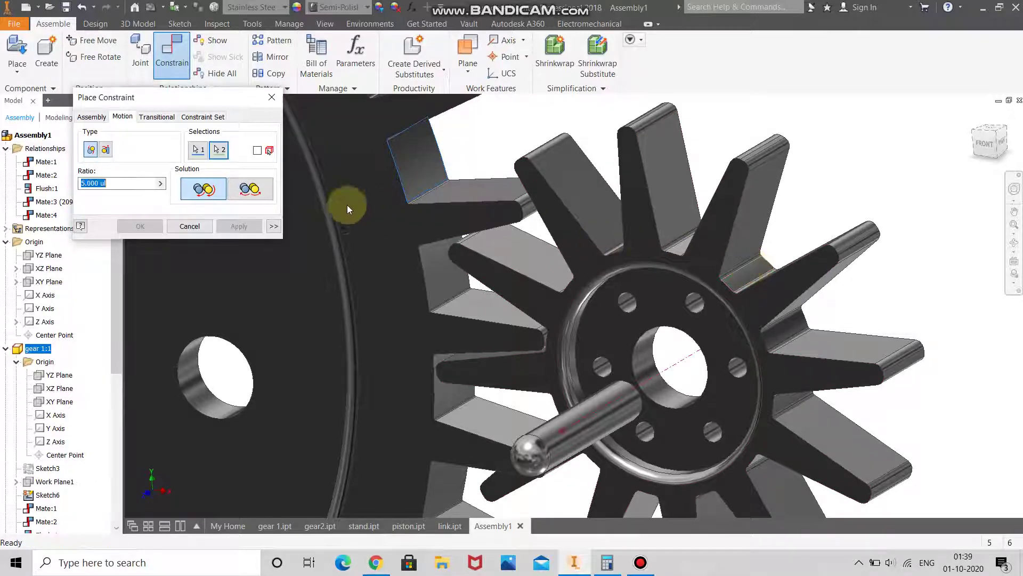
click(229, 232)
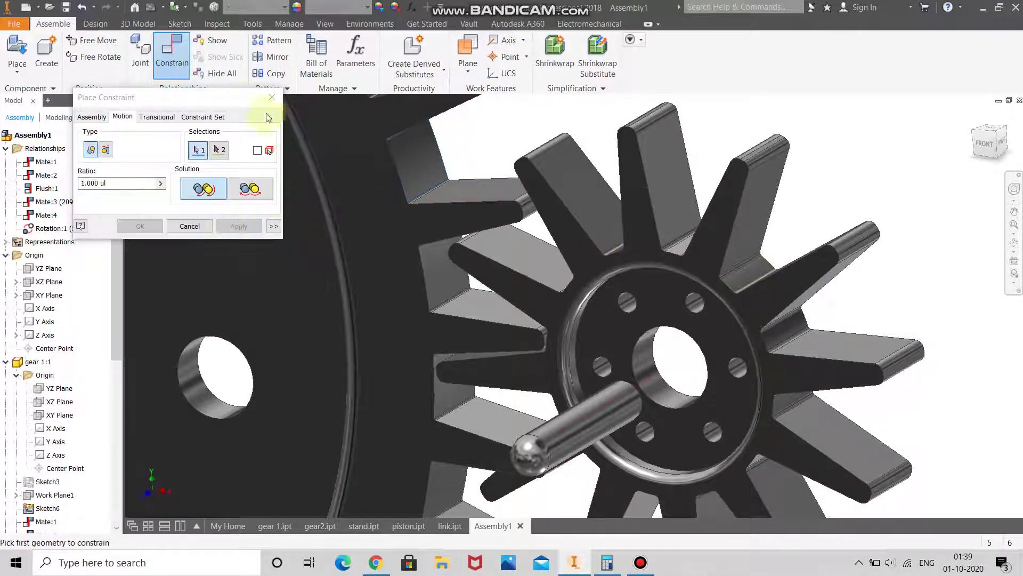
click(271, 97)
Turn gear 1 to test whether gear2 follows it and check the gears' position relative to the rest of the assembly
drag(384, 181, 382, 502)
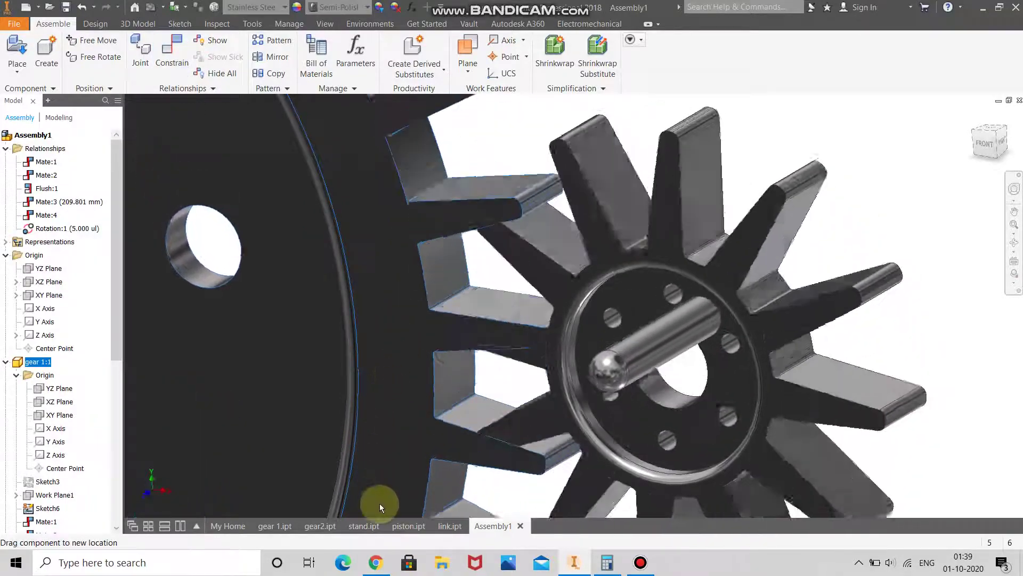
scroll(455, 229, down, 5)
drag(416, 155, 568, 233)
scroll(568, 235, down, 2)
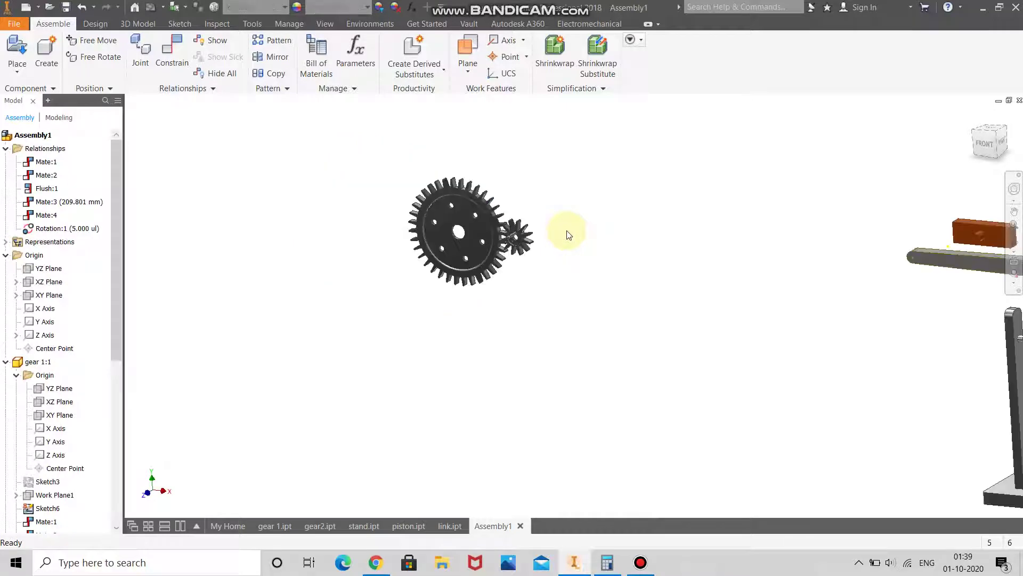
scroll(568, 234, down, 2)
scroll(560, 229, up, 3)
scroll(583, 242, down, 3)
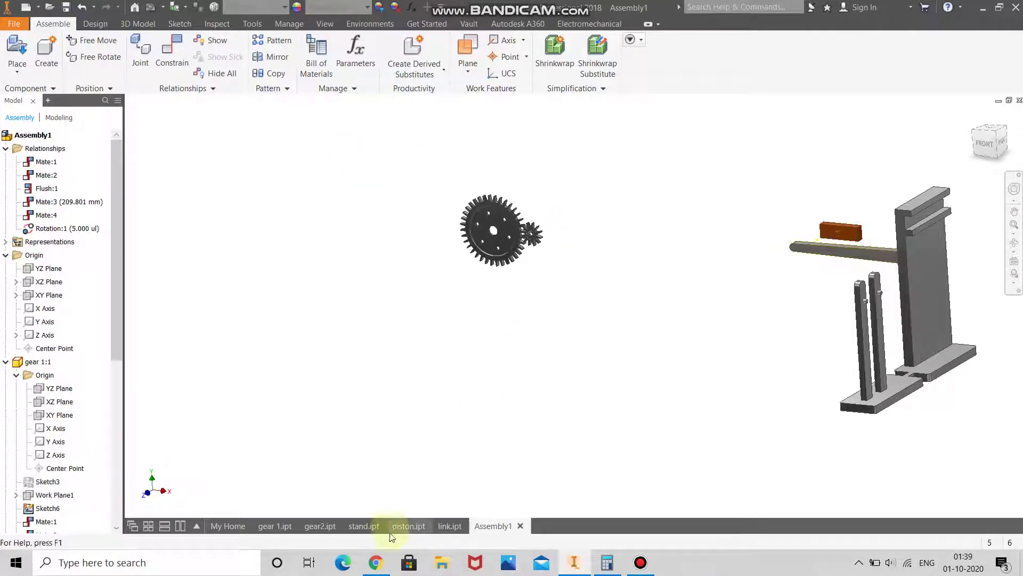
In stand.ipt, start a sketch on the side face of the post nearer the tall plate and draw a 20 mm circle centred on the existing round feature
click(362, 526)
click(494, 347)
click(554, 340)
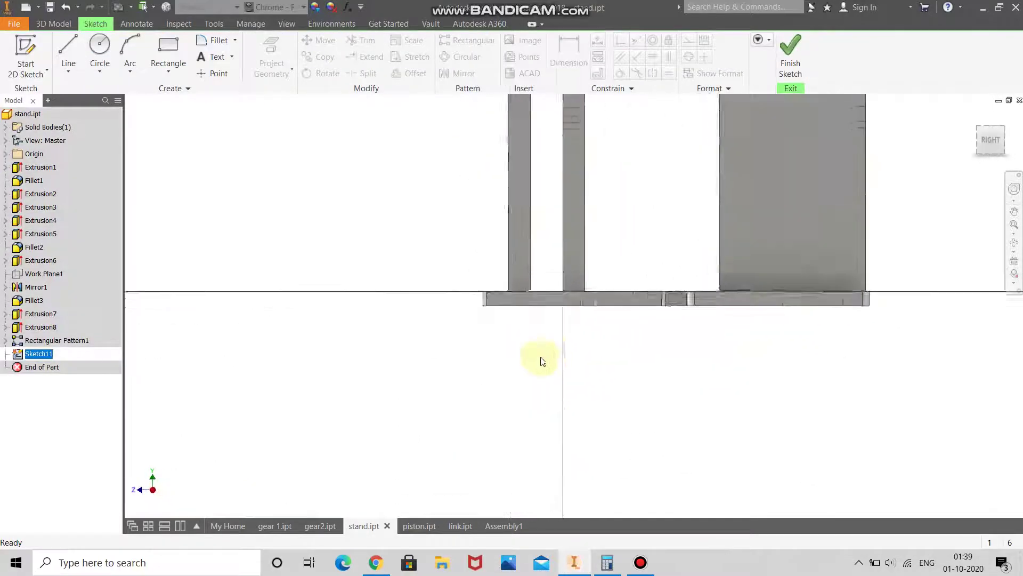
scroll(571, 240, up, 4)
click(109, 49)
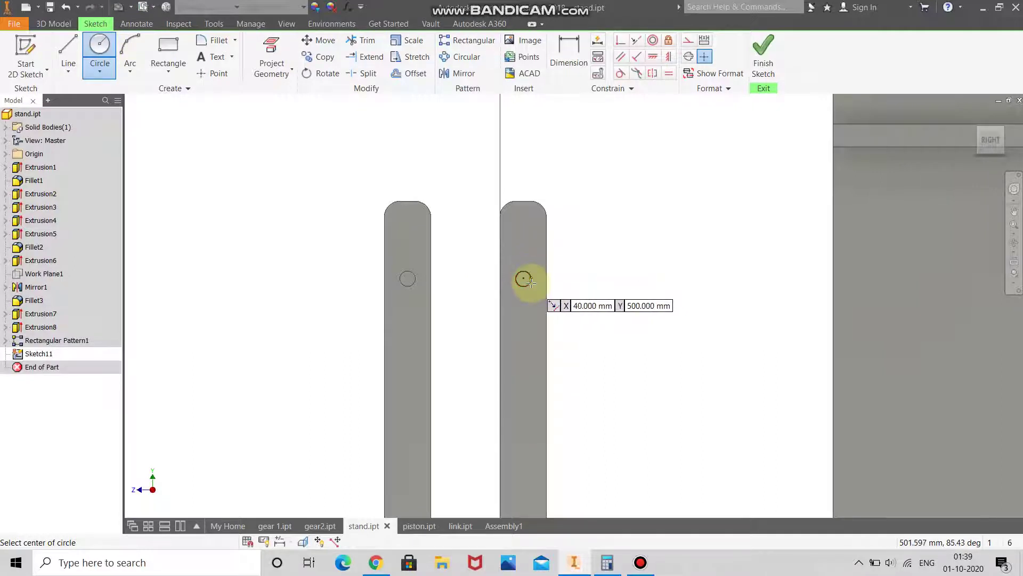
click(531, 284)
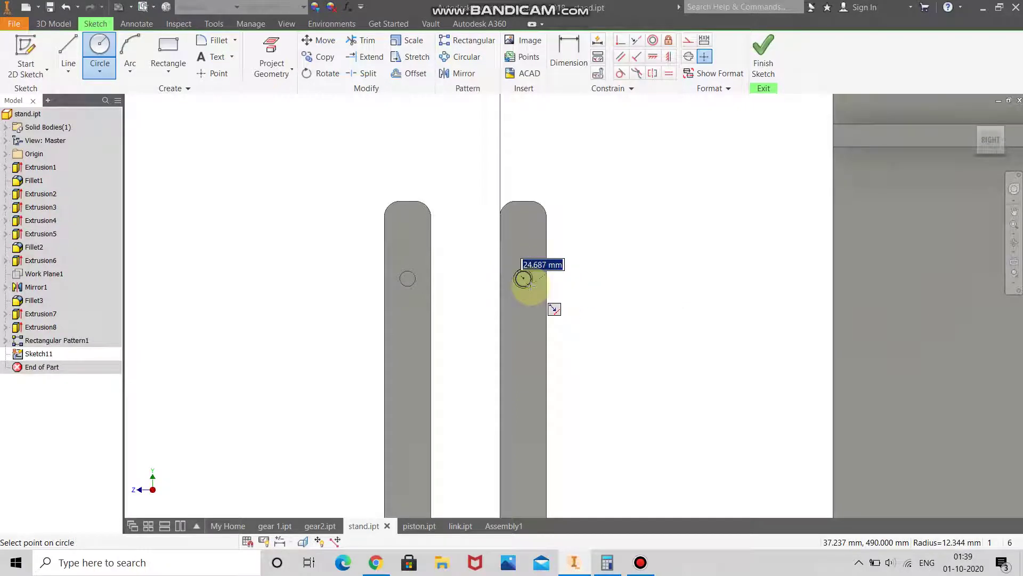
key(Return)
right_click(613, 200)
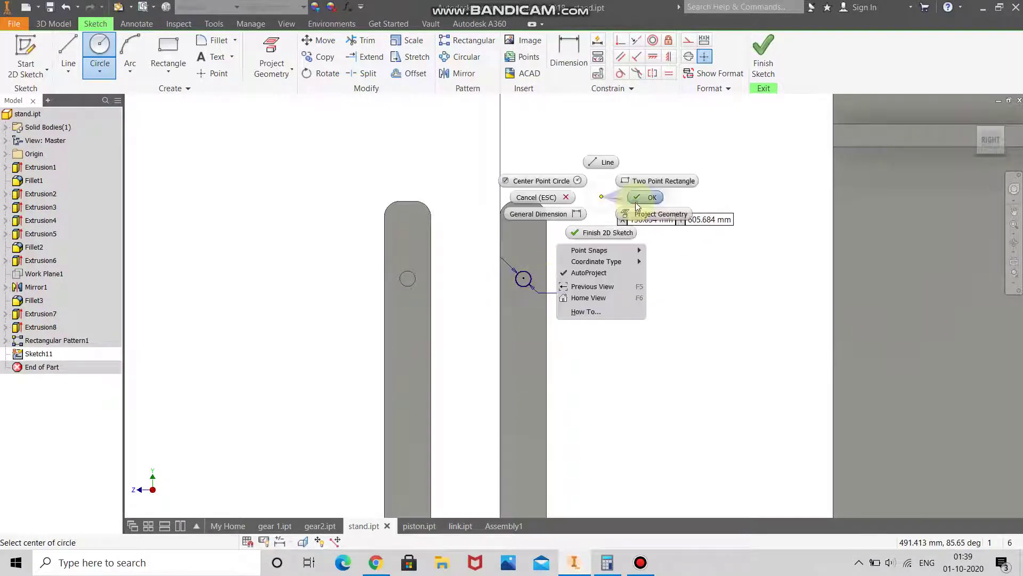
click(636, 206)
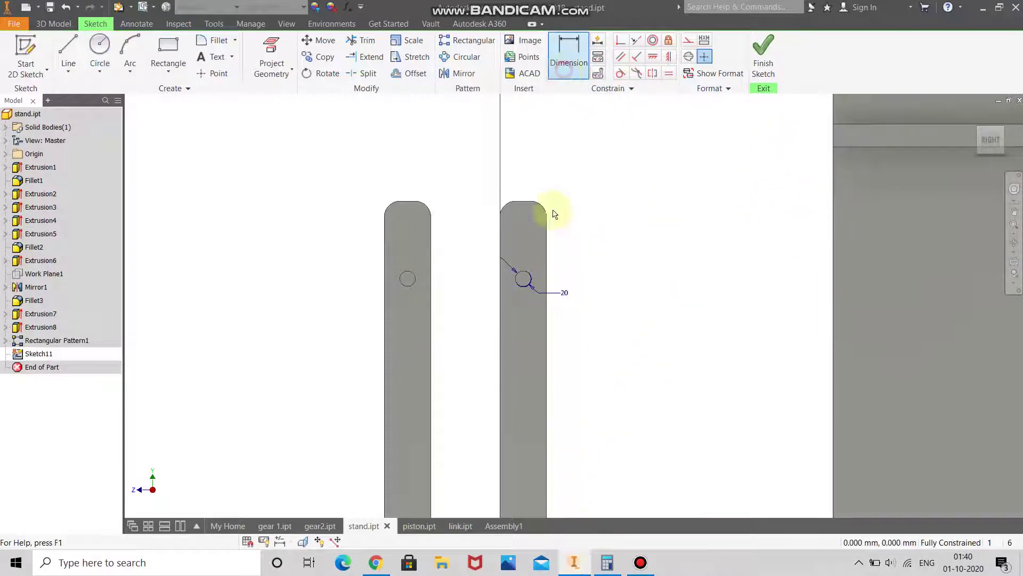
Try to dimension the horizontal distance between the circles on the two narrow posts
click(528, 274)
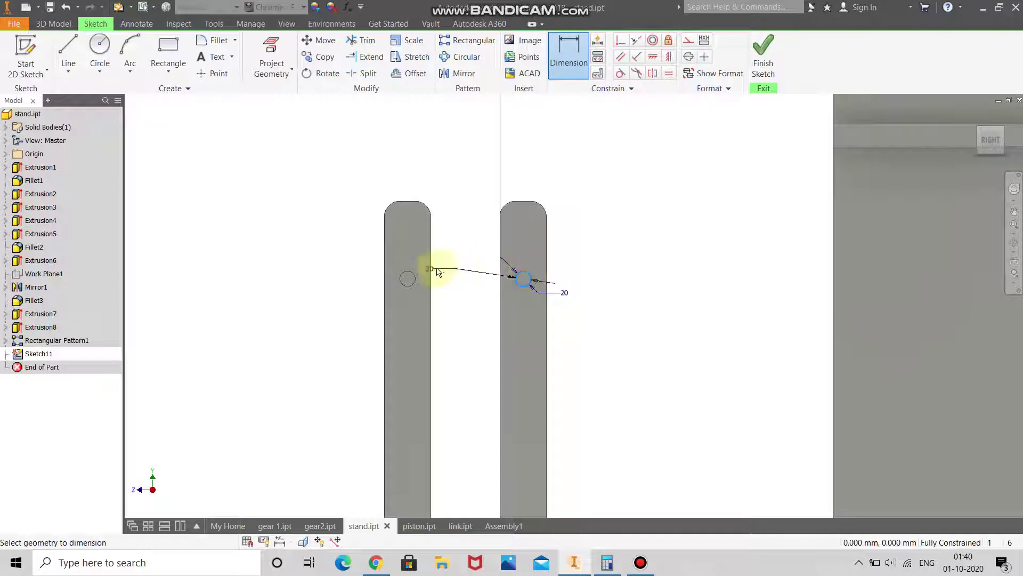
click(410, 278)
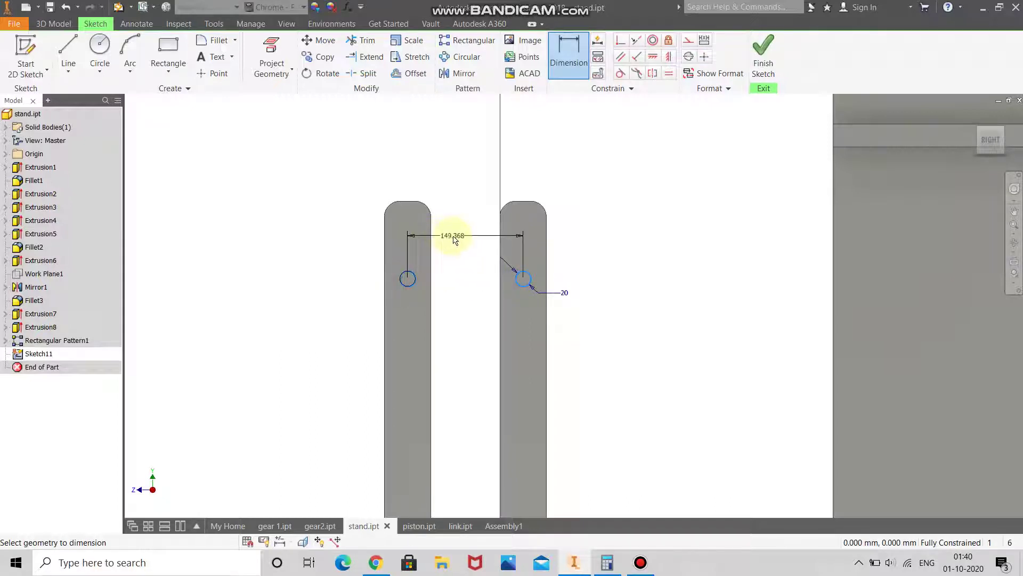
click(455, 236)
click(218, 115)
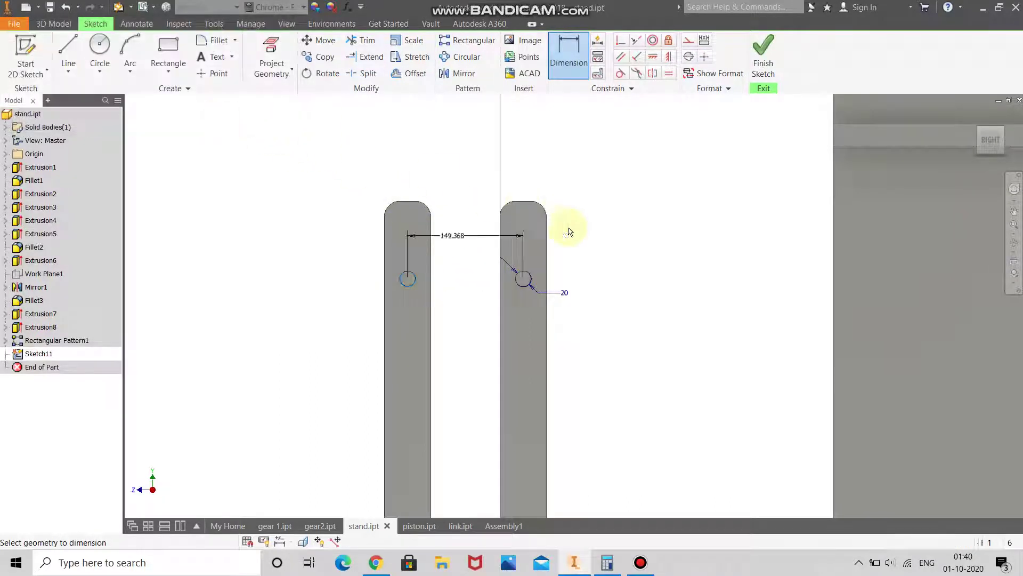
double_click(546, 295)
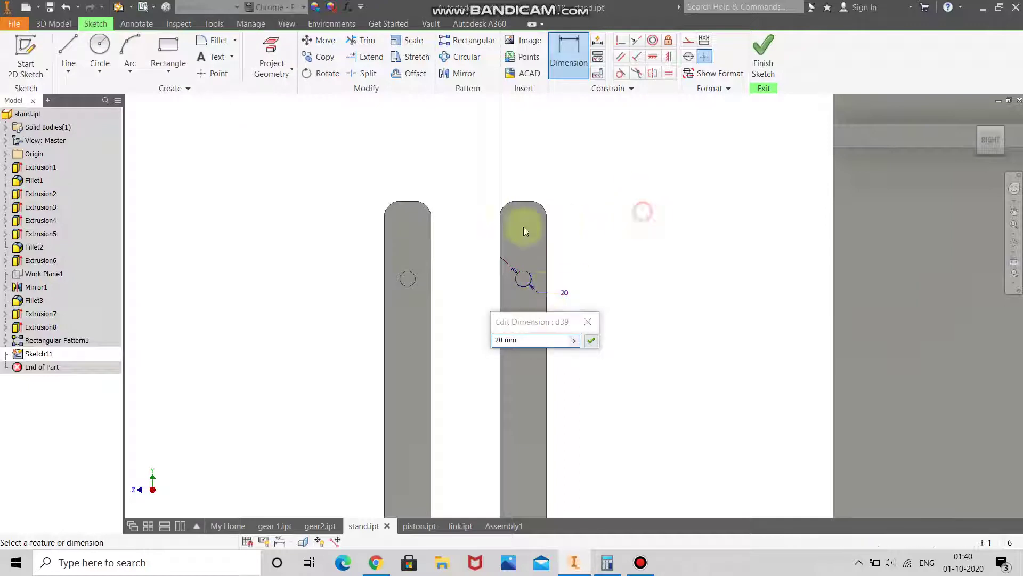
click(108, 45)
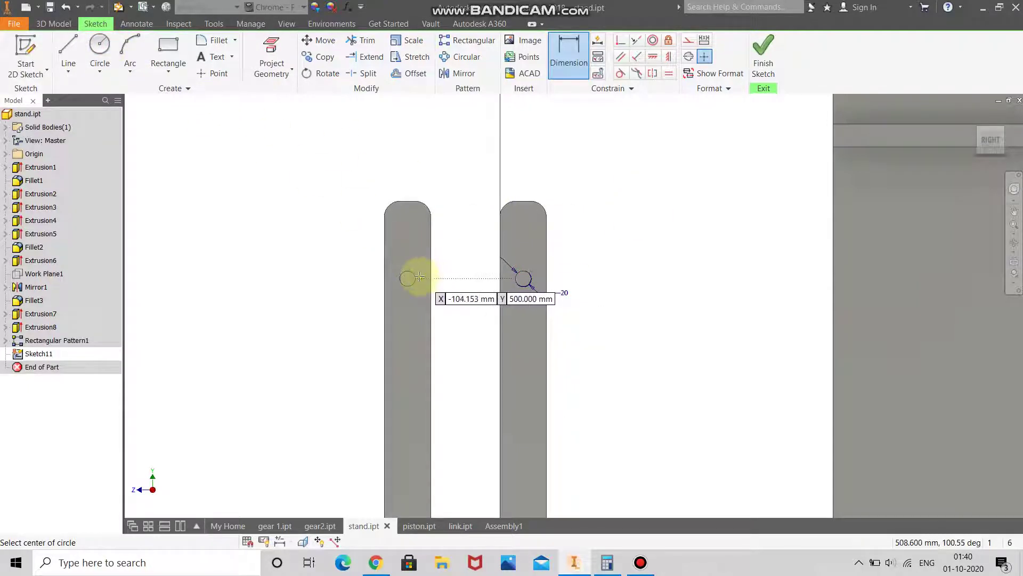
key(Escape)
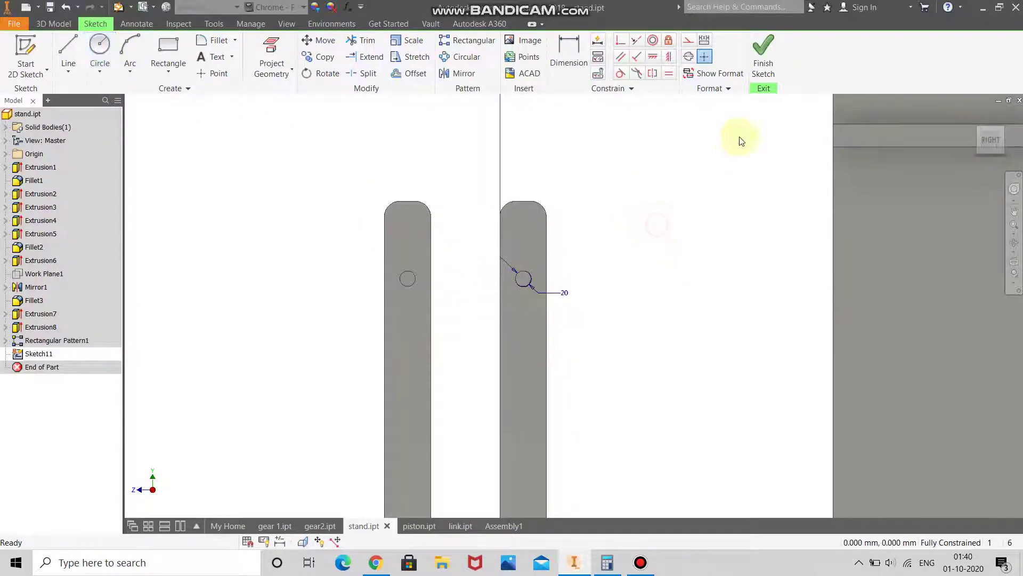
Finish the circle sketch and delete Extrusion5, the small round feature on the post nearer the tall plate
click(763, 56)
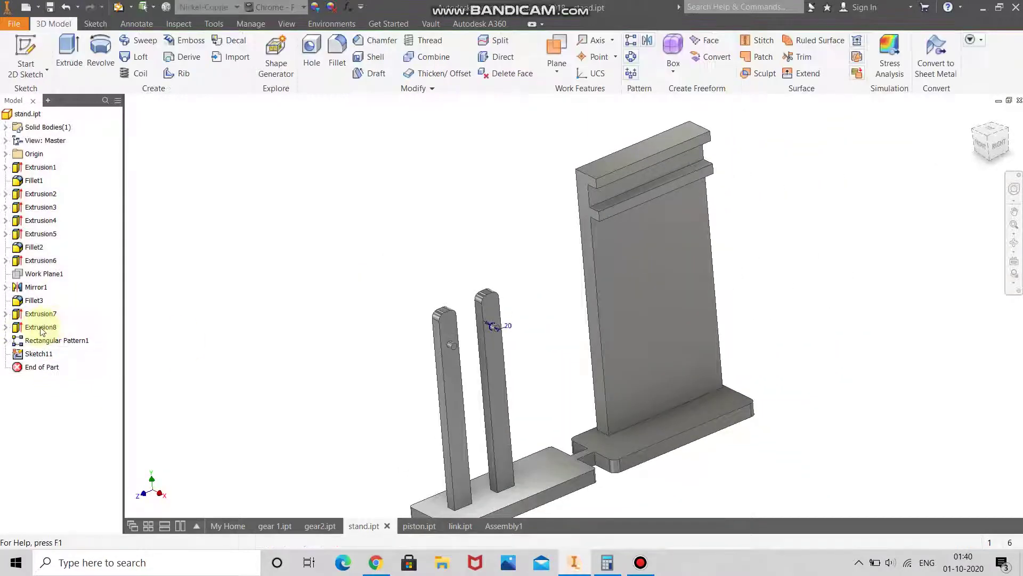
click(41, 327)
click(42, 314)
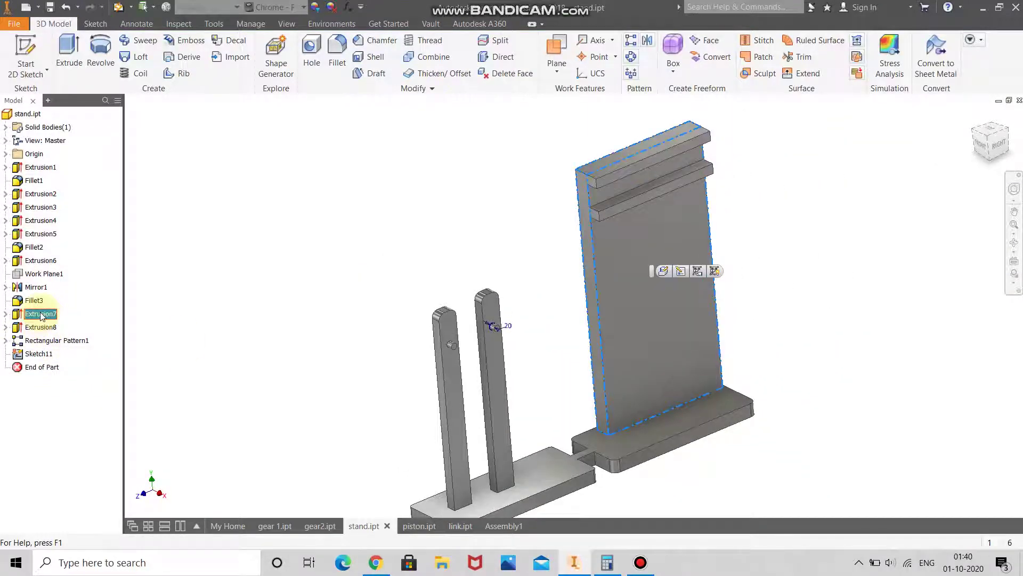
click(37, 265)
click(35, 235)
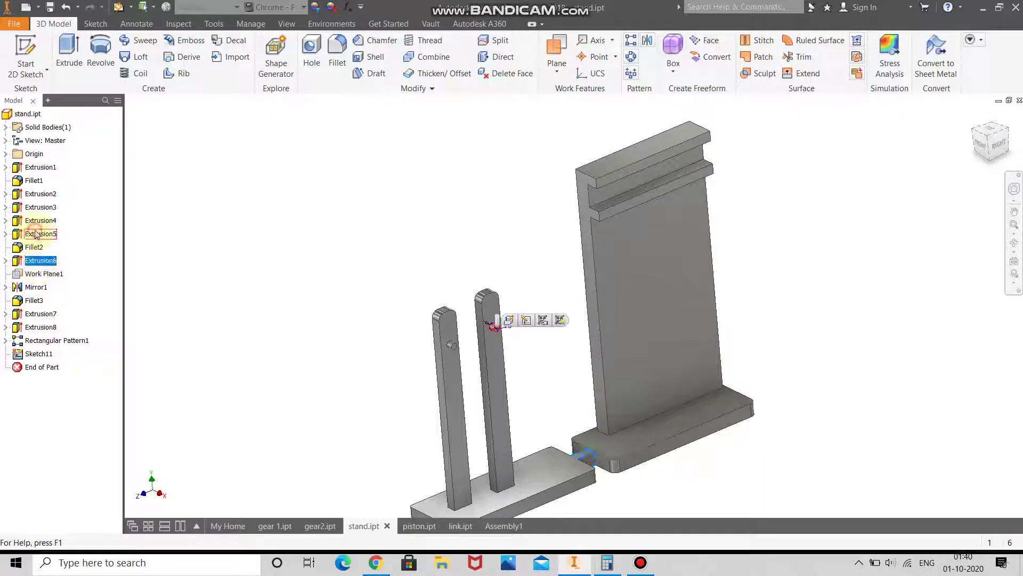
right_click(34, 233)
key(Escape)
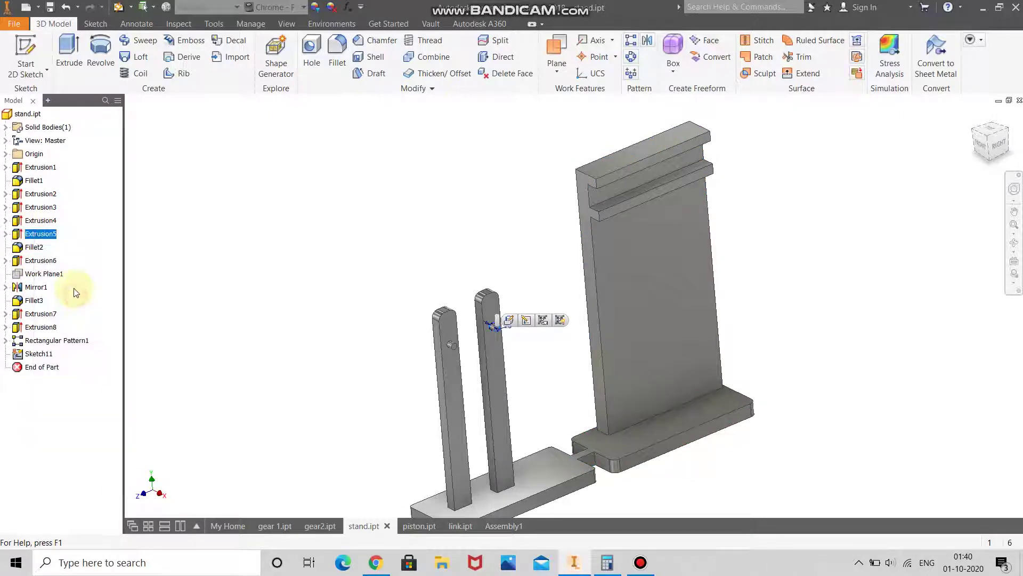
right_click(48, 235)
click(92, 294)
click(144, 164)
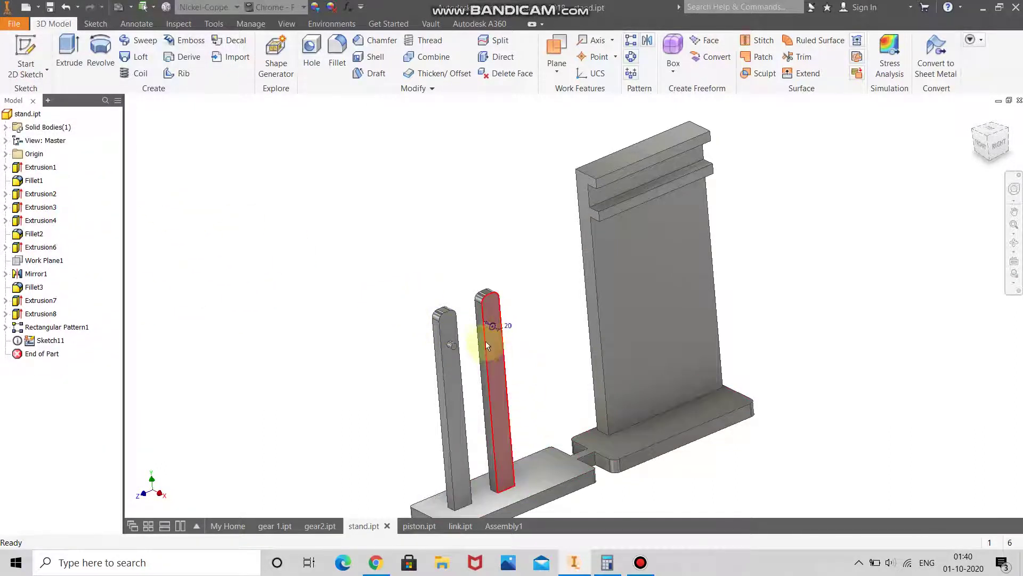
Start another sketch on the same post face, try to dimension between the two posts' circles, and finish the sketch
scroll(486, 343, up, 3)
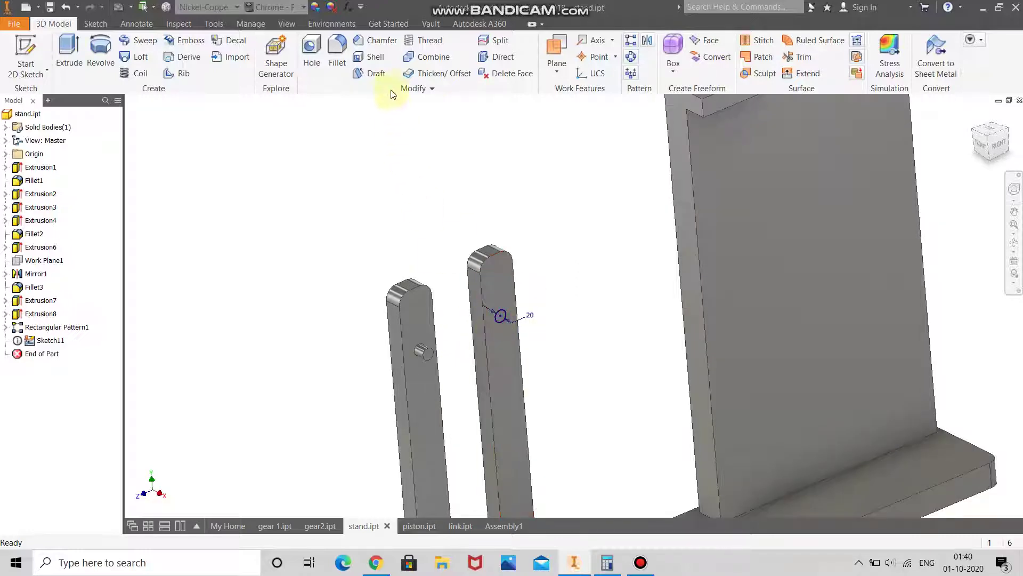
click(505, 322)
click(567, 319)
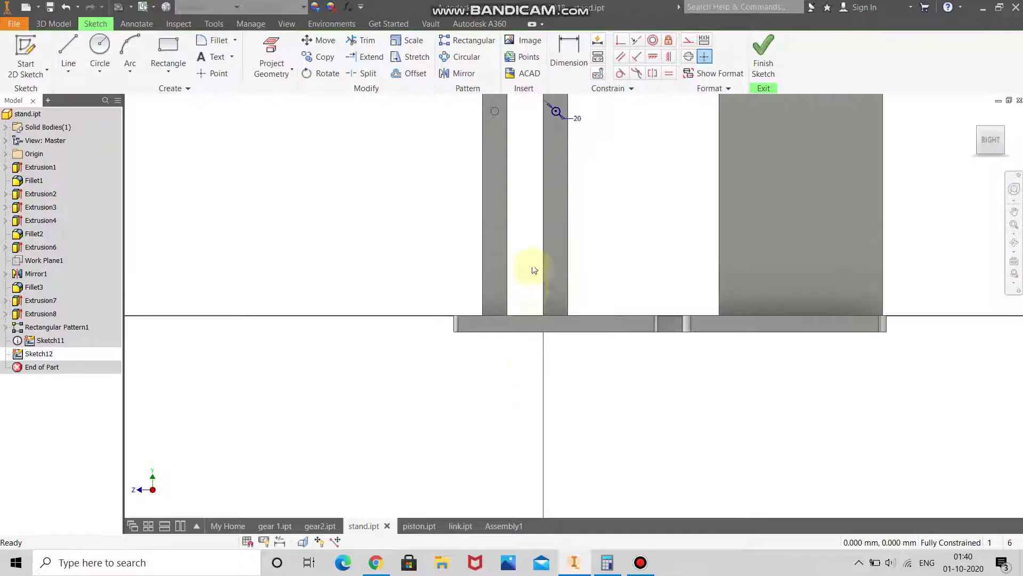
scroll(549, 203, up, 5)
key(d)
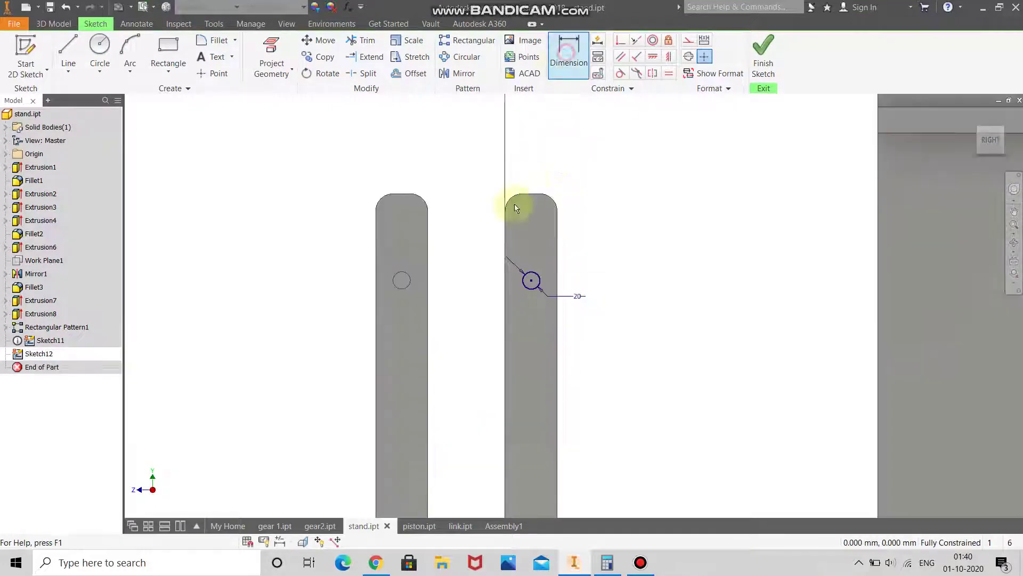
click(404, 272)
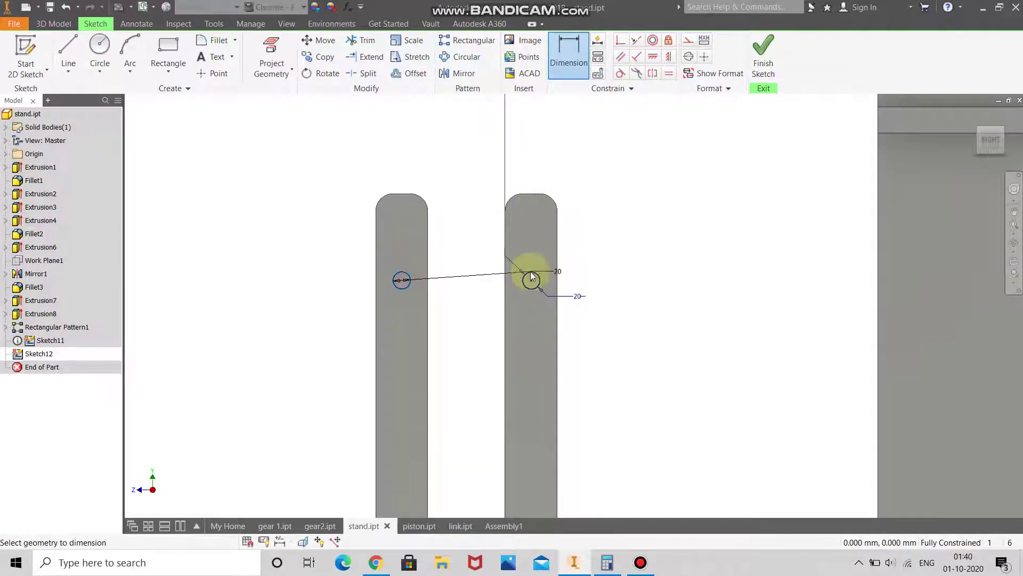
click(532, 278)
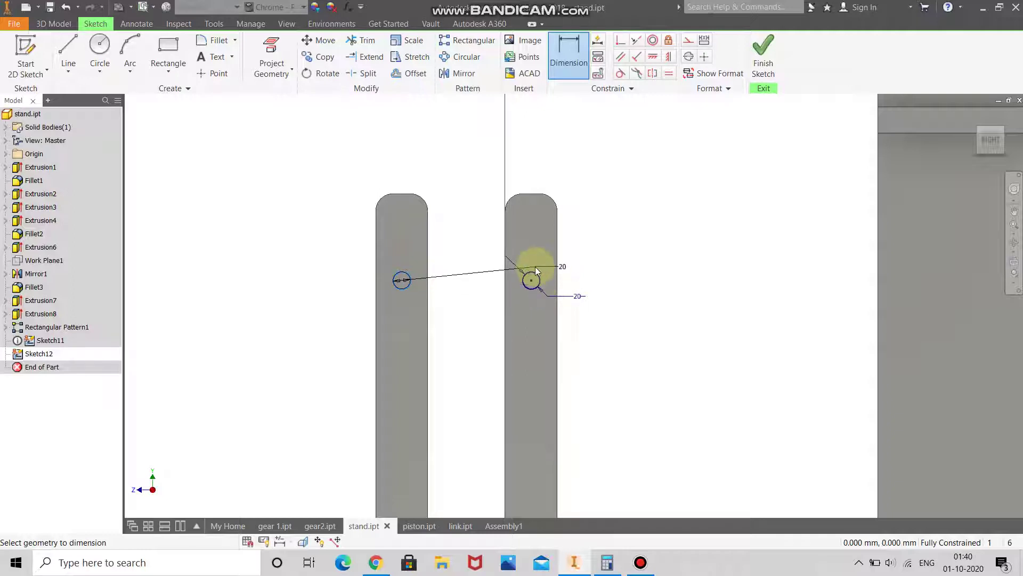
right_click(562, 254)
key(Escape)
key(Escape)
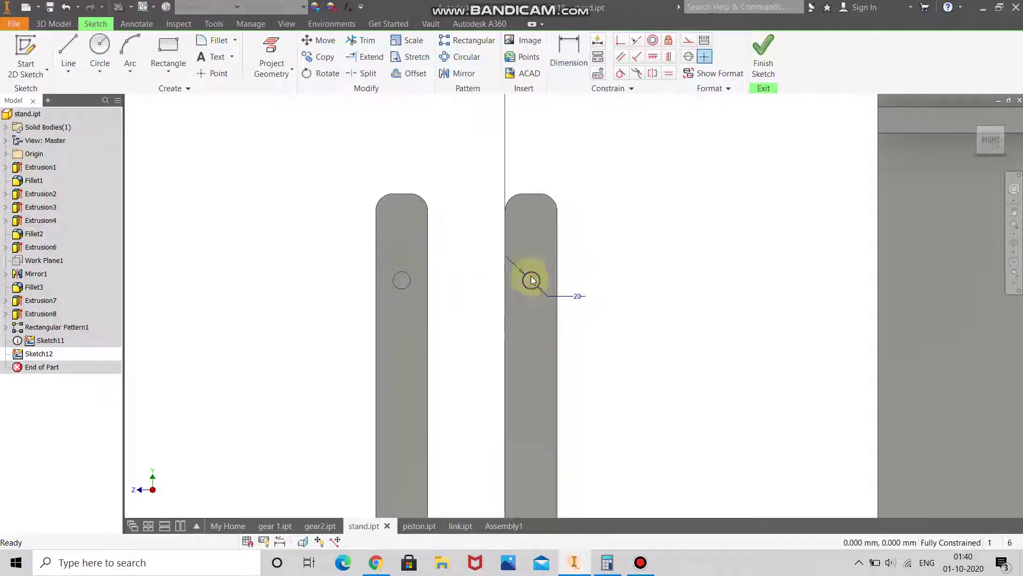
click(571, 59)
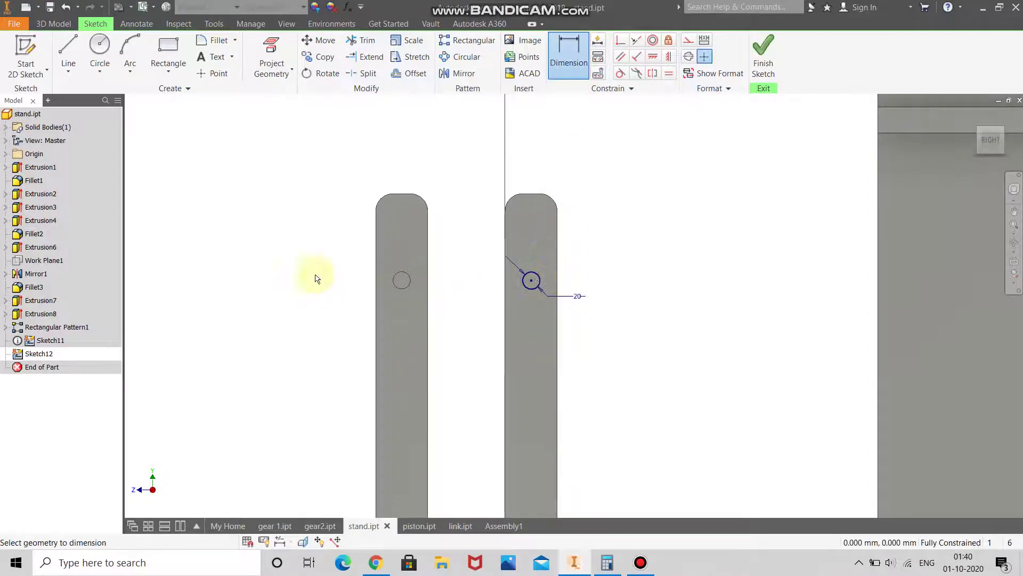
click(763, 56)
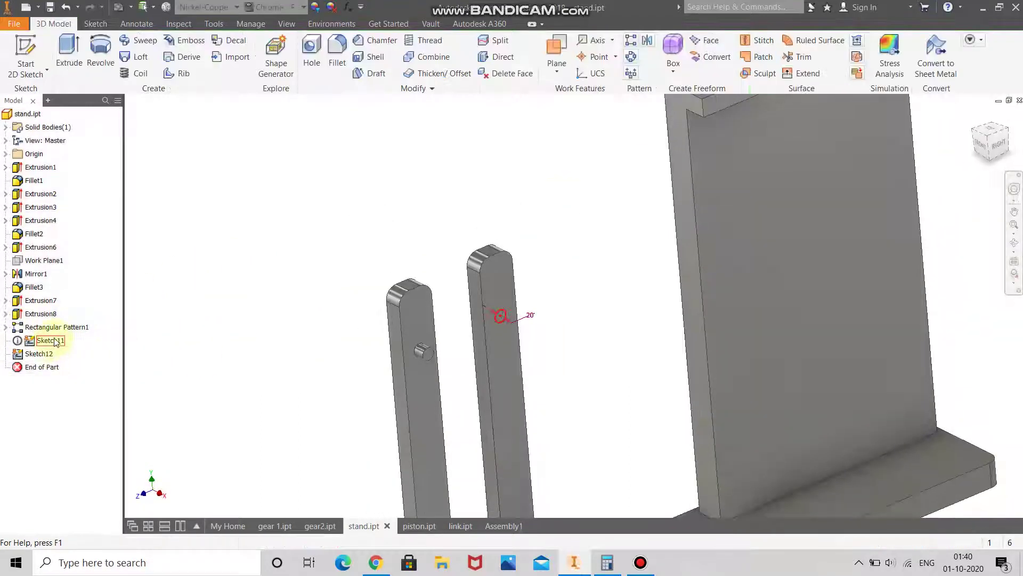
Delete Sketch12 and reopen Sketch11 for editing
right_click(39, 362)
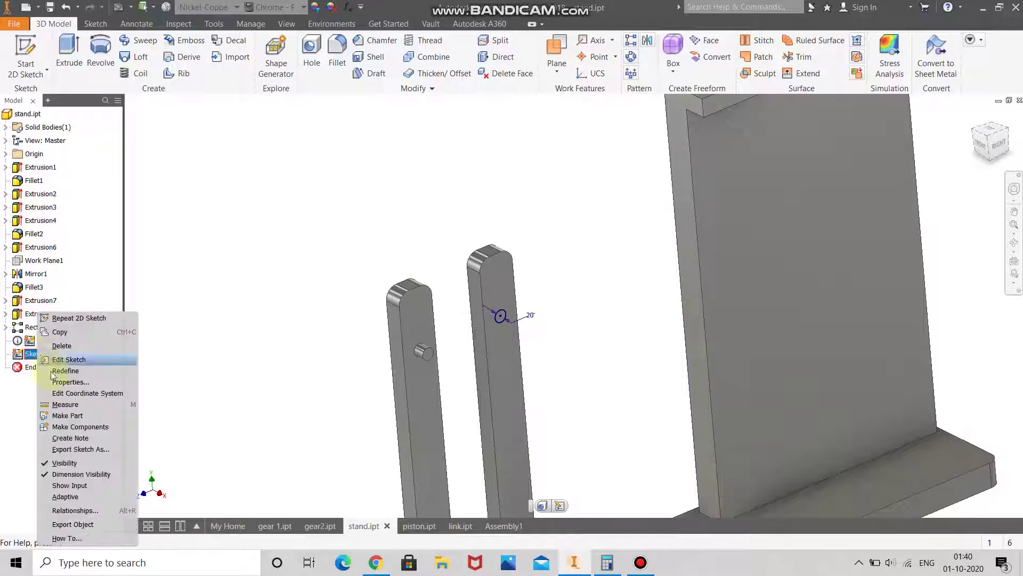
click(63, 344)
double_click(63, 341)
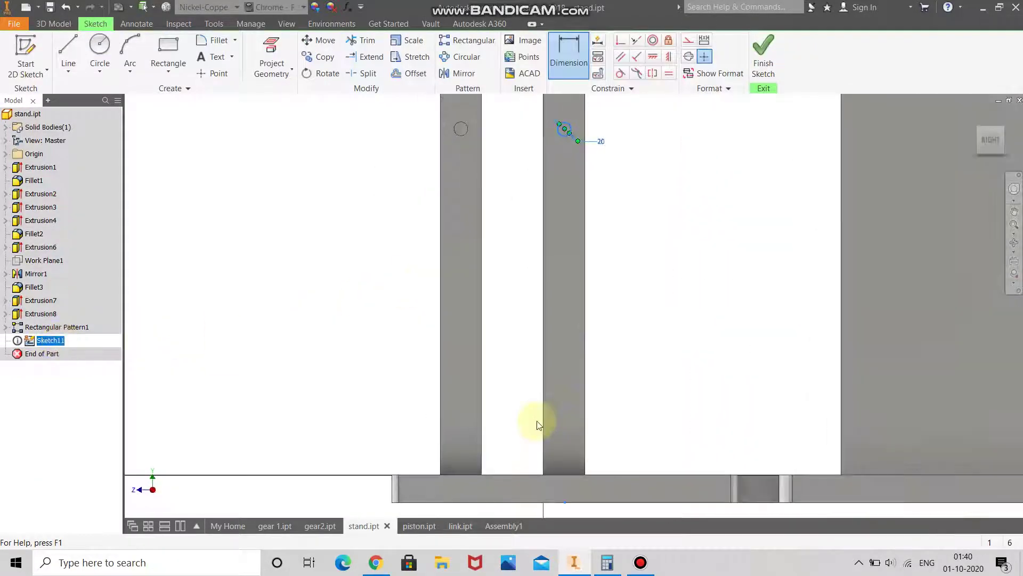
Try to dimension the distance between the 20 mm sketch circle and the round pin edge on the other narrow post
scroll(538, 423, down, 2)
scroll(582, 239, up, 5)
click(568, 54)
click(471, 263)
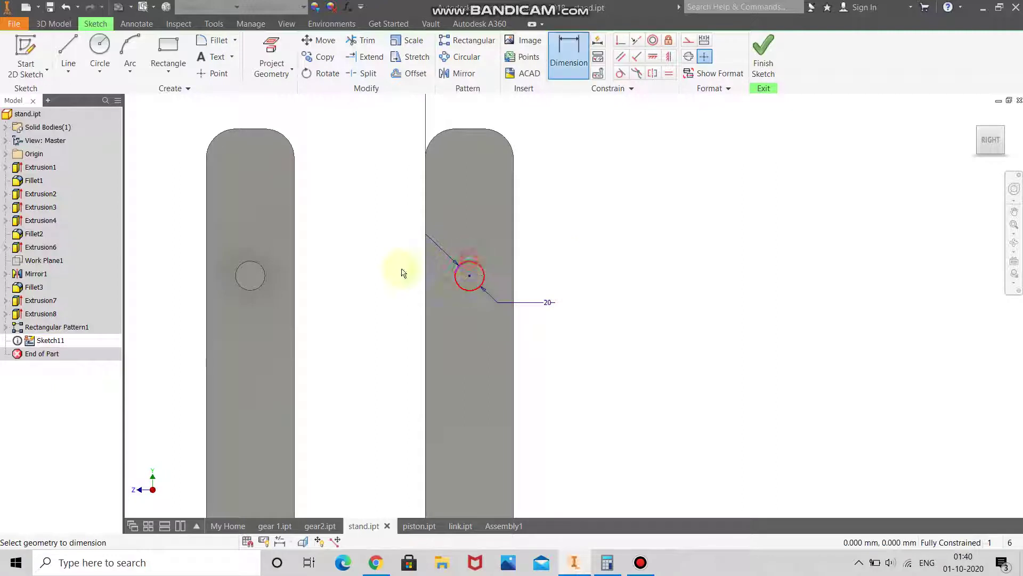
click(251, 262)
click(348, 265)
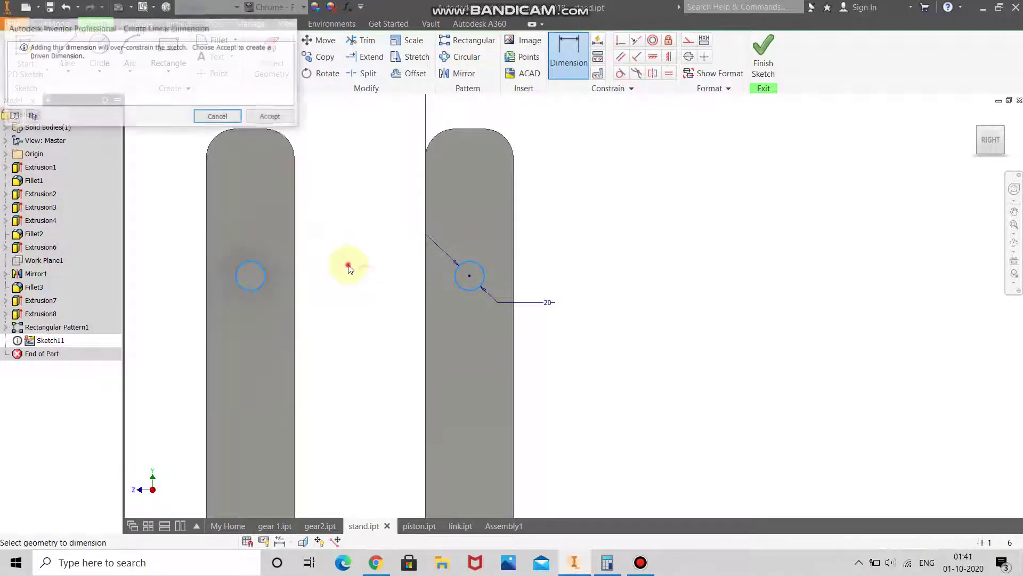
click(224, 117)
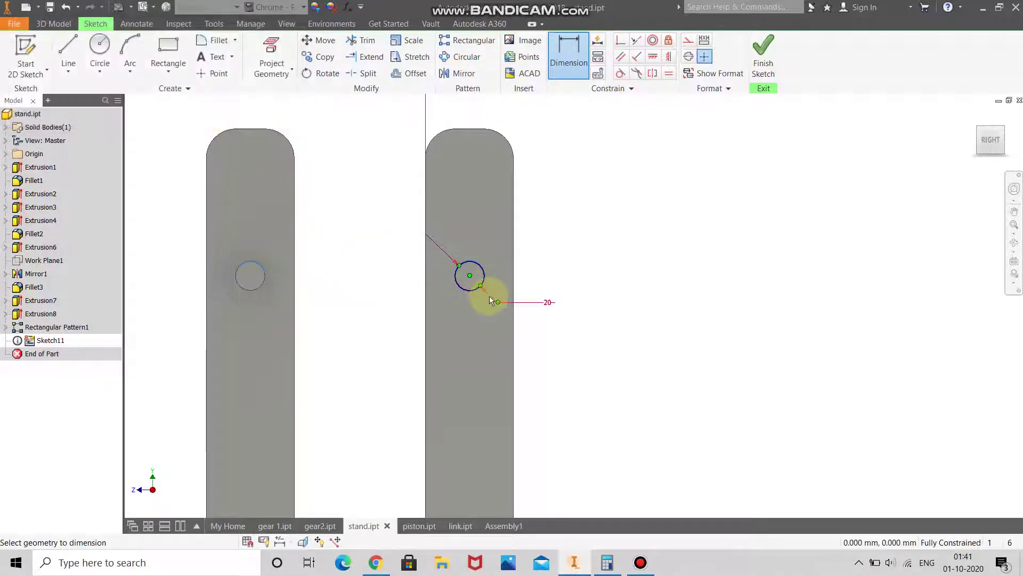
Draw a circle centred on the other narrow post's round pin, matching the pin's outline
click(100, 48)
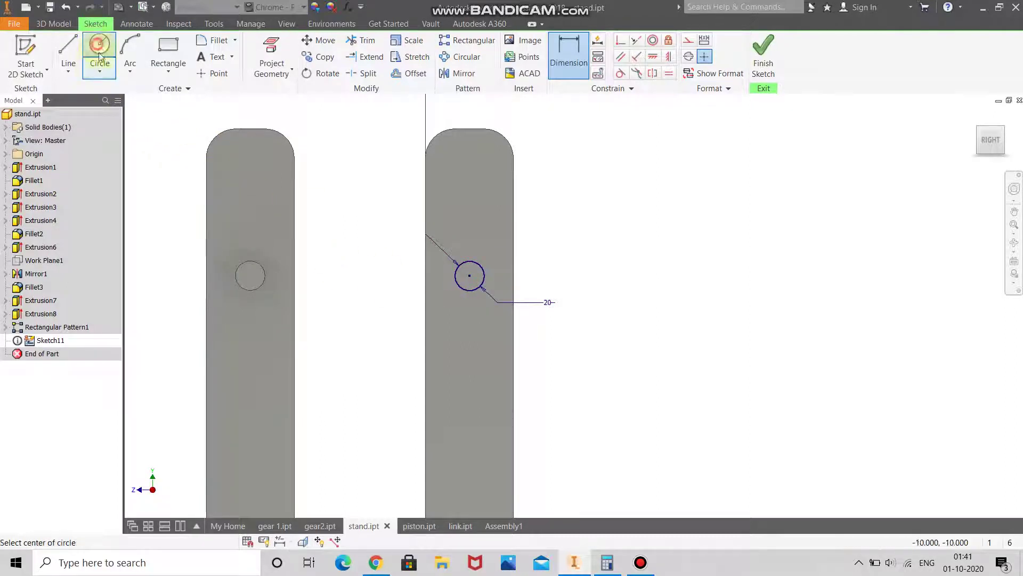
click(251, 274)
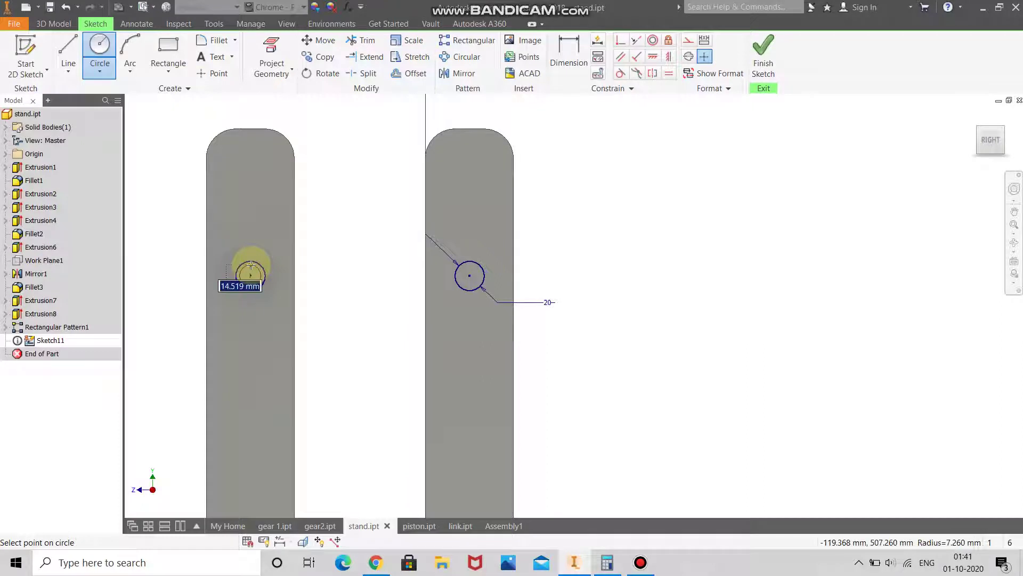
right_click(292, 267)
click(299, 231)
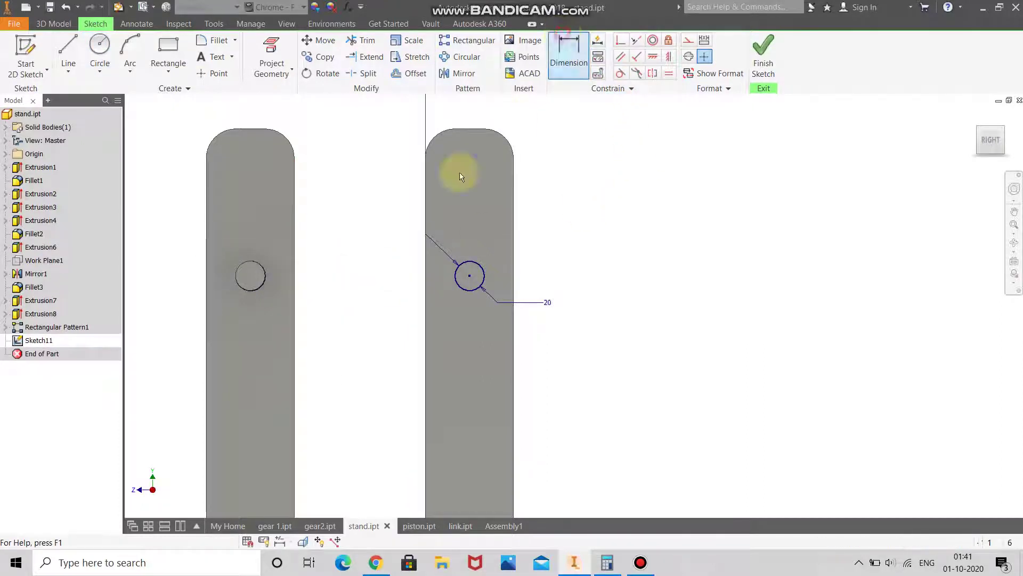
Try to dimension the distance between the new circle over the pin and the 20 mm circle
click(246, 260)
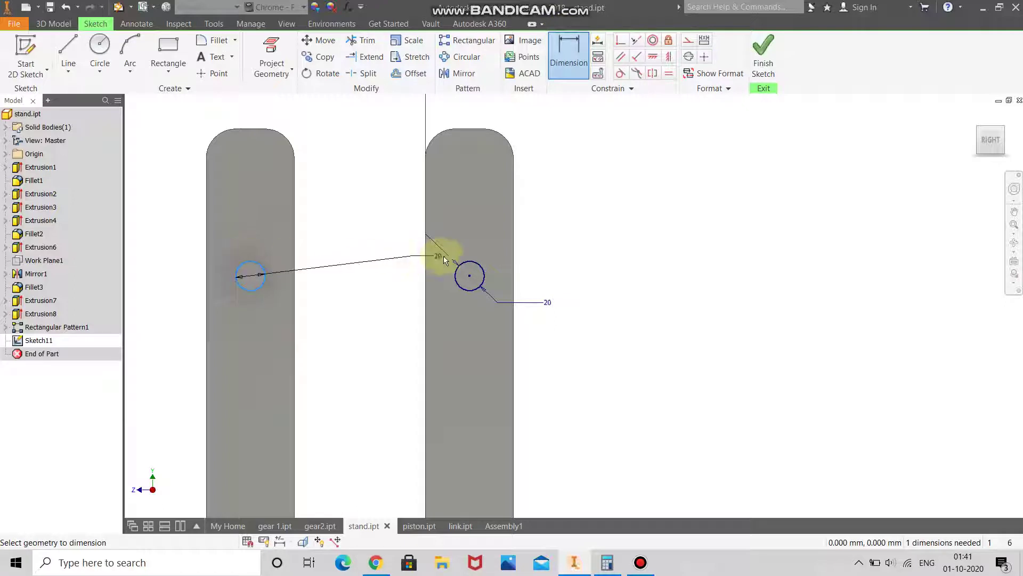
click(457, 264)
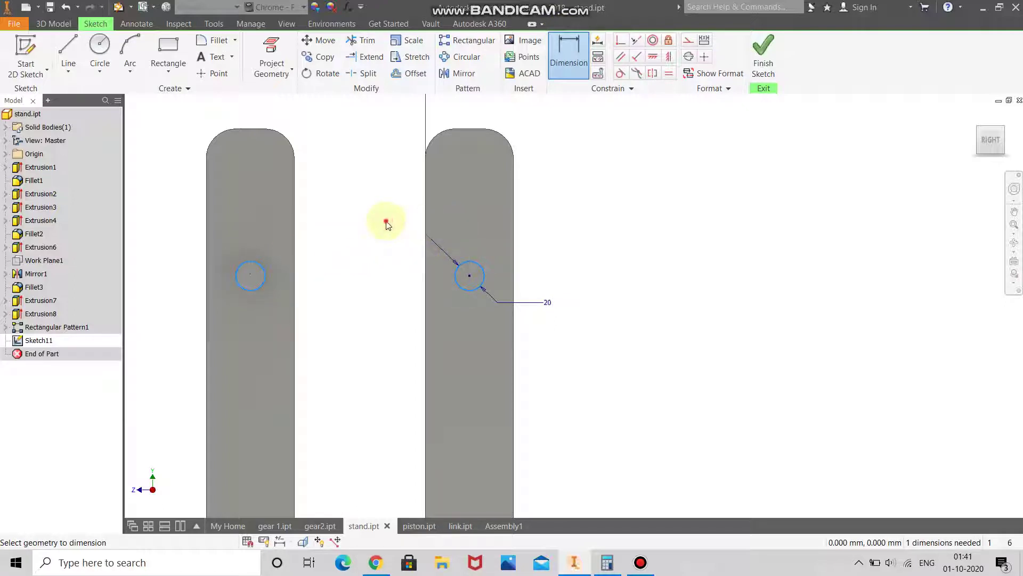
click(386, 223)
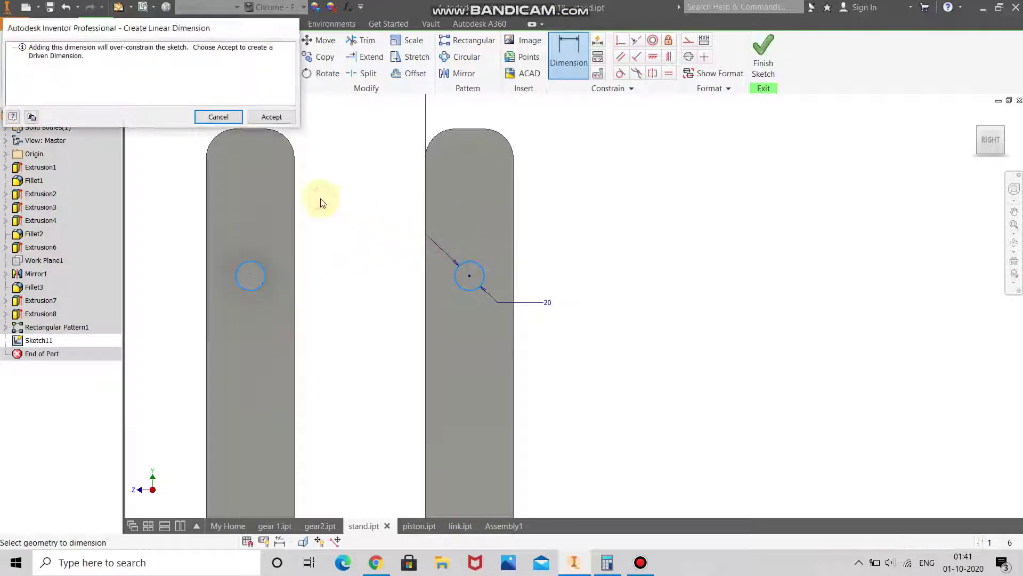
click(218, 118)
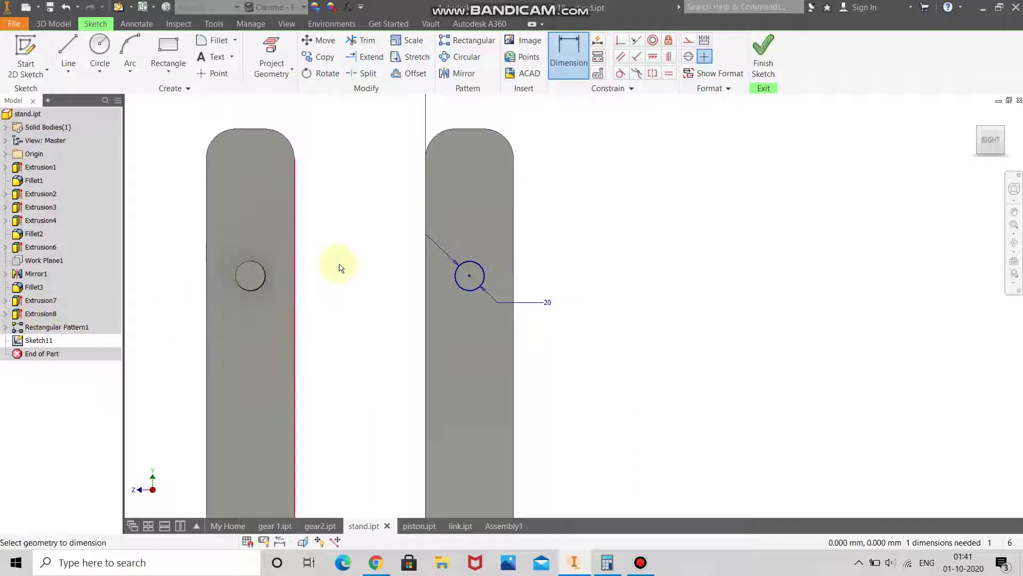
Draw a horizontal line about 209 mm long from the pin circle's centre through the 20 mm circle to beyond the second post
click(68, 53)
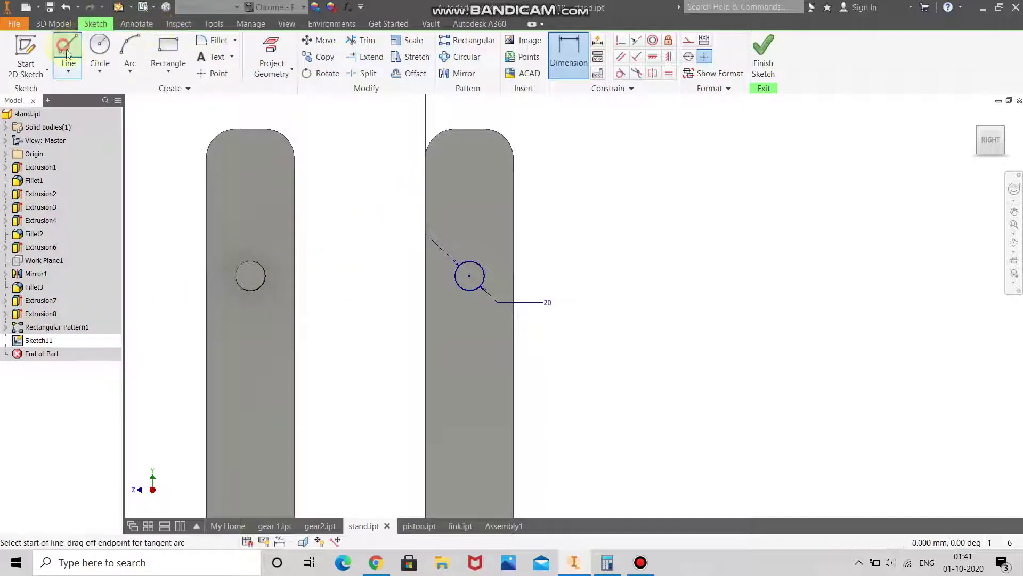
click(250, 274)
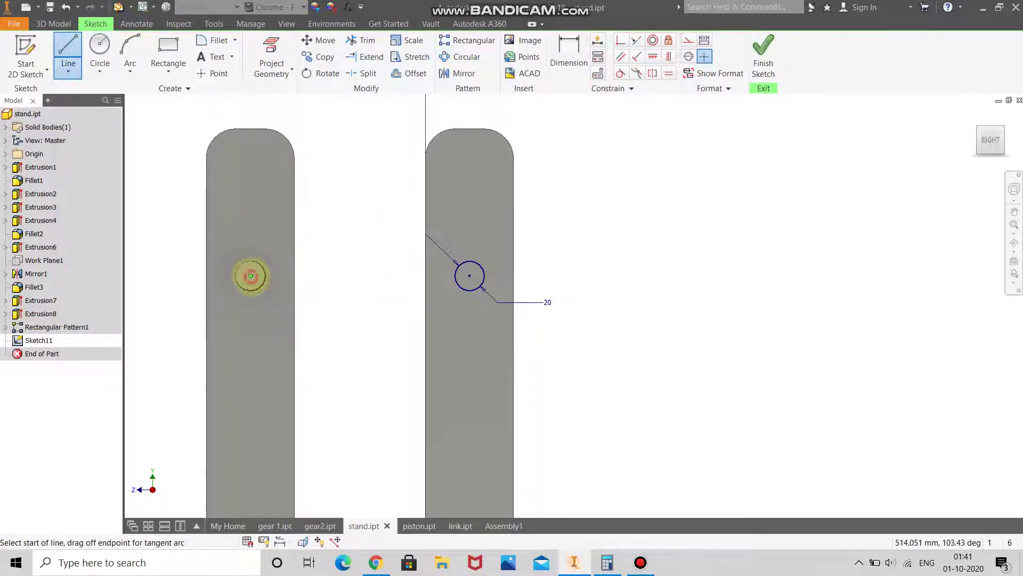
click(556, 274)
right_click(640, 249)
click(634, 285)
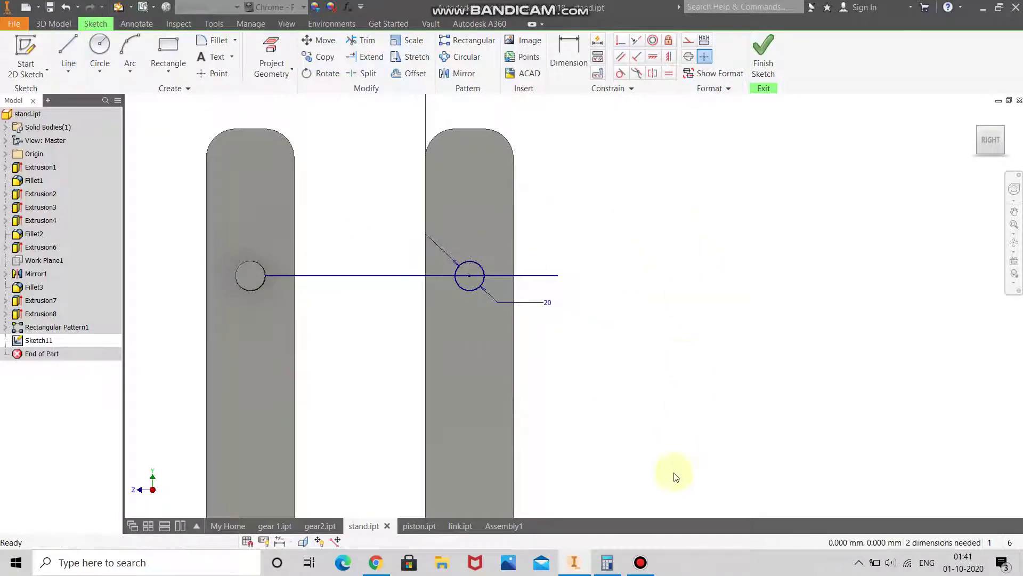
Dimension the horizontal line's length as 209.8005 mm, the result held in the Calculator
click(620, 564)
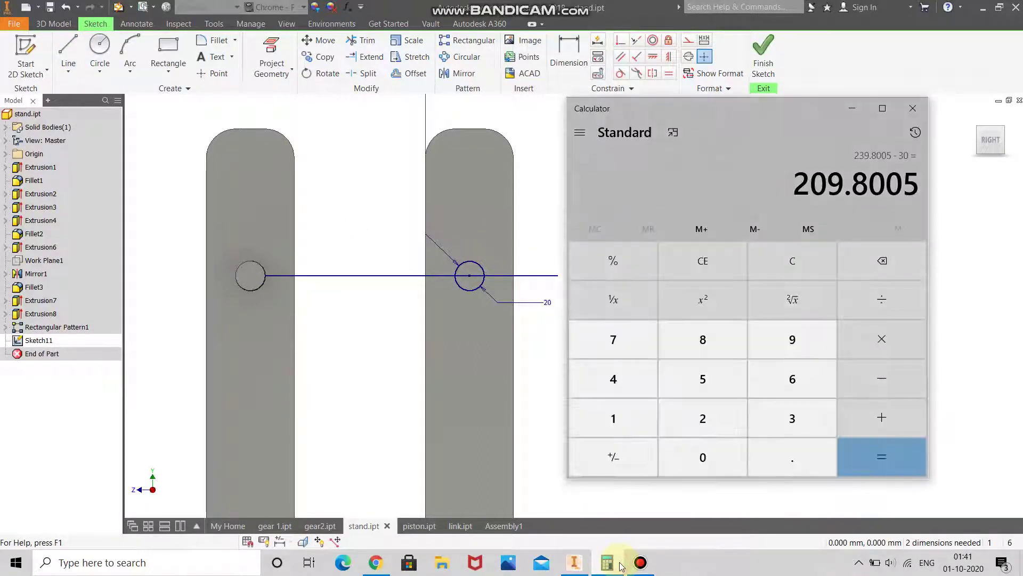
click(620, 564)
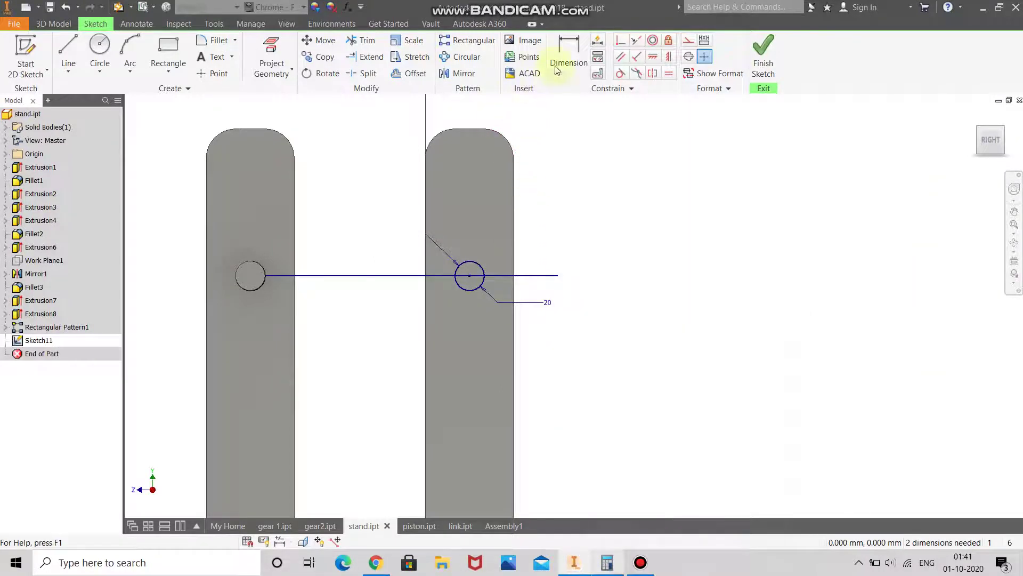
click(567, 51)
click(375, 276)
click(391, 215)
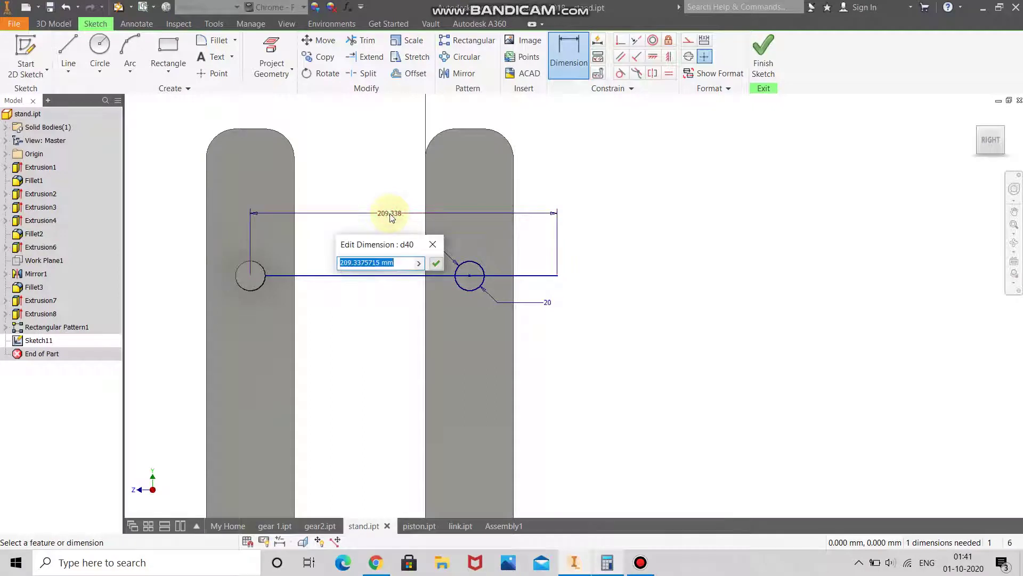
click(362, 264)
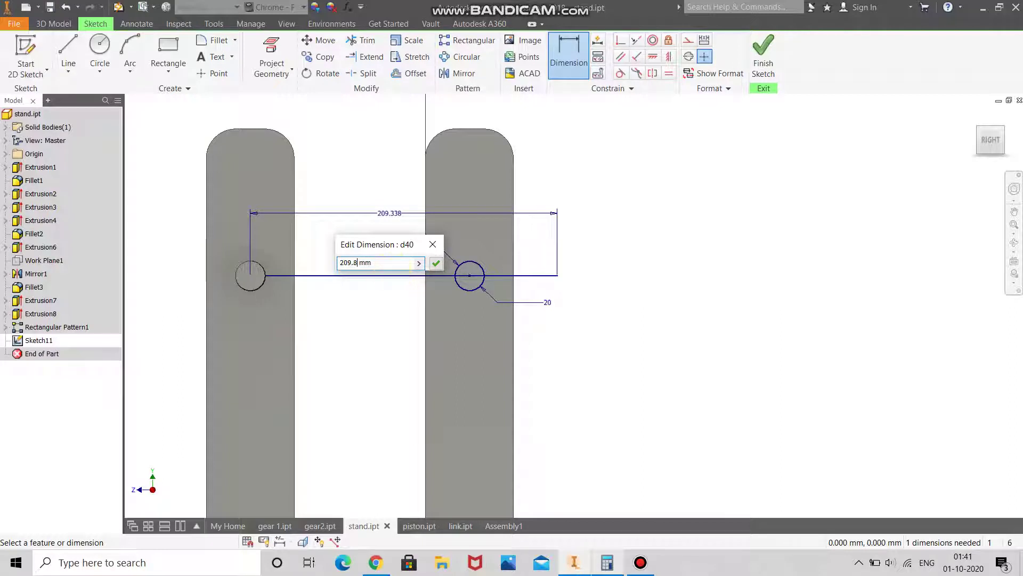
key(Return)
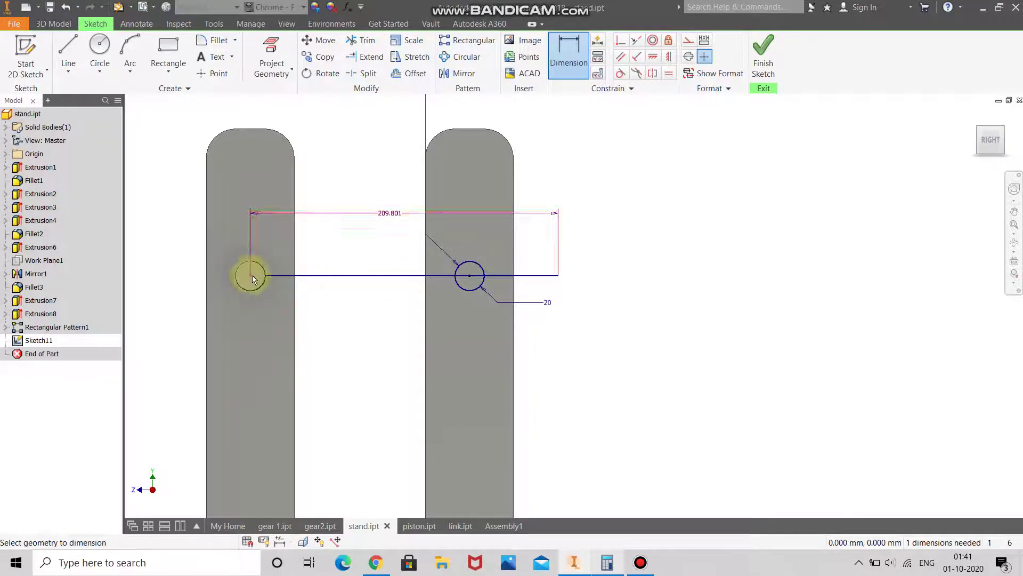
Draw a second line over the first, from the pin circle's centre to the first line's far end
click(67, 54)
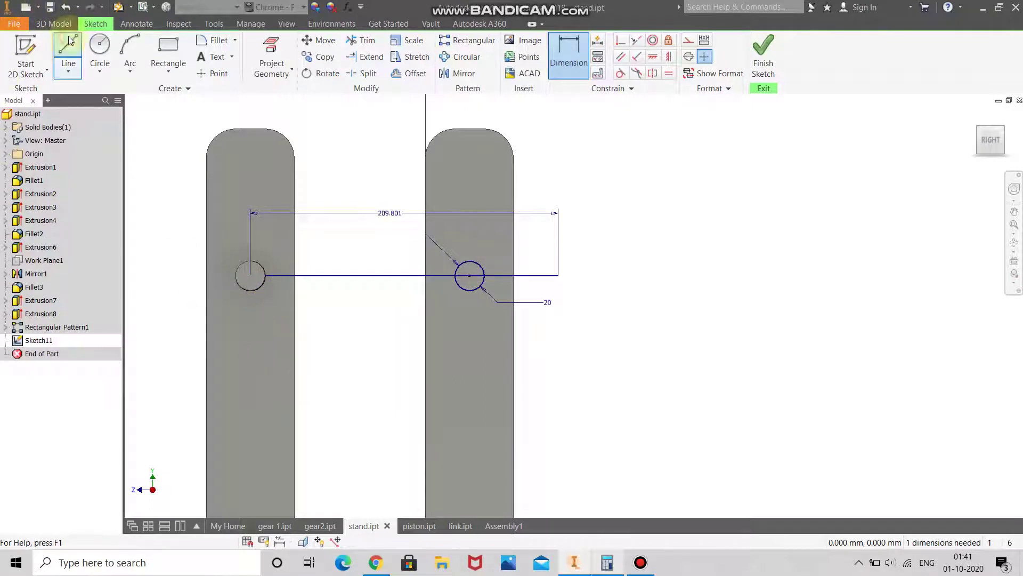
click(251, 276)
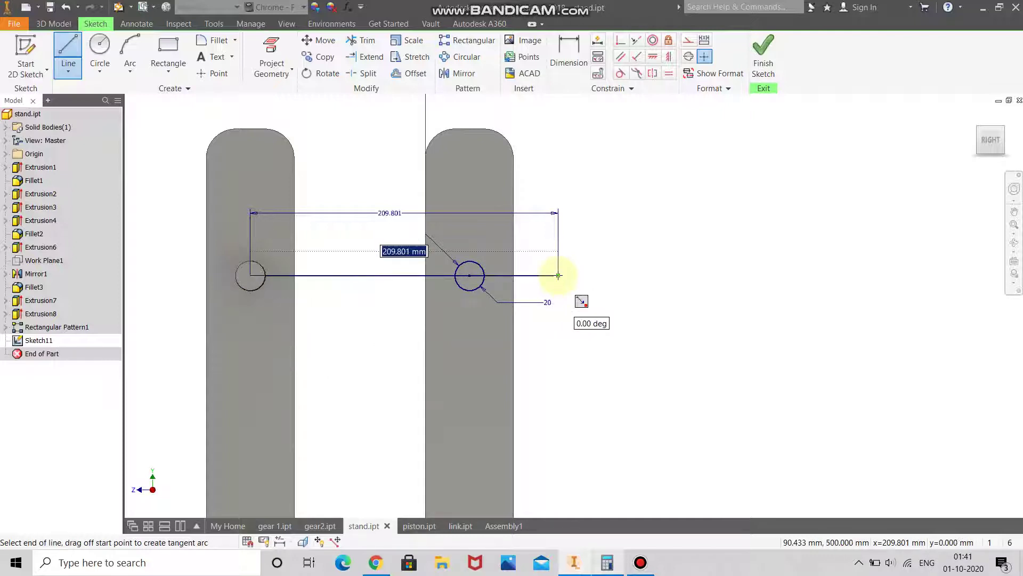
scroll(558, 276, down, 3)
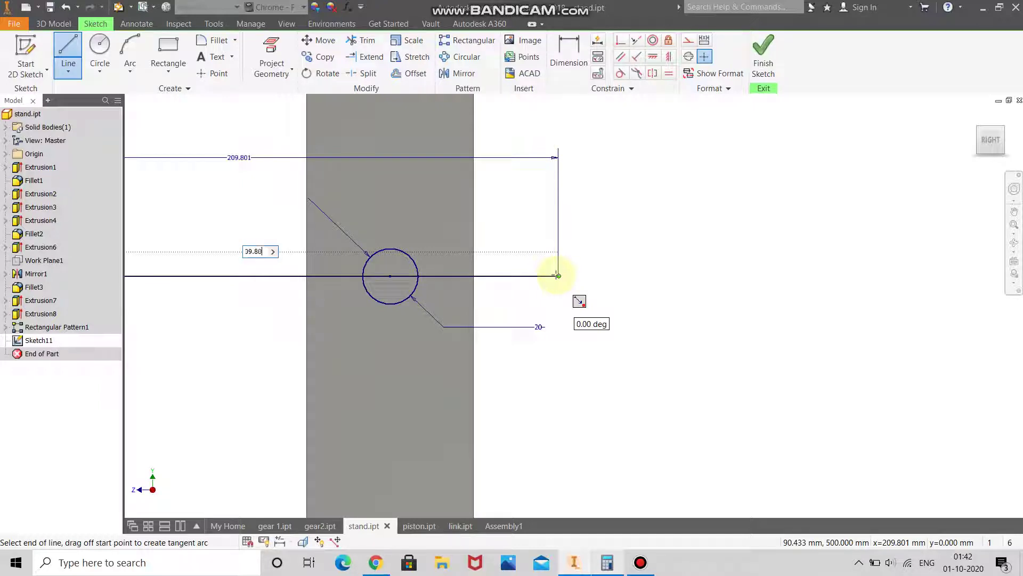
click(558, 276)
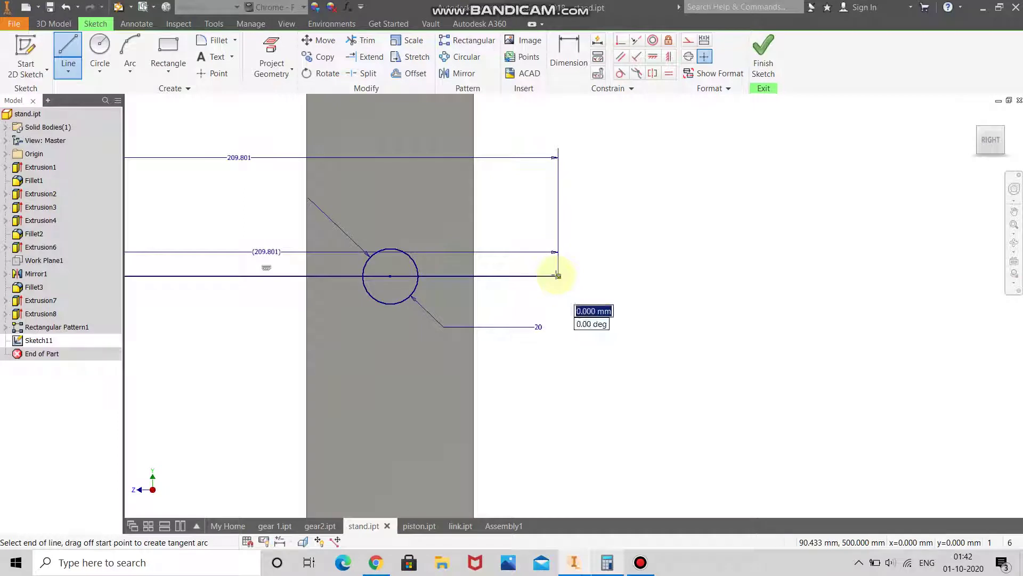
right_click(610, 253)
click(659, 255)
scroll(511, 283, down, 5)
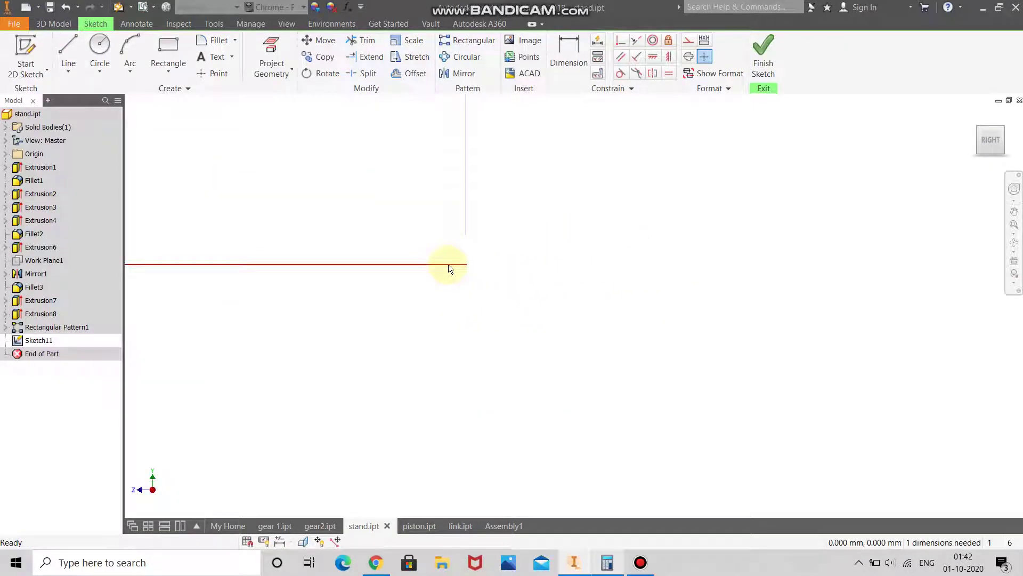
key(ctrl+z)
scroll(577, 264, down, 3)
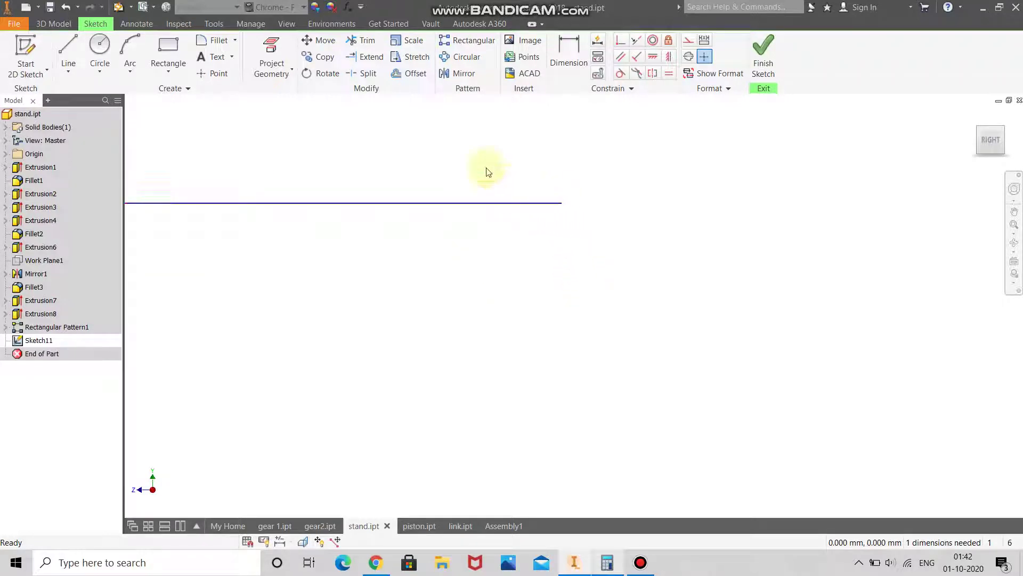
click(362, 41)
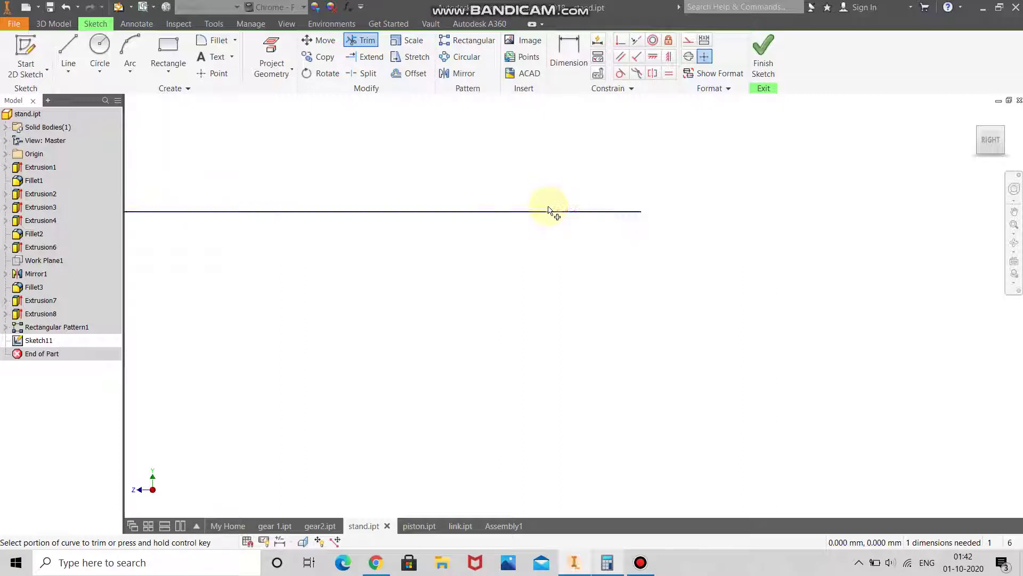
right_click(572, 265)
click(608, 261)
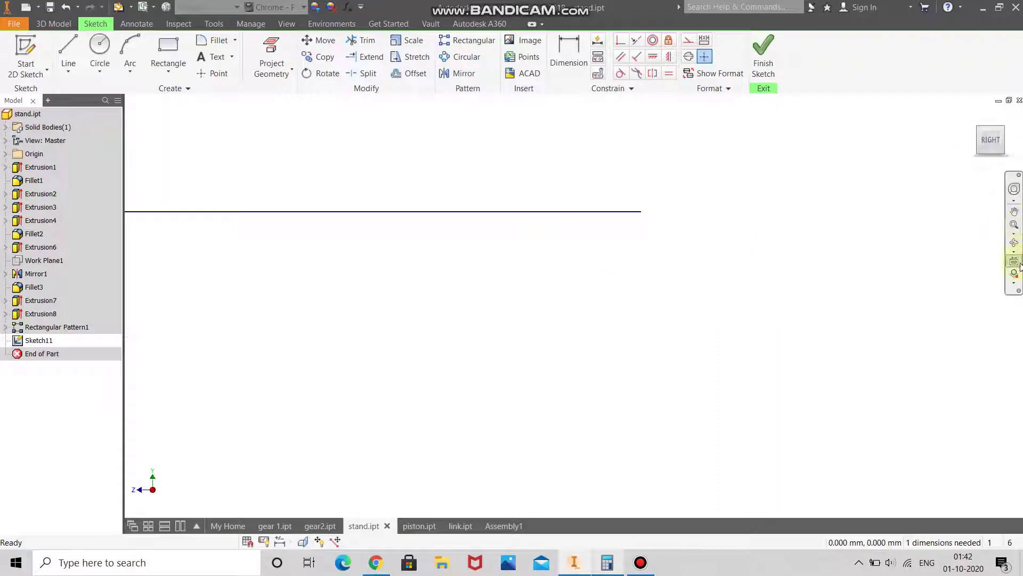
Draw a 20 mm circle centred on the horizontal line's far end and remove the 20 mm circle on the second post
click(1015, 244)
mouse_move(817, 274)
mouse_down()
mouse_move(620, 328)
mouse_move(623, 373)
mouse_move(662, 367)
mouse_move(623, 343)
mouse_move(567, 384)
mouse_up()
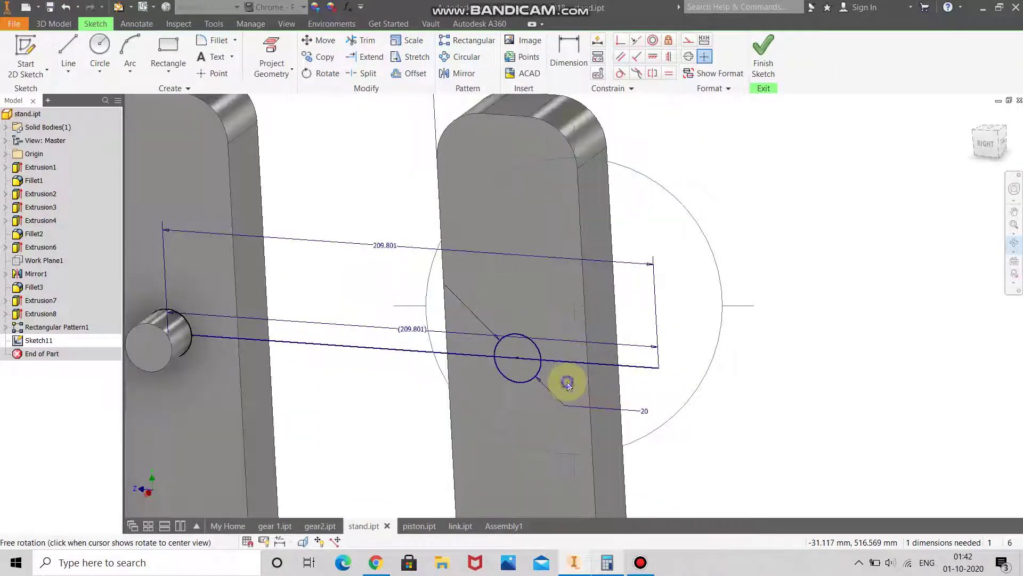
key(Escape)
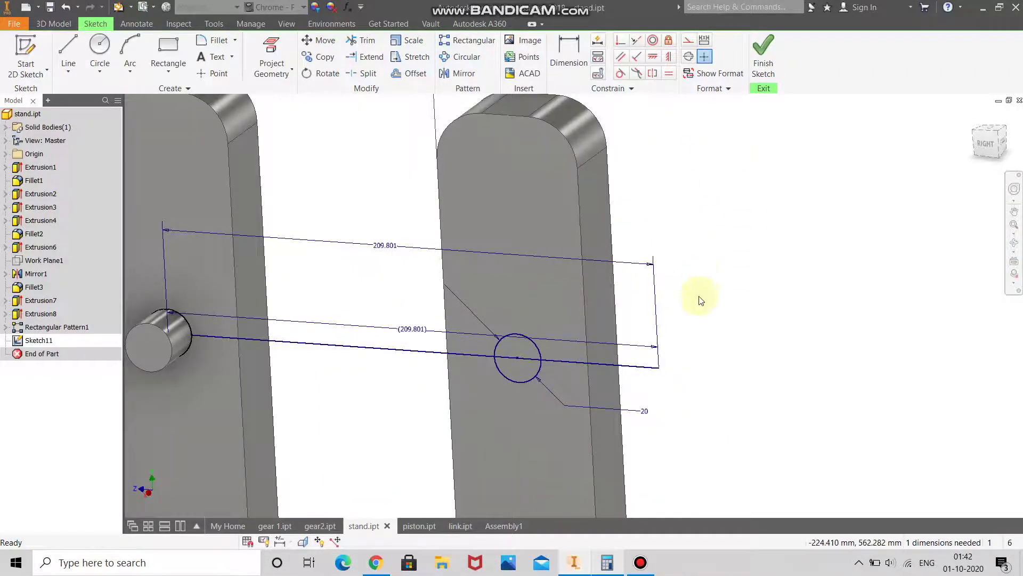
click(987, 143)
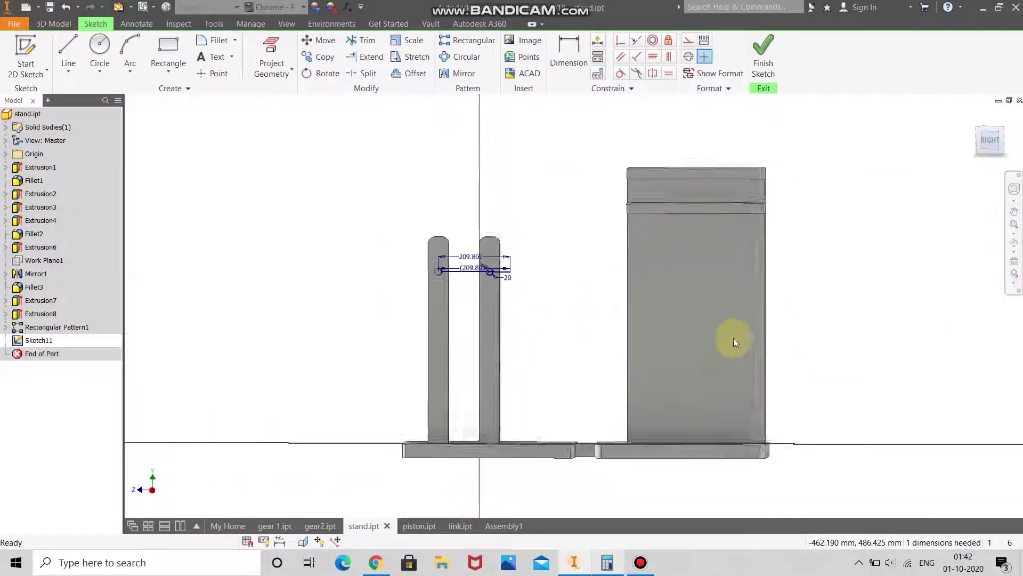
scroll(513, 282, up, 4)
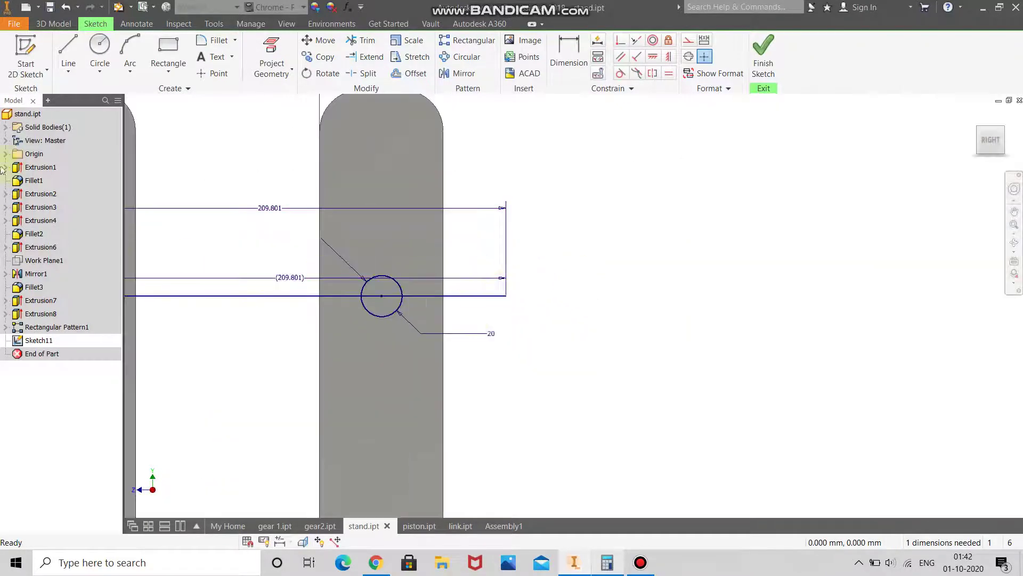
click(99, 48)
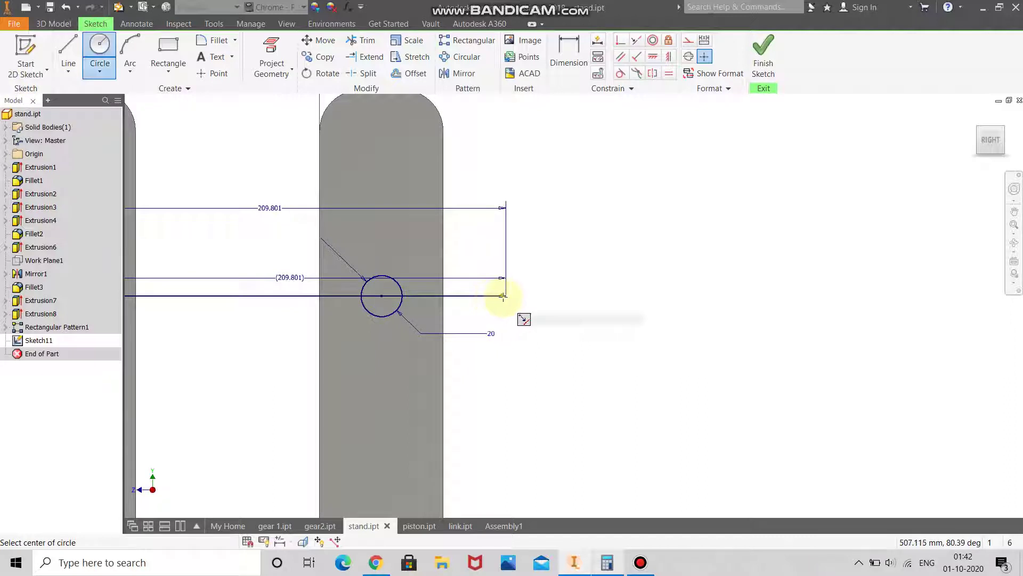
click(506, 296)
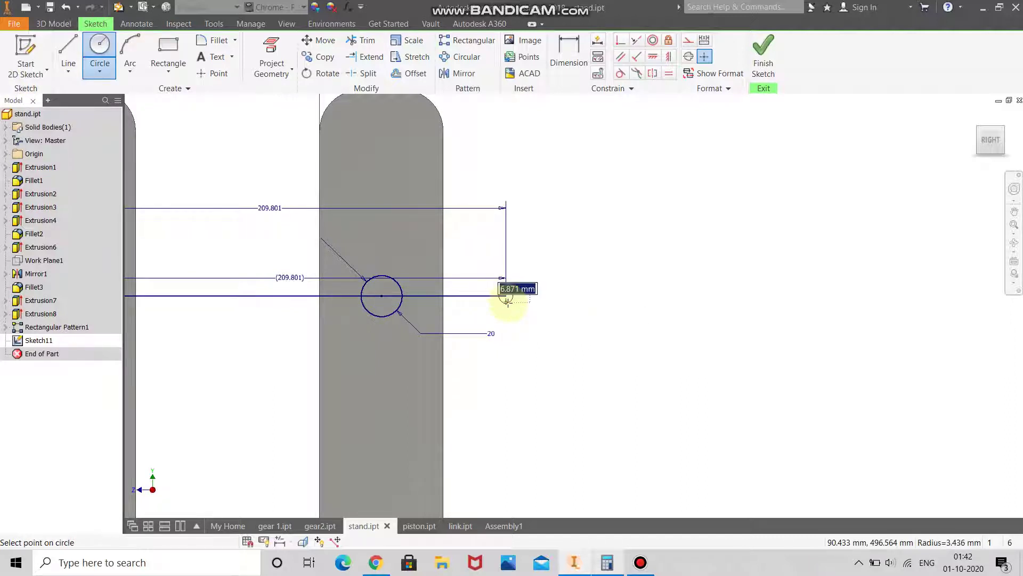
key(Return)
right_click(661, 292)
click(712, 293)
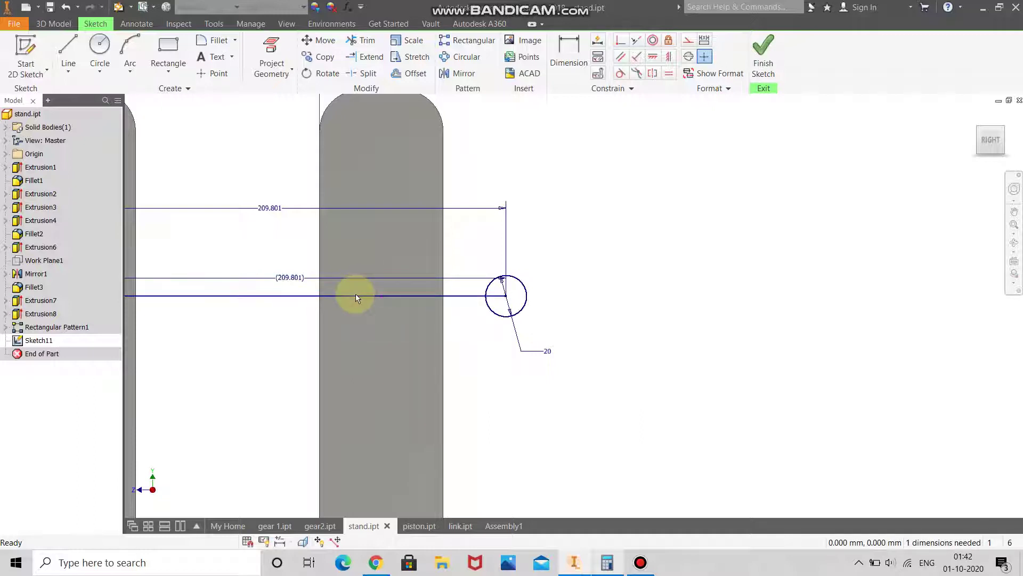
Delete the horizontal lines from the sketch, keeping the 20 mm circle beside the second post, and finish the sketch
click(372, 297)
key(Delete)
scroll(410, 288, up, 2)
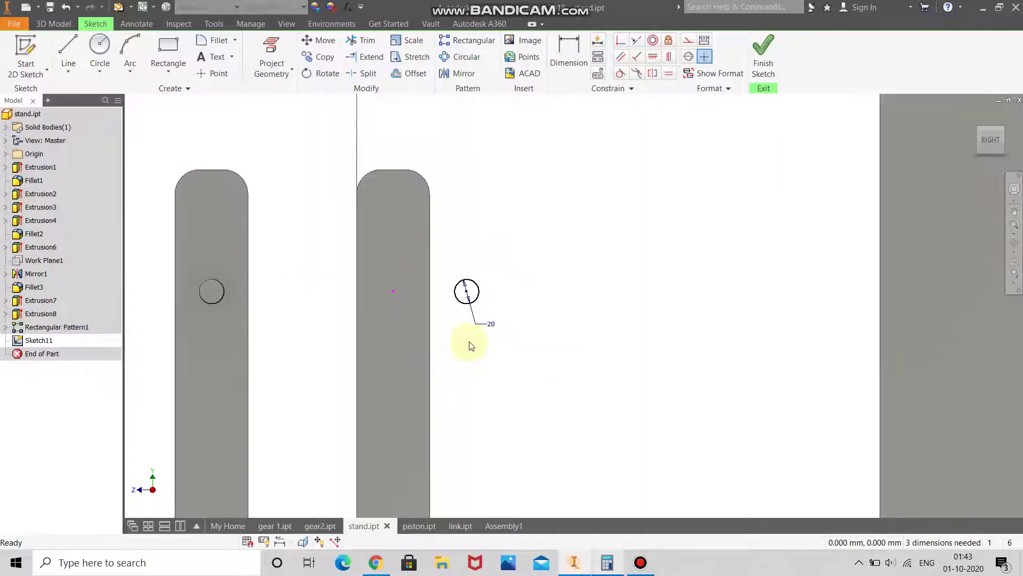
click(765, 54)
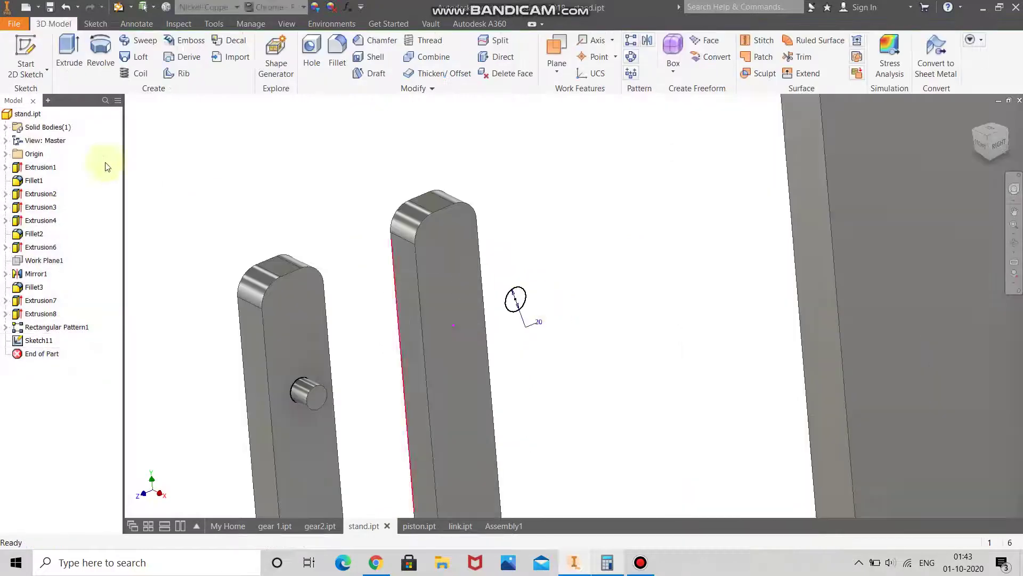
Extrude the 20 mm circle beside the second post by 20 mm to form a pin
click(69, 54)
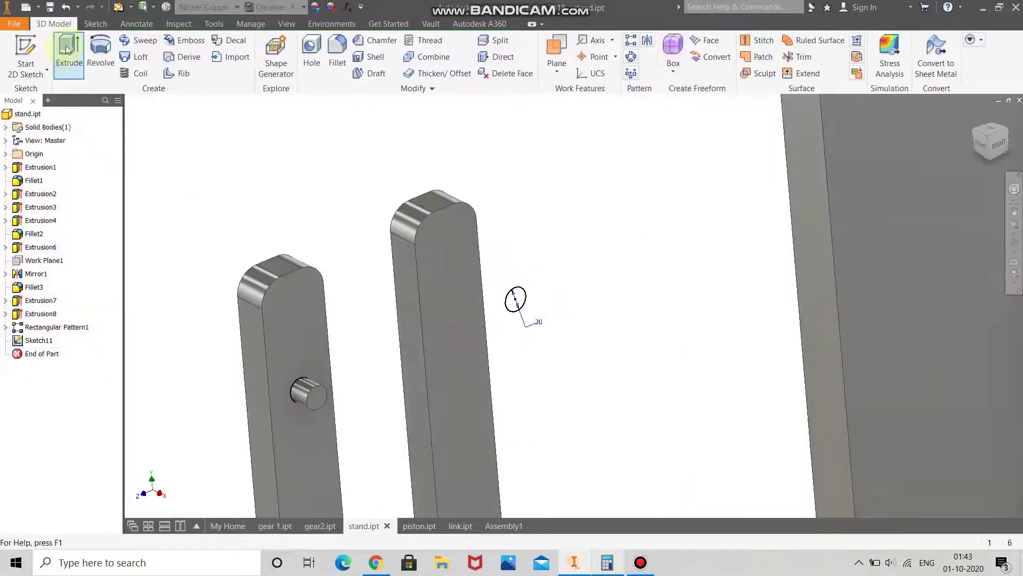
click(515, 297)
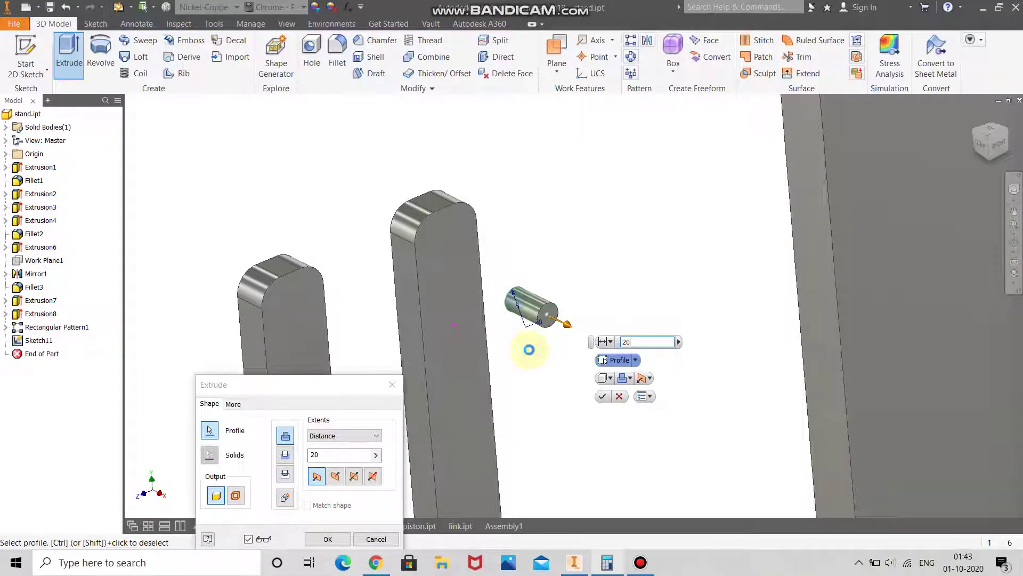
key(Return)
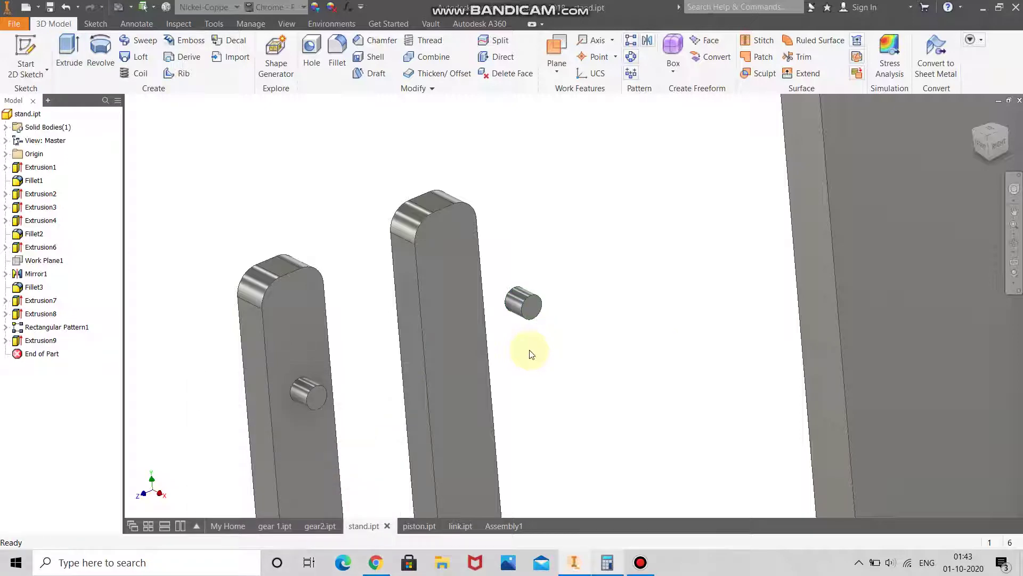
click(650, 567)
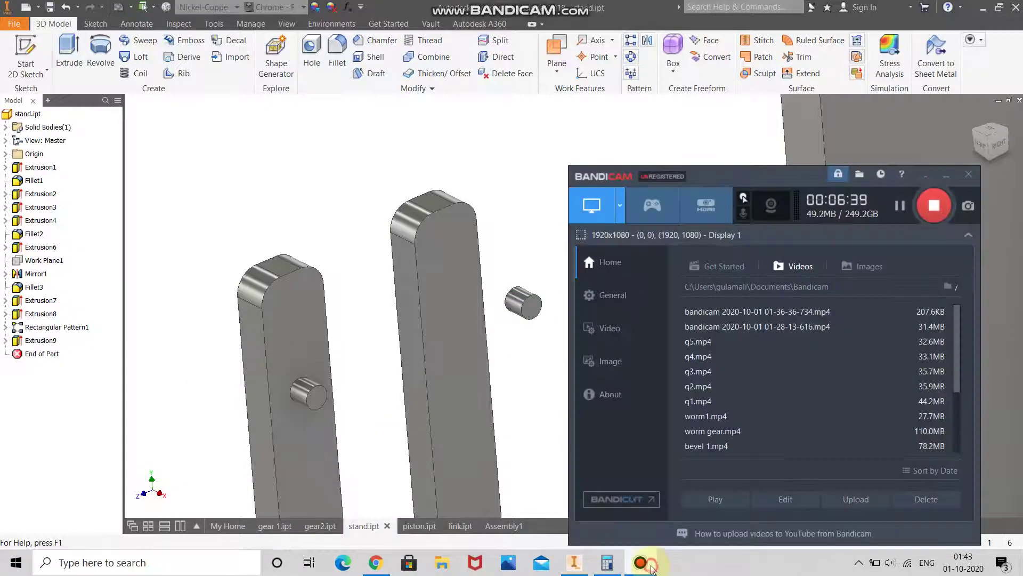
click(651, 568)
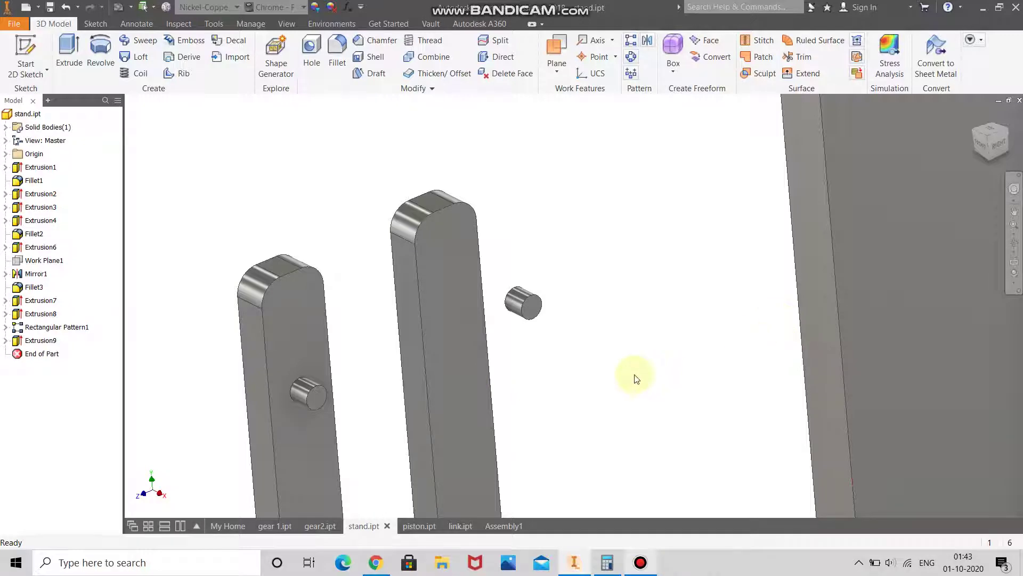
Start a sketch on the second post's narrow side face that faces the tall plate
click(1015, 243)
drag(606, 309, 532, 338)
right_click(533, 338)
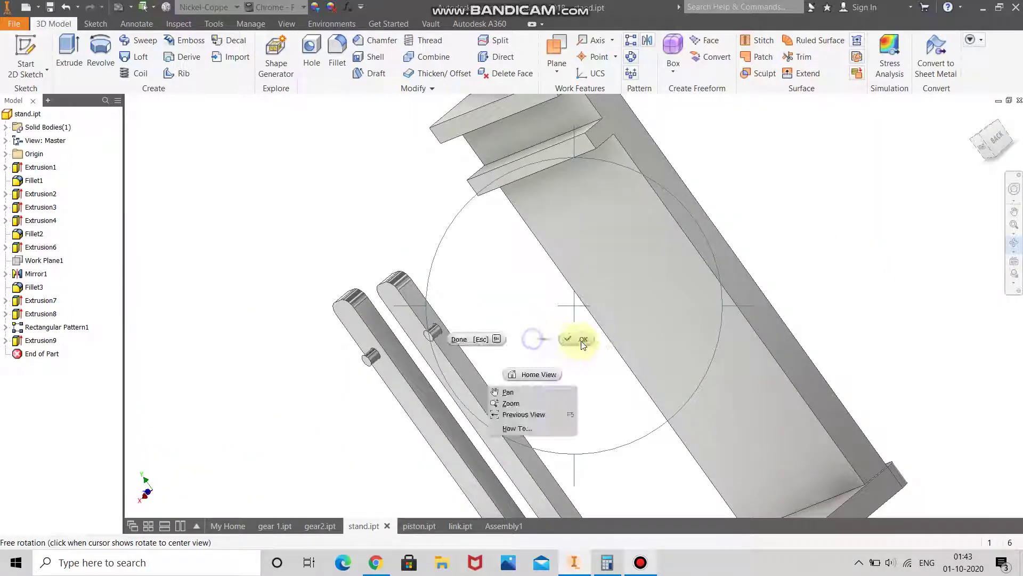
click(581, 341)
click(426, 317)
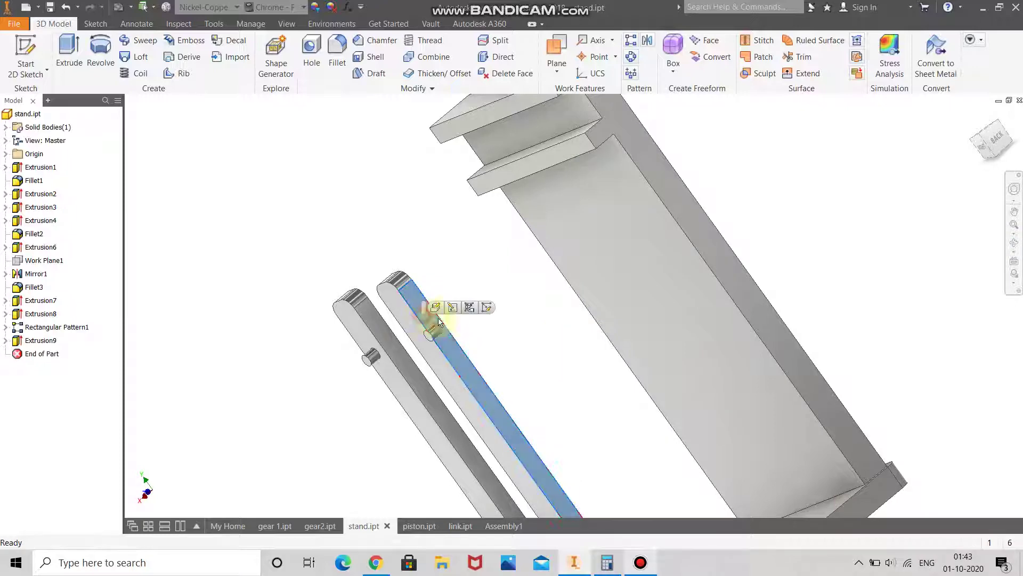
click(481, 310)
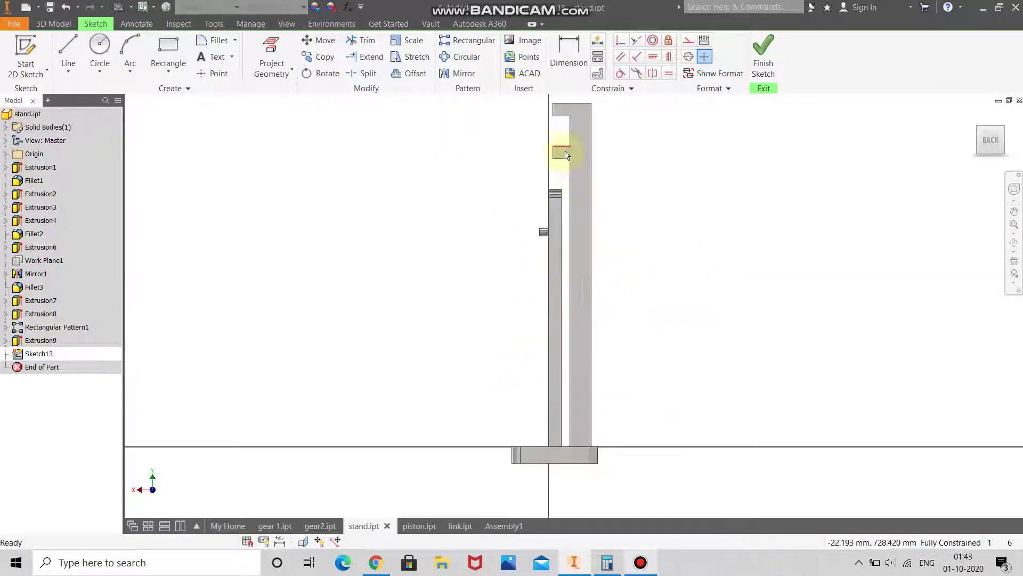
Draw a 15 mm wide rectangle over the second post's side face, from its base corner to its opposite top corner, and finish the sketch
click(100, 51)
click(160, 53)
scroll(464, 442, down, 5)
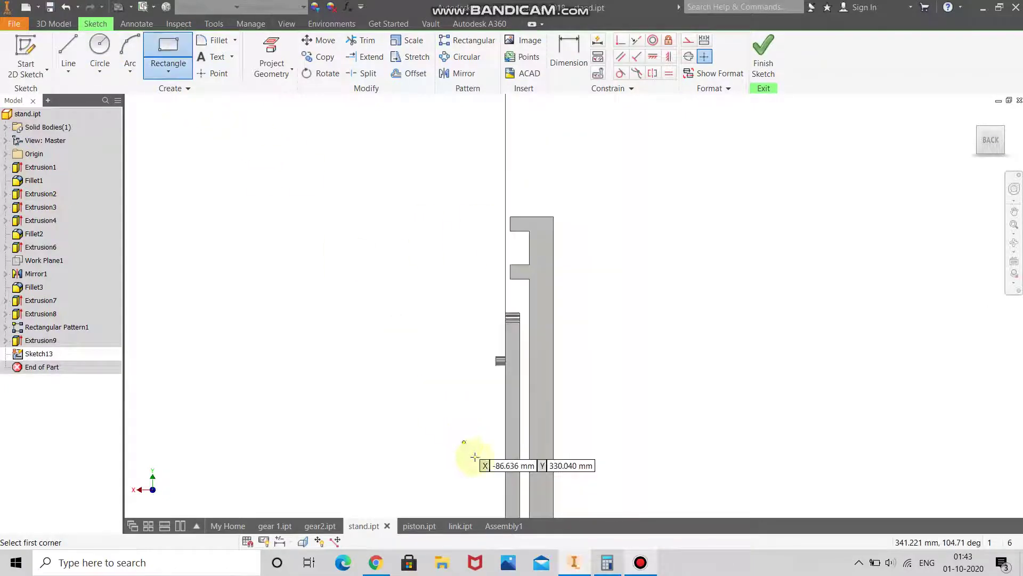
scroll(532, 491, up, 3)
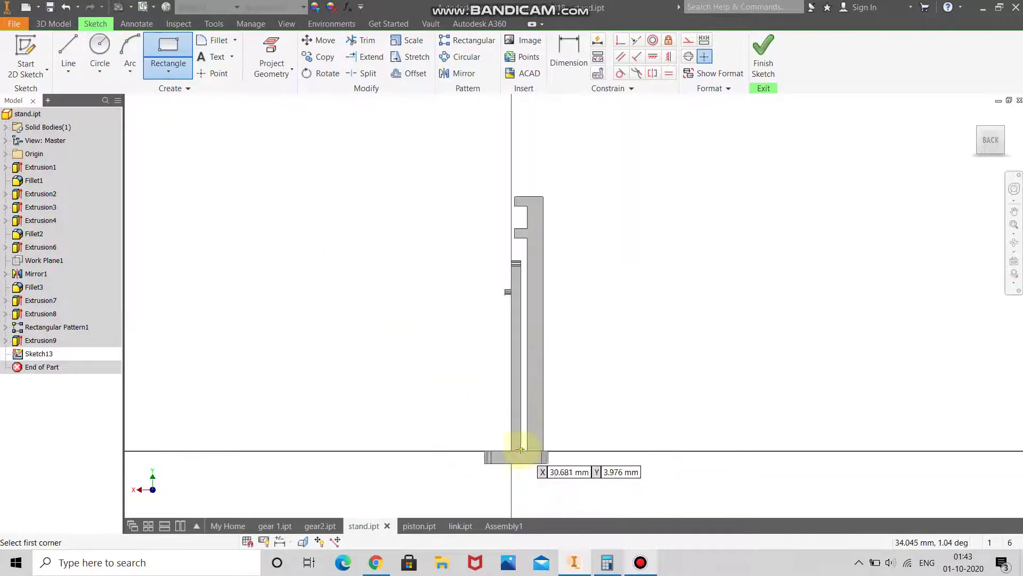
click(521, 449)
scroll(520, 479, down, 3)
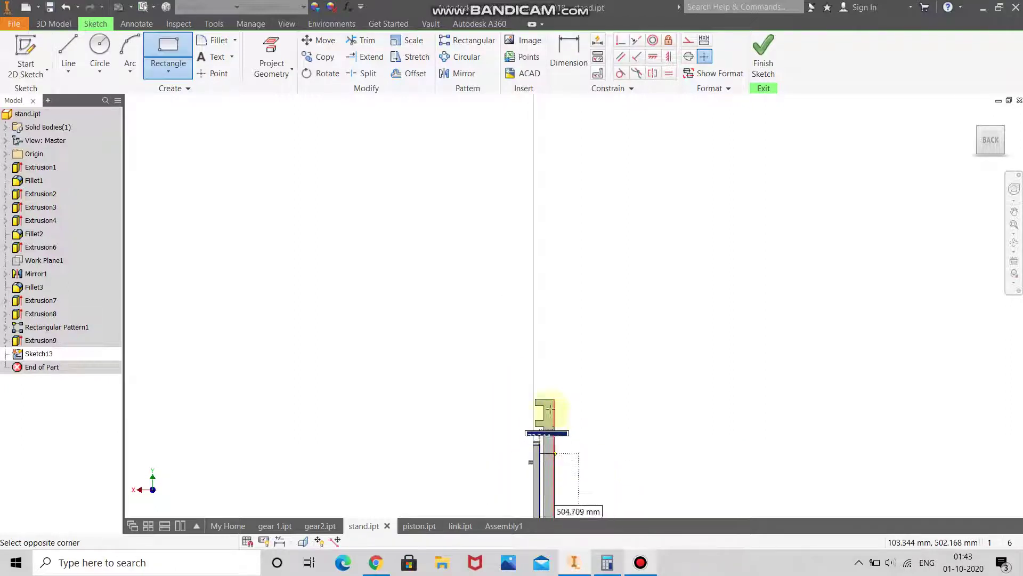
scroll(557, 459, down, 2)
scroll(563, 482, up, 4)
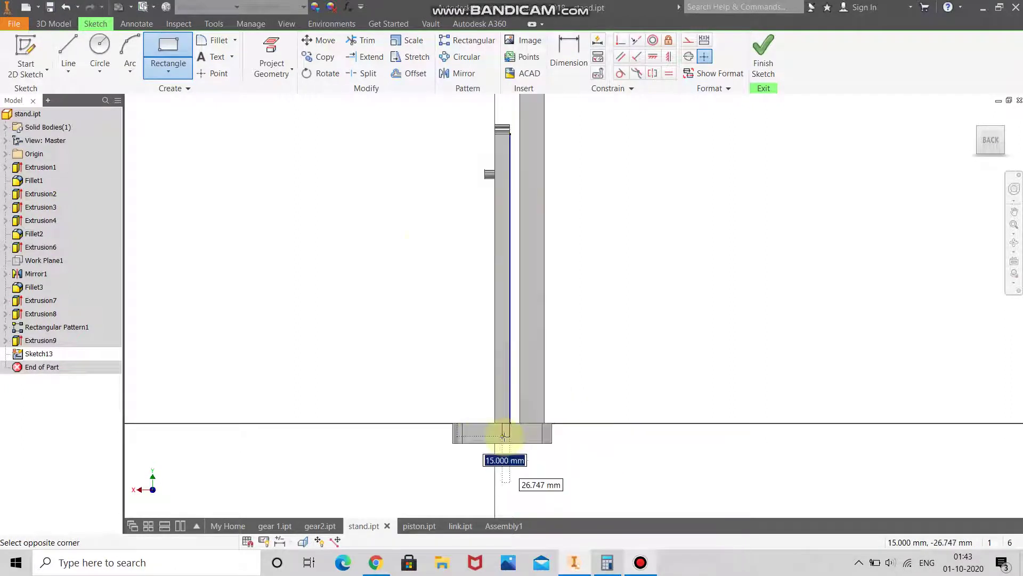
click(495, 130)
click(764, 53)
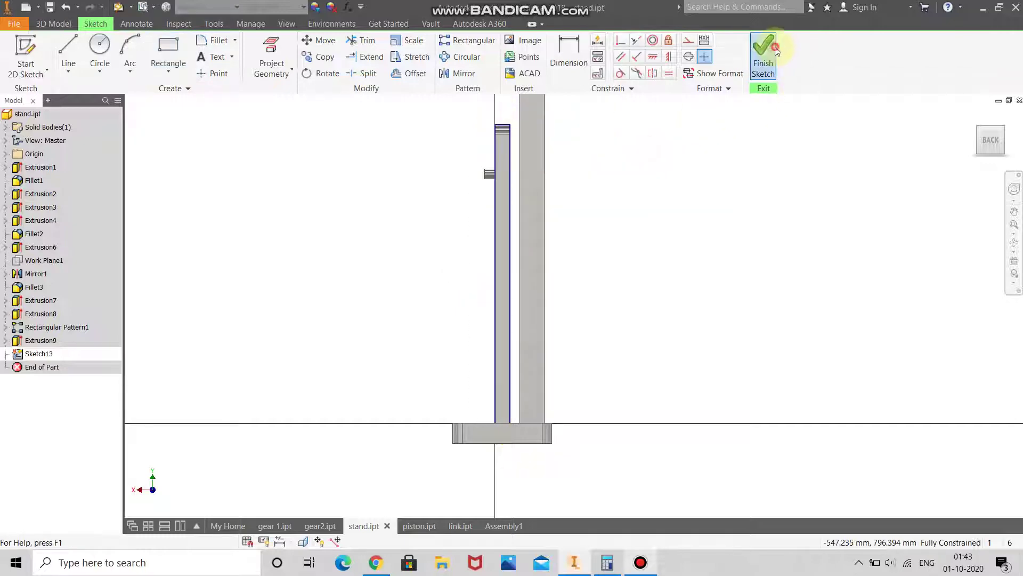
Extrude the rectangle by 60+10 mm to widen the second post past the new pin
key(e)
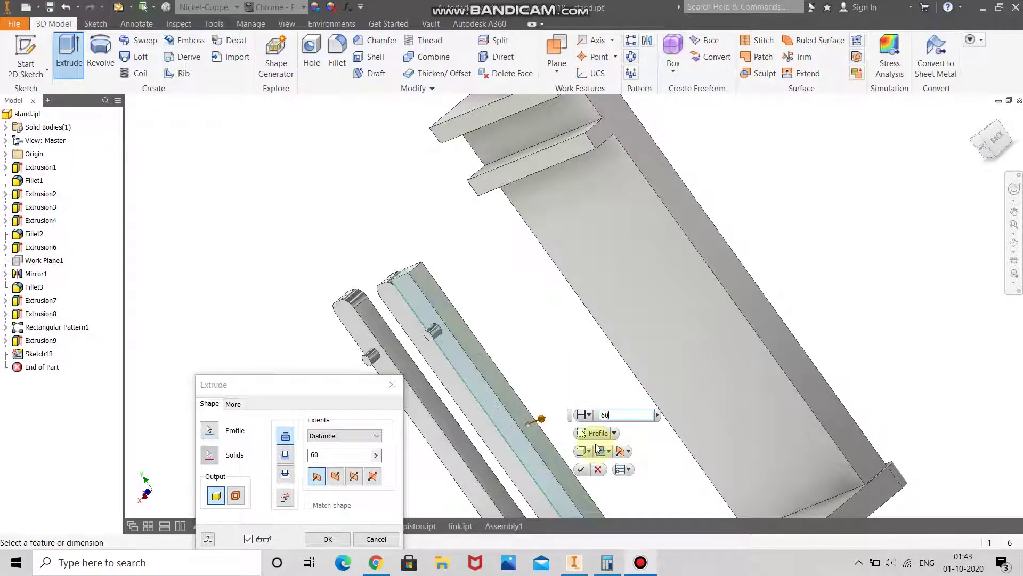
click(1015, 243)
drag(754, 331, 699, 323)
drag(643, 347, 625, 338)
right_click(693, 343)
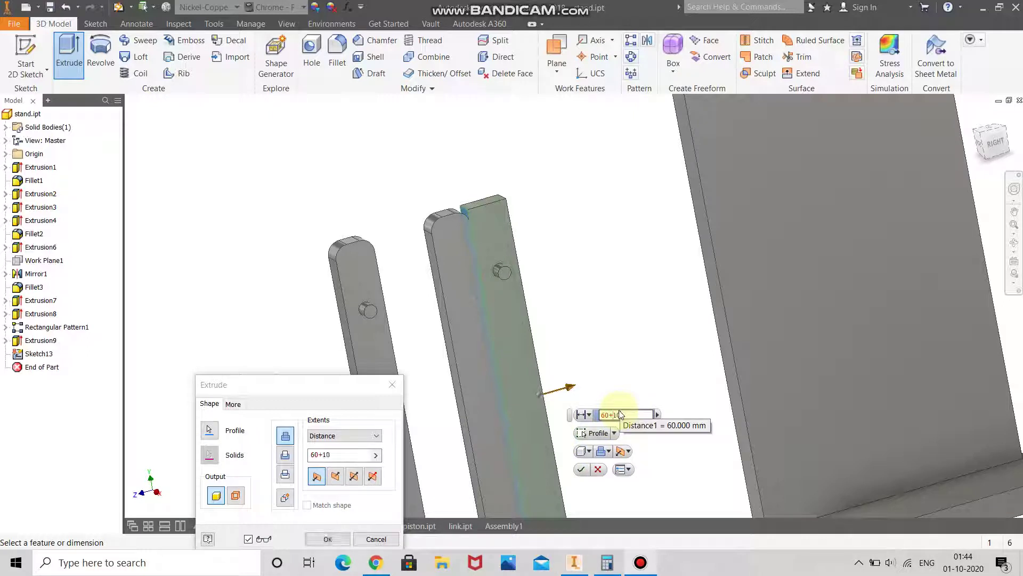
click(580, 468)
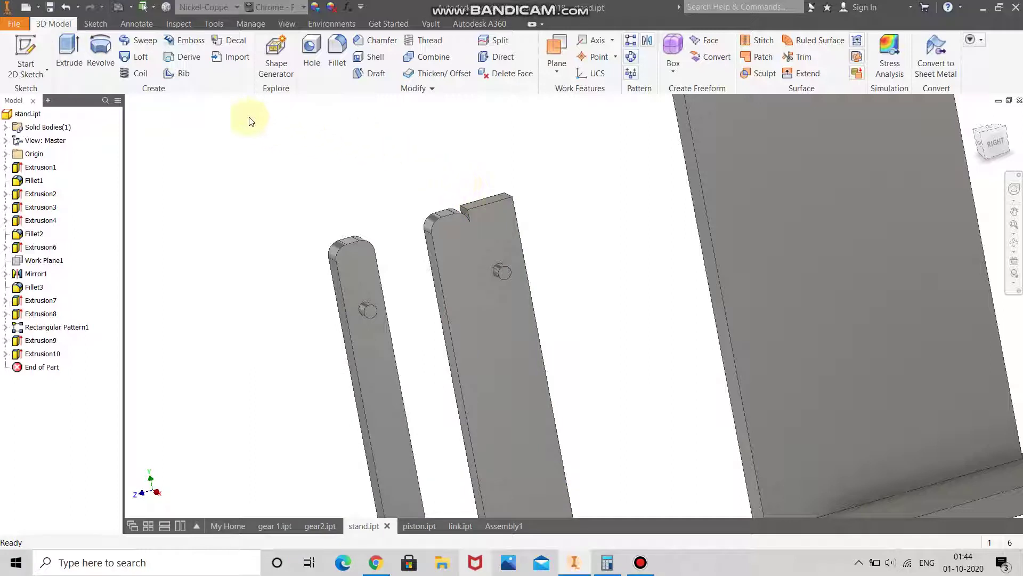
Apply a 20 mm fillet to the outer top edge of the widened post
click(336, 51)
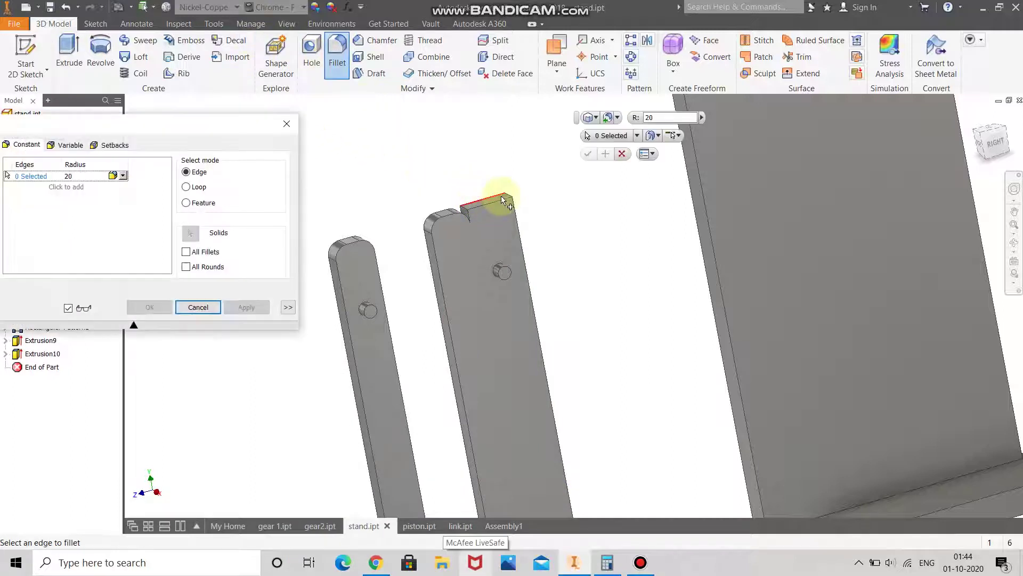
click(510, 197)
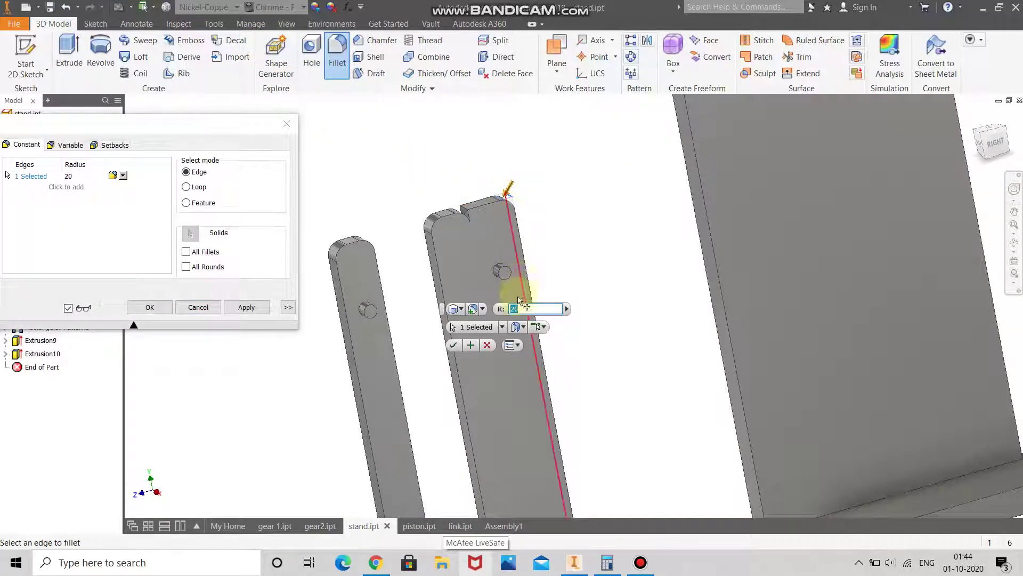
click(454, 345)
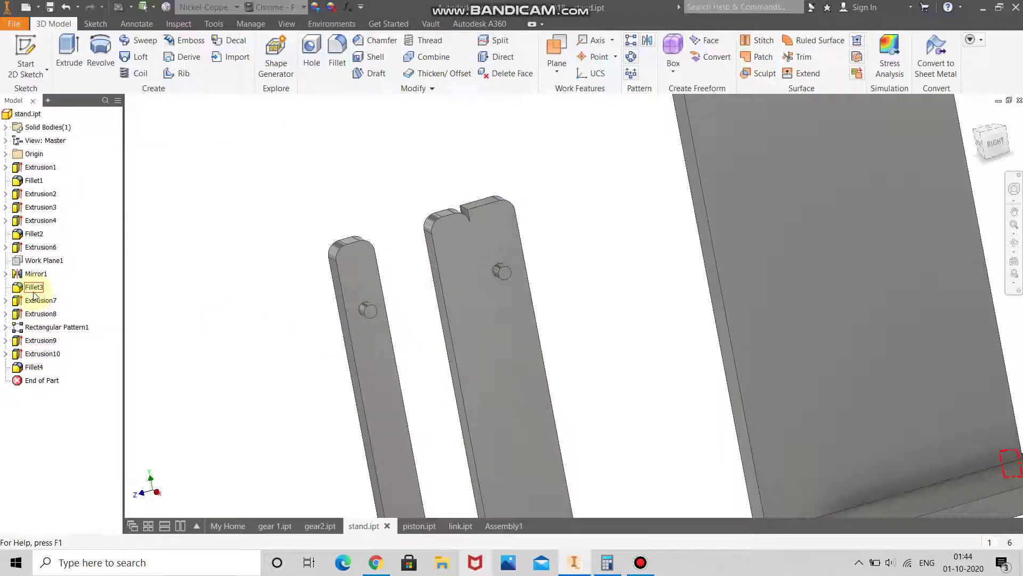
Delete the earlier fillet feature rounding both posts' tops, Fillet2, while keeping its dependent features
right_click(31, 235)
click(51, 249)
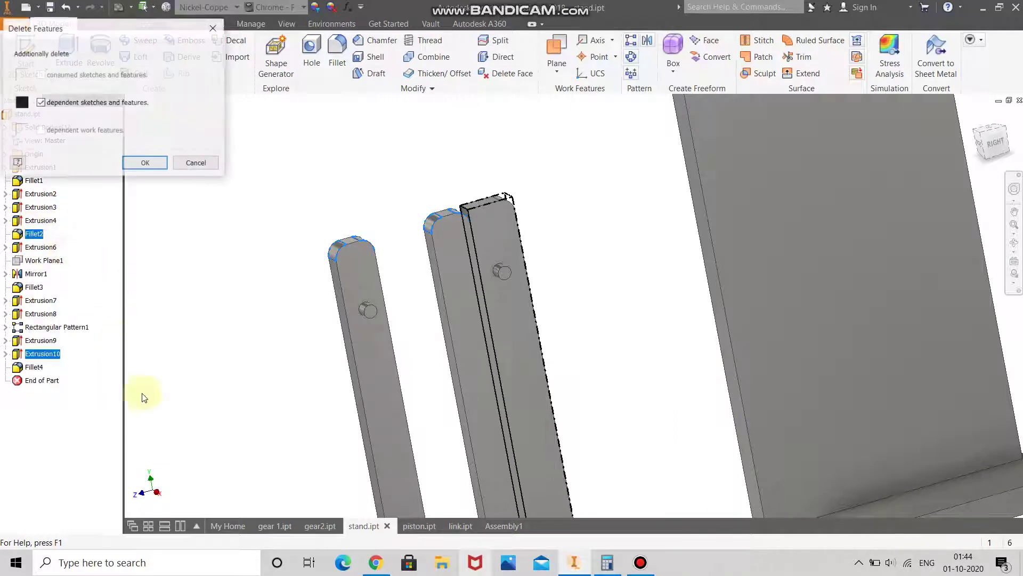
click(144, 163)
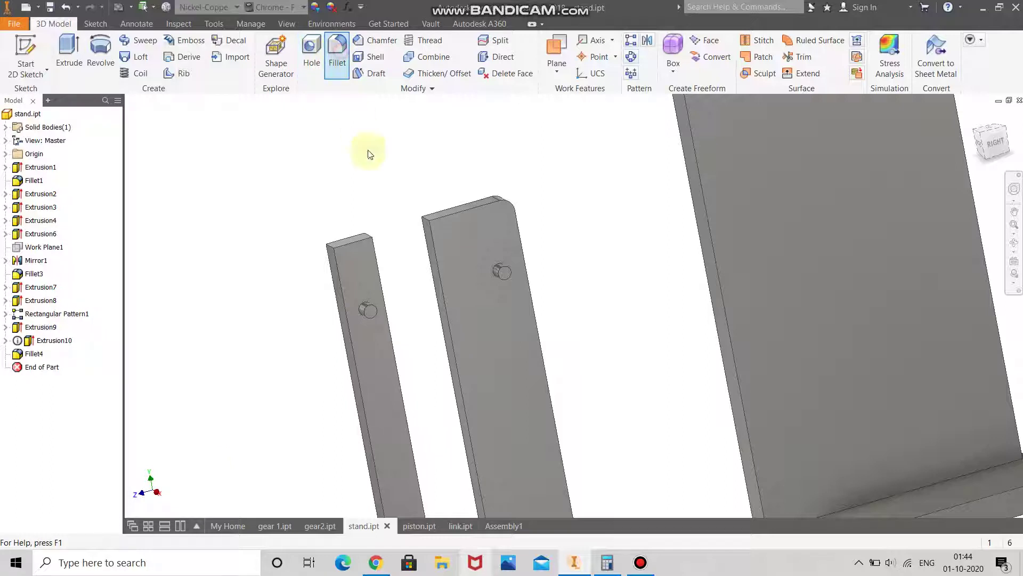
Apply 20 mm fillets to the remaining top edge of the widened post and both top edges of the narrow post
click(423, 217)
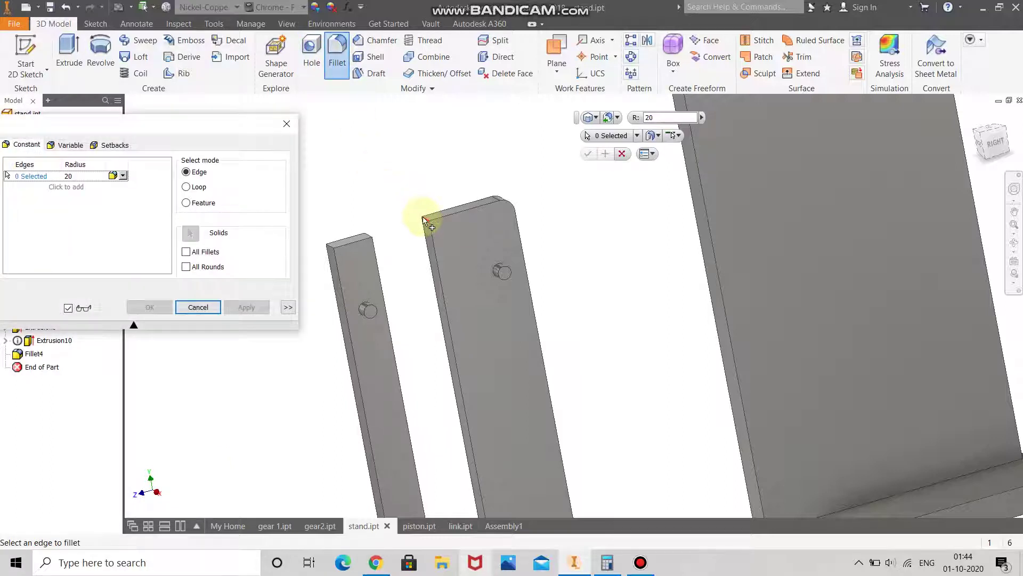
click(368, 237)
click(331, 250)
click(228, 310)
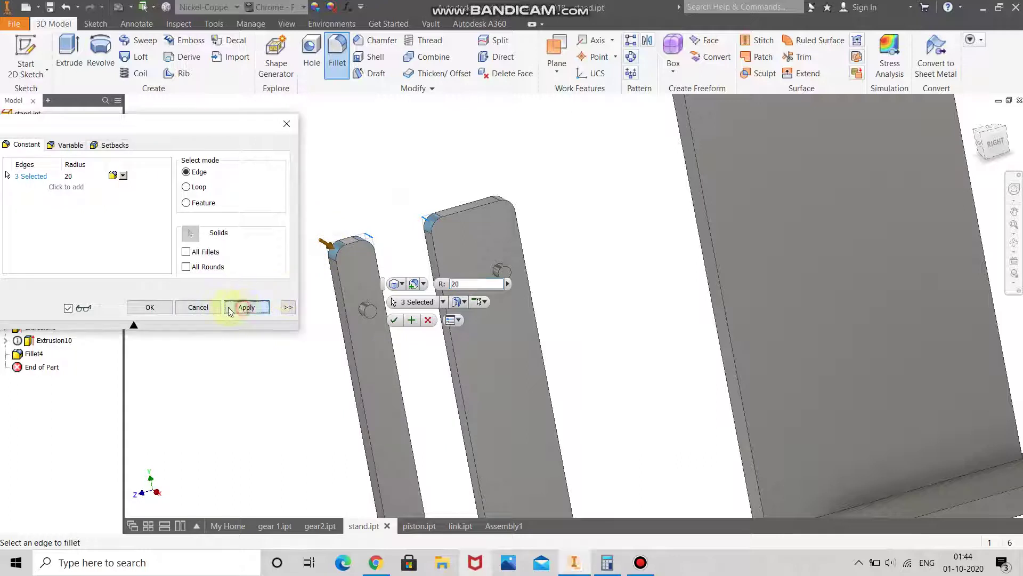
click(198, 308)
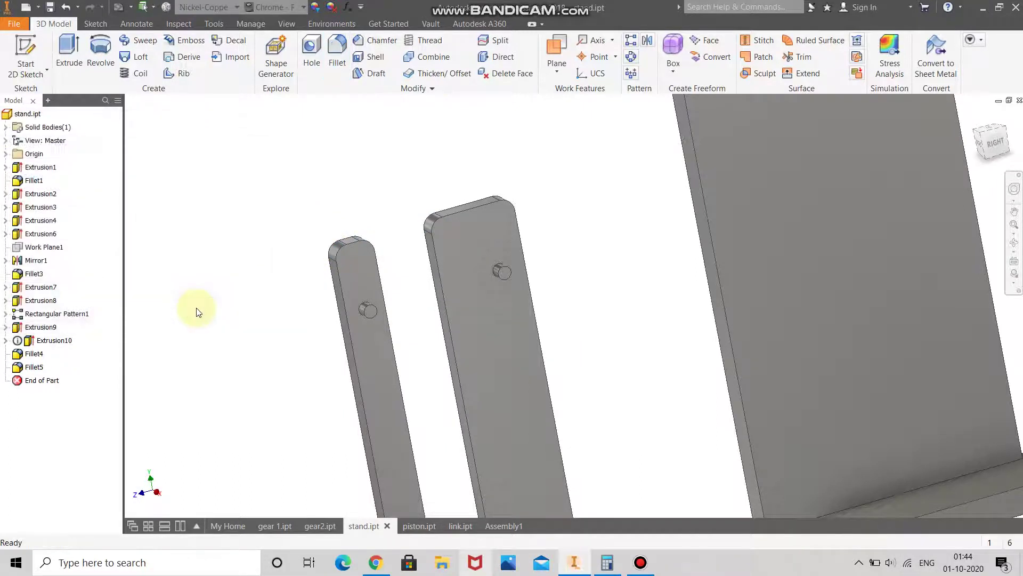
Switch to Assembly1 and move the updated stand to the free space beside the gears
scroll(316, 326, down, 3)
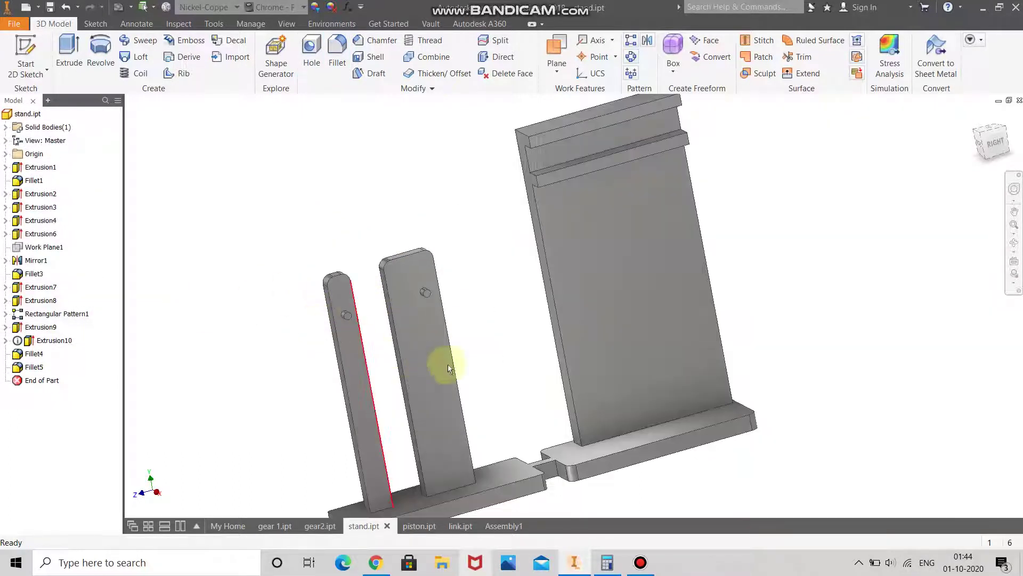
click(499, 526)
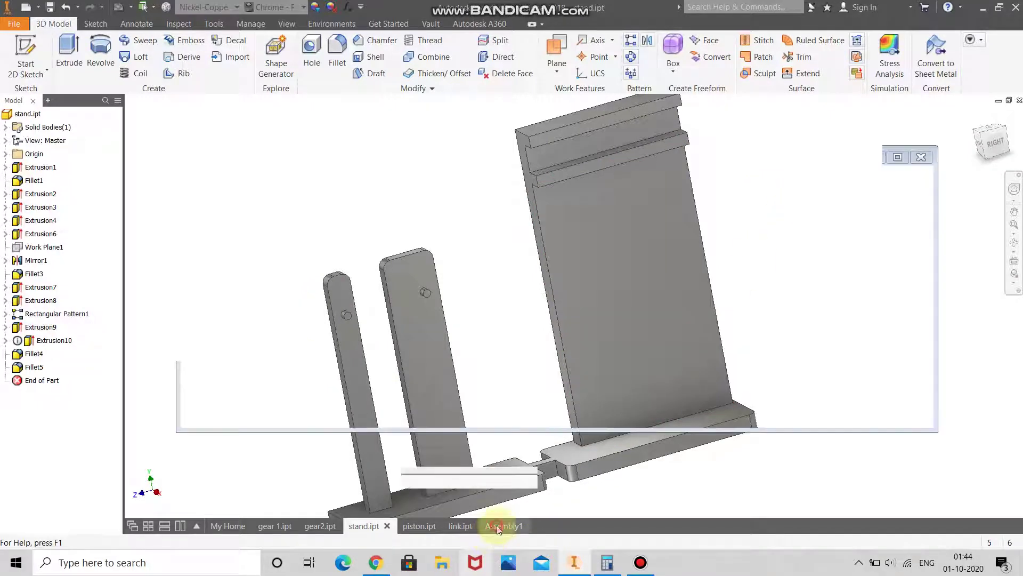
drag(877, 293, 308, 349)
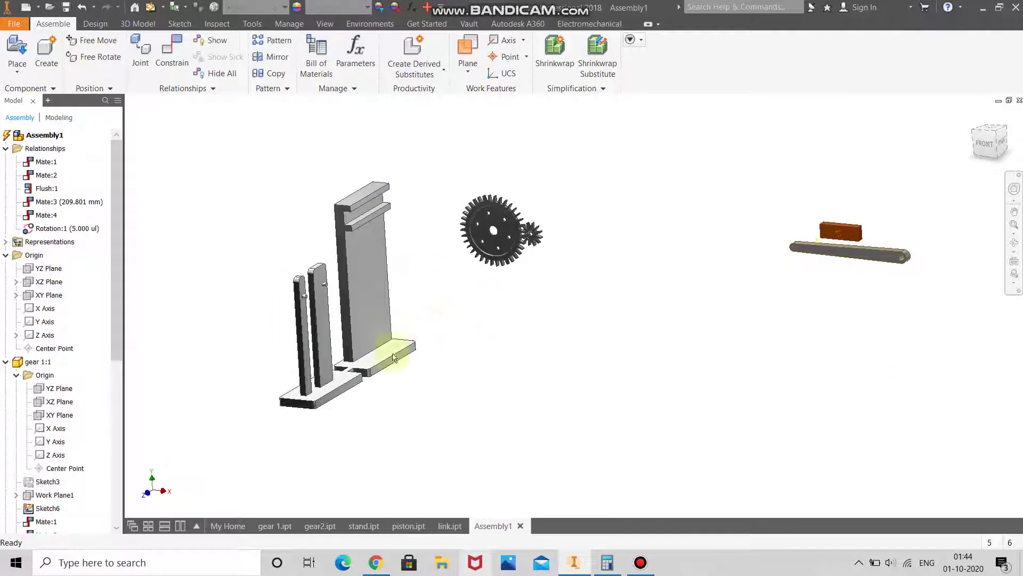
scroll(290, 306, down, 3)
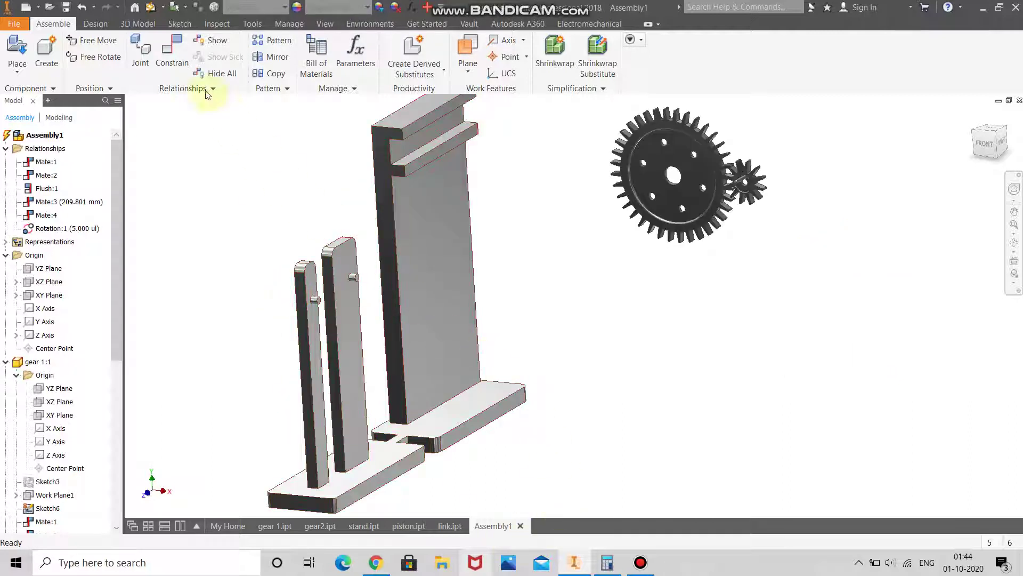
Mate the narrow post's pin axis with the large gear's centre hole axis at a 0 mm offset
click(176, 47)
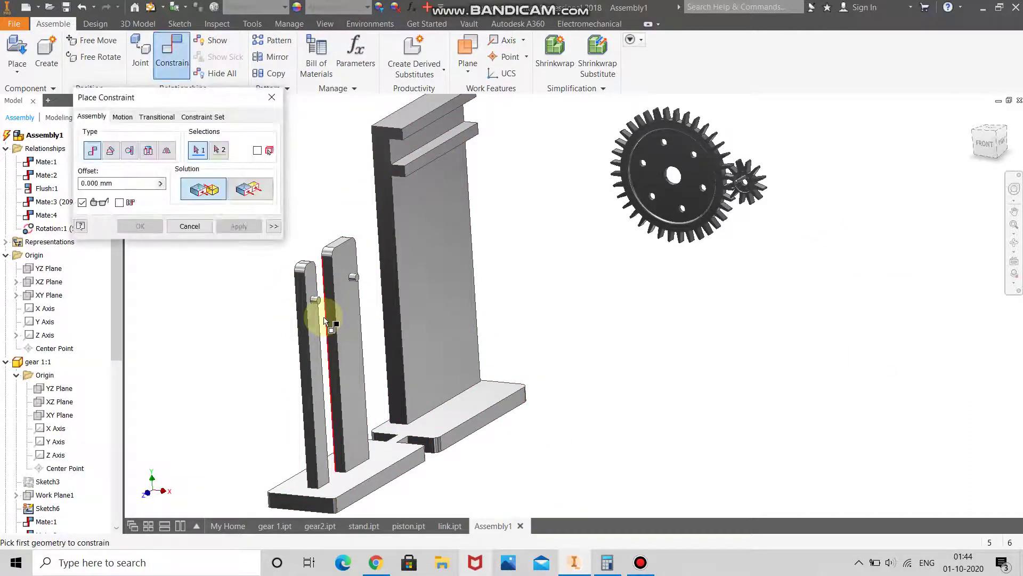
scroll(320, 315, down, 2)
click(308, 294)
scroll(309, 354, up, 3)
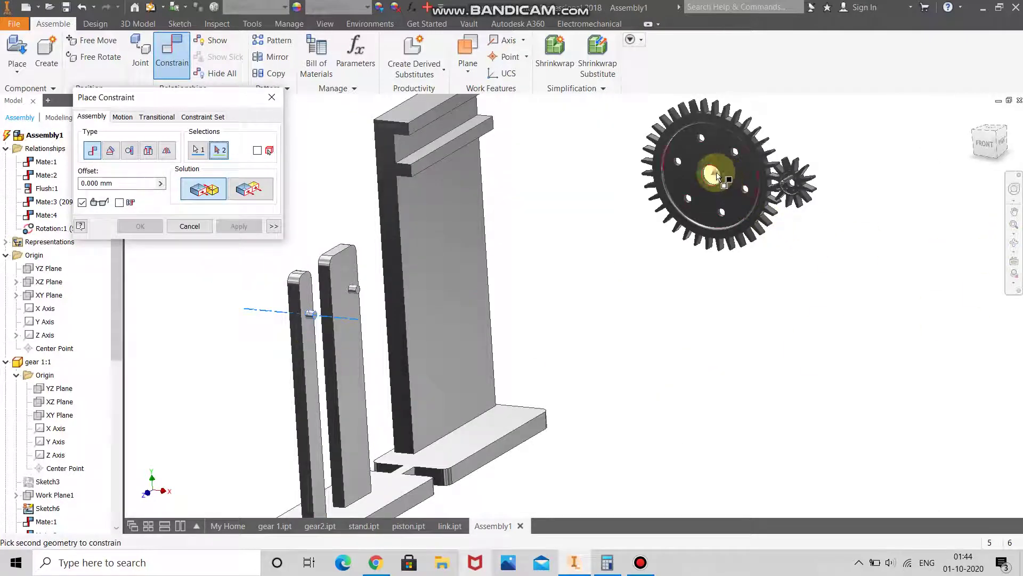
scroll(712, 177, down, 2)
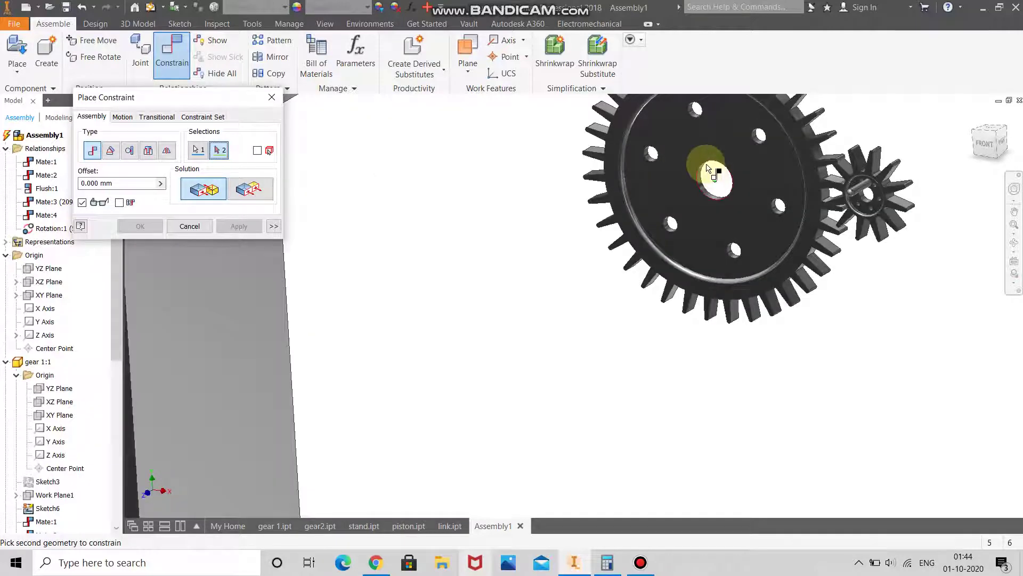
scroll(712, 172, down, 2)
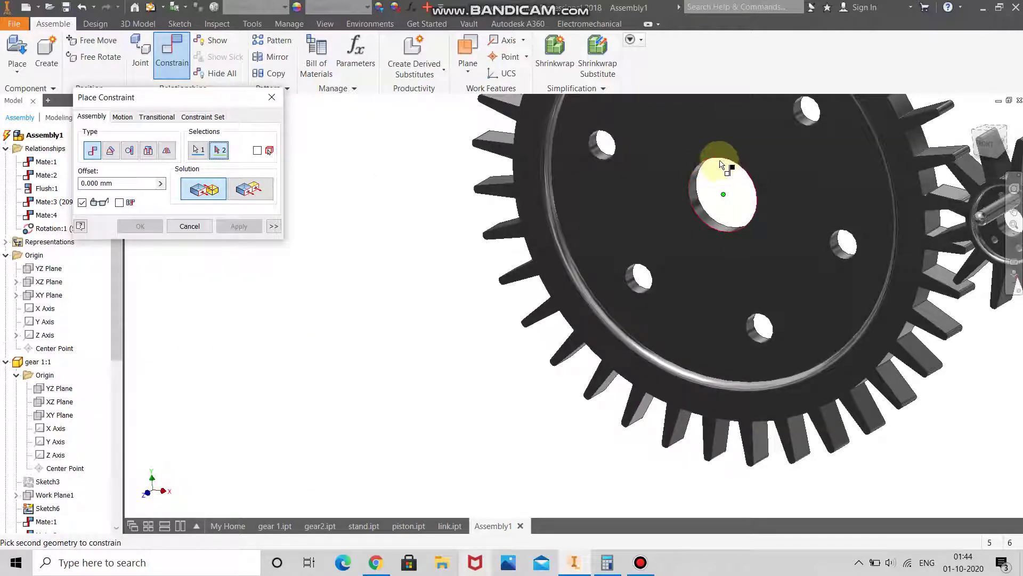
scroll(721, 165, down, 2)
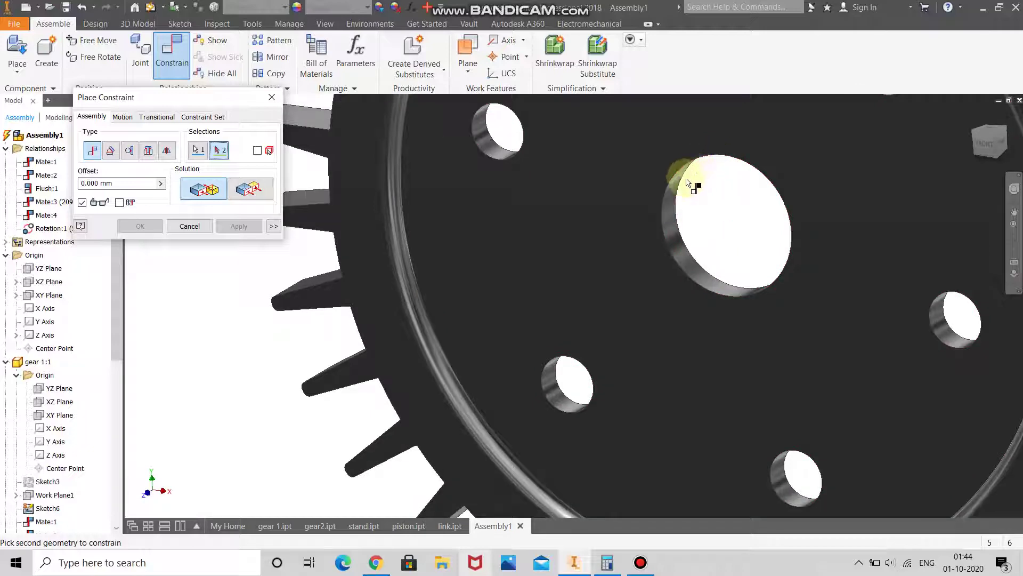
click(676, 188)
scroll(670, 216, up, 5)
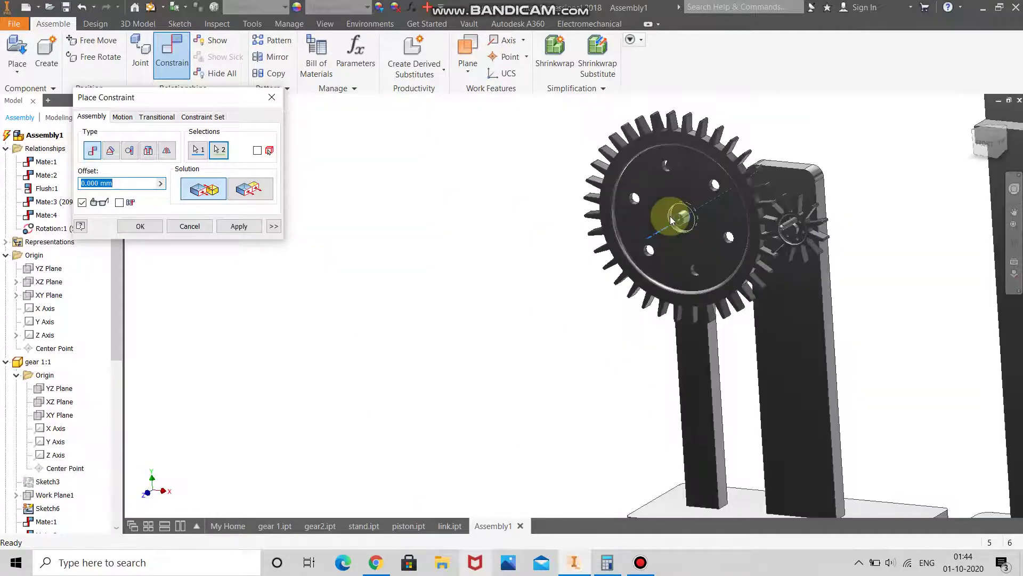
click(1014, 242)
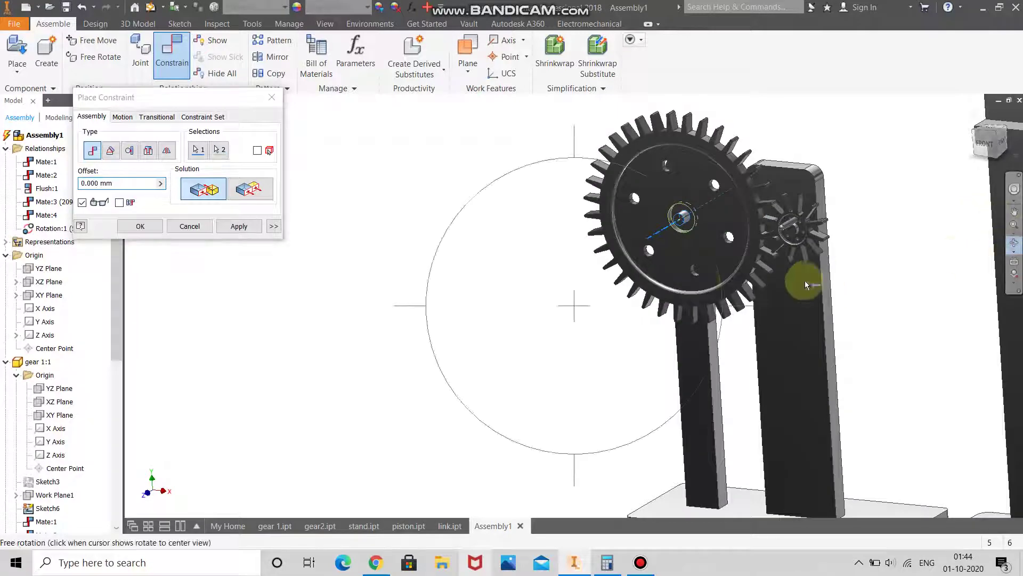